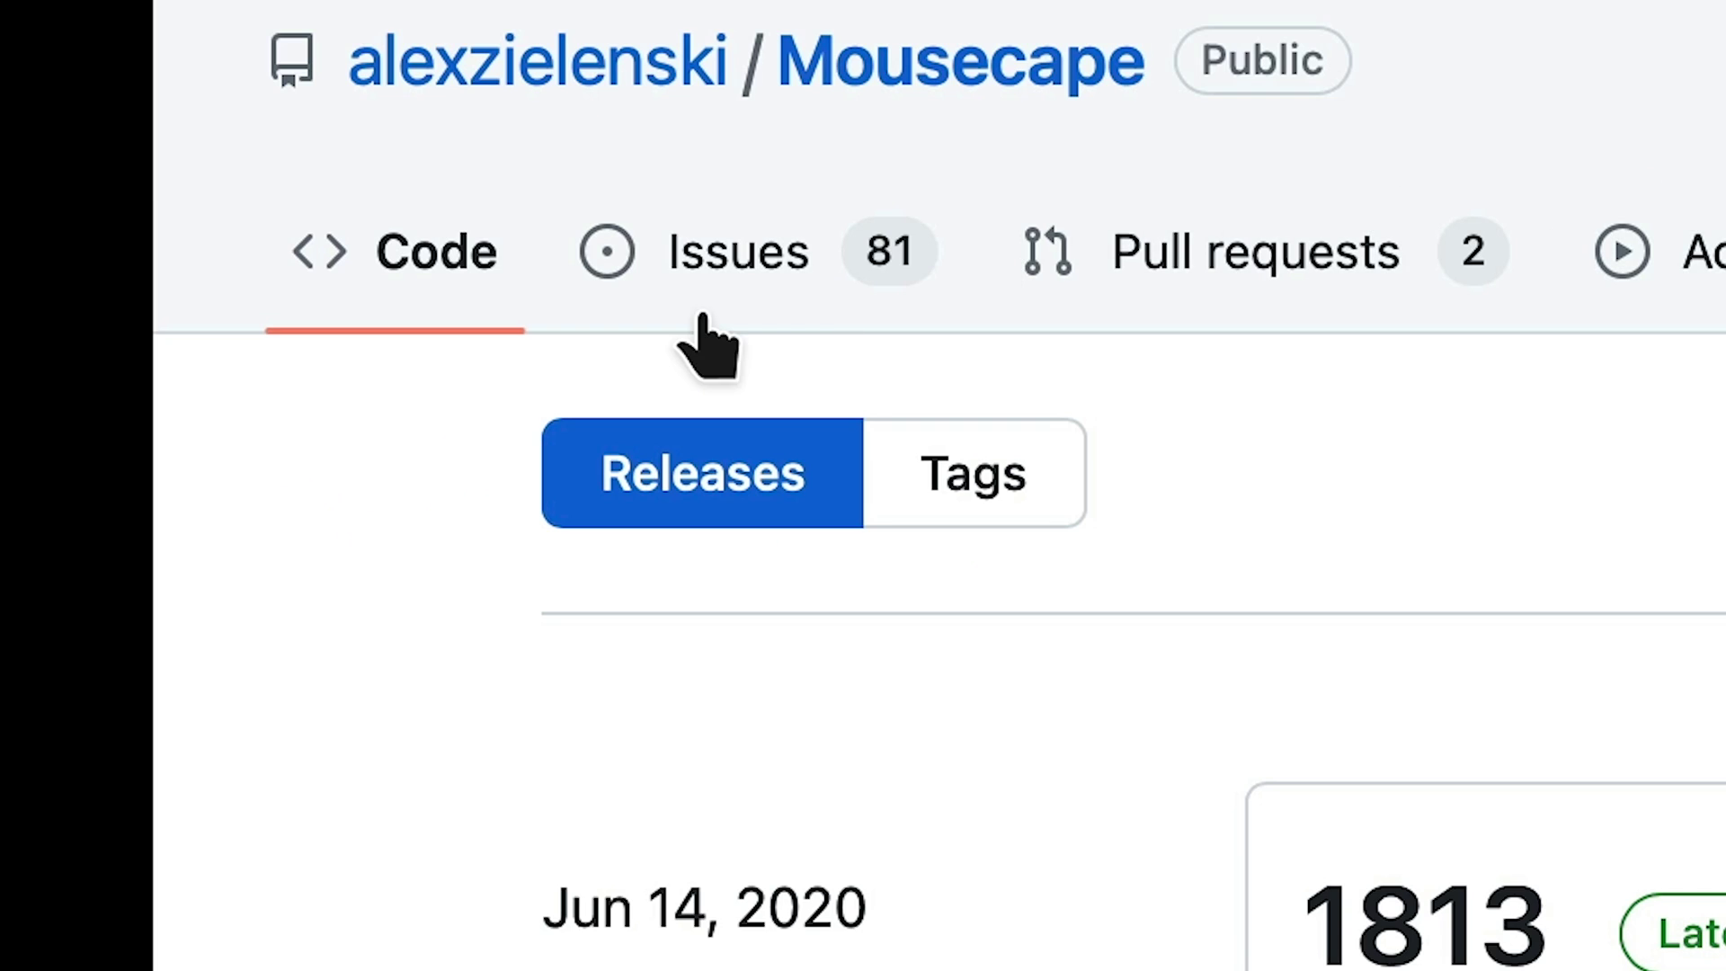
mouse_move(155, 480)
left_mouse_down()
mouse_move(210, 474)
mouse_move(185, 472)
left_mouse_up()
key("super+w")
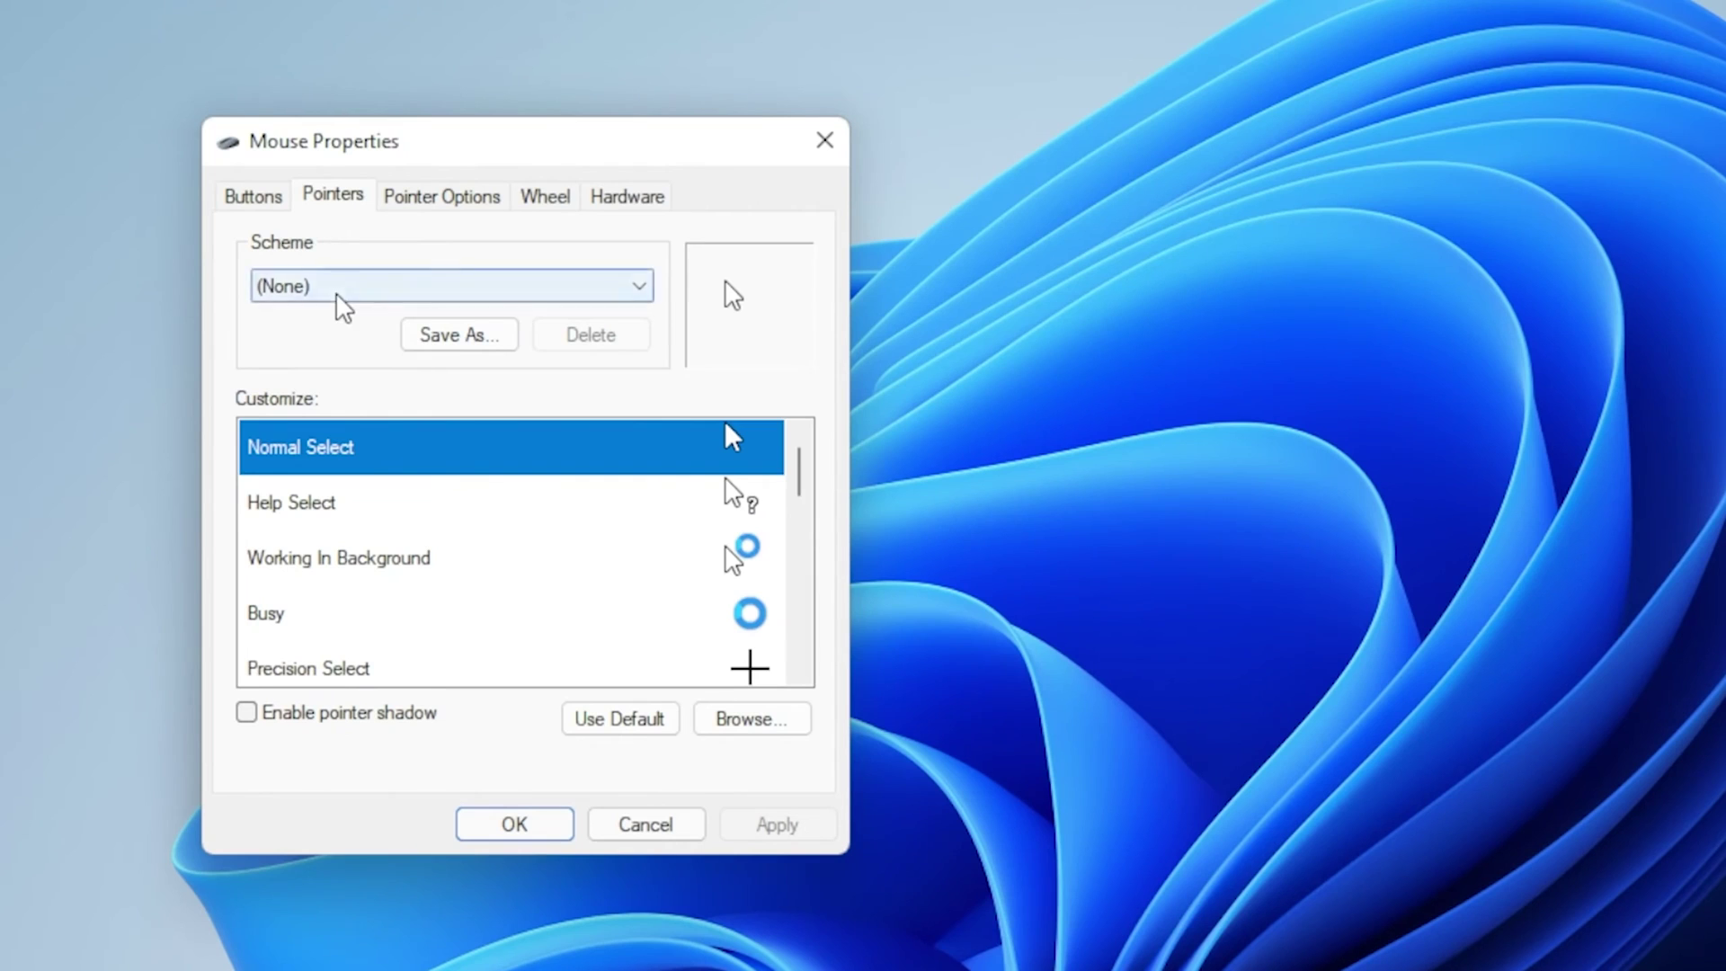
Step: Pick a pointer scheme in the Windows Mouse Properties and install the El Capitan For Windows cursors from Install.inf
left_click(339, 298)
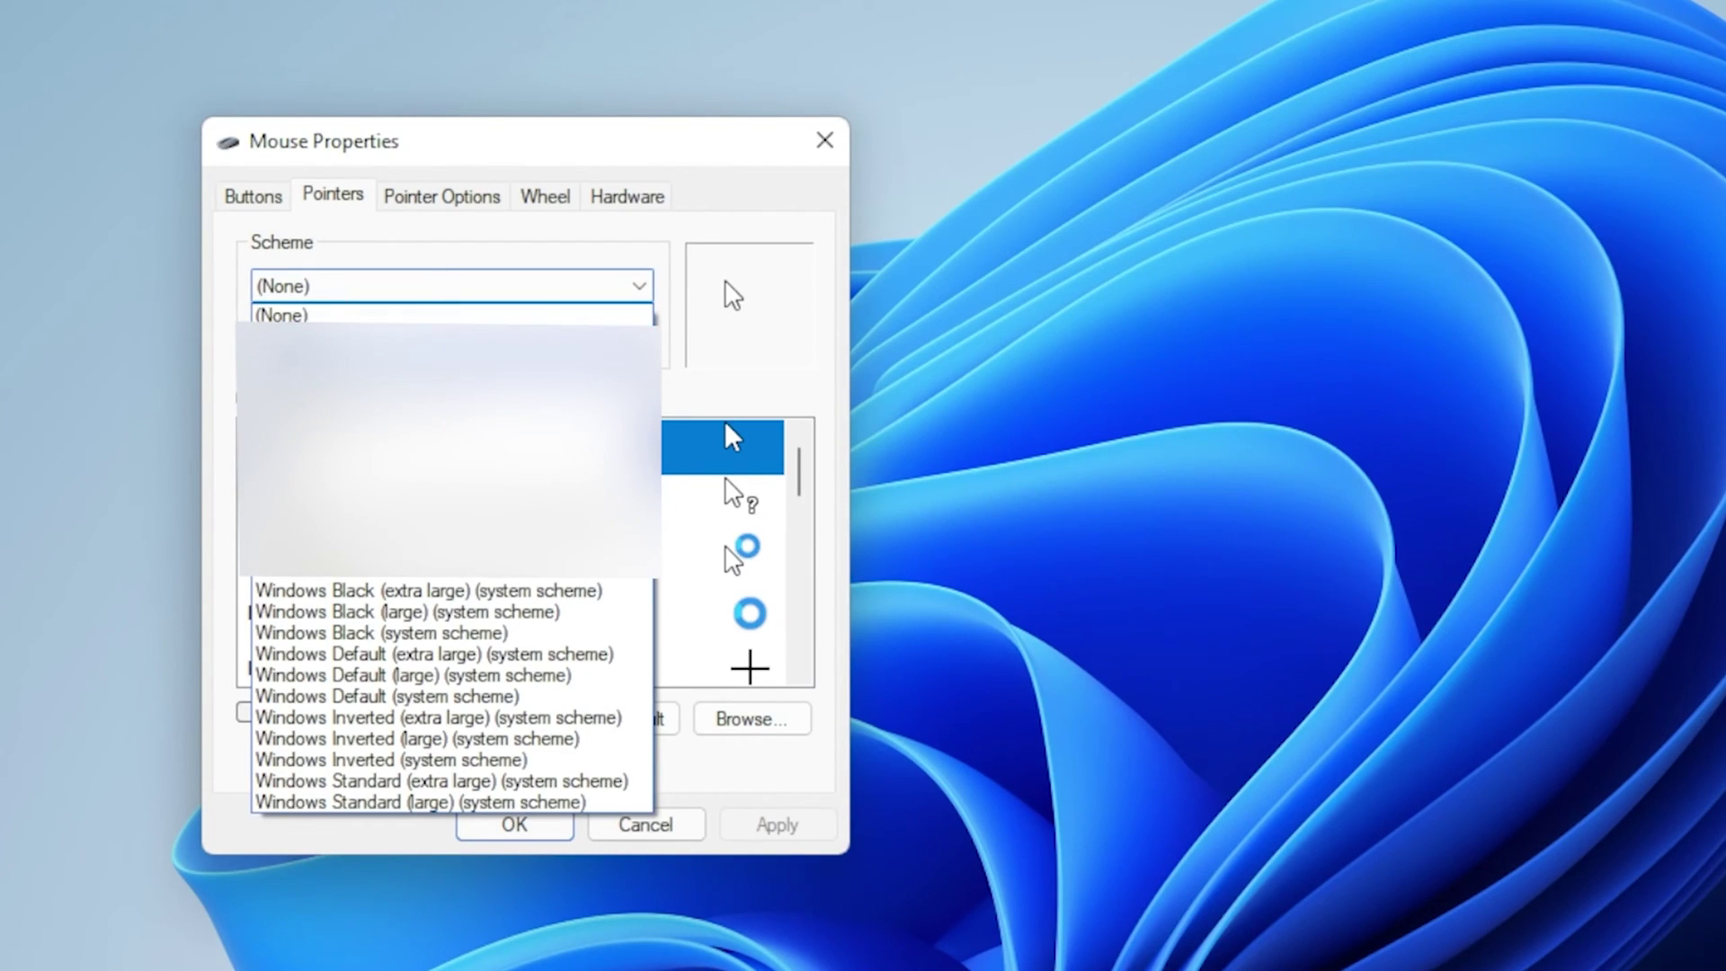
left_click(338, 346)
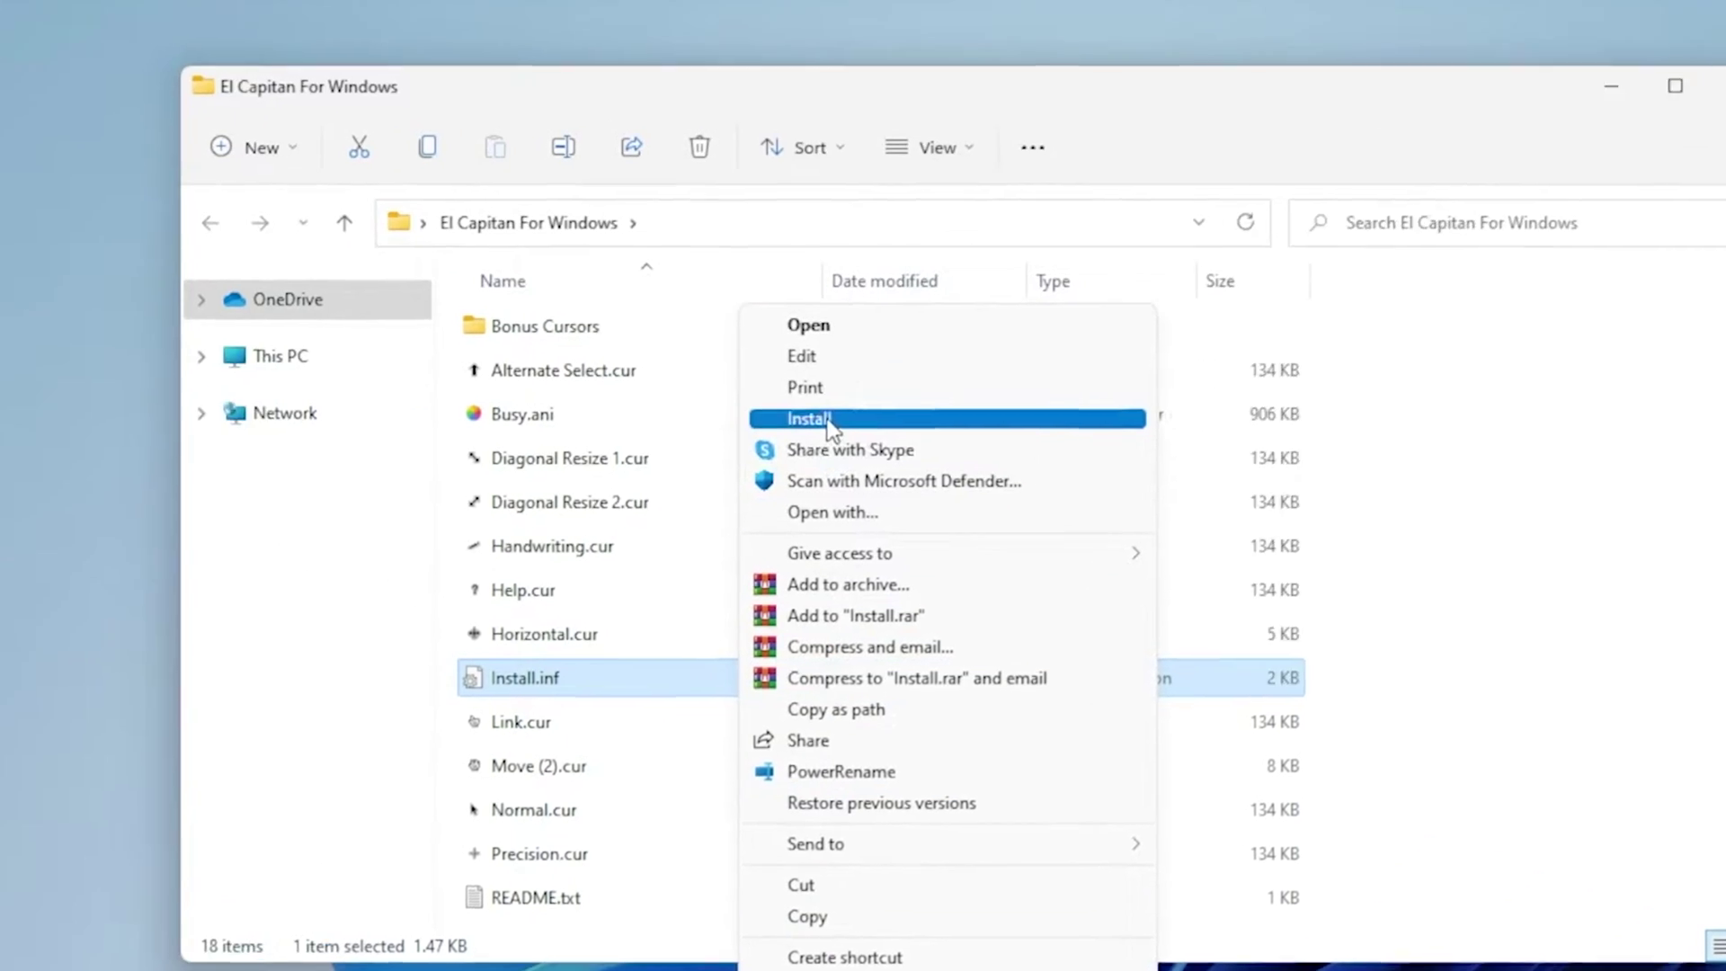
left_click(450, 293)
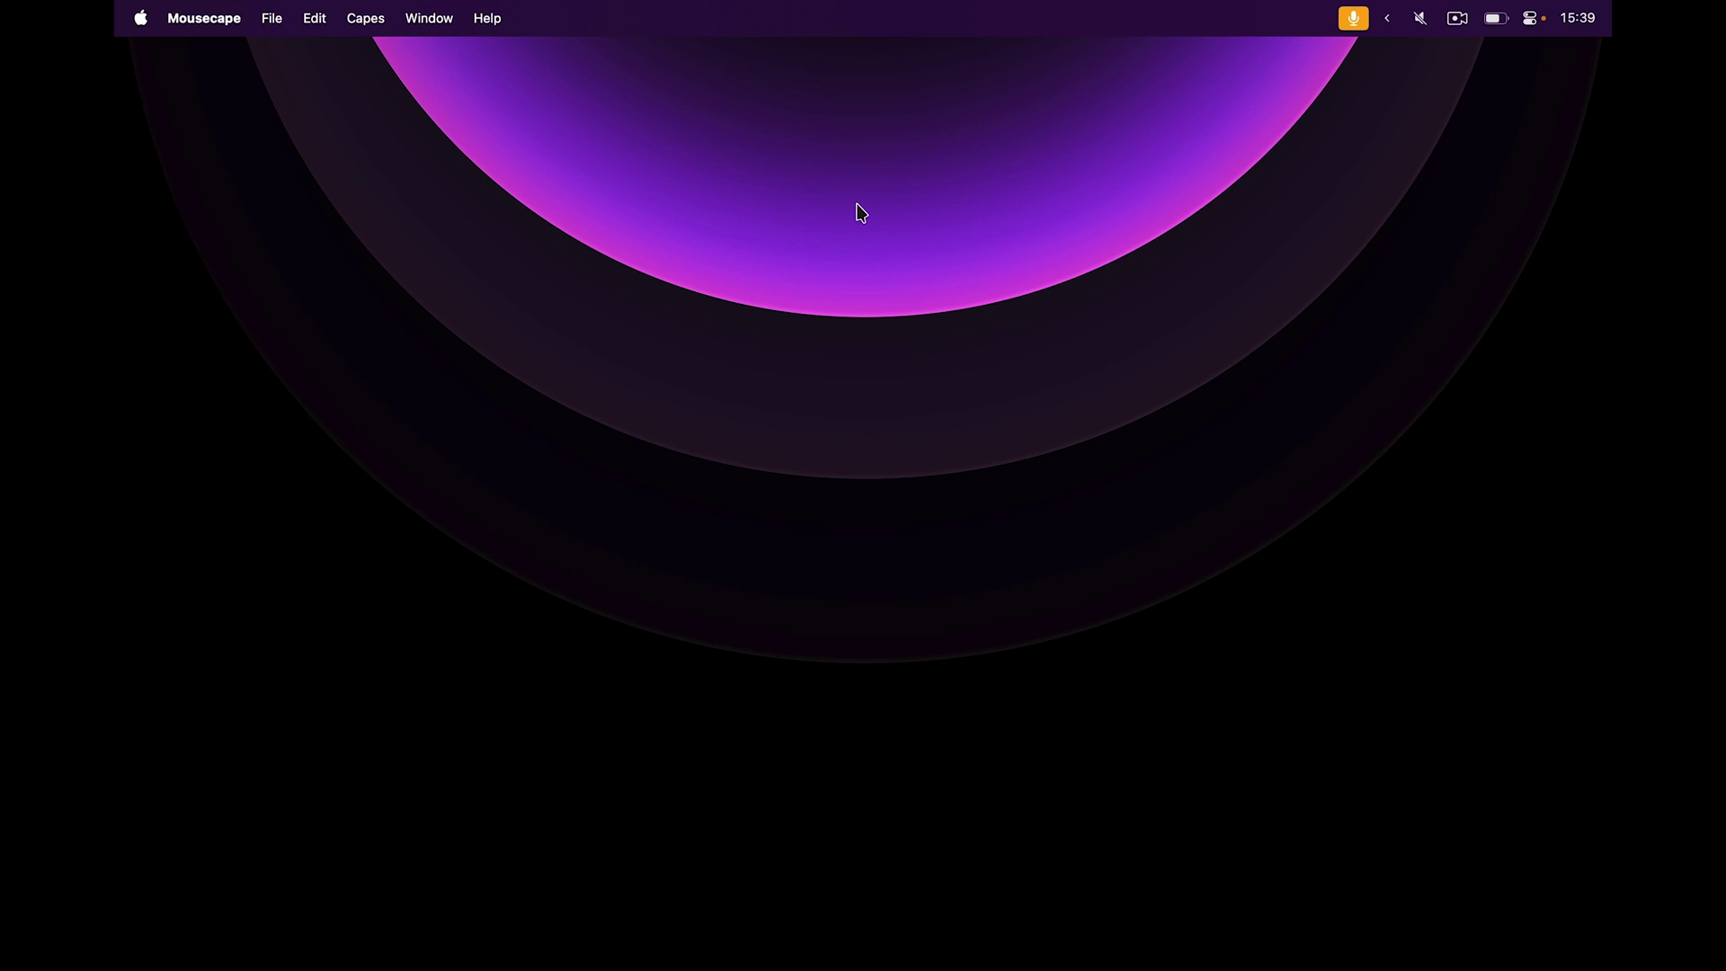
Step: On the Mac, open the Display options of the Accessibility settings at the Pointer section
key("super+space")
type("acces")
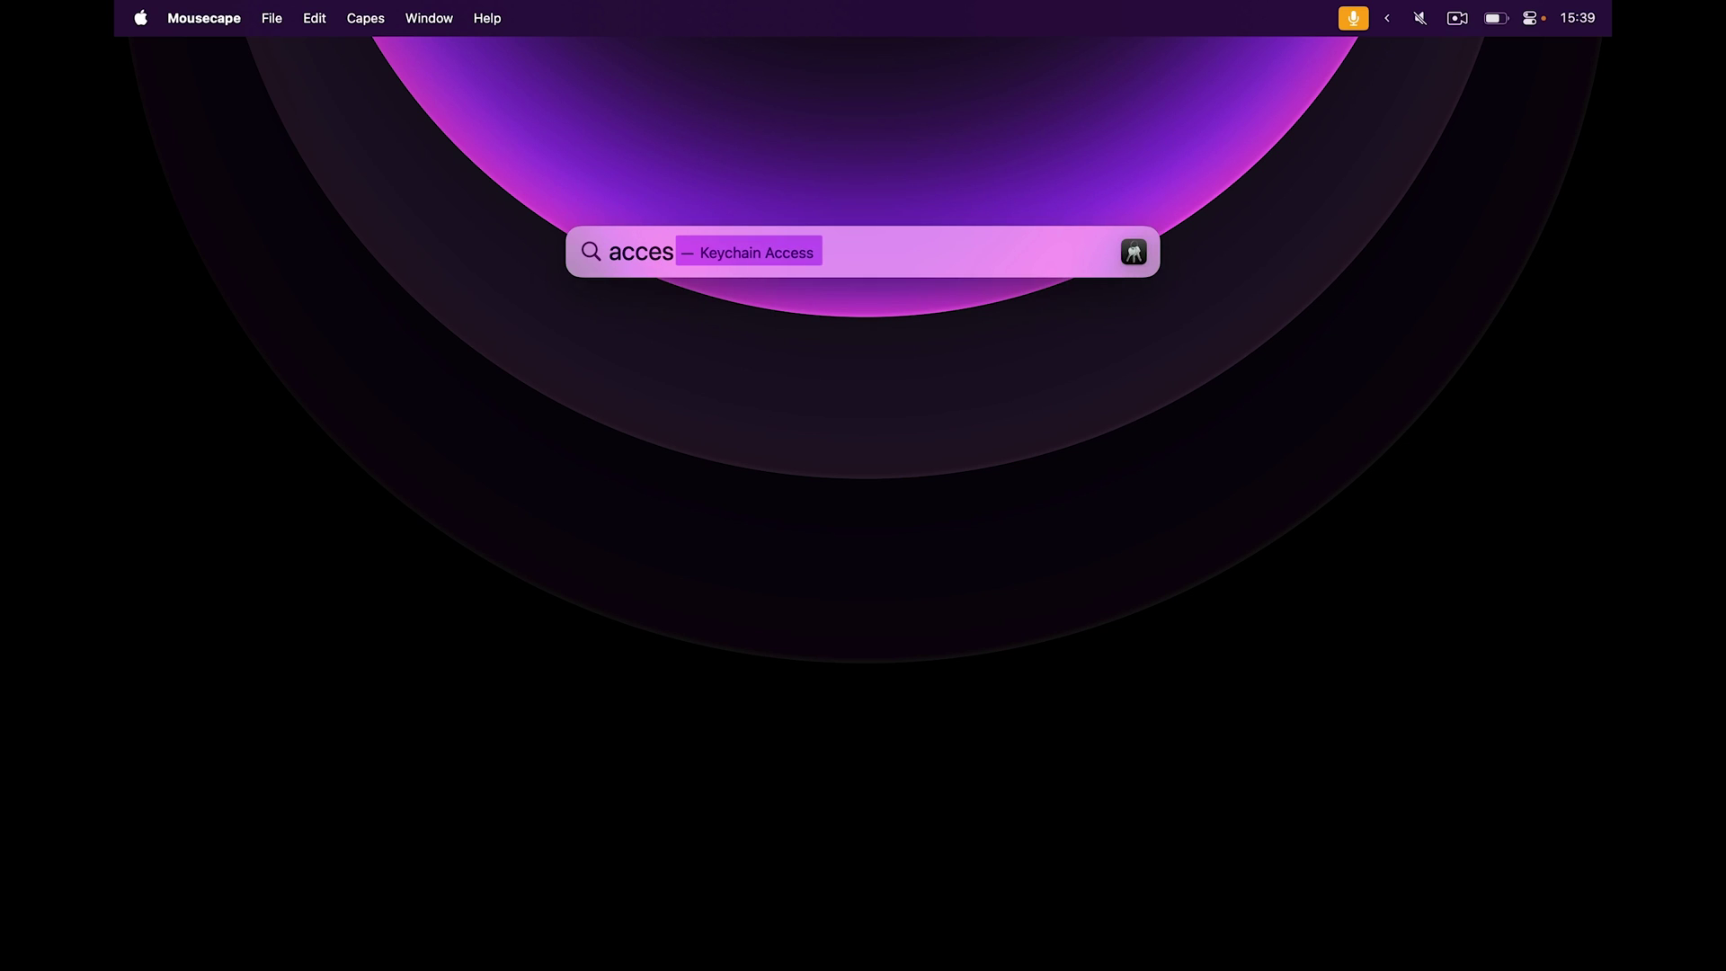
type("sibility")
key("Return")
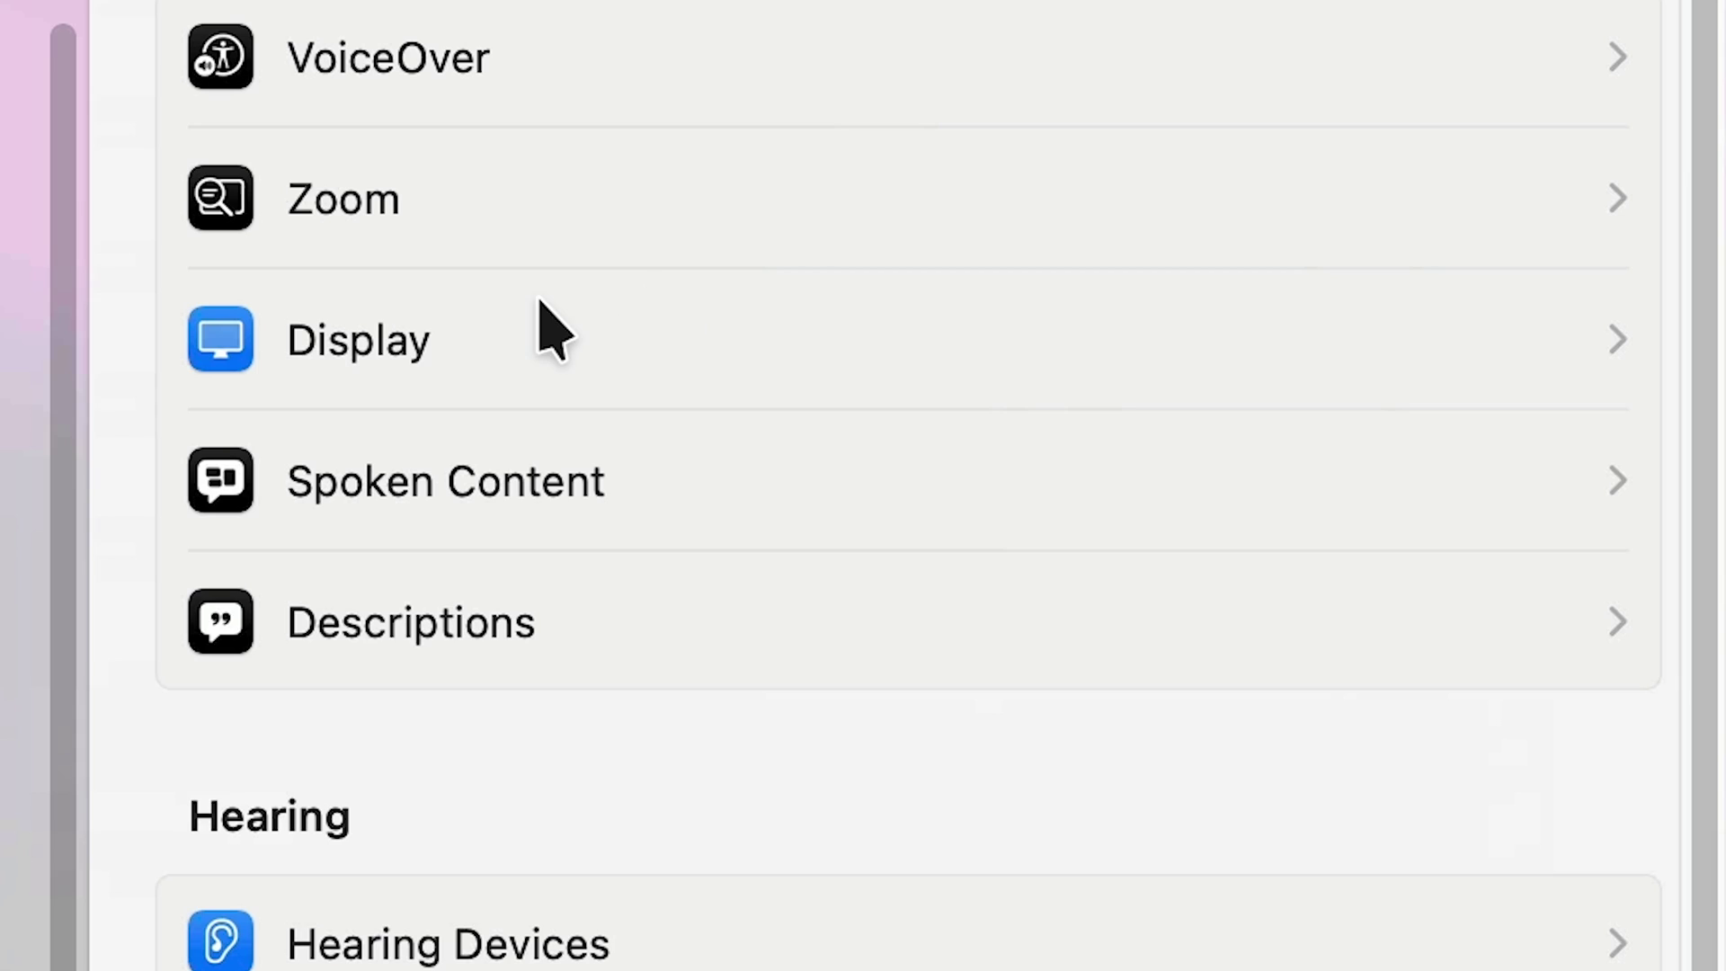
left_click(539, 306)
scroll(965, 300, "down", 15)
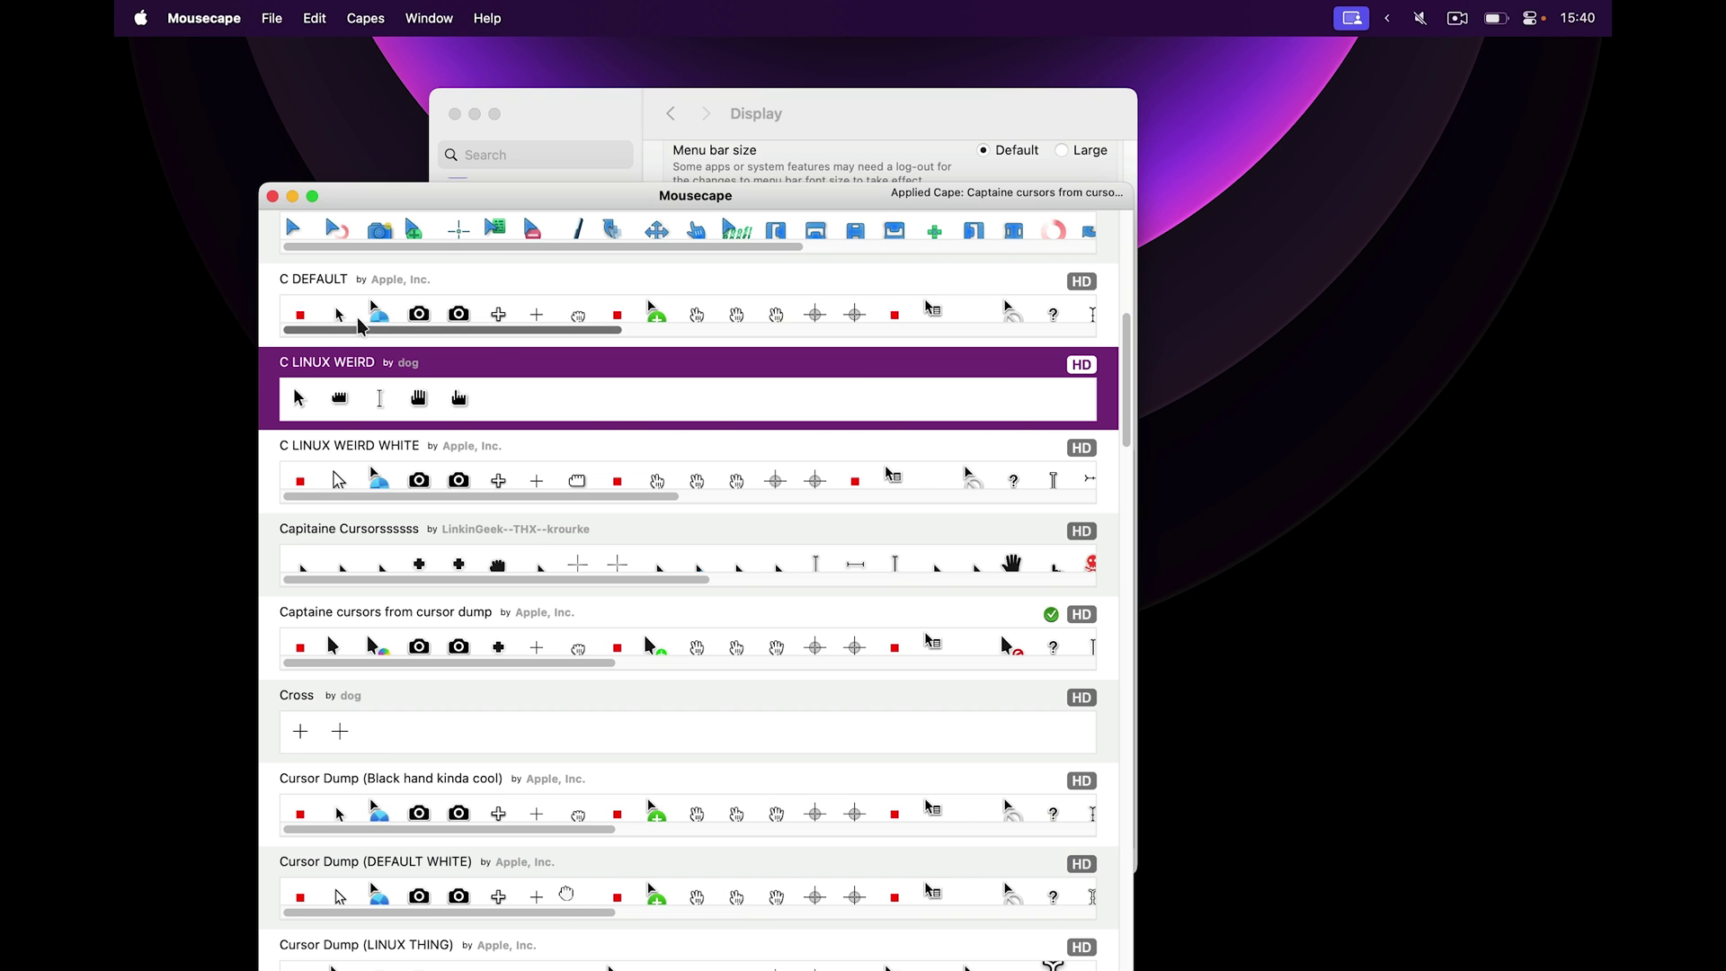
Step: Set the pointer fill colour to purple and enable shaking the mouse pointer to locate it
left_click(506, 281)
left_click(272, 196)
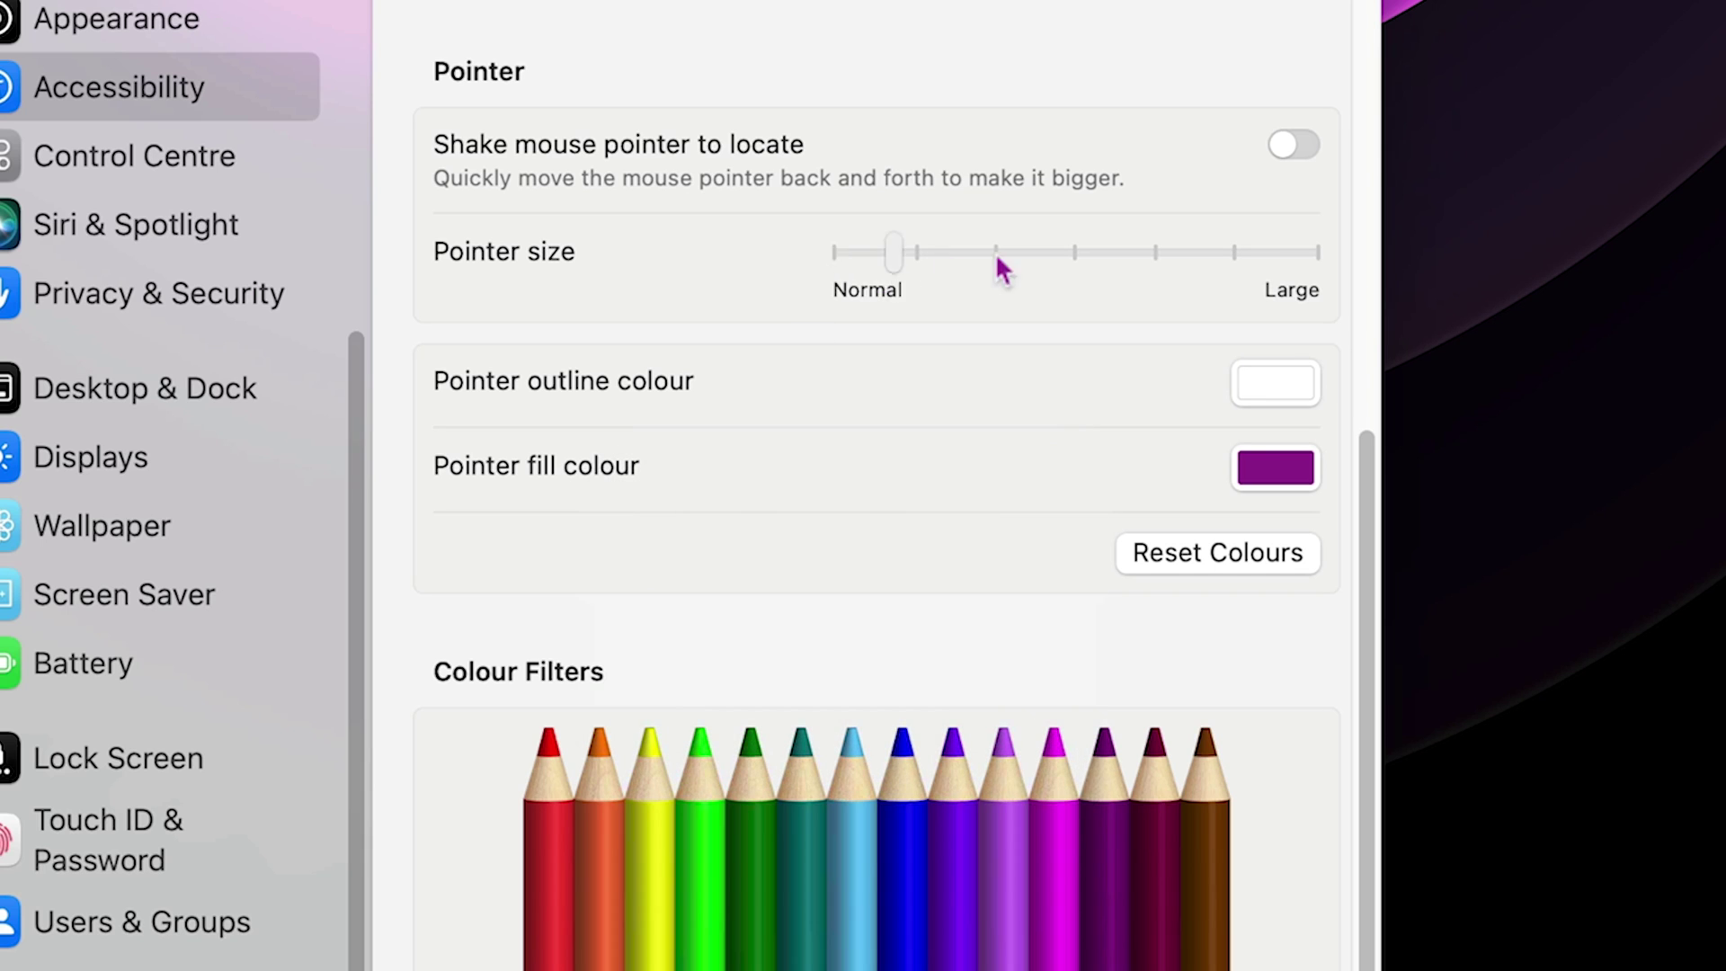
left_click(1293, 145)
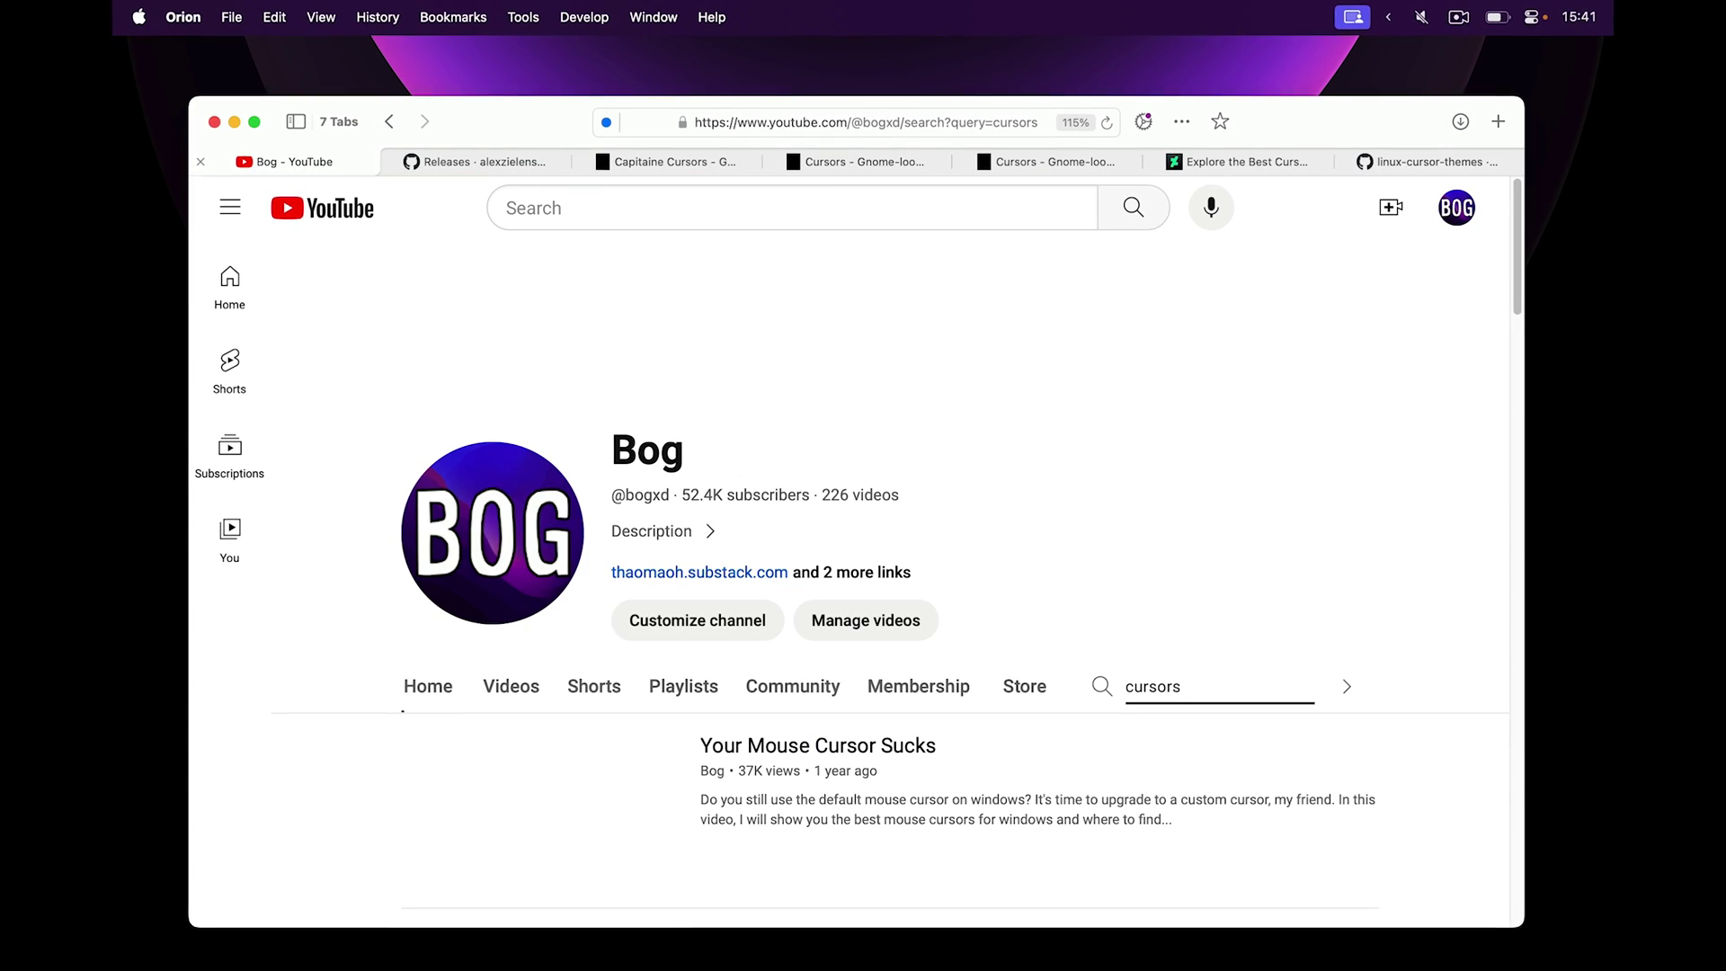
scroll(1345, 450, "down", 10)
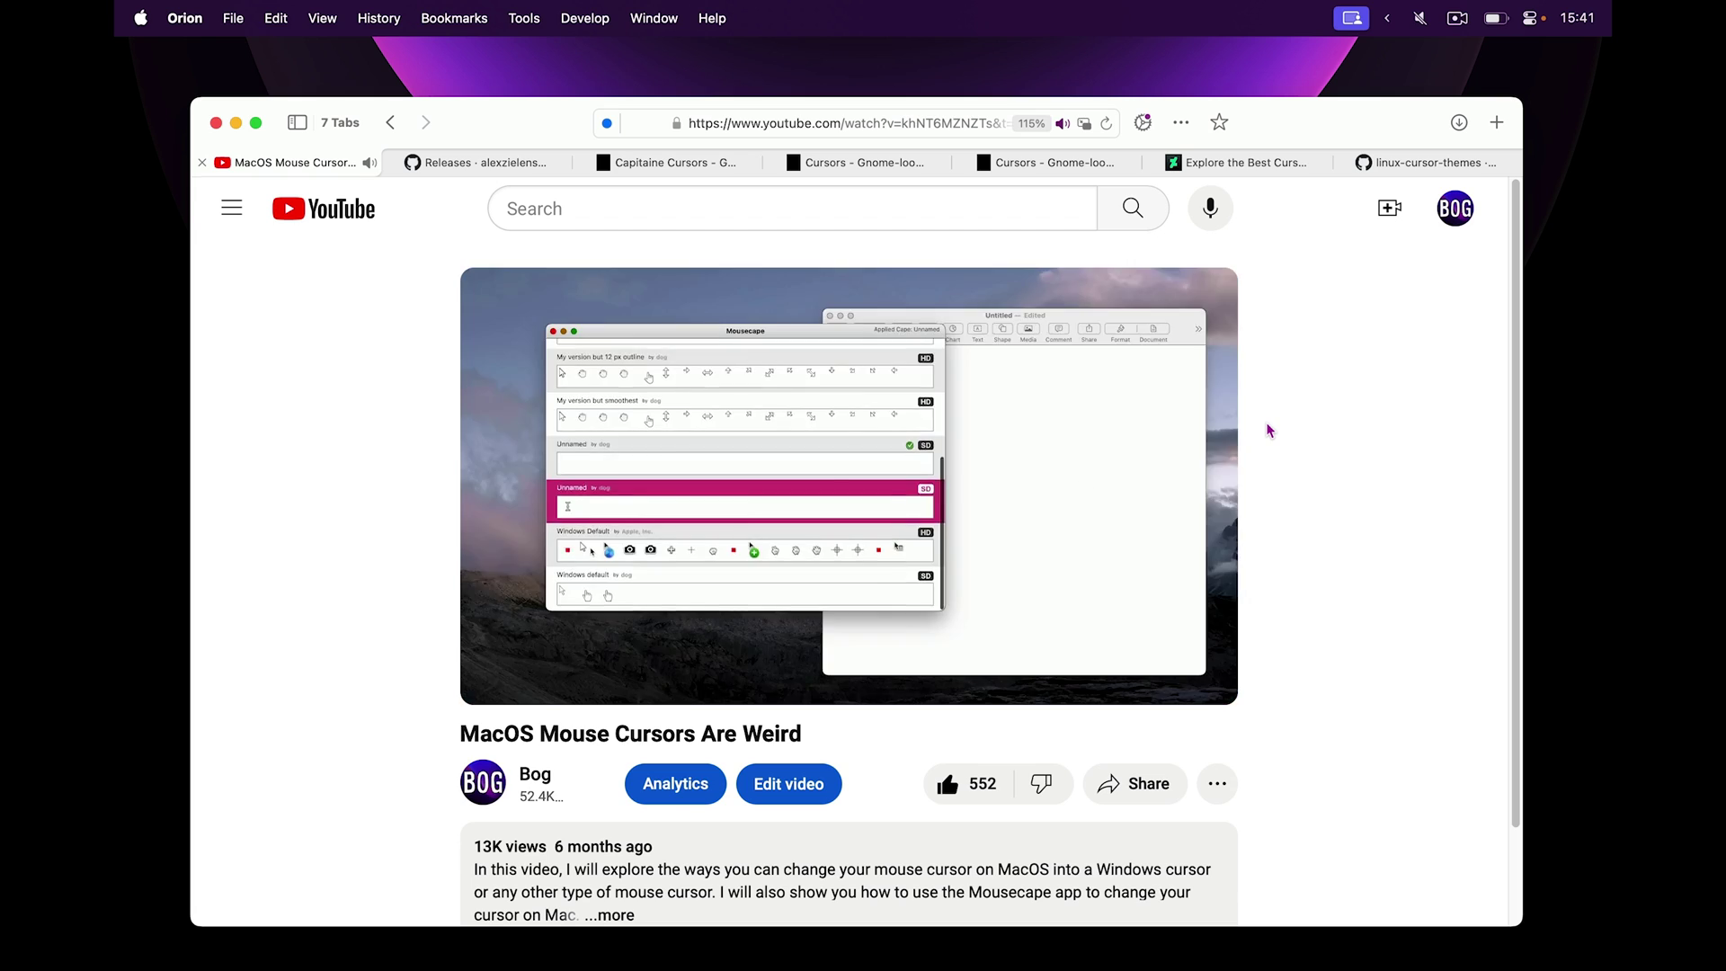
Step: Switch from the browser to Mousecape and look through its list of installed capes
left_click(644, 166)
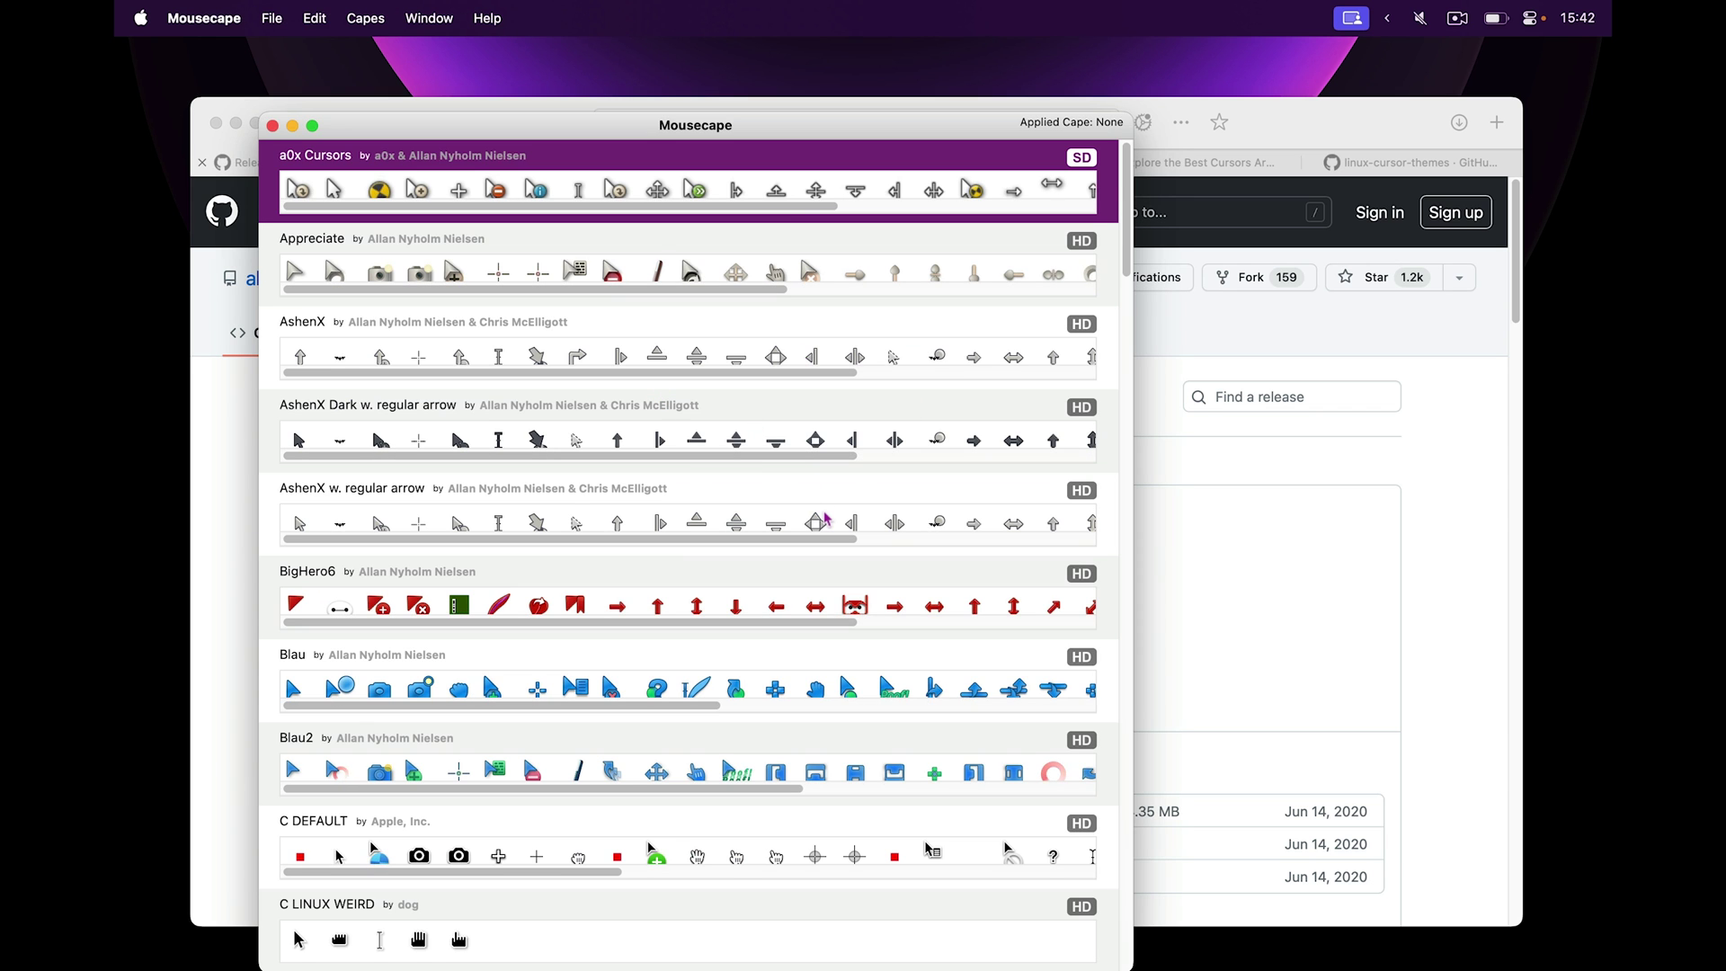
scroll(825, 518, "down", 10)
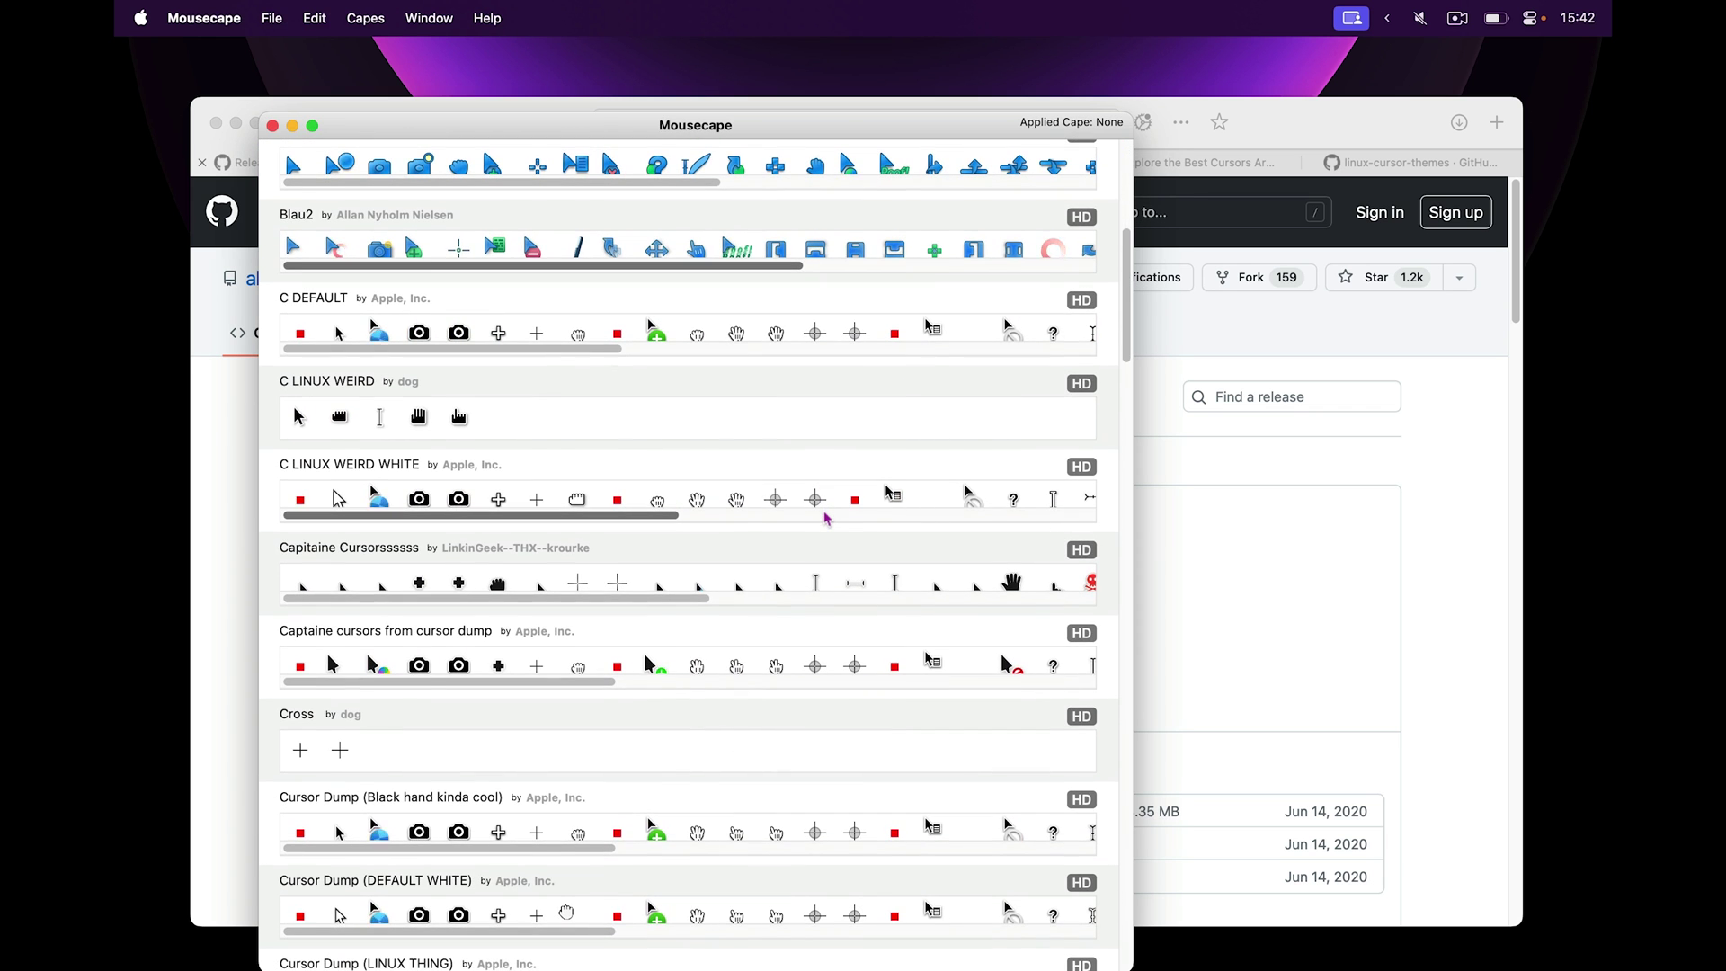
scroll(828, 519, "down", 4)
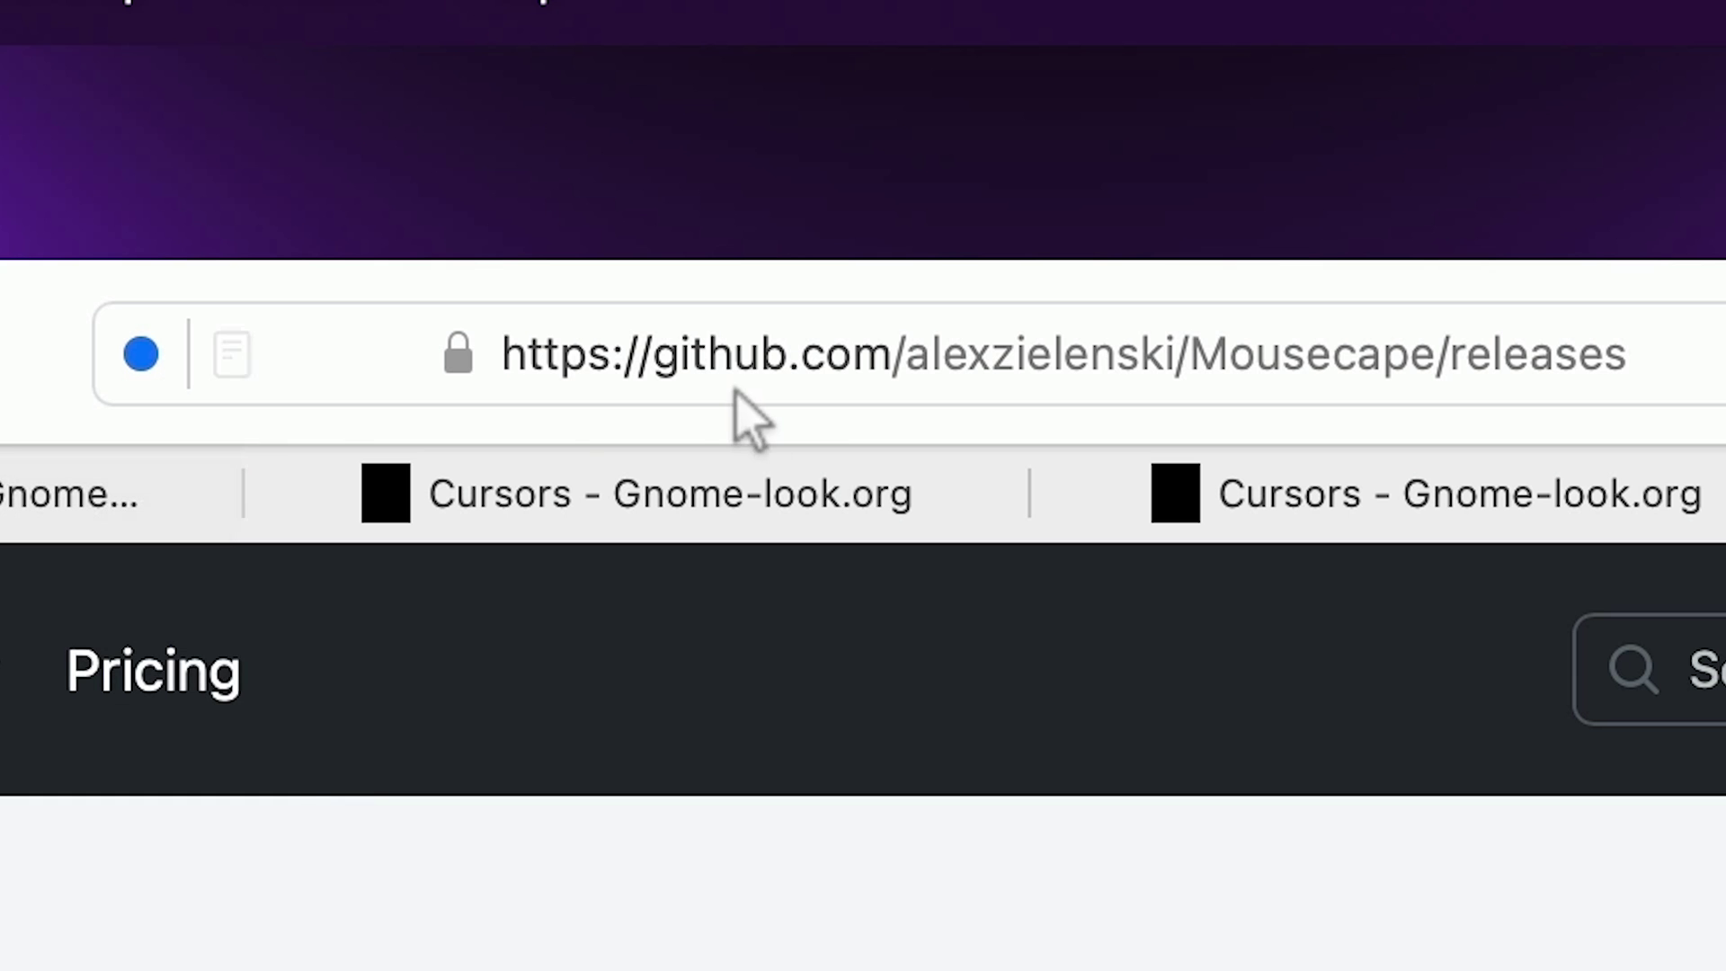
Step: Download Mousecape_1813.zip from the Mousecape GitHub releases page and select the archive on the desktop
left_click(790, 124)
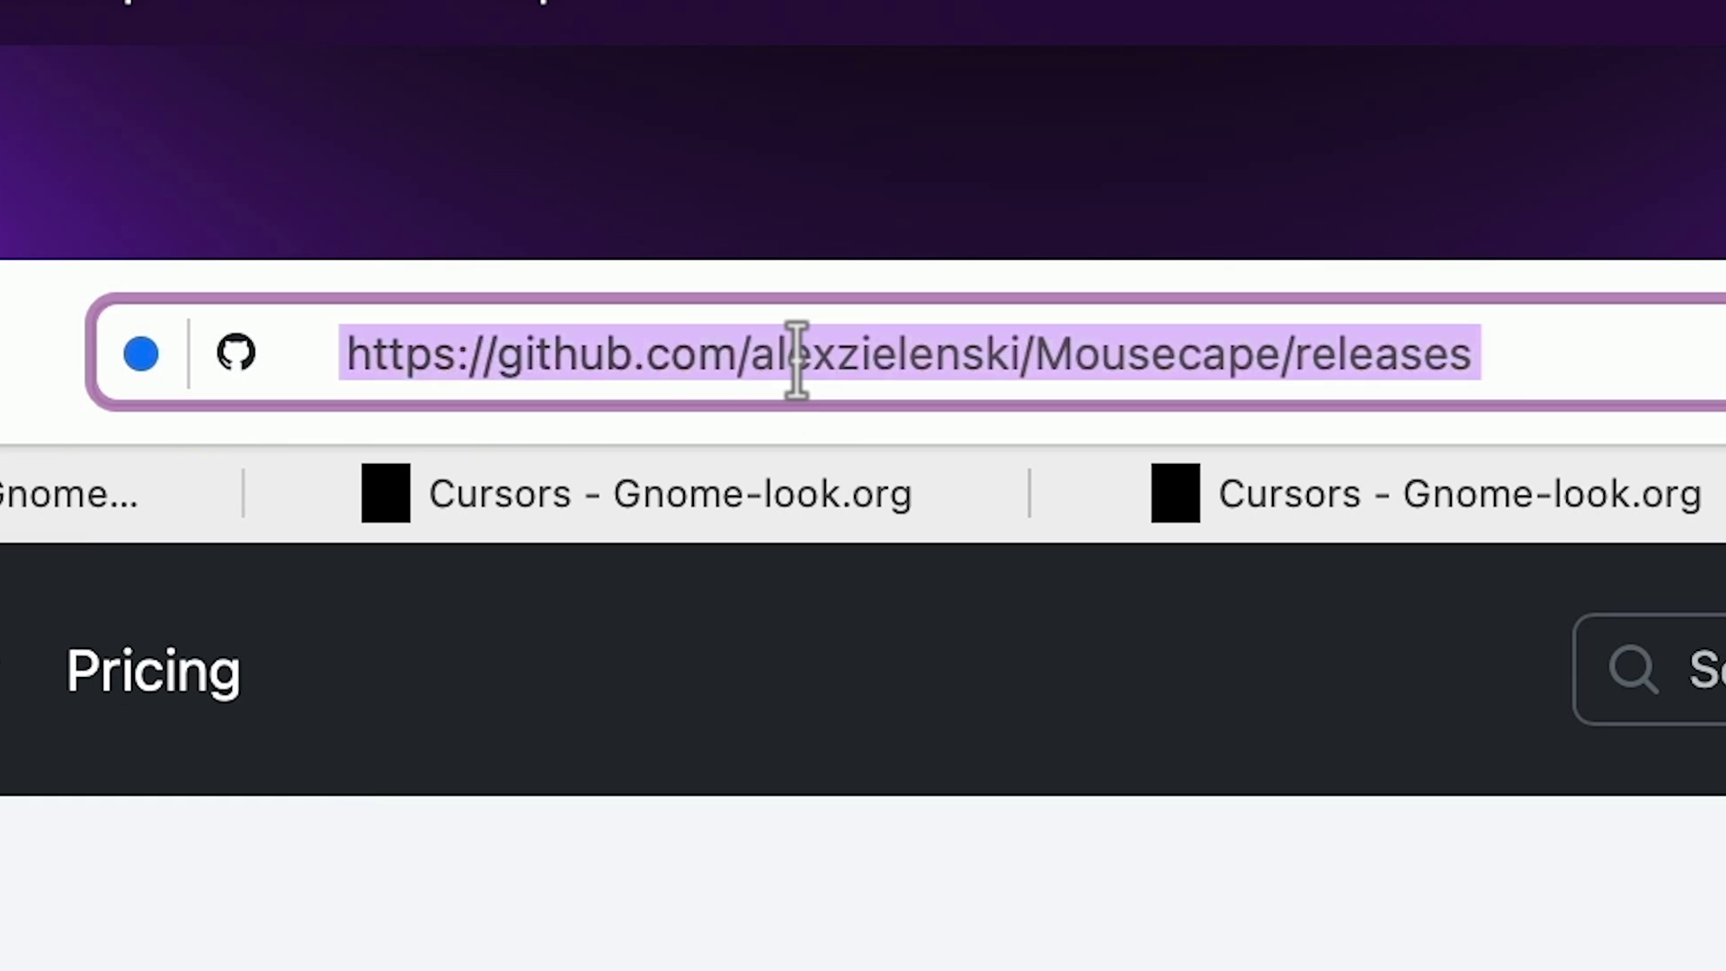
left_click(843, 412)
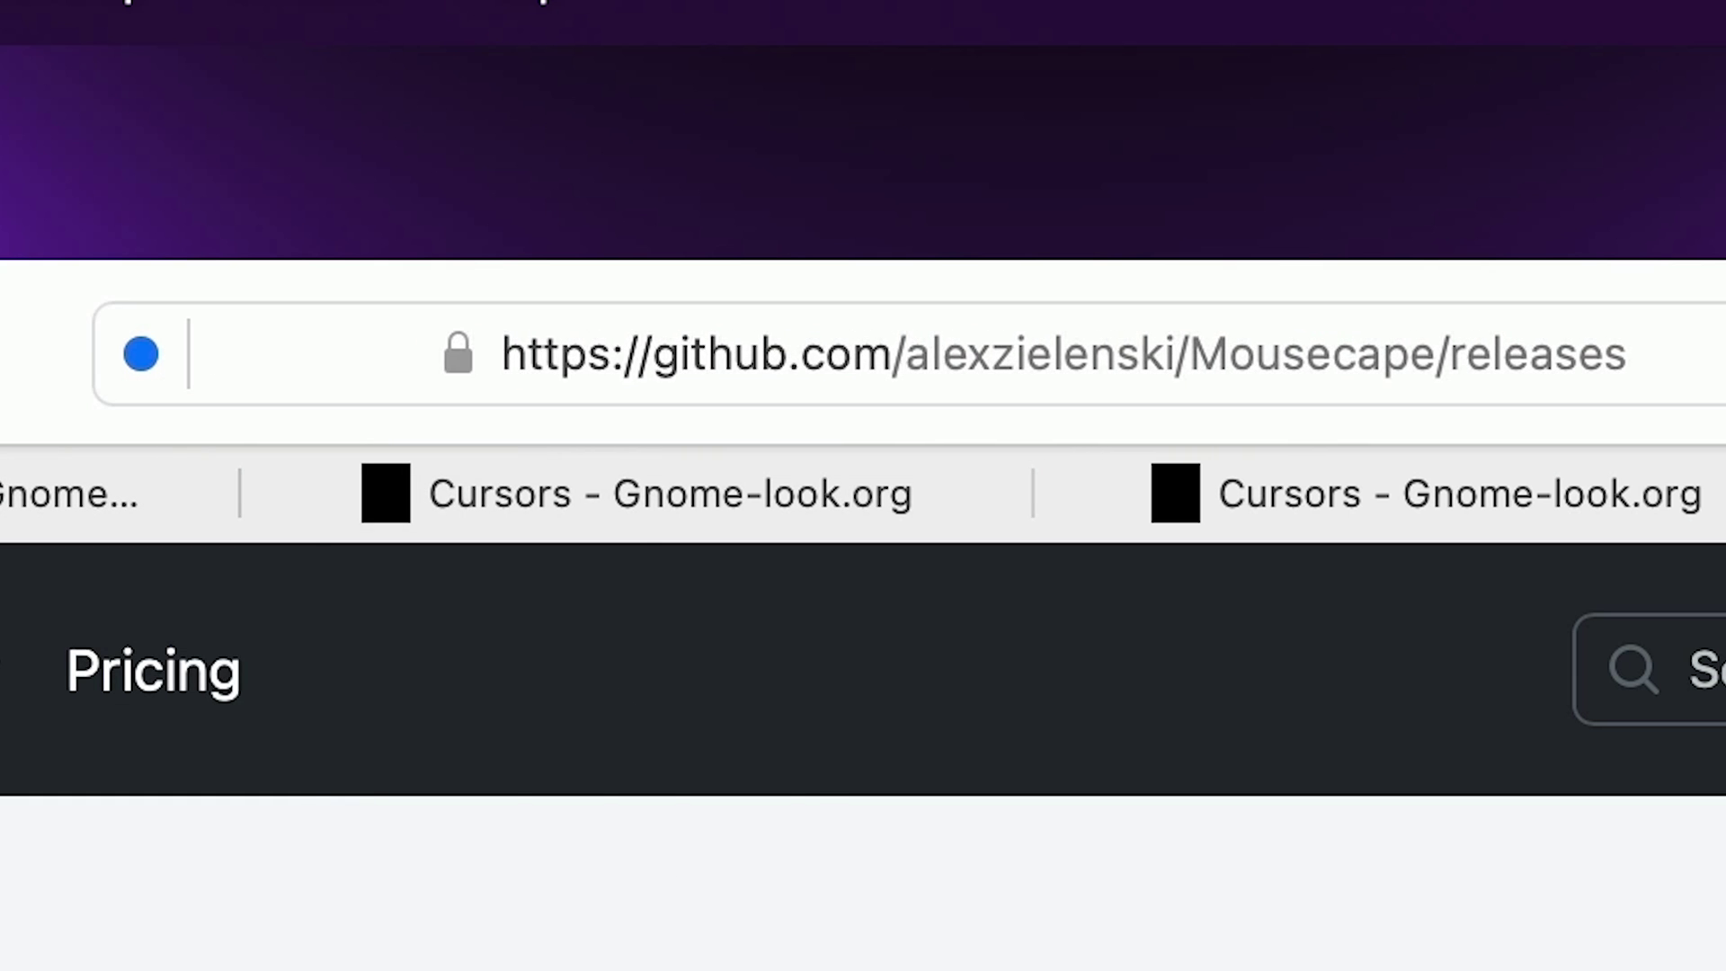
scroll(843, 412, "down", 3)
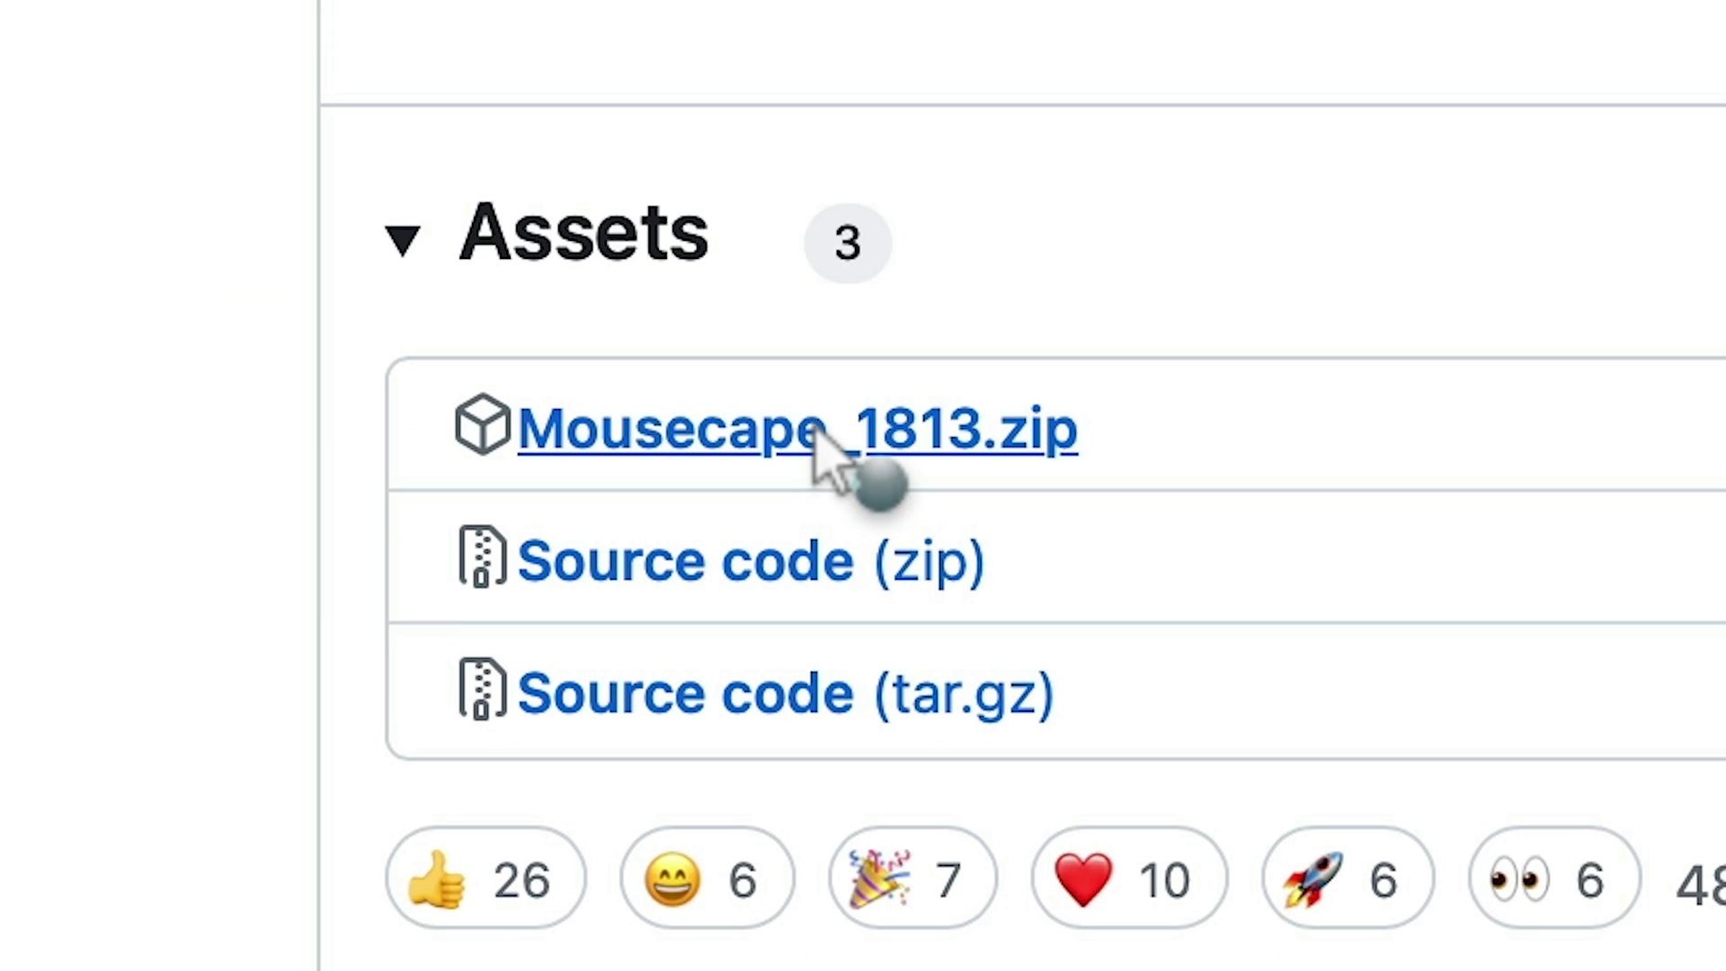
left_click(624, 554)
key("F11")
left_click(1545, 73)
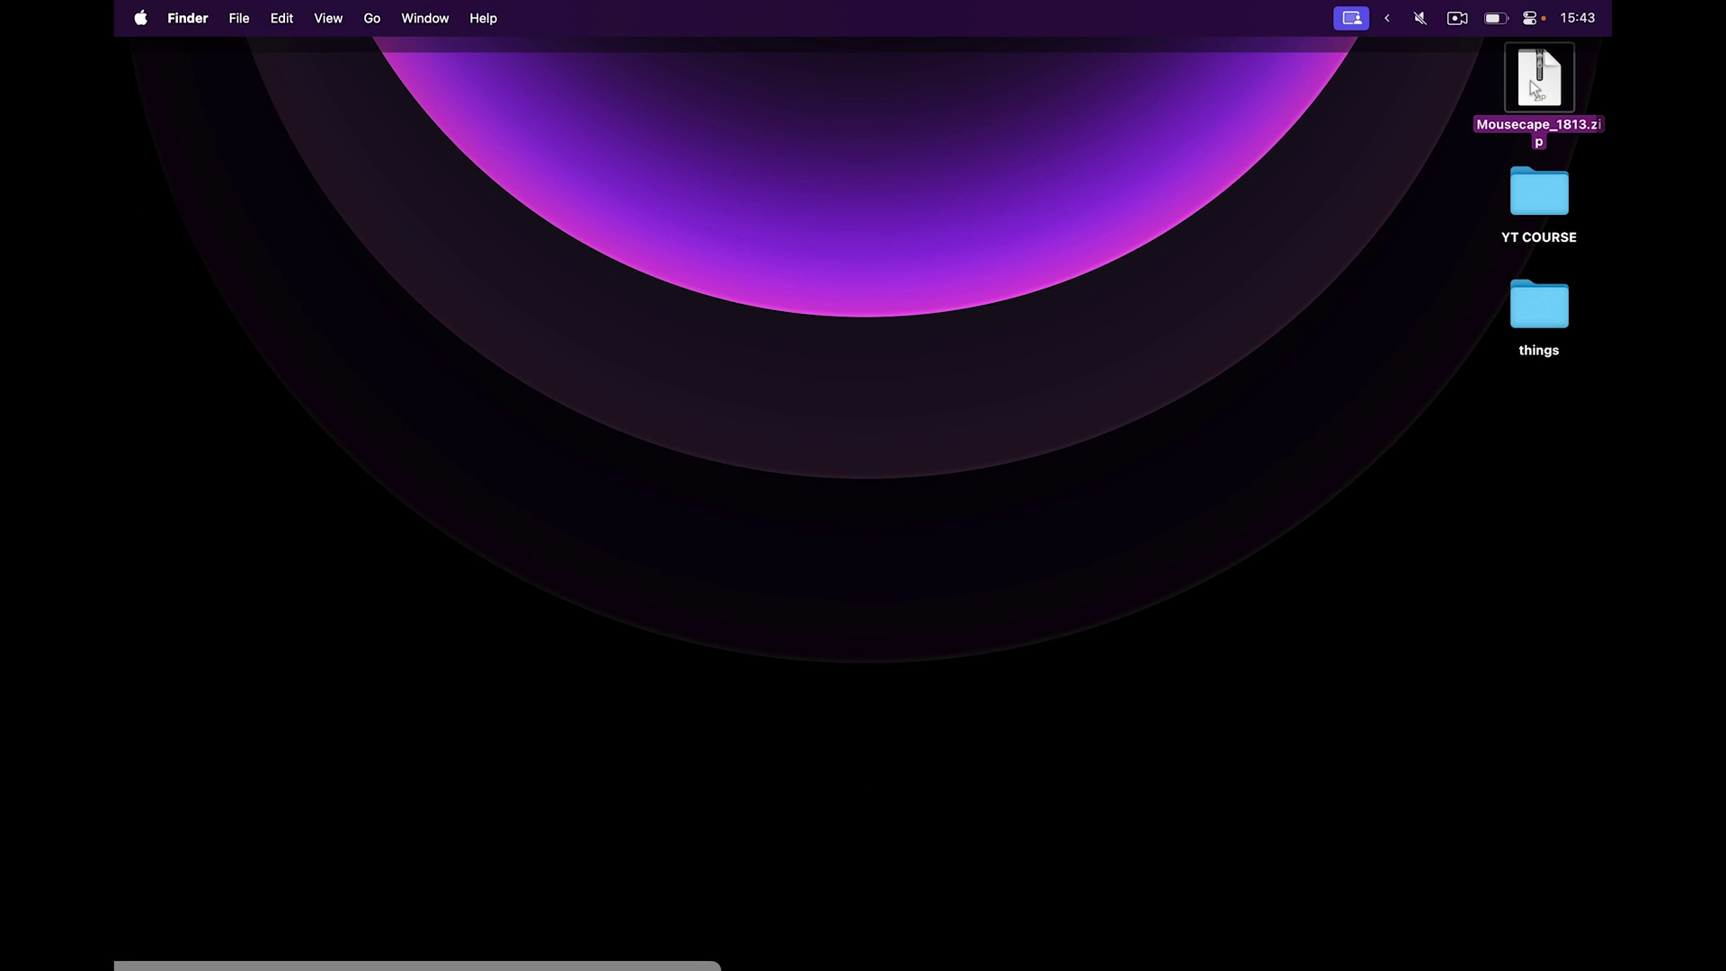
Step: Enable showing items on the desktop in the Desktop & Dock settings and quit System Settings
key("super+space")
type("do")
key("Return")
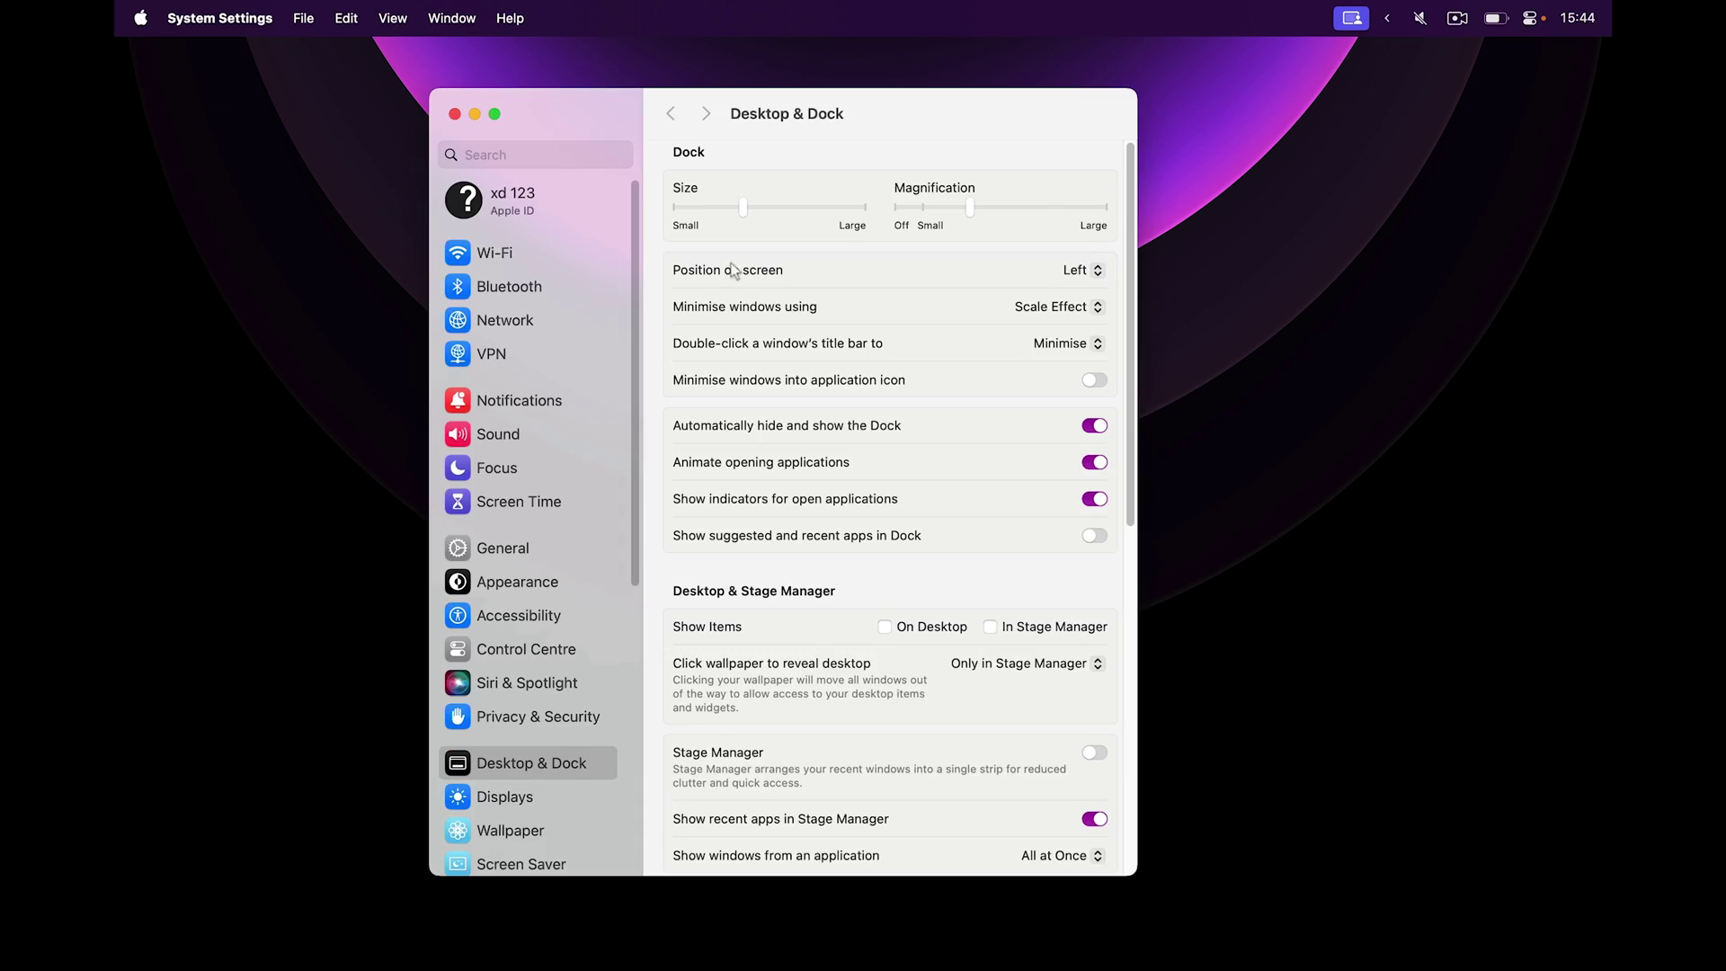
key("super+q")
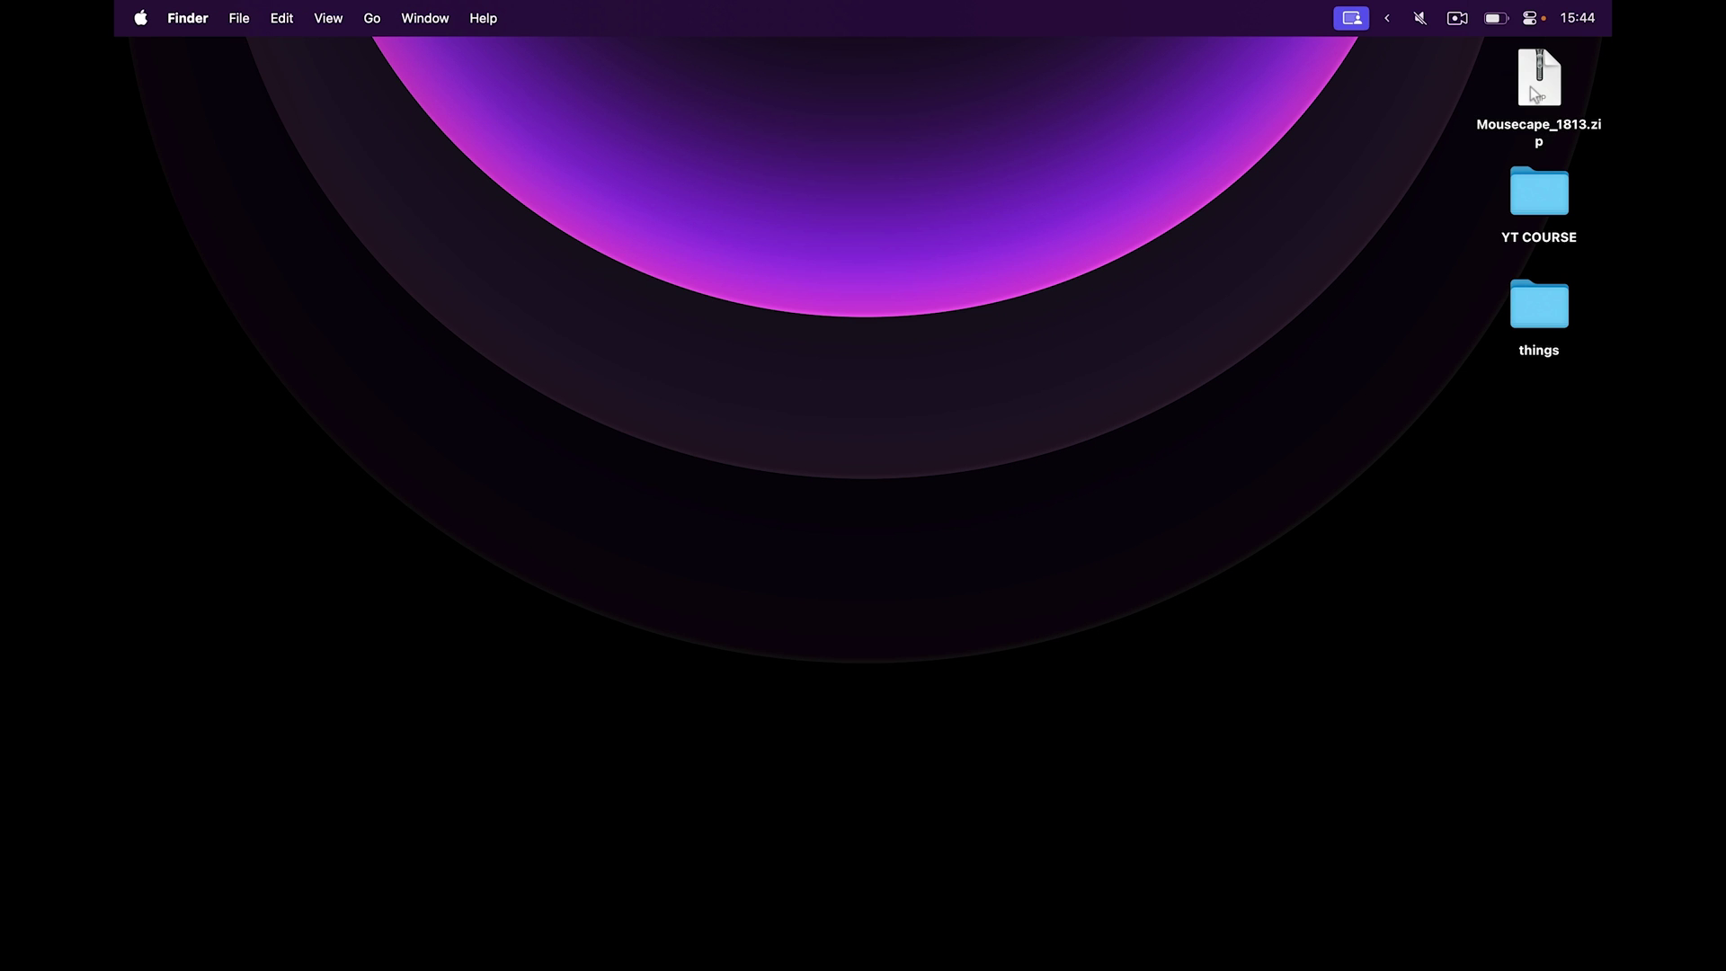
Step: Extract Mousecape_1813.zip on the desktop and place the Mousecape app in the Applications folder
double_click(1530, 85)
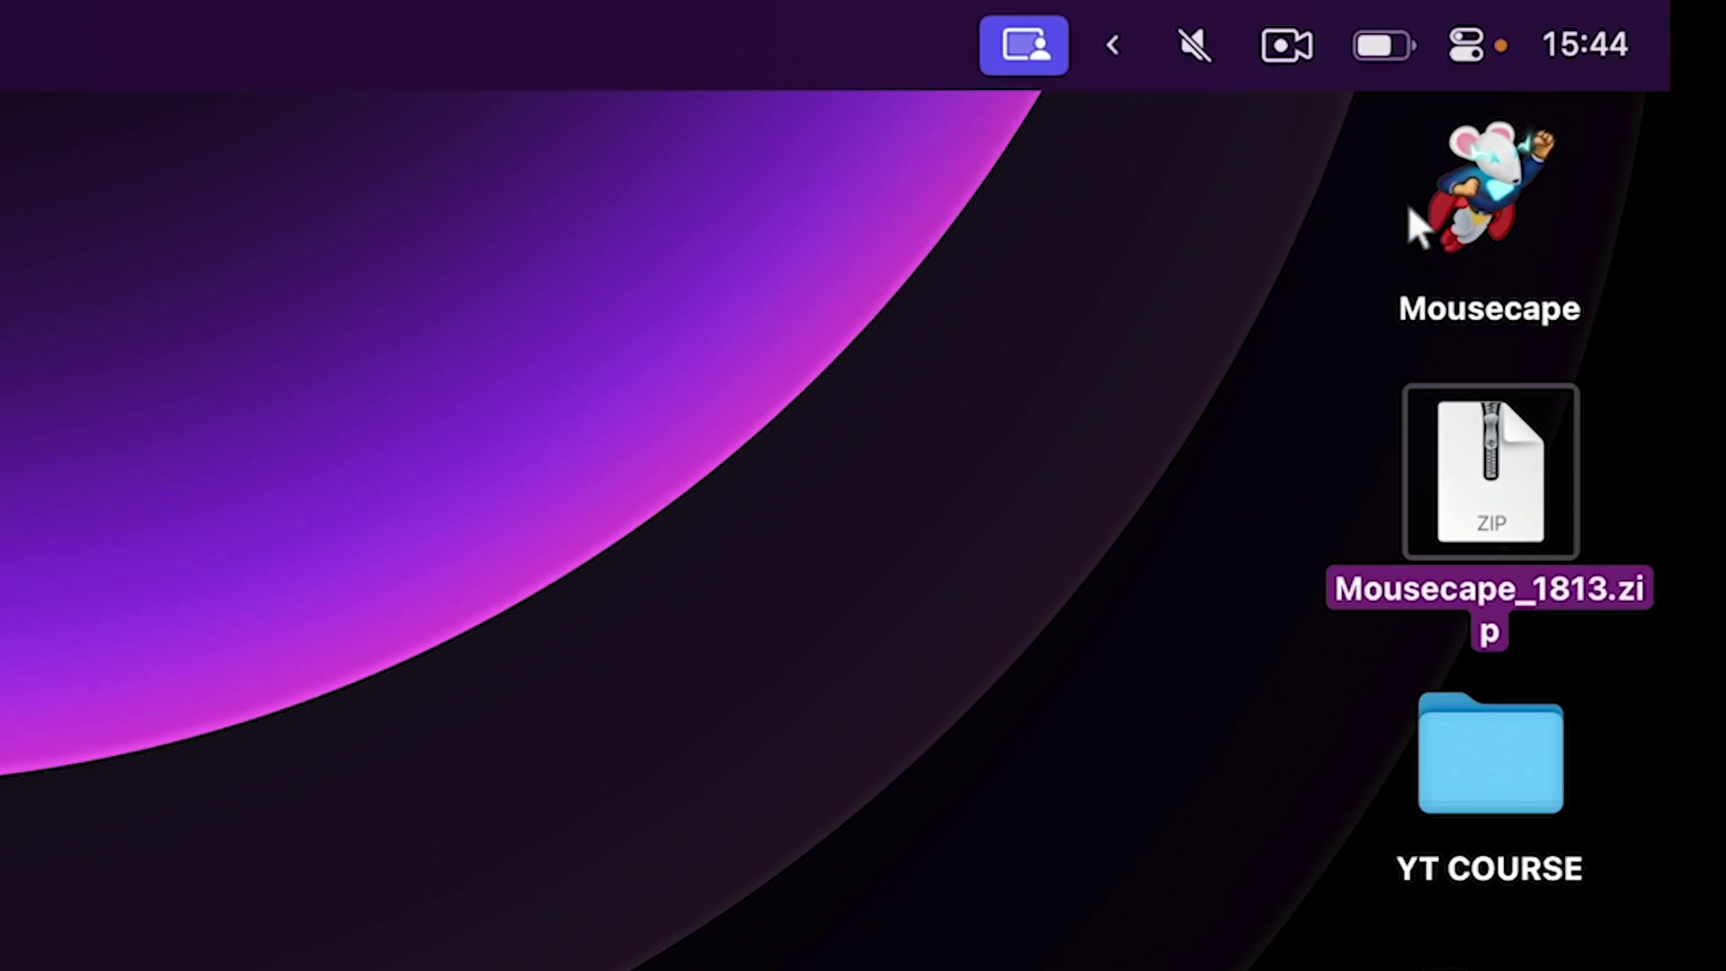
left_click(1527, 90)
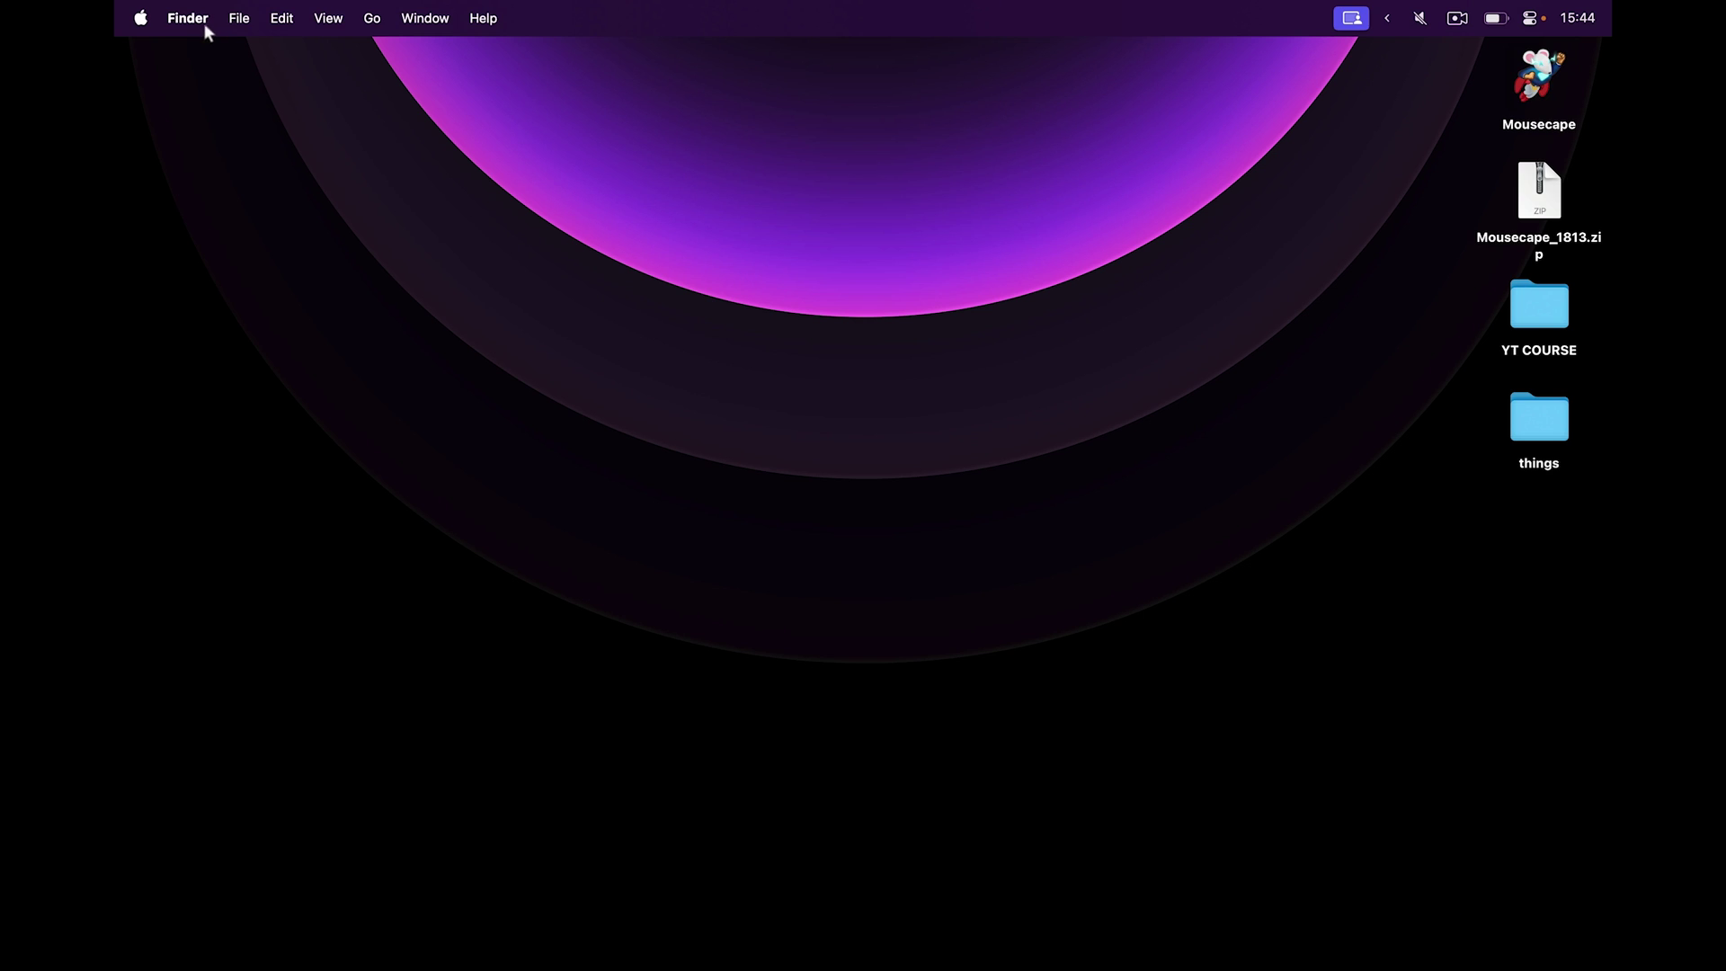
left_click(374, 21)
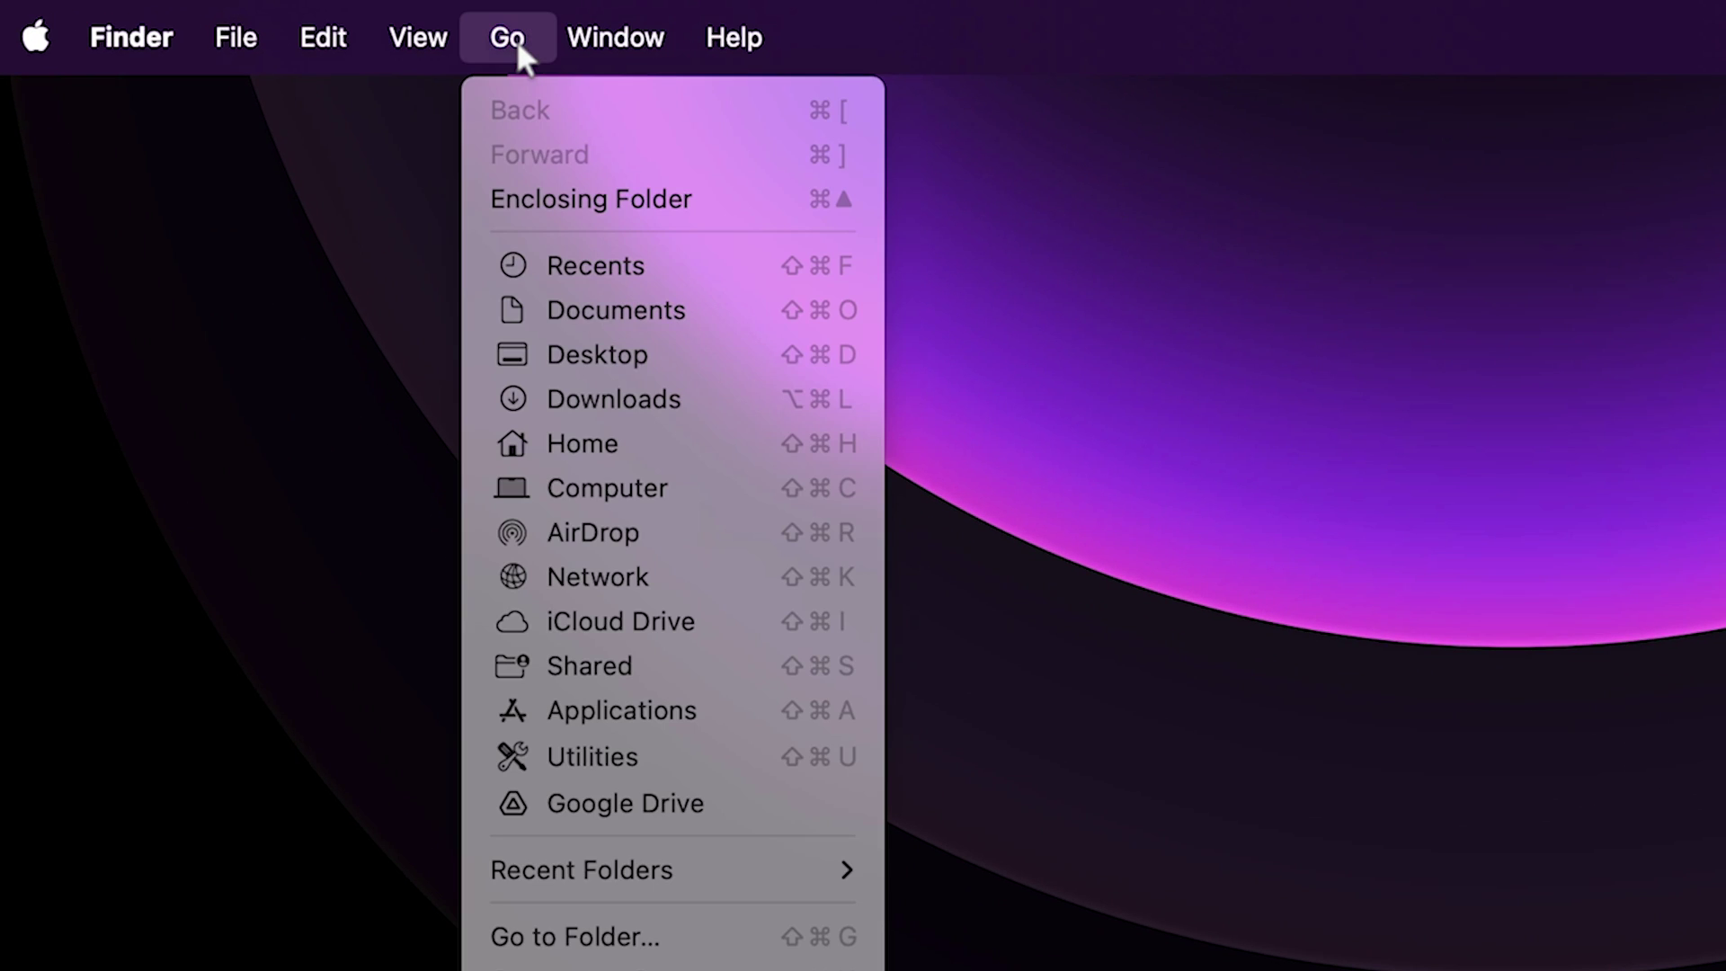
left_click(671, 707)
left_click_drag(1545, 63, 452, 185)
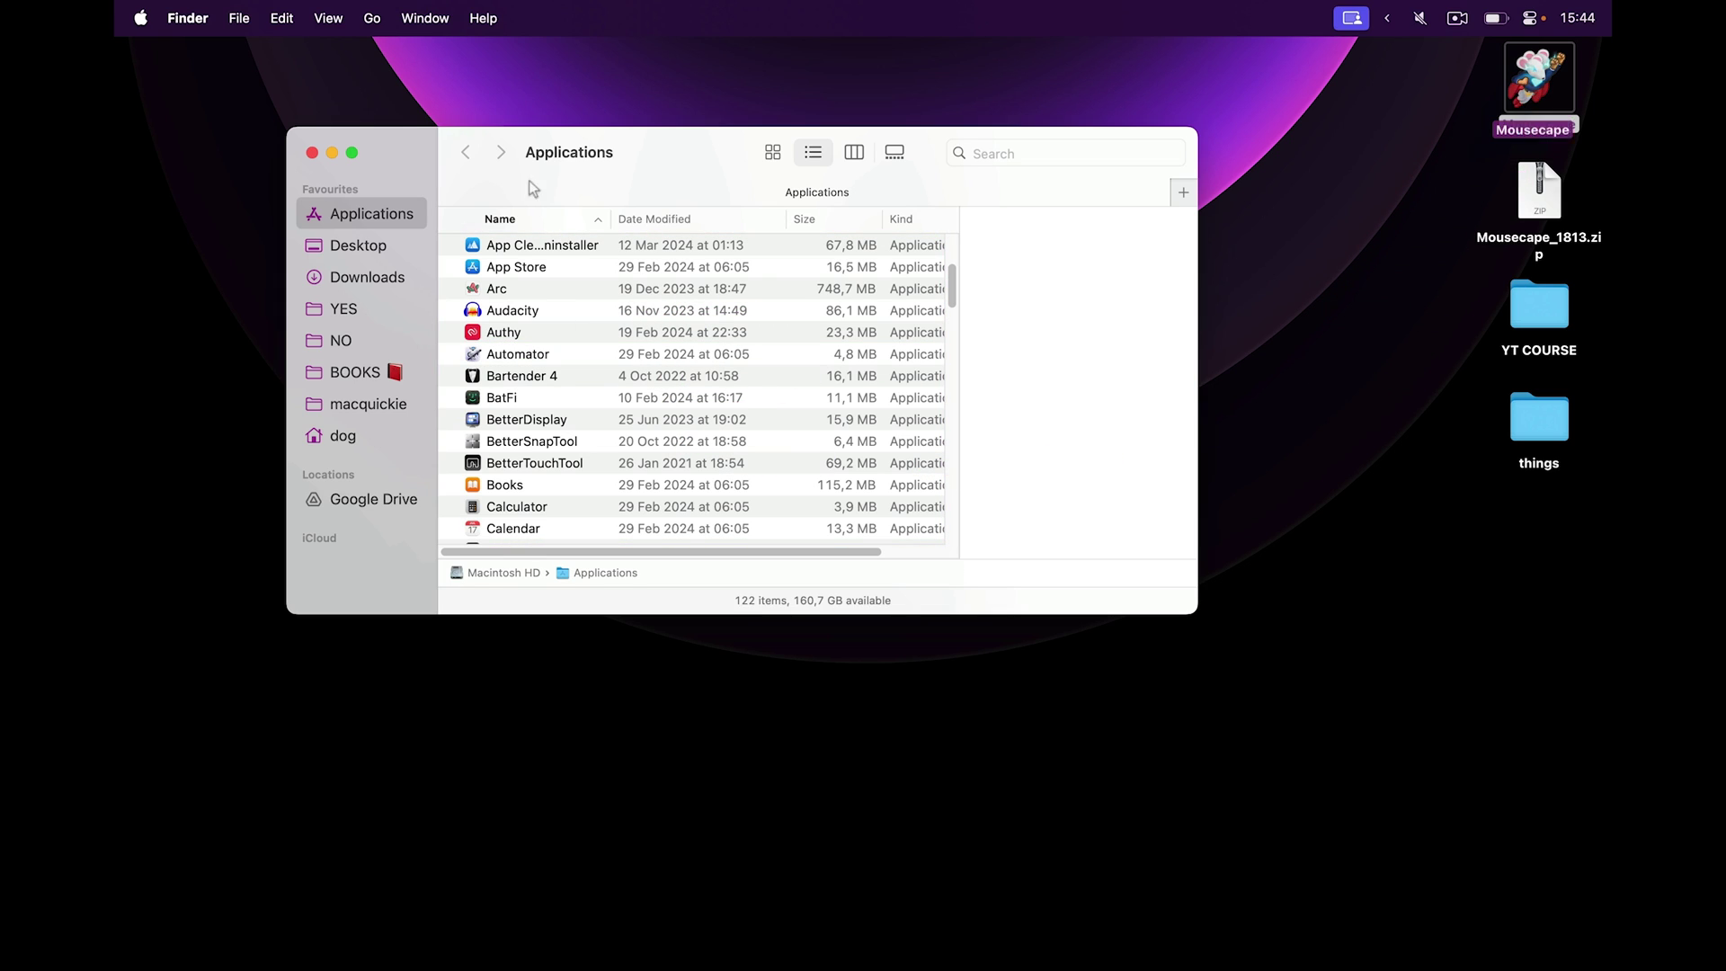
left_click(312, 153)
Step: Launch Mousecape and clear the Mousecape app and its zip file from the desktop
key("super+space")
type("mouse")
key("Return")
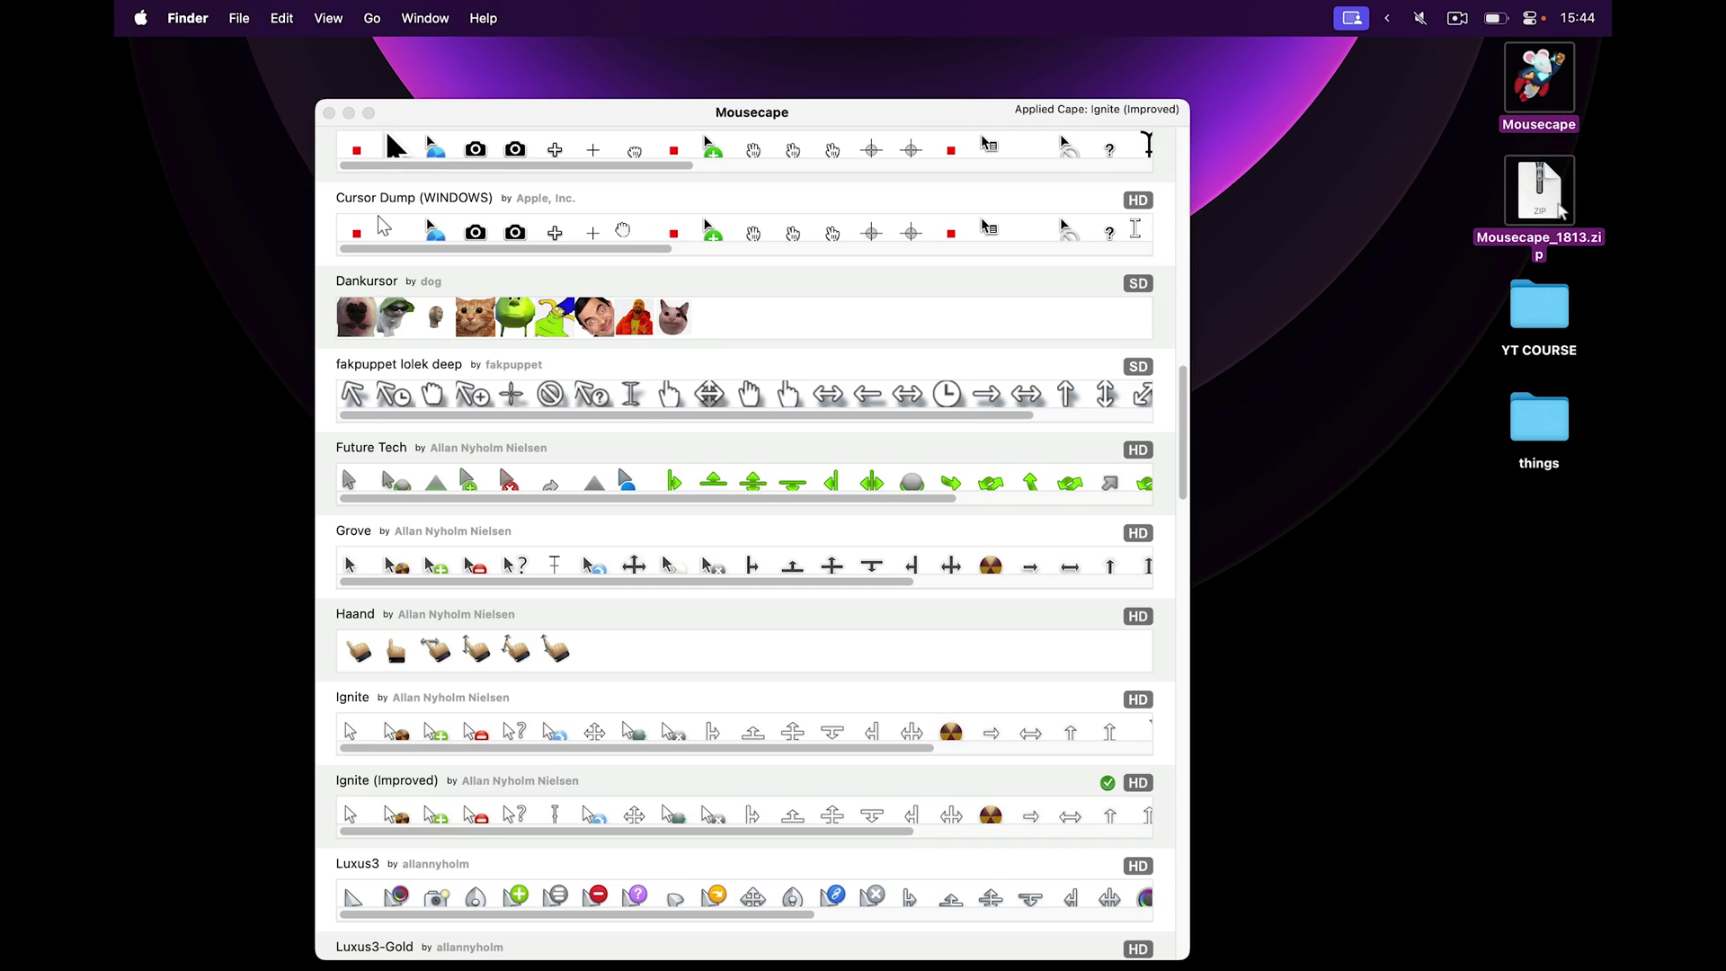
left_click(1561, 209)
left_click(1442, 282)
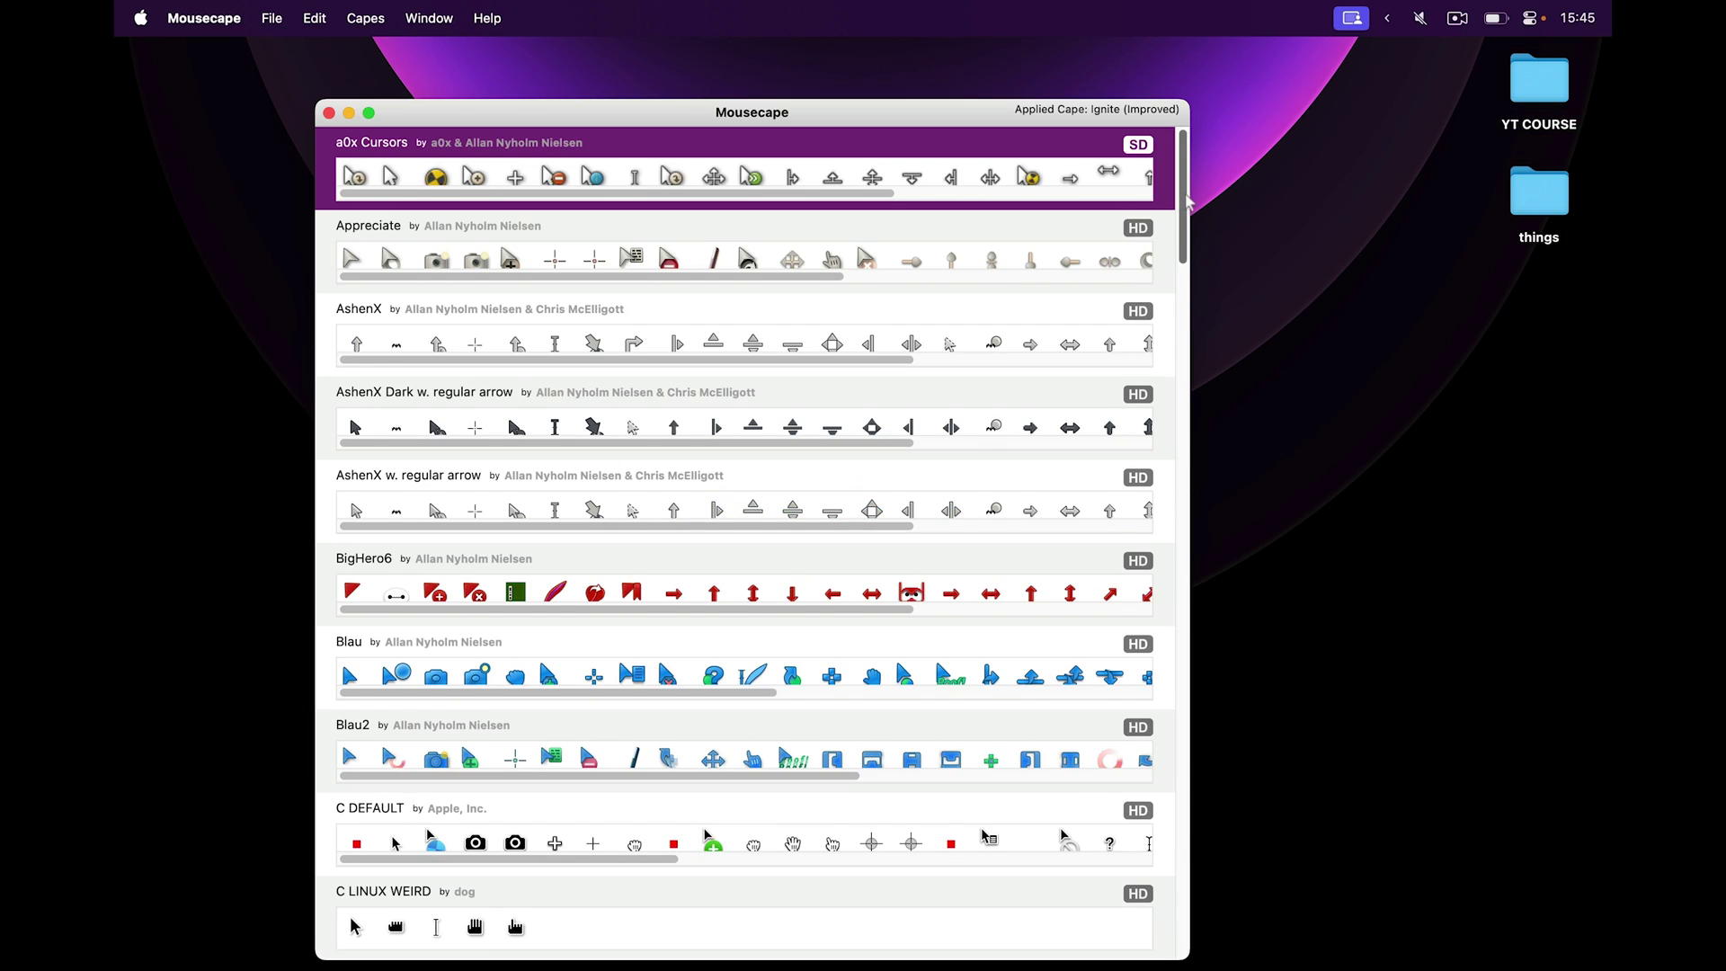
Step: Create a new cape in the Mousecape library
left_click_drag(1186, 204, 1175, 269)
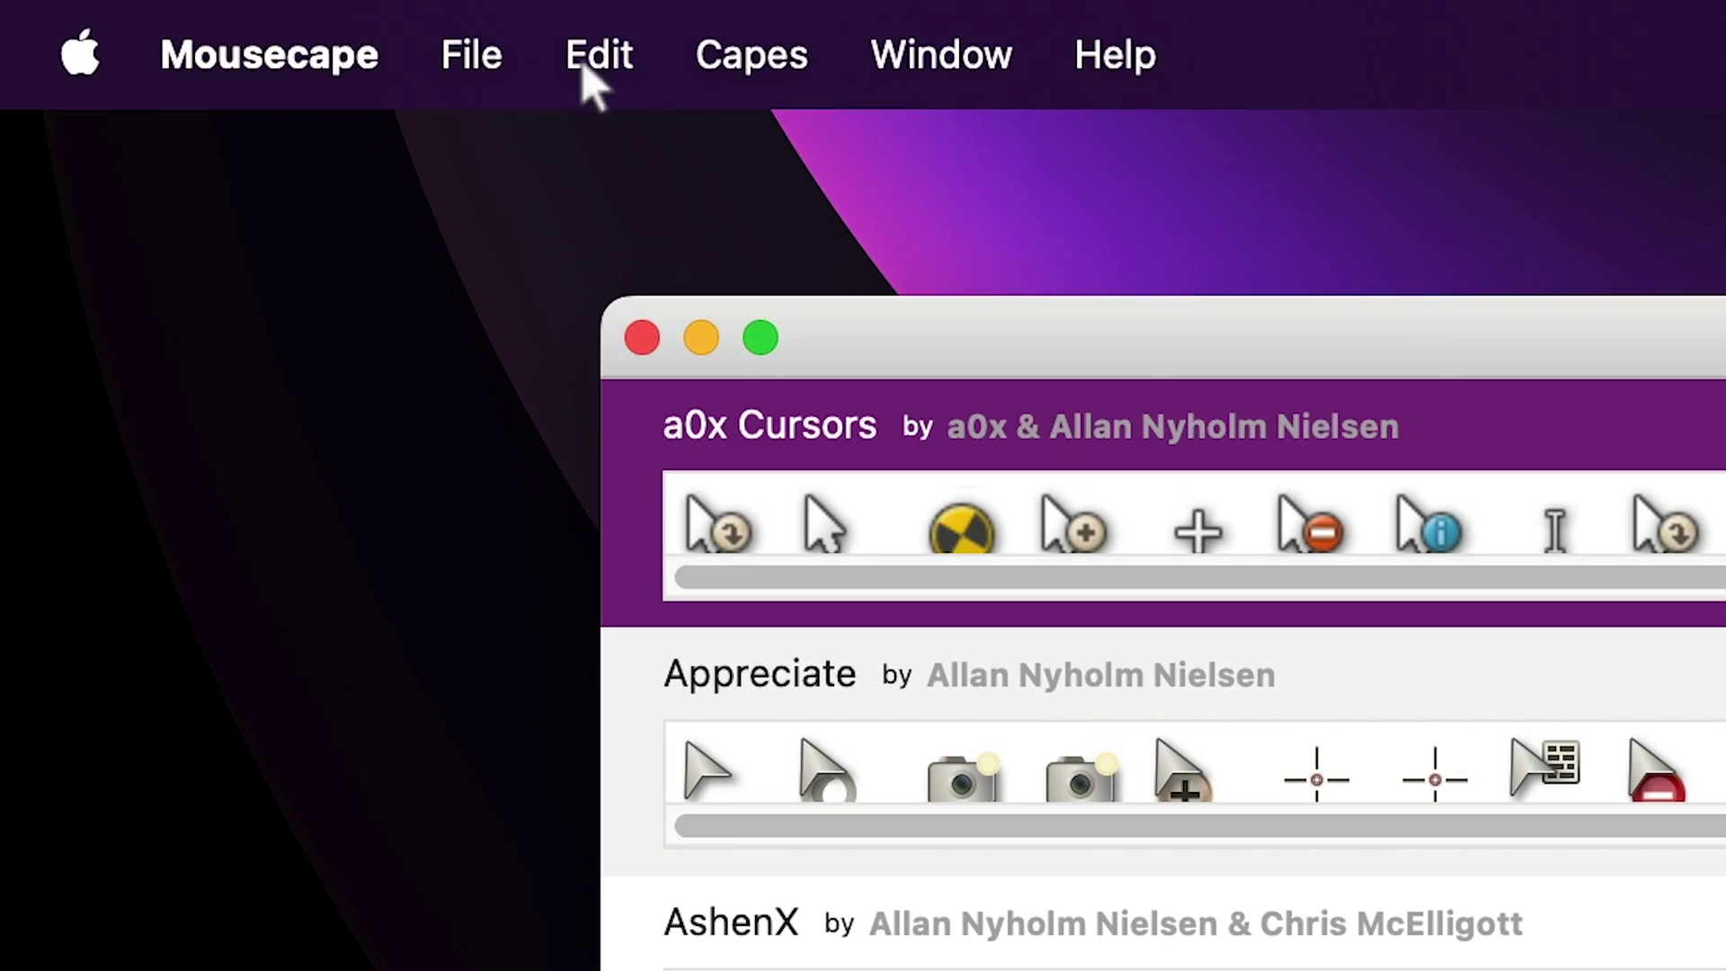
left_click(450, 36)
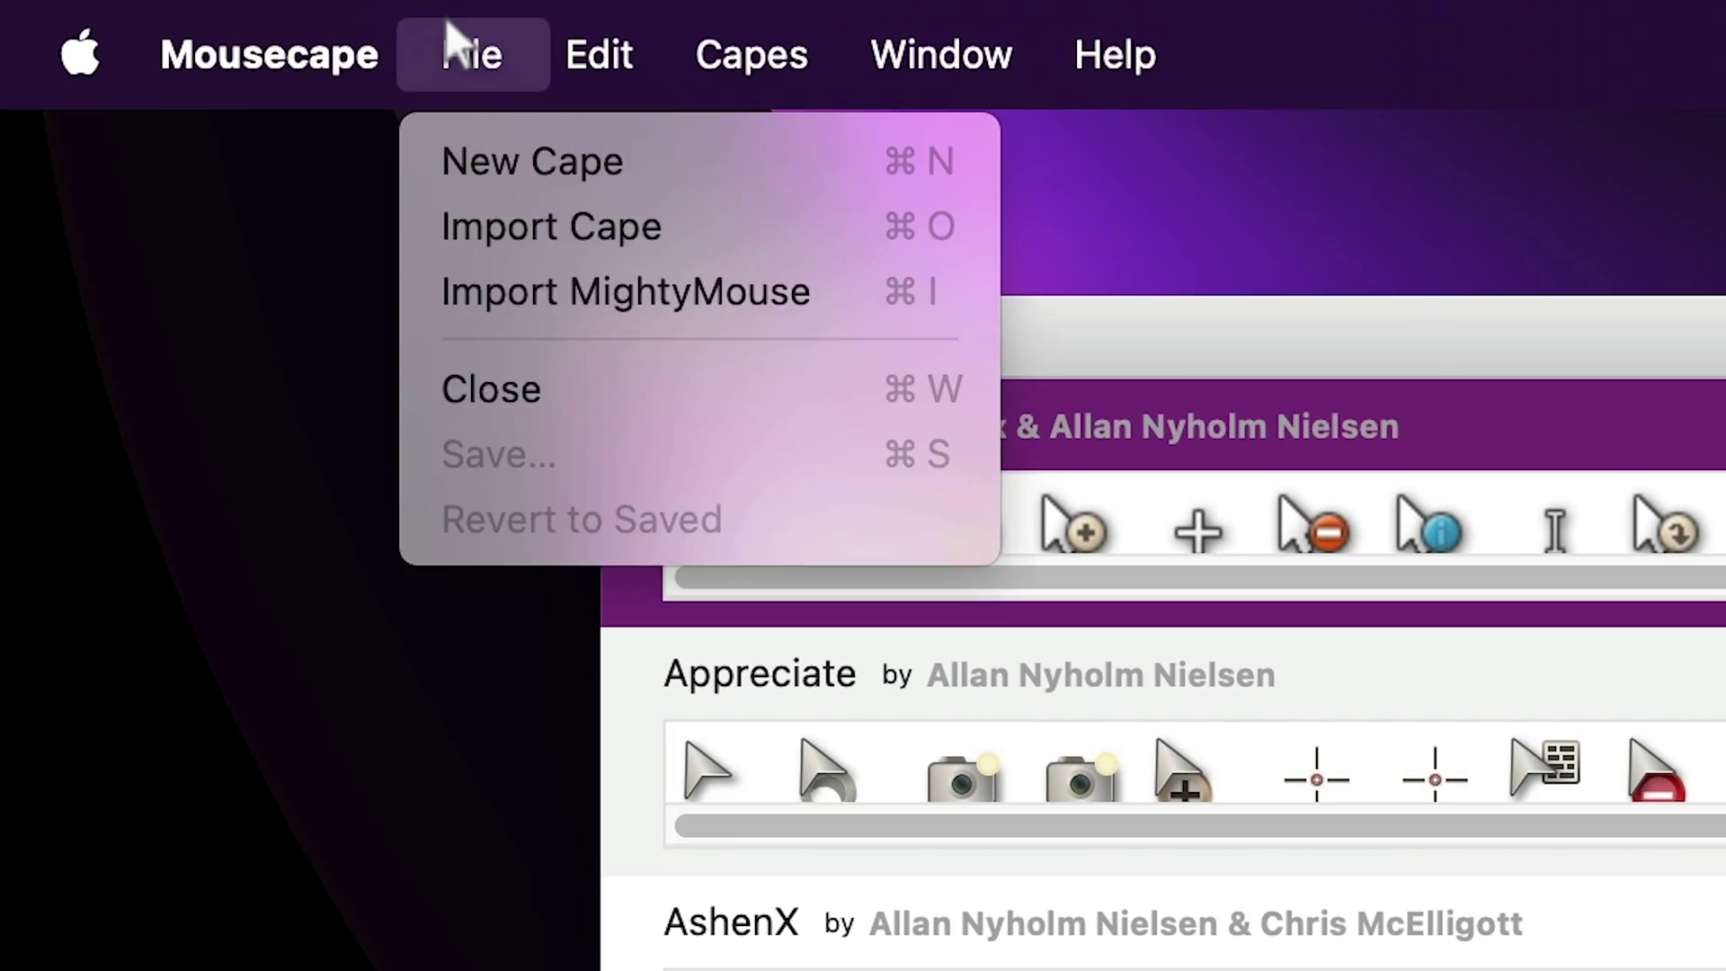
left_click(552, 151)
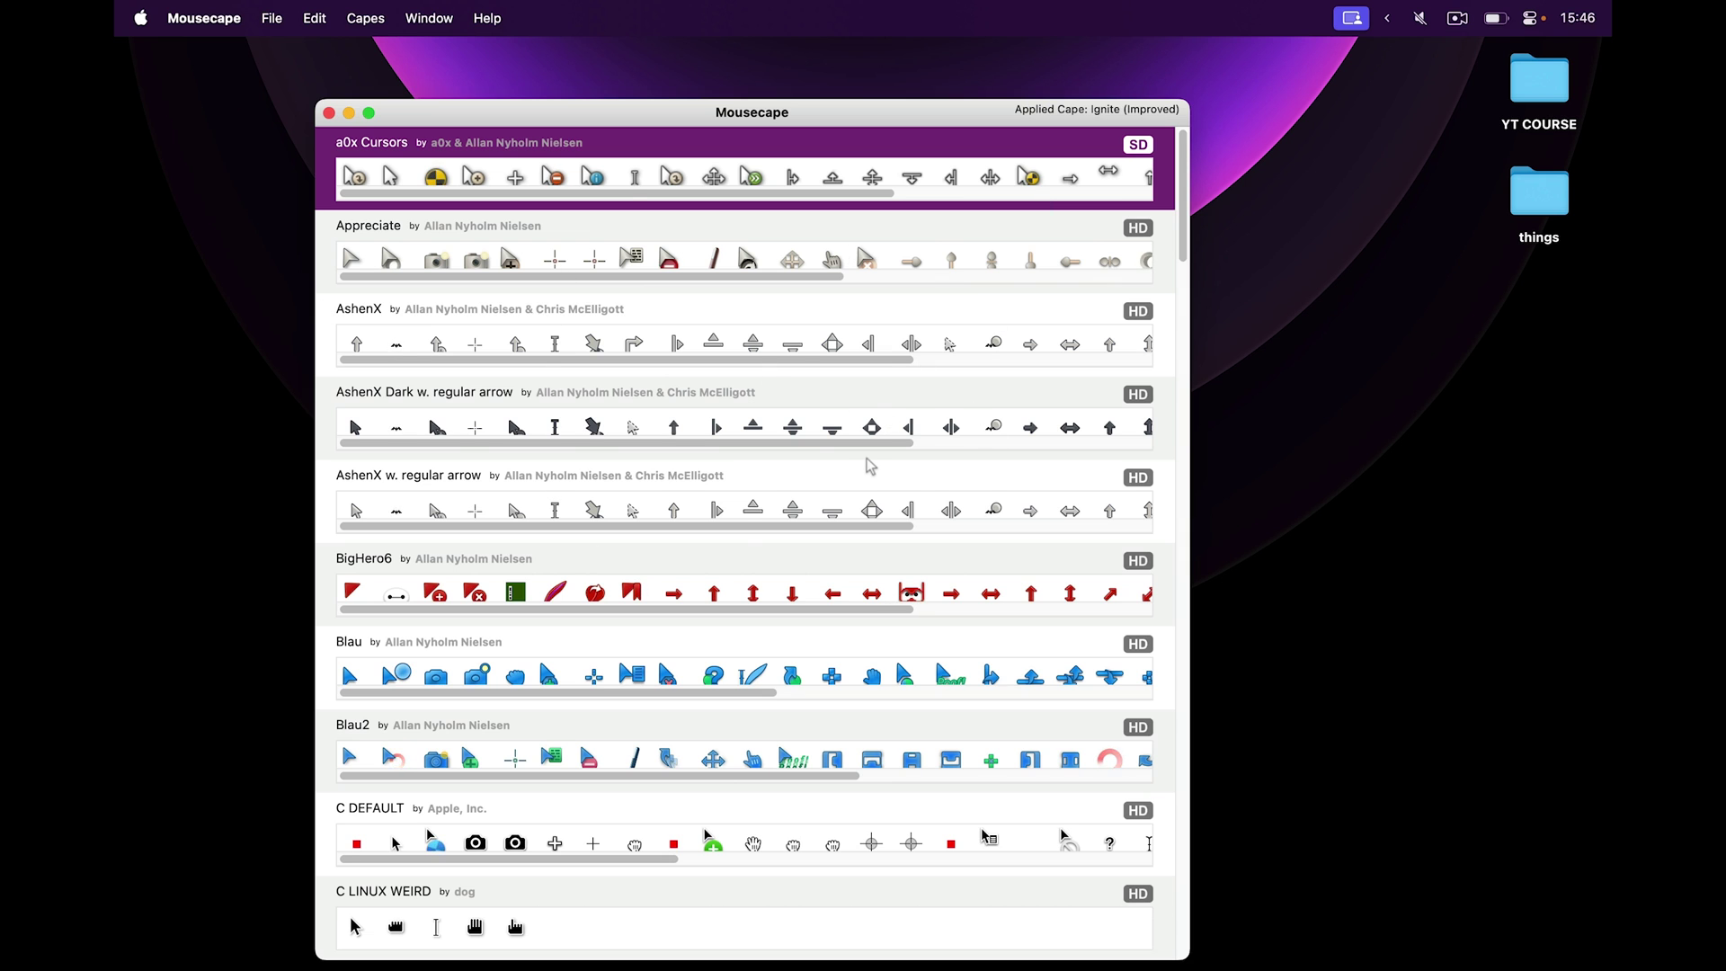
Step: Find the new empty Unnamed cape in the library and open it for editing
left_click_drag(1183, 250, 1183, 327)
scroll(538, 175, "down", 20)
left_click(375, 415)
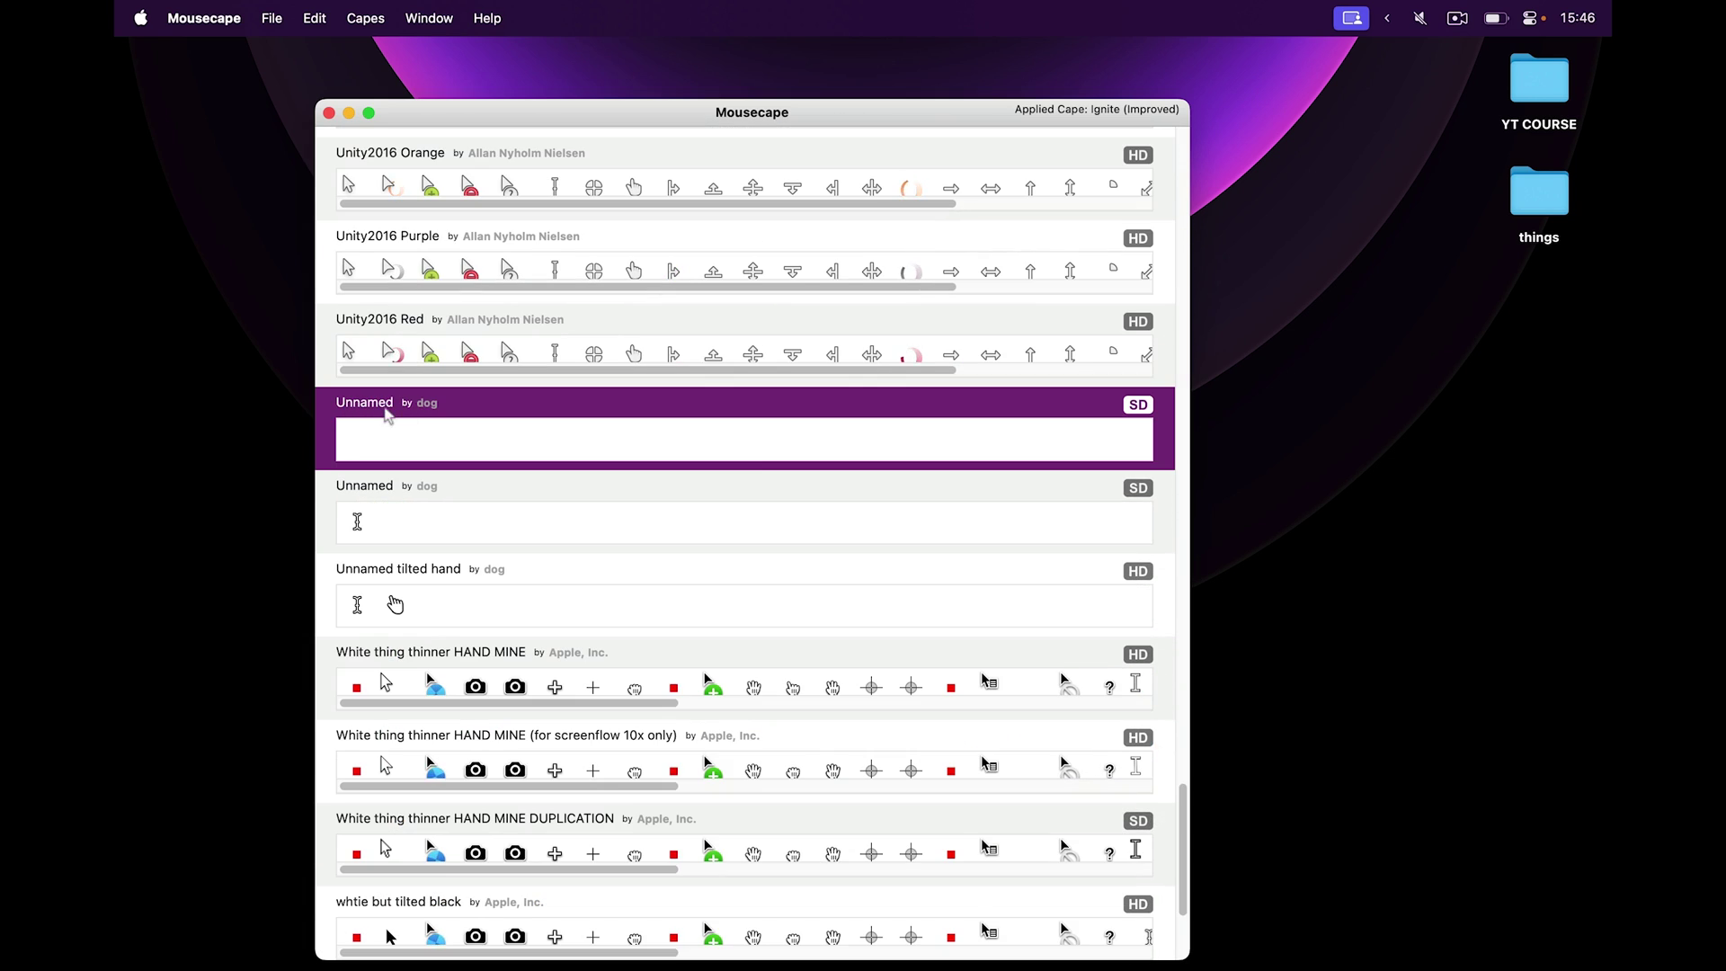
double_click(506, 414)
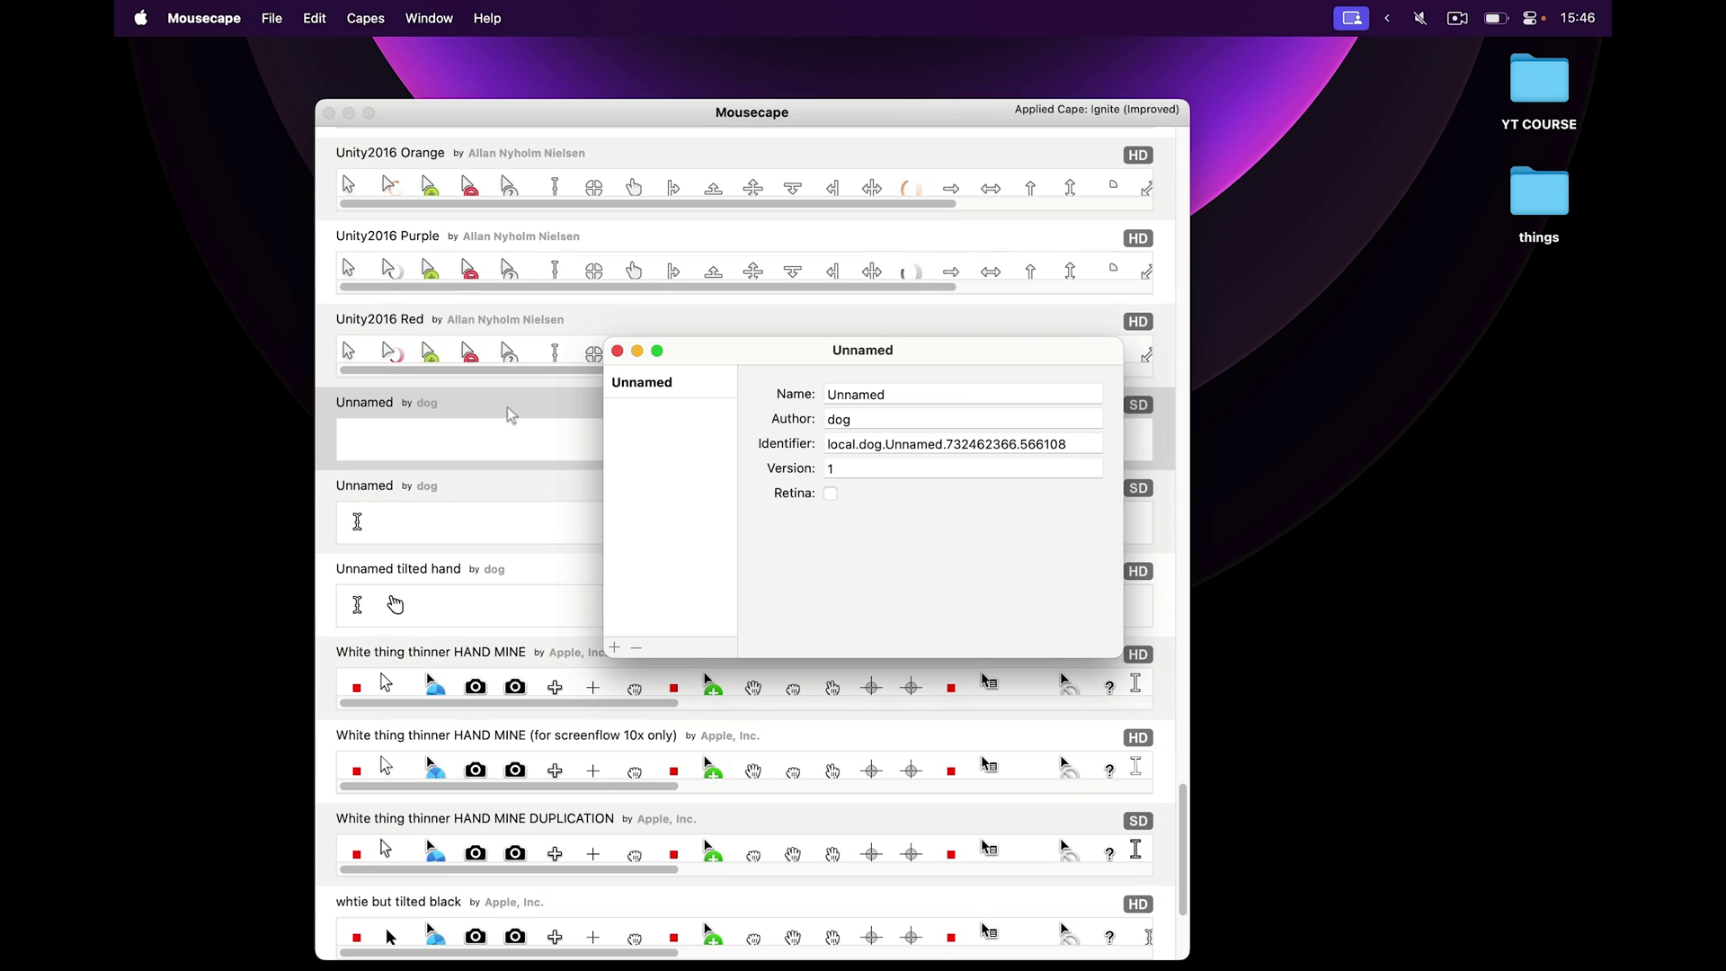
Step: Add a cursor entry to the Unnamed cape and set its type to Arrow
left_click_drag(821, 353, 779, 353)
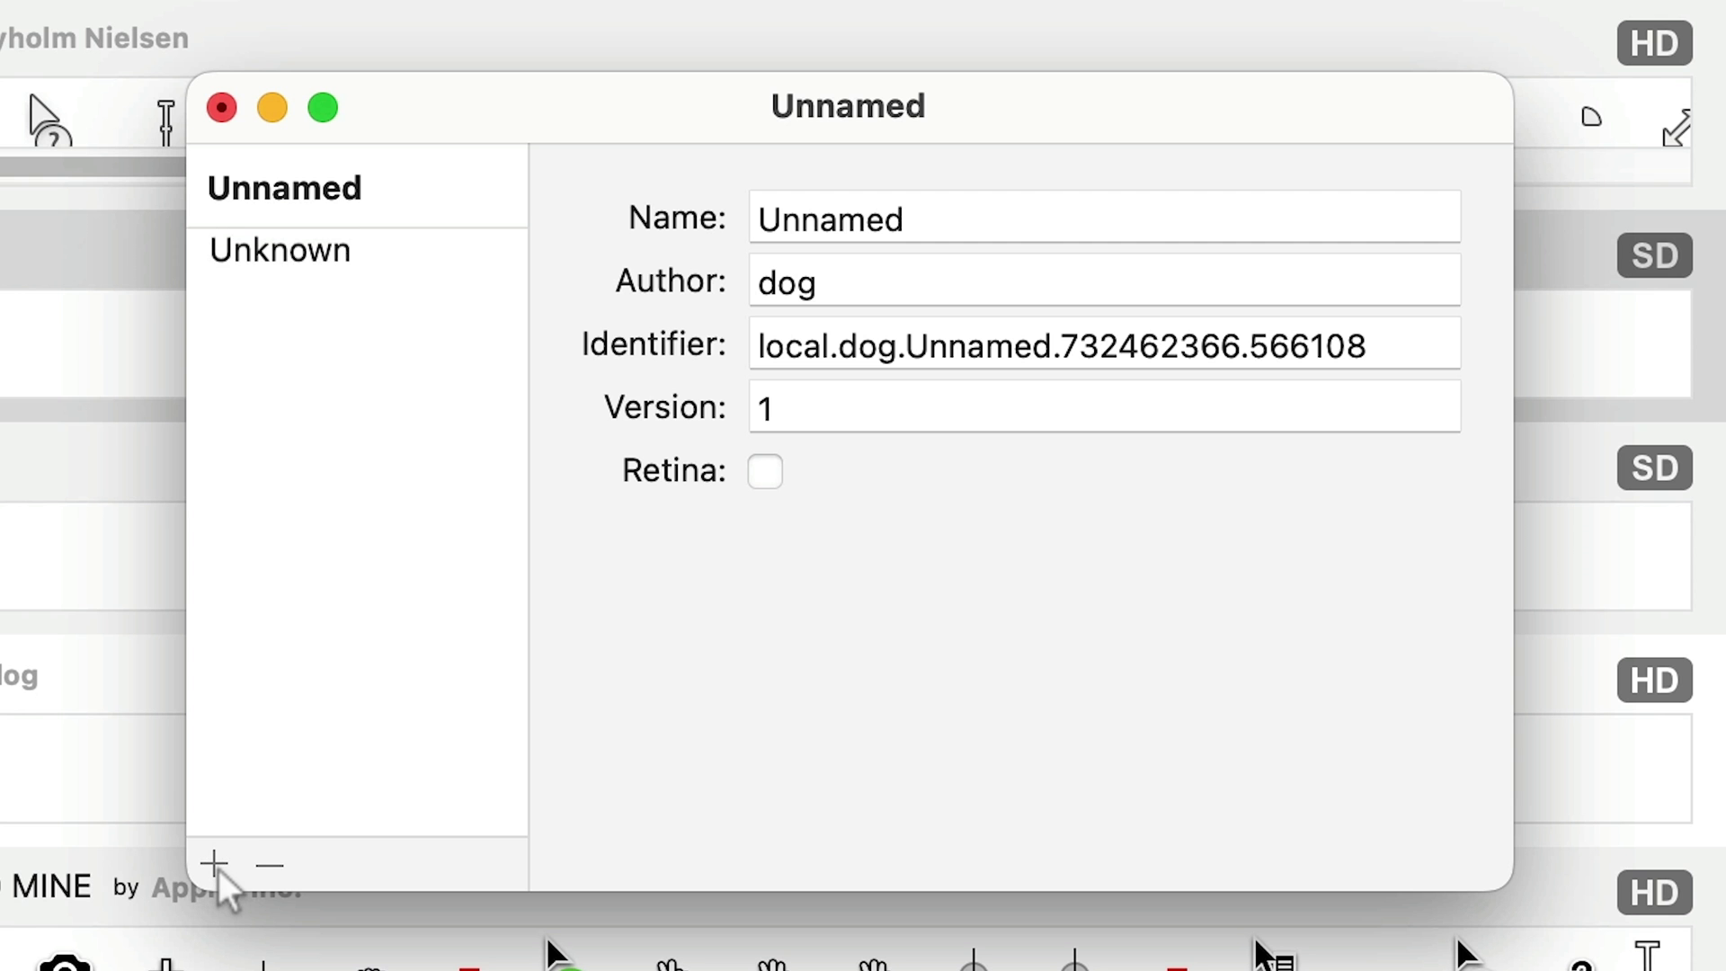
left_click(272, 261)
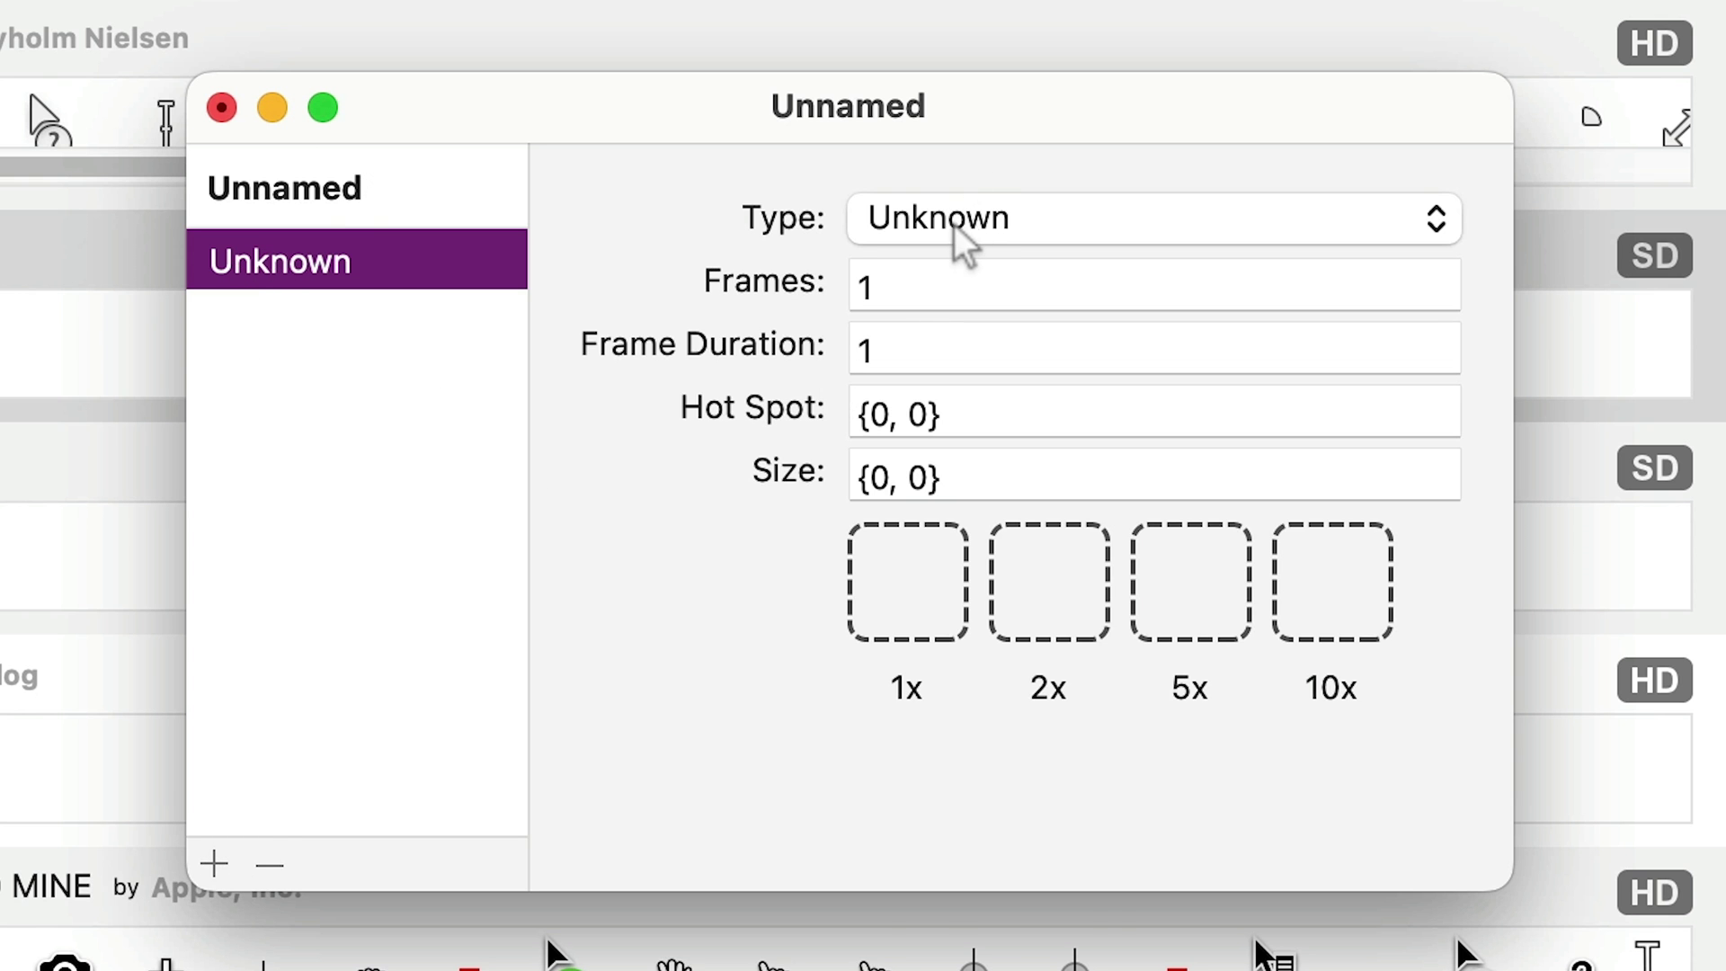
left_click(953, 224)
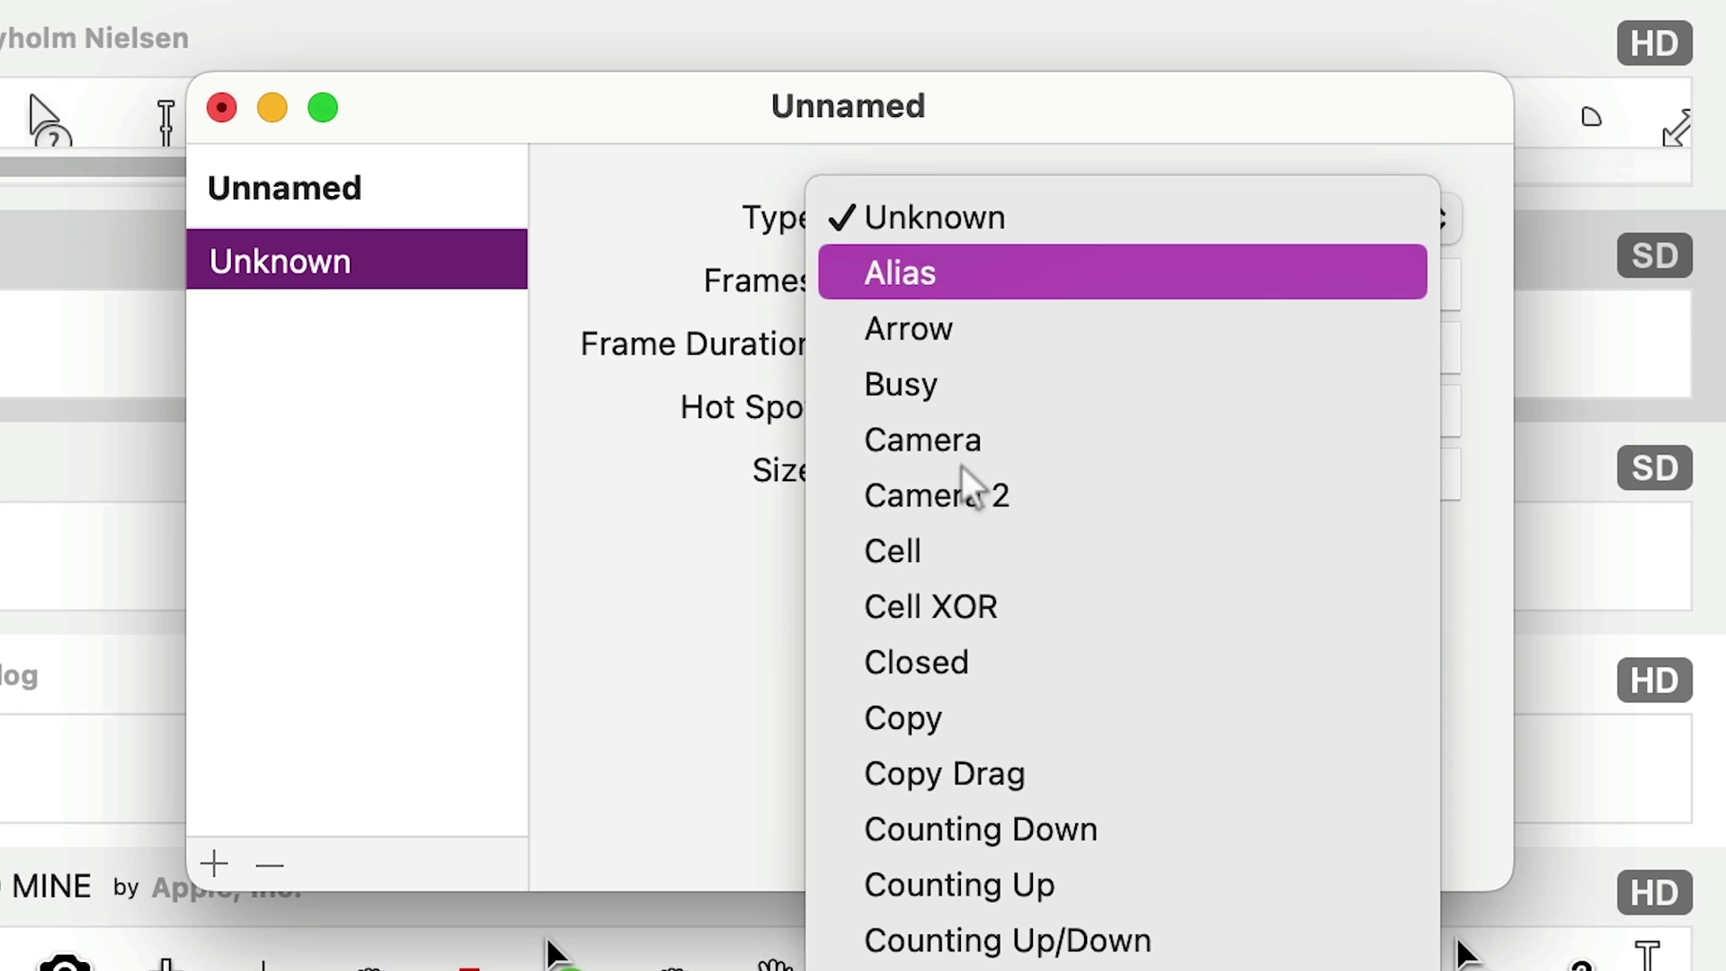
left_click(991, 338)
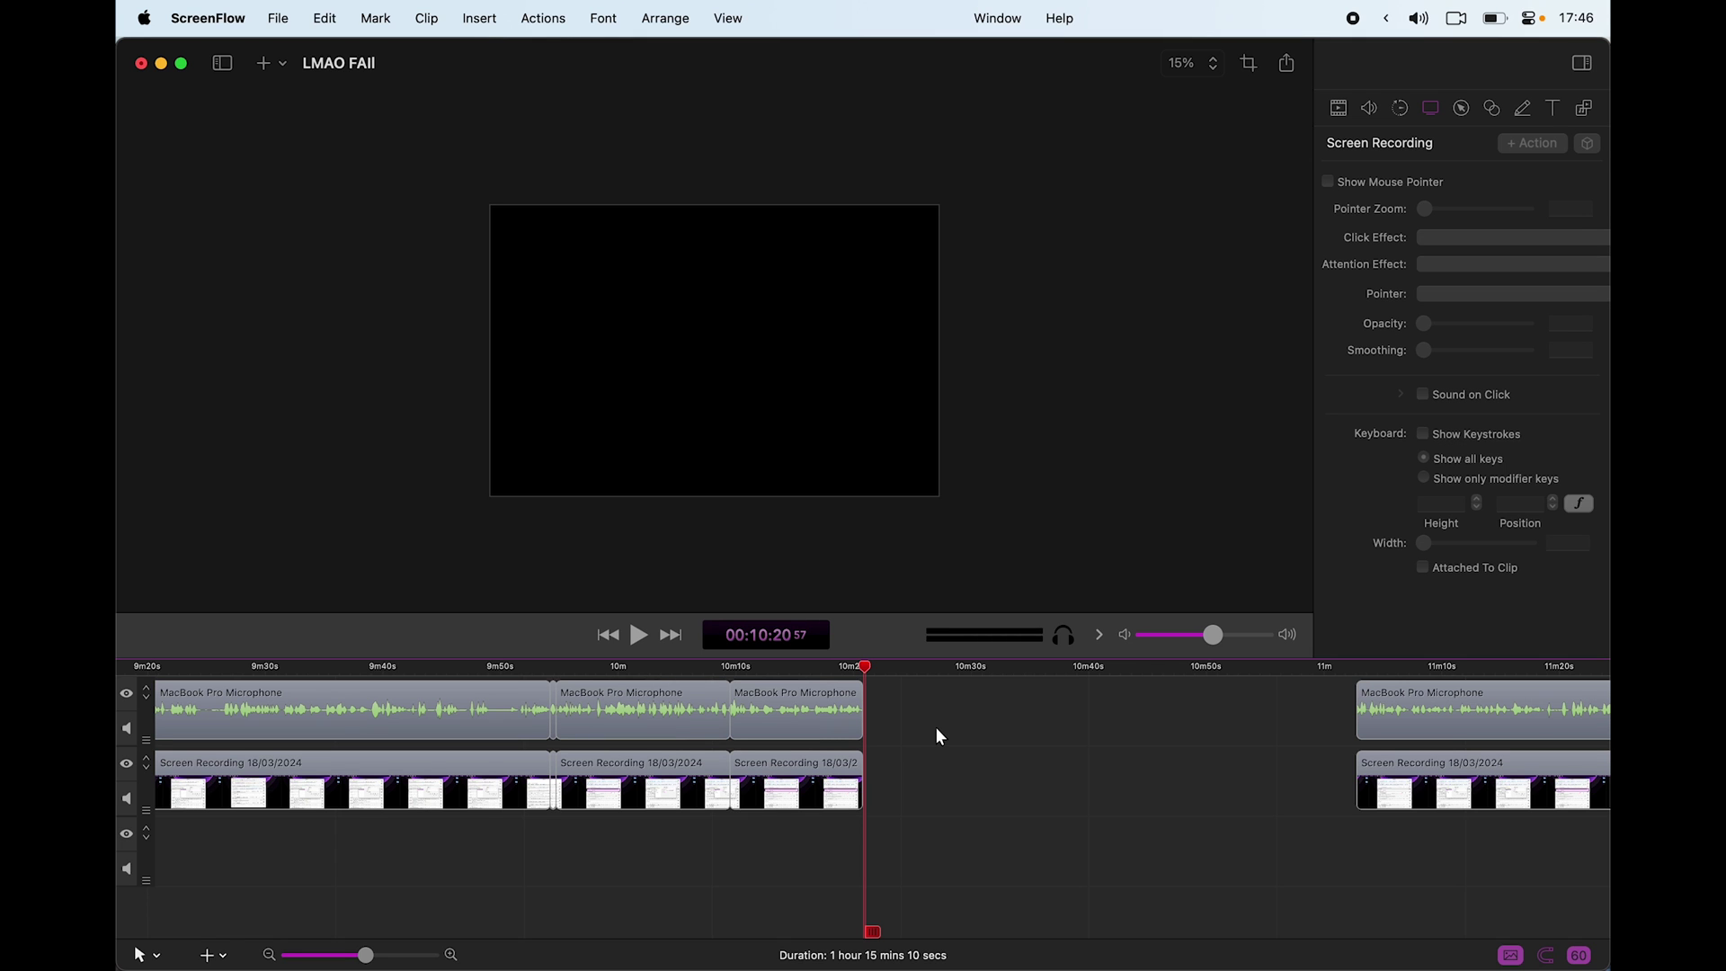
Step: In ScreenFlow, move the playhead back 10 frames onto the clip and examine the recorded mouse pointer up close
key("shift+Left")
scroll(810, 243, "up", 5)
scroll(811, 242, "up", 5)
scroll(913, 385, "up", 8)
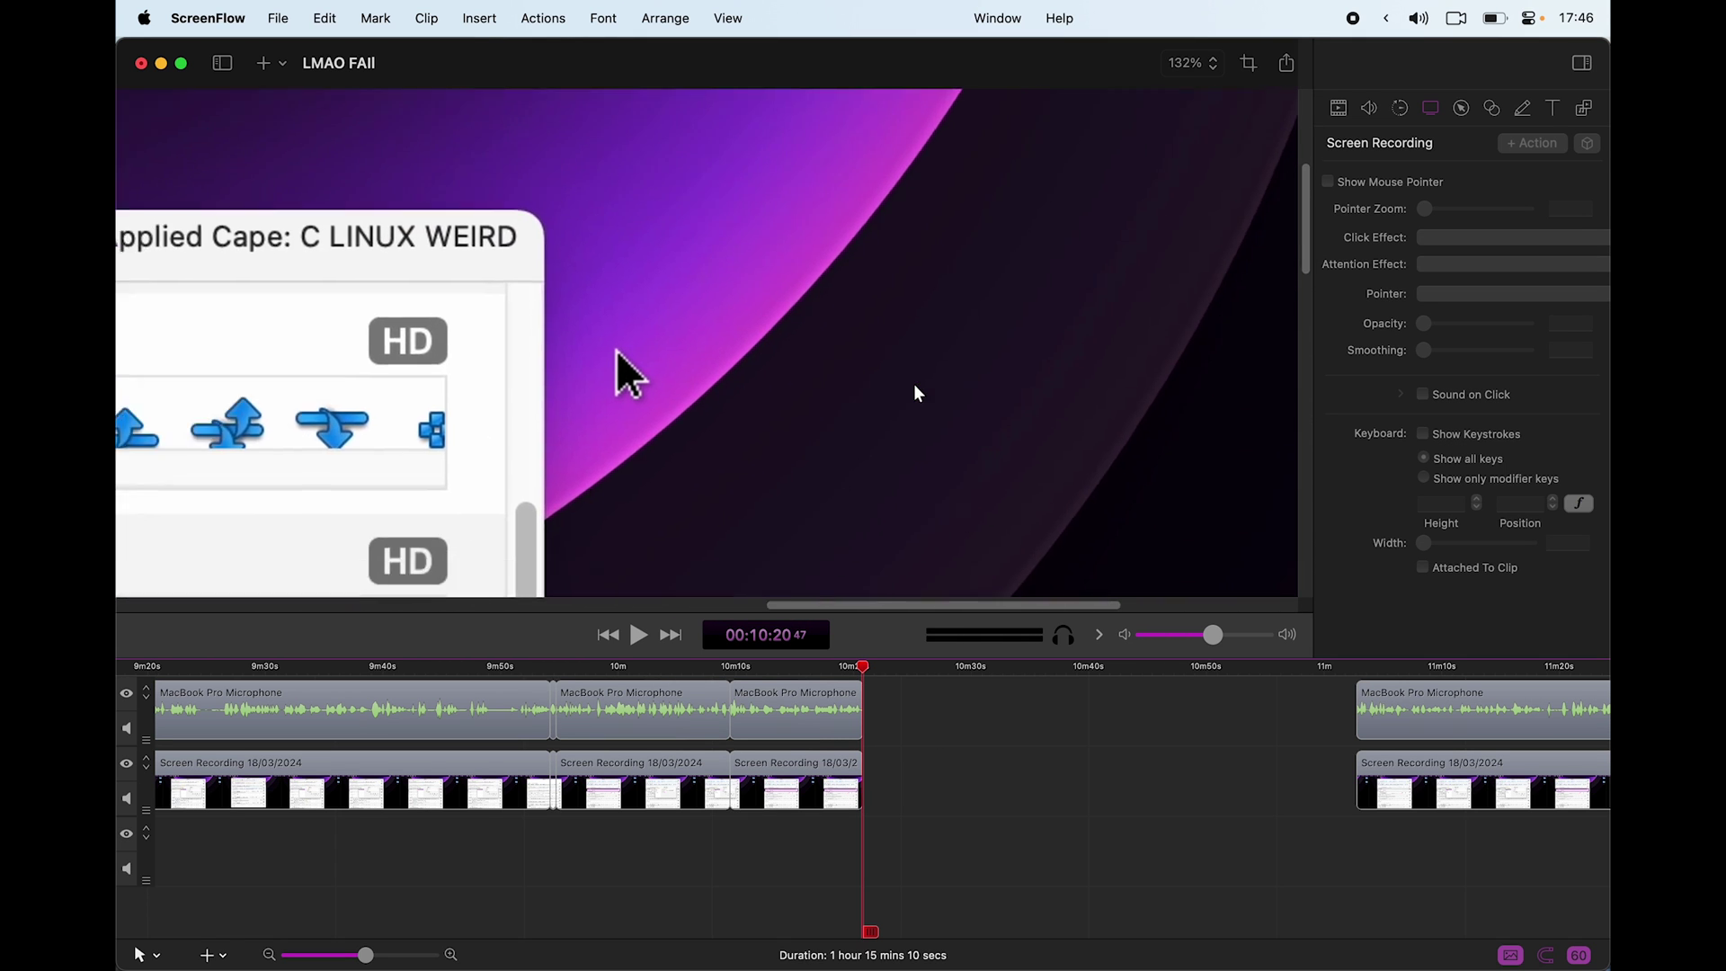
scroll(913, 385, "left", 4)
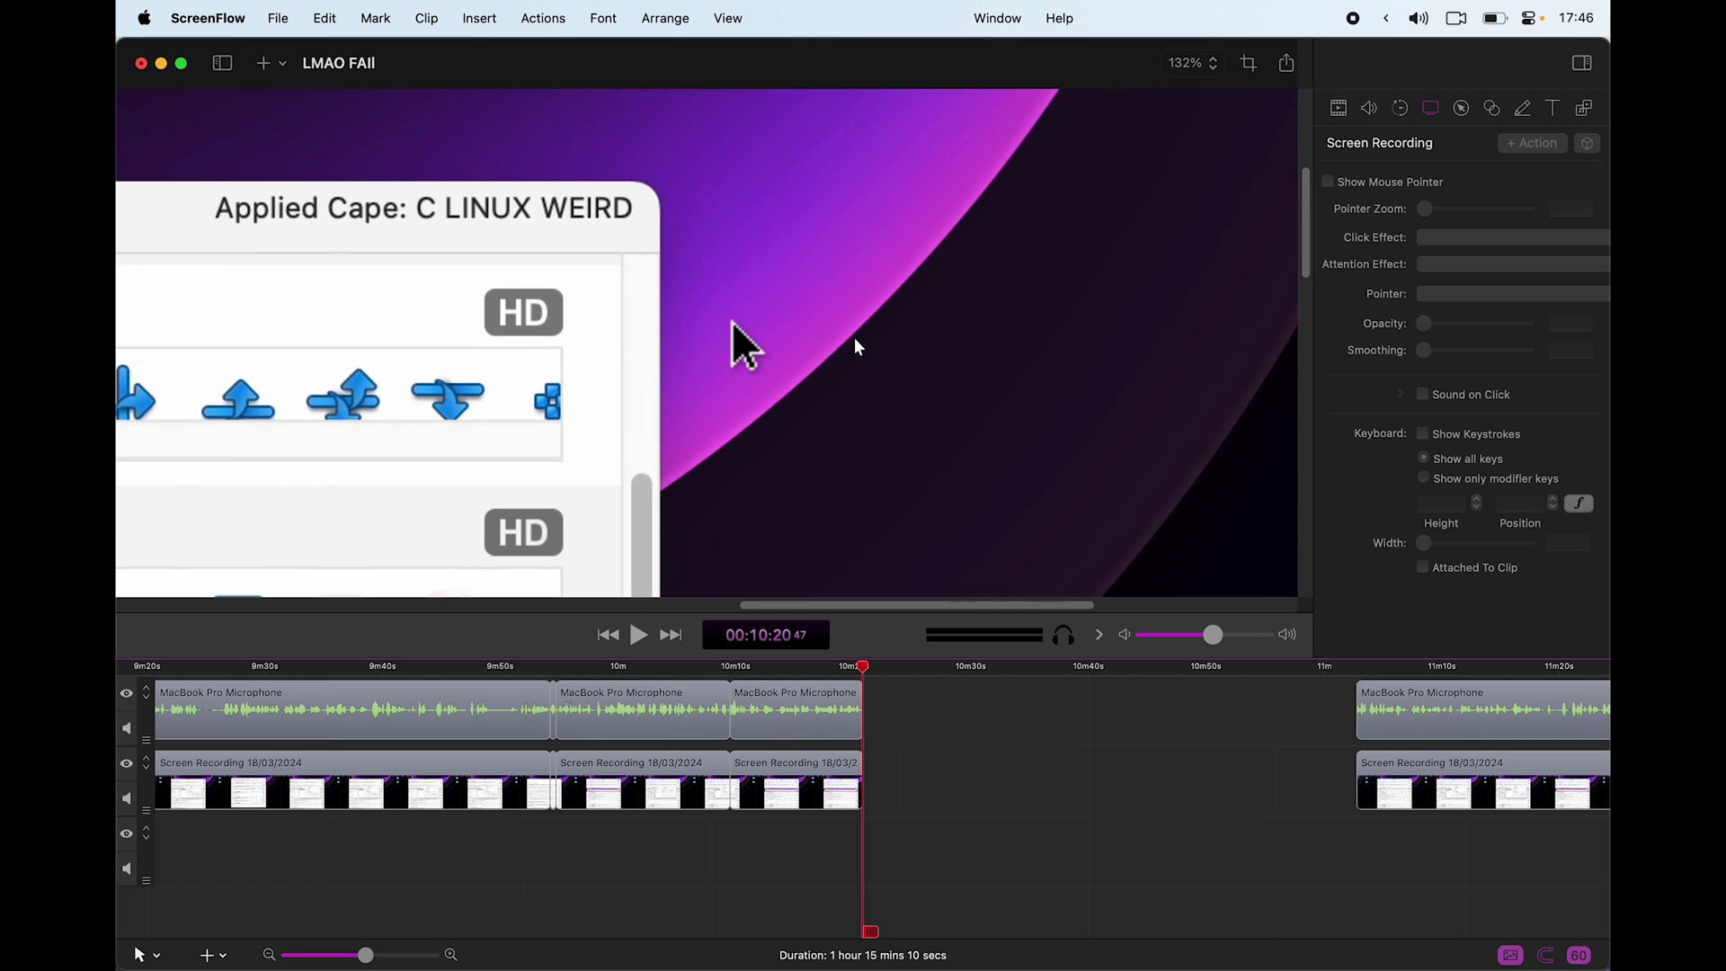
scroll(856, 347, "down", 10)
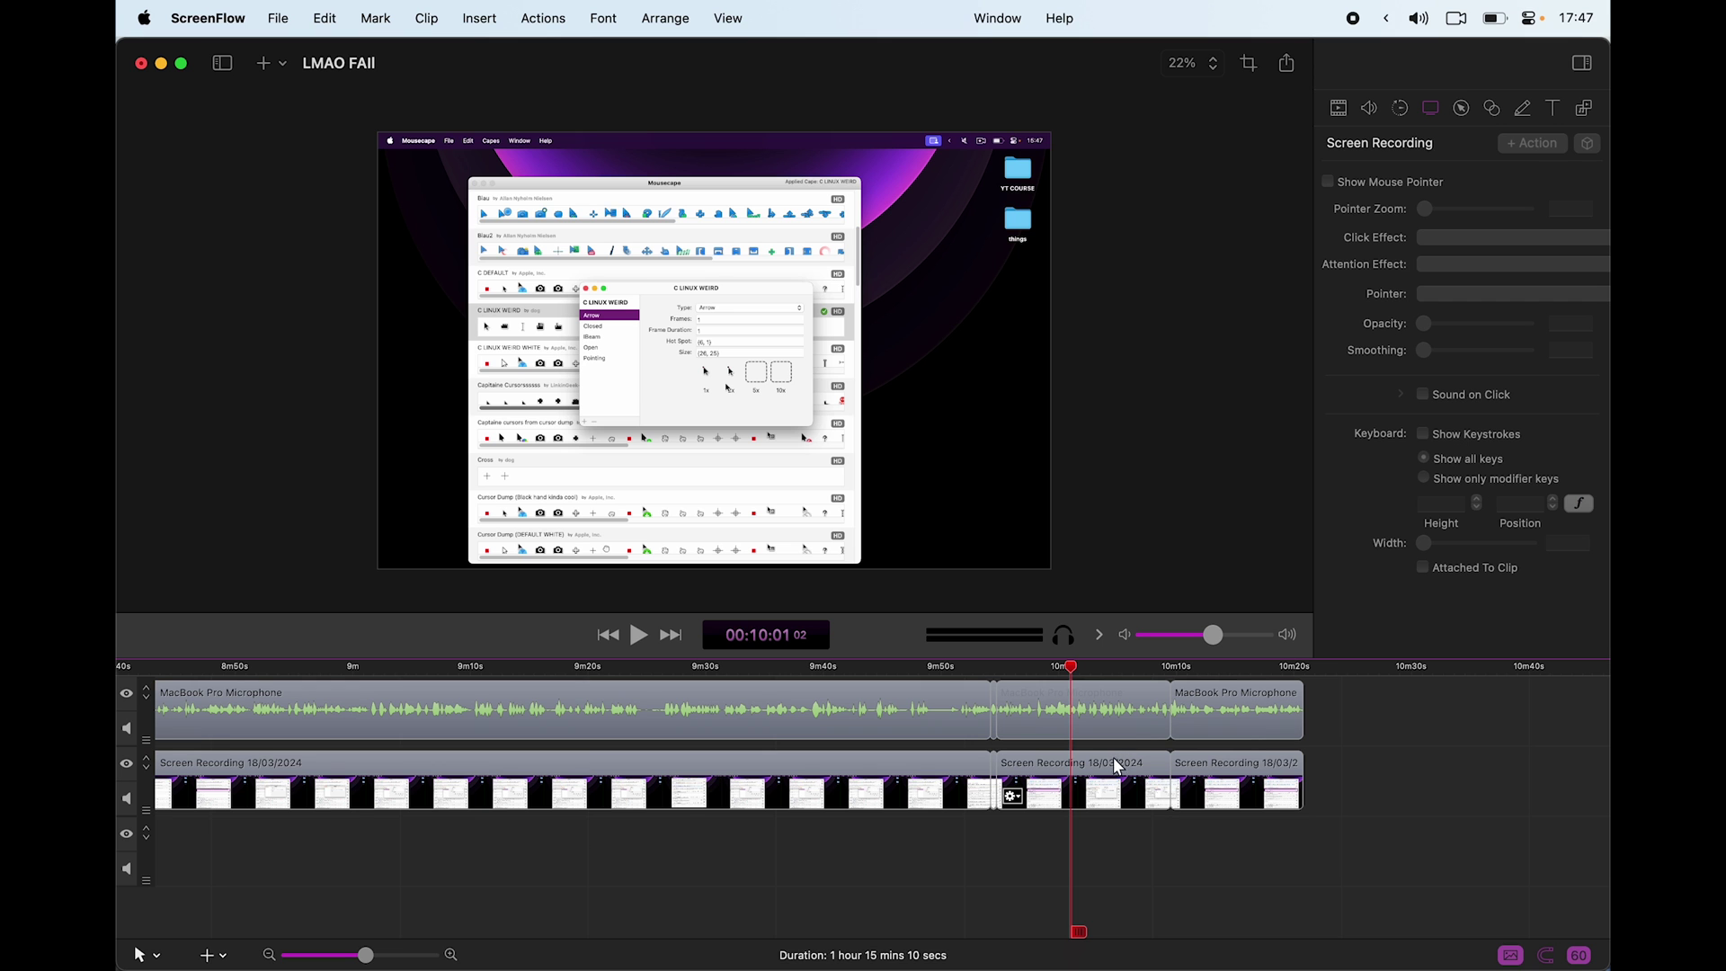
Step: In ScreenFlow, dismiss the pointer image list and move the playhead to about 1 minute 5 seconds on the timeline
left_click(1114, 759)
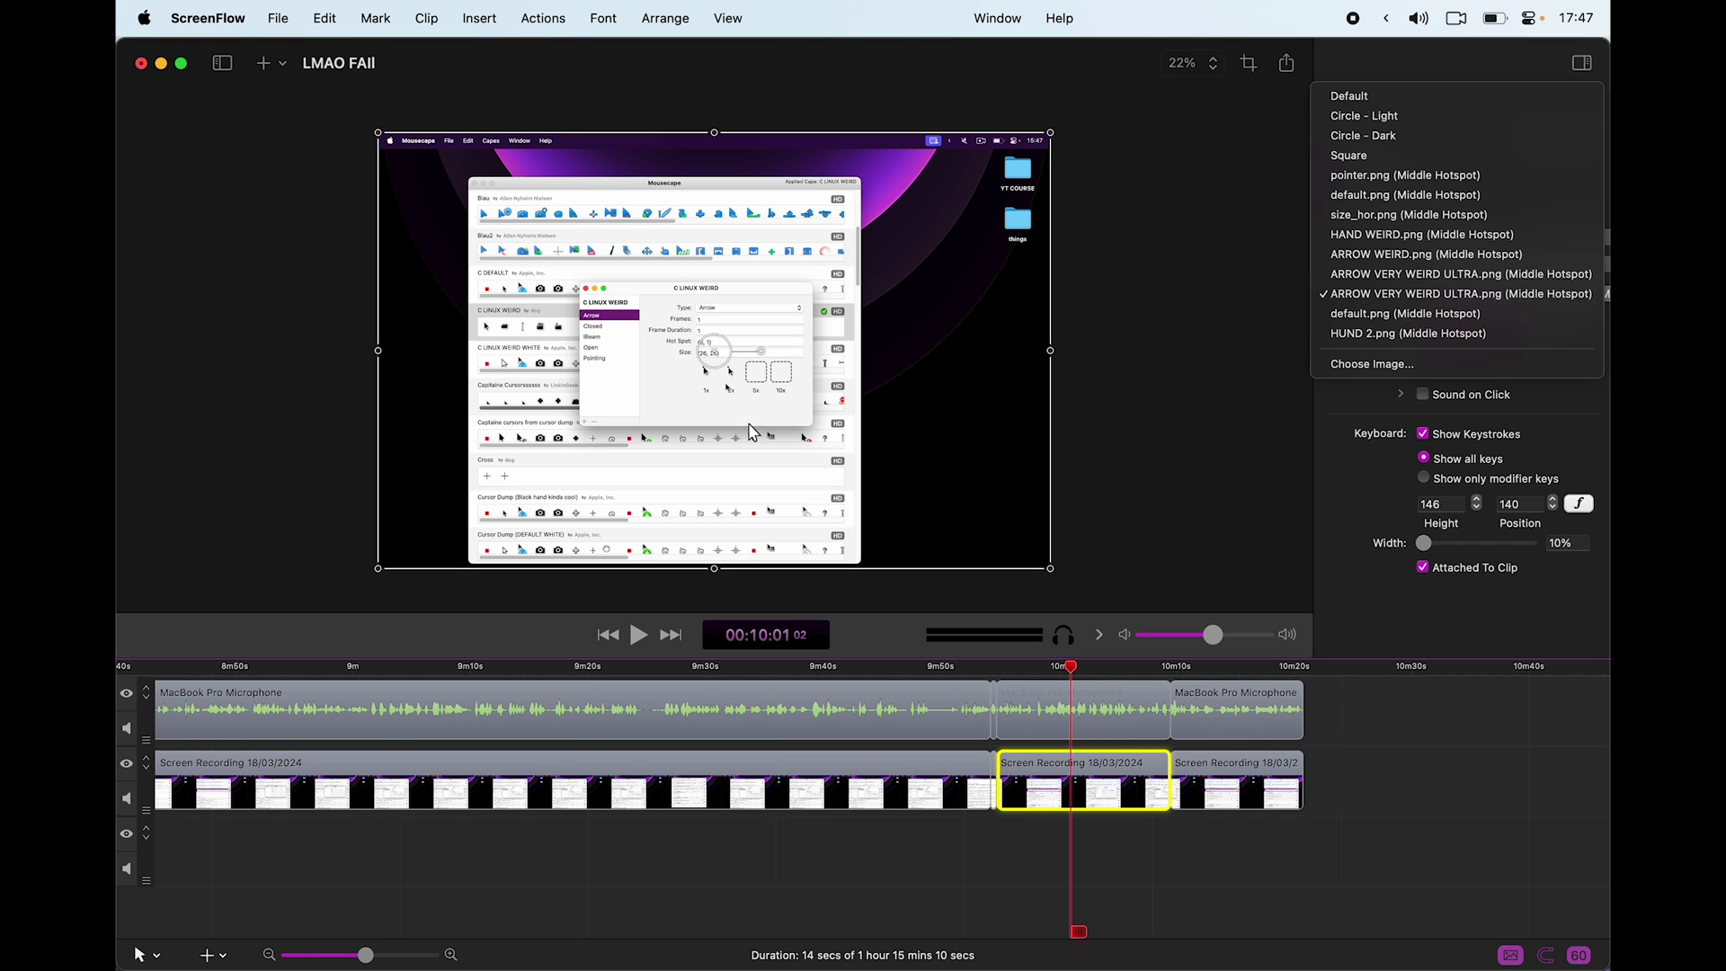
left_click(744, 425)
left_click_drag(365, 955, 328, 955)
left_click(216, 667)
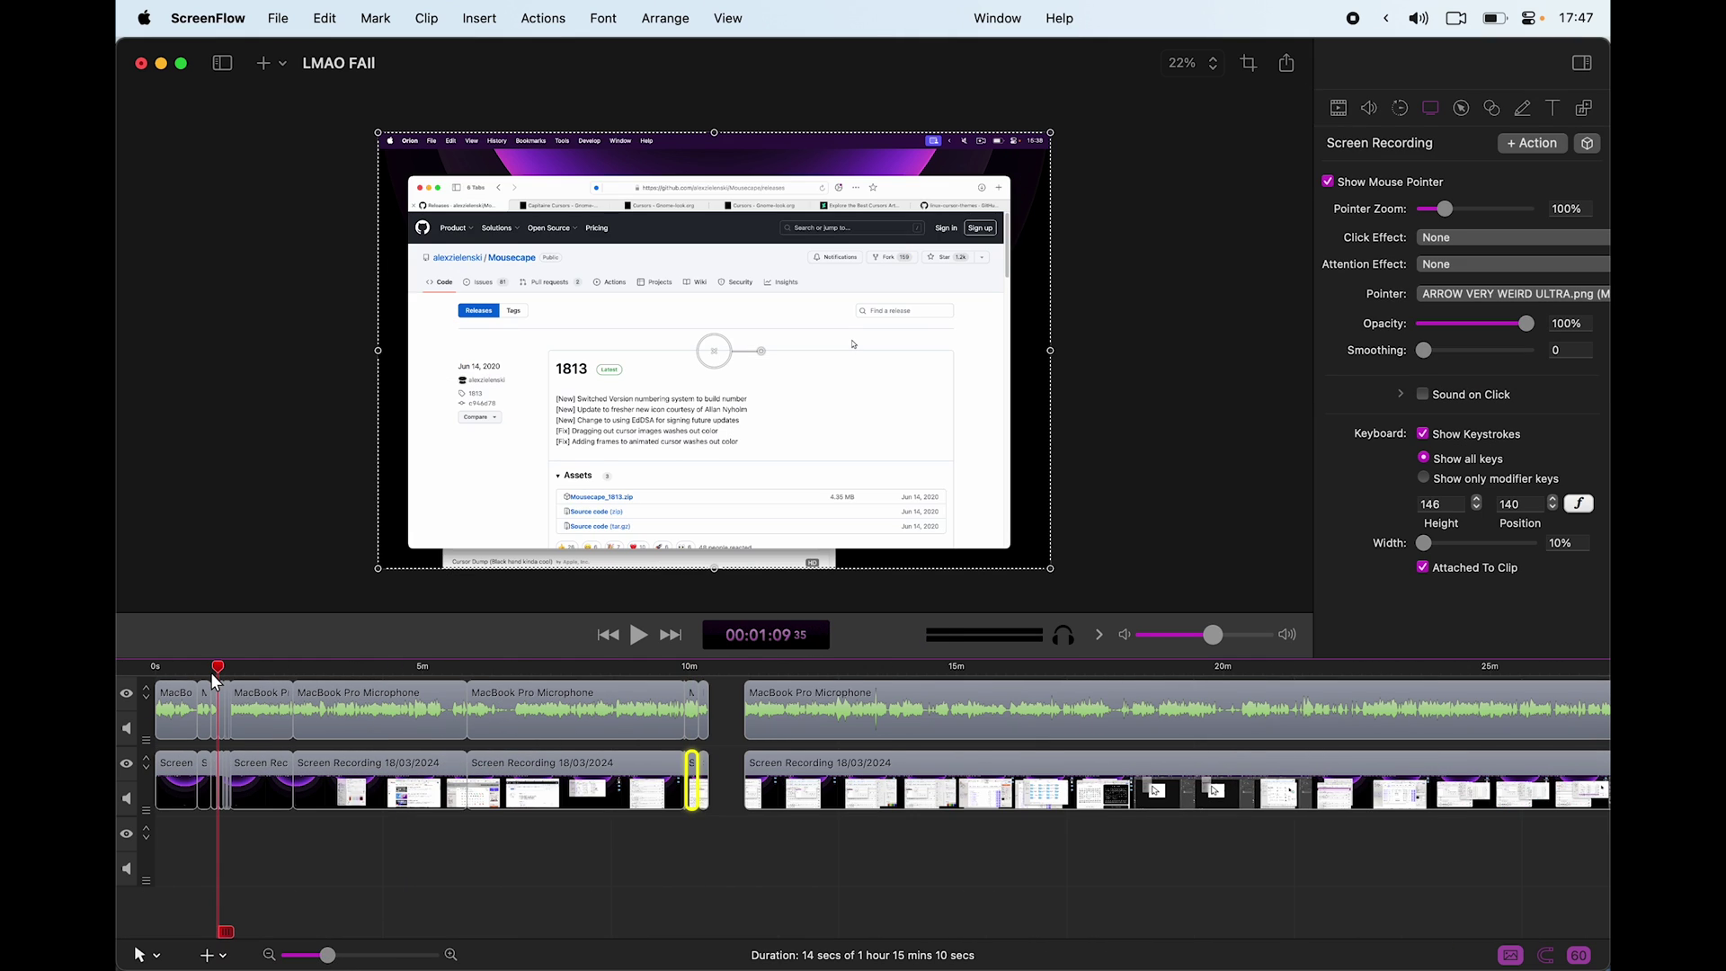
left_click_drag(340, 956, 375, 957)
left_click(812, 688)
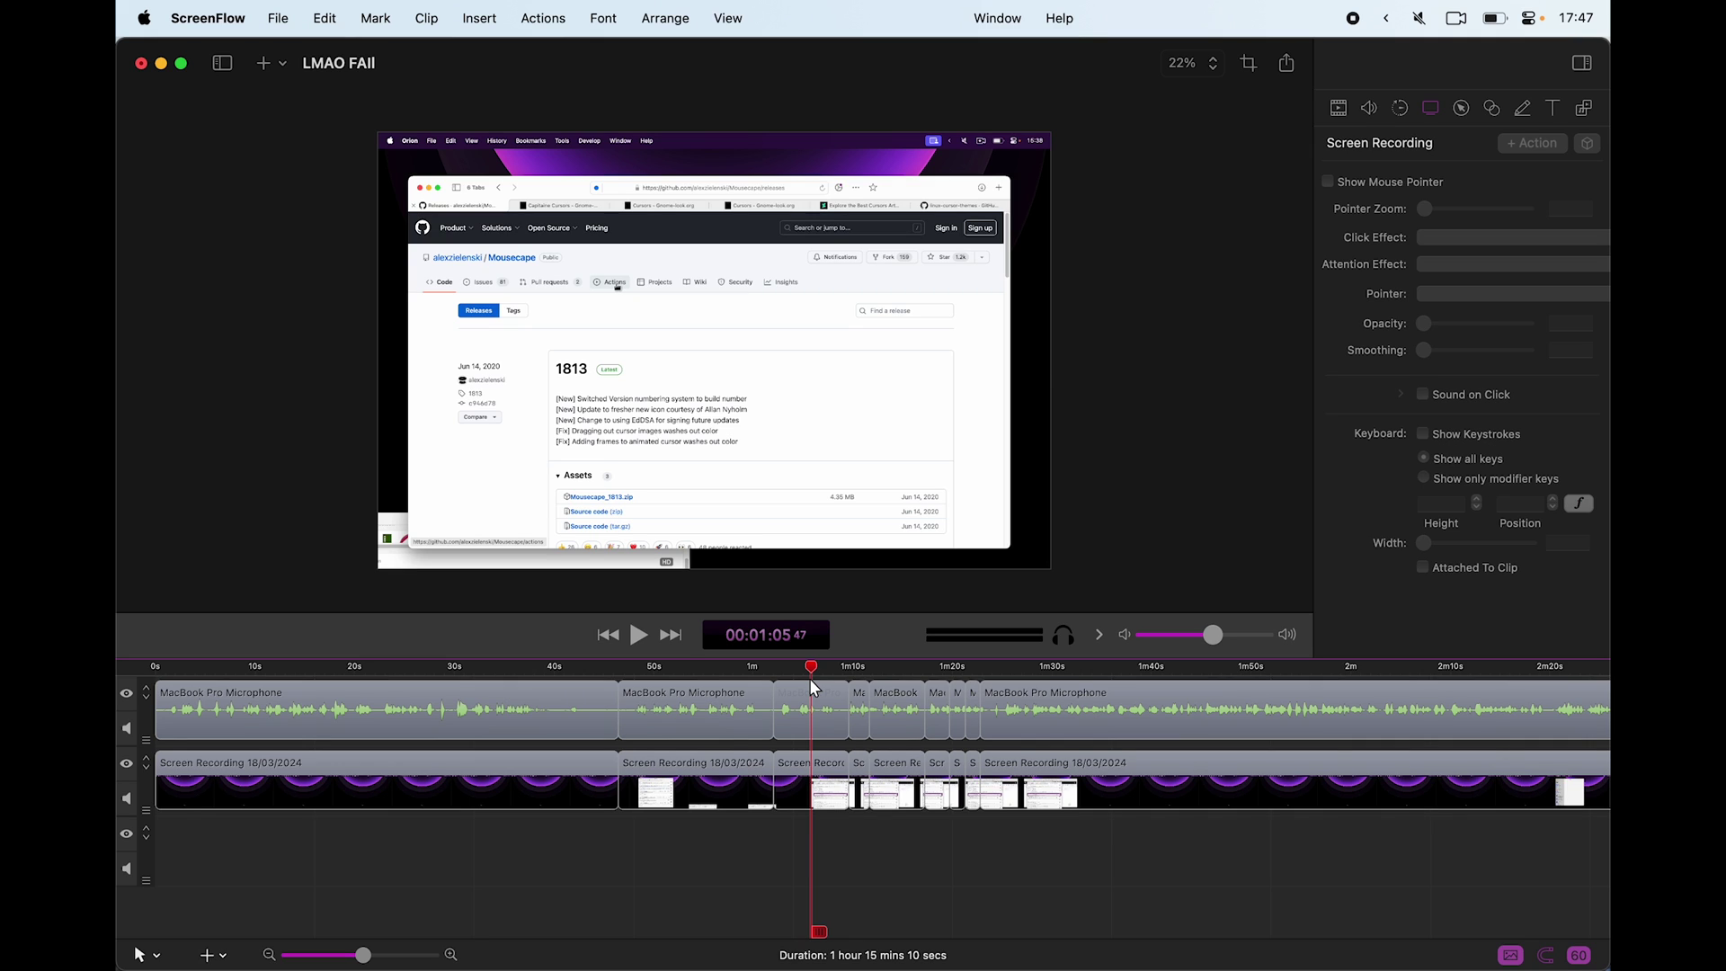
mouse_move(809, 678)
left_mouse_down()
mouse_move(792, 672)
mouse_move(812, 675)
left_mouse_up()
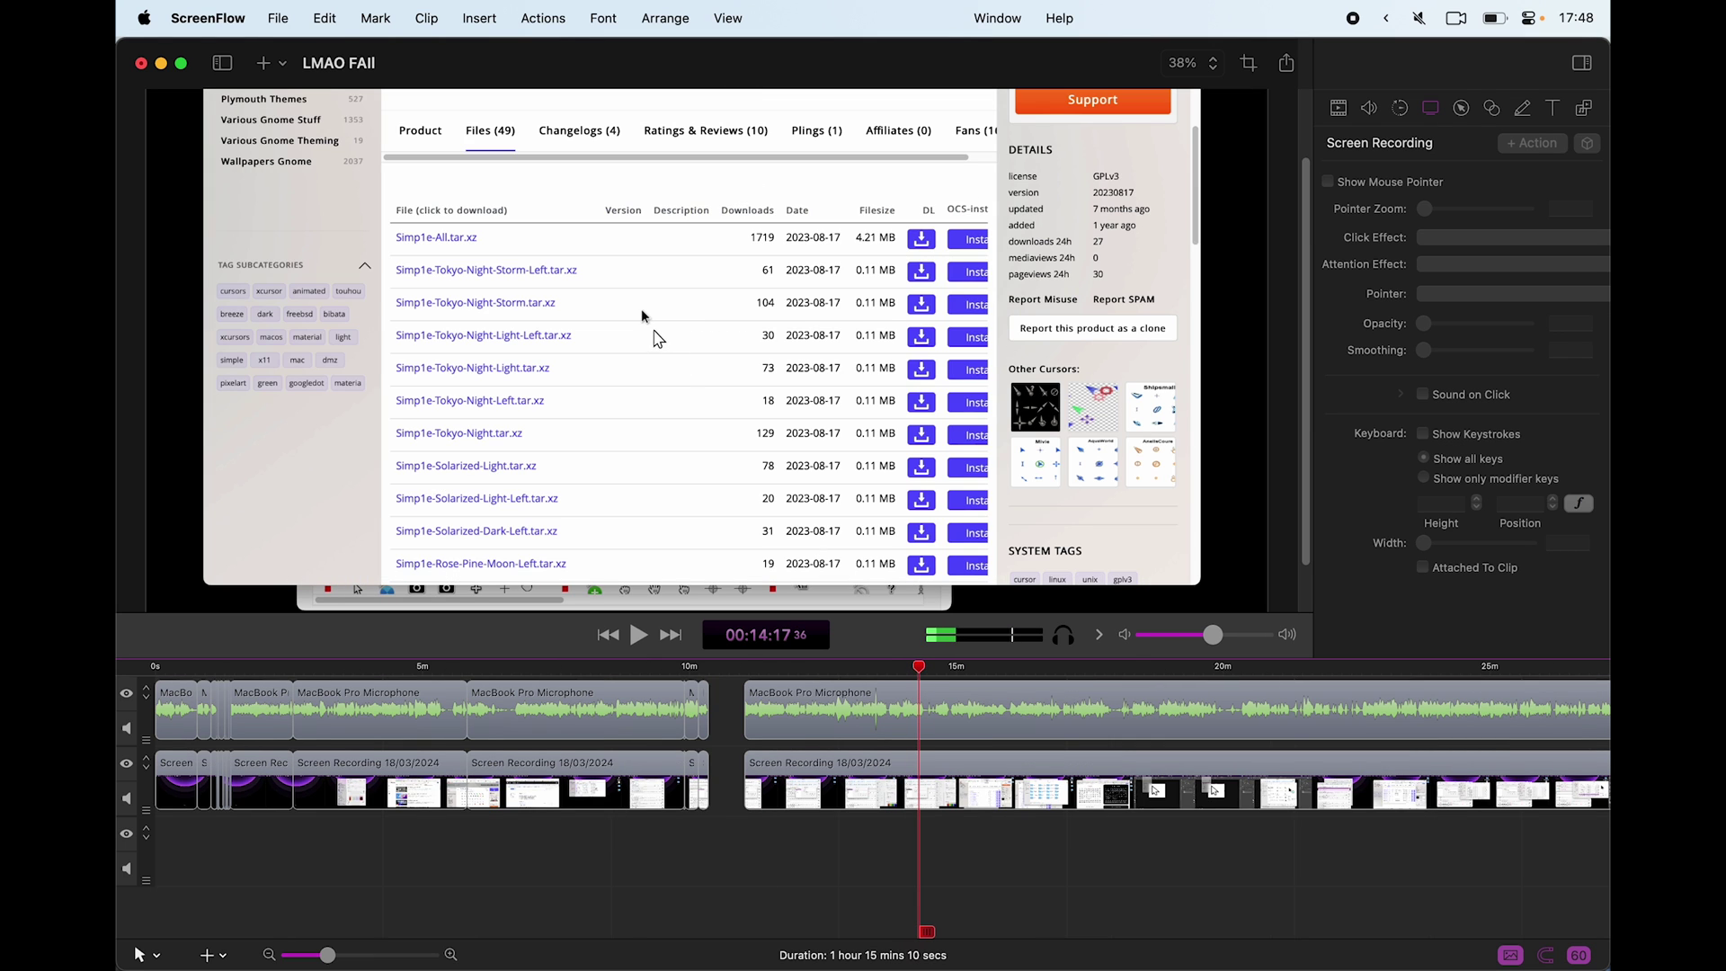
Step: Examine the mouse pointer up close in the preview of the frame at 14 minutes 17 seconds
scroll(643, 310, "up", 10)
scroll(643, 309, "left", 4)
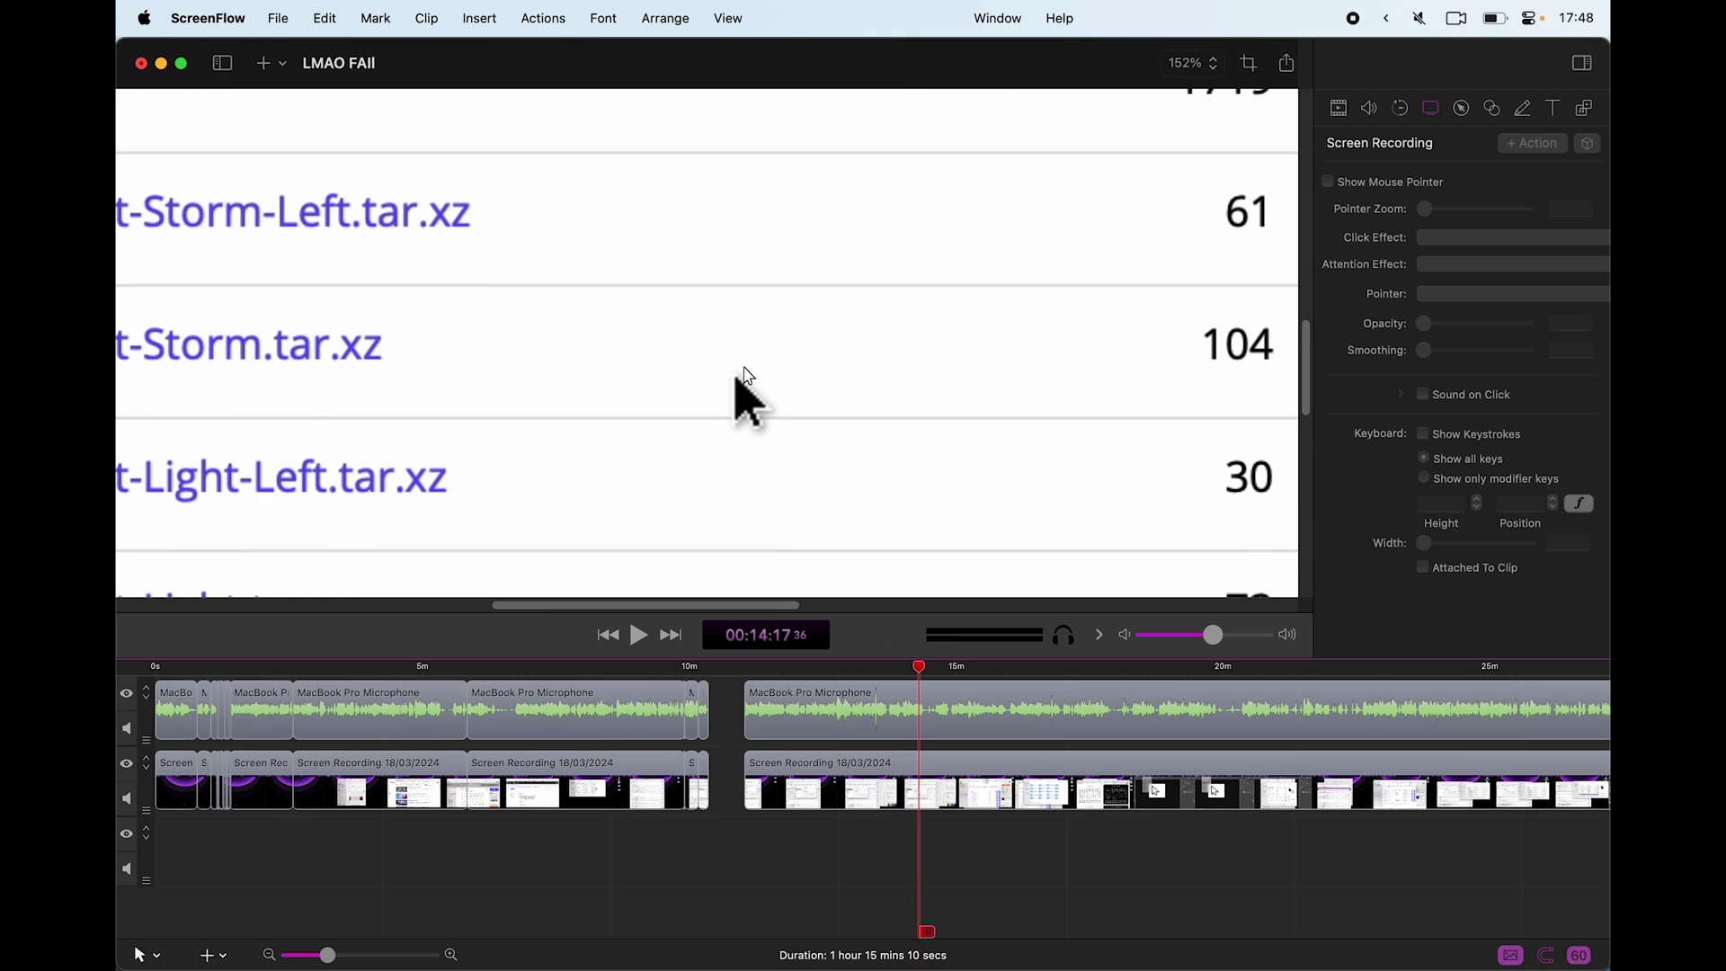
scroll(745, 367, "up", 3)
scroll(745, 367, "down", 5)
scroll(745, 367, "up", 4)
scroll(744, 367, "right", 2)
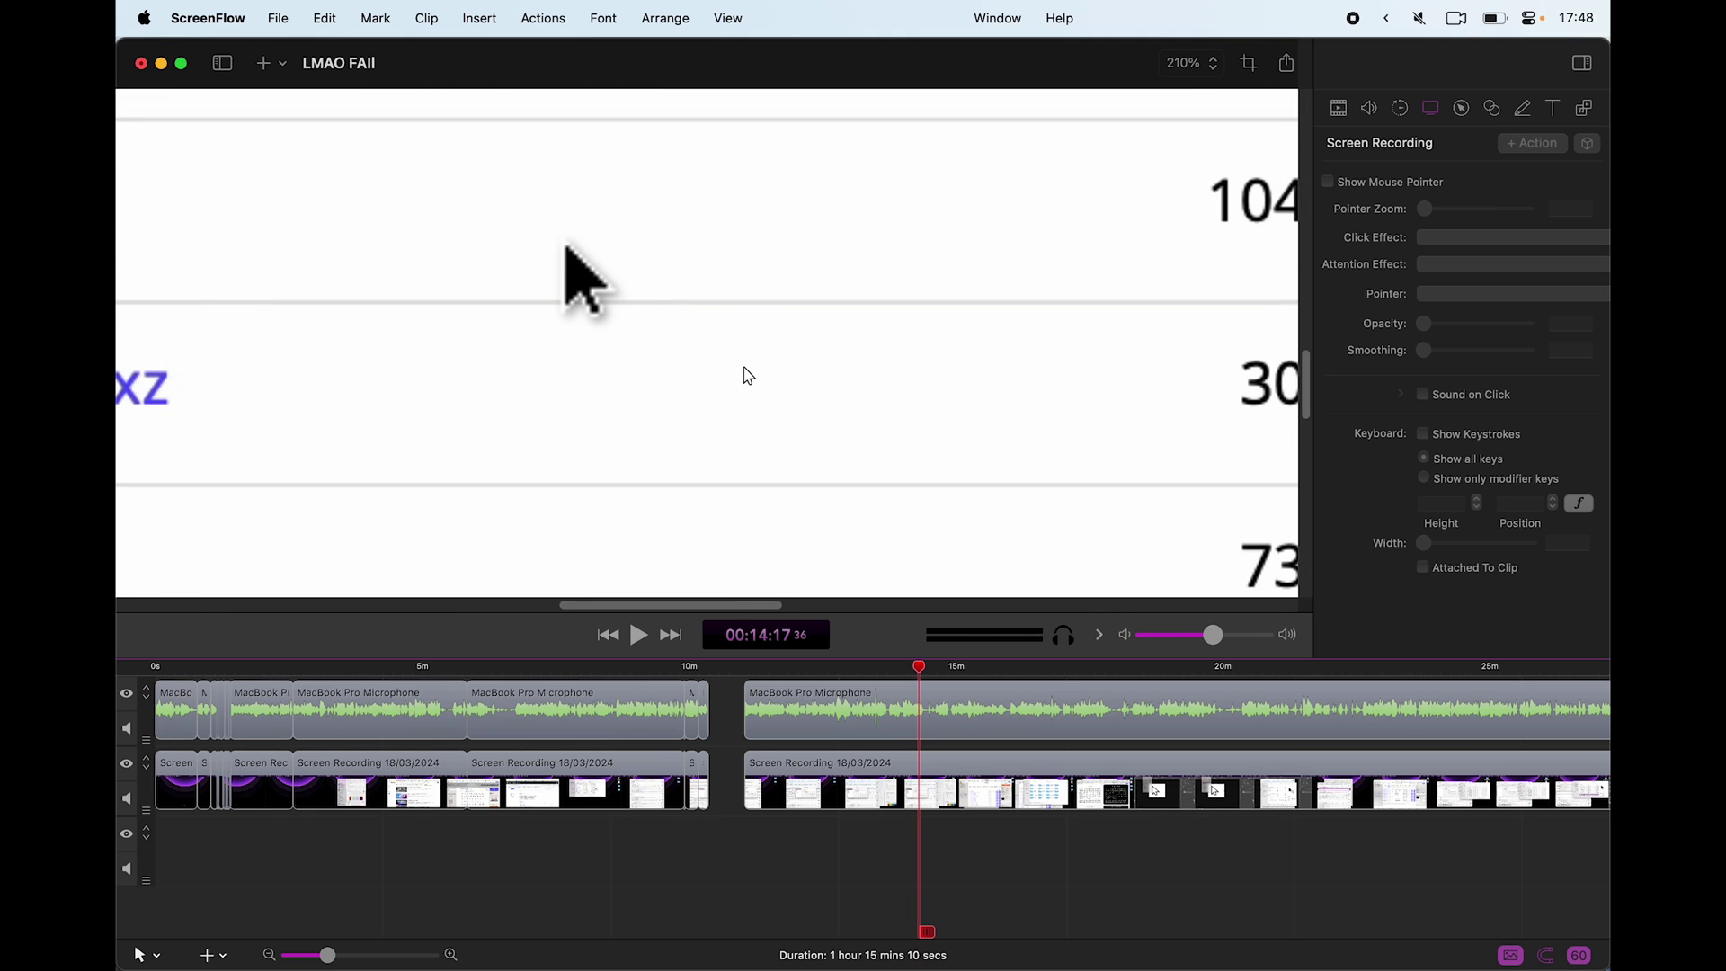
Step: Switch to Mousecape and apply the C LINUX WEIRD cape
key("super+space")
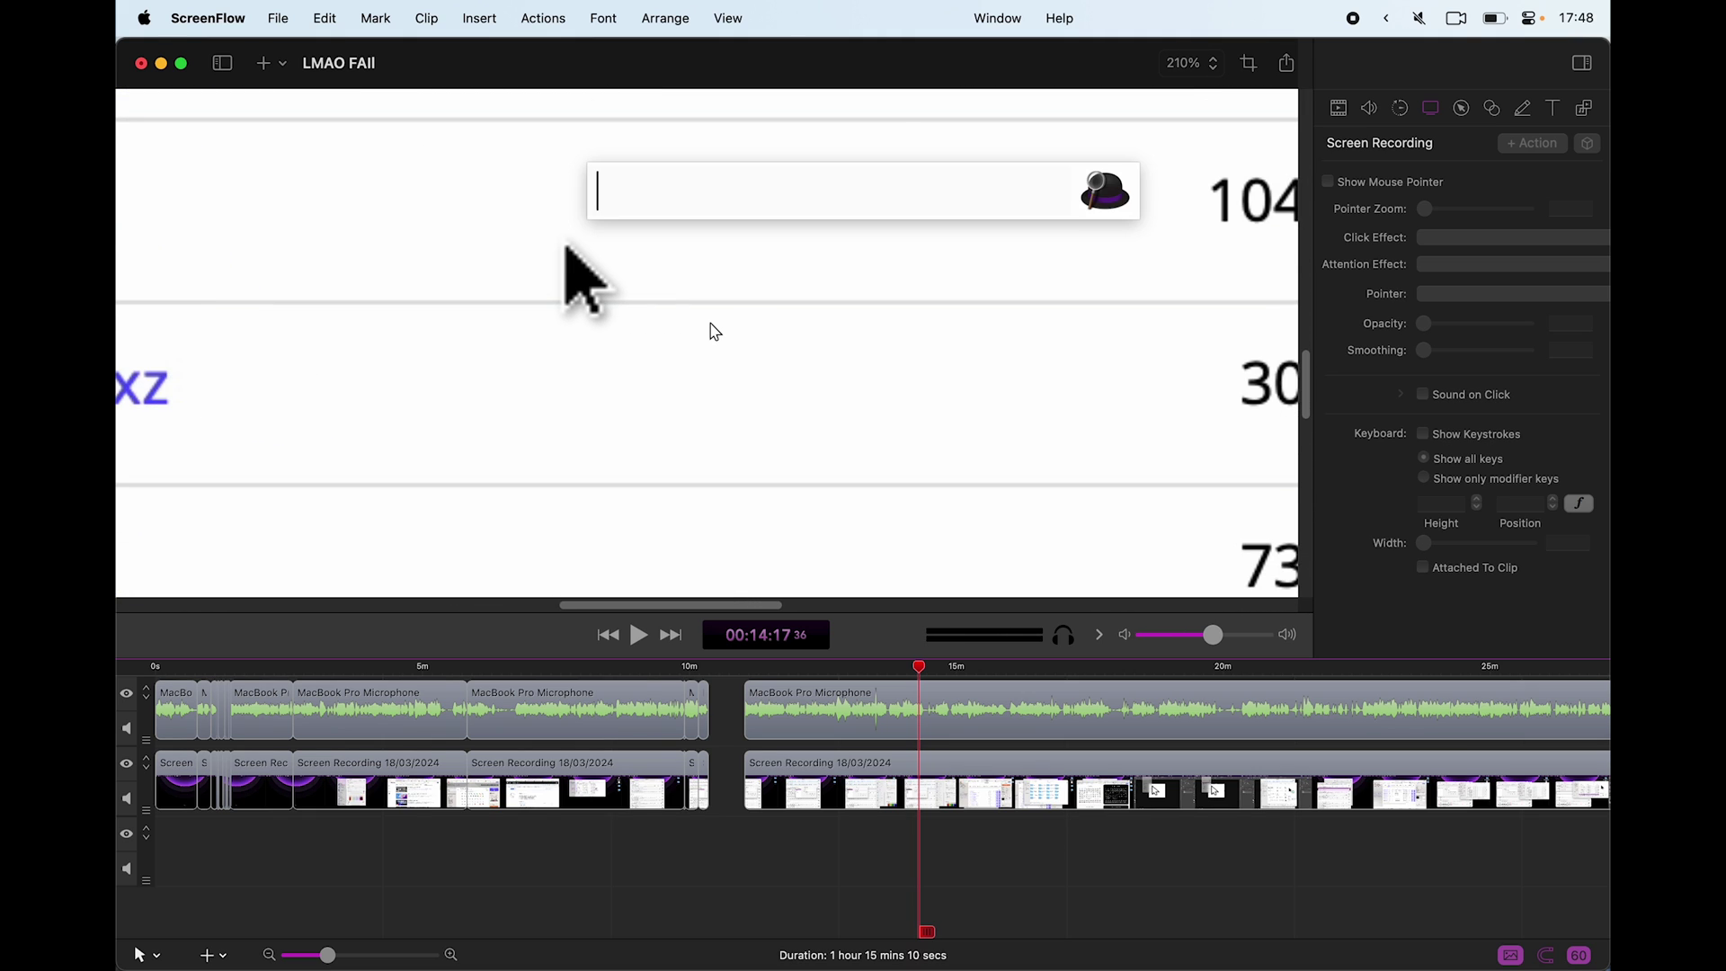
type("mouse")
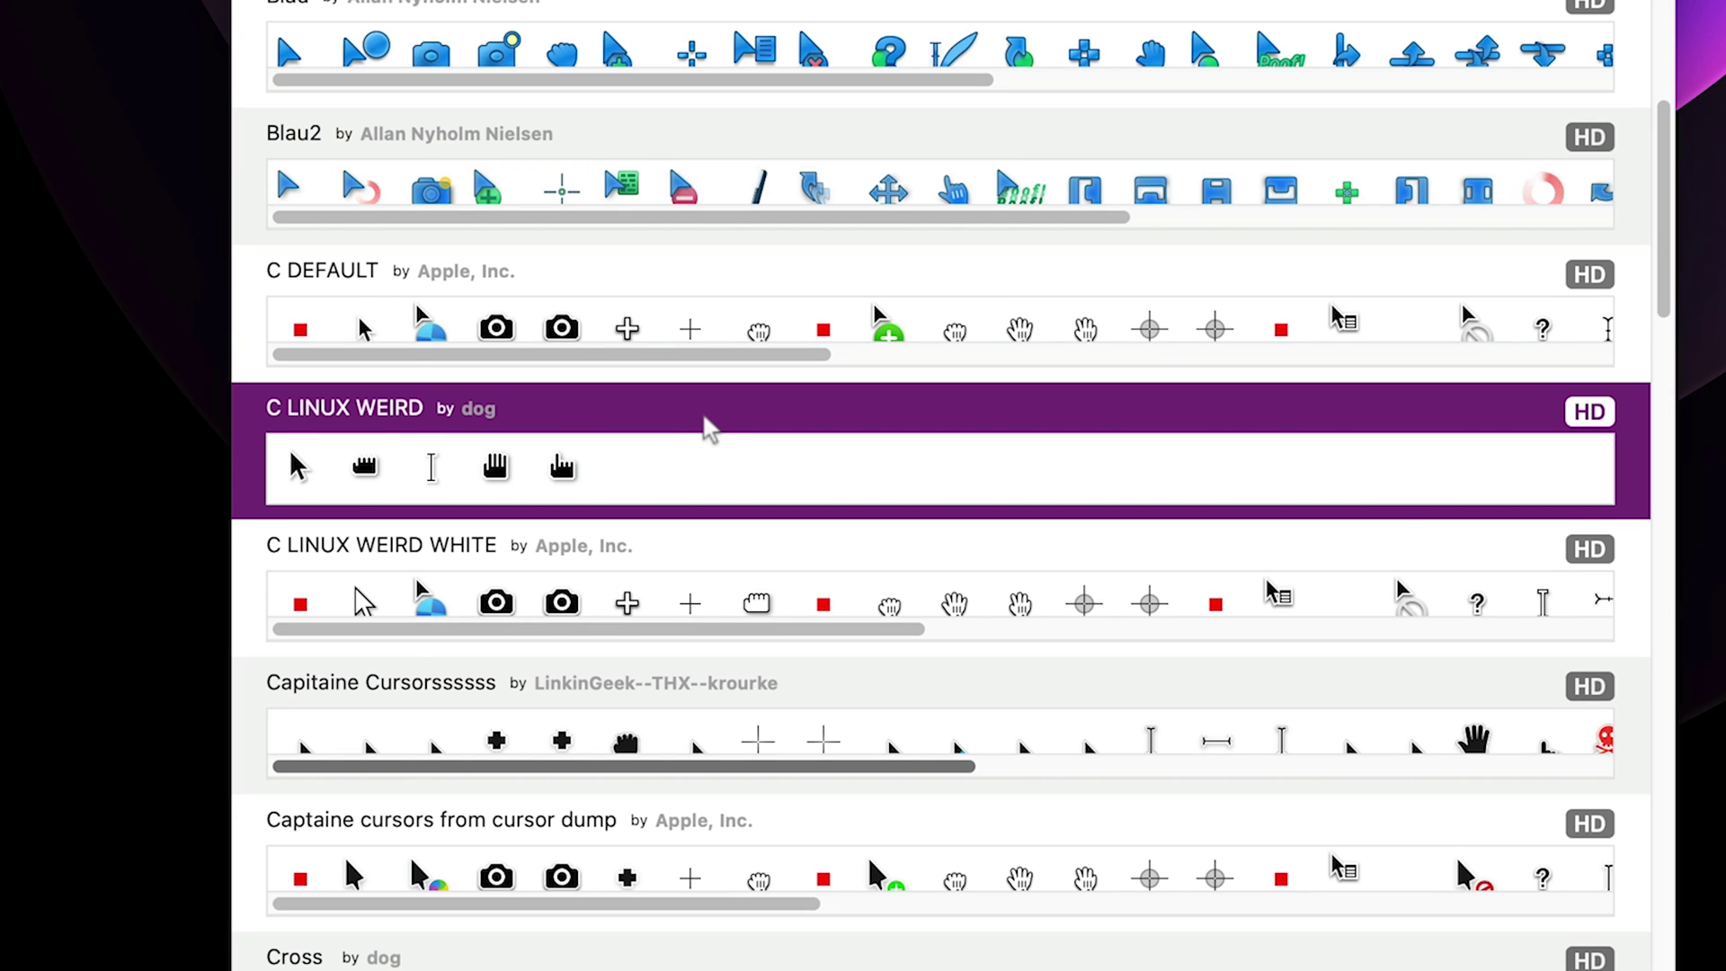
double_click(697, 413)
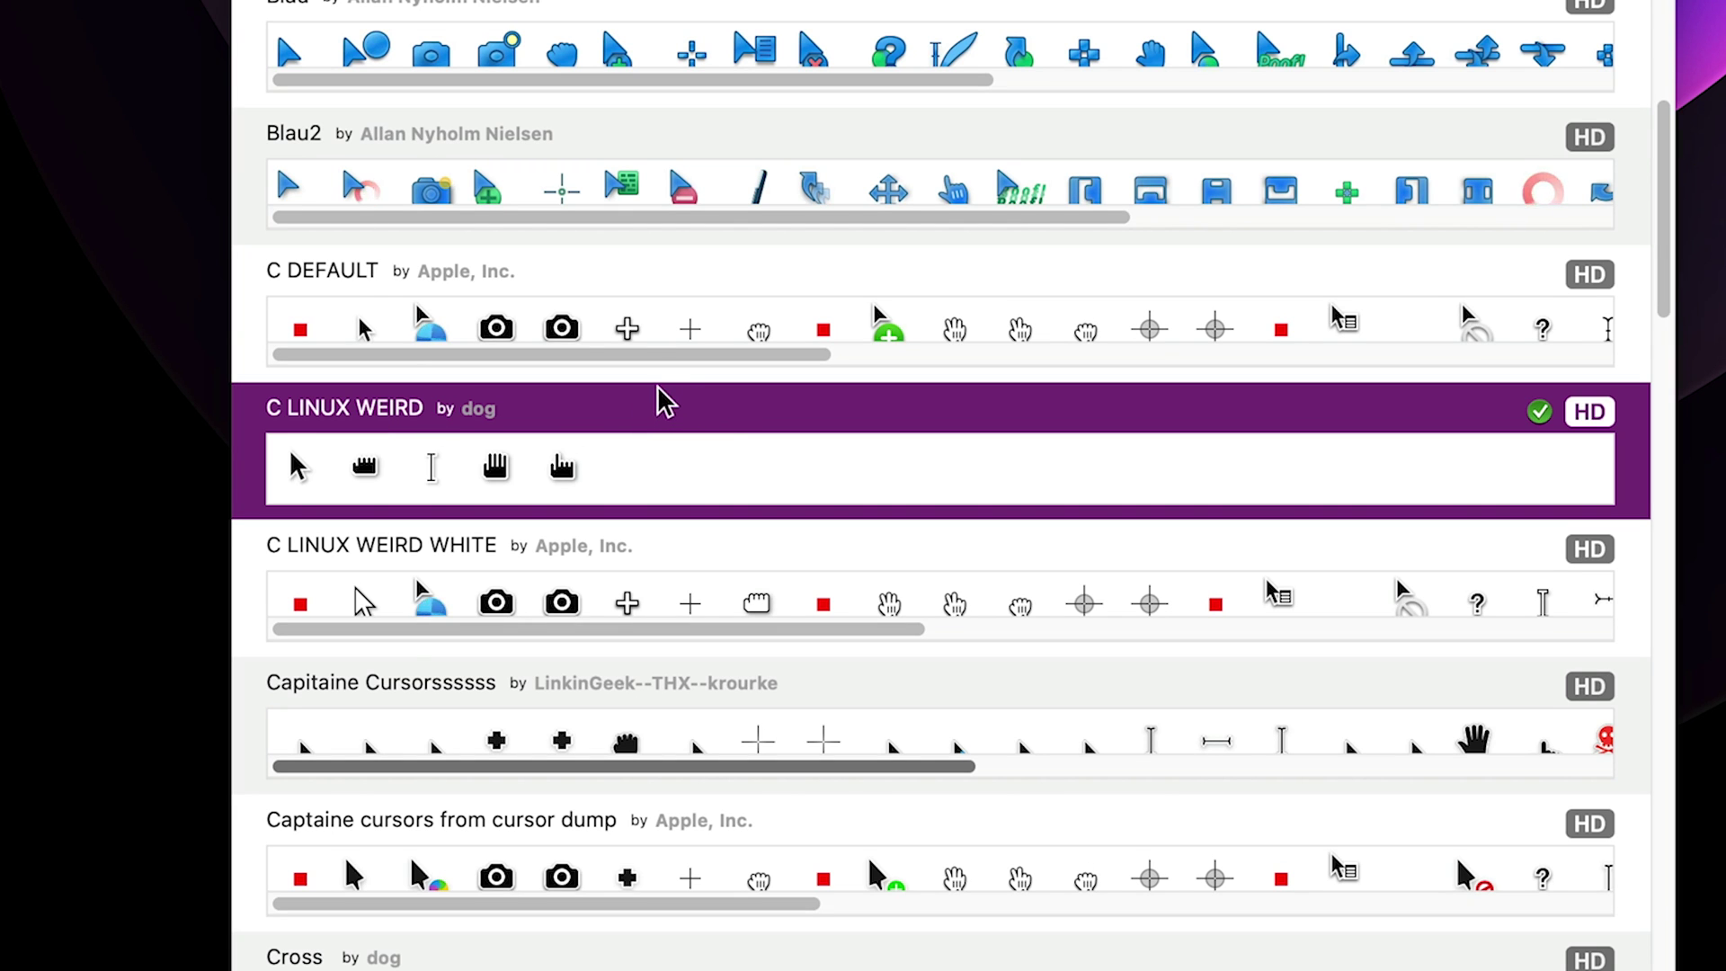
Step: Open the C LINUX WEIRD cape for editing, remove the 2x image of its Arrow cursor and close the editor
double_click(665, 402)
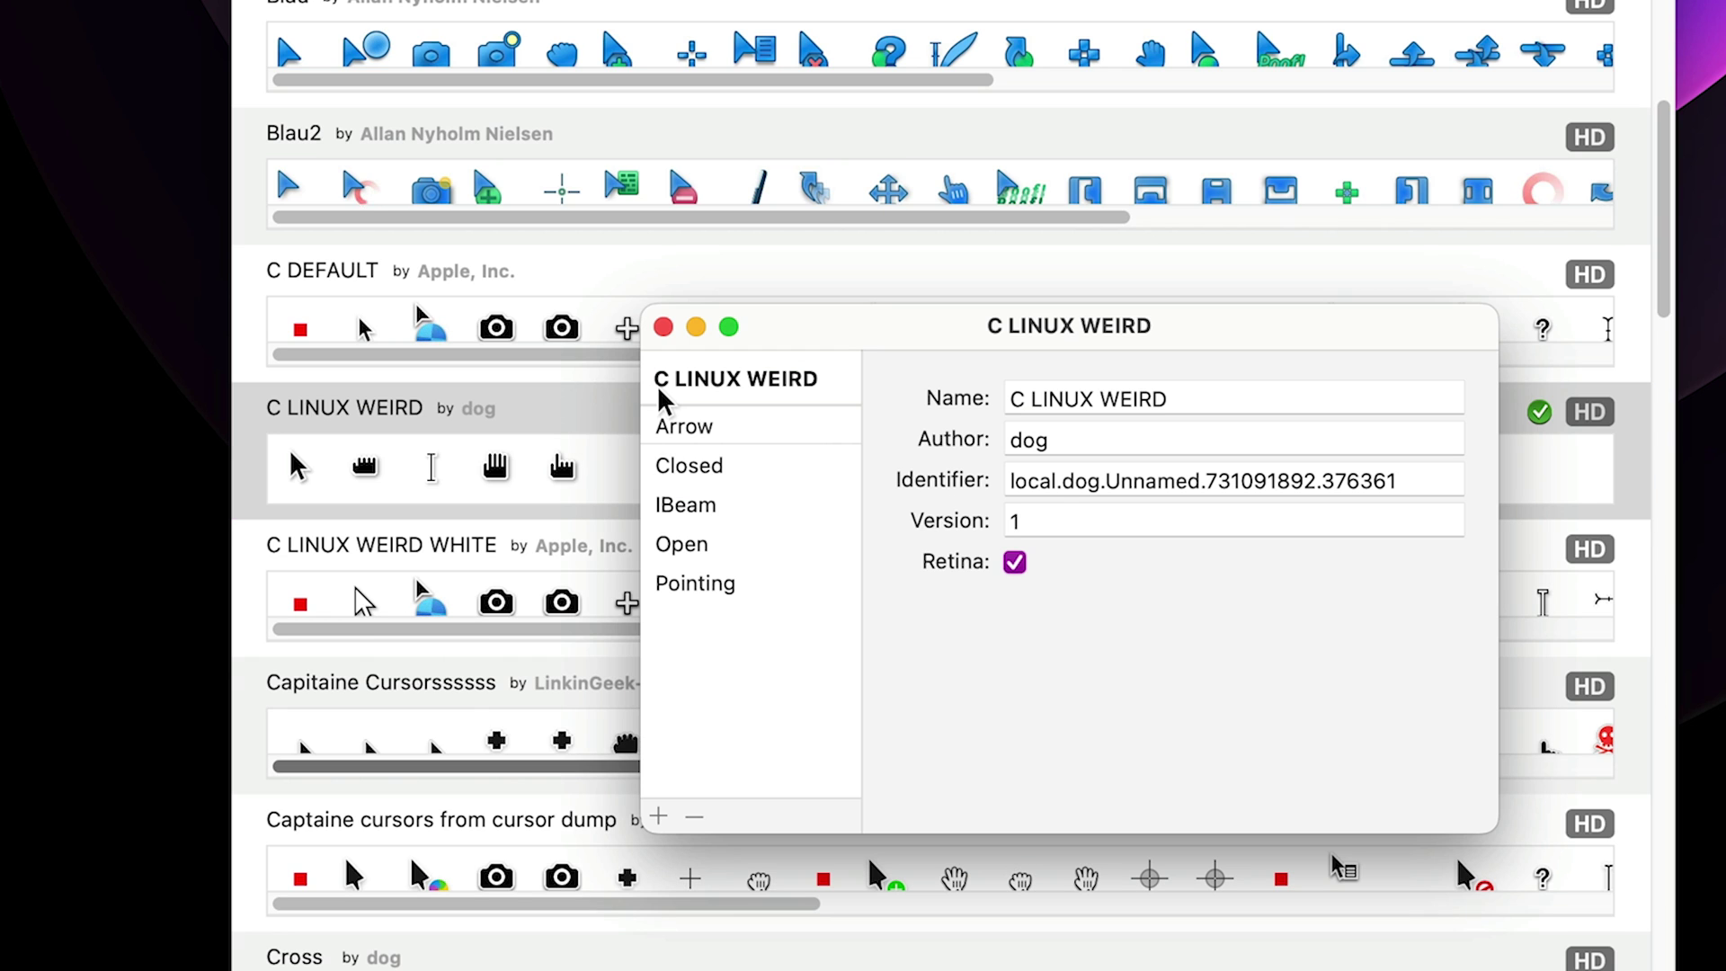
left_click(679, 430)
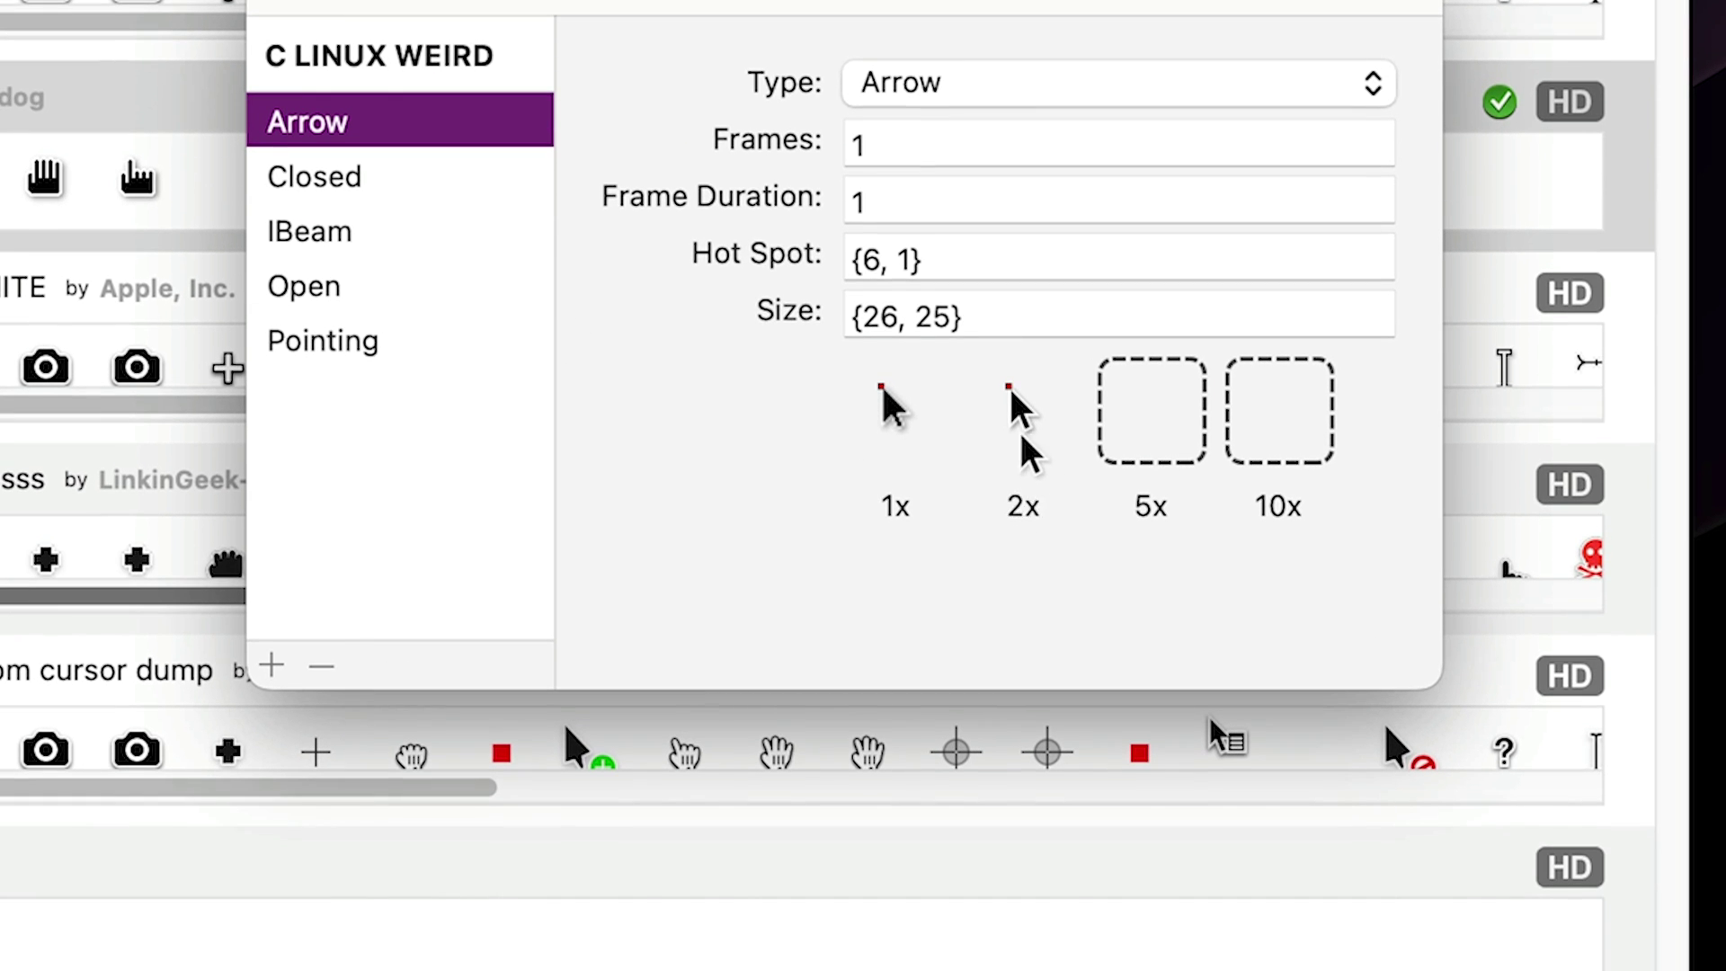
left_click_drag(1018, 406, 1004, 799)
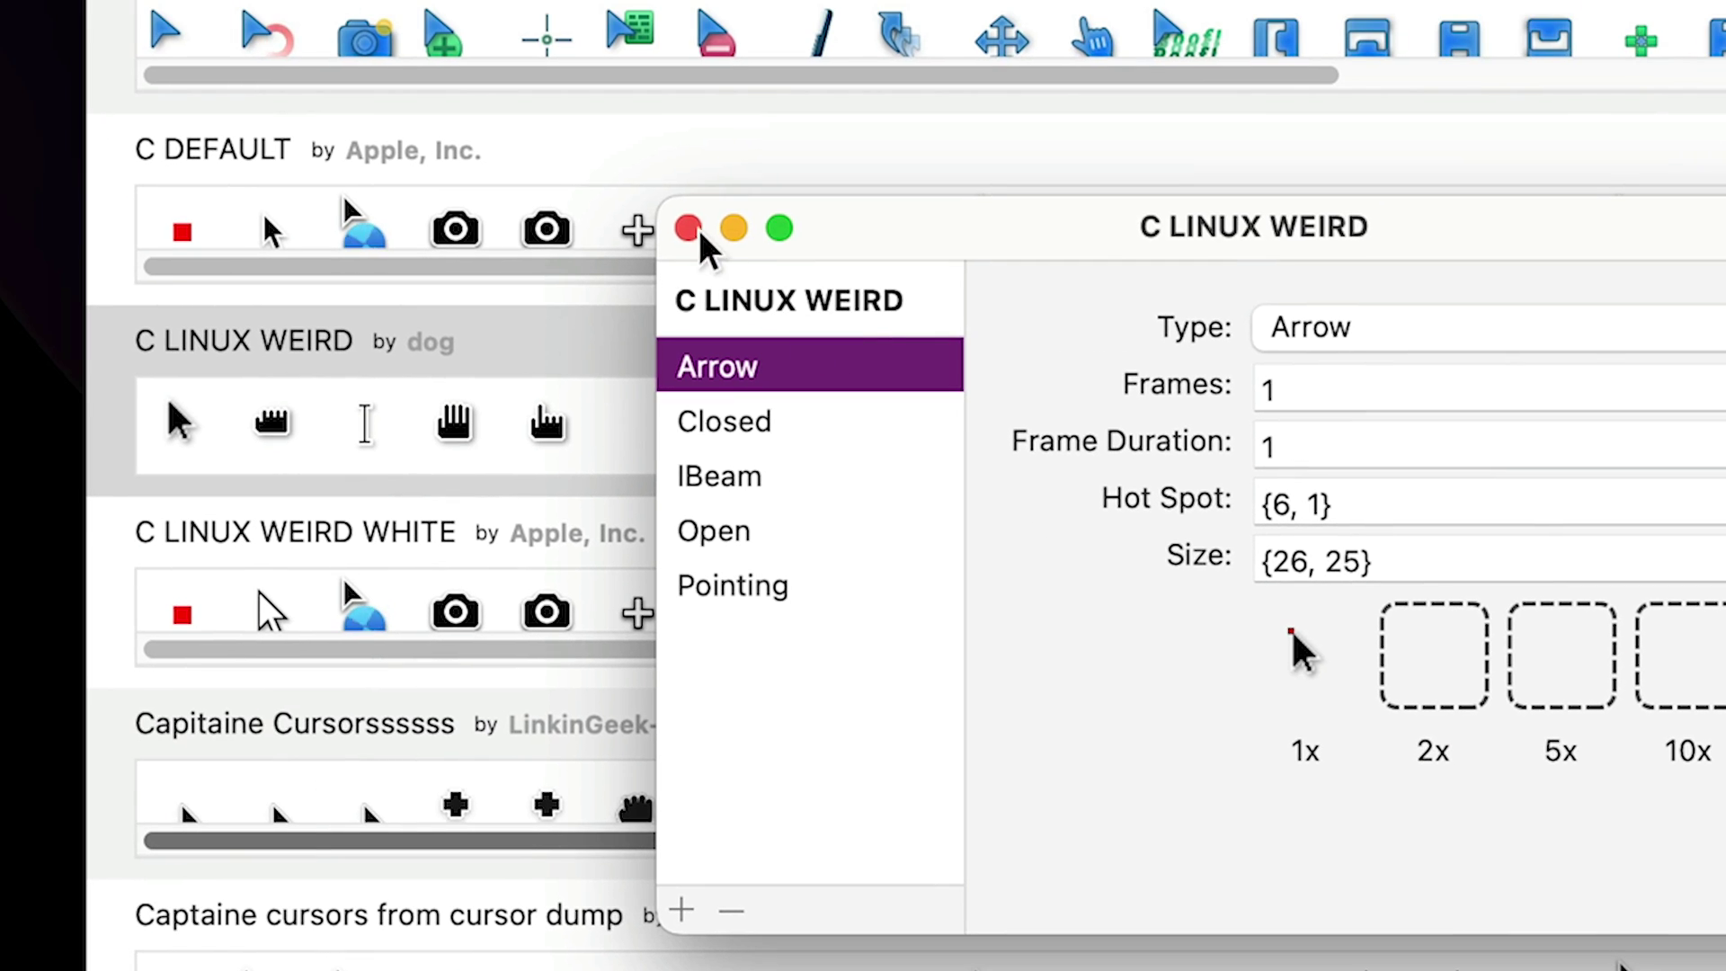
left_click(275, 0)
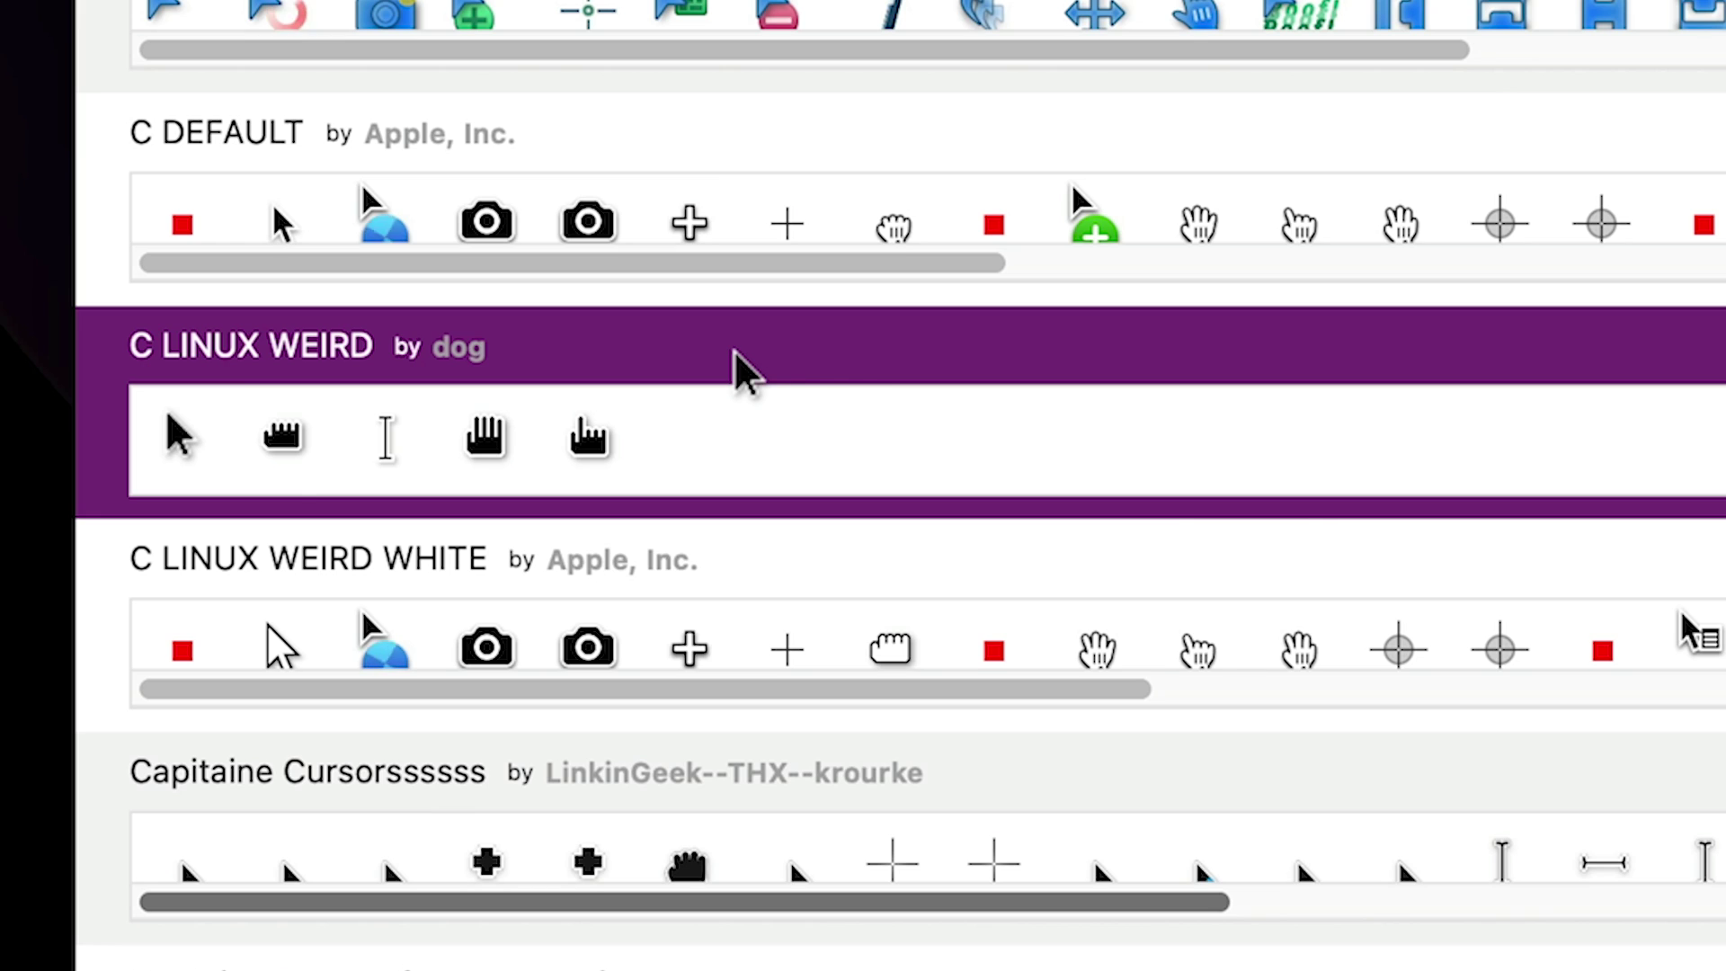
Step: Reopen the C LINUX WEIRD cape and review its Arrow, Closed, IBeam, Open and Pointing cursor entries
double_click(734, 355)
left_click(813, 387)
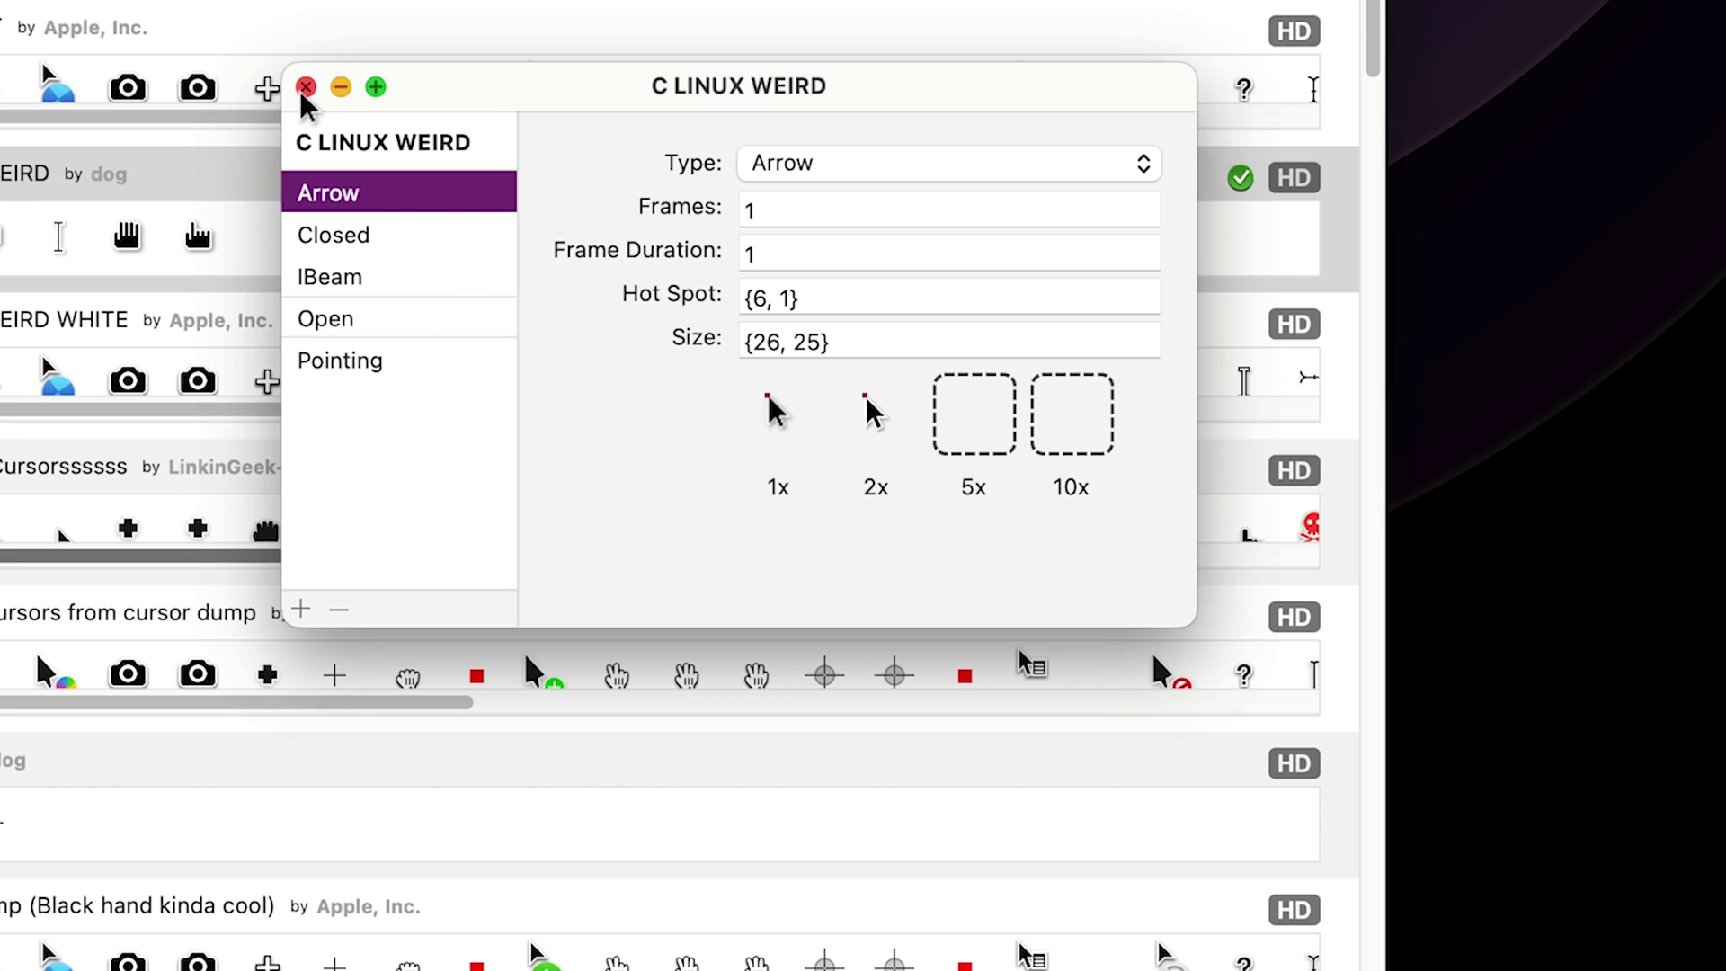
left_click(305, 81)
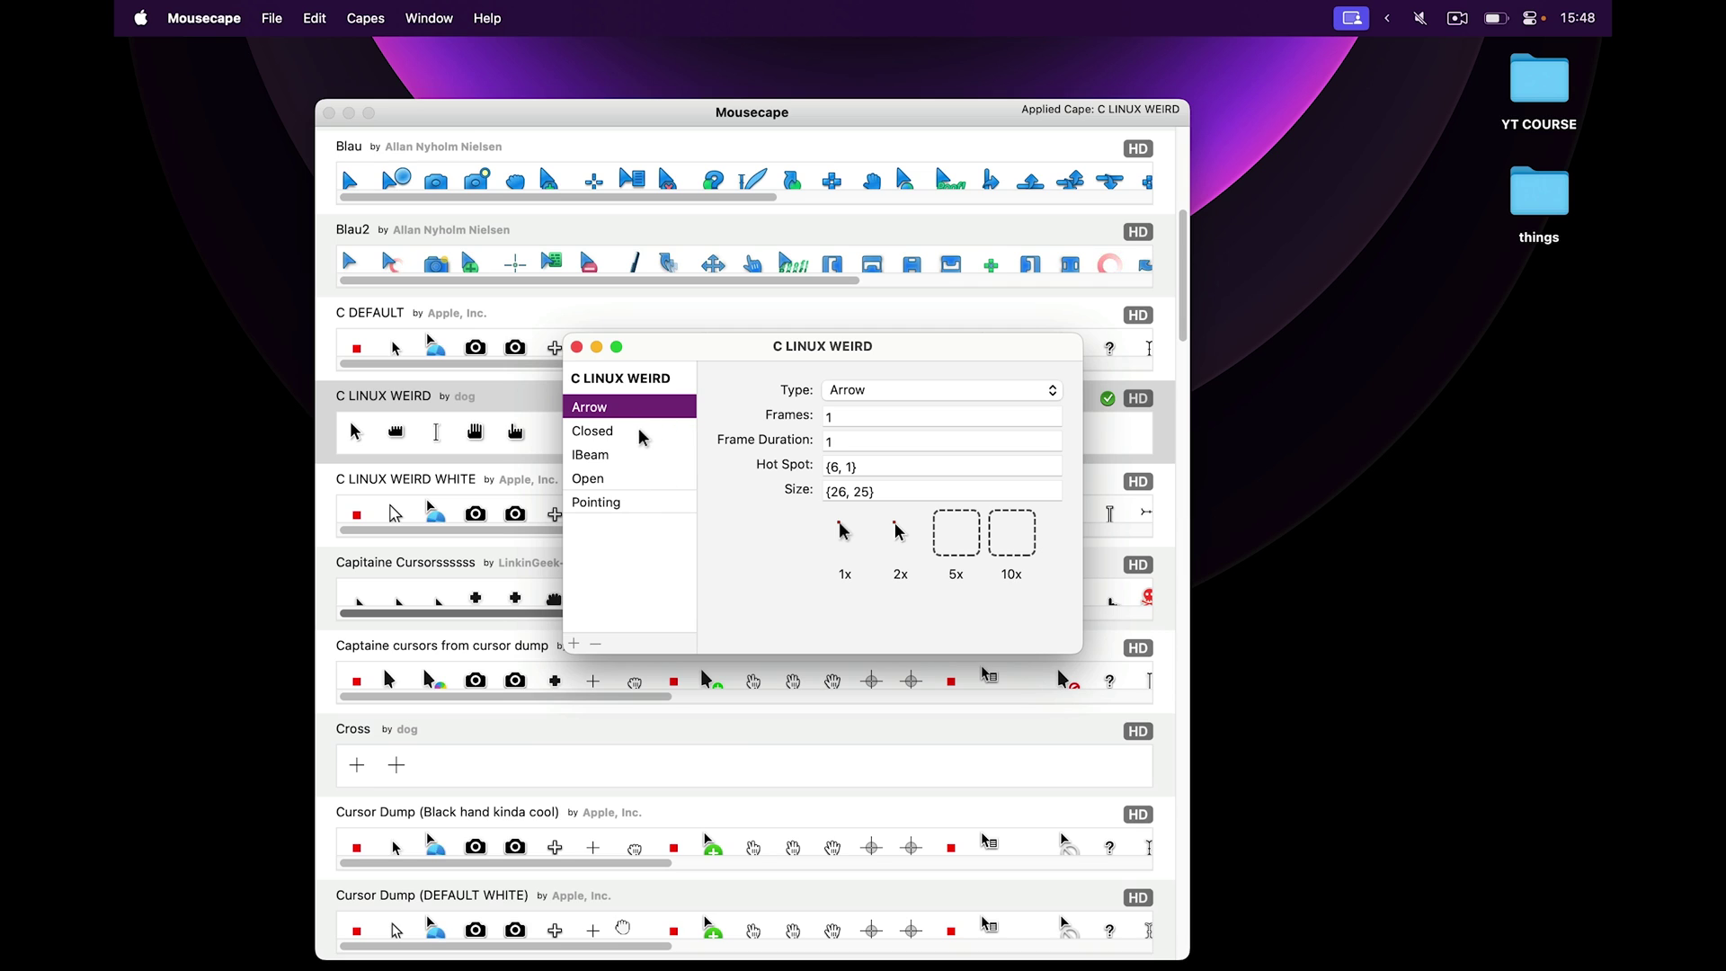
left_click(638, 432)
left_click(610, 456)
left_click(602, 480)
left_click(604, 502)
left_click(611, 408)
Step: Try the Shake mouse pointer to locate option in the Accessibility Display settings and close System Settings
key("super+space")
type("access")
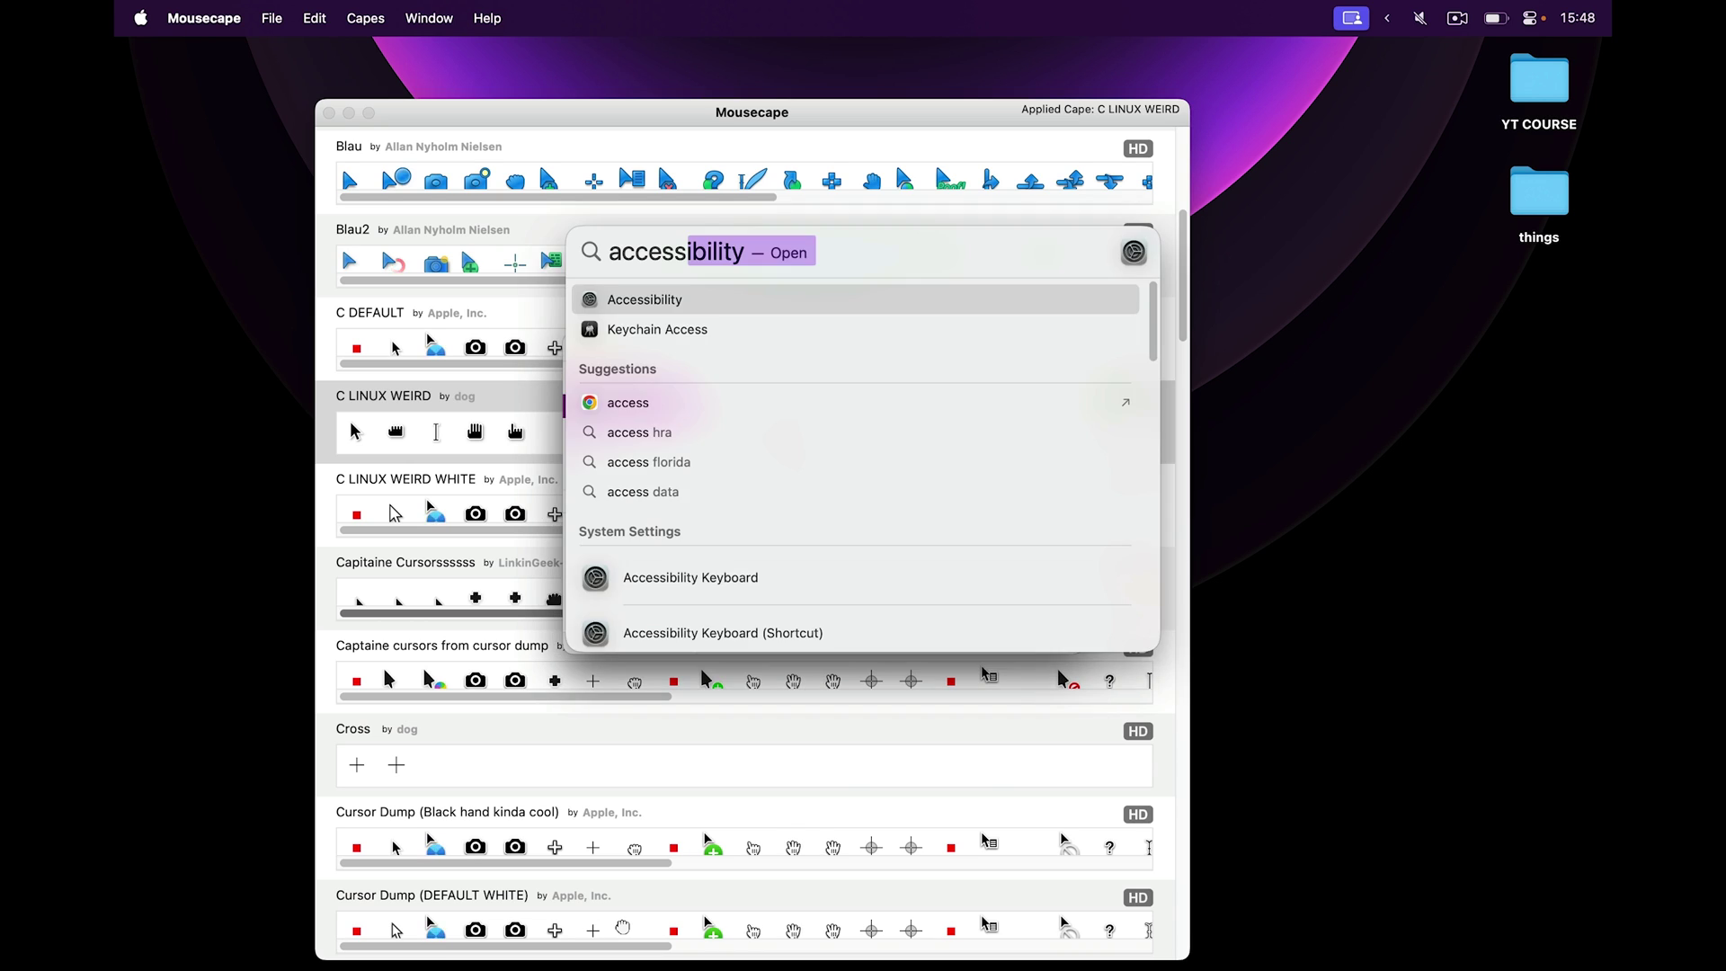
key("Return")
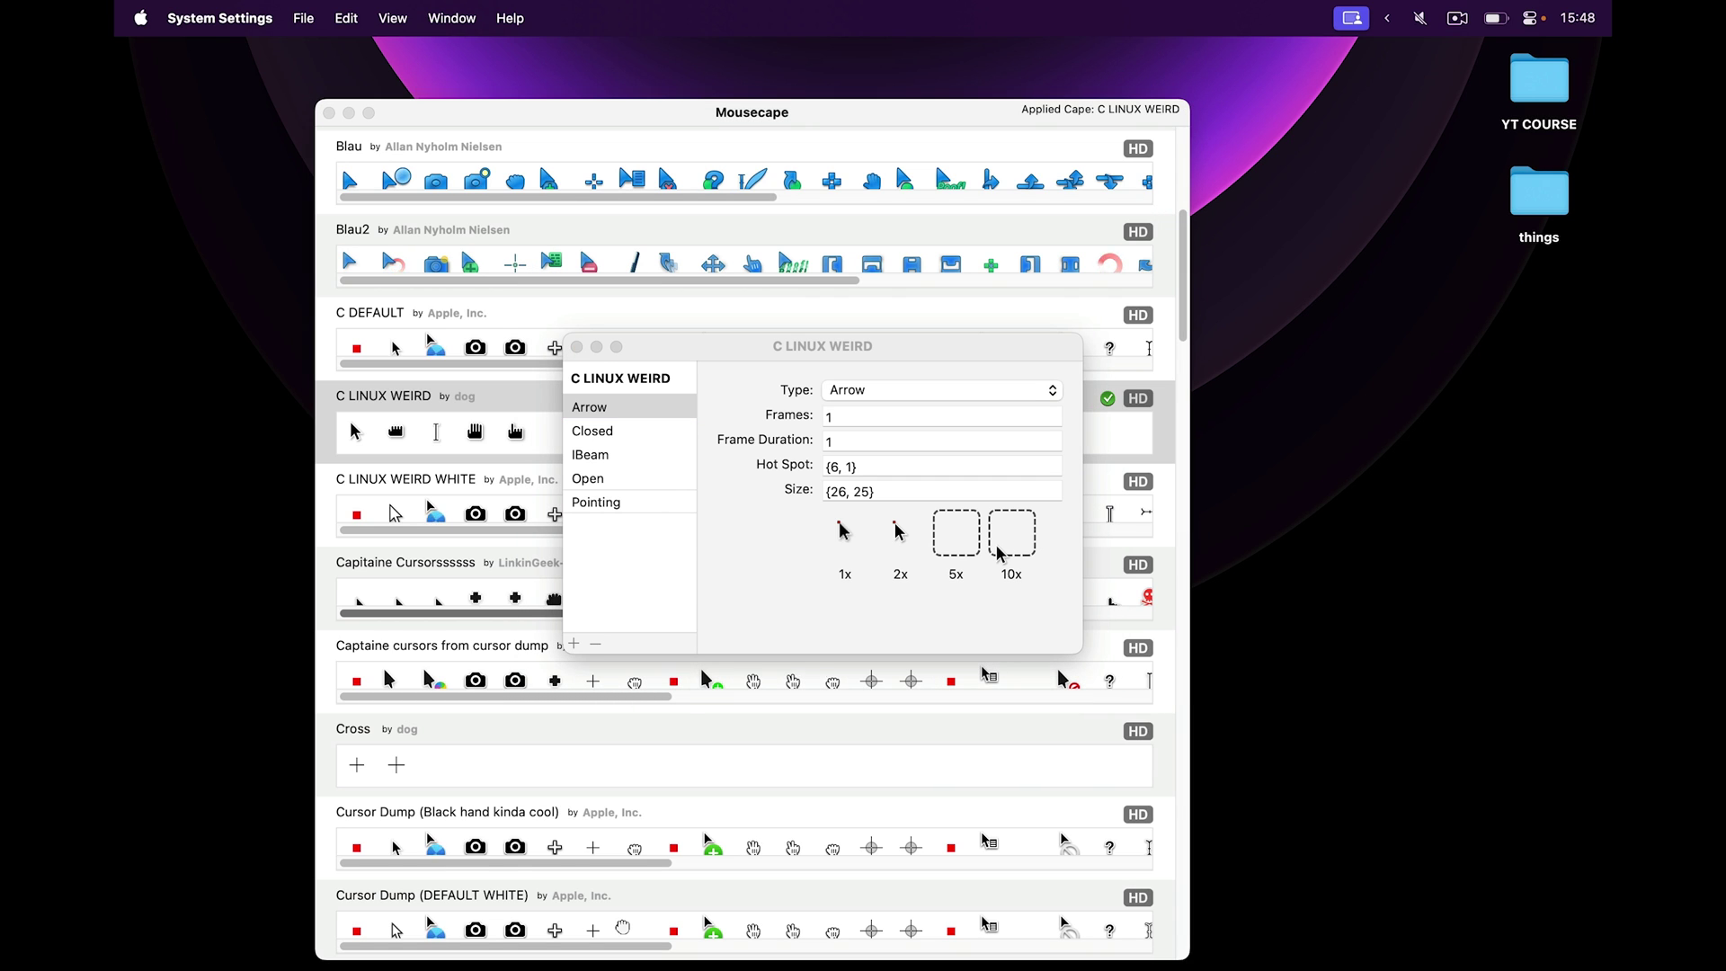
left_click(827, 289)
scroll(1022, 585, "down", 10)
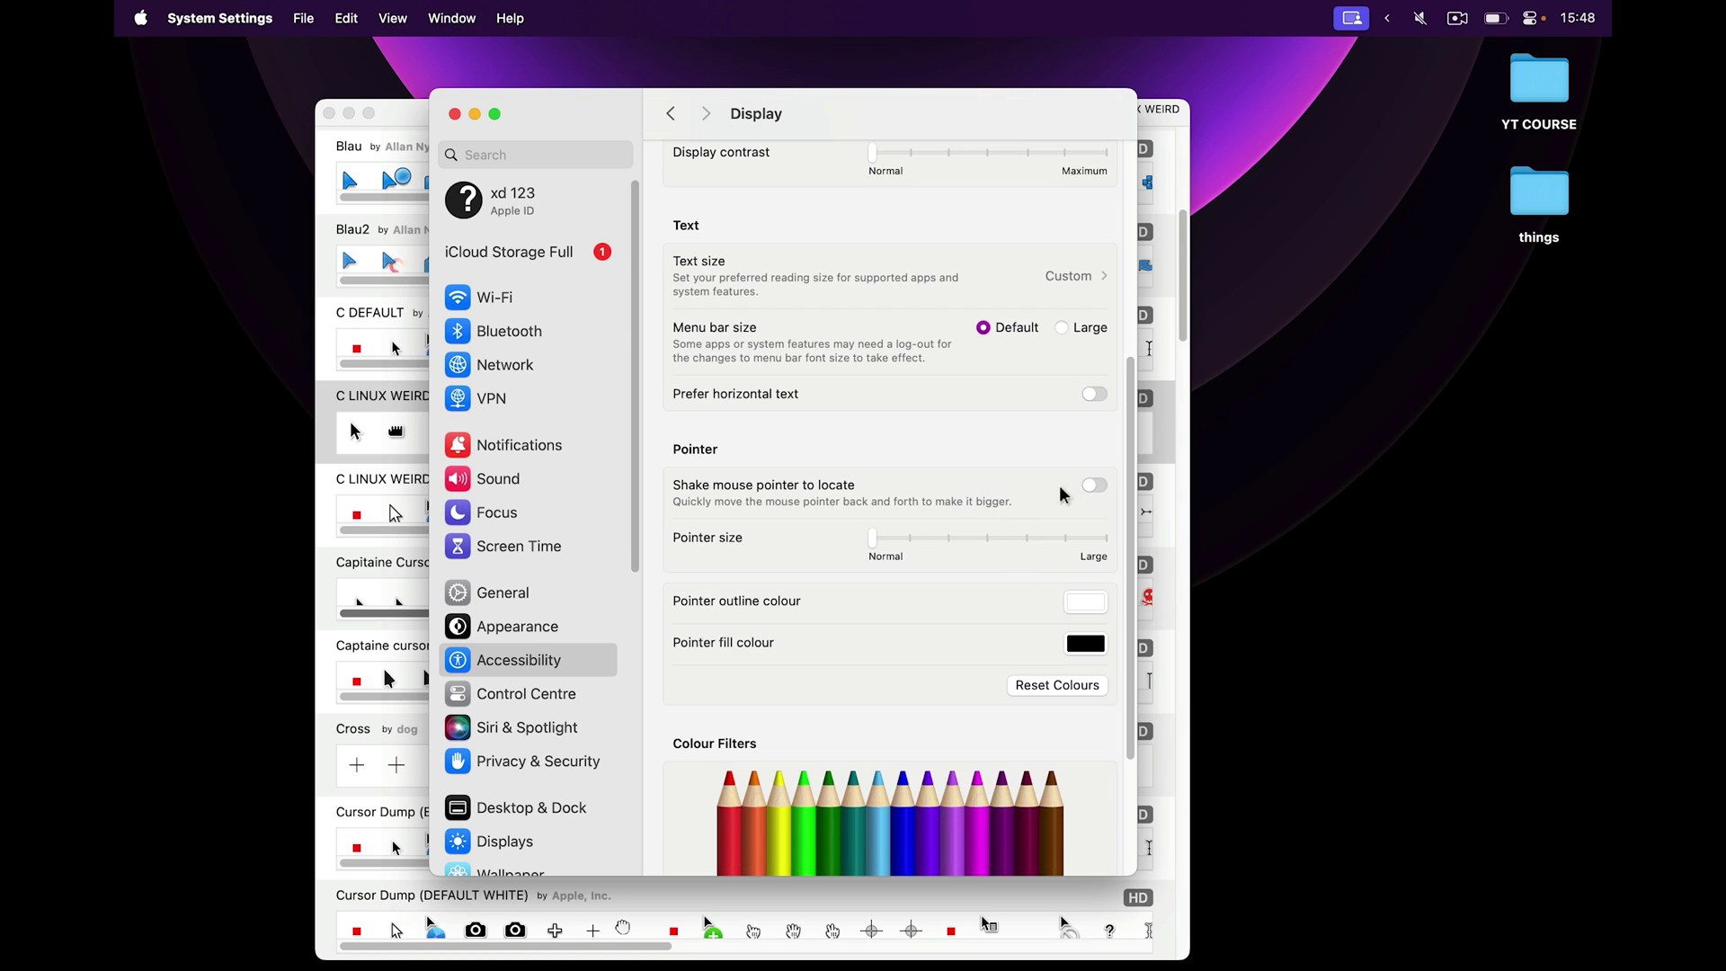
left_click(1094, 487)
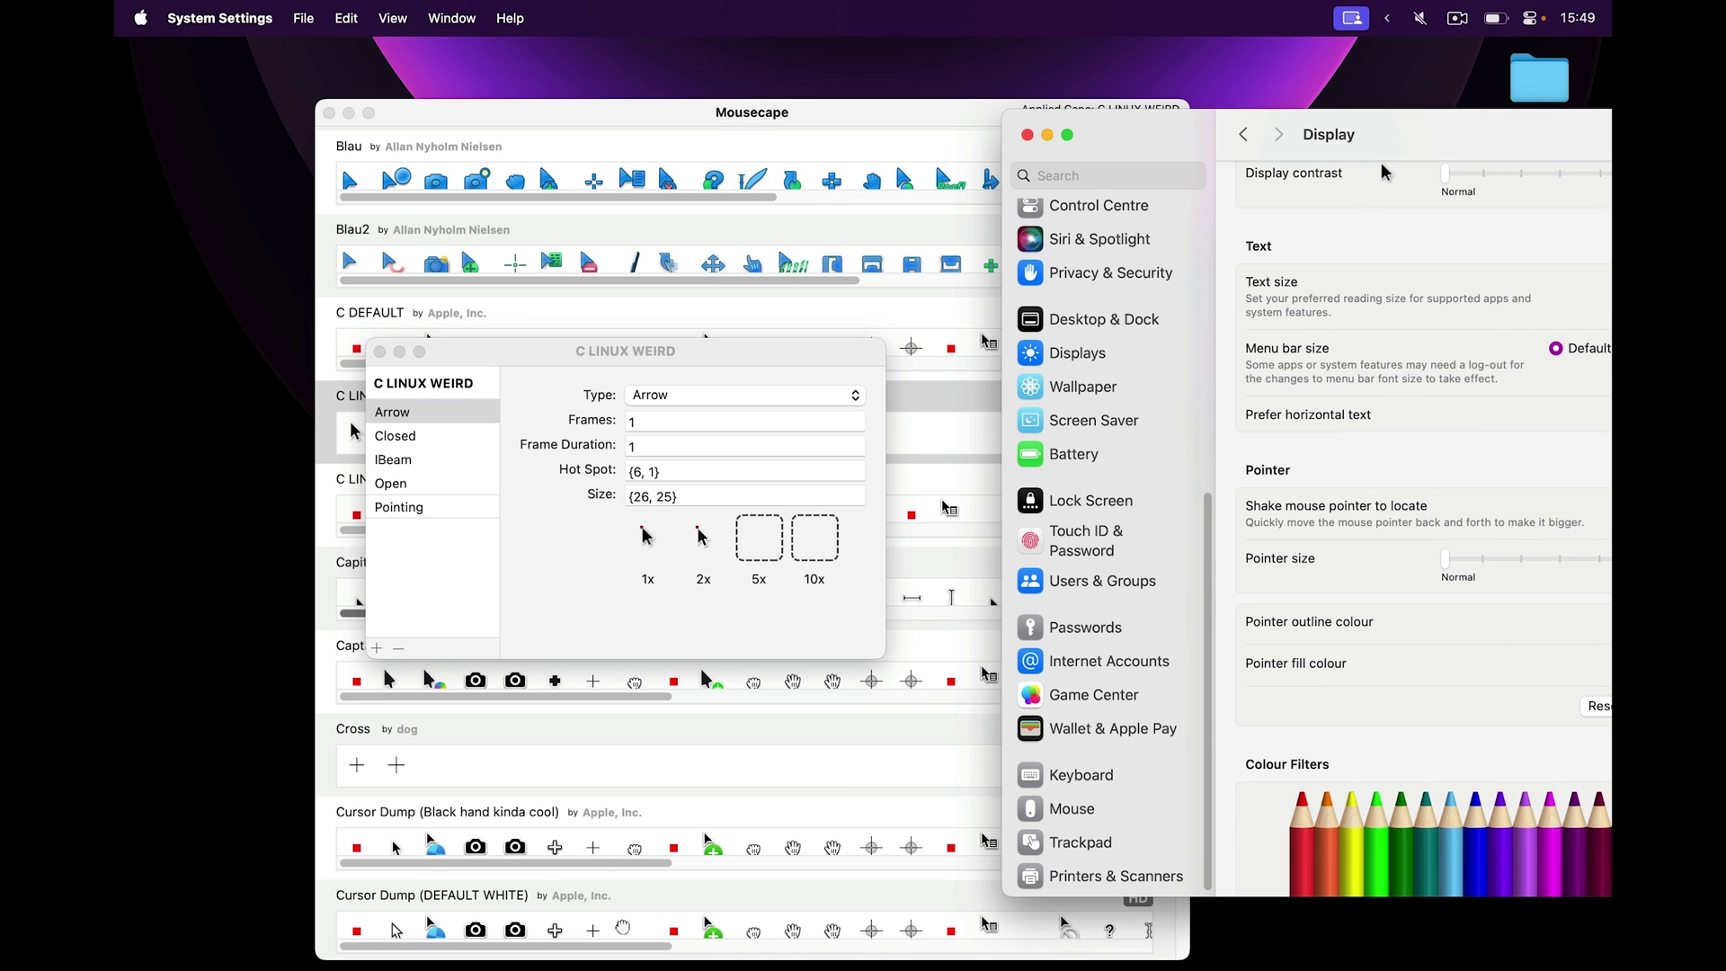
left_click_drag(1398, 151, 1102, 144)
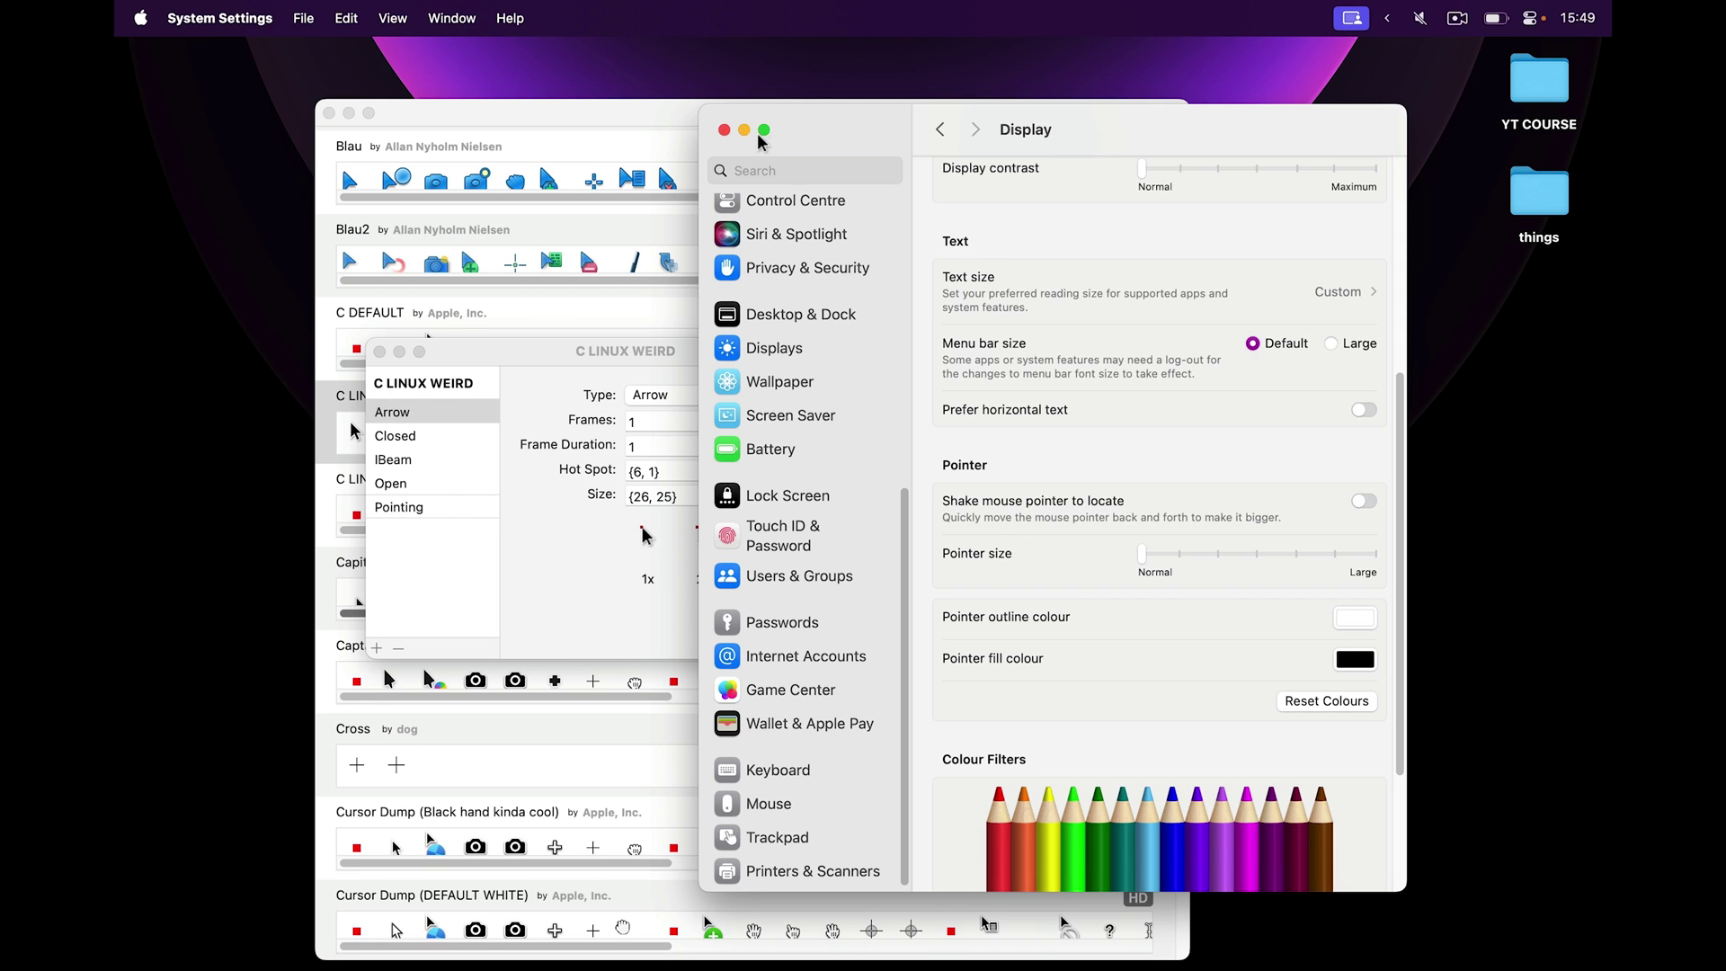
left_click(725, 131)
Step: Back in Mousecape, look at the Closed and IBeam entries of the C LINUX WEIRD cape
left_click(422, 436)
left_click(419, 463)
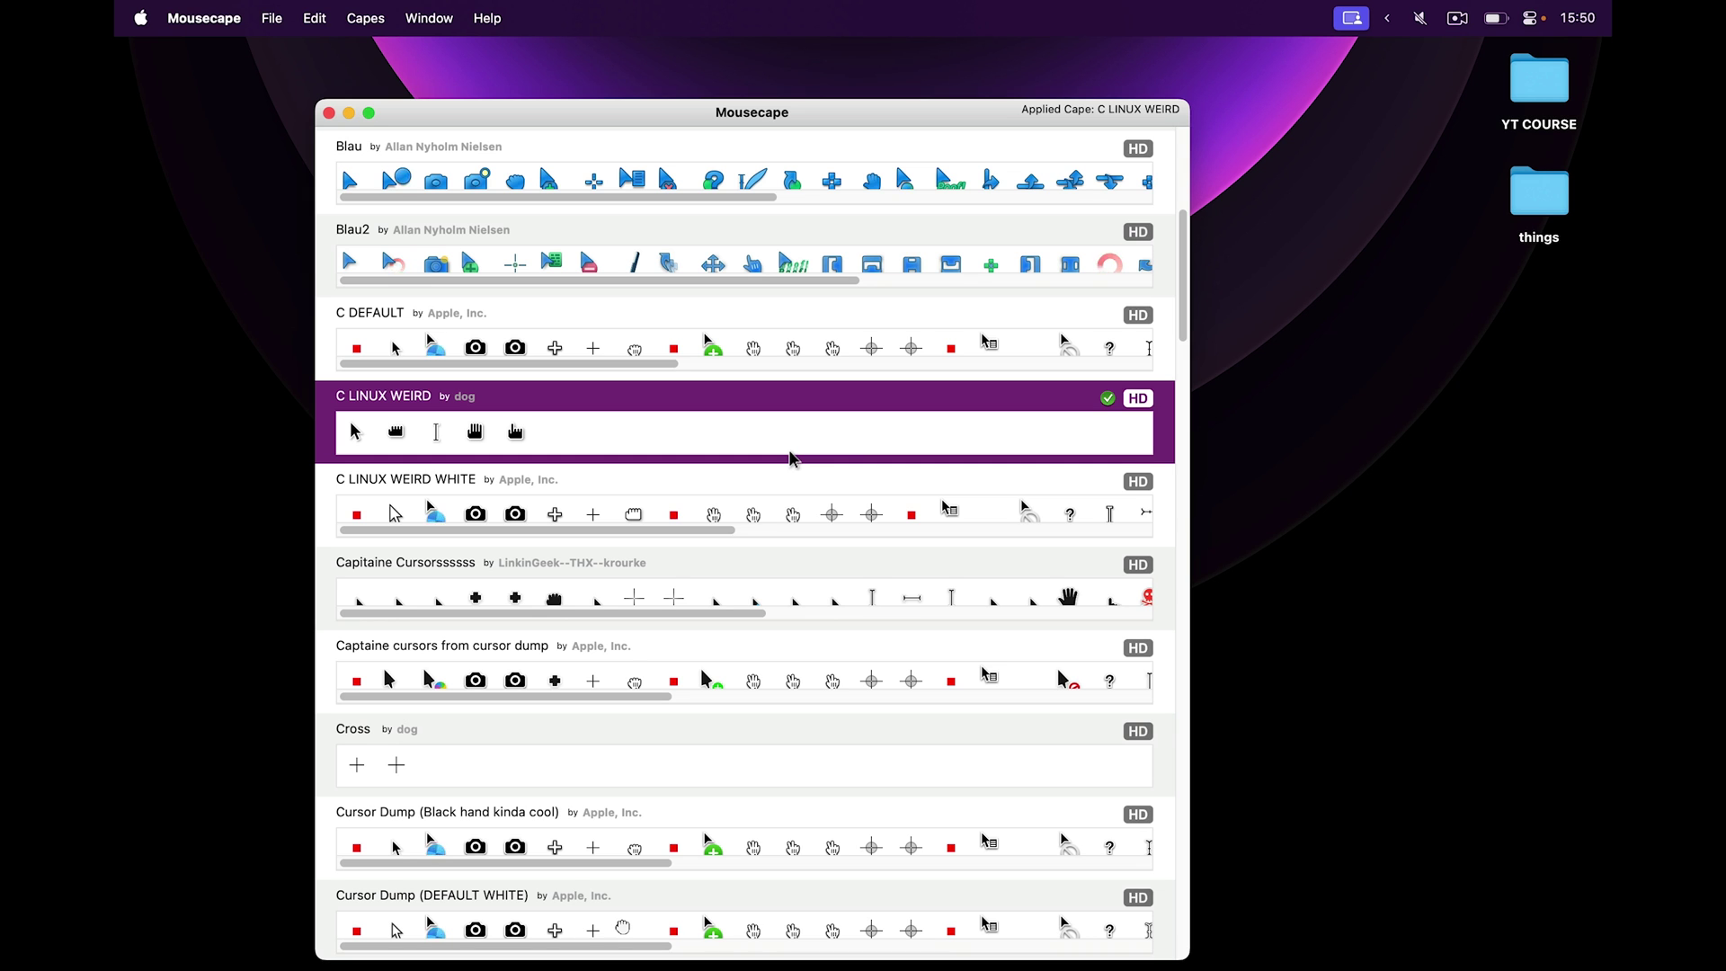
Step: Switch to the Orion browser and browse the Gnome-look.org cursor themes in the latest and rating listings
left_click(157, 761)
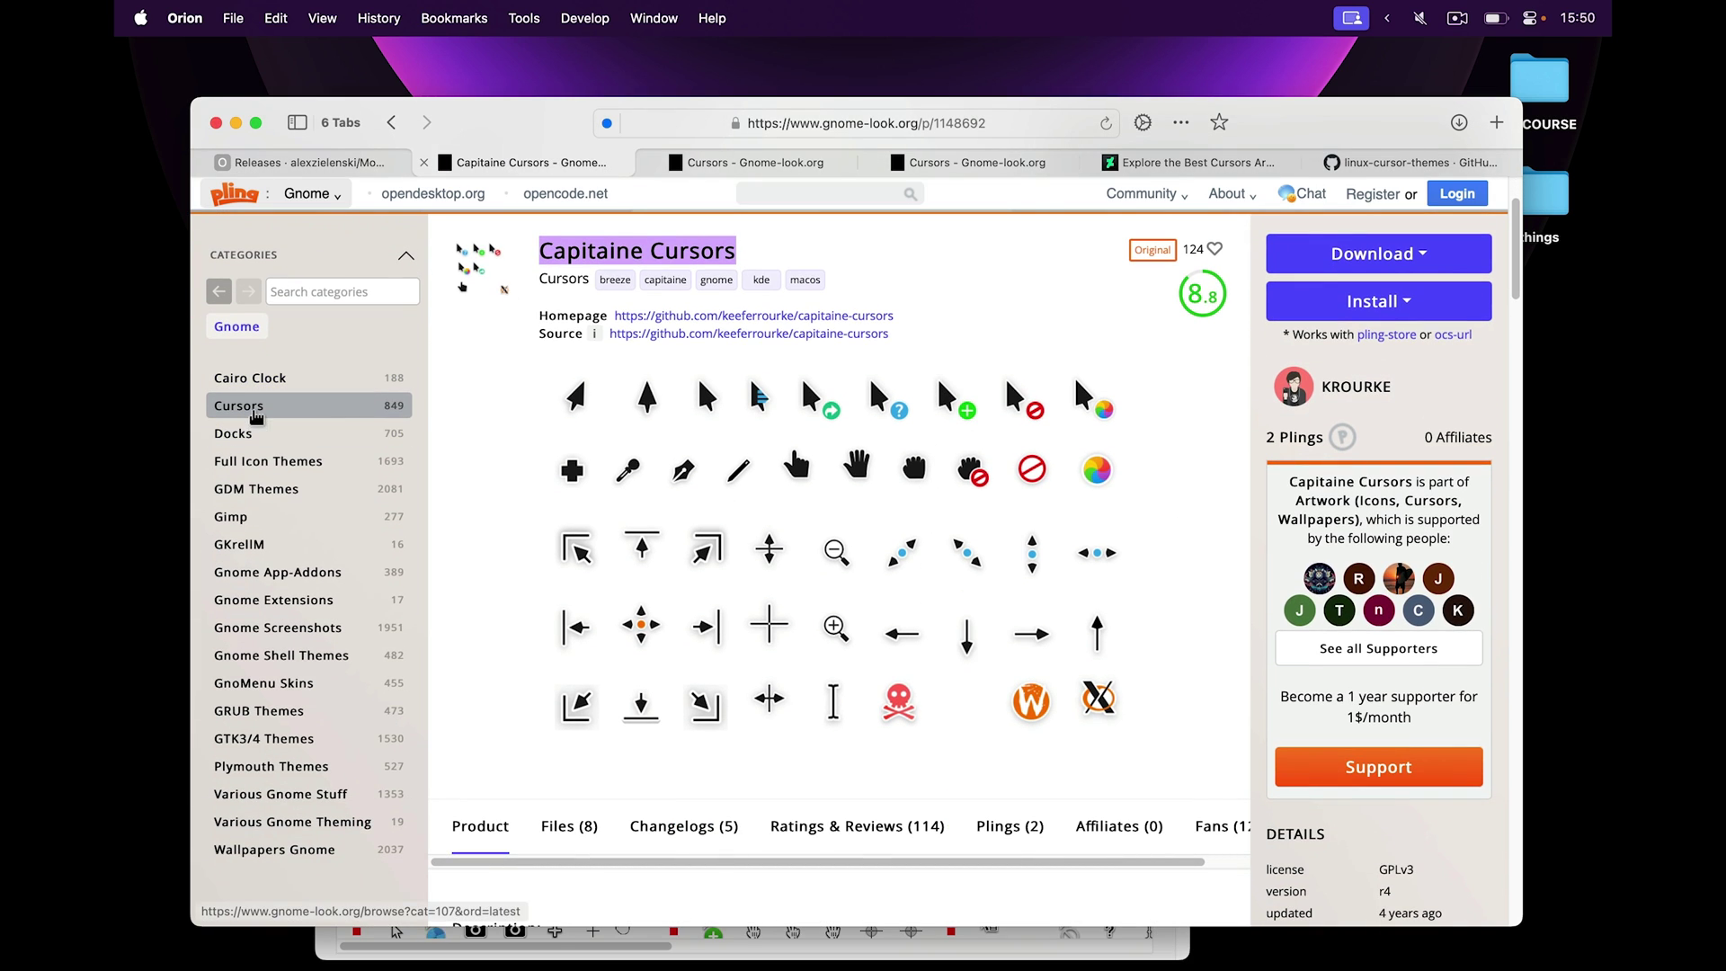
left_click(731, 169)
scroll(818, 441, "down", 10)
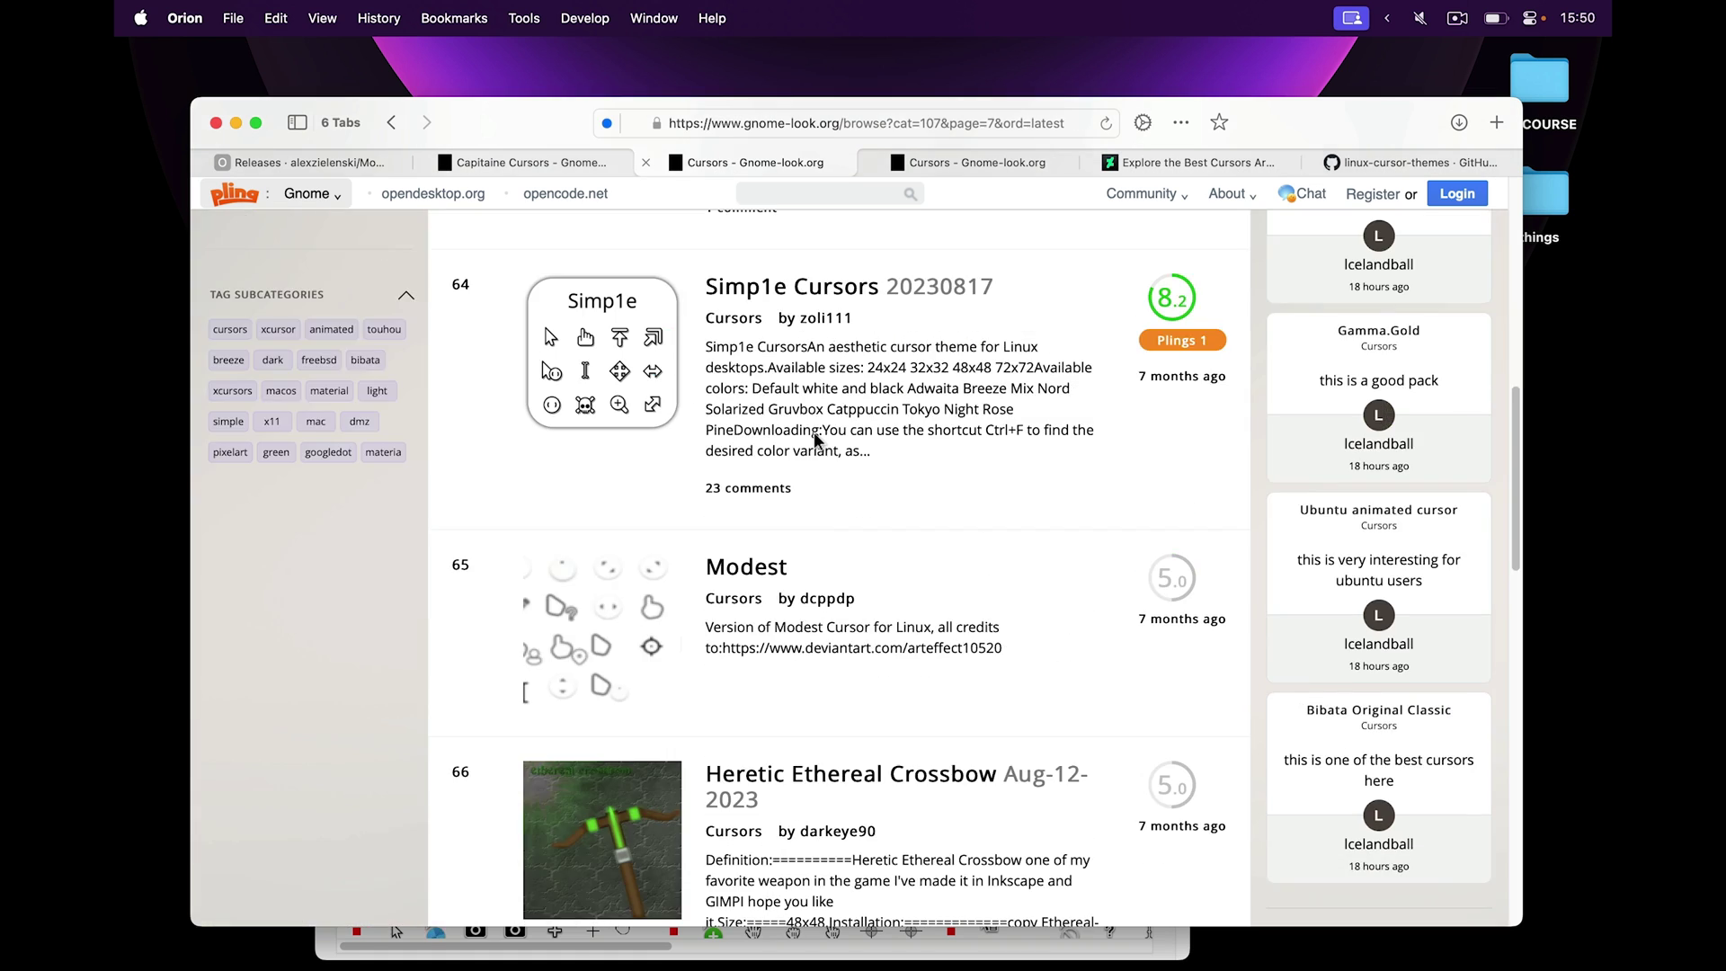
scroll(818, 441, "up", 5)
left_click(940, 166)
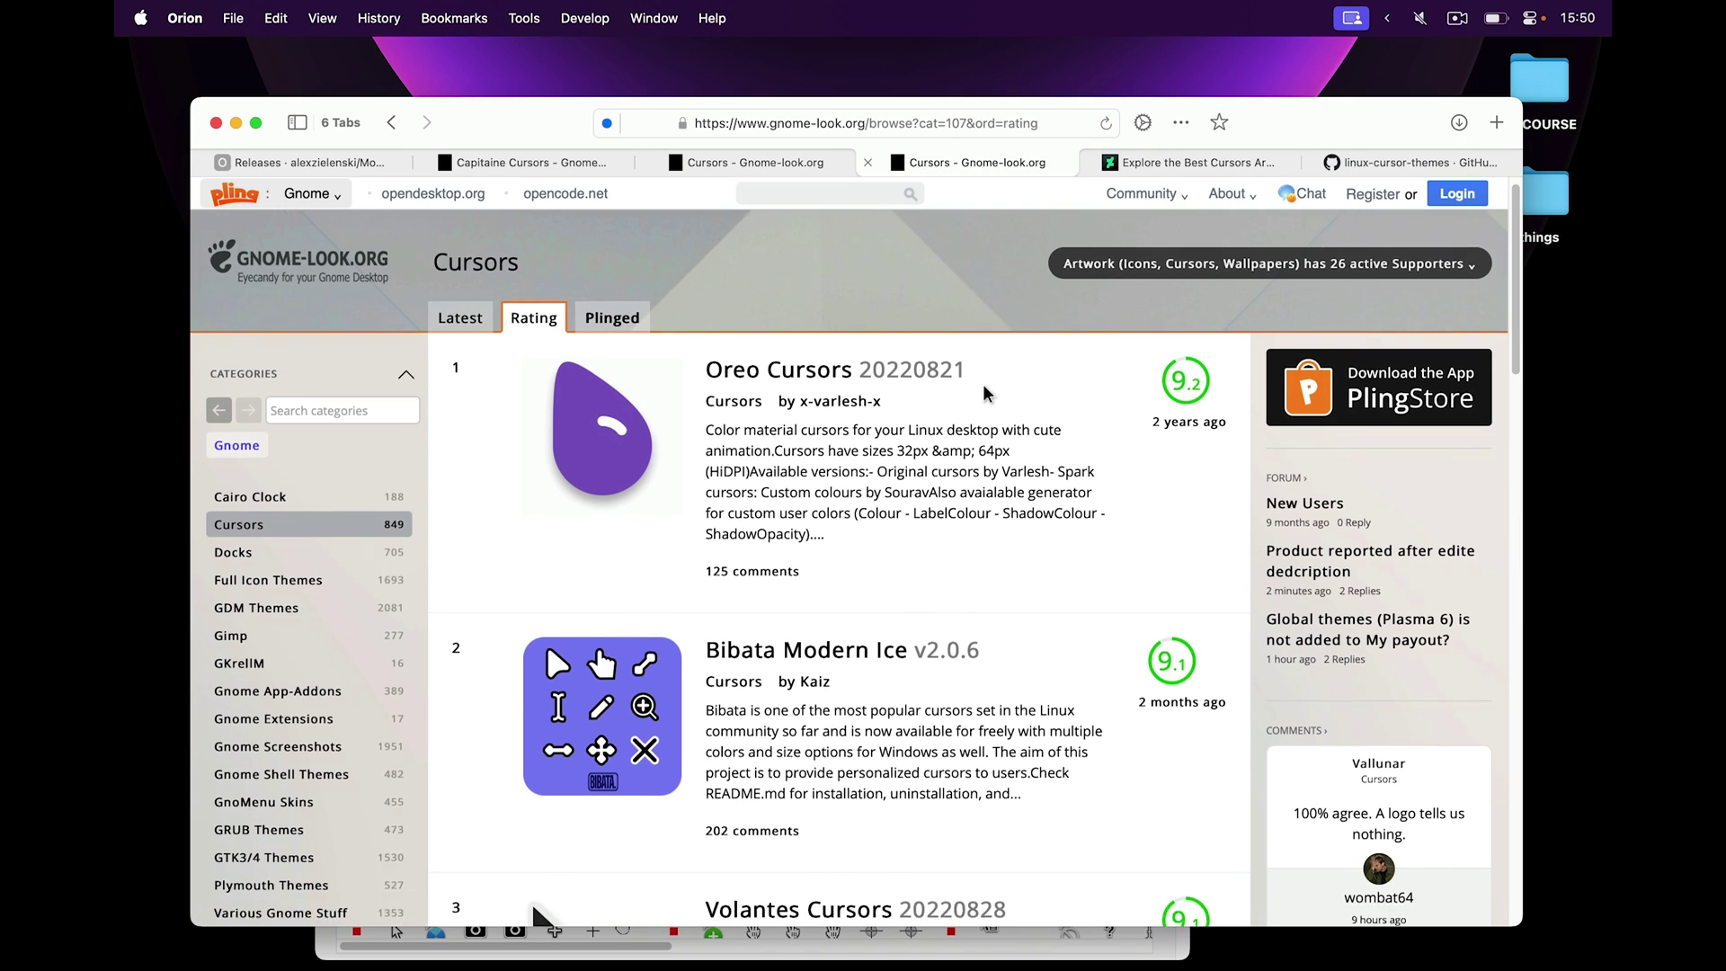
scroll(984, 385, "down", 15)
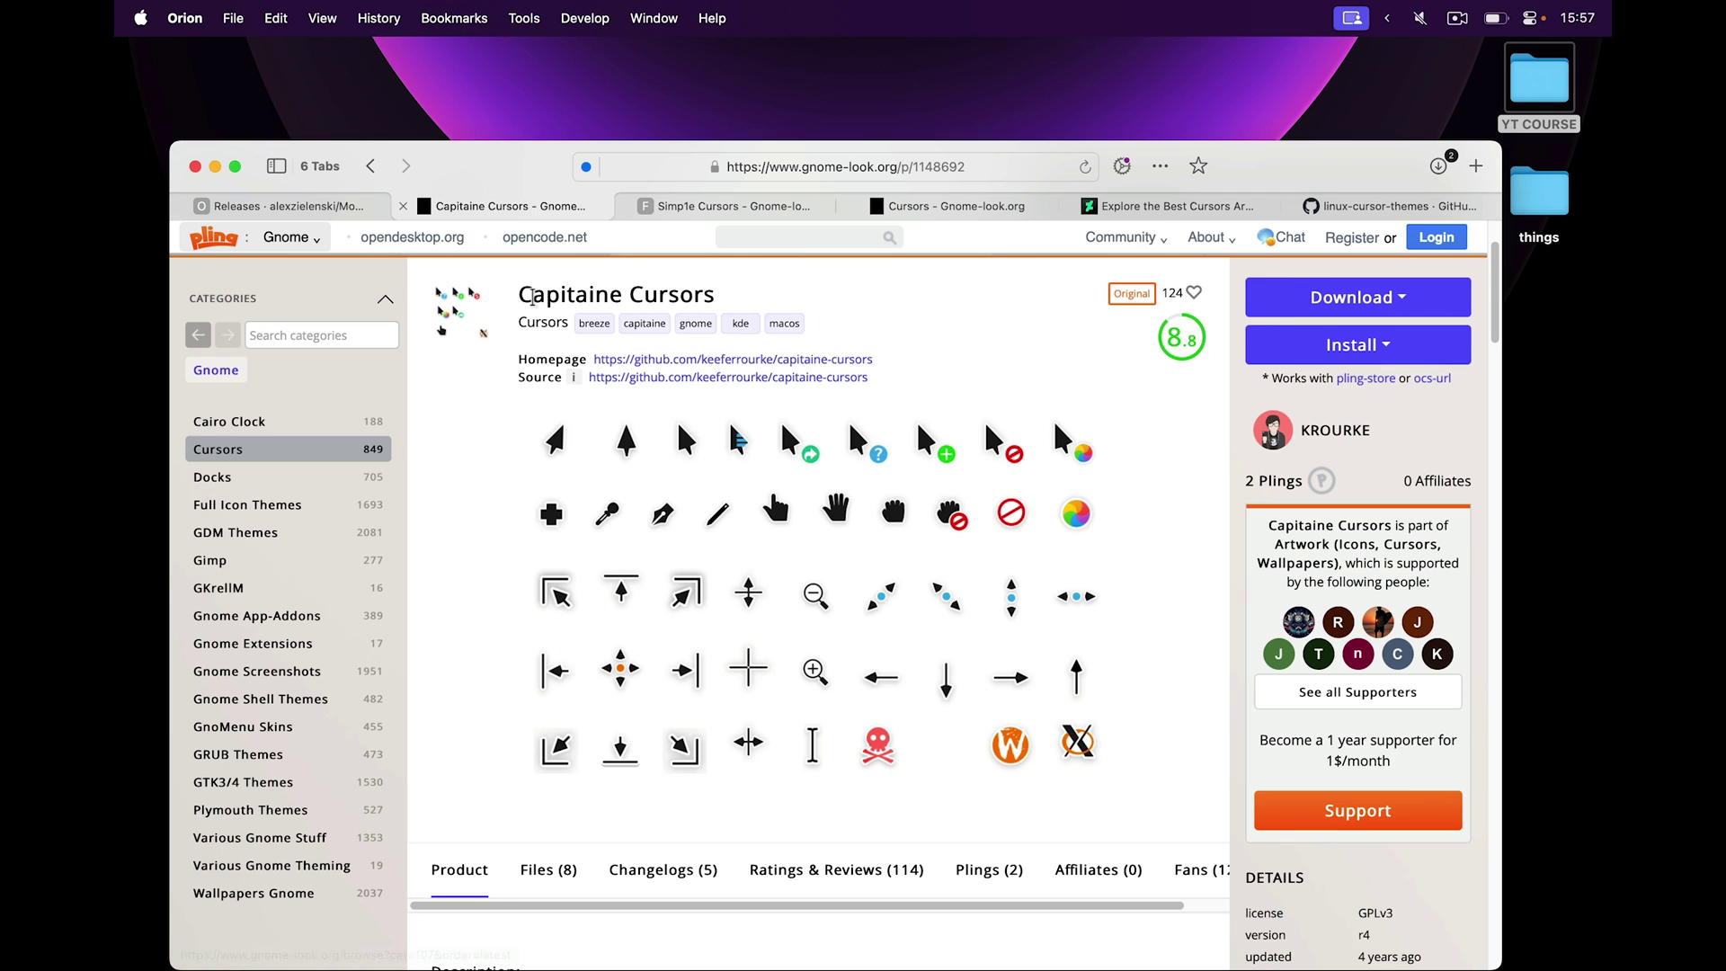
Step: Download the white variant capitaine-cursors-light-r3.tar.gz from the files of the Capitaine Cursors page
left_click_drag(518, 295, 769, 300)
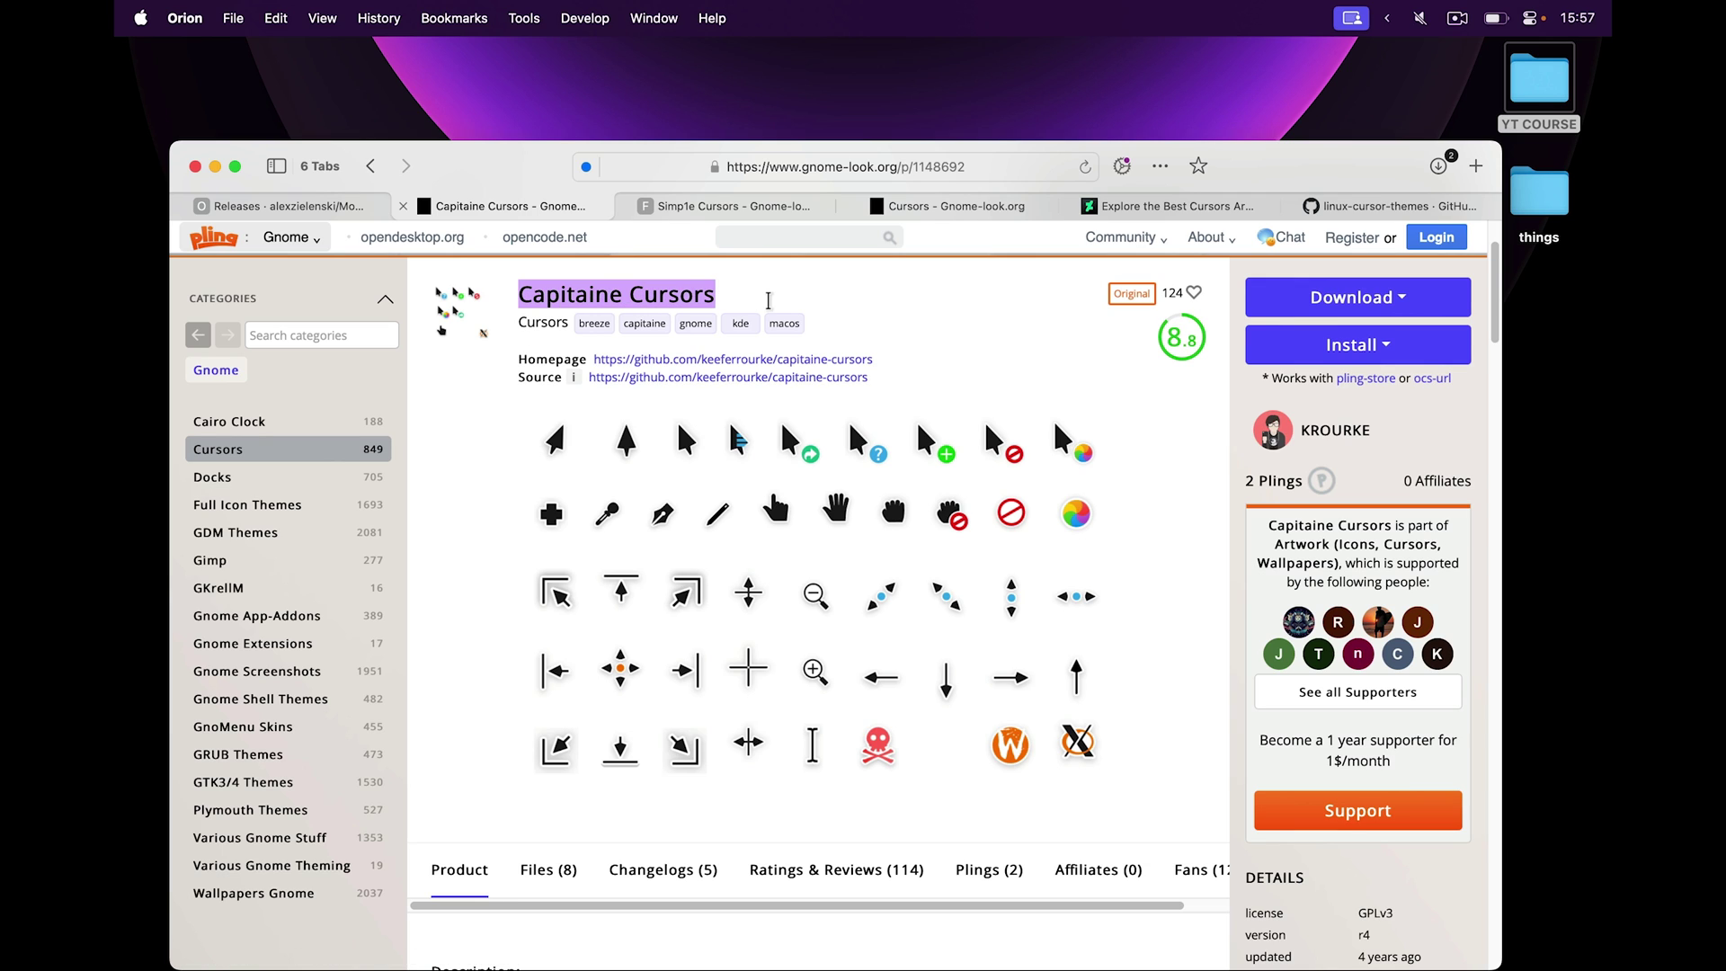
left_click(548, 870)
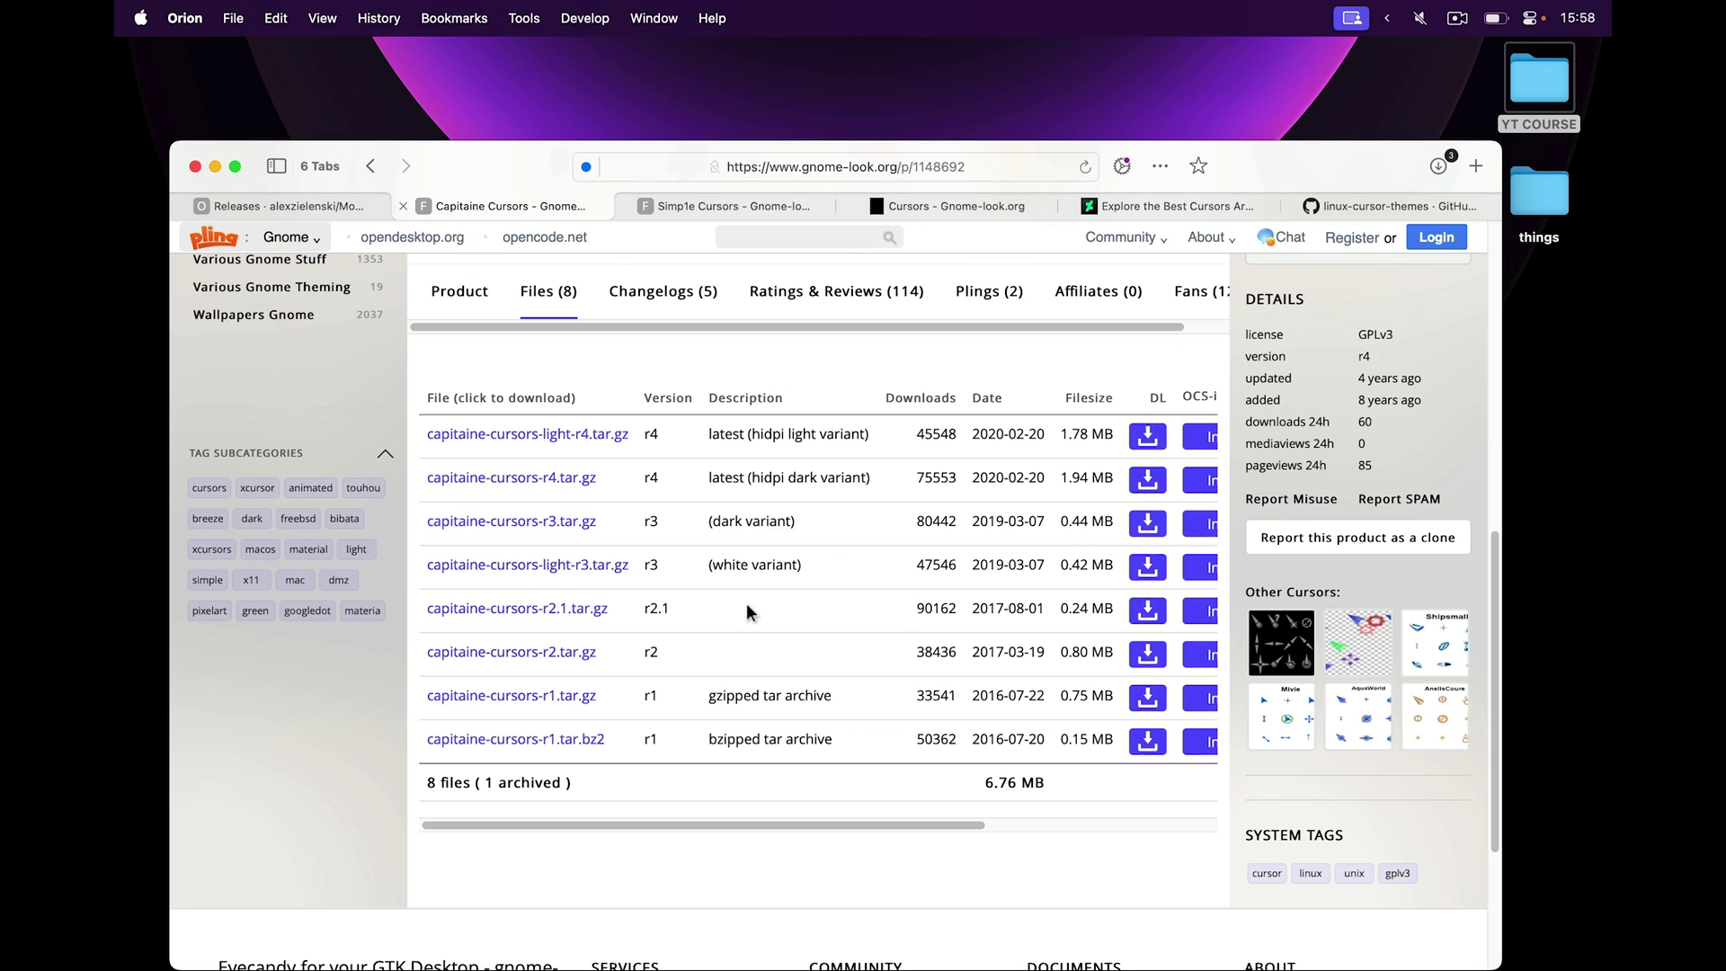
left_click_drag(710, 566, 836, 577)
left_click(1147, 567)
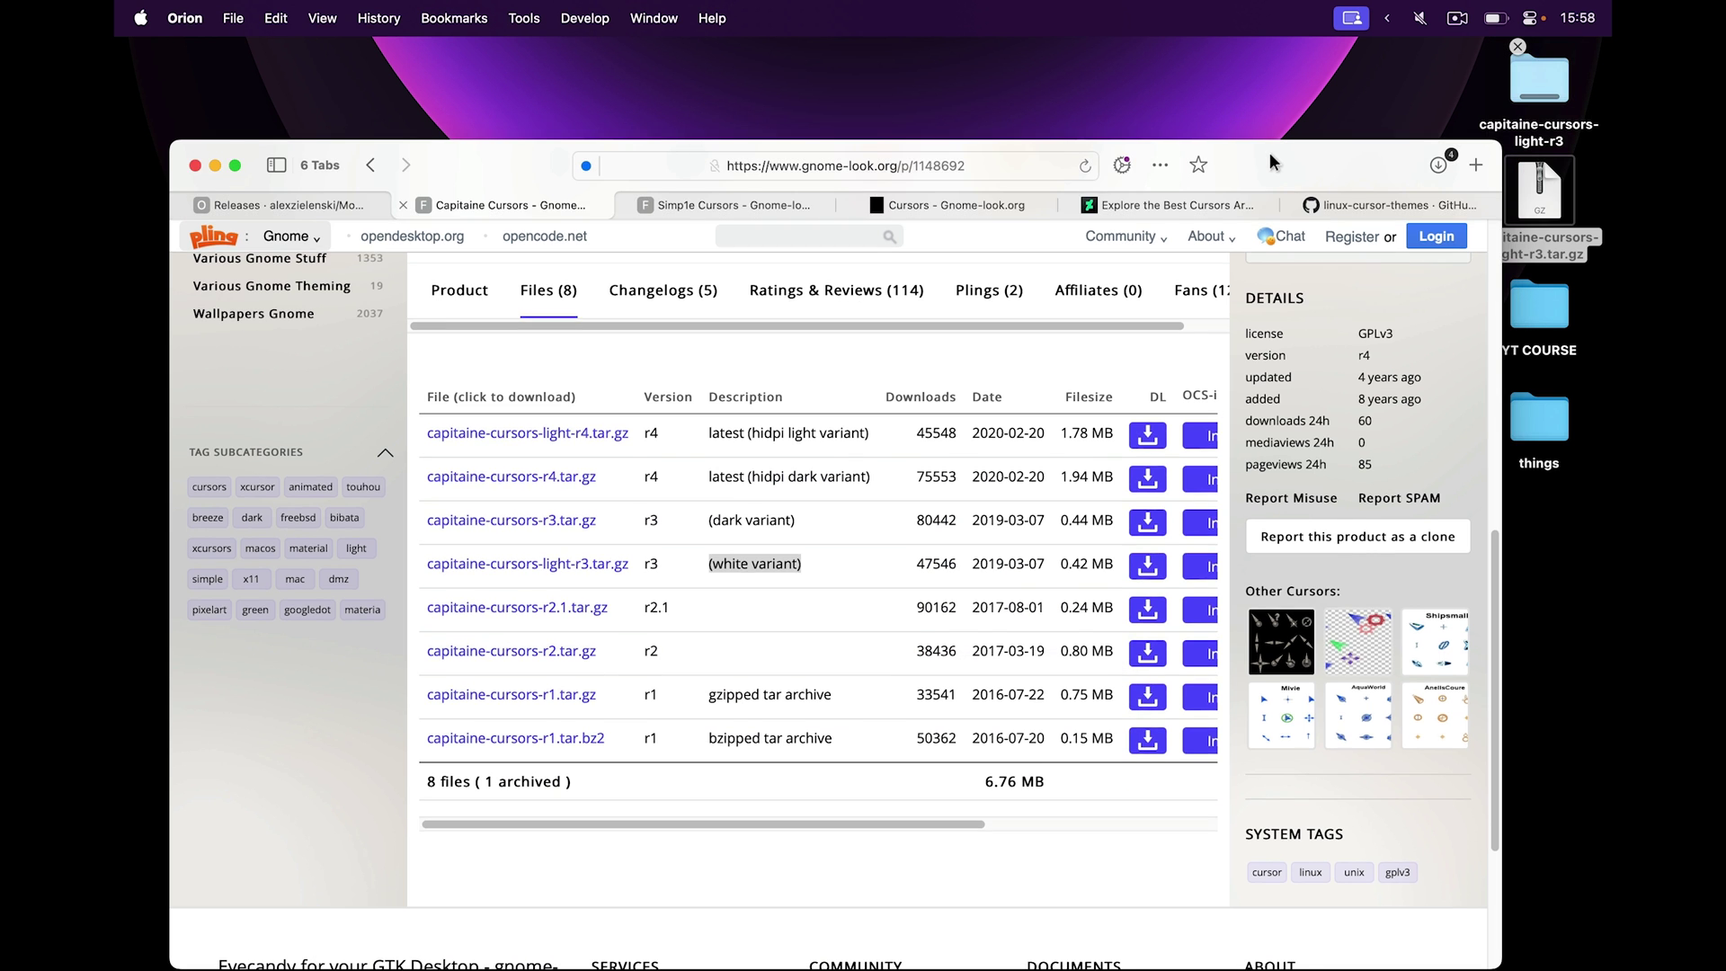
Step: Extract capitaine-cursors-light-r3.tar.gz on the desktop and examine the files in its cursors folder
double_click(1270, 153)
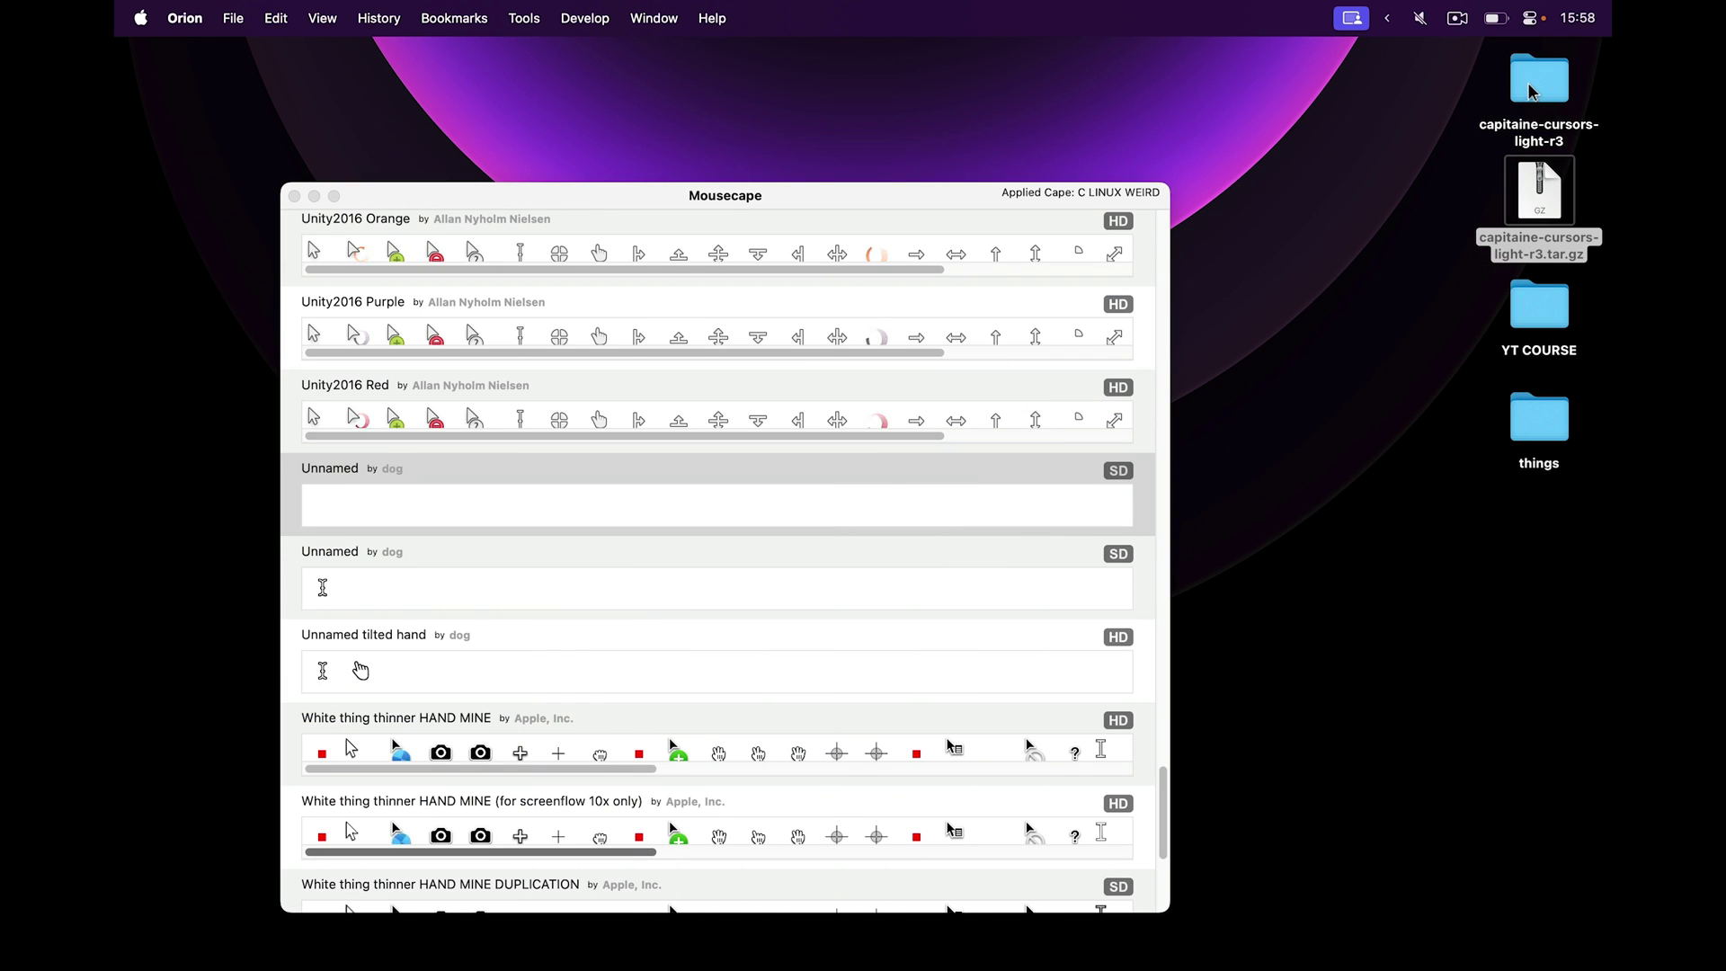
double_click(1519, 89)
double_click(637, 275)
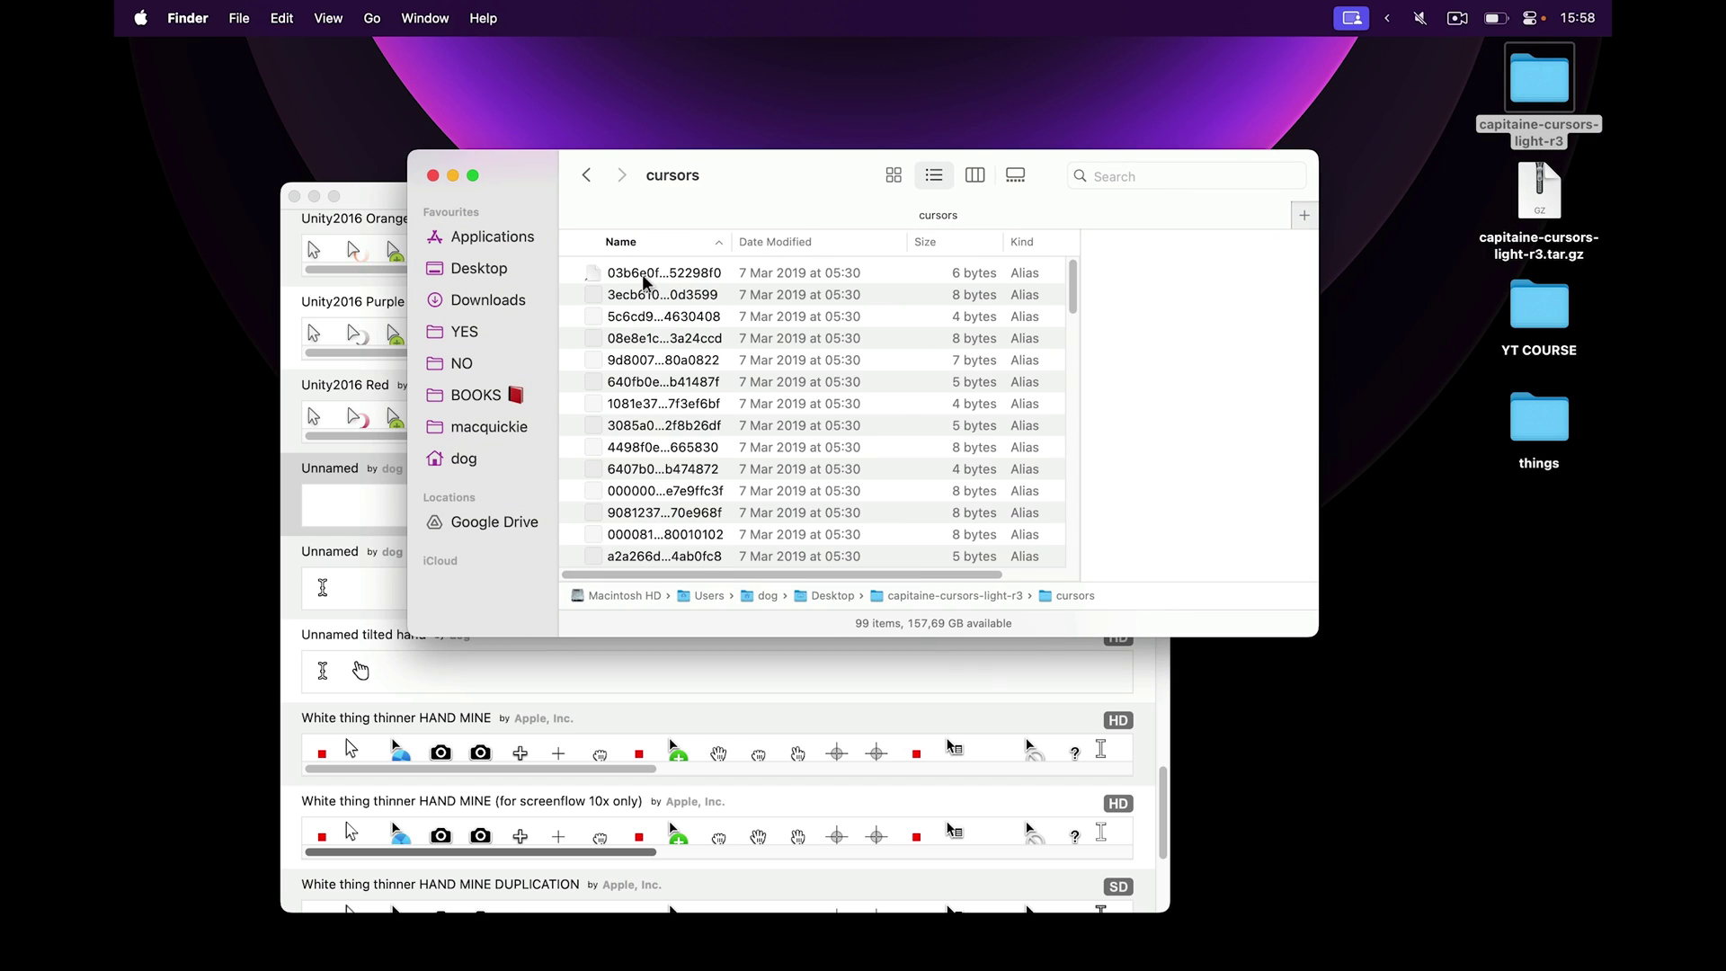
scroll(720, 388, "down", 10)
scroll(720, 389, "down", 5)
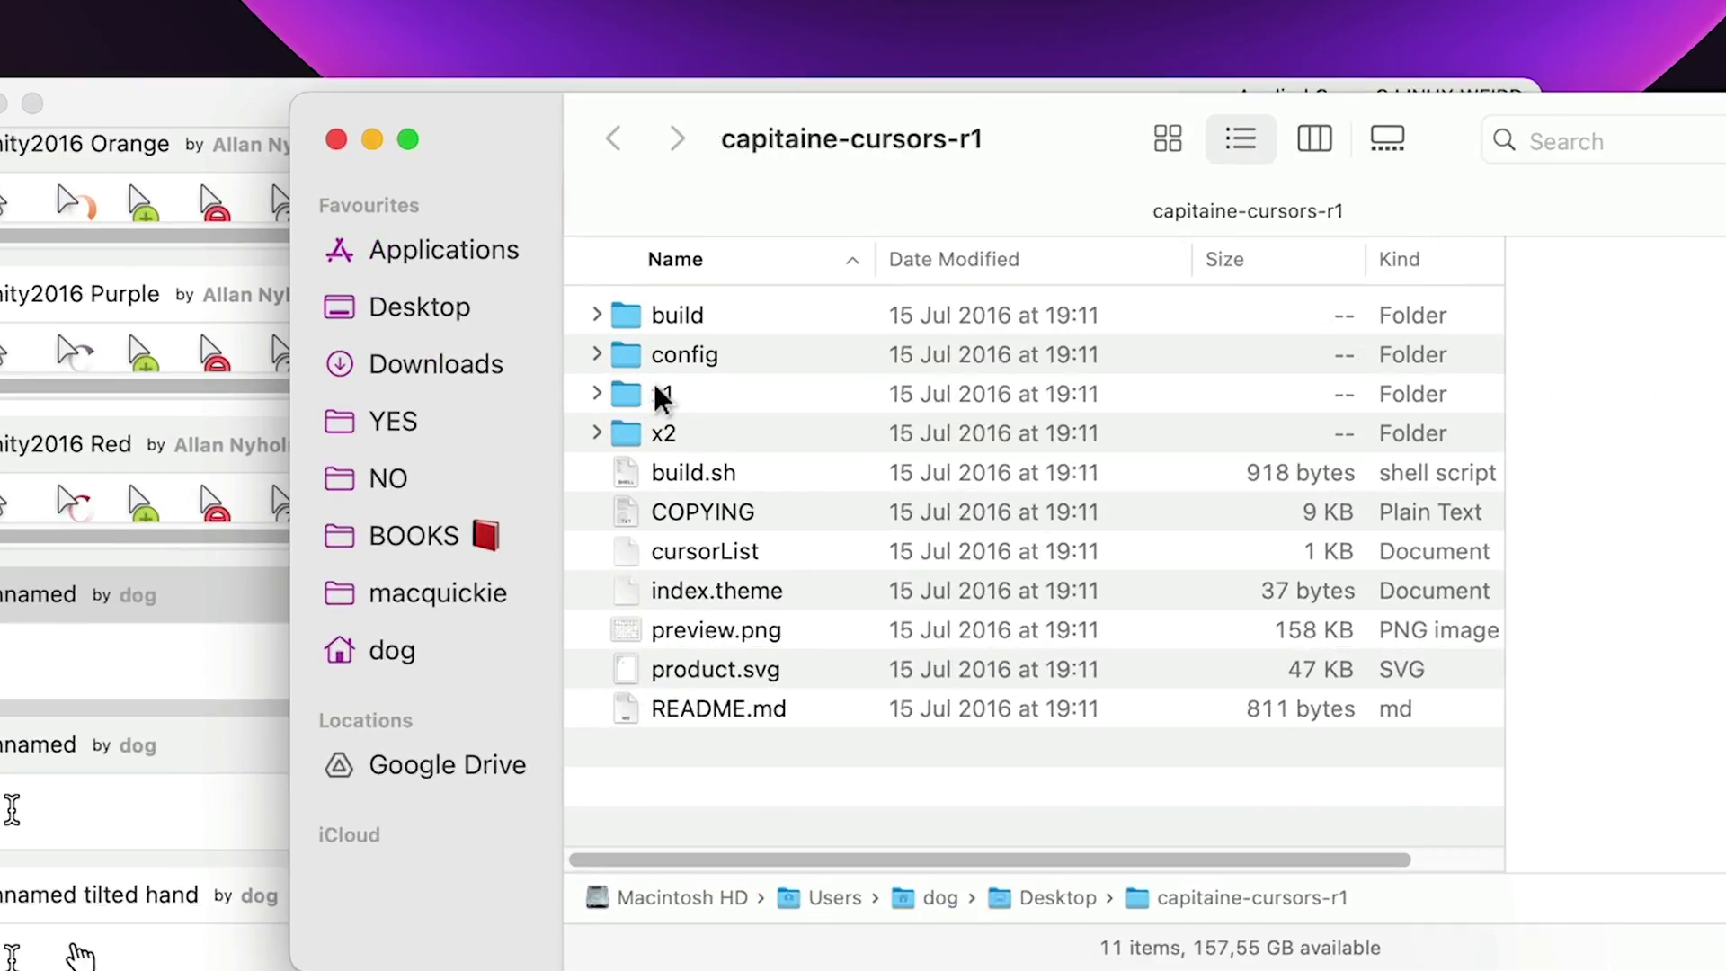
Step: Open the x1 folder inside capitaine-cursors-r1 and preview its alias.png cursor image
left_click(626, 261)
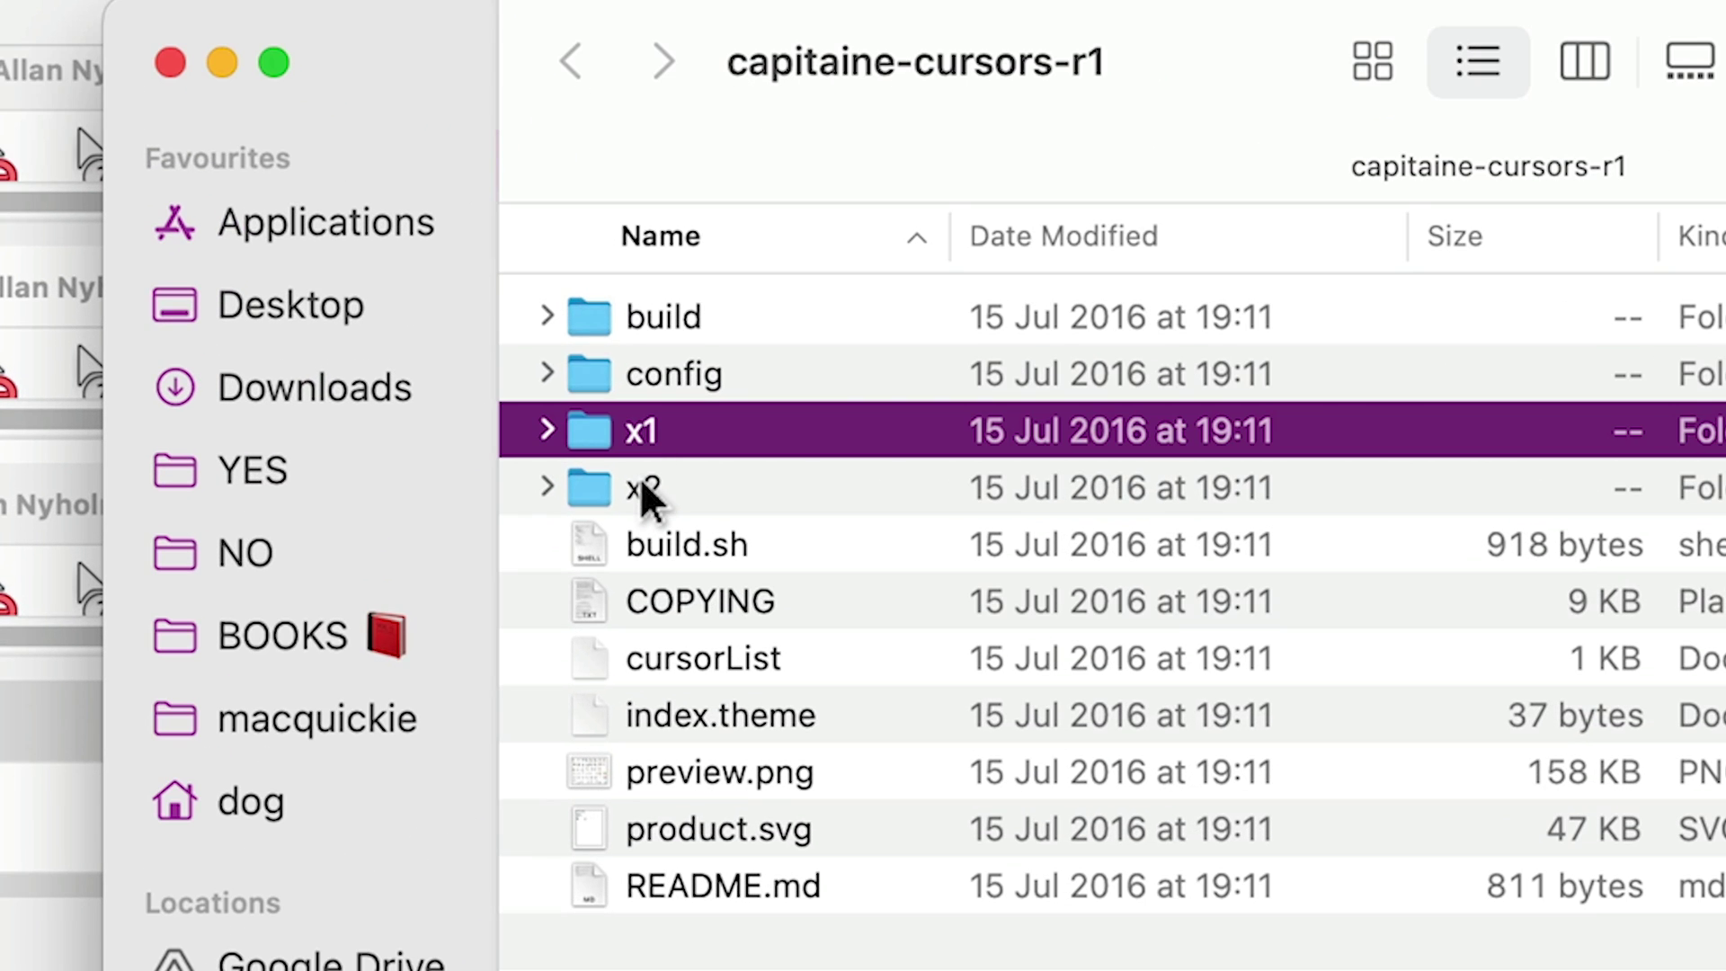
left_click(643, 482)
double_click(641, 427)
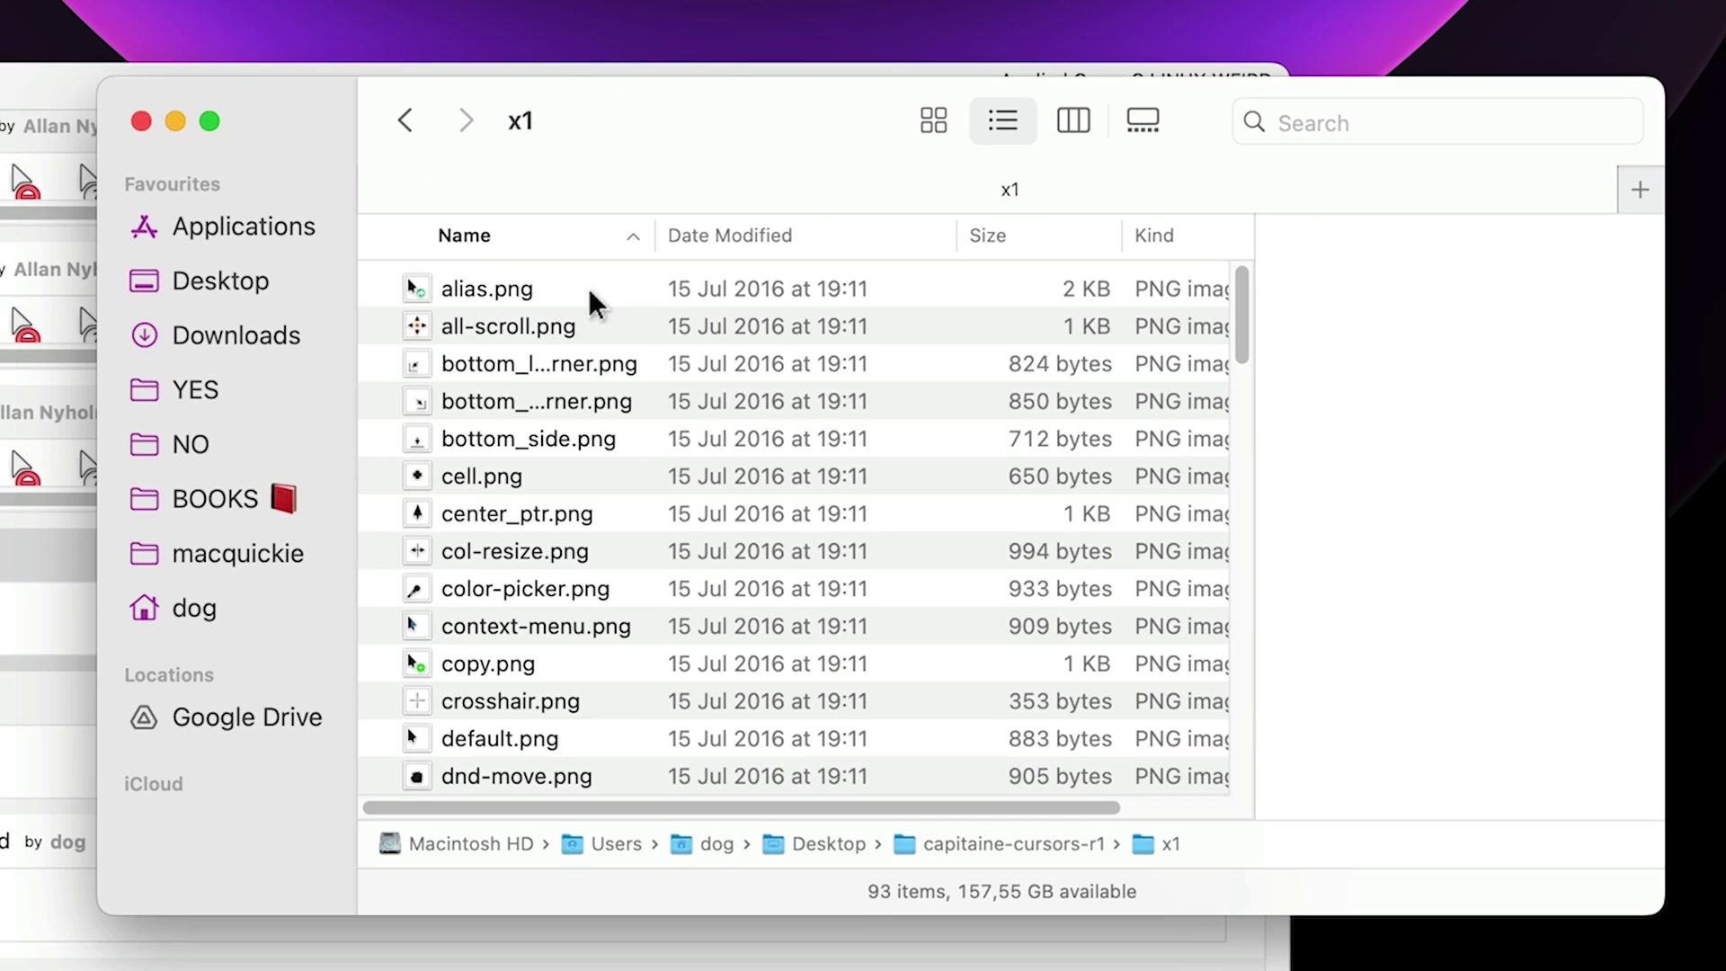
left_click(701, 324)
left_click(490, 327)
left_click(489, 364)
left_click(488, 435)
Step: Move the x1 folder window aside and open the empty Unnamed cape in Mousecape for editing
left_click_drag(604, 121, 903, 58)
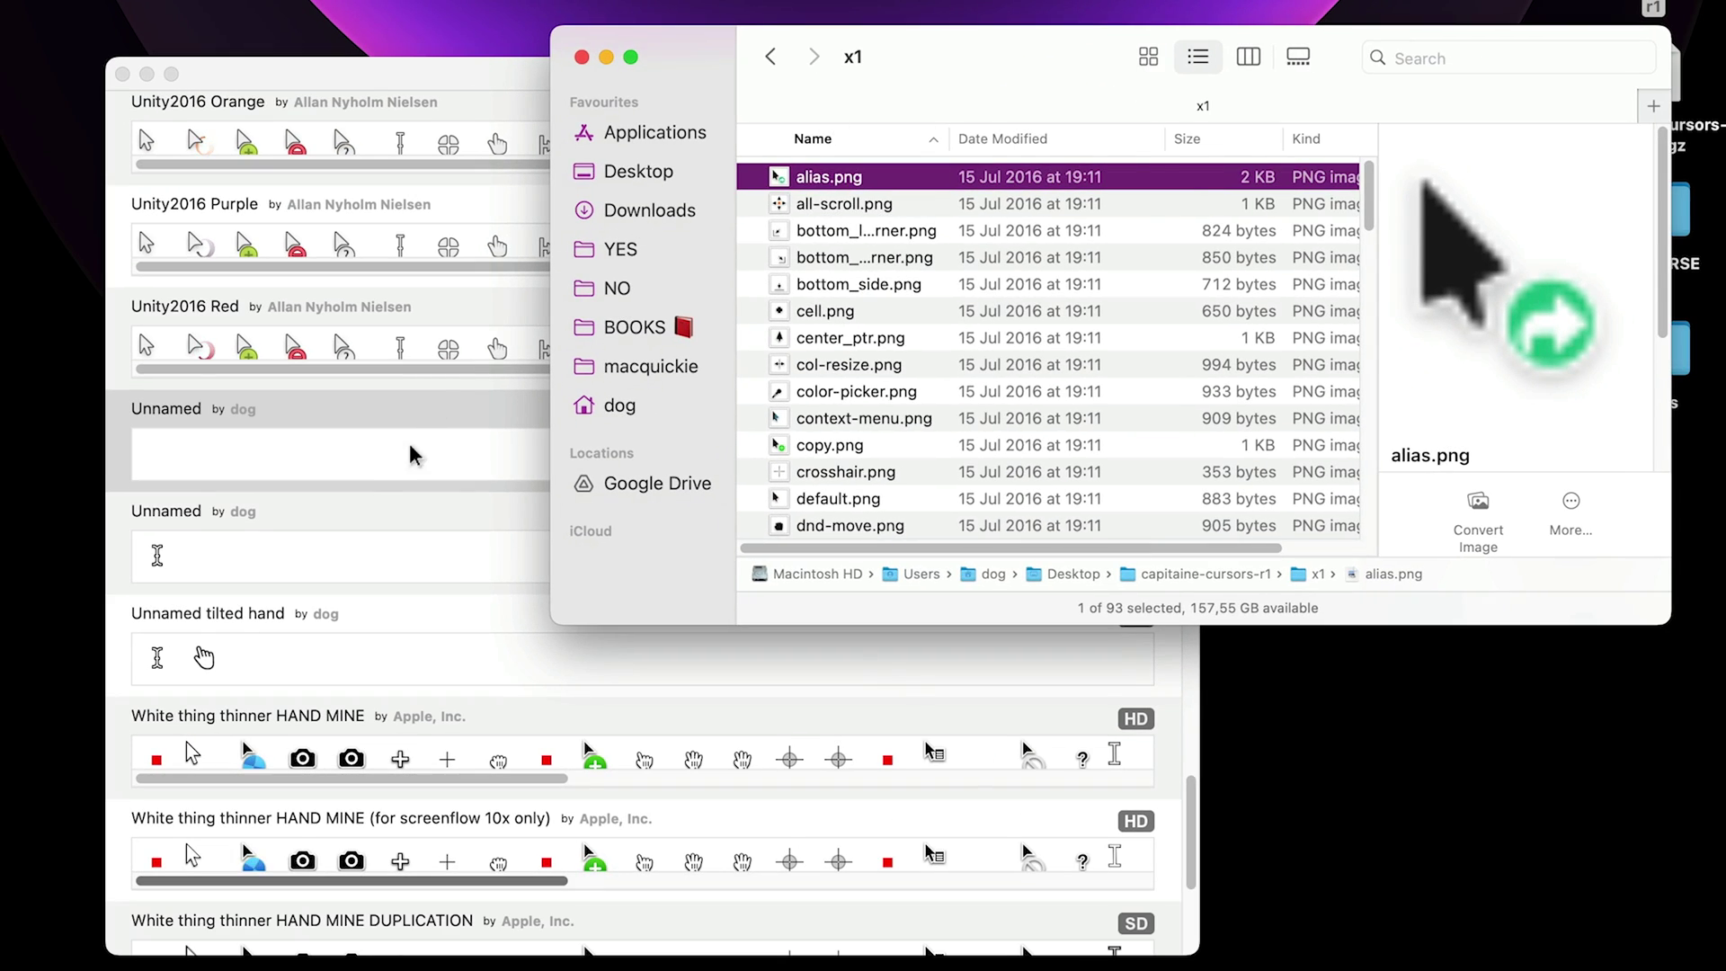
left_click(411, 454)
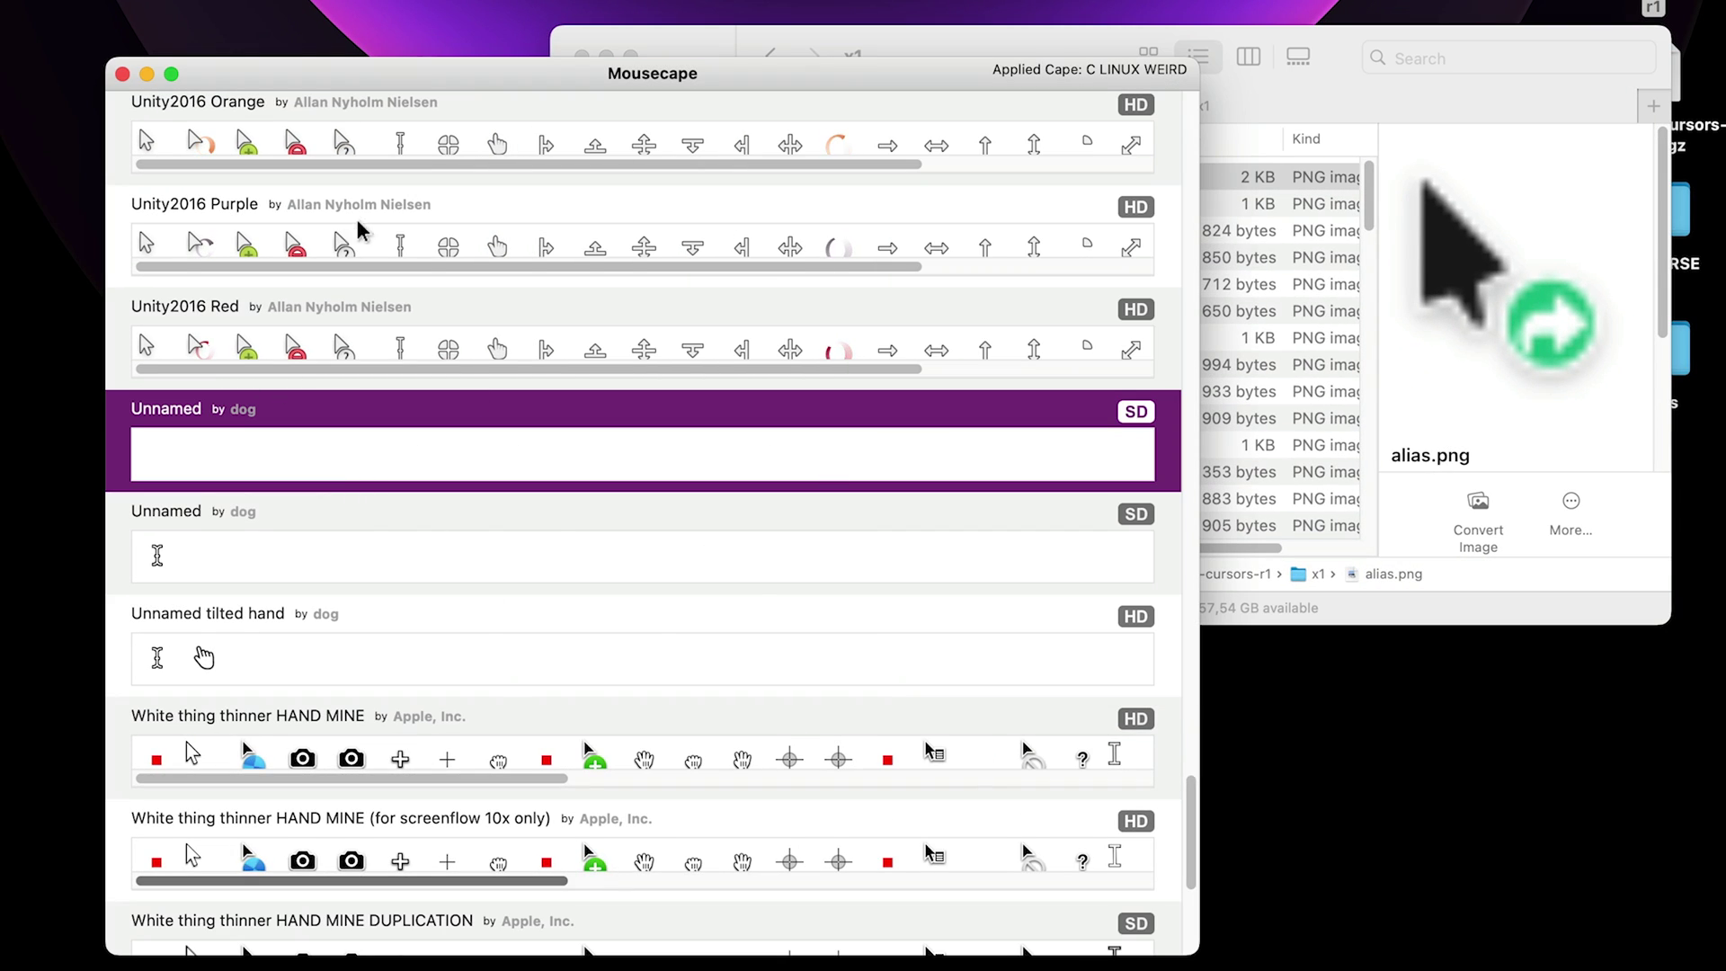
right_click(275, 425)
left_click(329, 459)
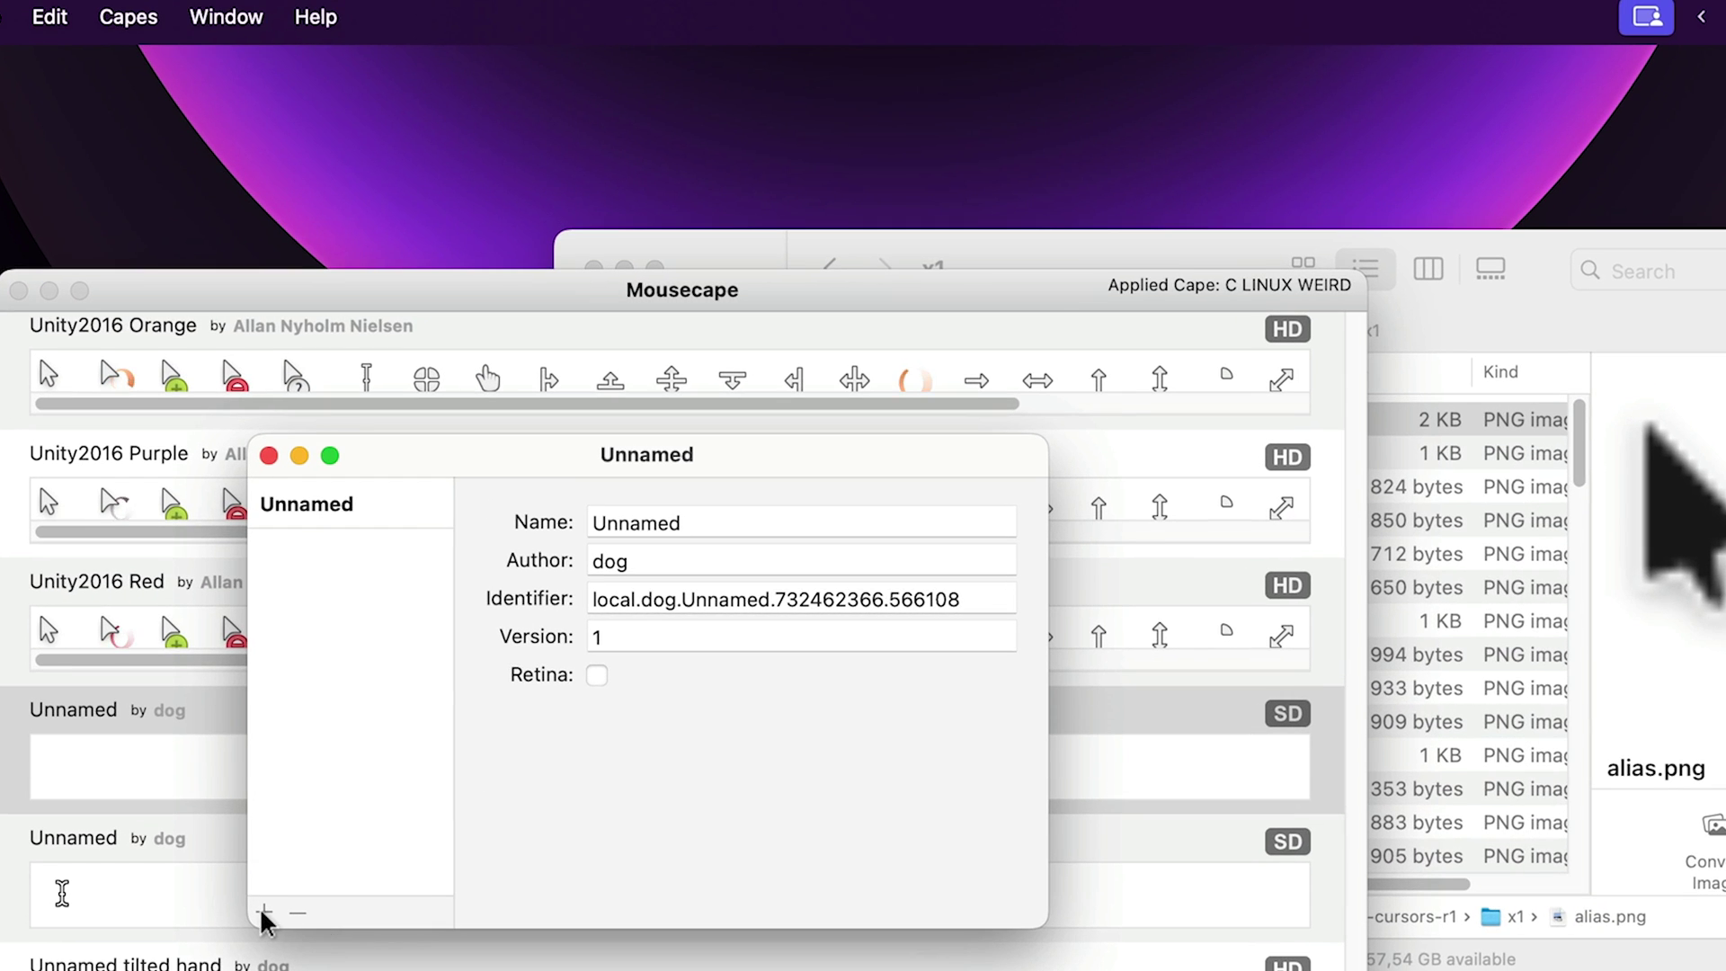
Step: Add a new cursor to the Unnamed cape and set its type to Arrow
left_click(318, 570)
left_click(697, 258)
scroll(692, 205, "up", 10)
left_click(683, 106)
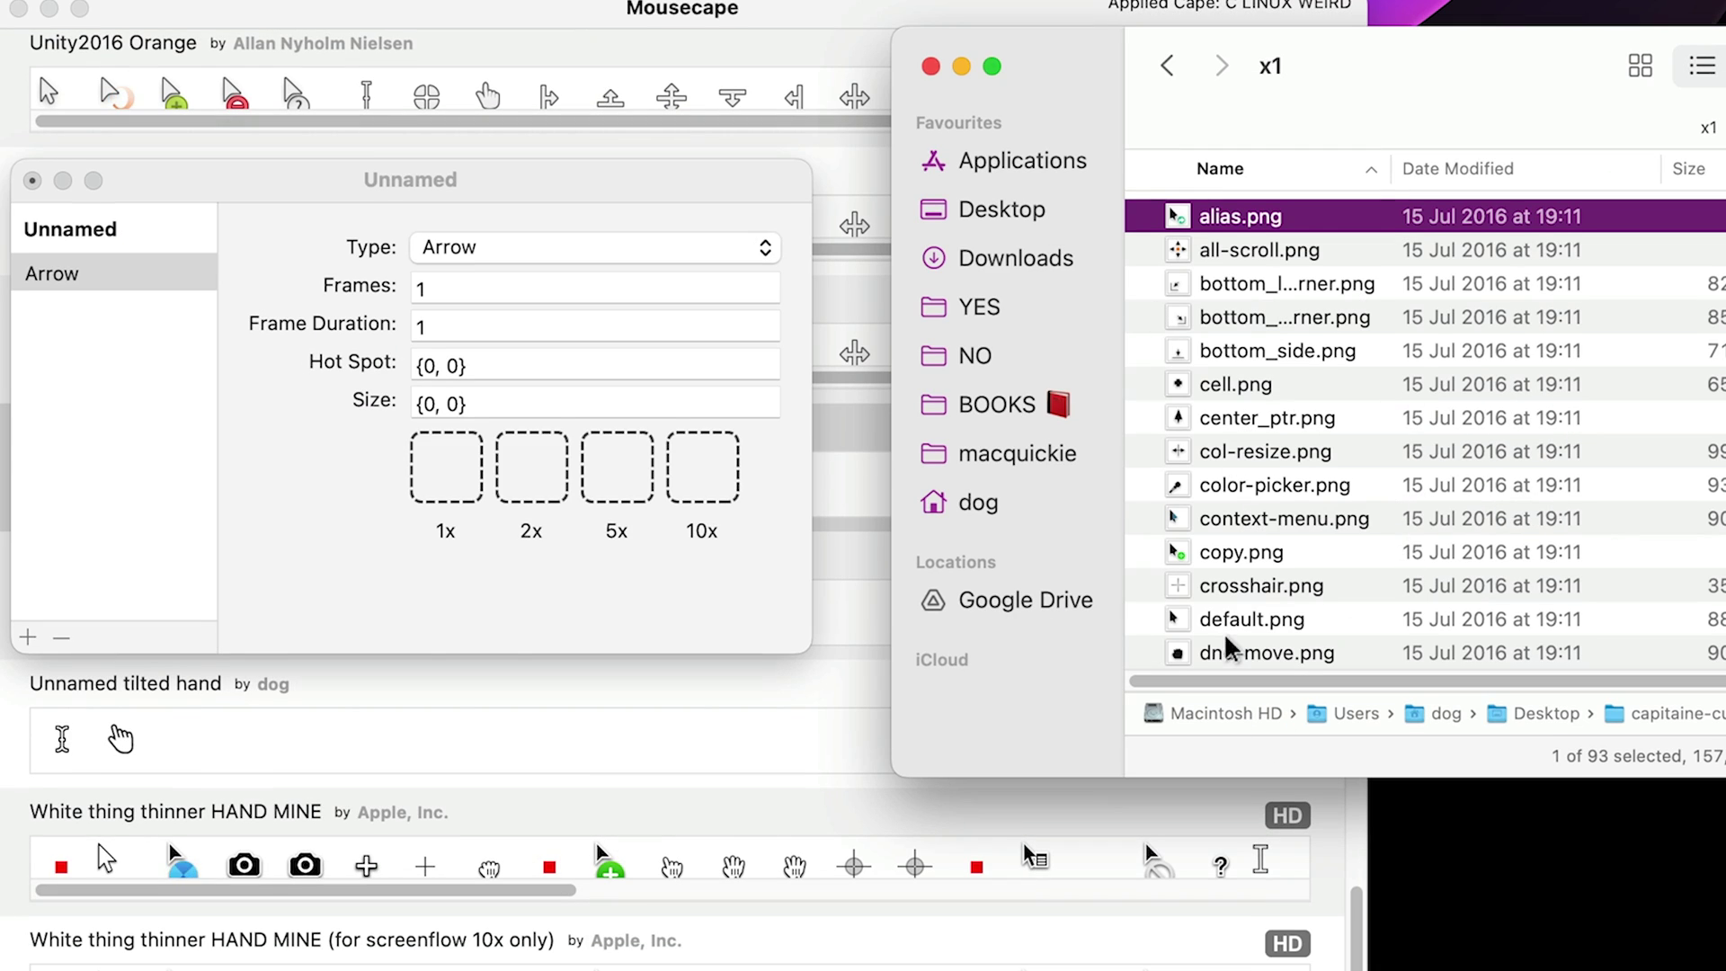
Step: Assign default.png from the x1 folder to the Arrow cursor's 1x image and default.png from the x2 folder to its 2x image
left_click(1227, 621)
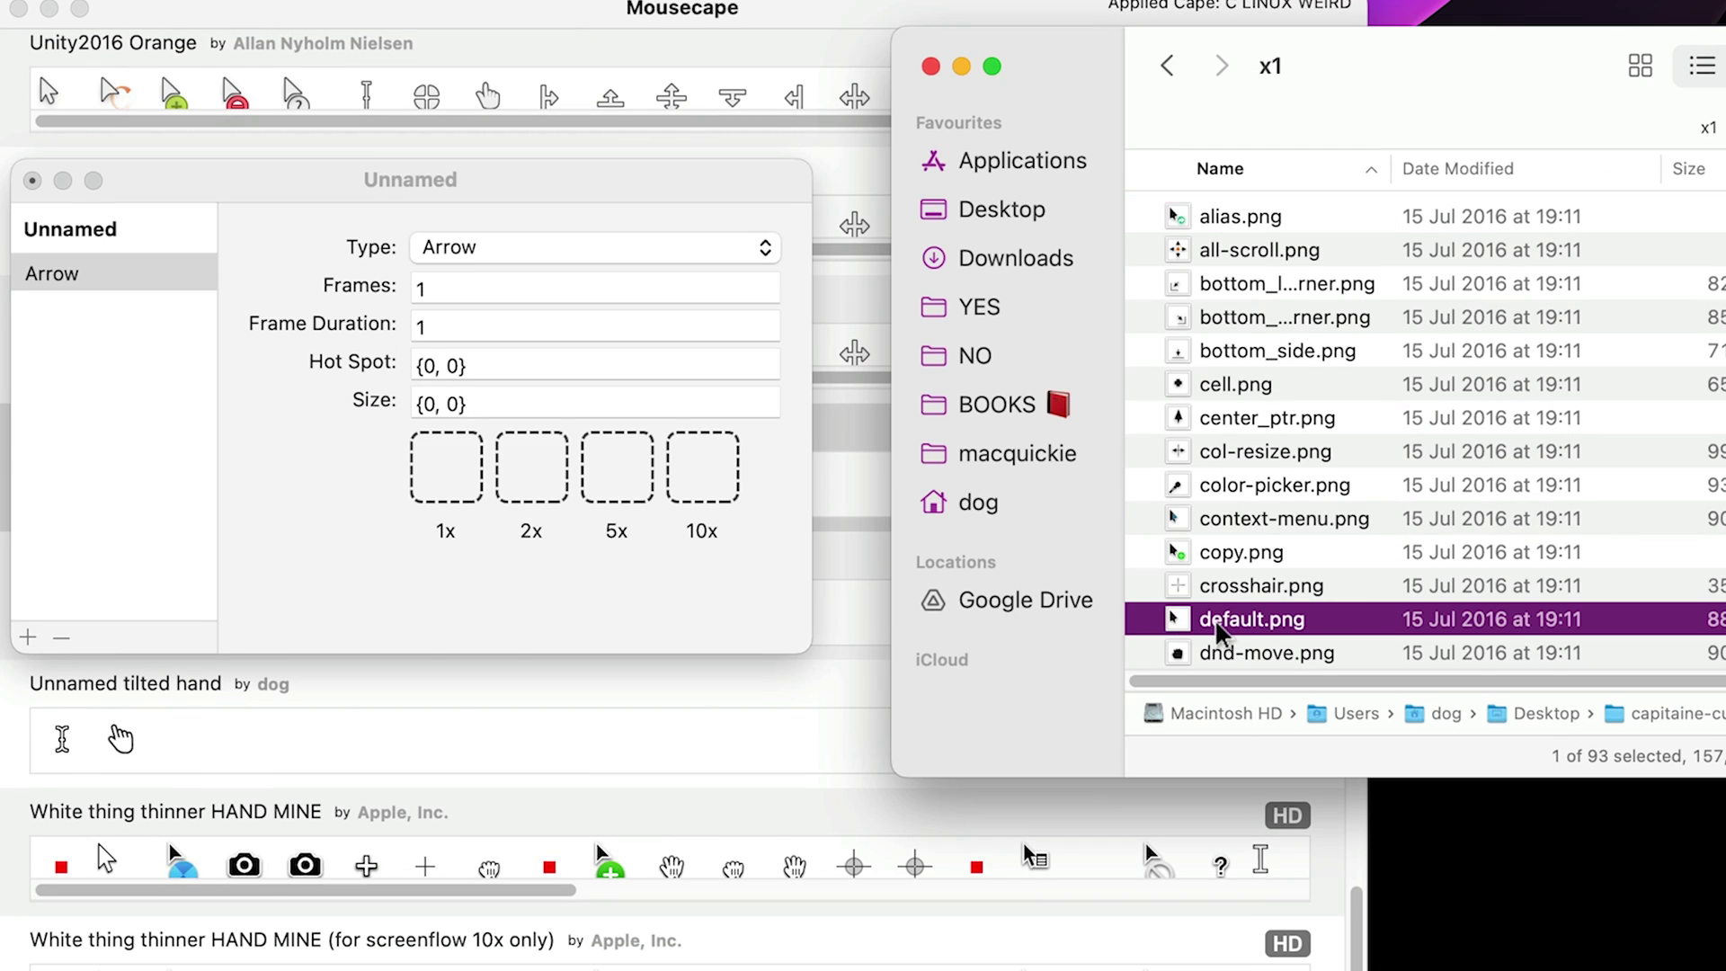
left_click_drag(1228, 622, 449, 486)
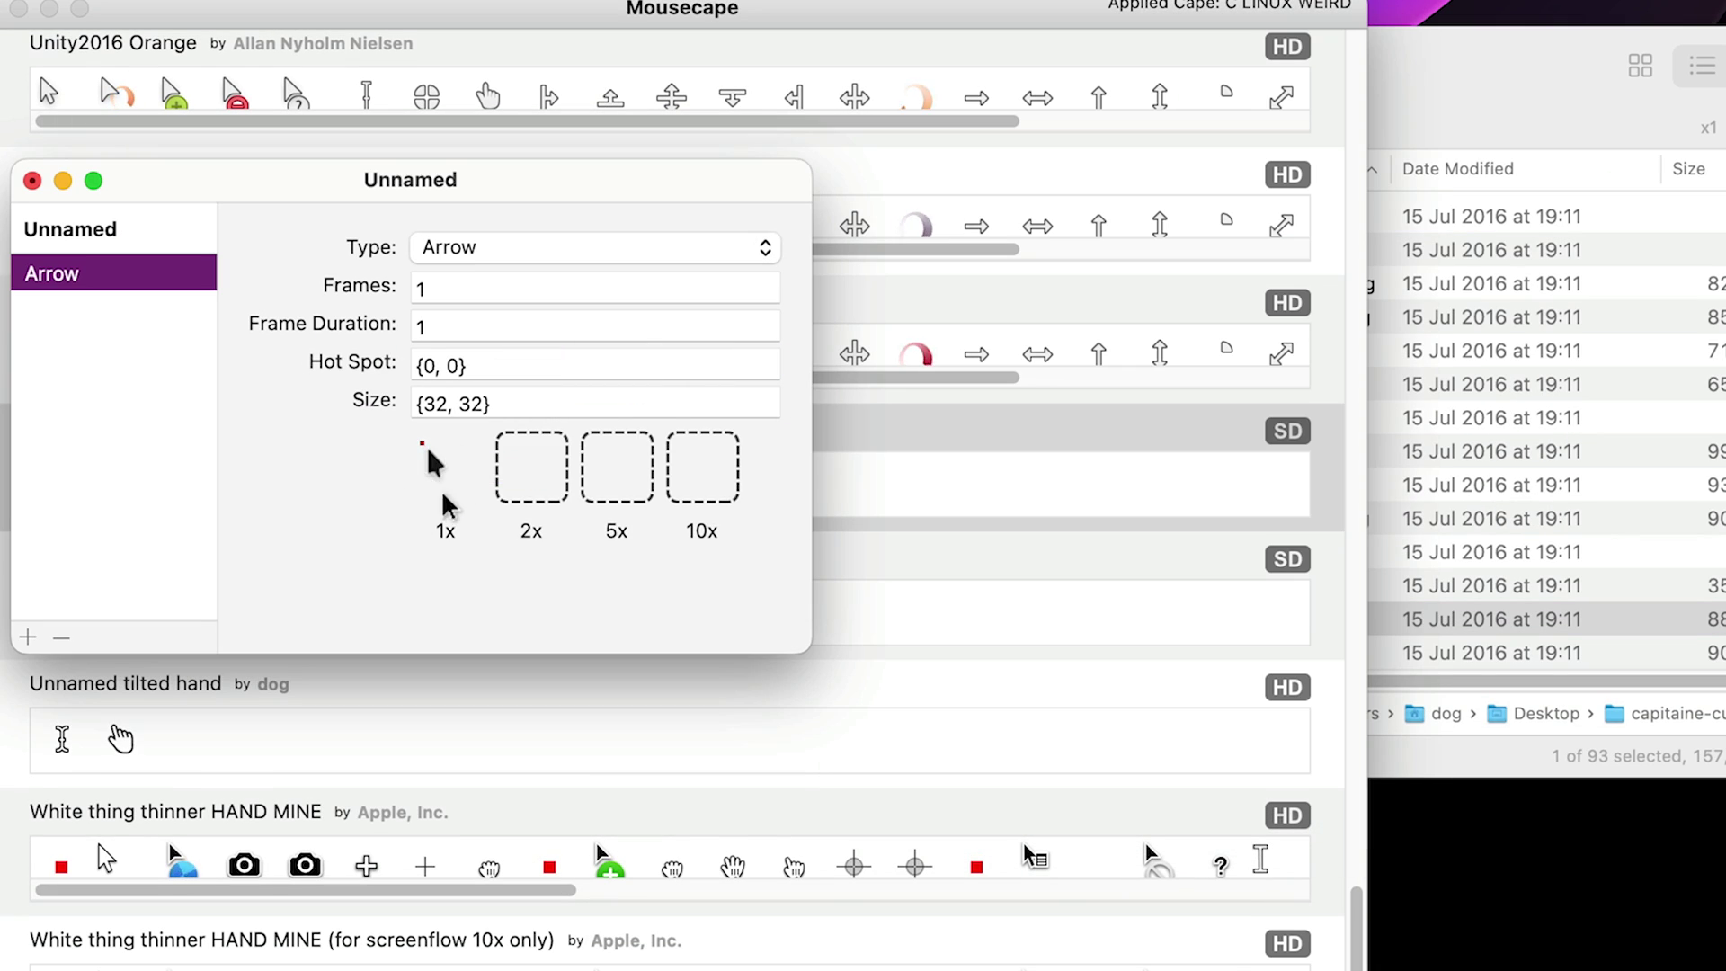
double_click(1213, 324)
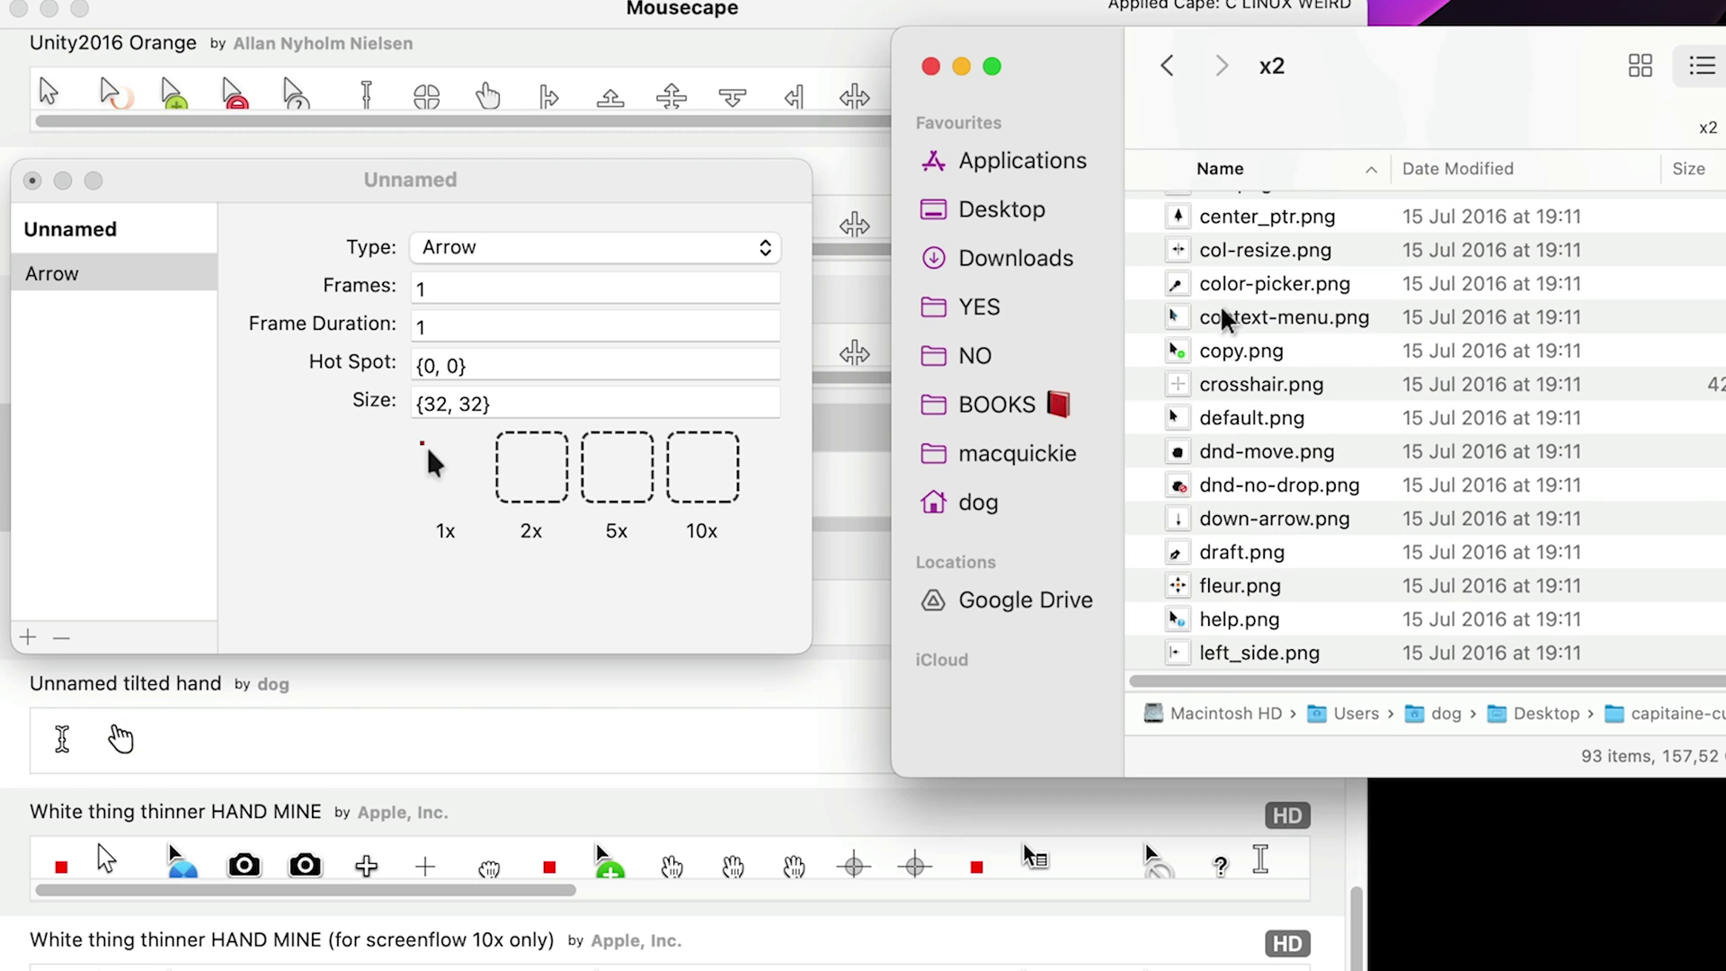
left_click_drag(1241, 422, 530, 520)
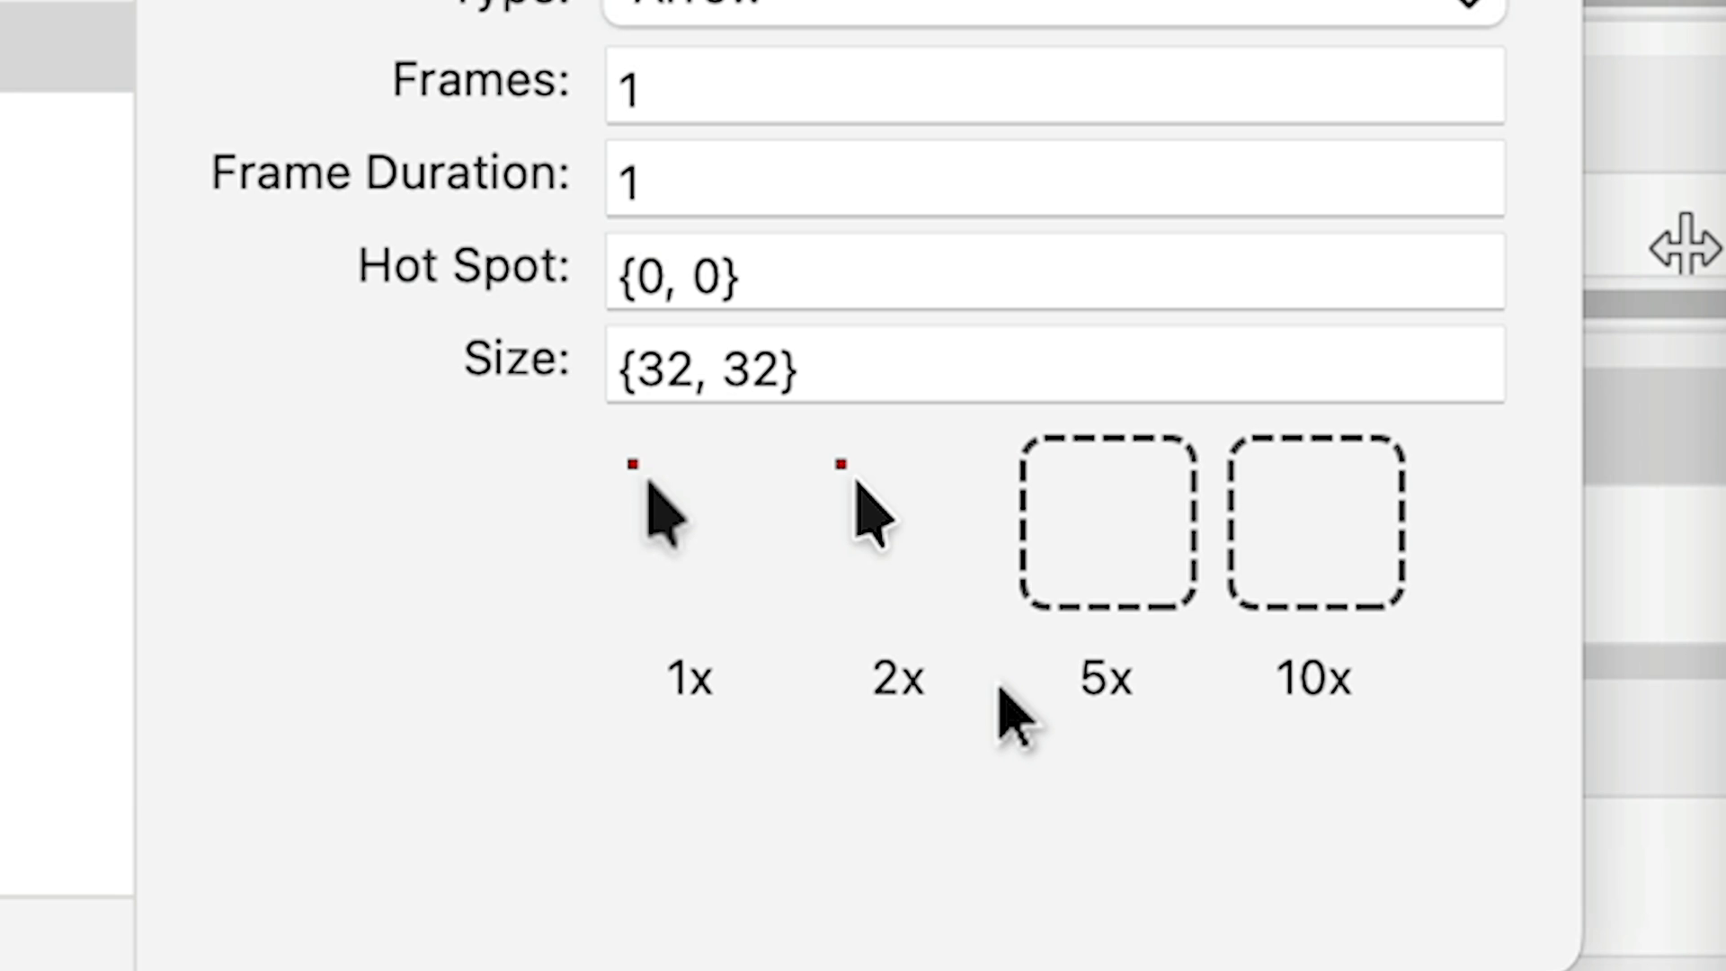
Step: Set the Arrow cursor's hot spot to {3, 4}
left_click(571, 533)
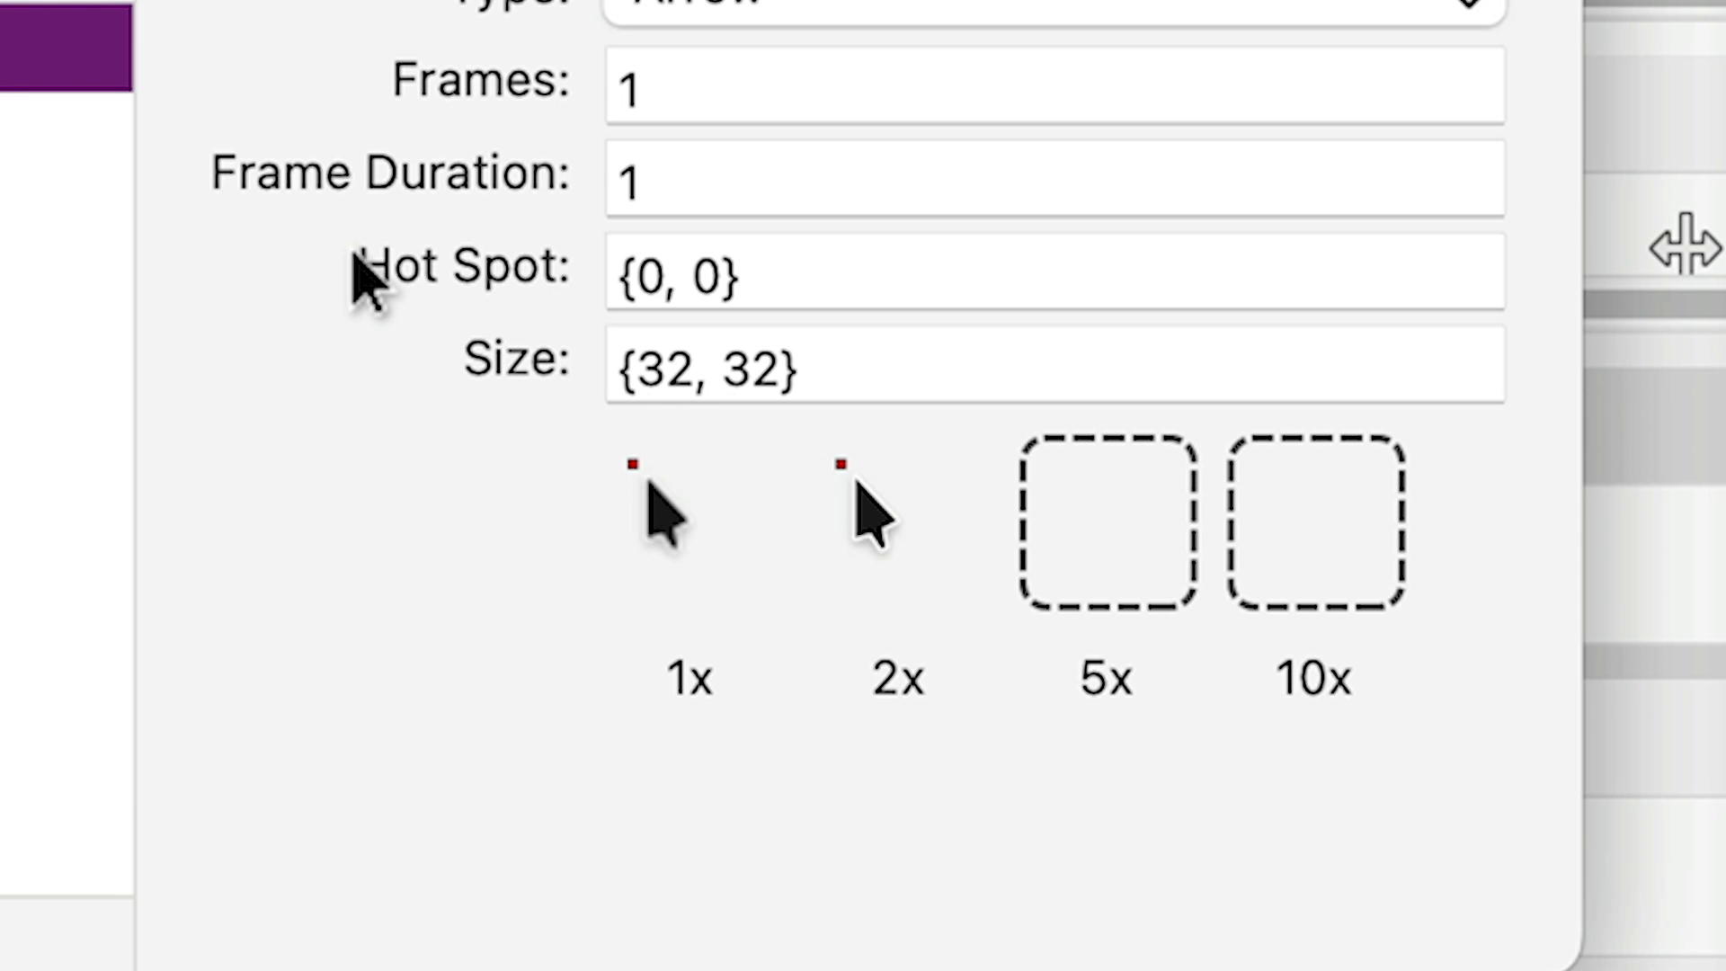
double_click(636, 277)
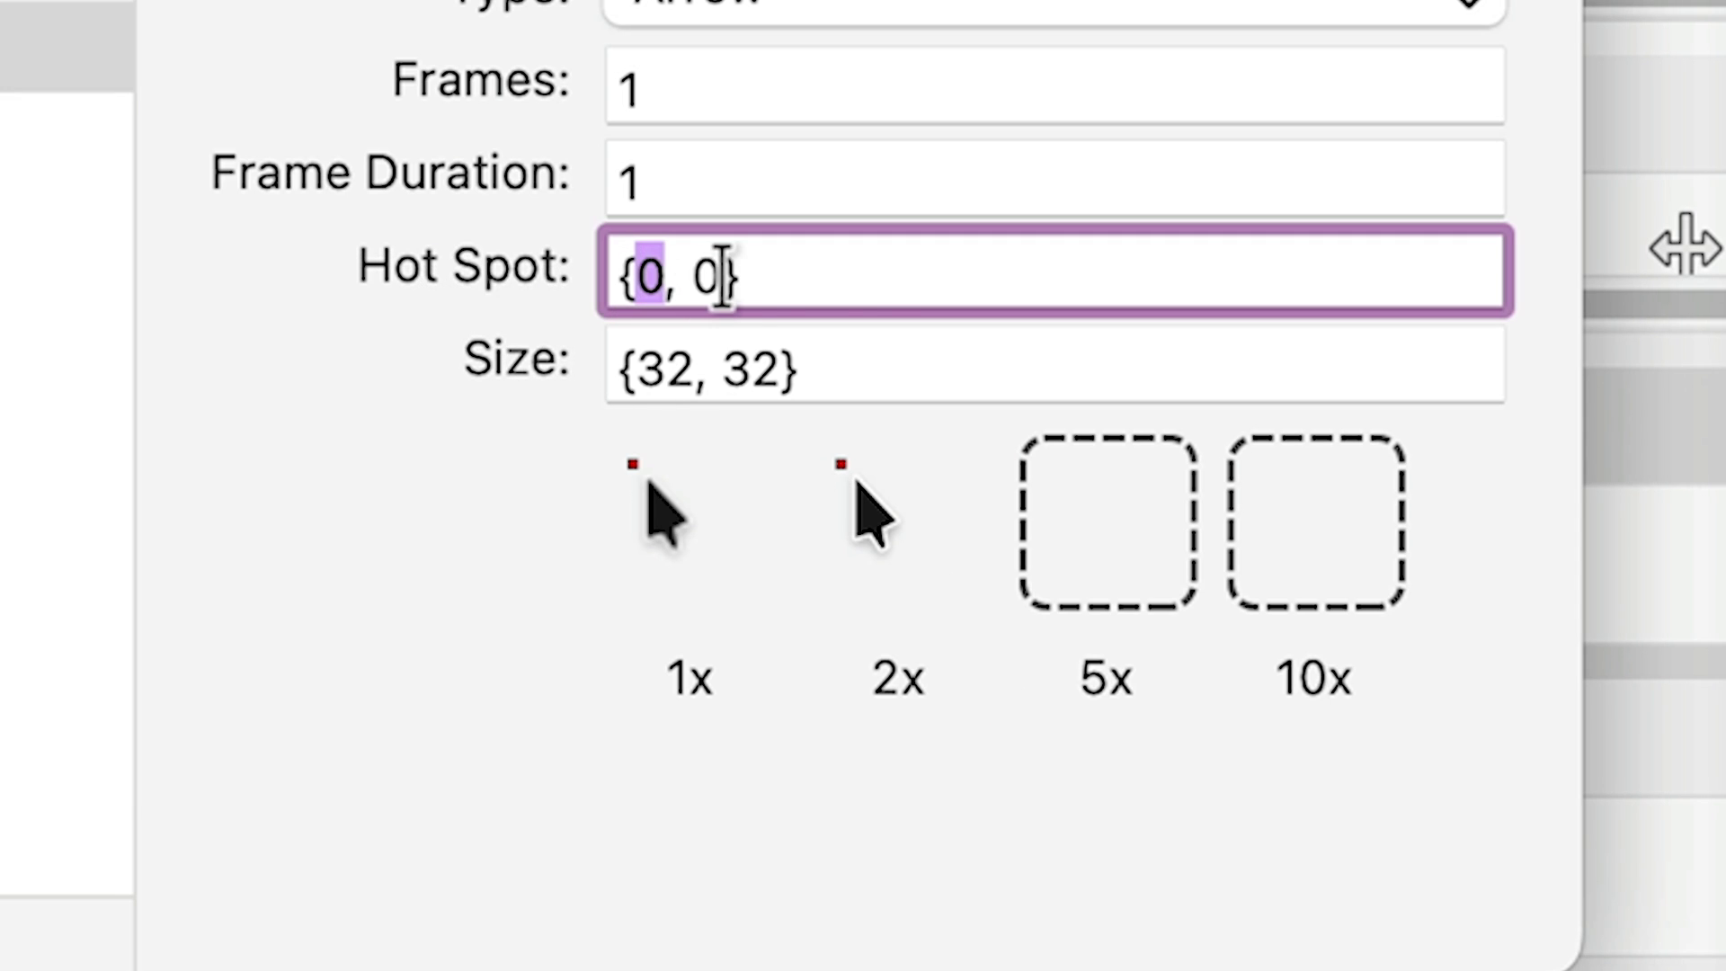
double_click(706, 275)
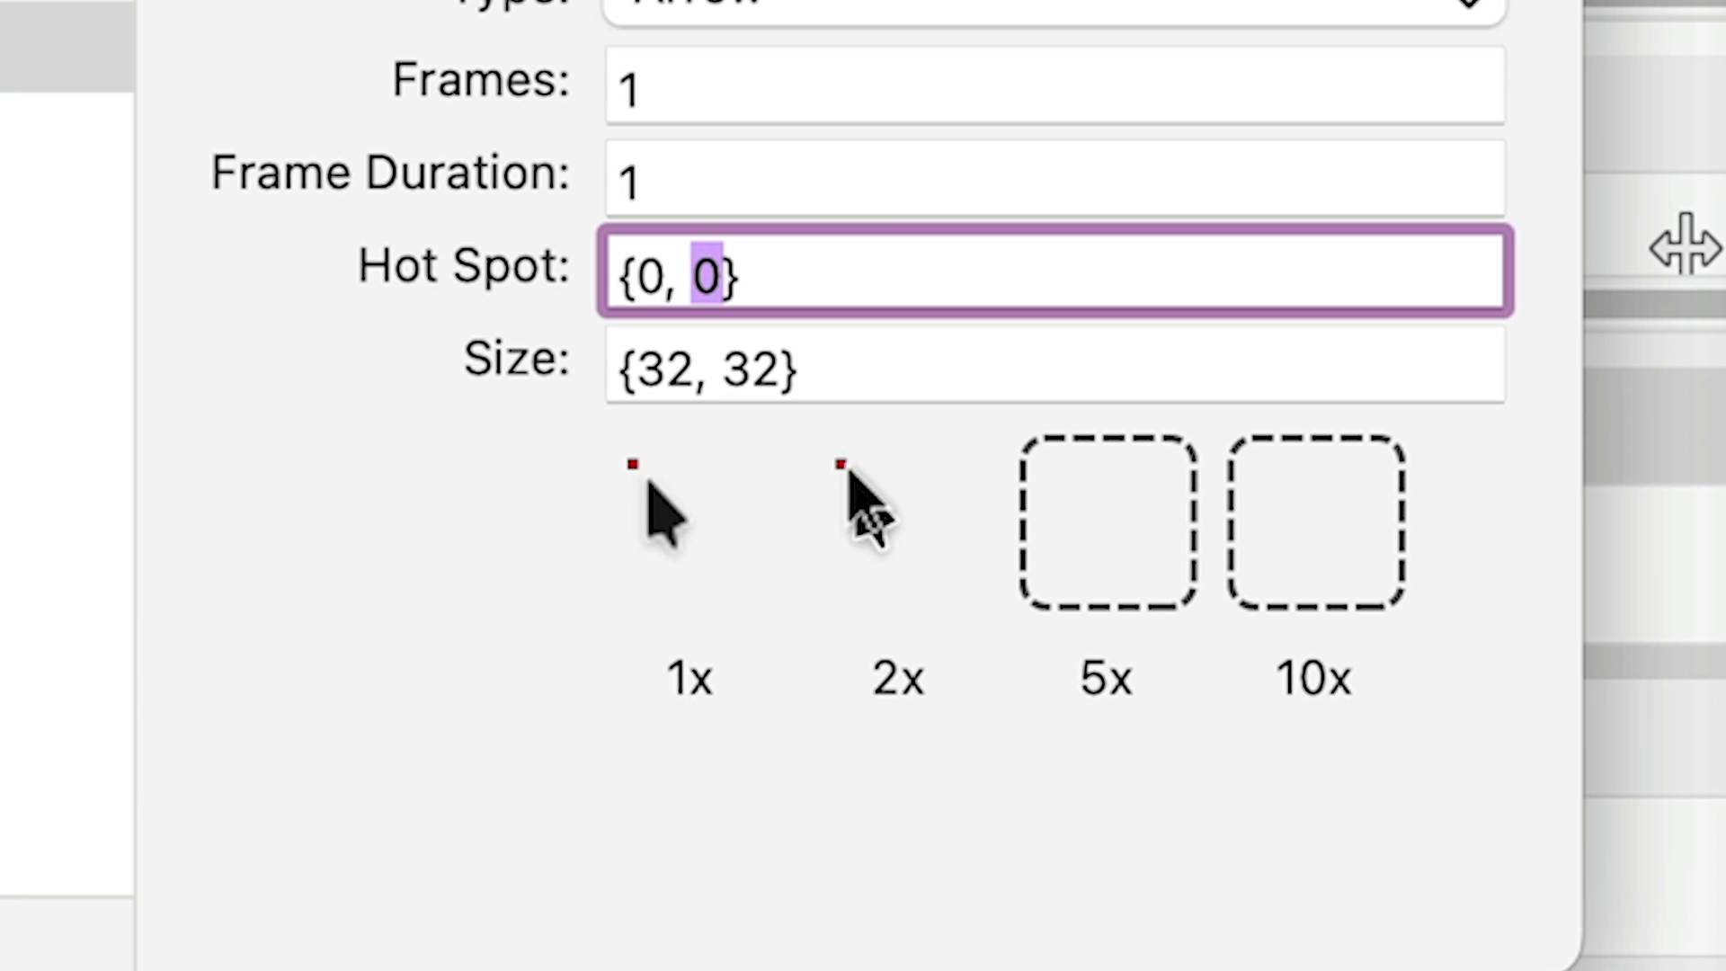
double_click(649, 275)
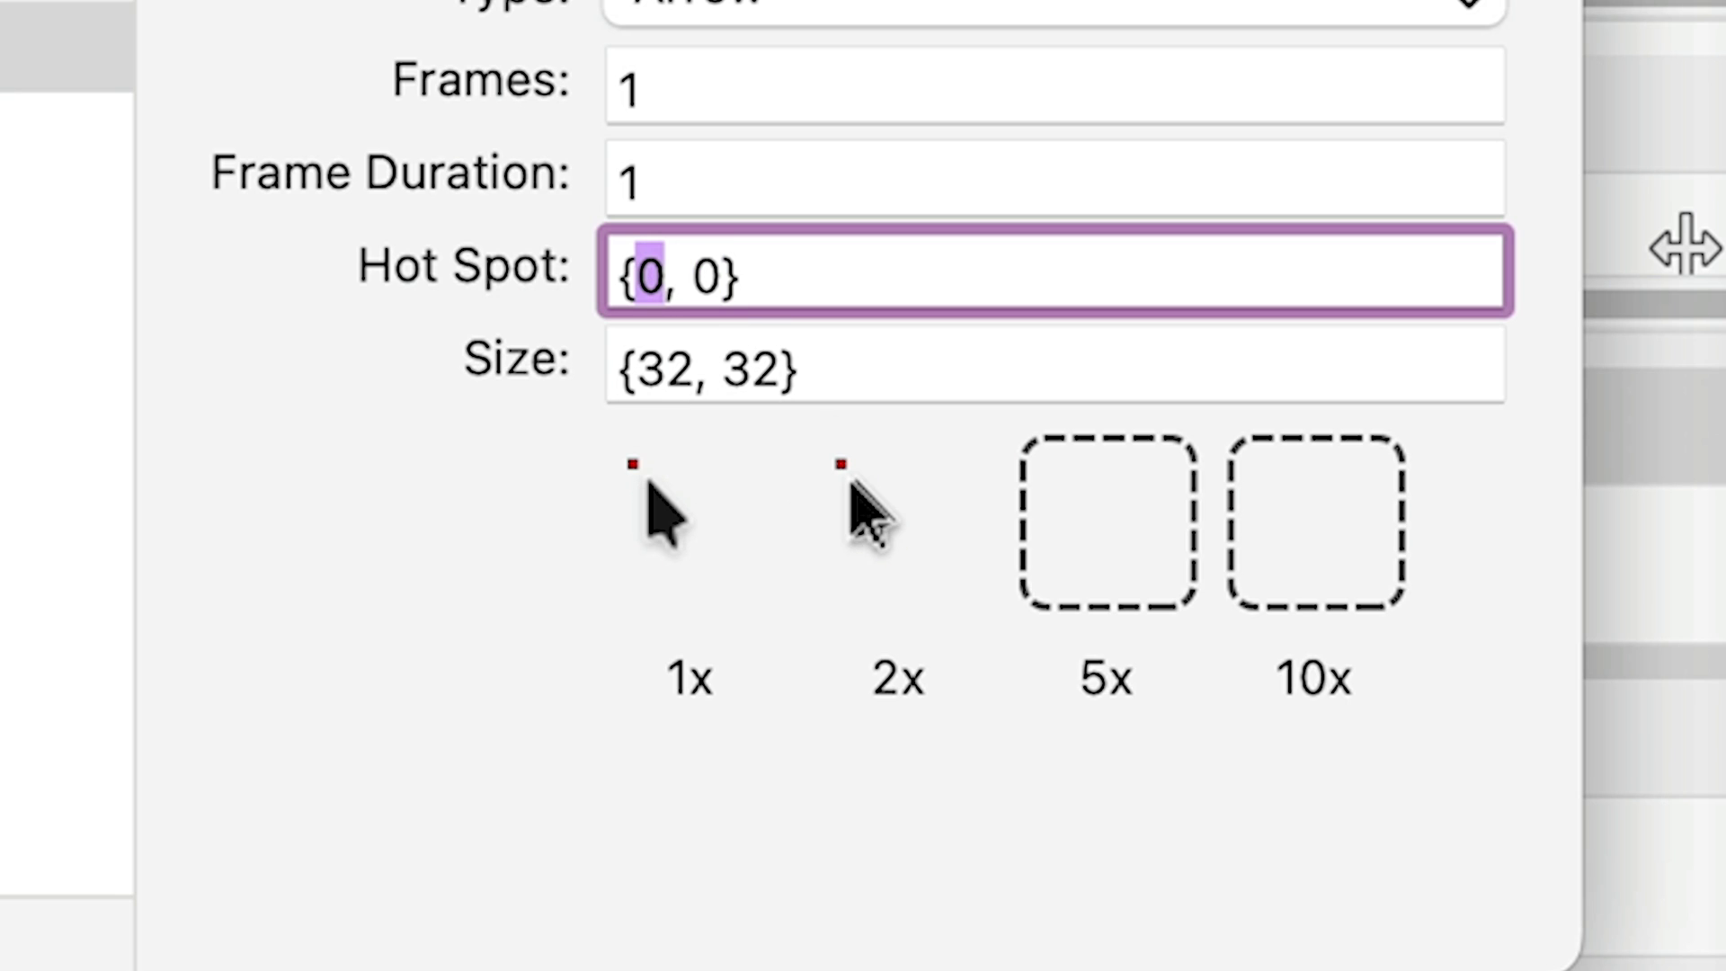
double_click(707, 281)
double_click(654, 275)
type("3")
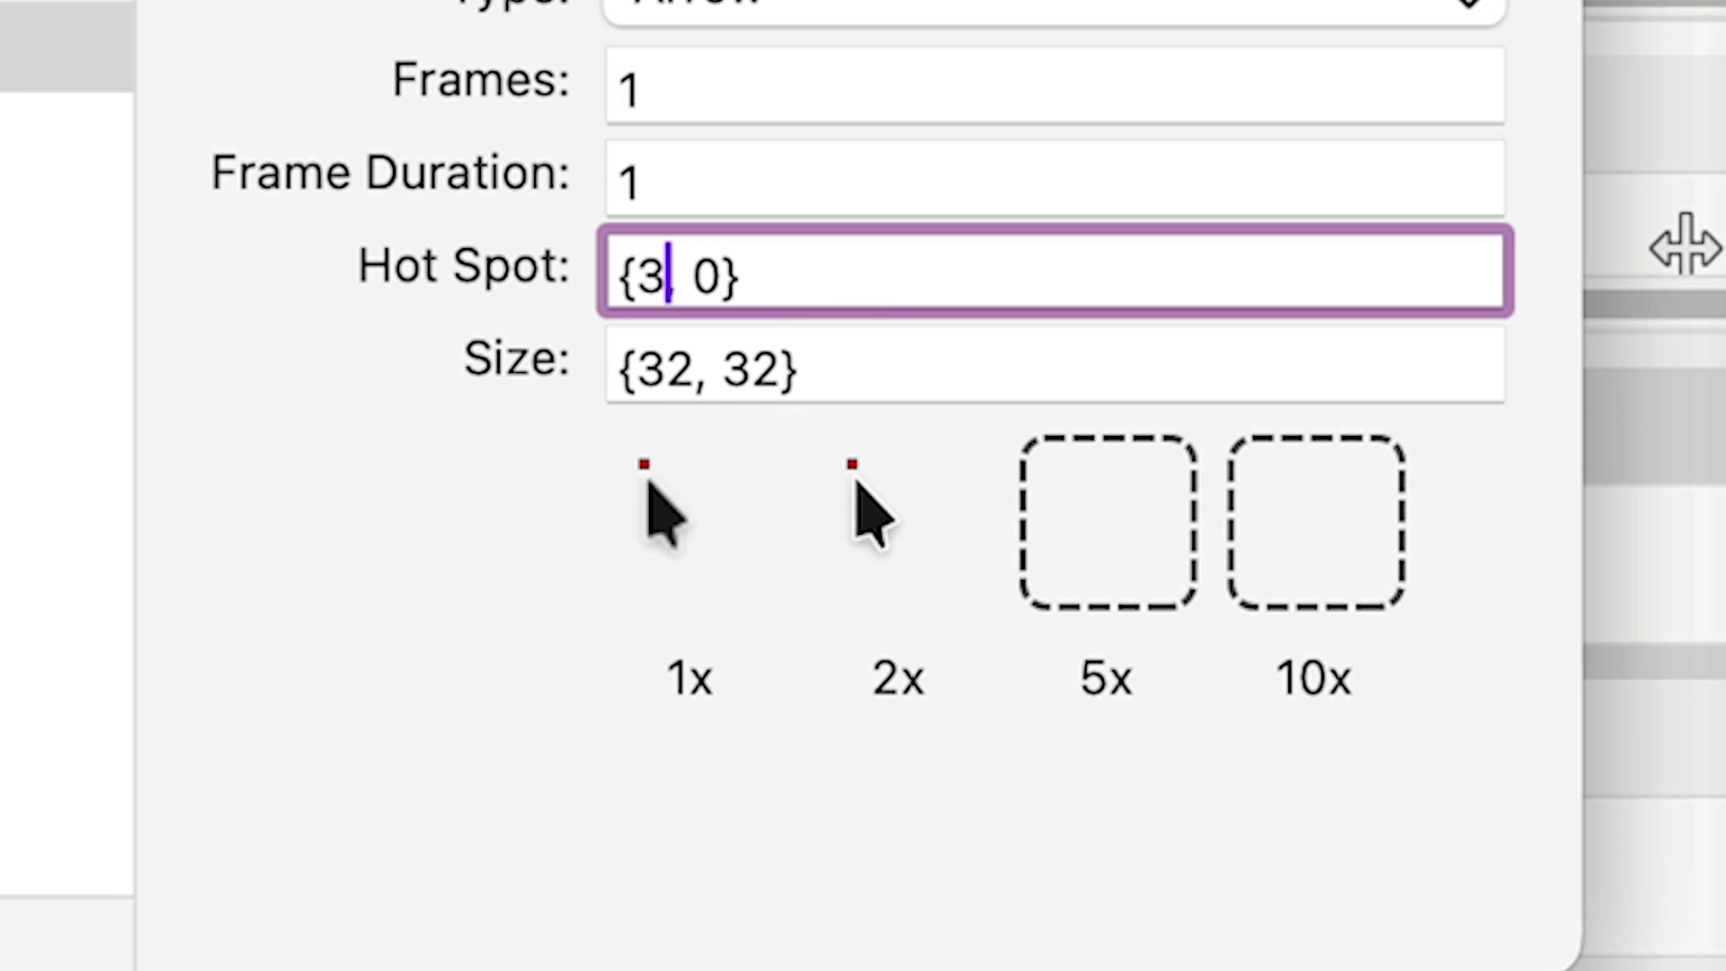
key("Right")
key("Right")
key("Right")
key("BackSpace")
type("4")
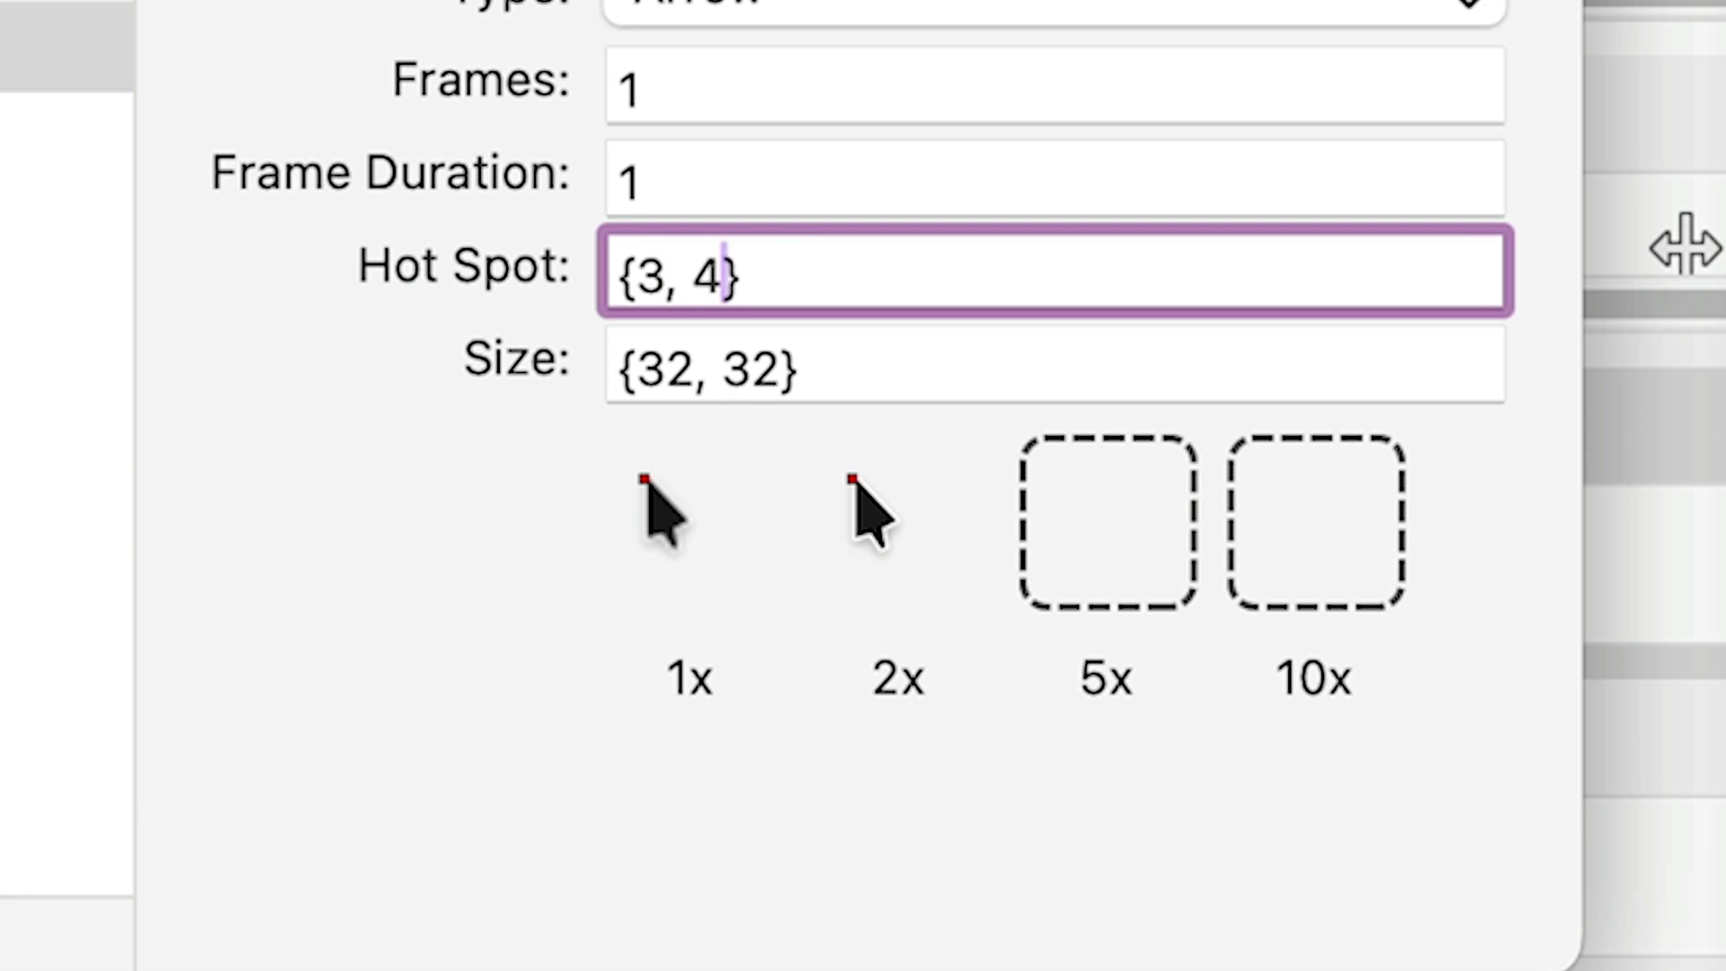
Step: Change the first coordinate of the Arrow cursor's hot spot to 4
key("Left")
key("Left")
key("Left")
key("BackSpace")
type("4")
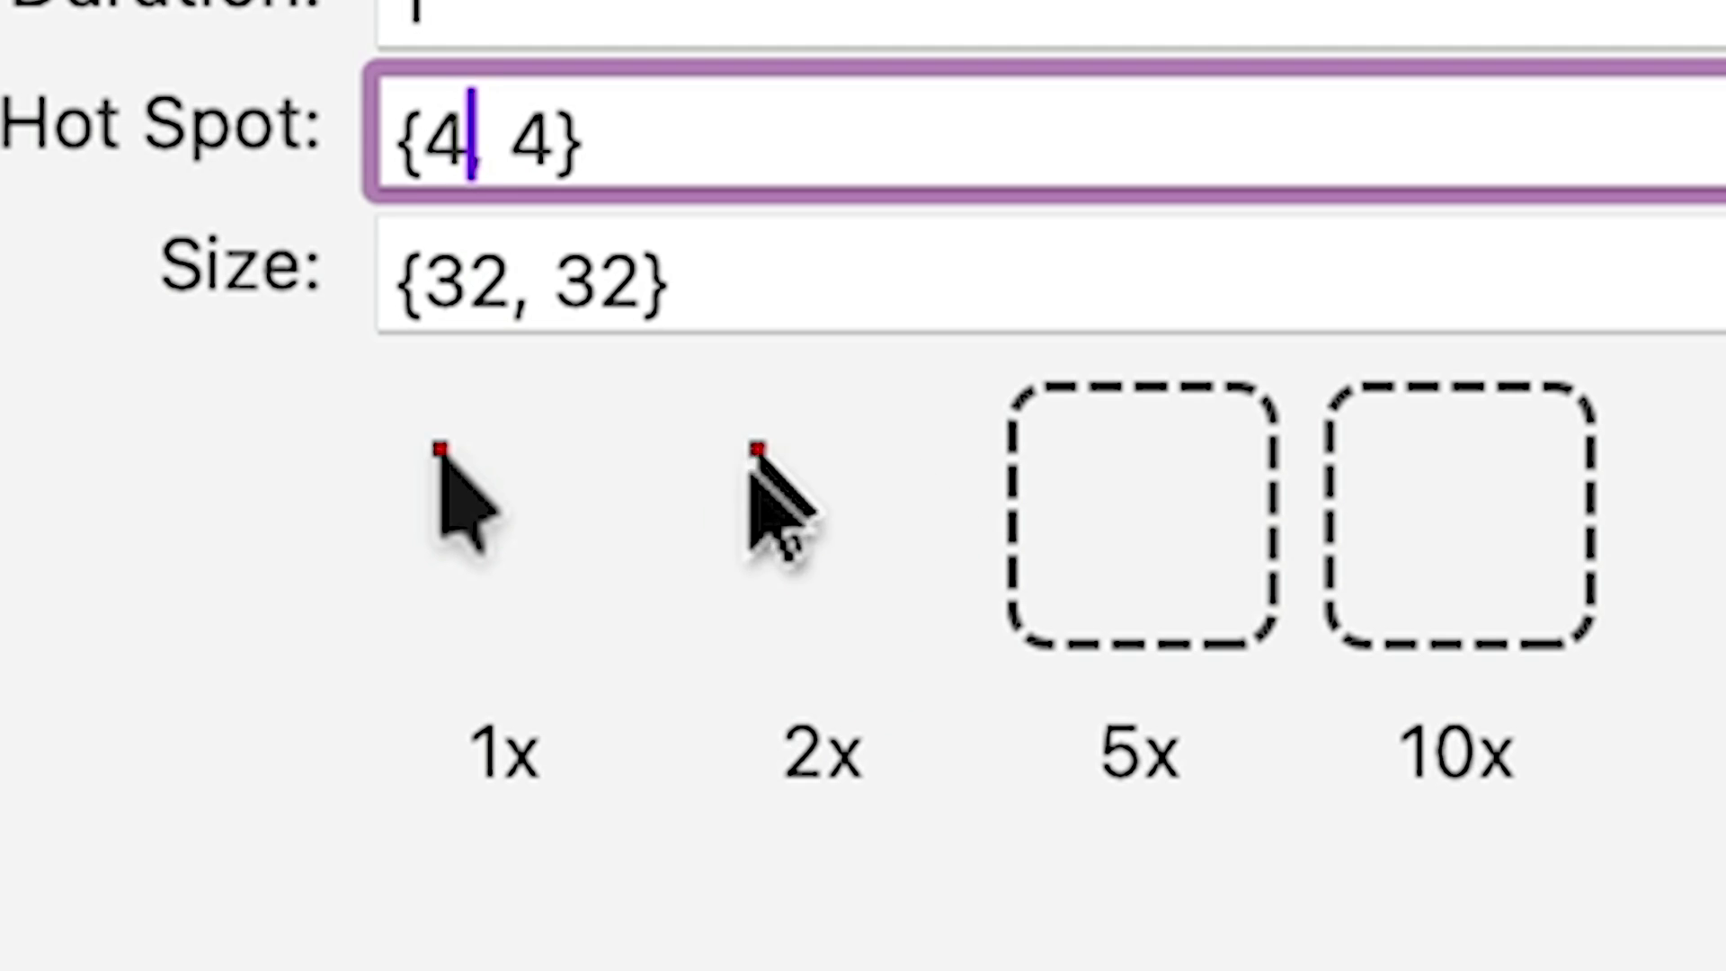
left_click(819, 275)
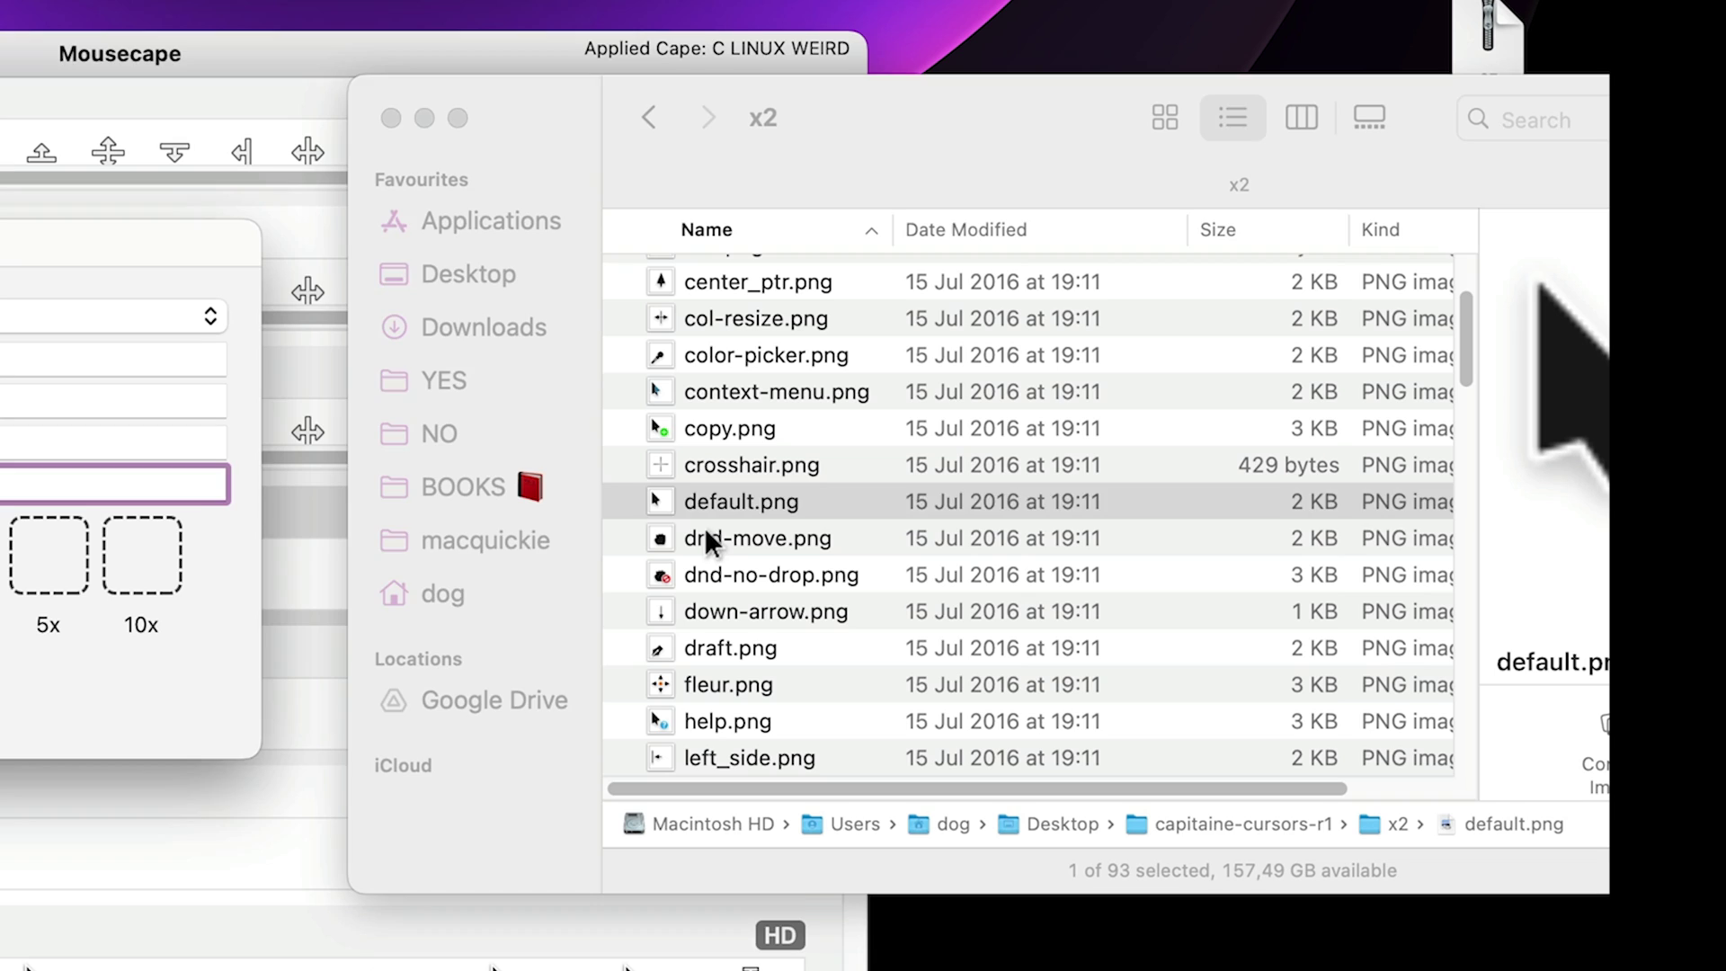
Step: Preview default.png in the x2 folder and close the preview
left_click(706, 501)
key("space")
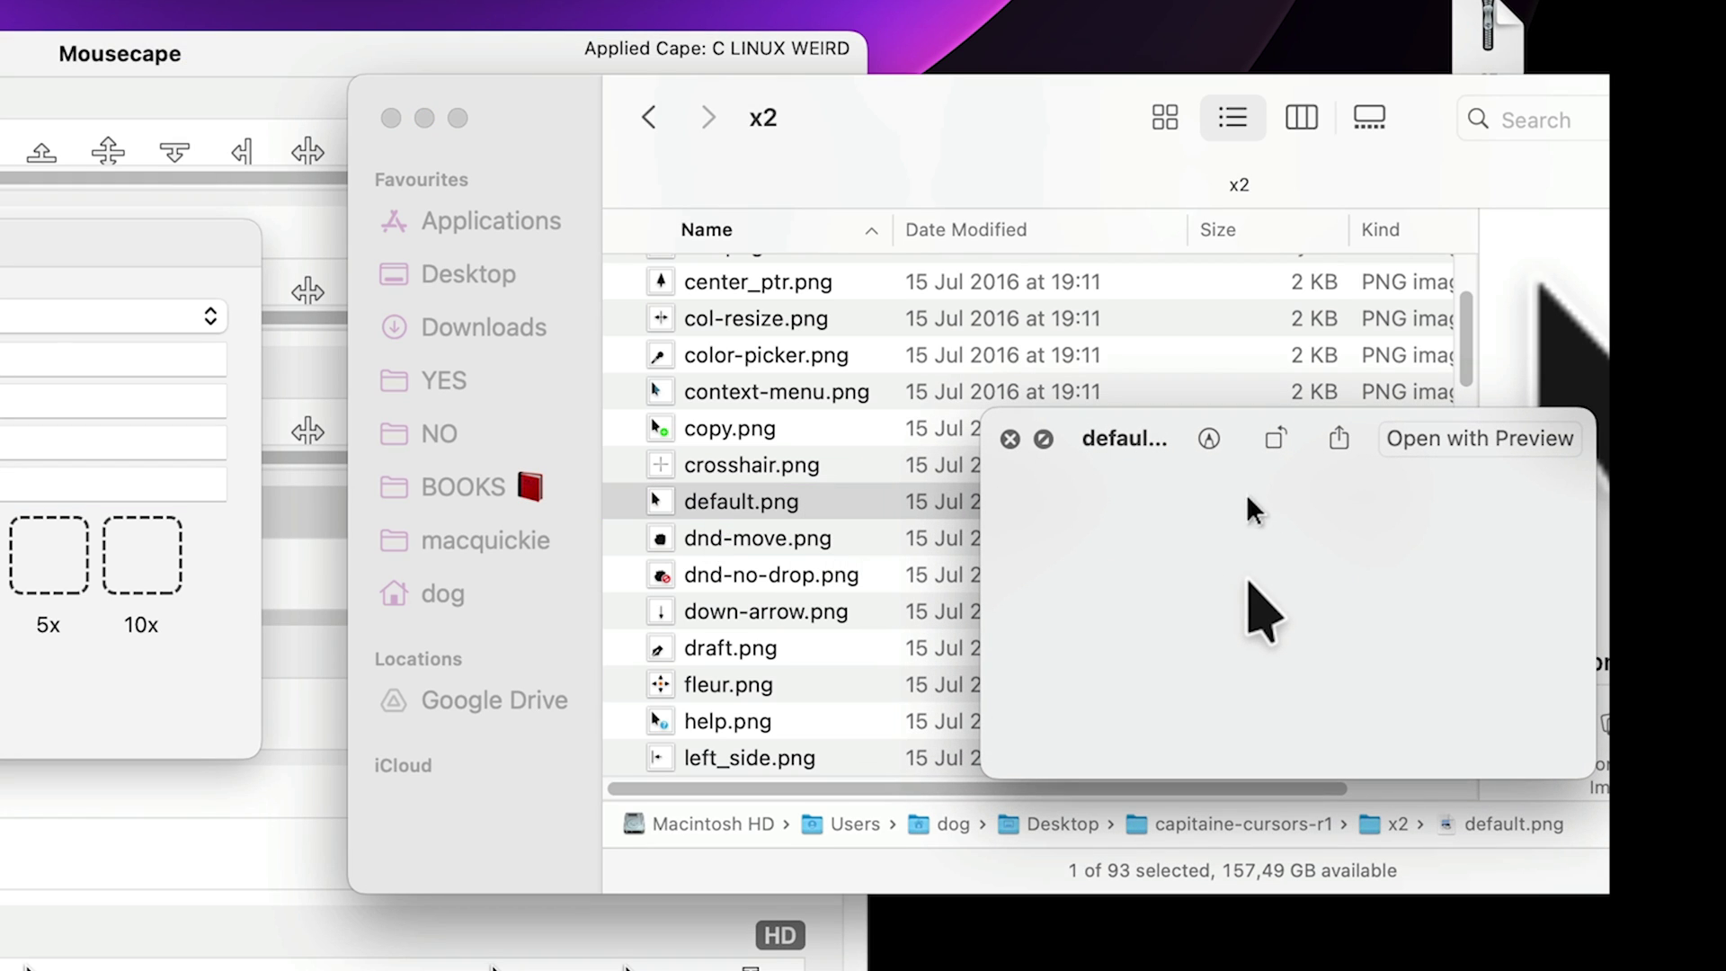
left_click(1021, 432)
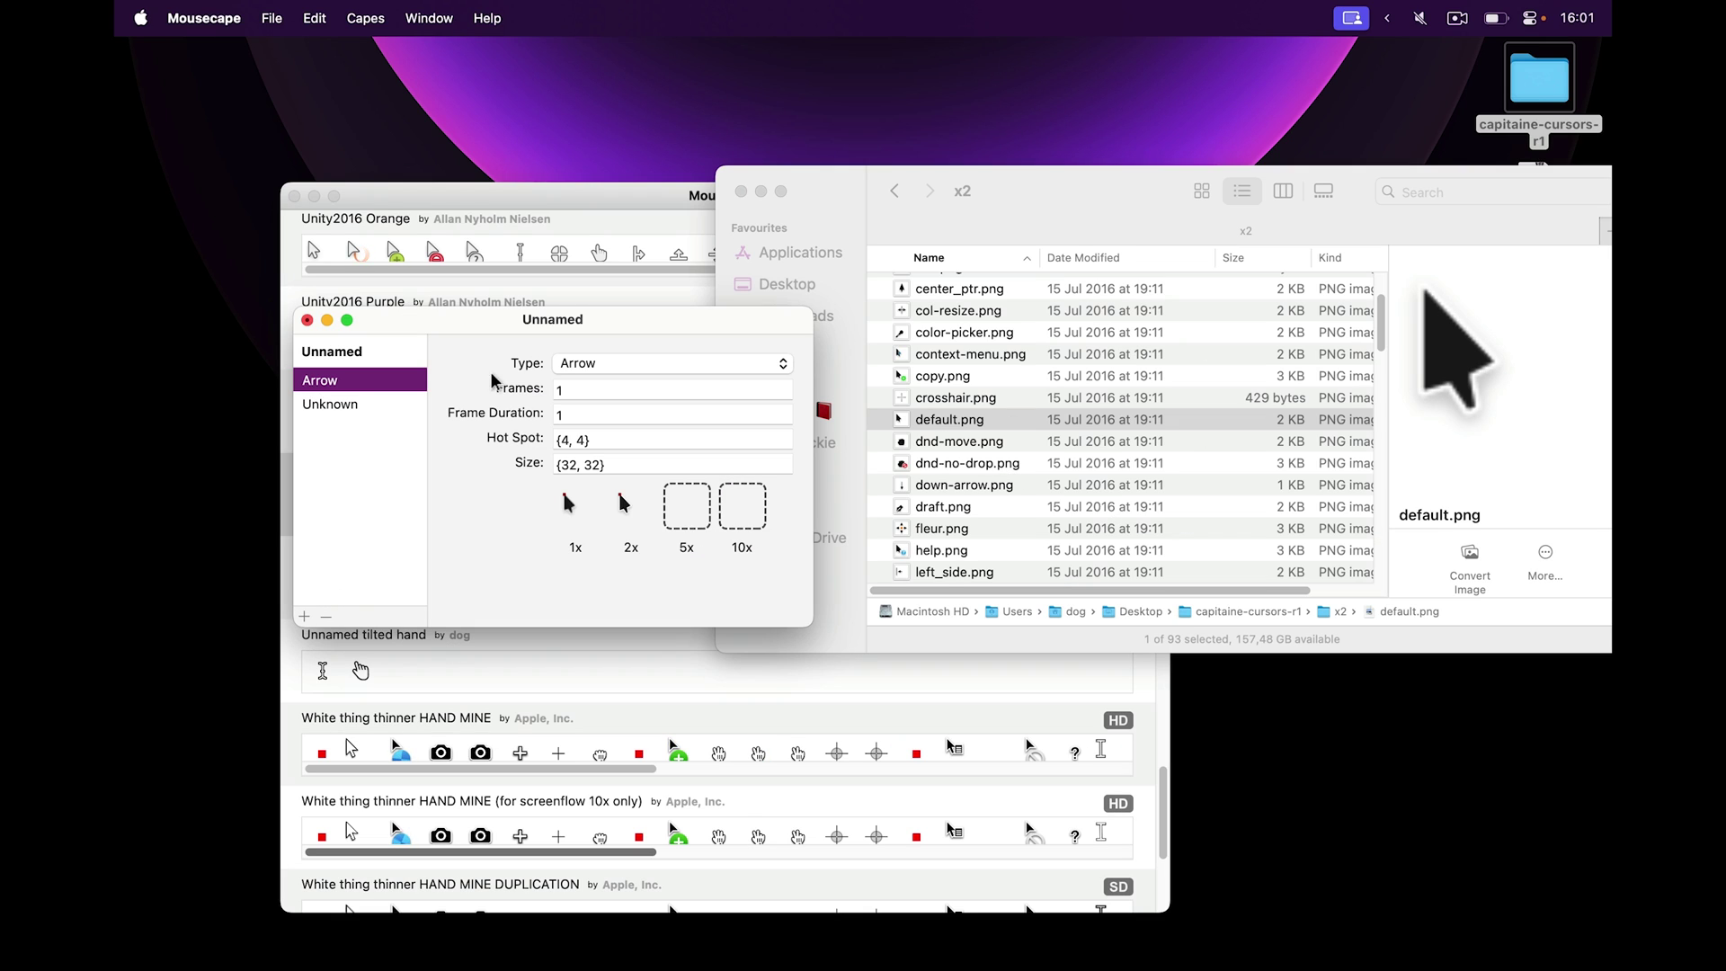
left_click(347, 414)
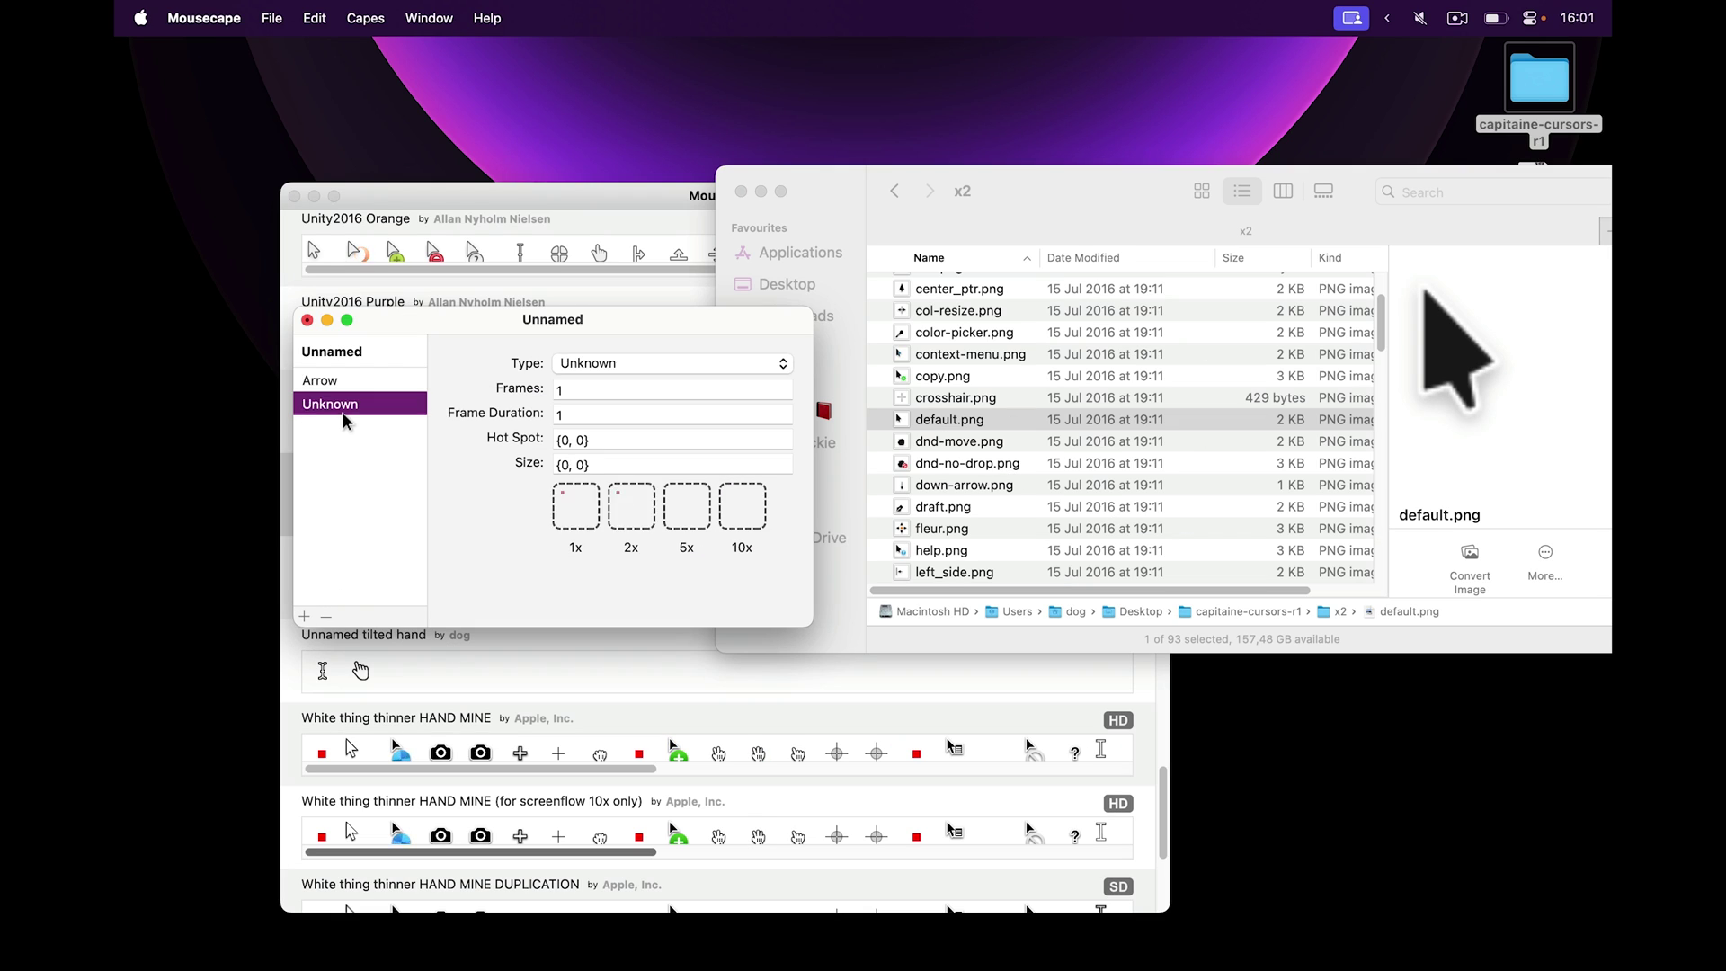
left_click(583, 365)
left_click(1090, 344)
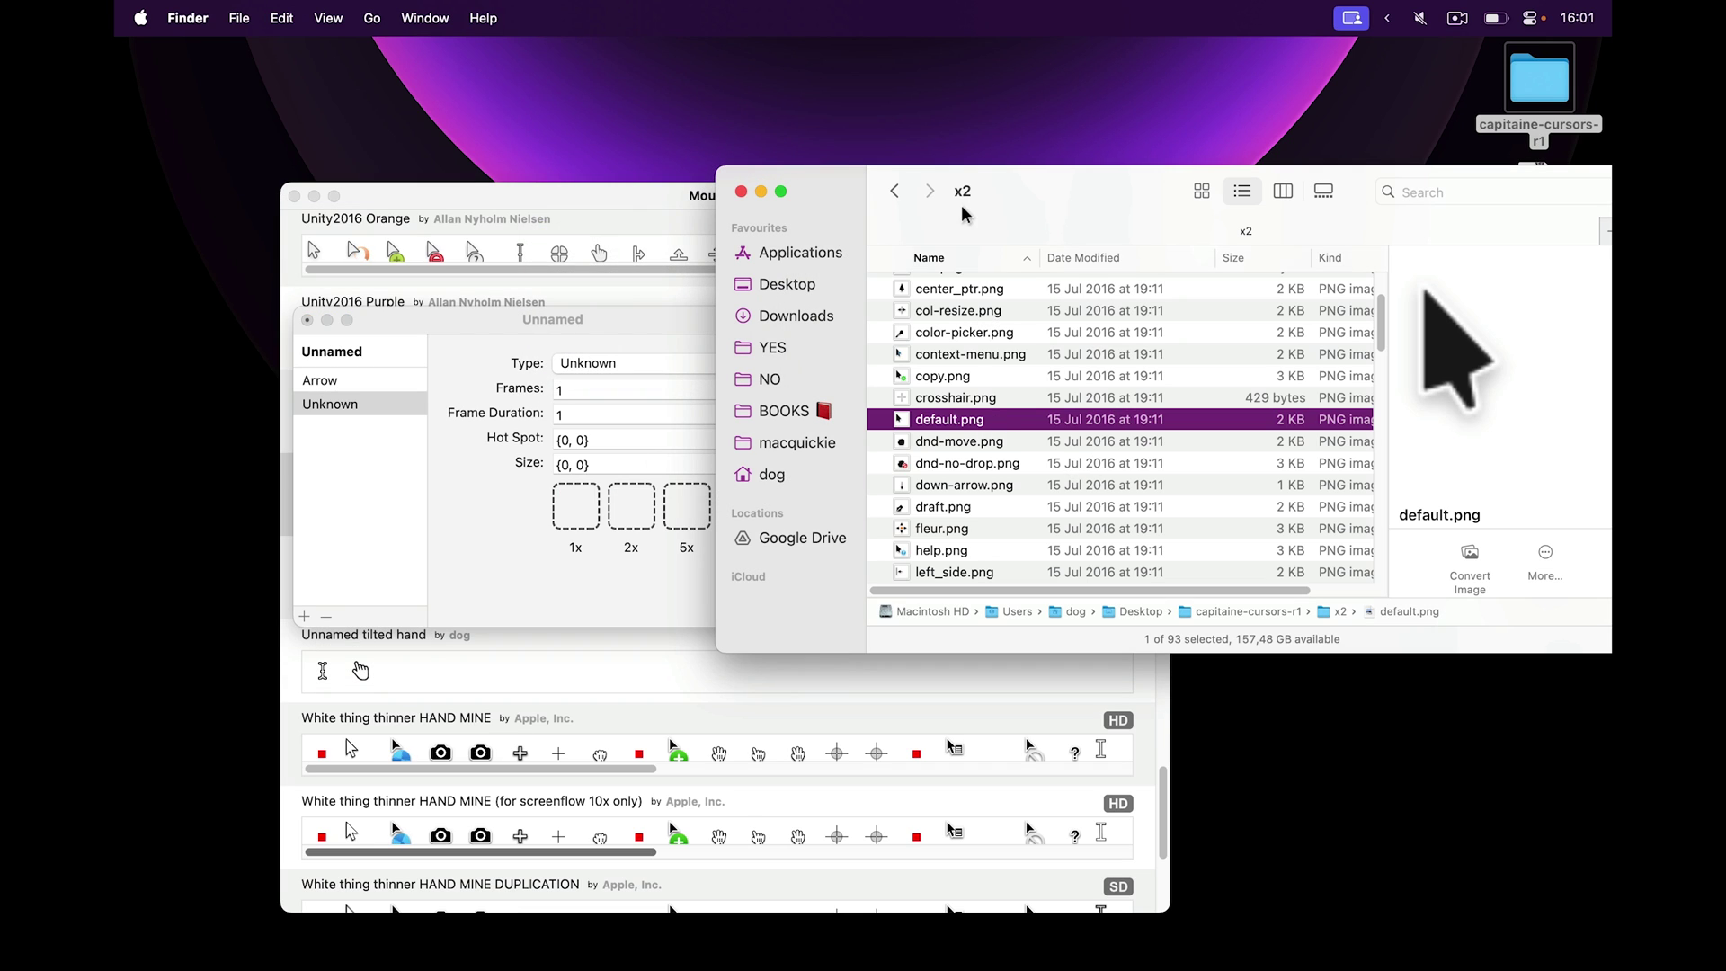
left_click(384, 572)
right_click(374, 403)
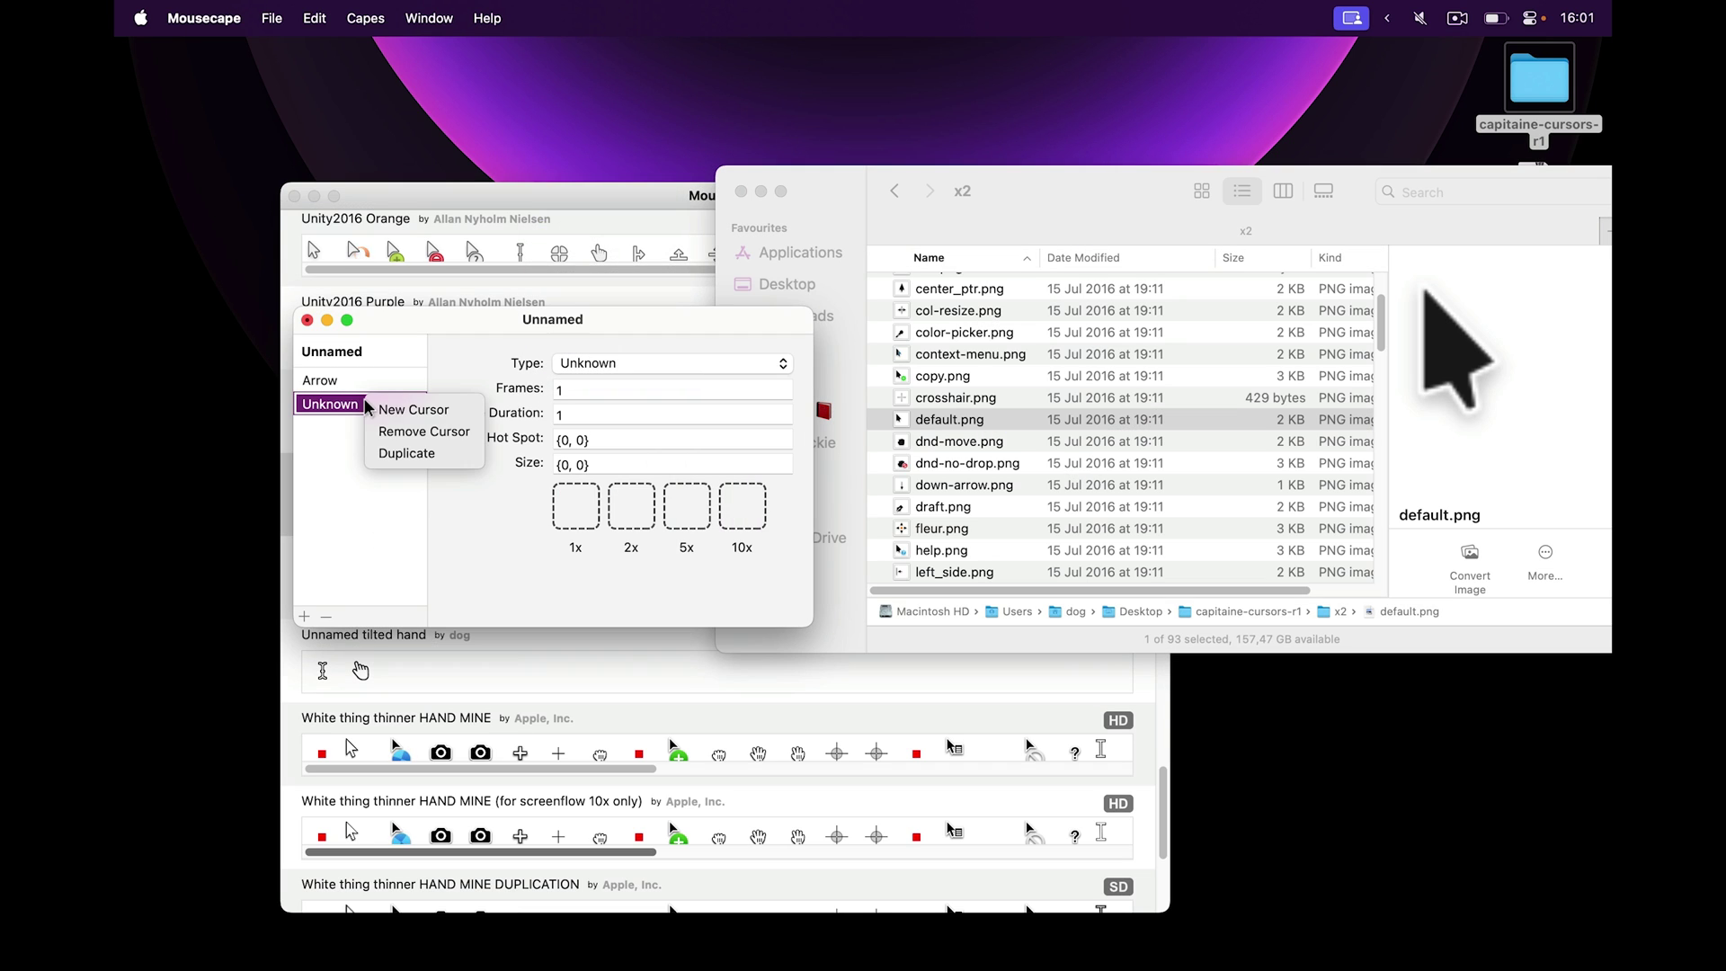
left_click(427, 430)
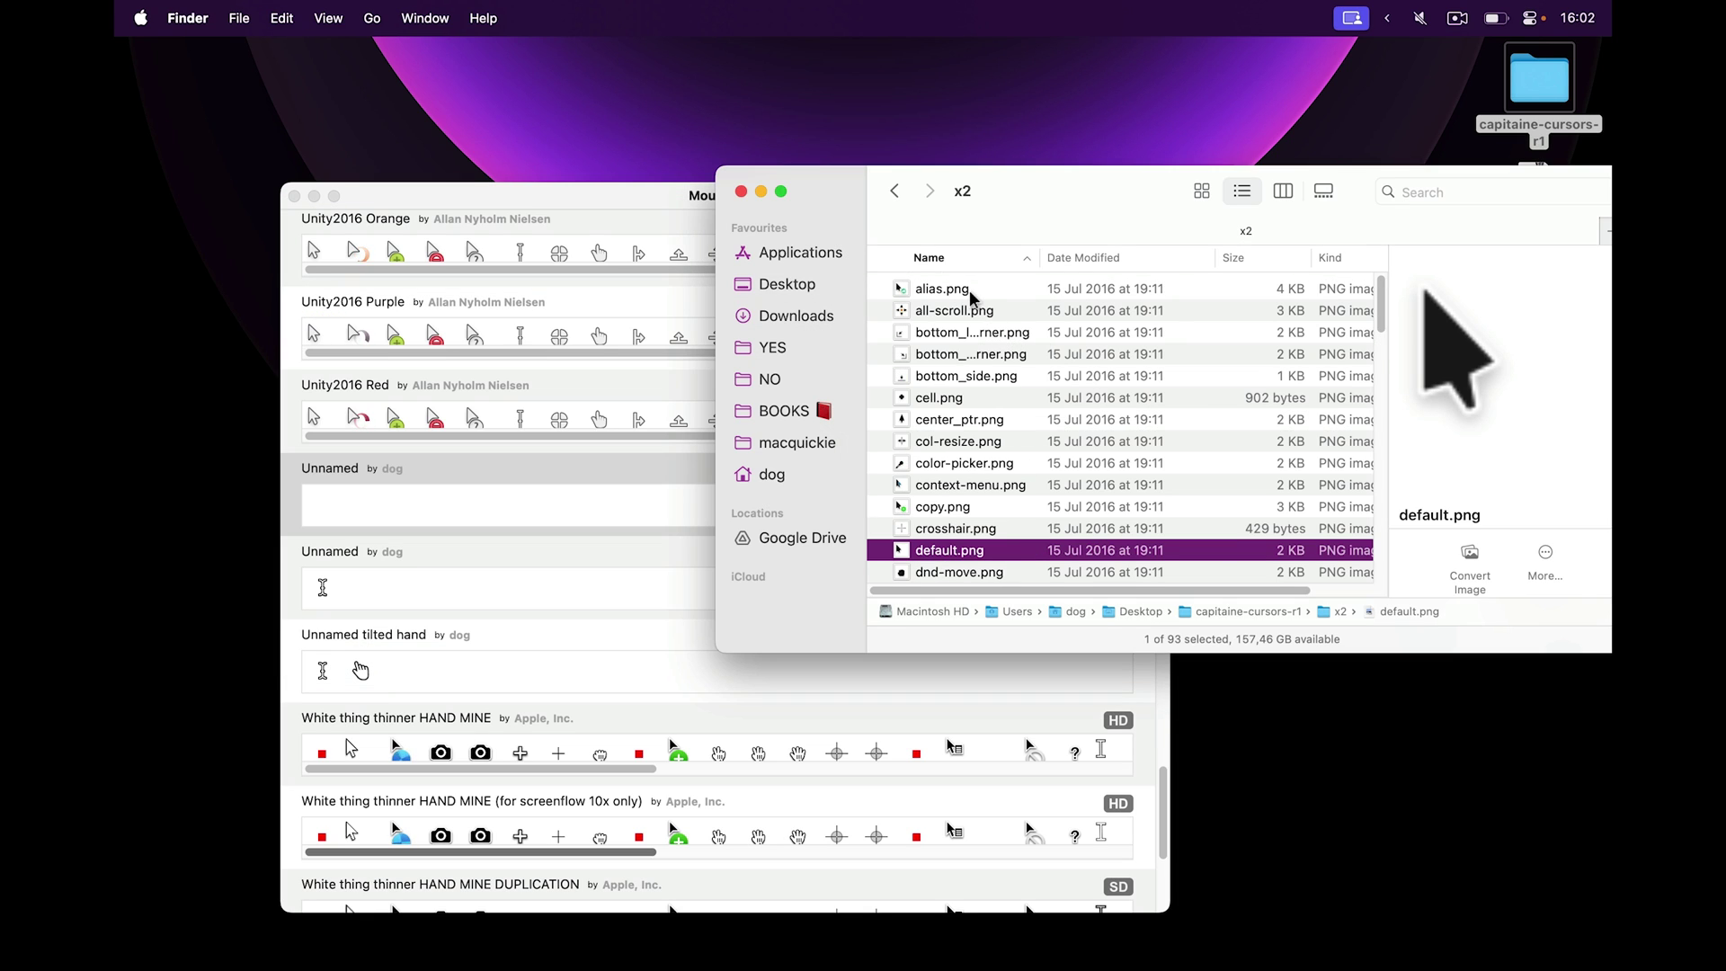
left_click(969, 292)
left_click(976, 339)
left_click(991, 437)
left_click(1004, 512)
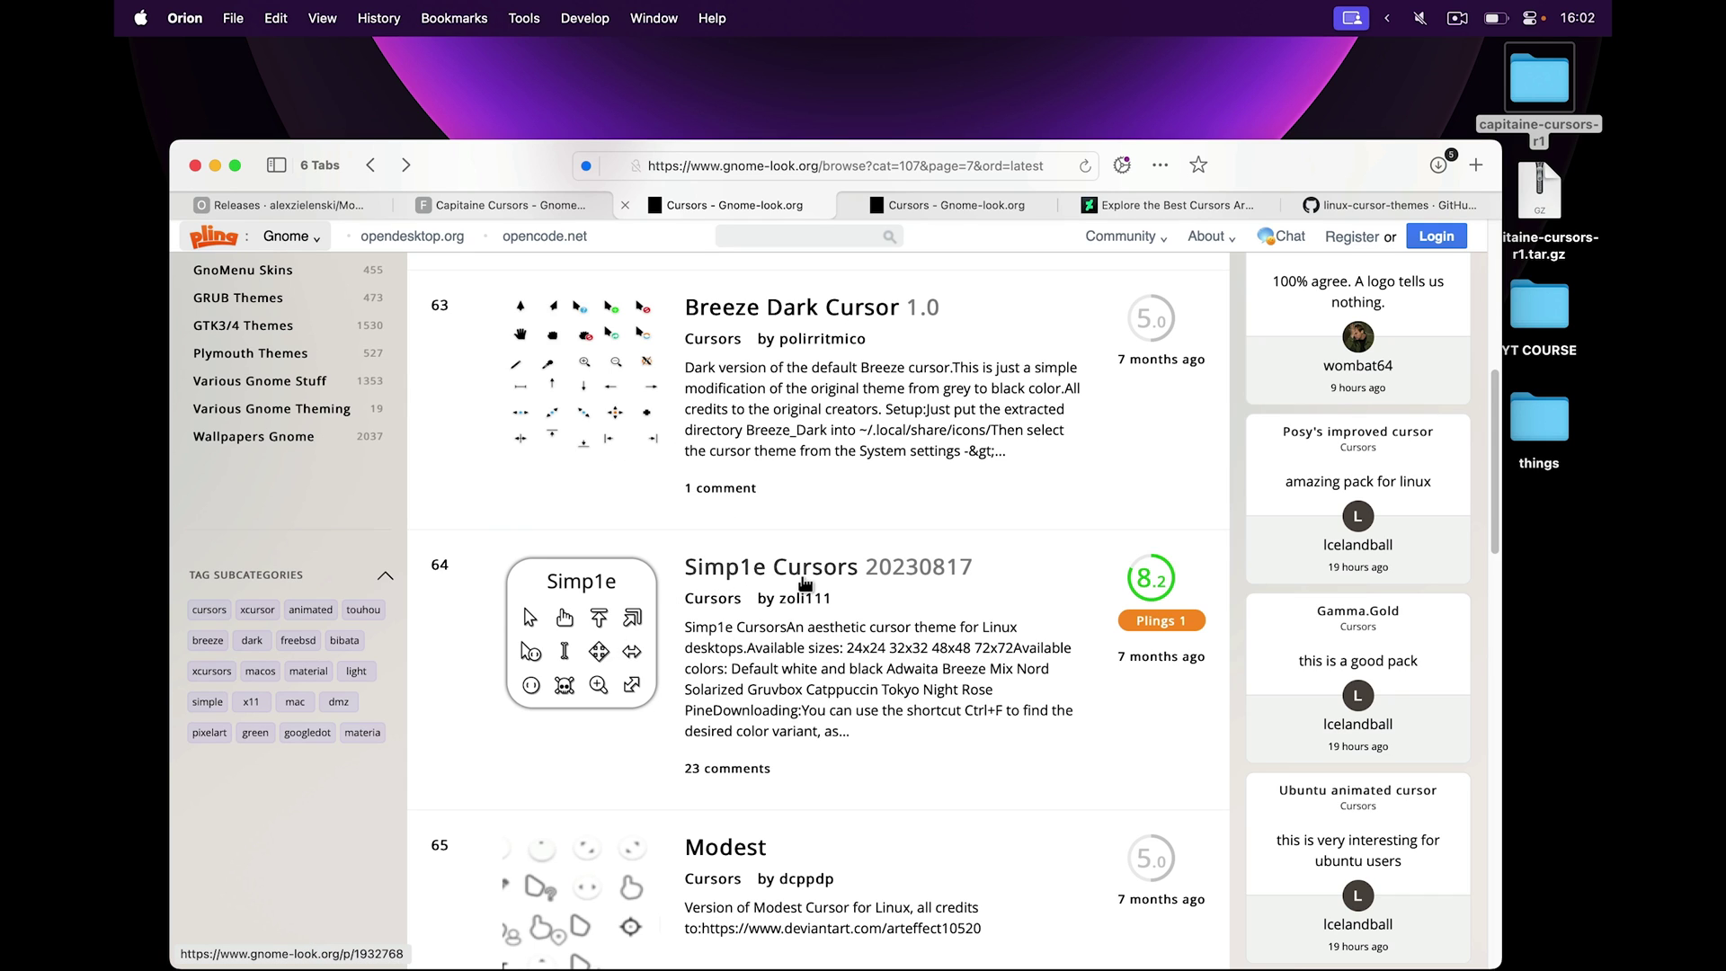
Step: Open the Simp1e Cursors page on gnome-look.org in Orion and look through its downloadable files
left_click(767, 591)
left_click(555, 748)
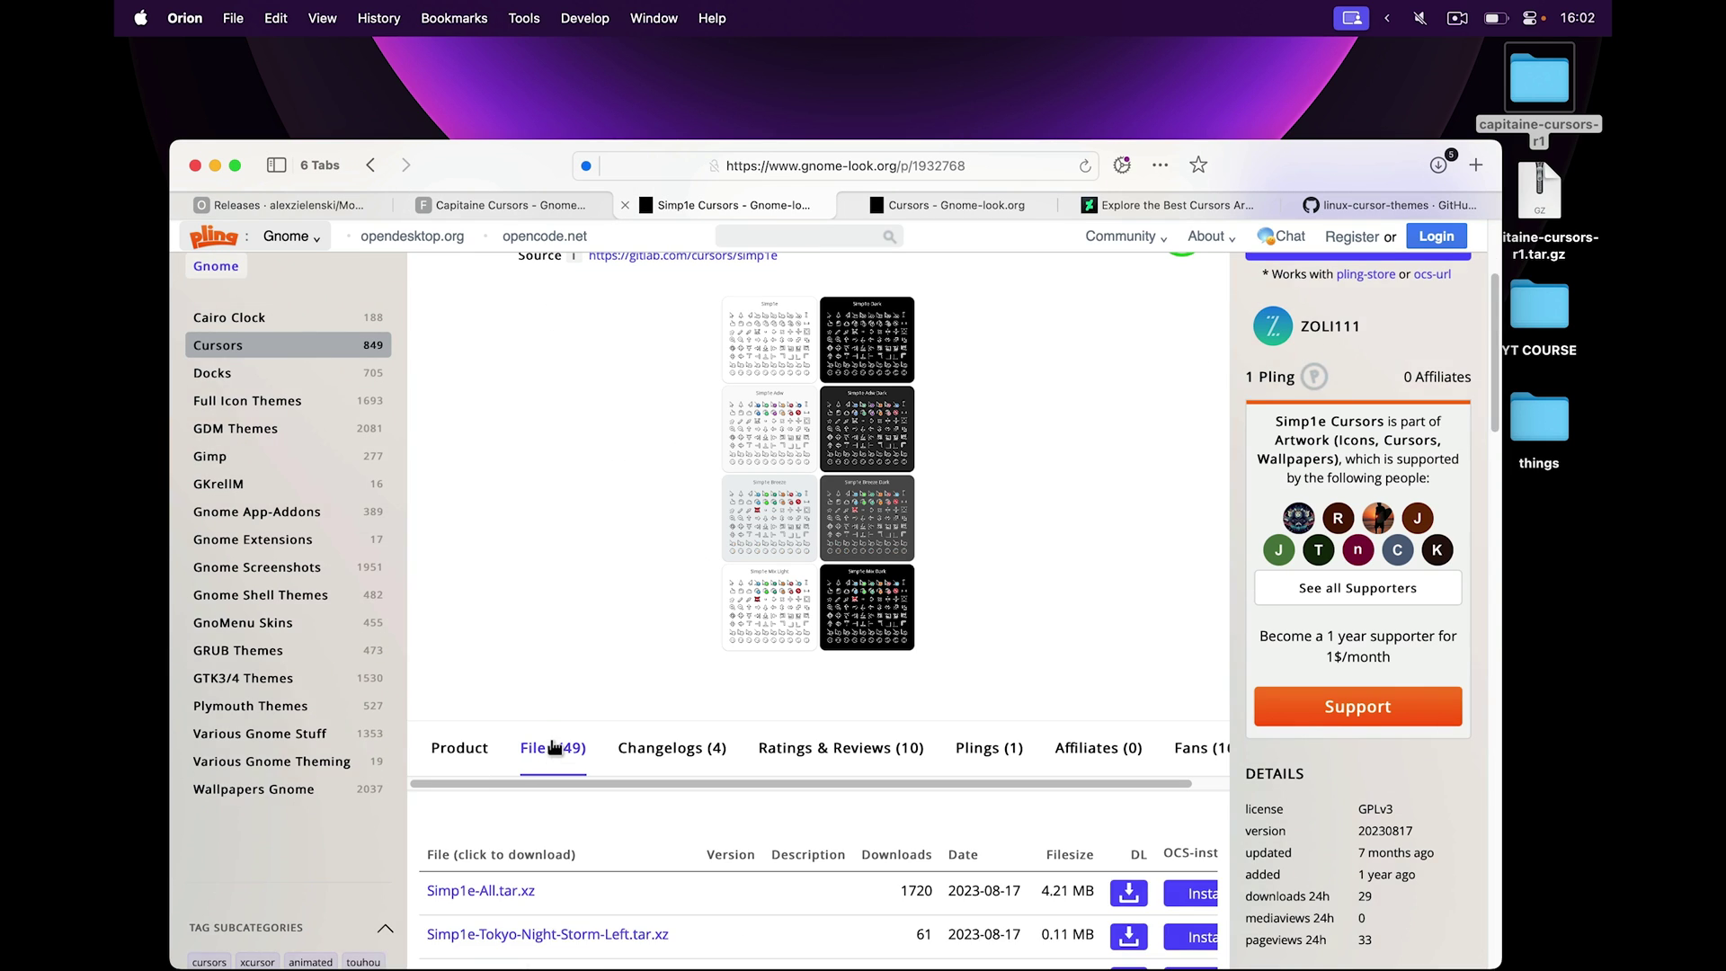
scroll(970, 434, "down", 5)
scroll(785, 773, "down", 20)
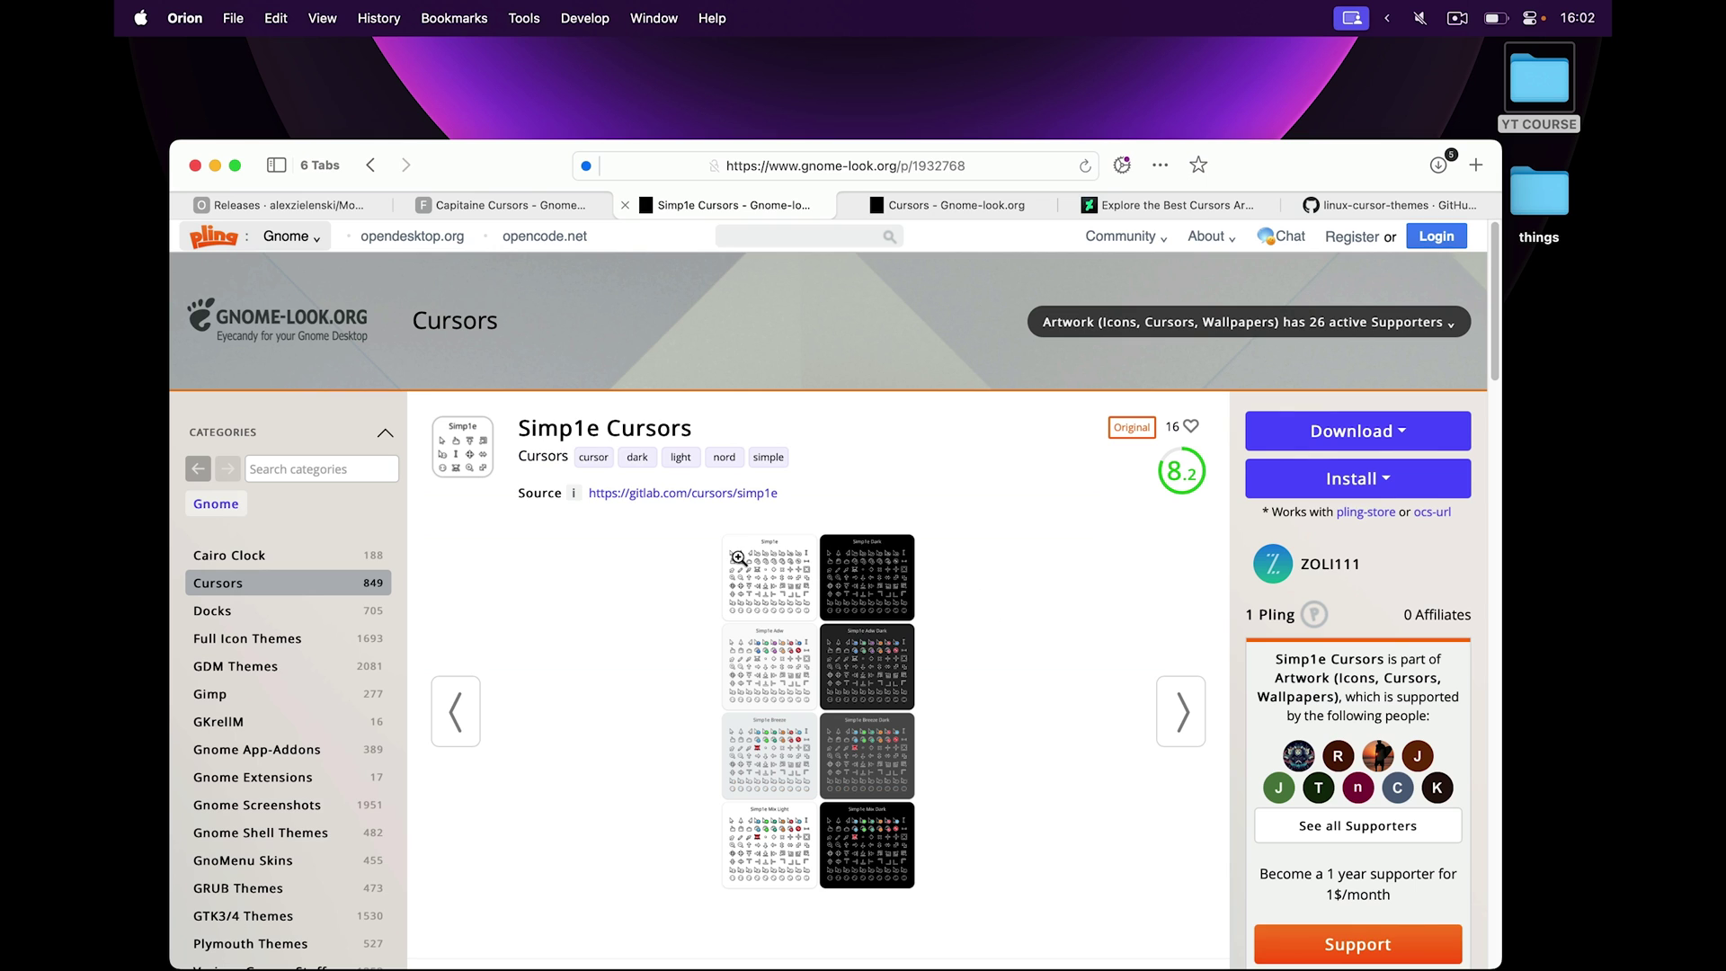
Step: Enlarge the Simp1e Cursors overview image and save it to the desktop
left_click(739, 557)
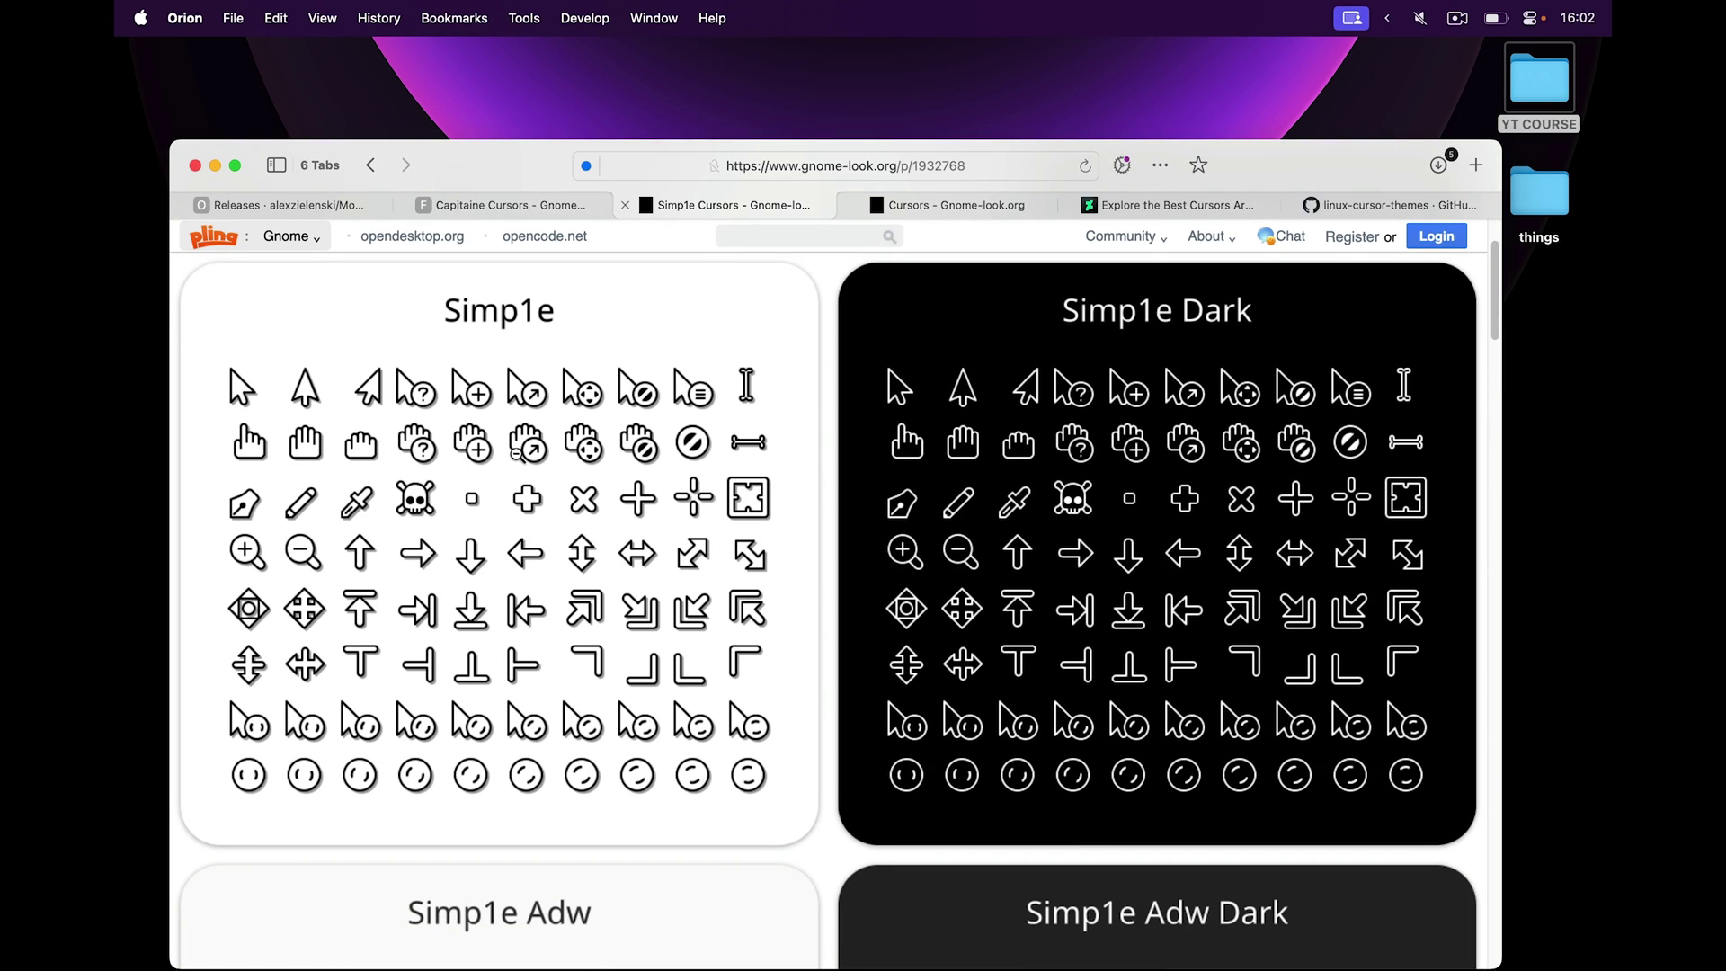
right_click(515, 453)
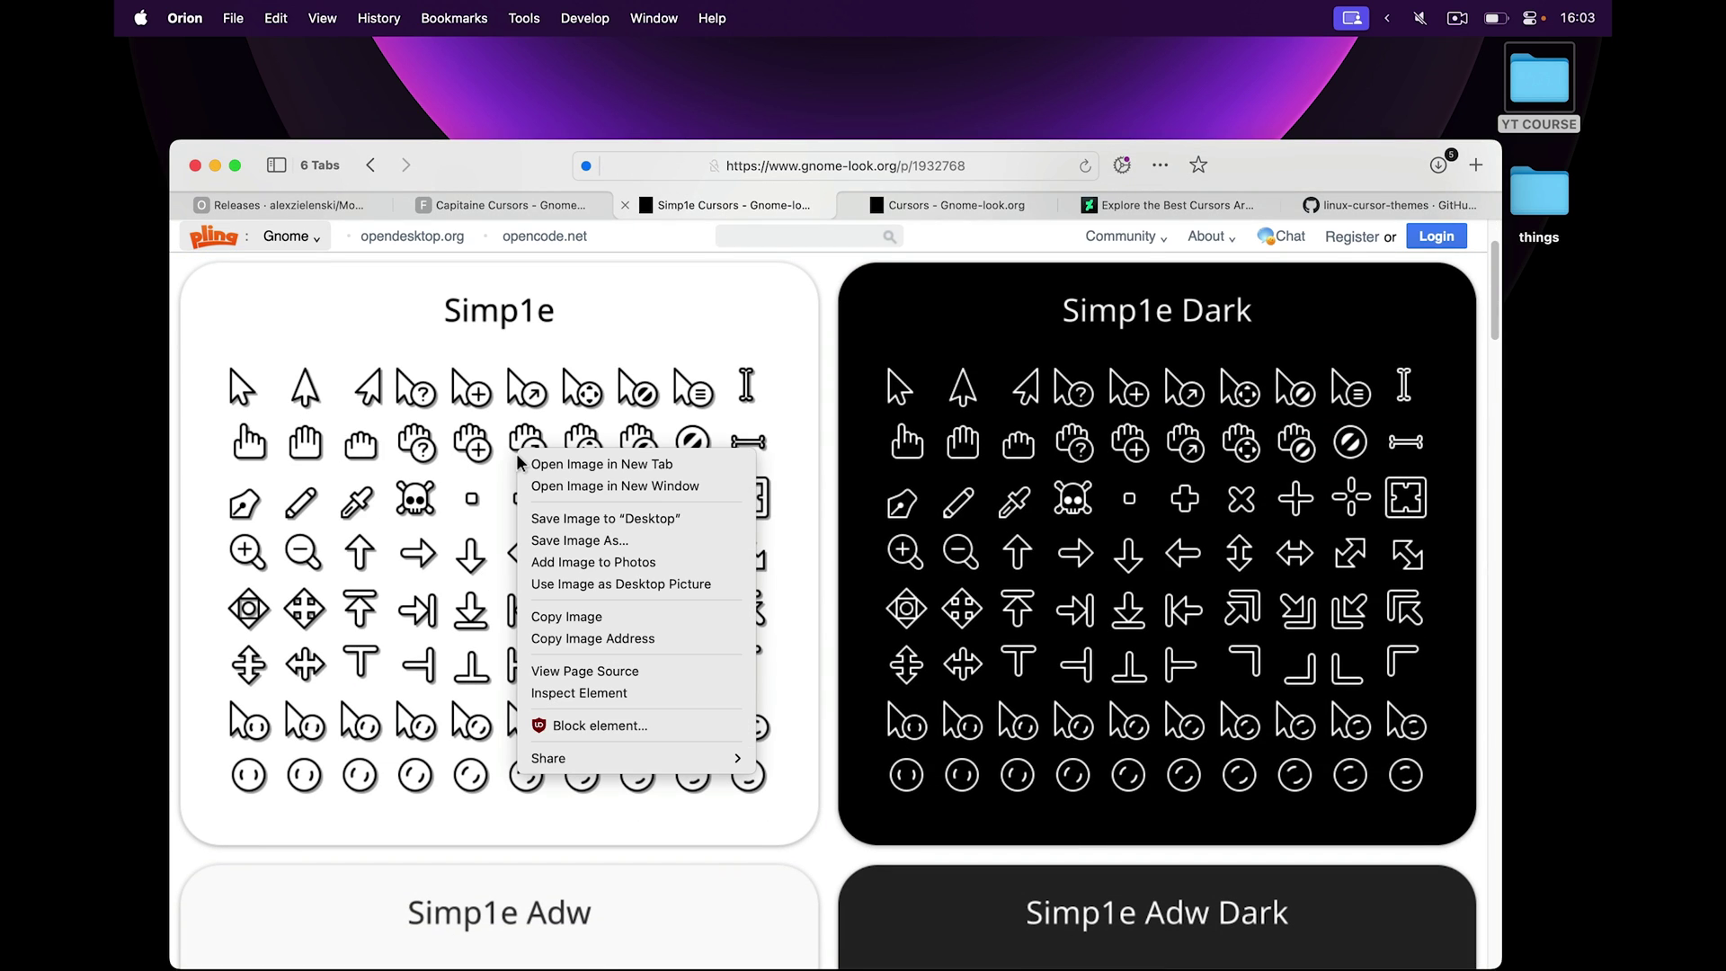
left_click(604, 514)
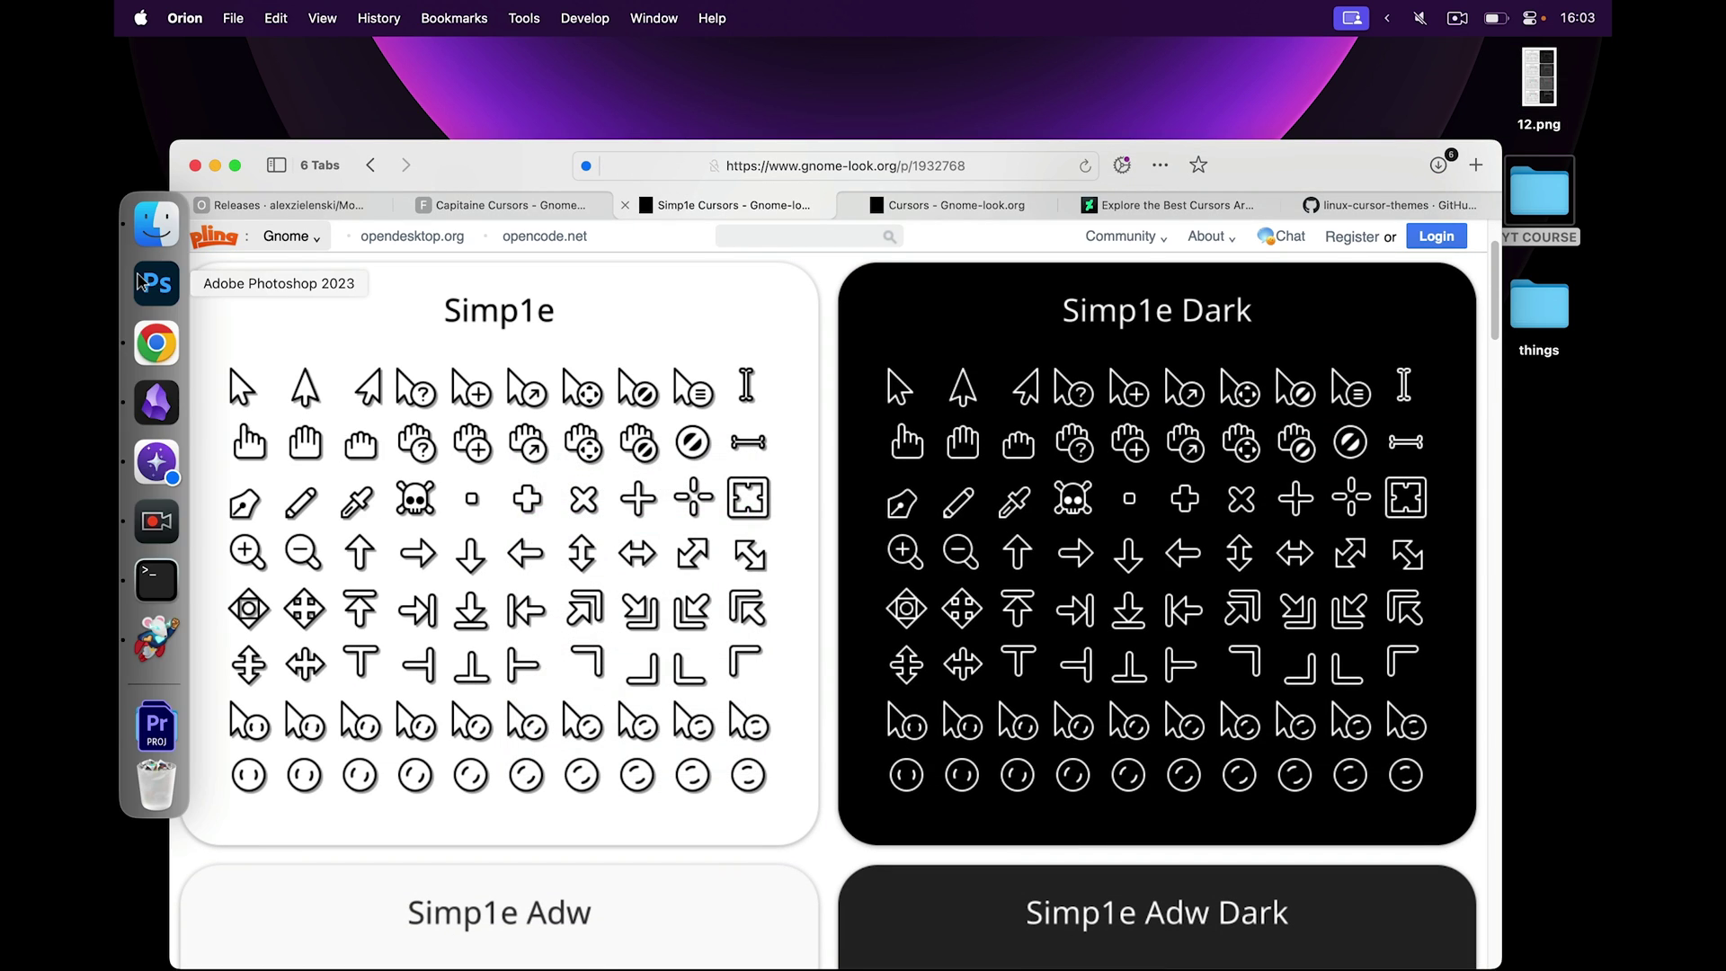
Step: Open 12.png in Photoshop and select the first arrow in the Simp1e set with a square marquee of about 59 × 59 px
left_click(141, 282)
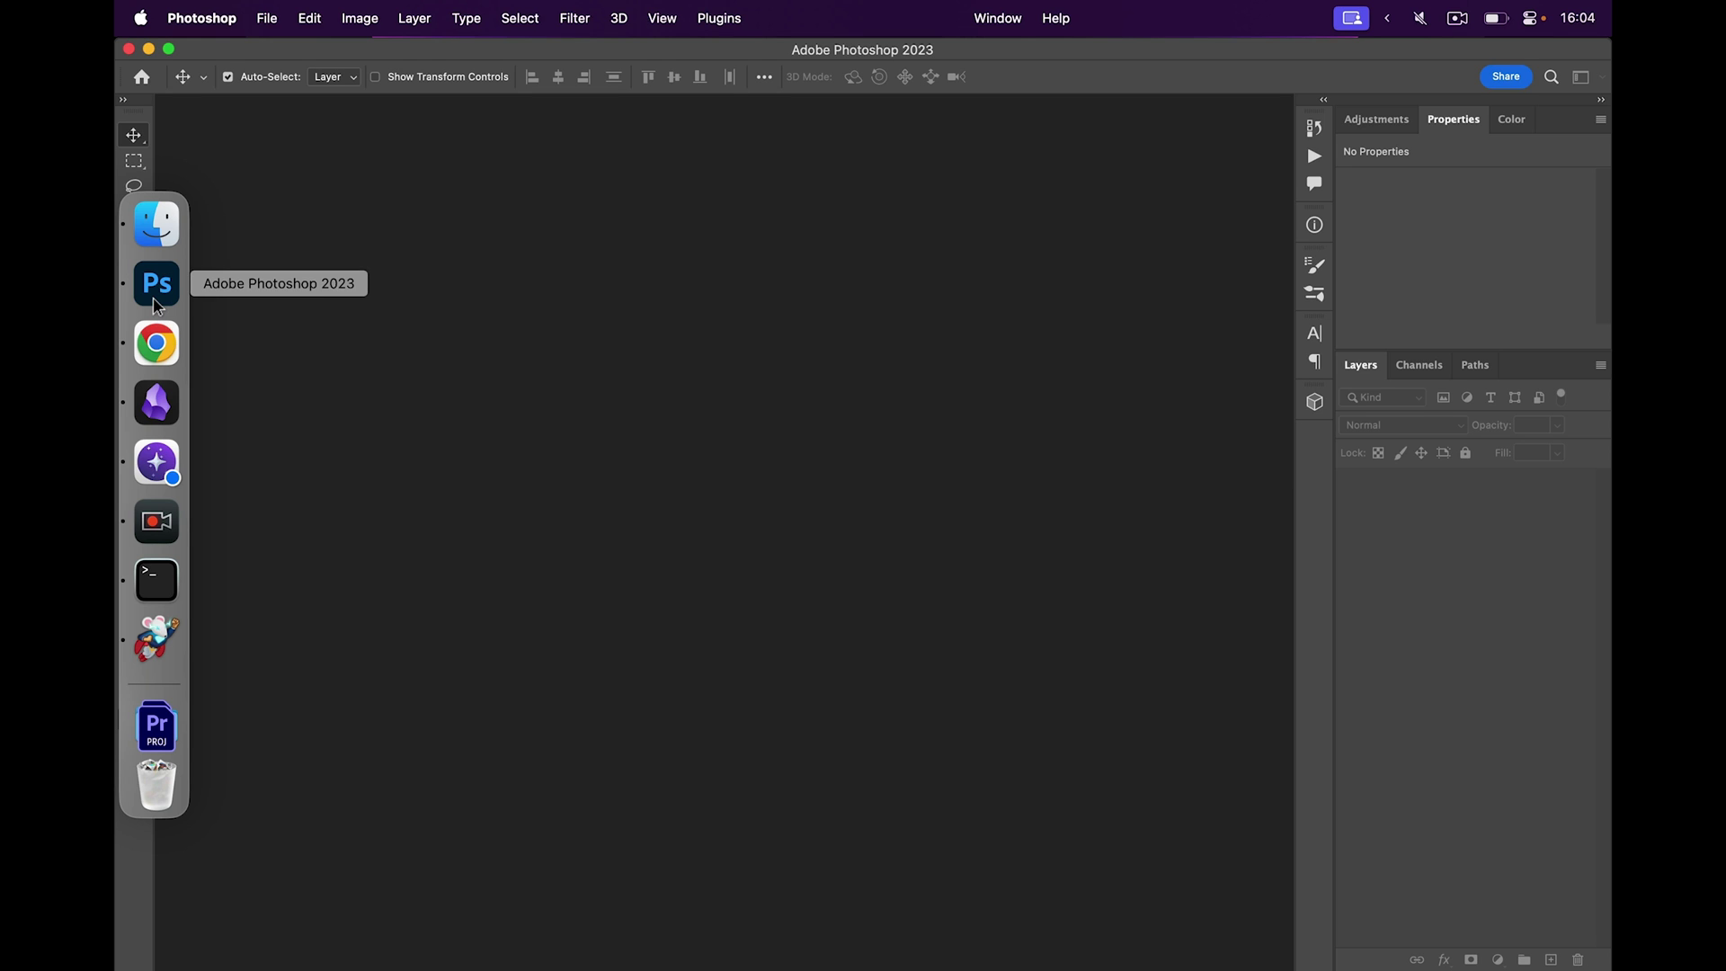
left_click_drag(154, 304, 673, 425)
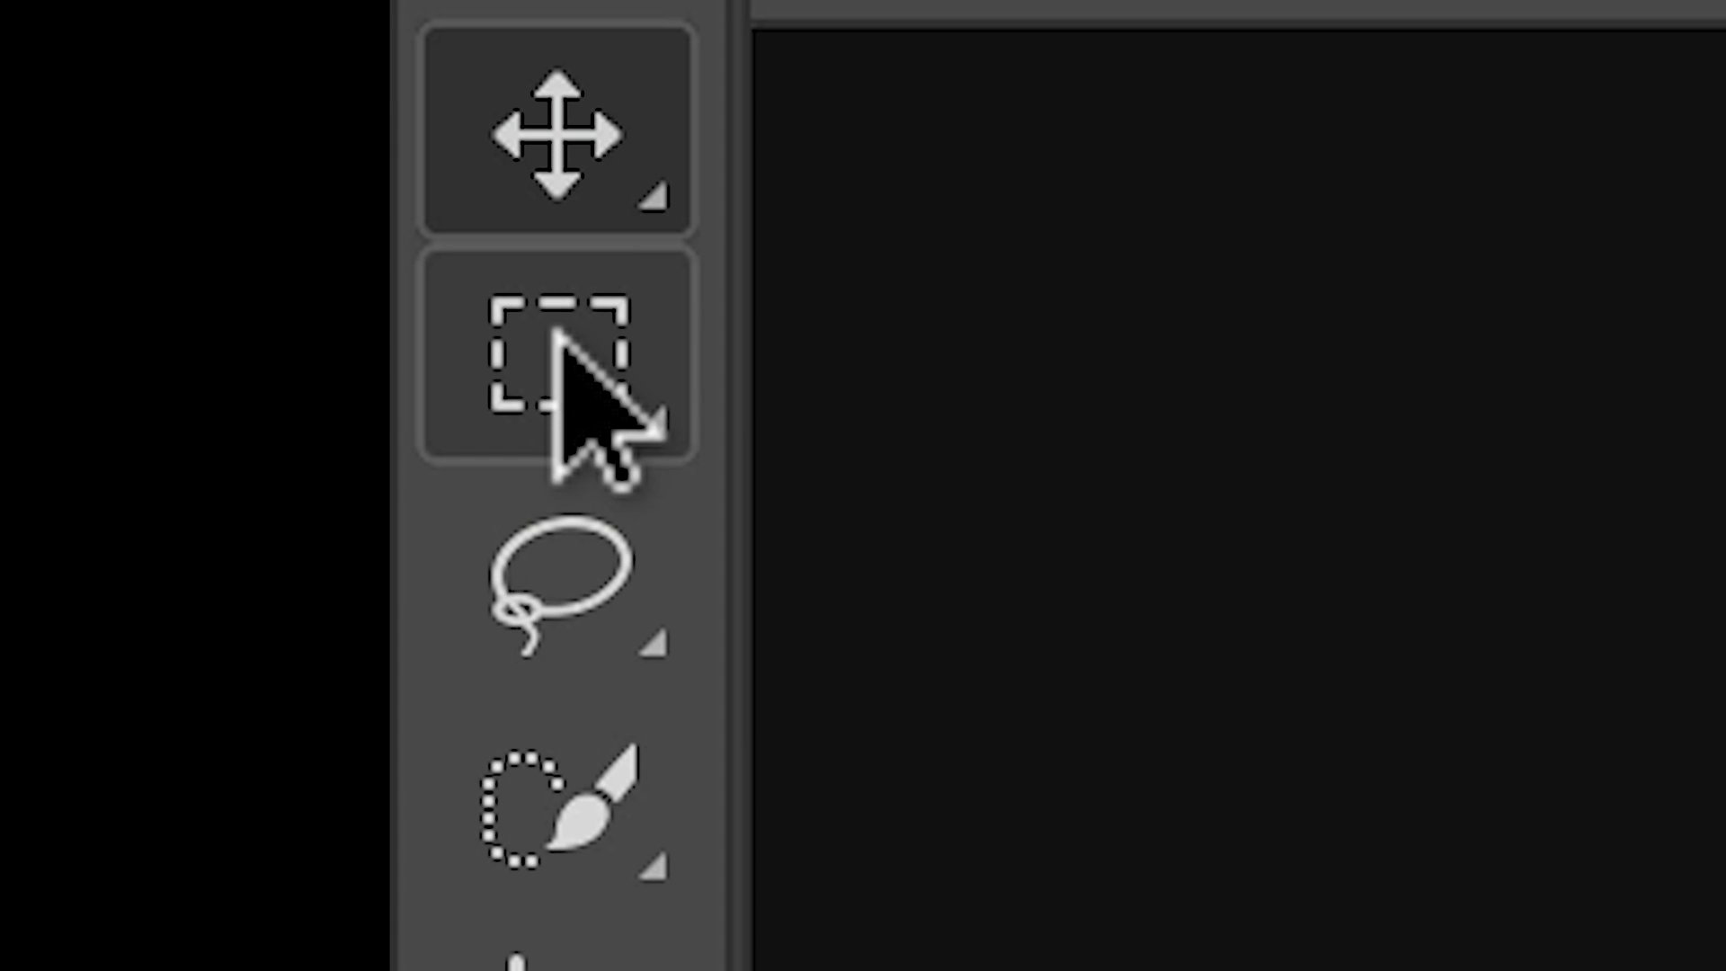
left_click(134, 160)
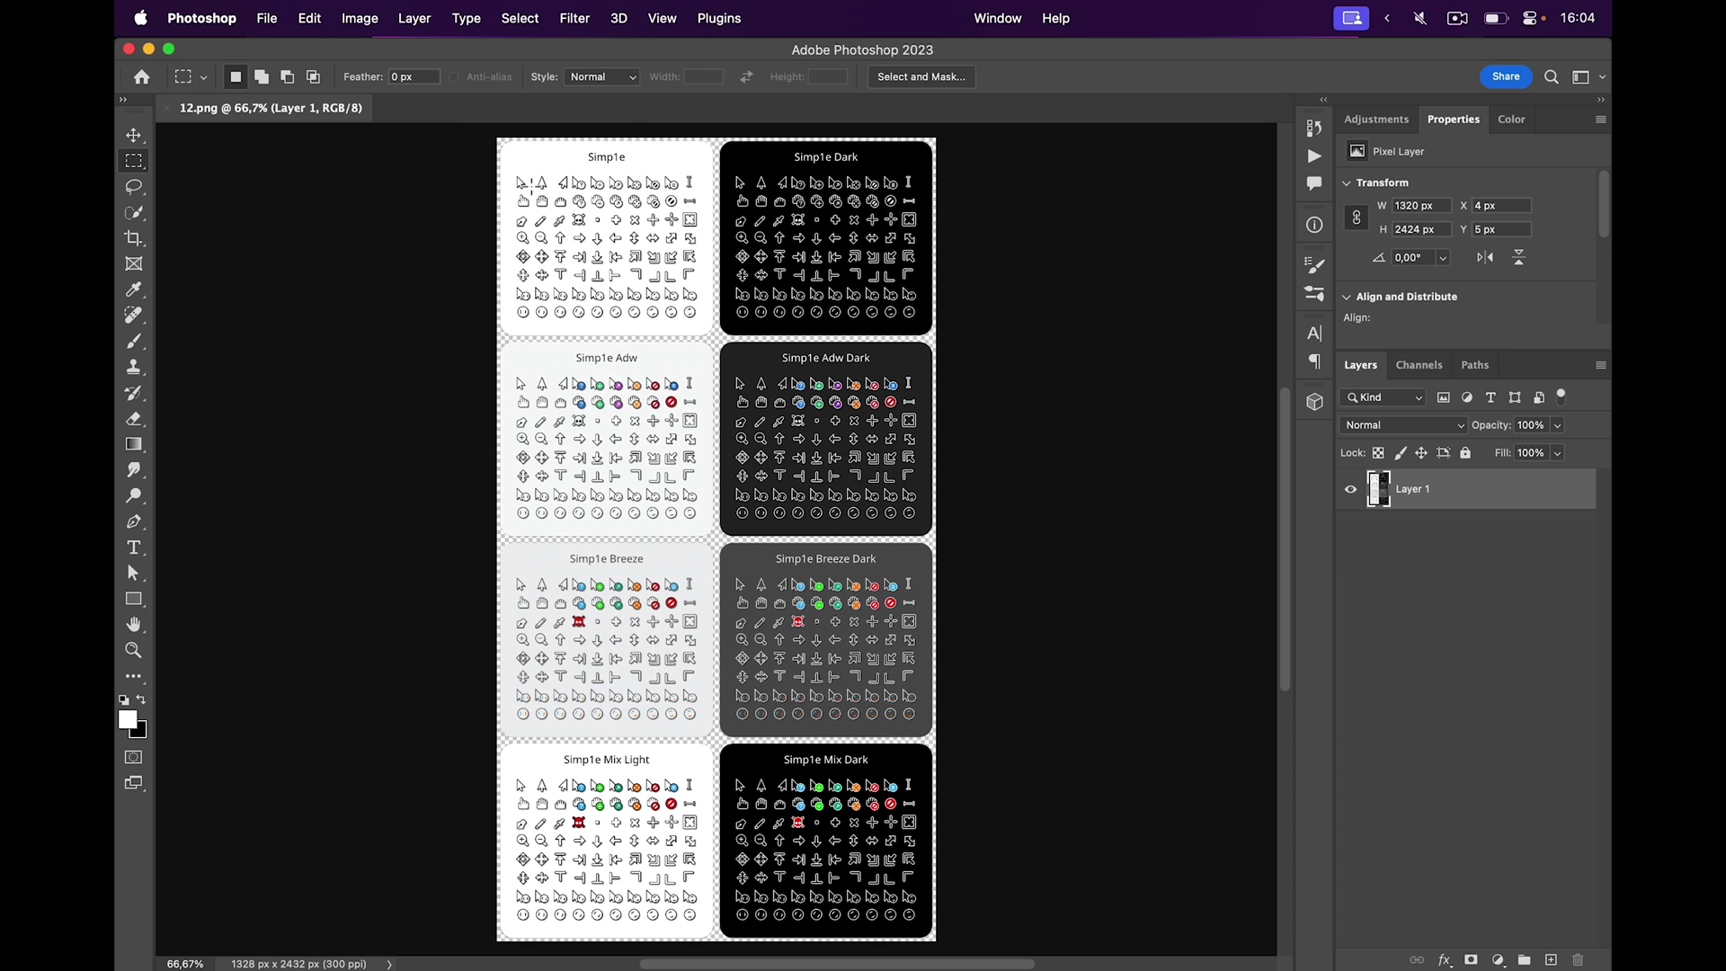
scroll(563, 153, "up", 10)
left_click_drag(514, 233, 908, 519)
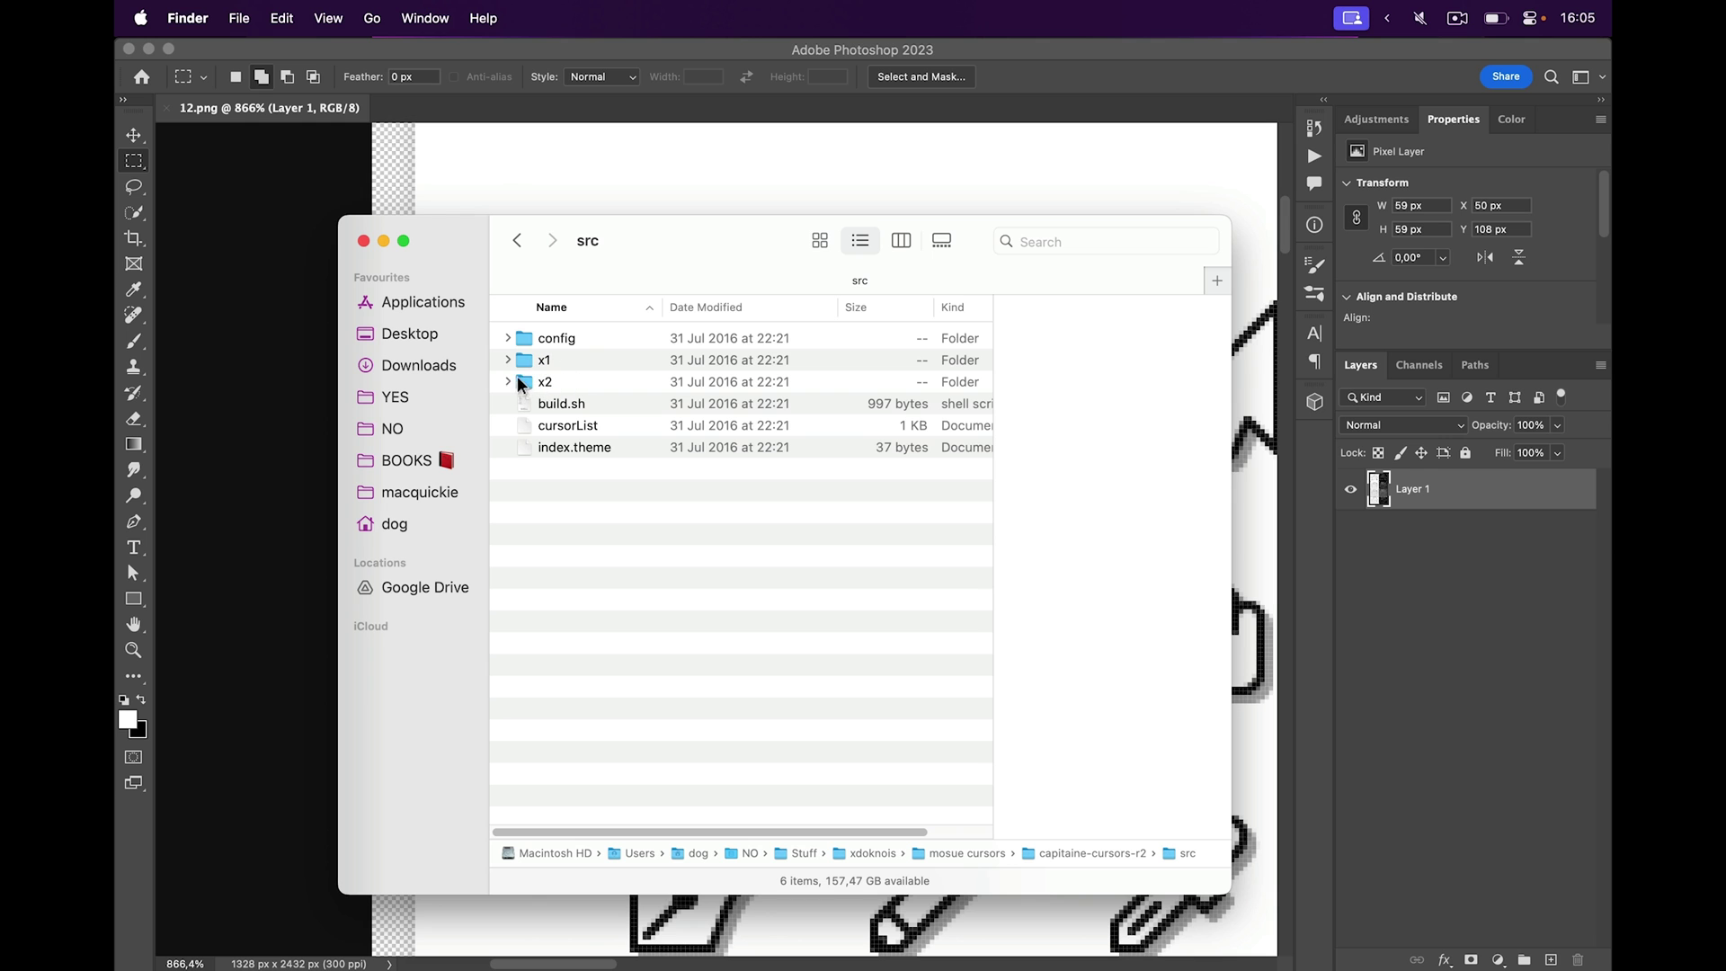
Step: Open the x2 folder of capitaine-cursors-r2 in Finder and check the pixel dimensions of default.png in its file info
double_click(546, 385)
scroll(742, 546, "down", 8)
scroll(617, 561, "up", 15)
scroll(616, 561, "up", 5)
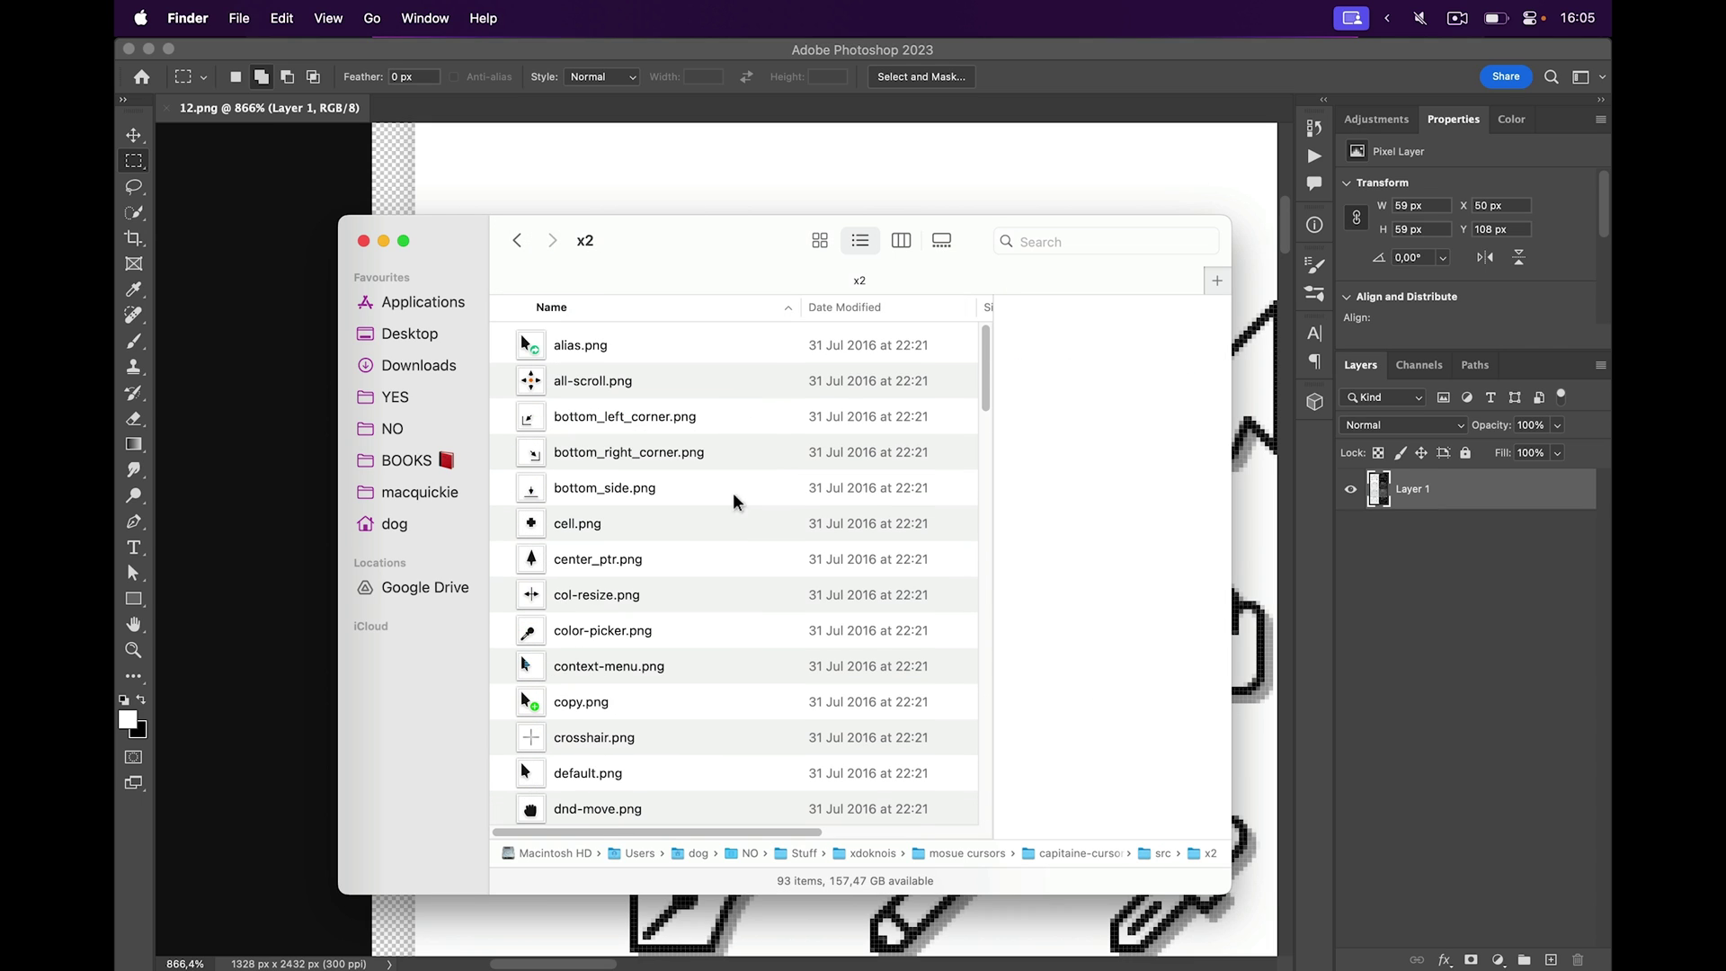
left_click(568, 781)
key("super+i")
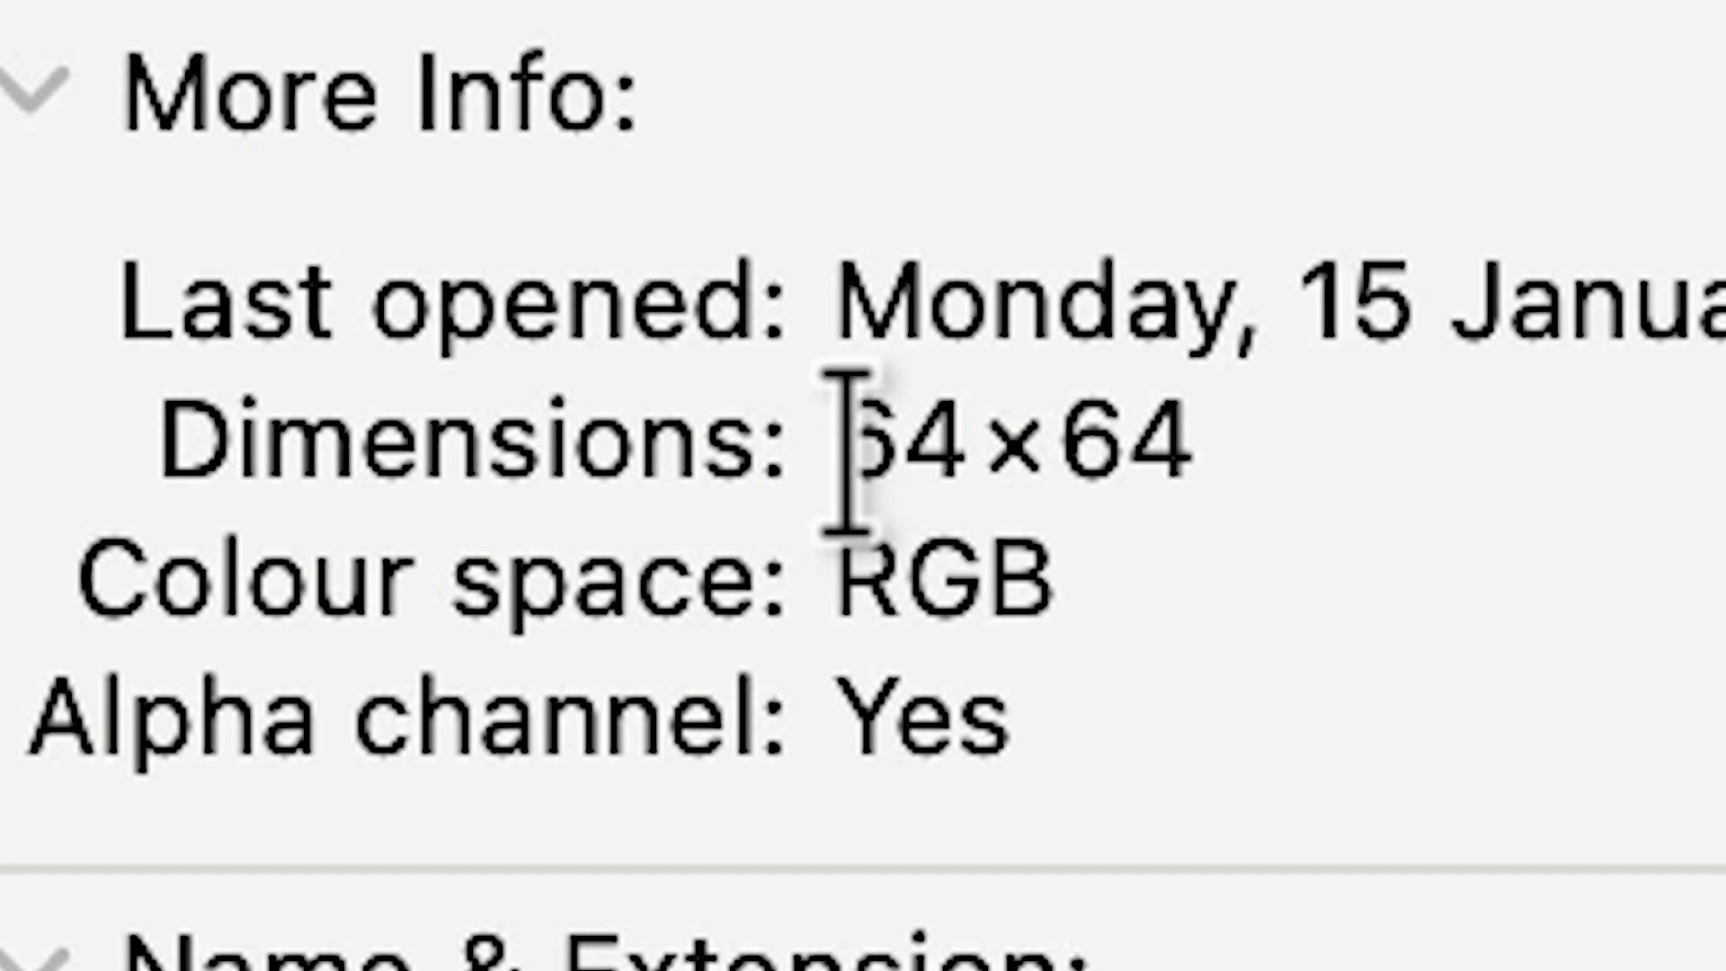
left_click_drag(218, 374, 257, 373)
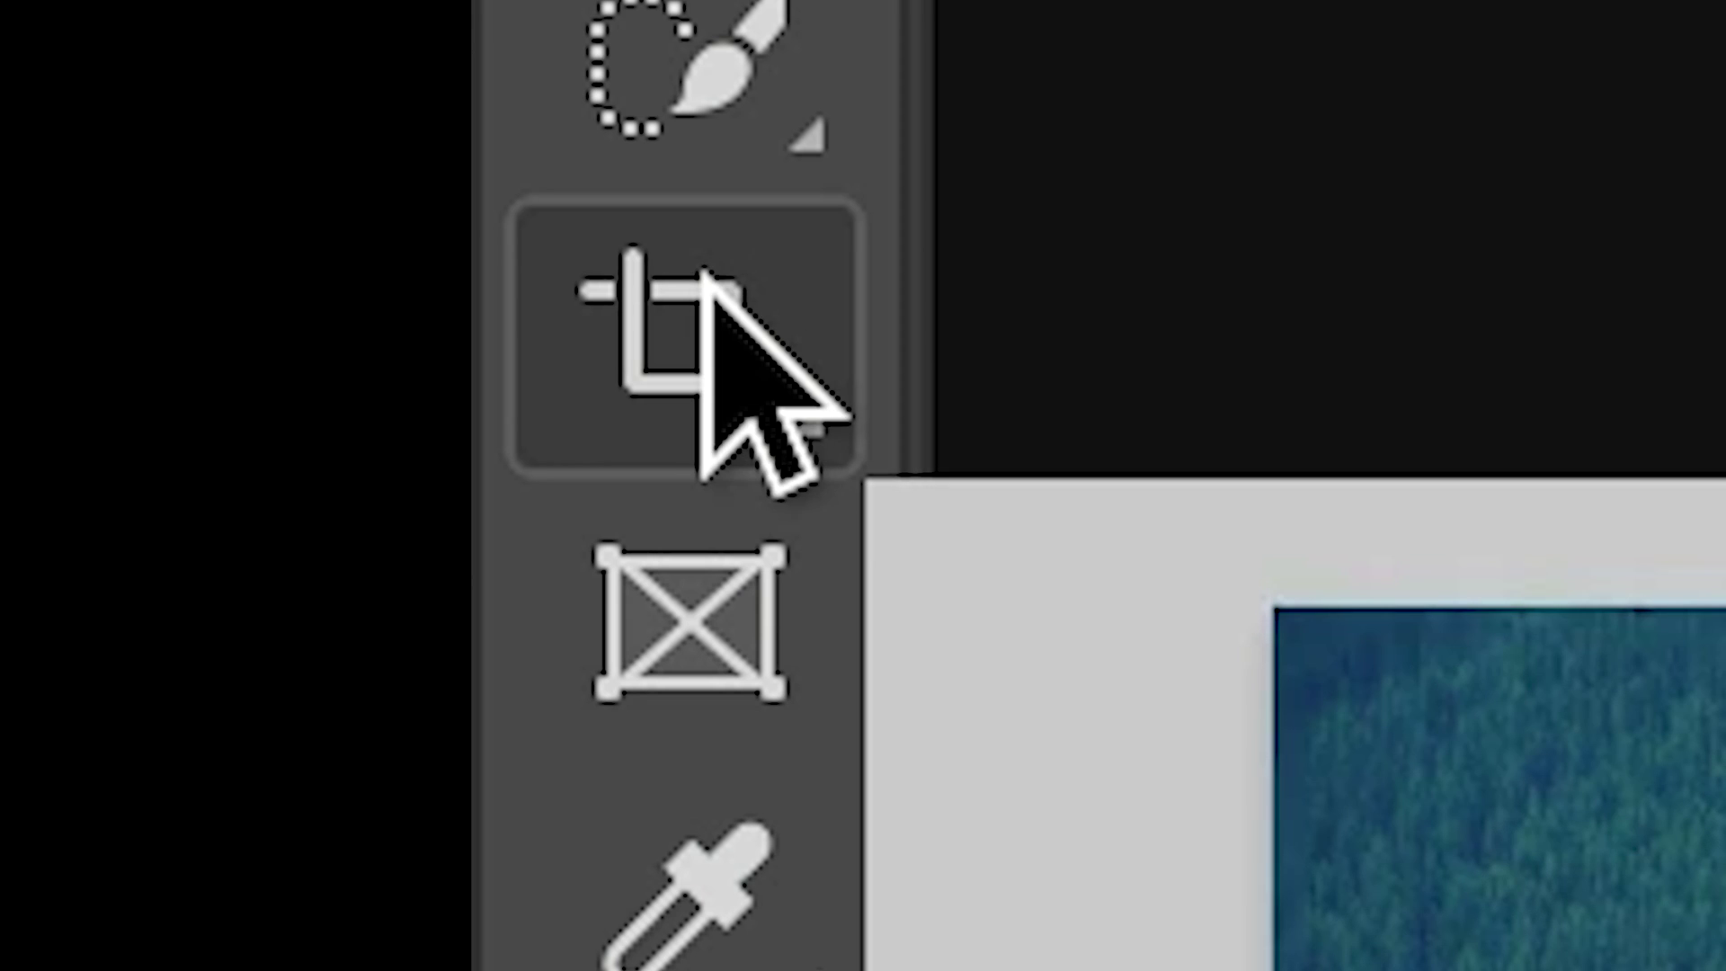
Step: Crop 12.png in Photoshop to the square selection around the arrow cursor
left_click(136, 234)
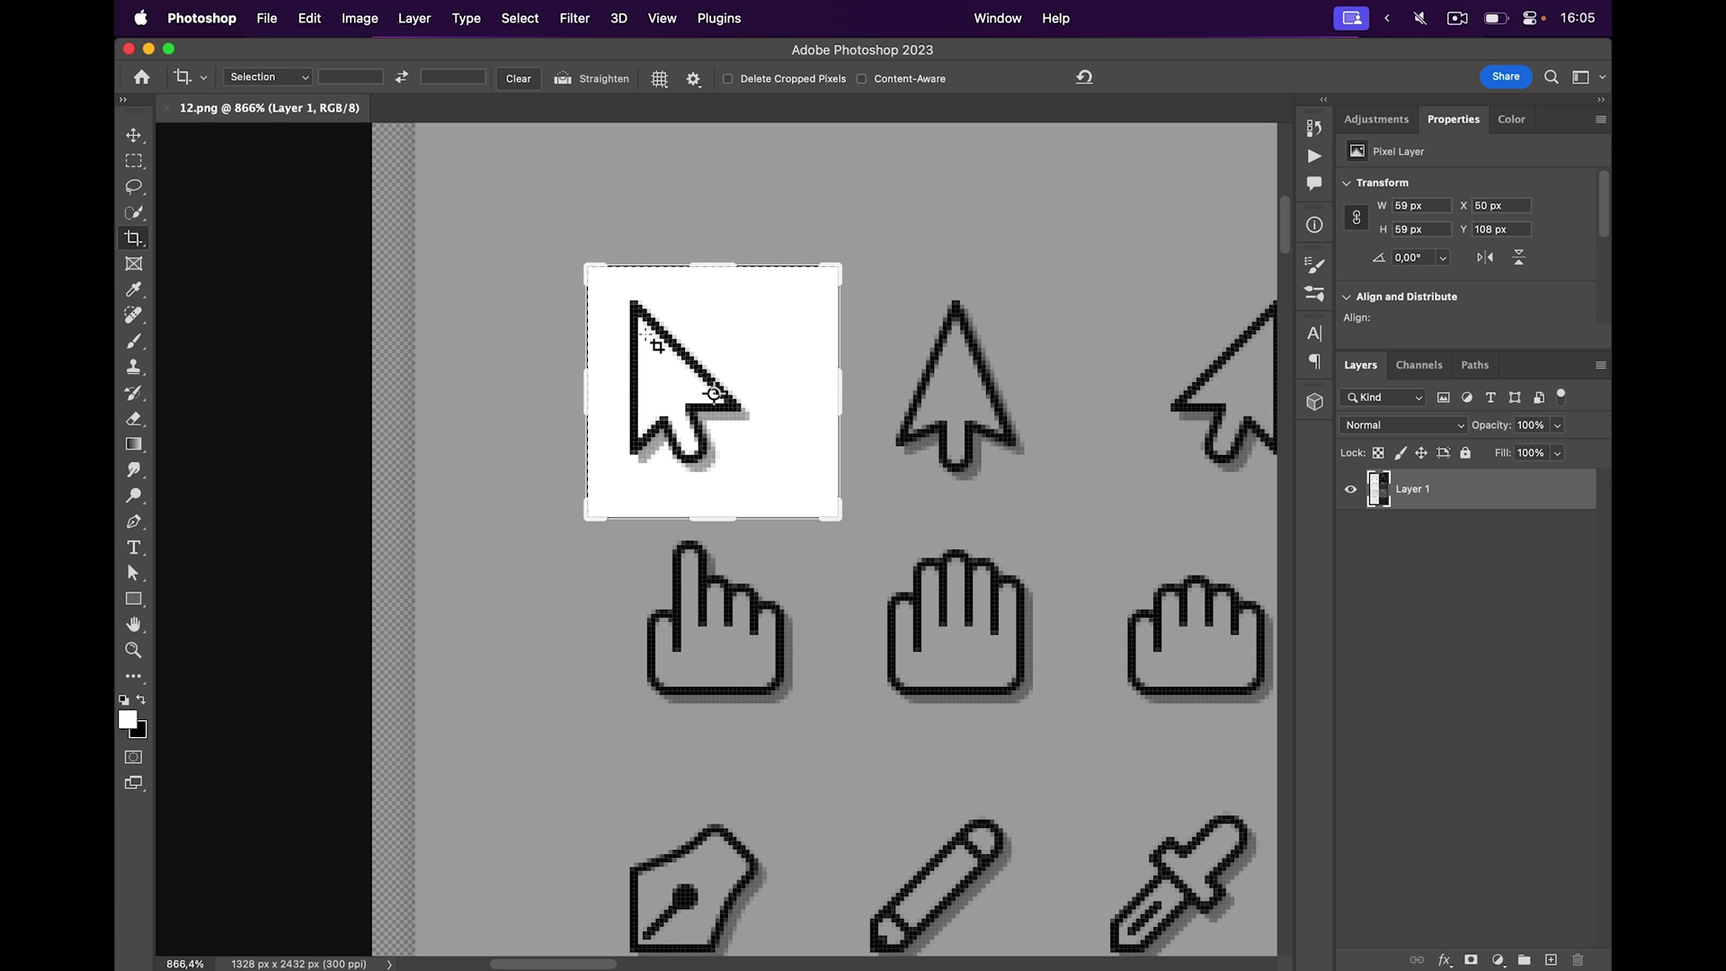
key("Return")
key("Return")
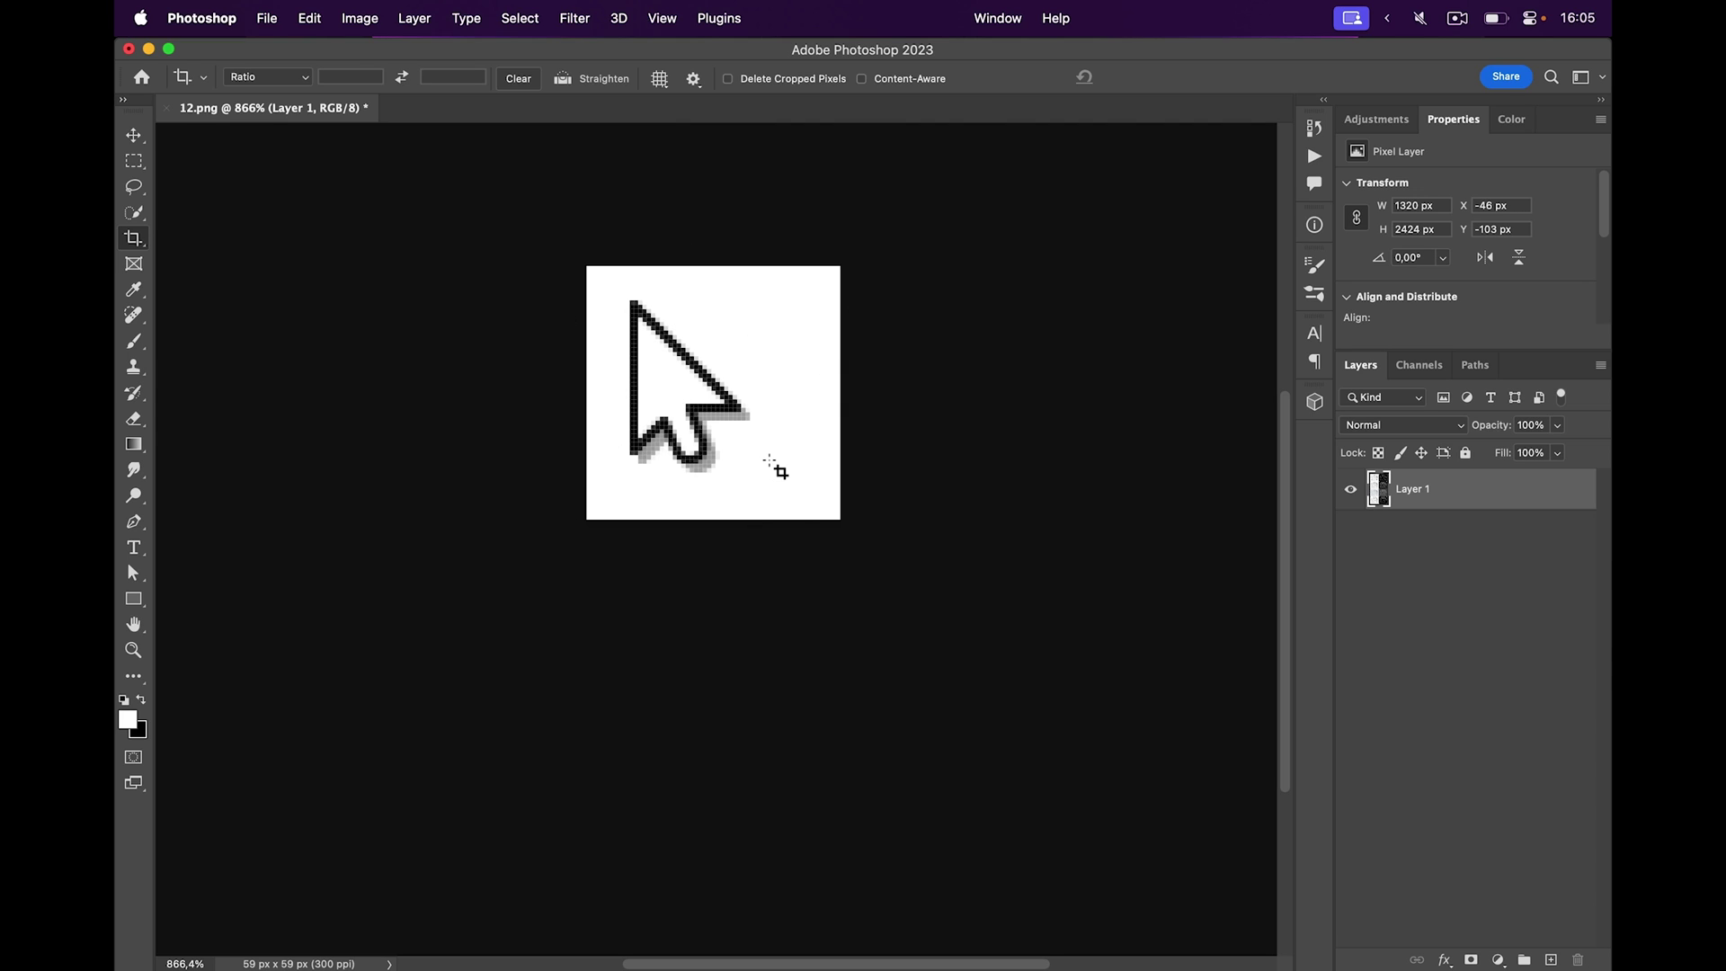
key("v")
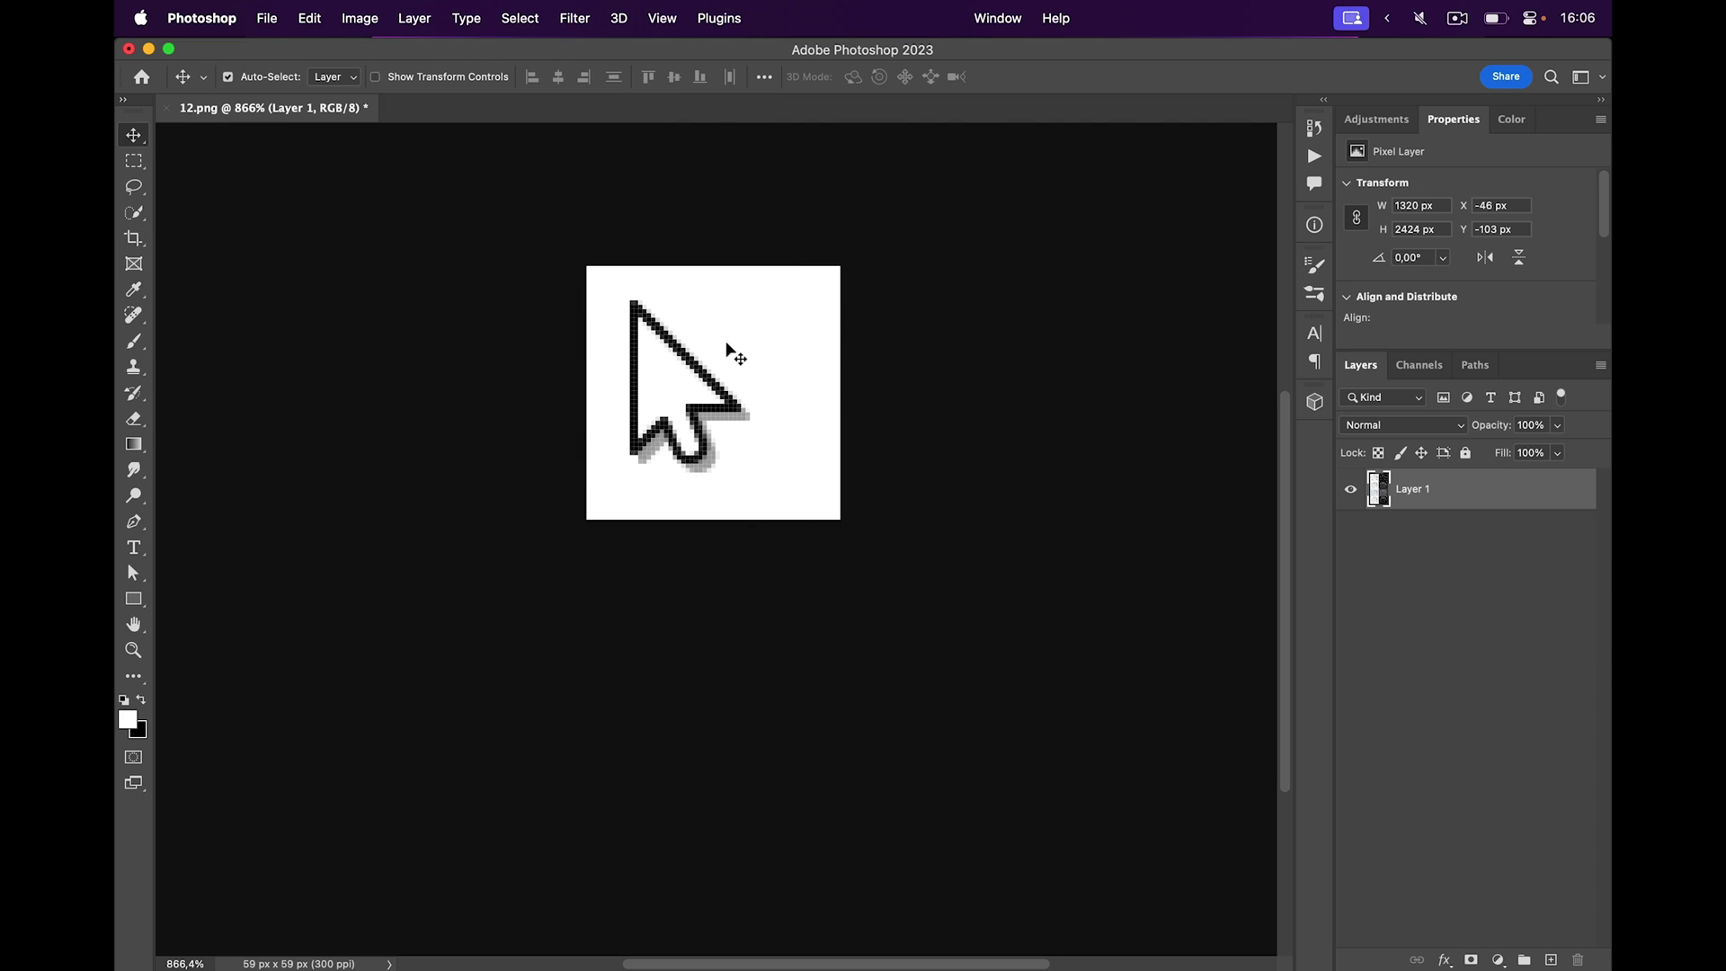
left_click(364, 27)
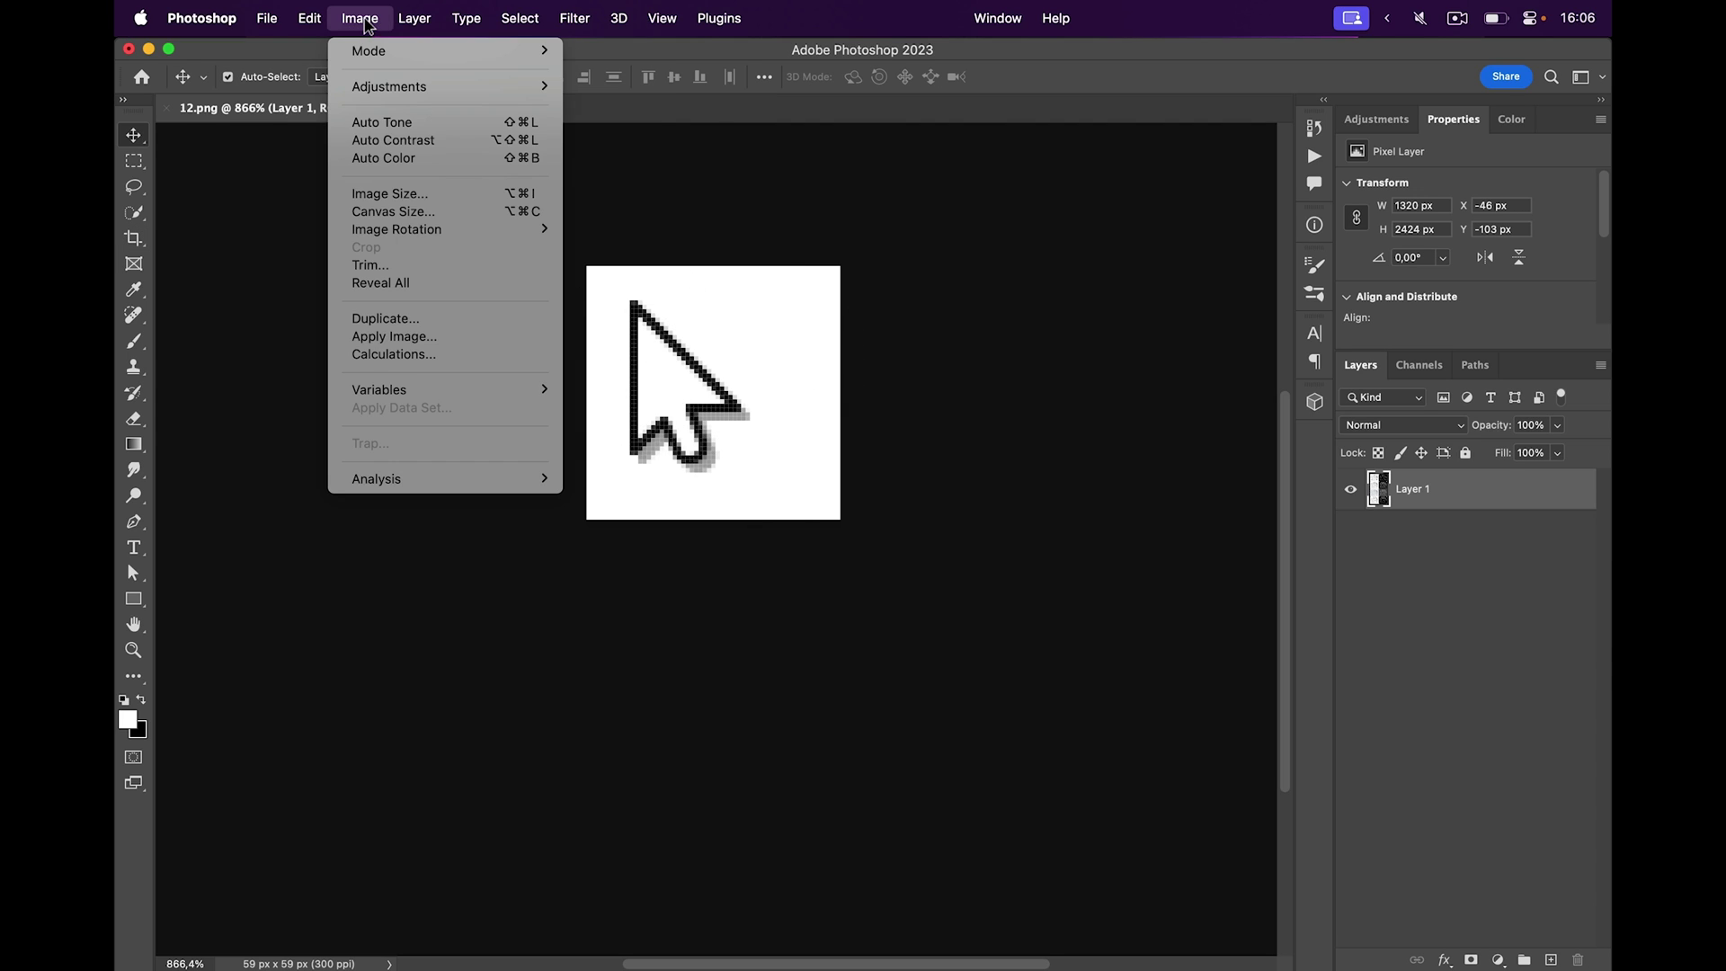
left_click(419, 189)
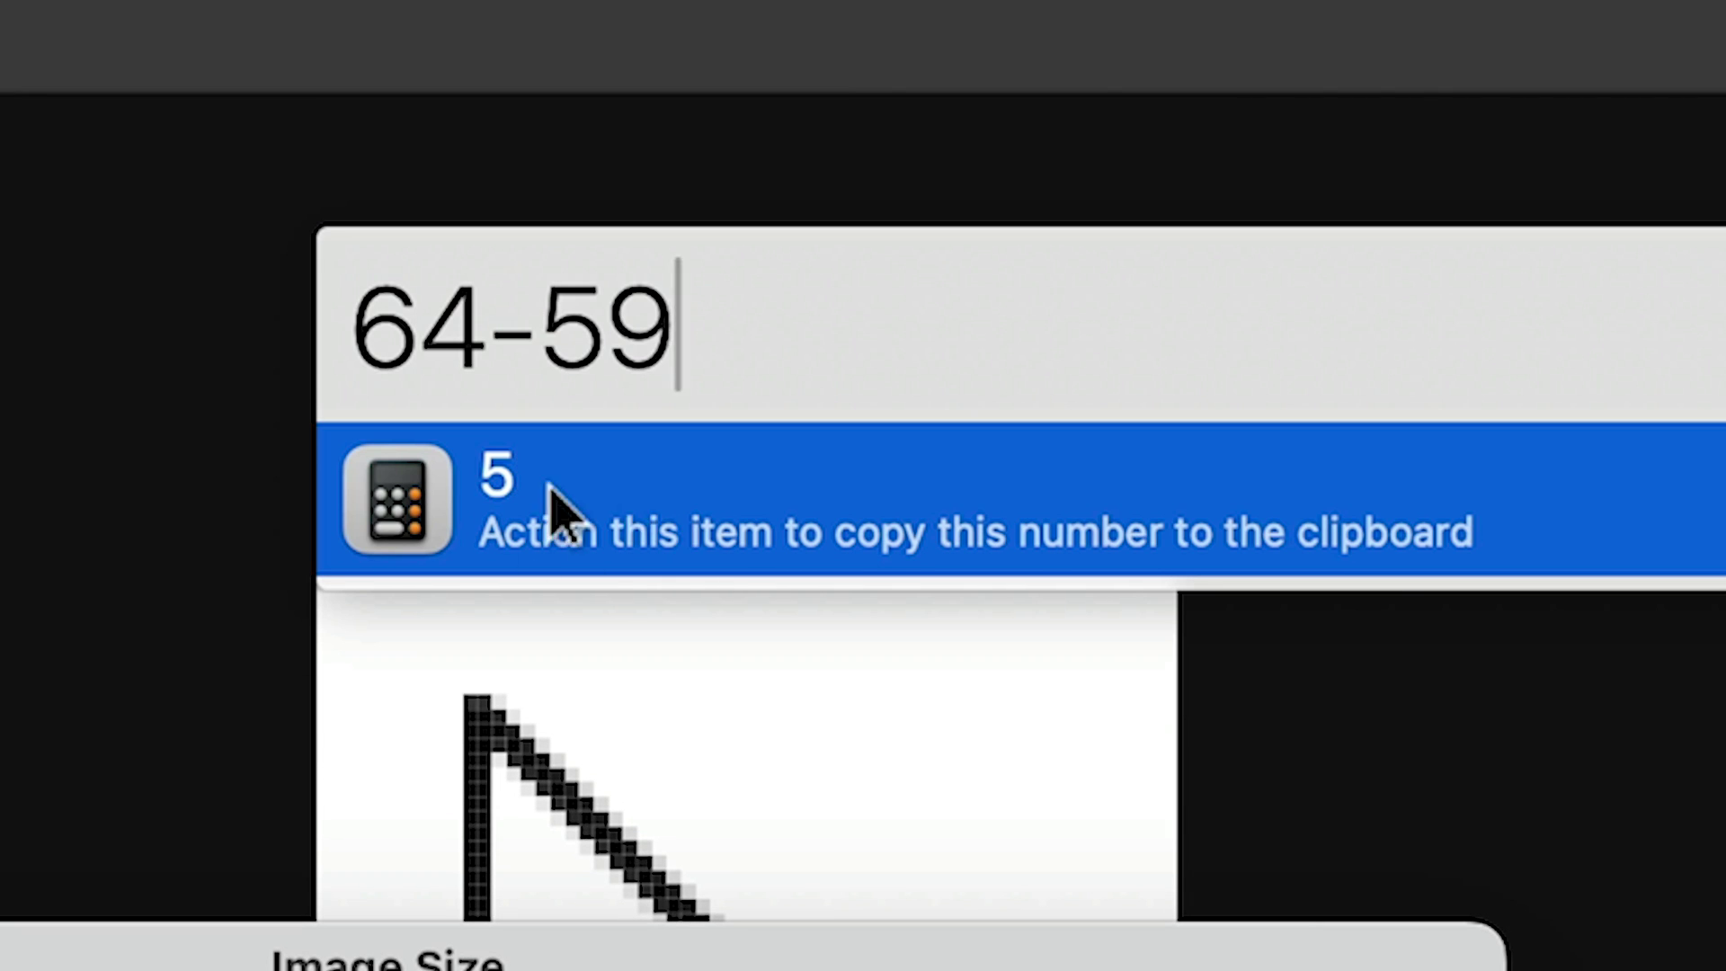
left_click(558, 531)
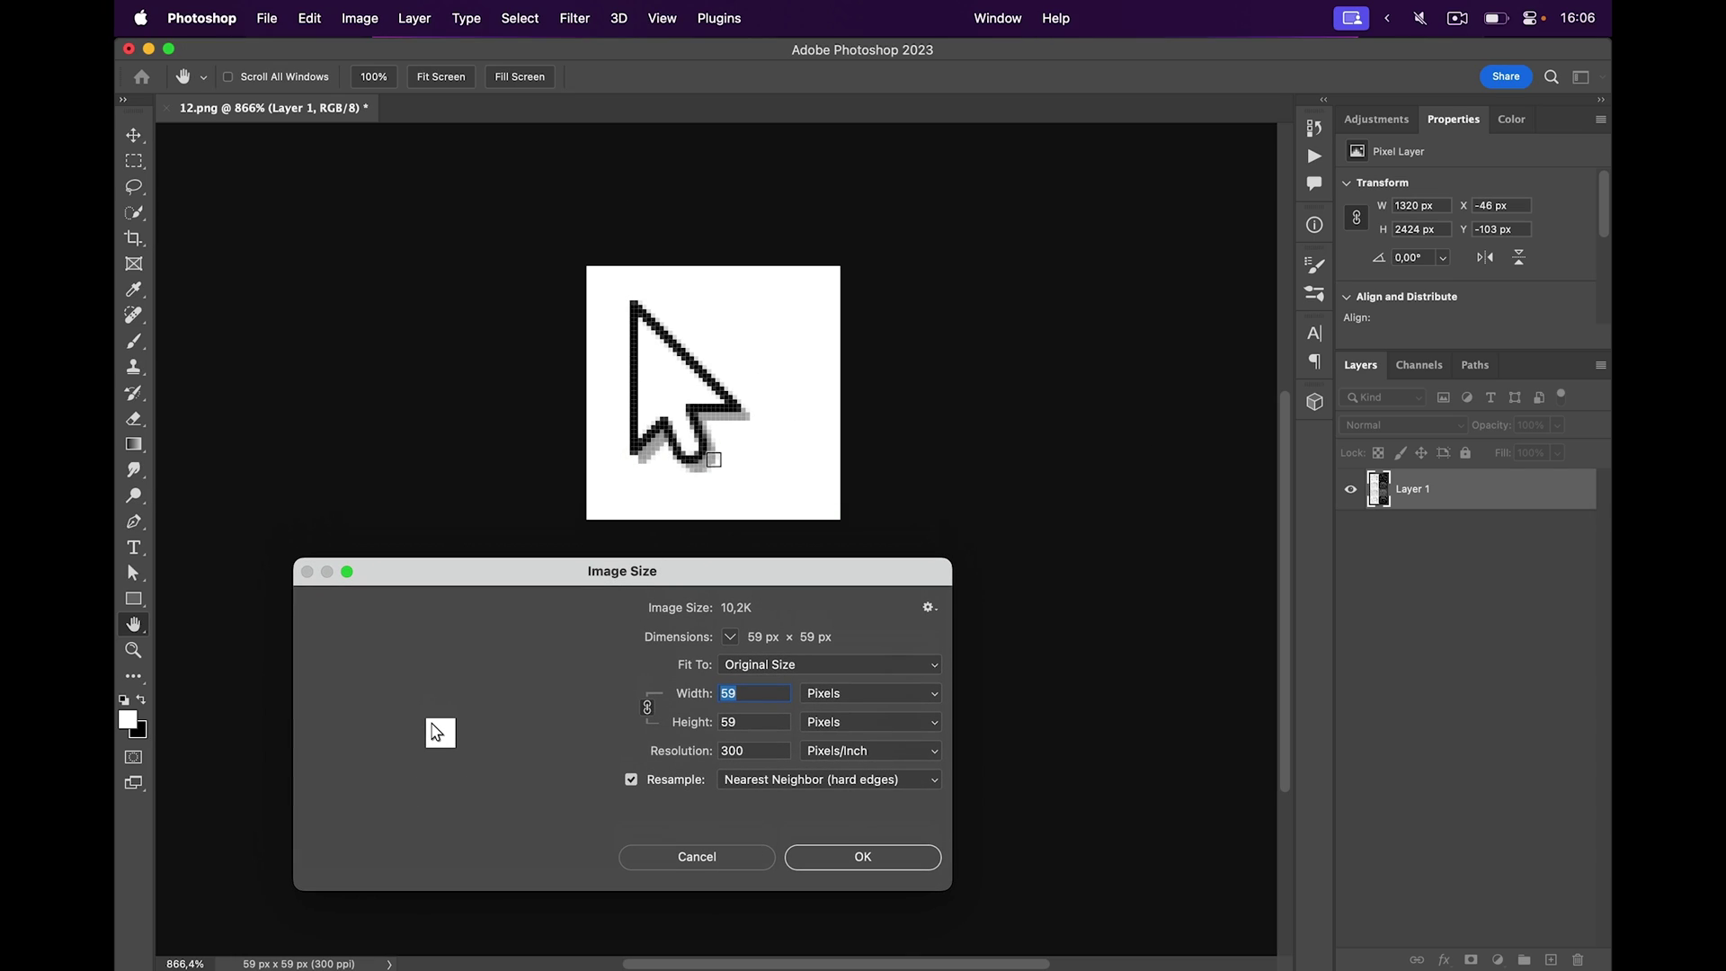
left_click(697, 855)
Step: Enlarge the canvas by a relative 5 pixels in both width and height
left_click(362, 18)
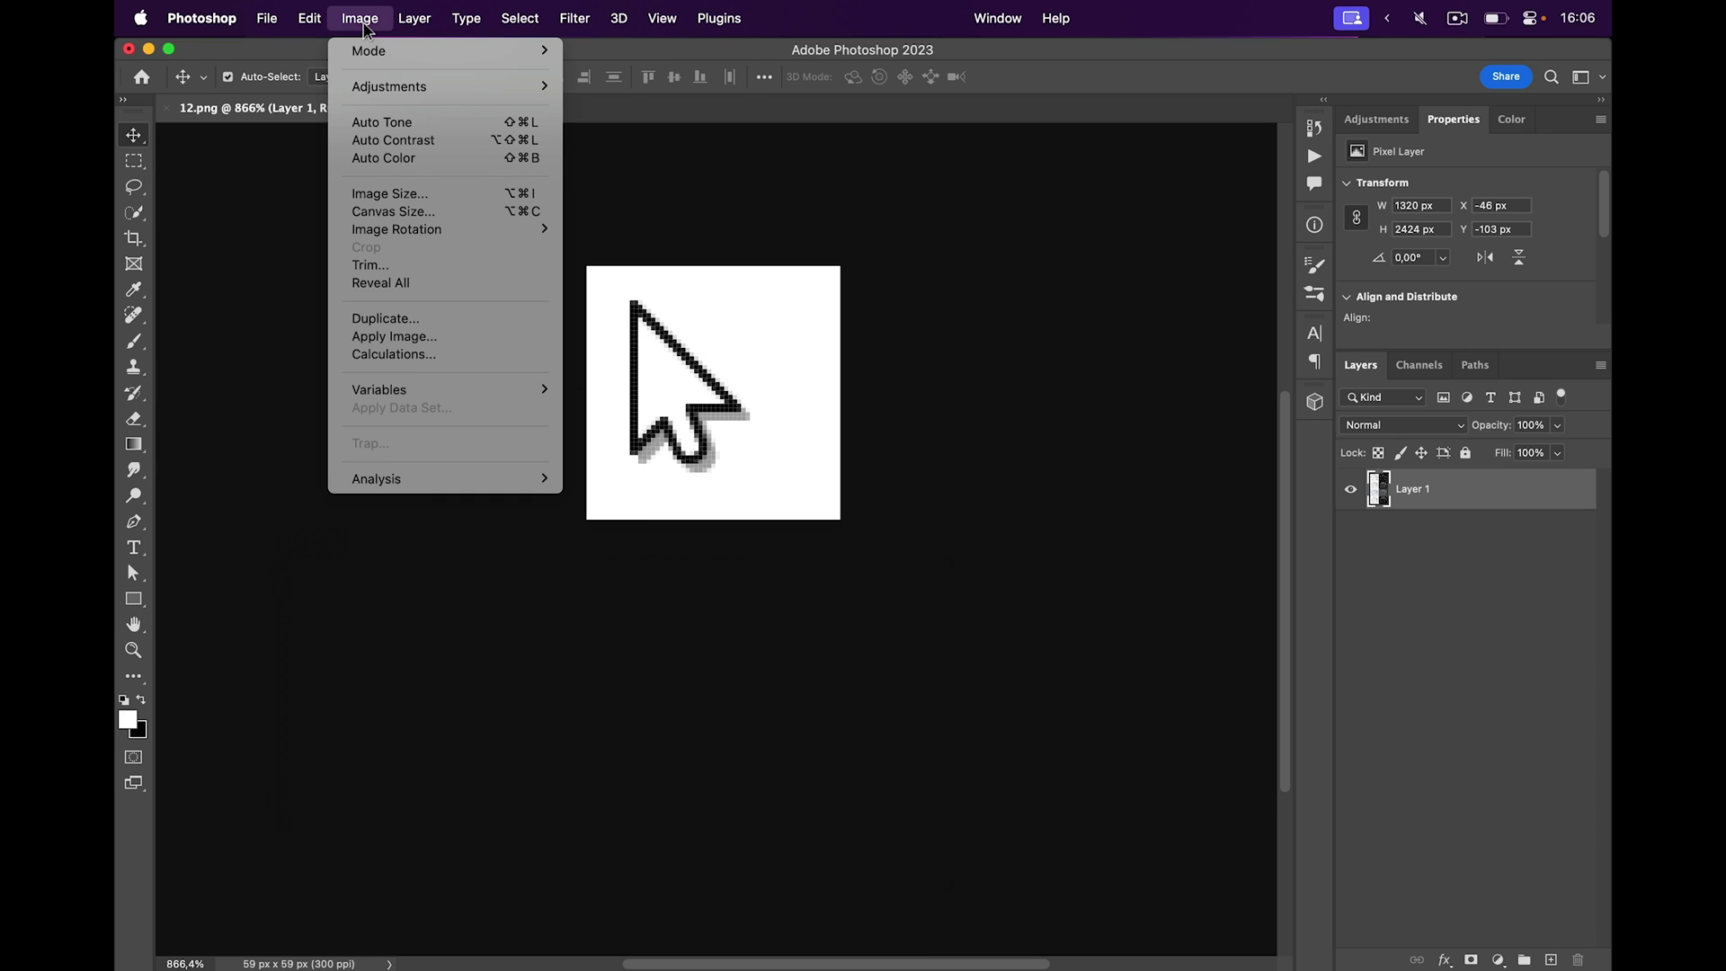
left_click(423, 212)
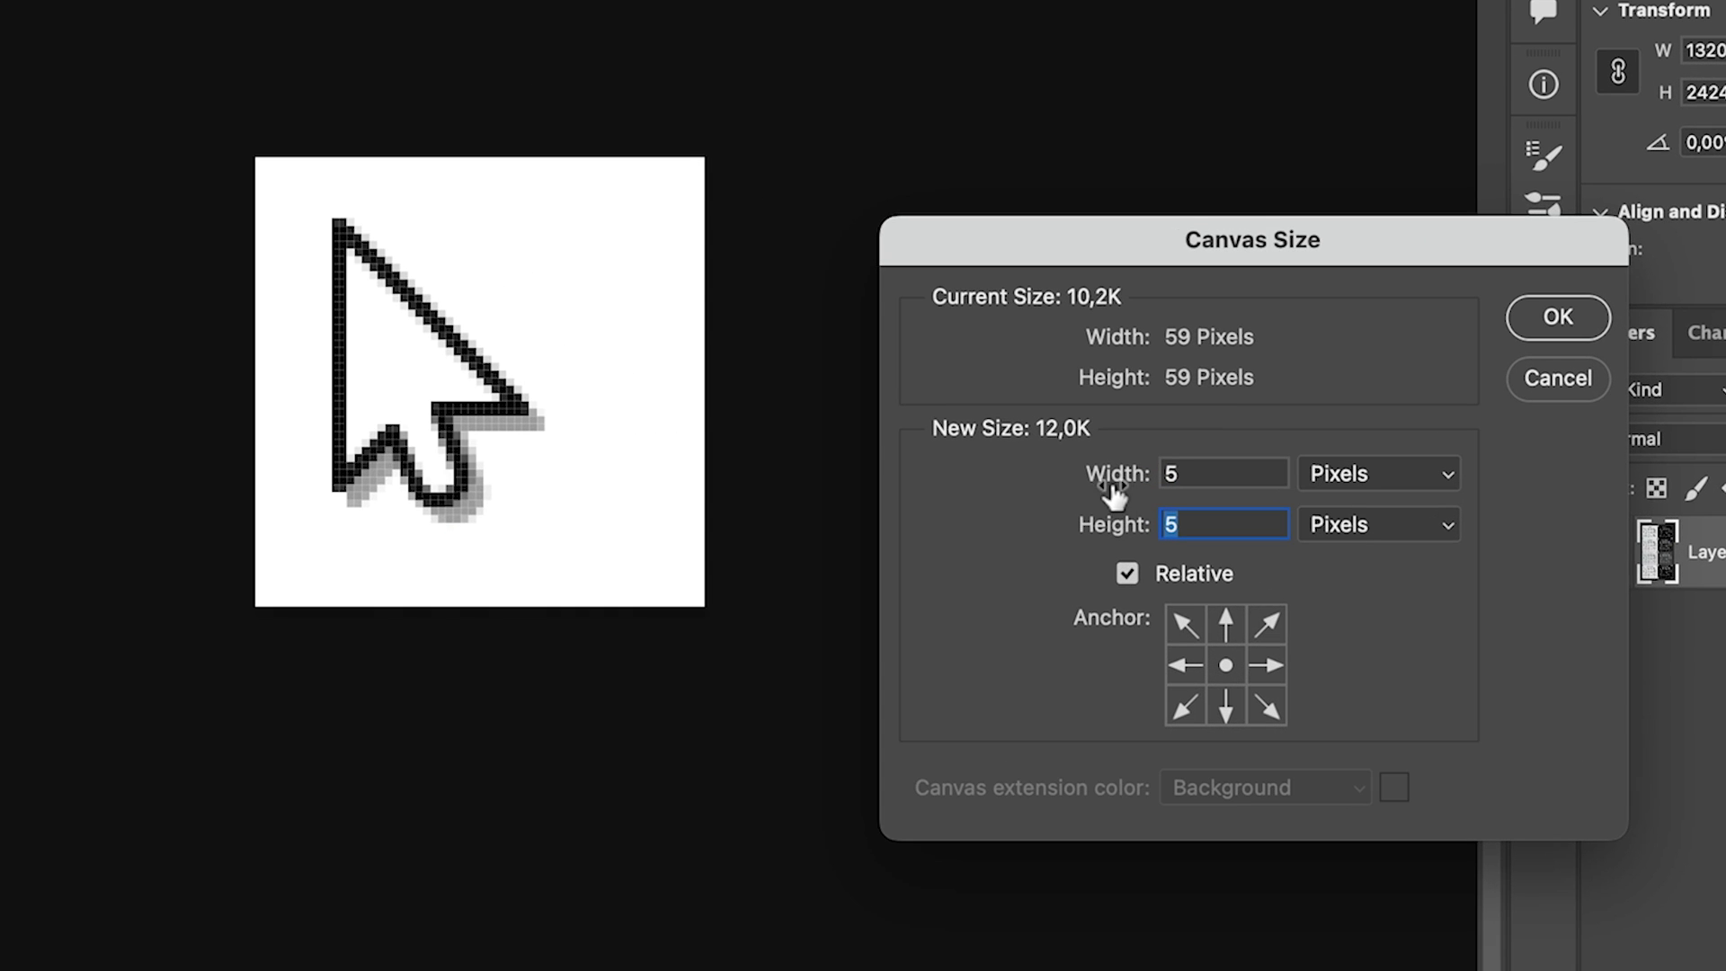
left_click(1538, 331)
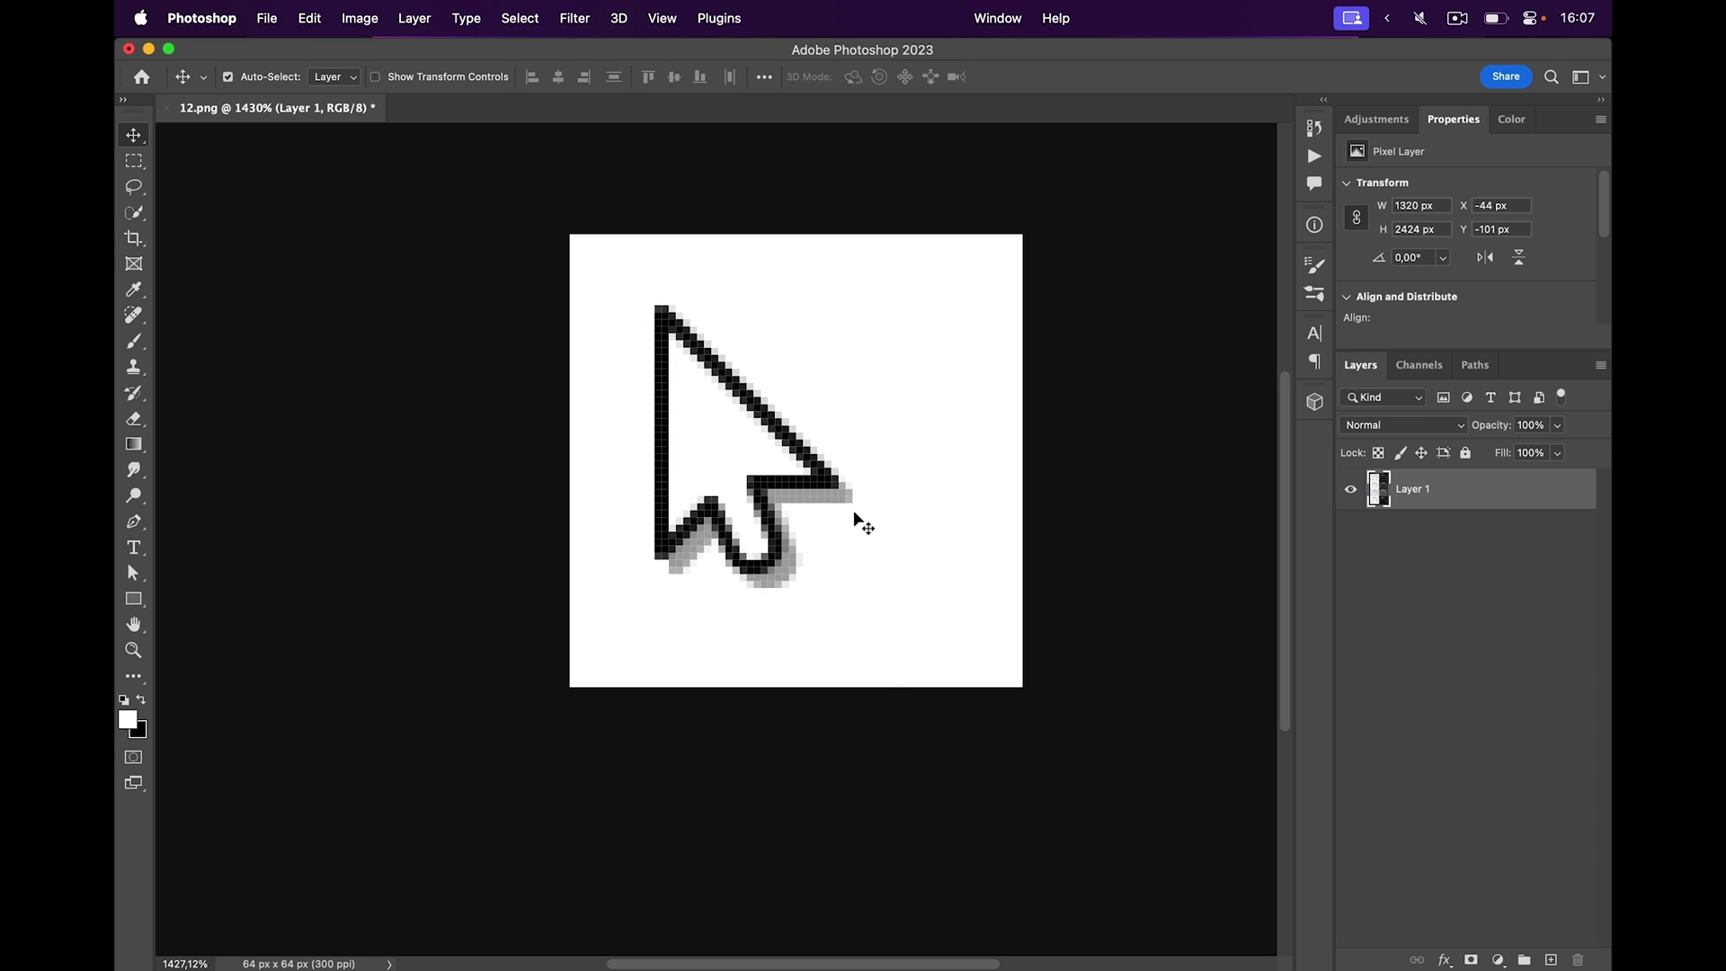
Step: Add a new layer and trace the arrow's outline with the Pen tool as a closed path, curving it around the tail
key("super+shift+alt+n")
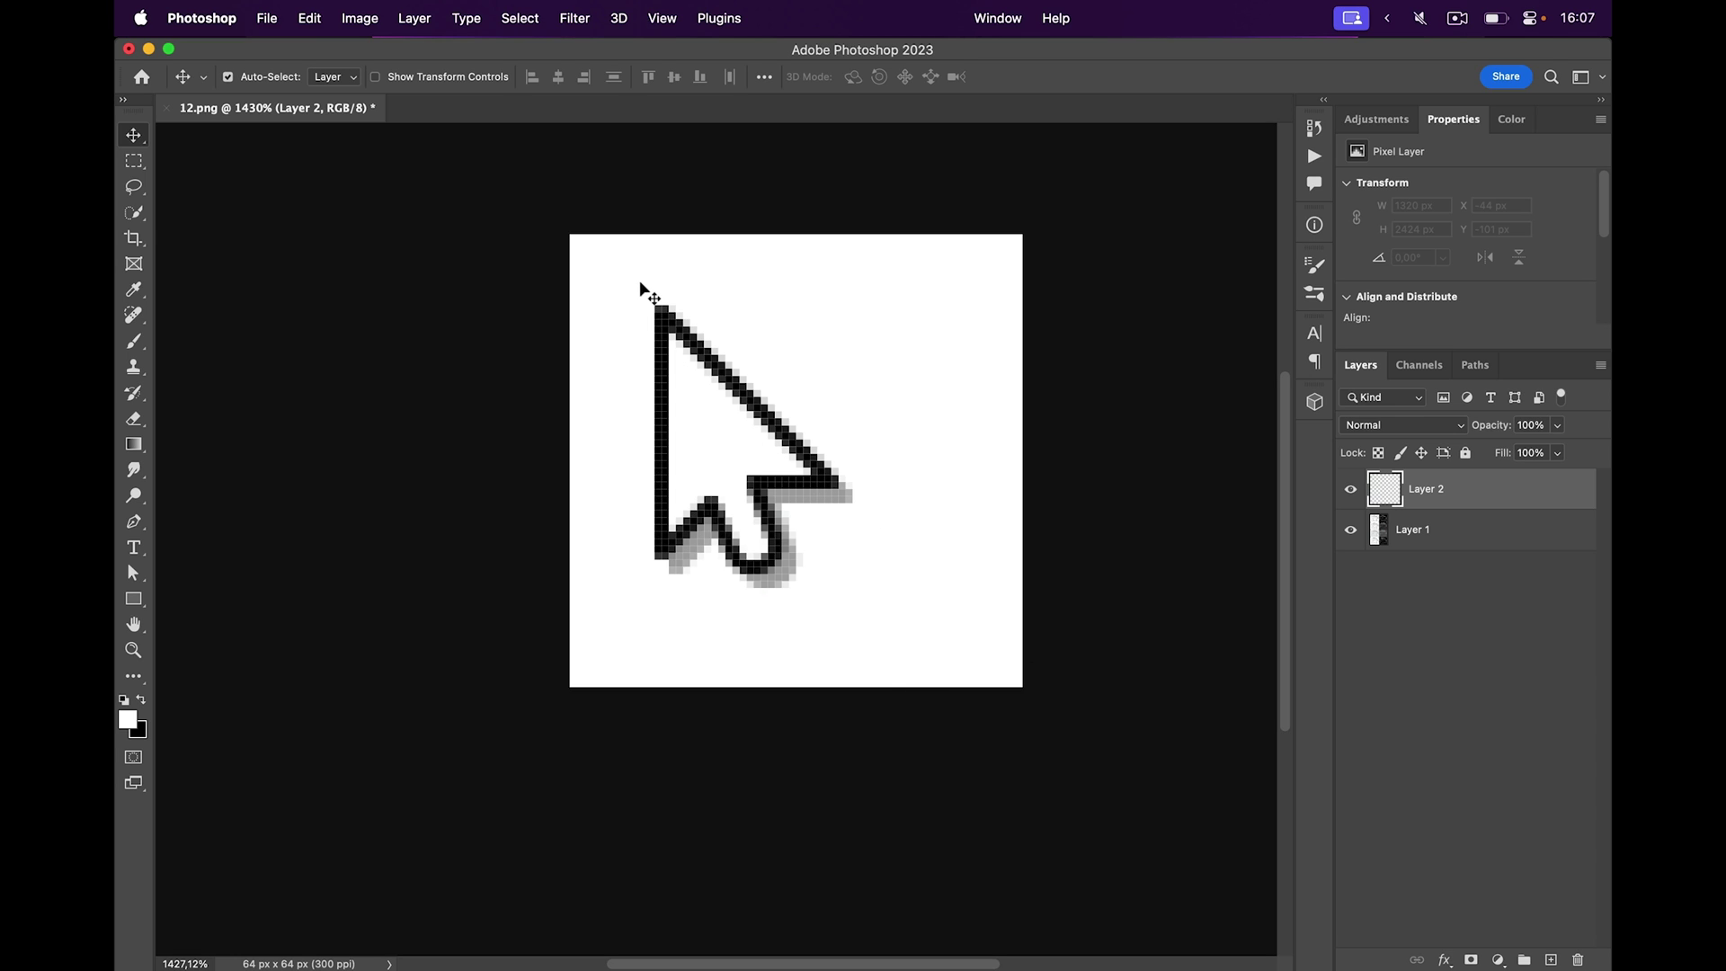
key("p")
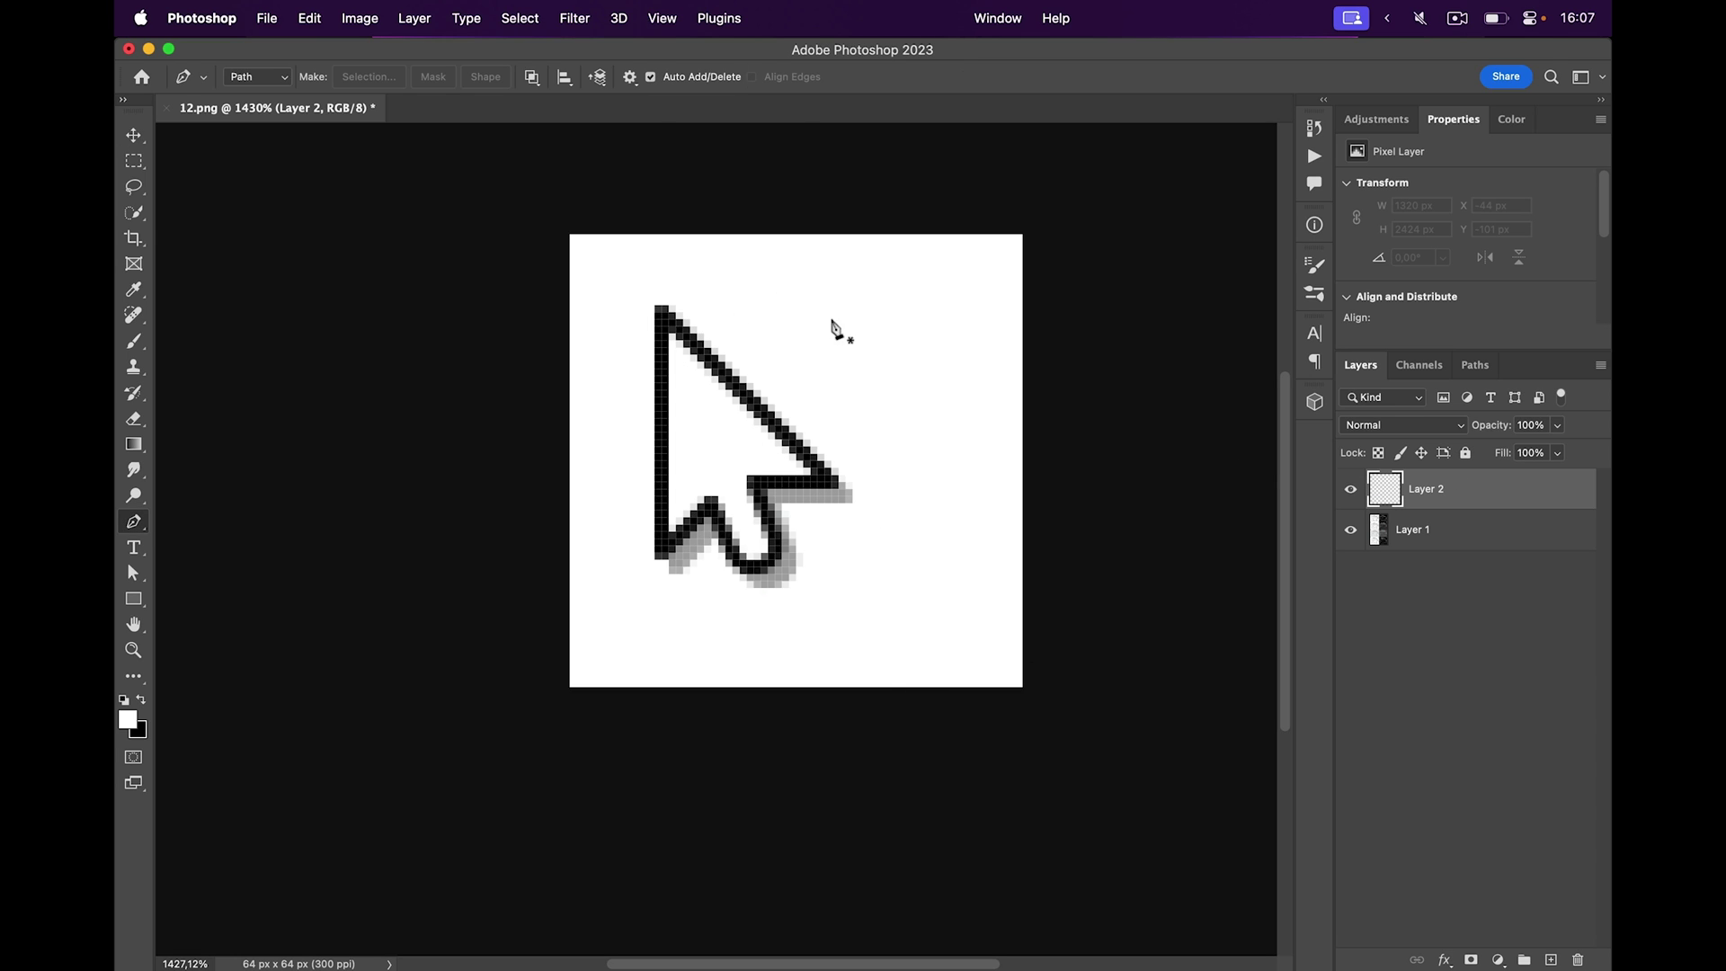
scroll(779, 338, "up", 5)
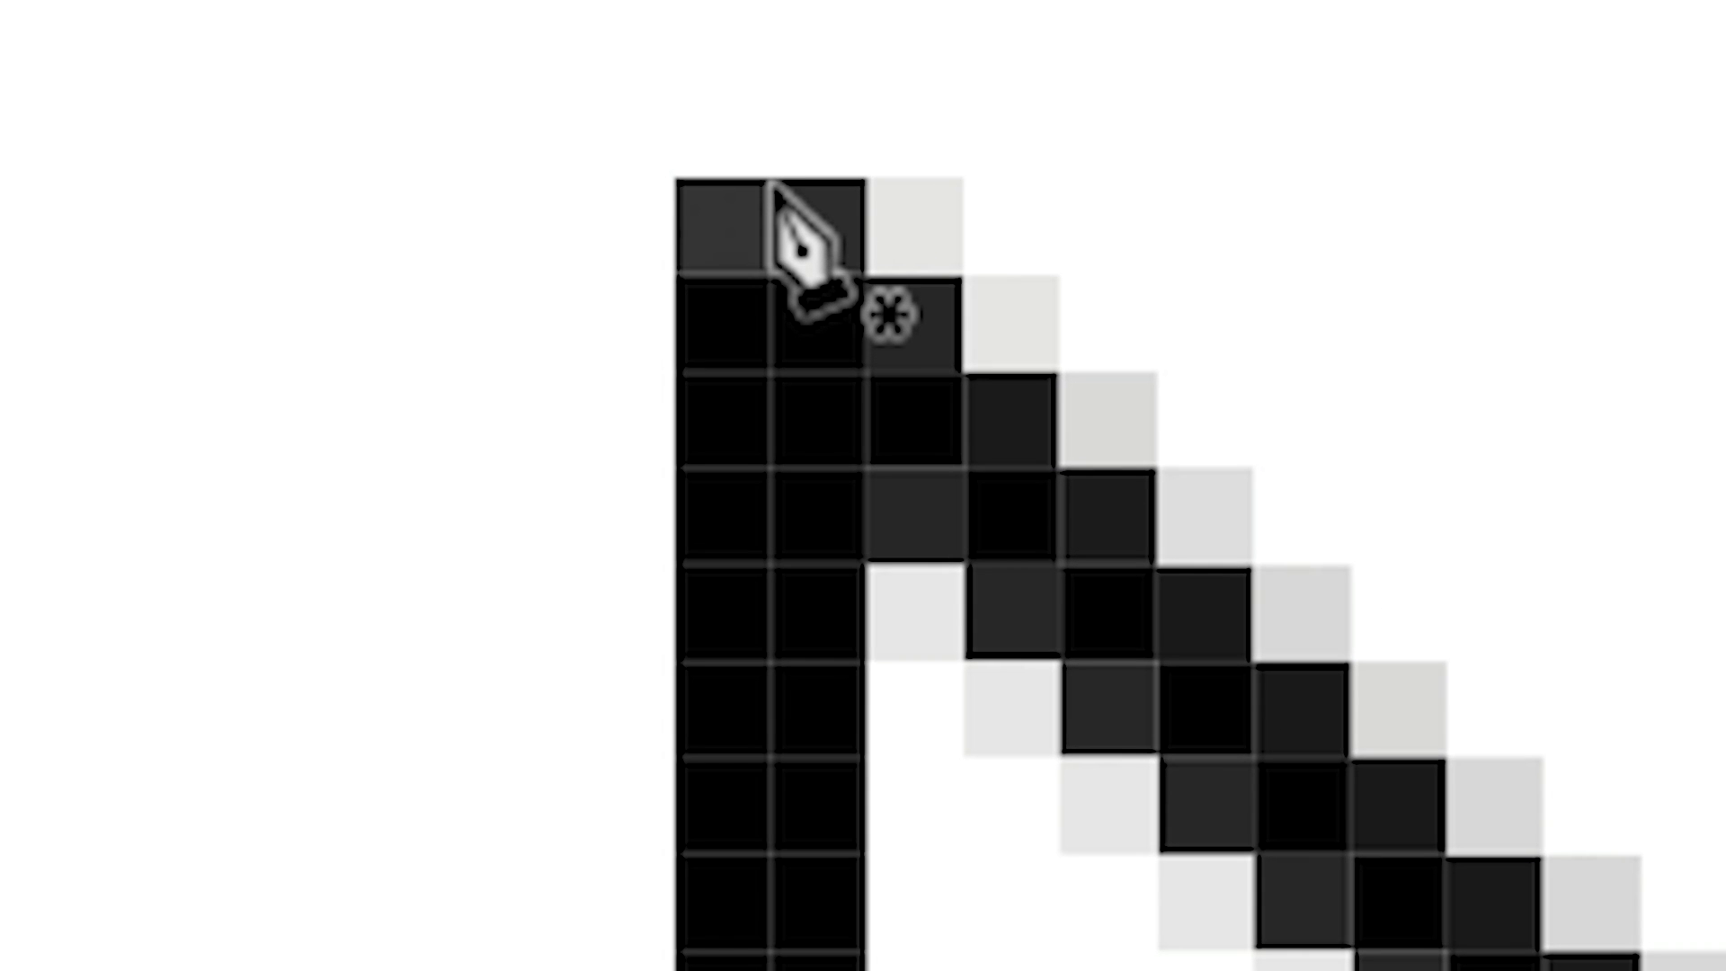
left_click(769, 180)
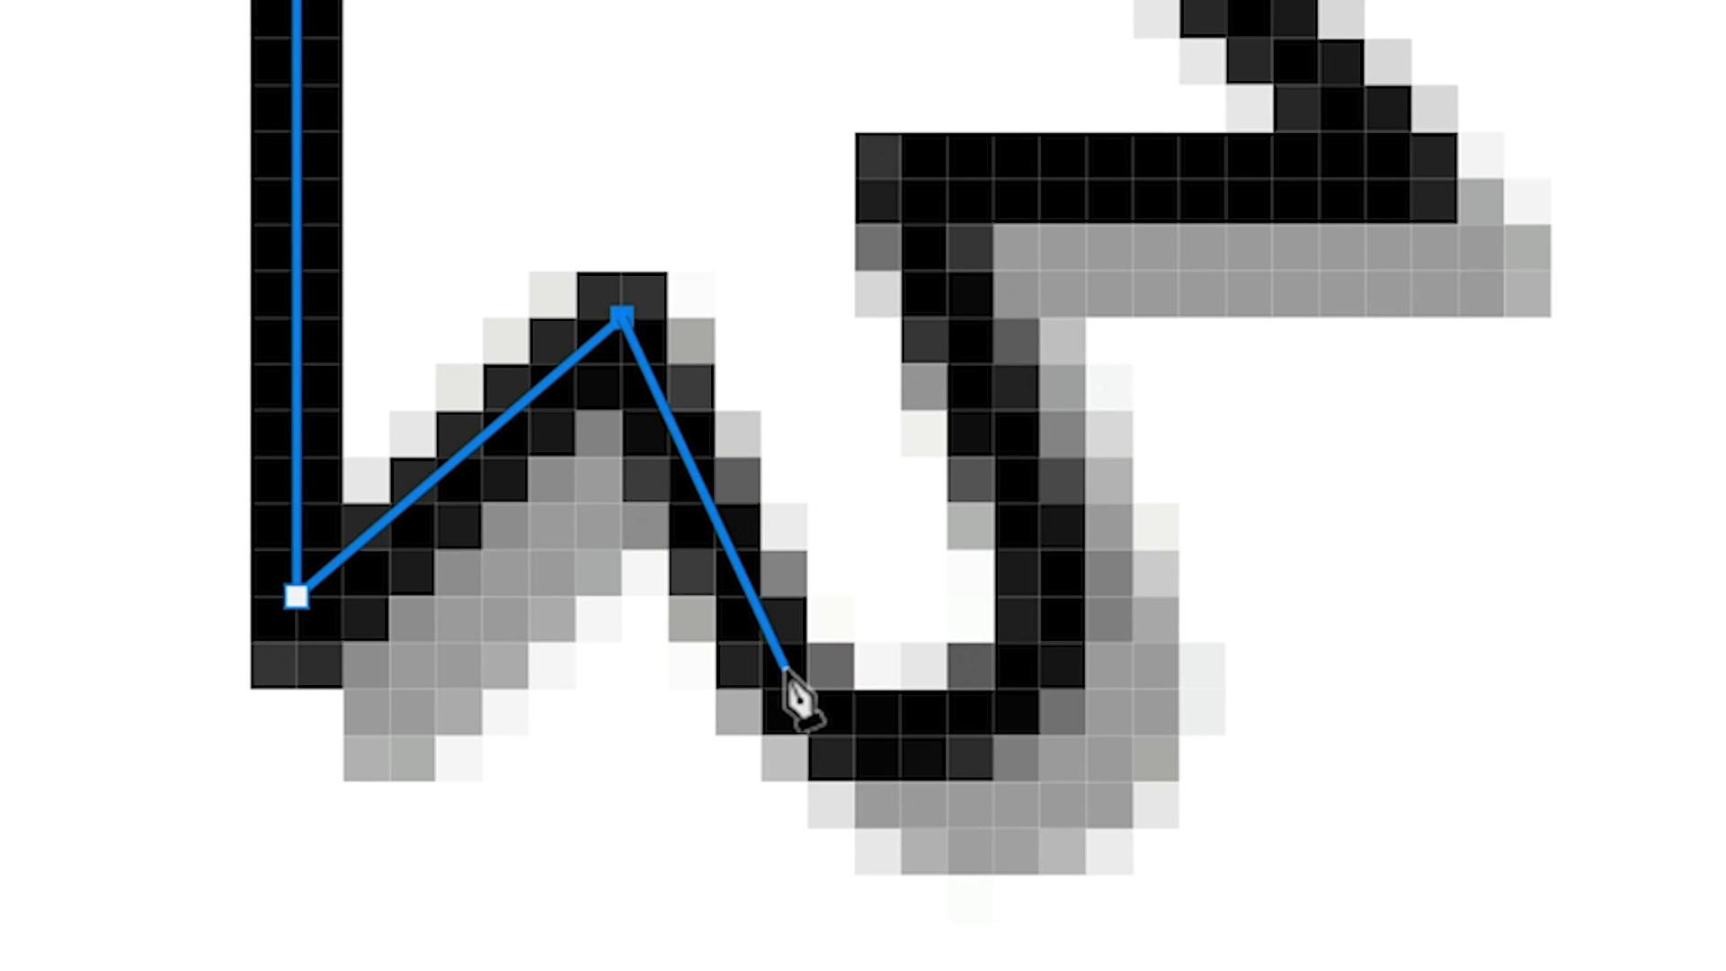
left_click_drag(807, 688, 846, 763)
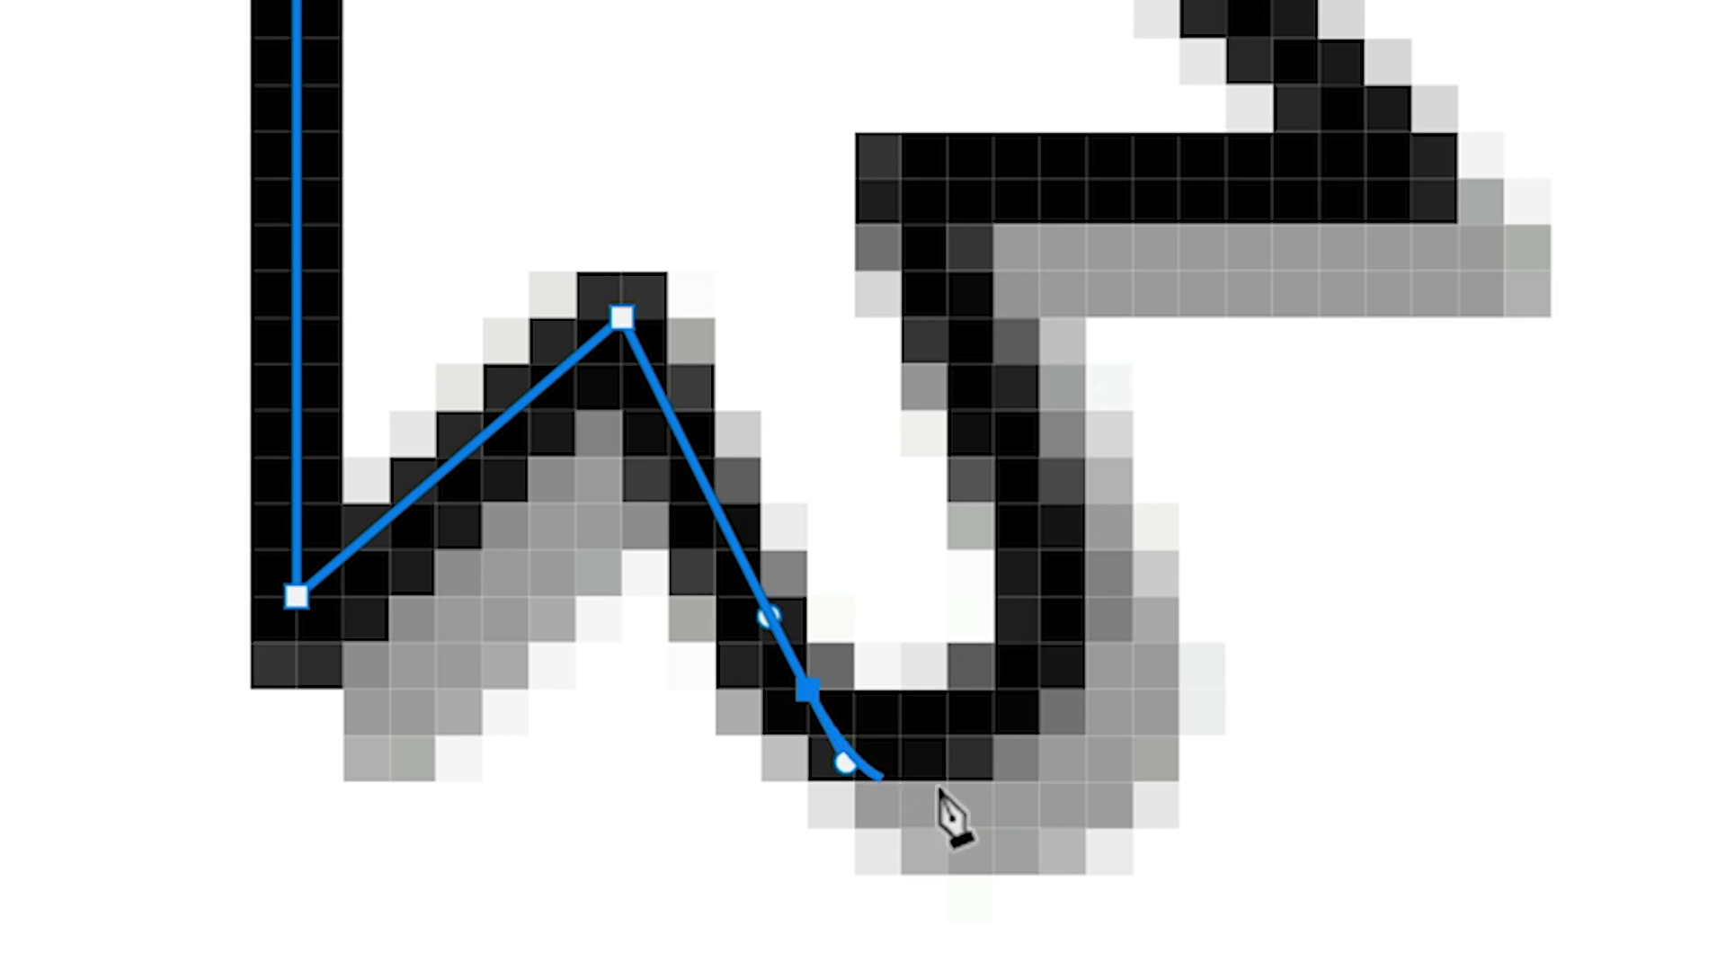
left_click_drag(1041, 549, 982, 355)
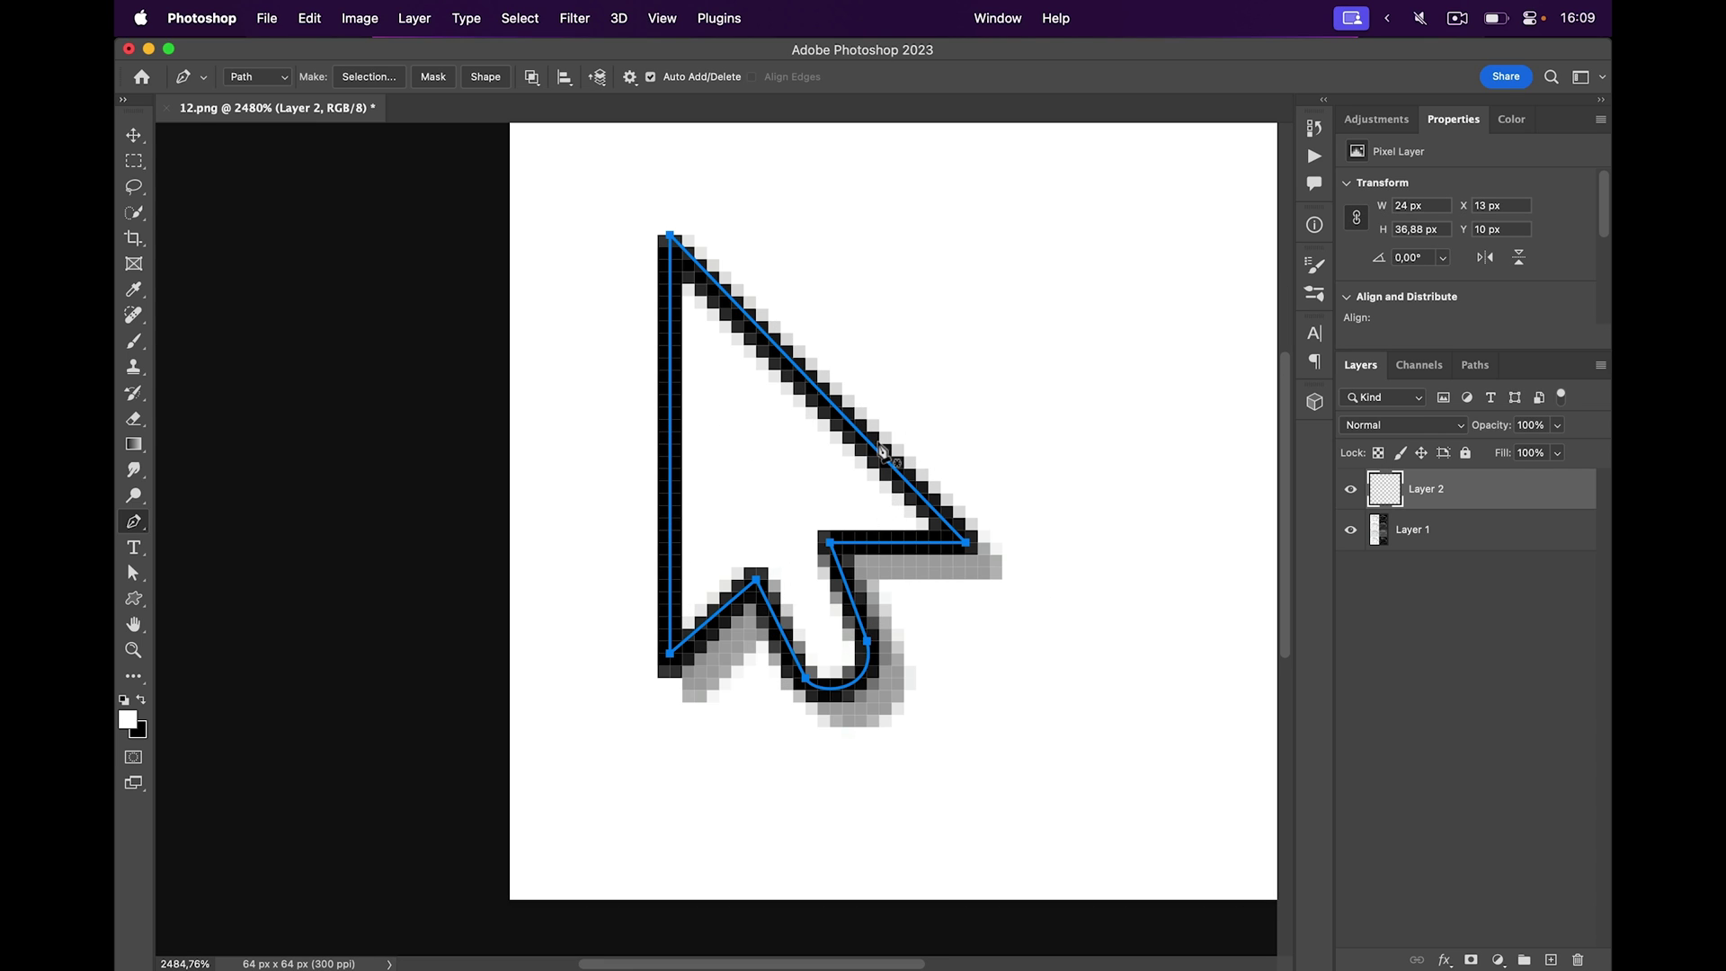
Step: Define the traced arrow path as a custom shape named MOUSE CURSOR FOR VIDEO
right_click(869, 448)
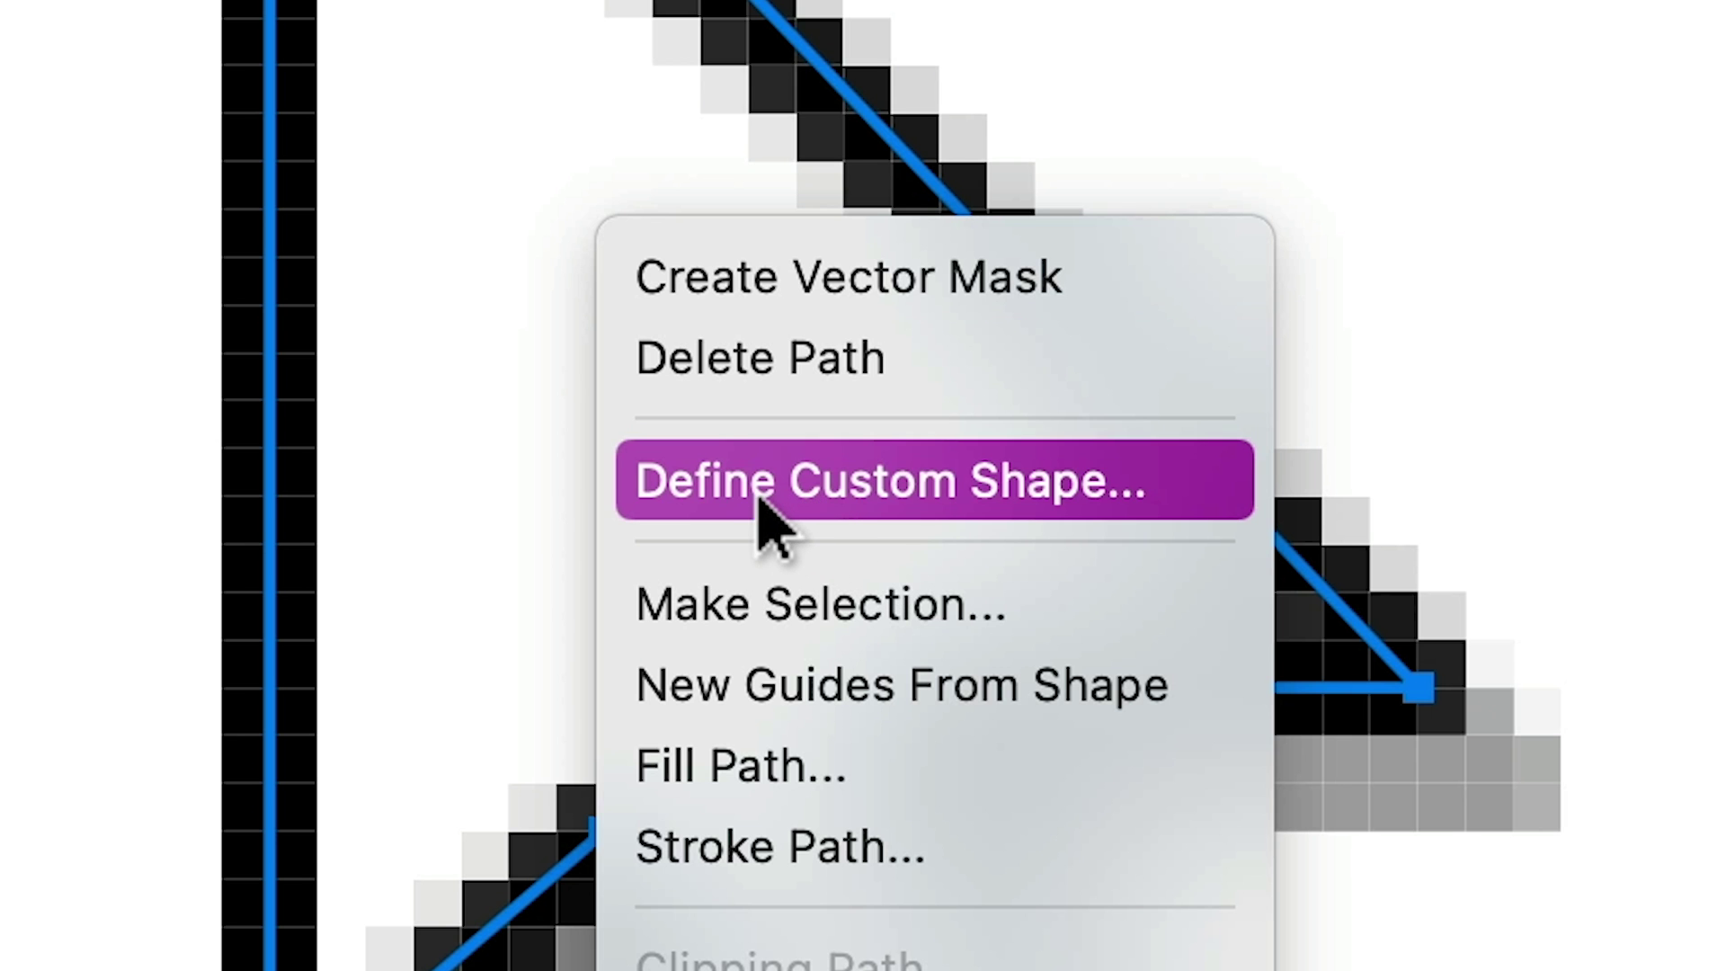
left_click(765, 504)
type("MOUSE CURSOR FOR VIDEO")
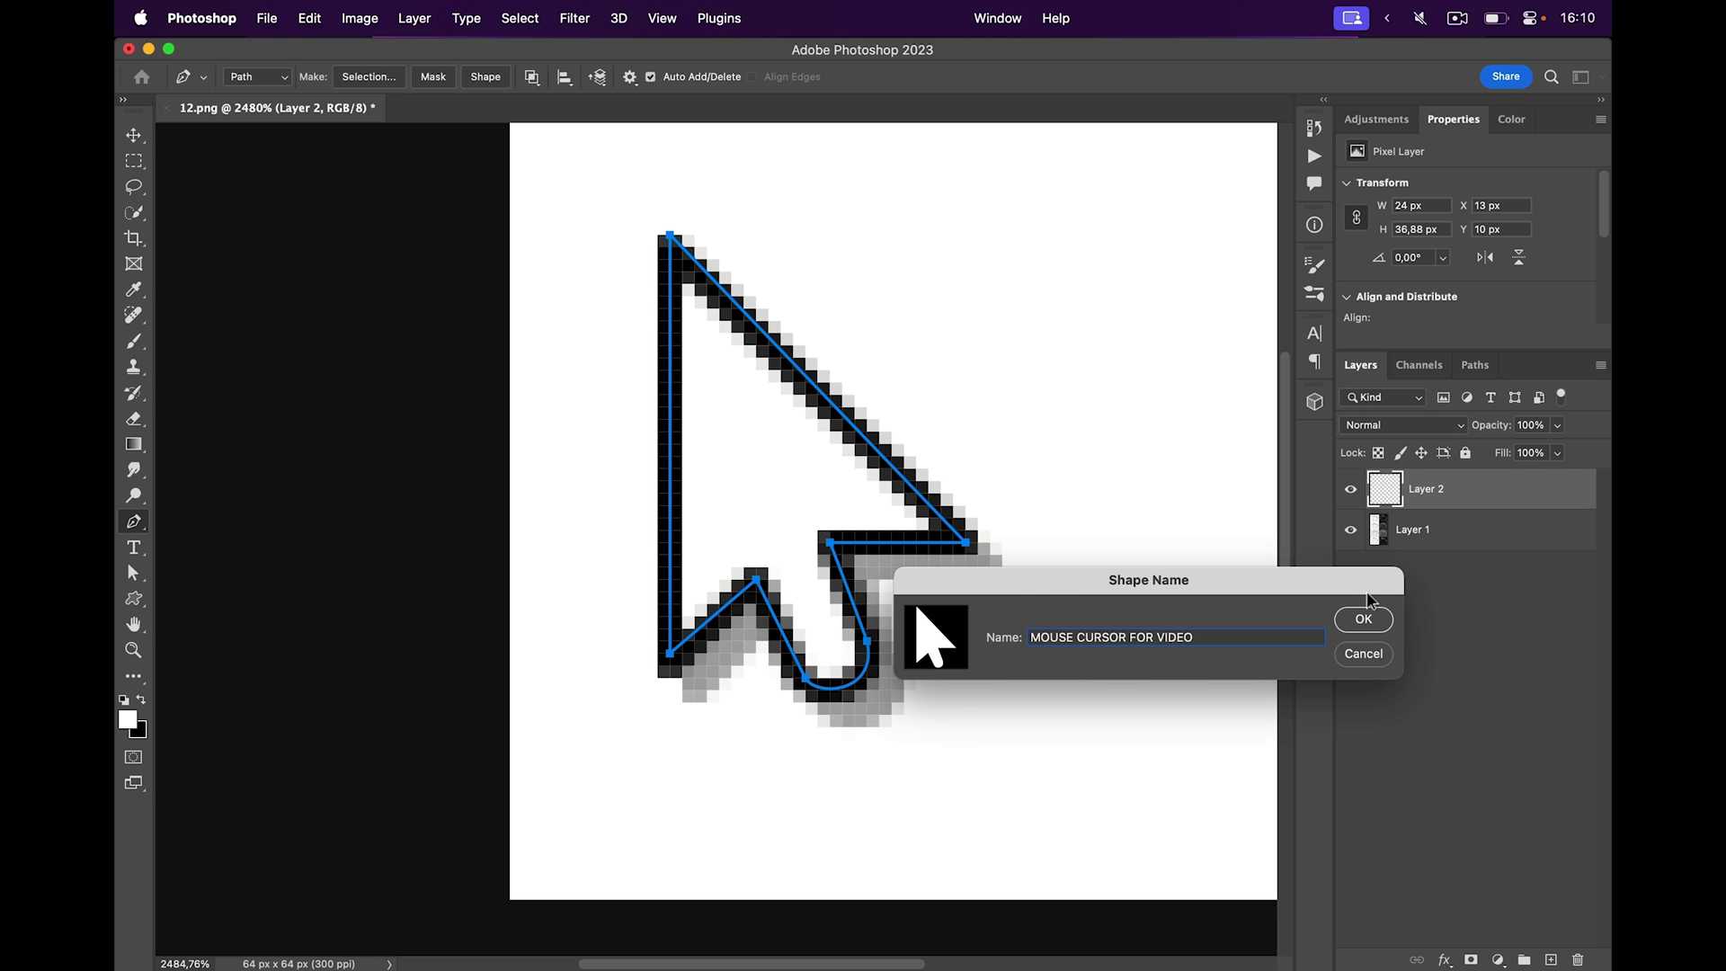
left_click(1366, 628)
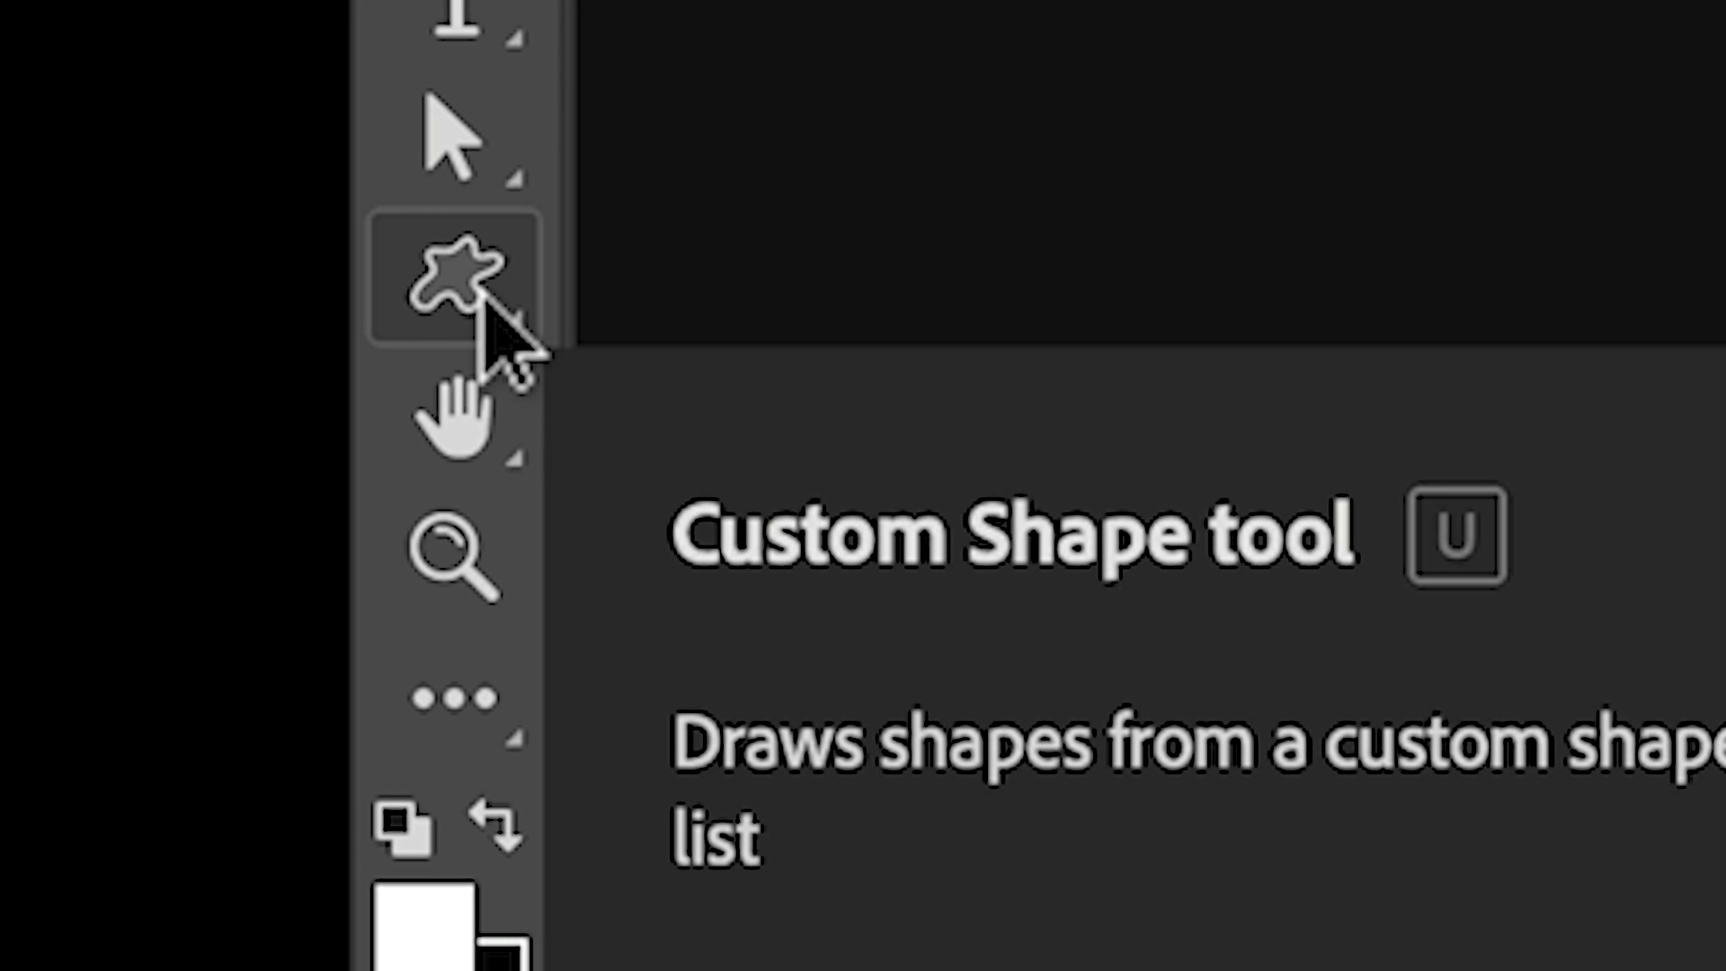
Step: Activate the Custom Shape tool and choose the newly defined arrow as its shape
right_click(484, 310)
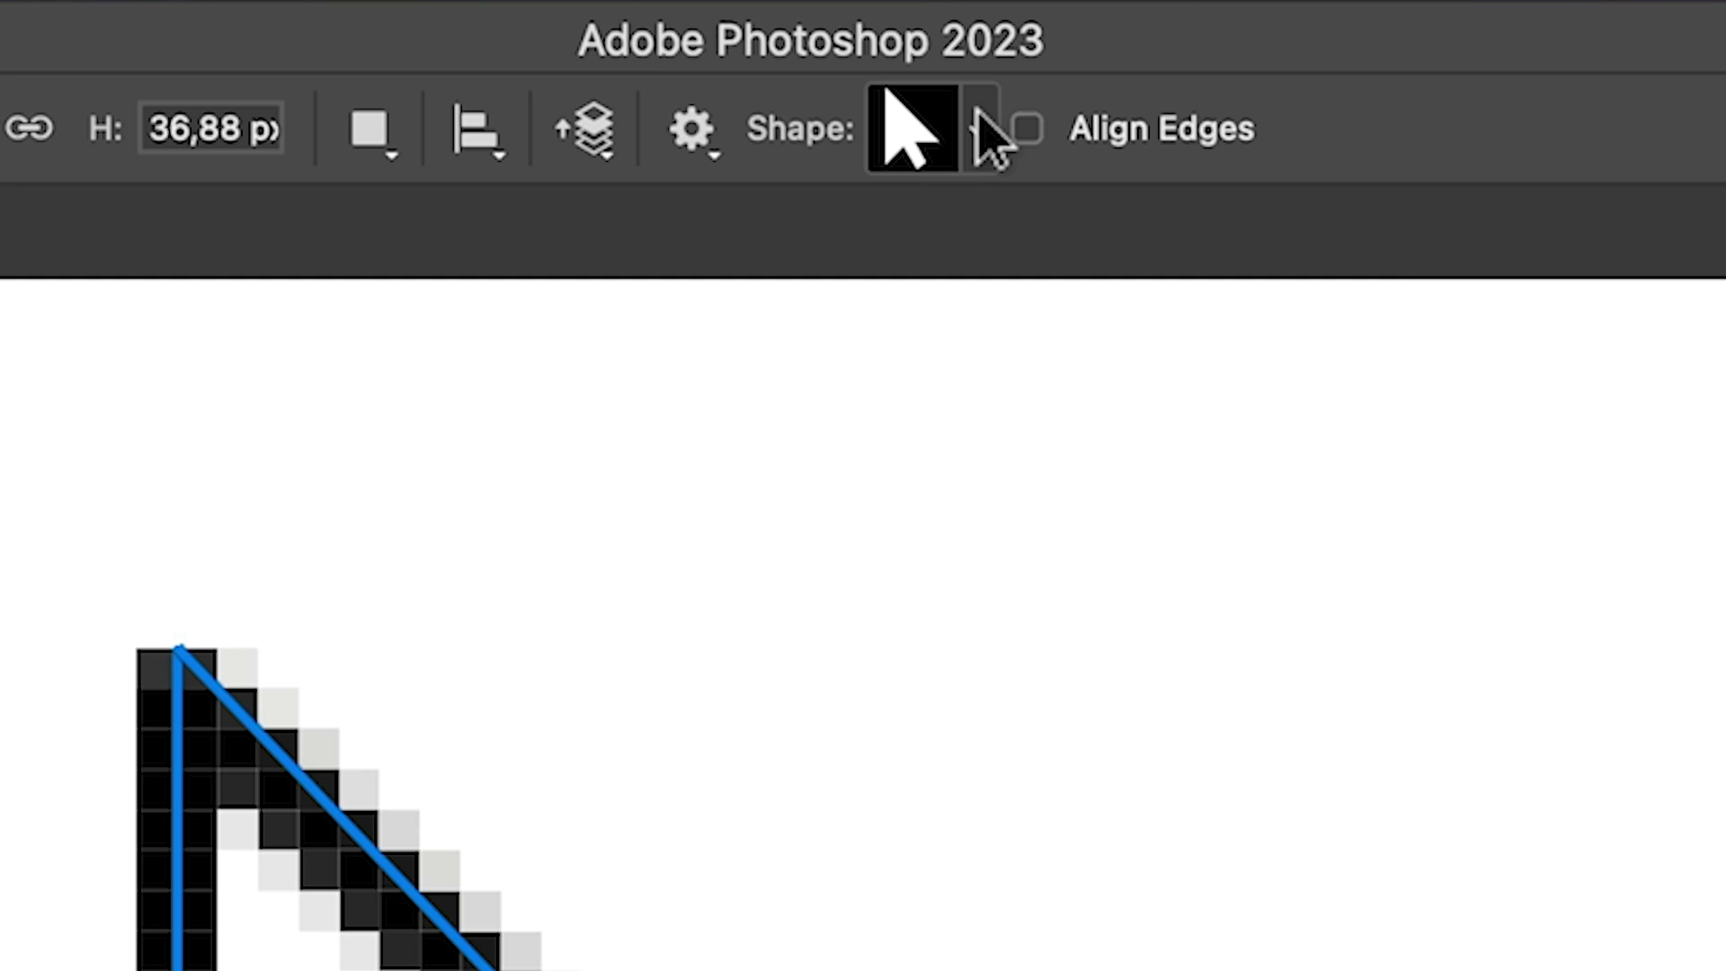
left_click(980, 132)
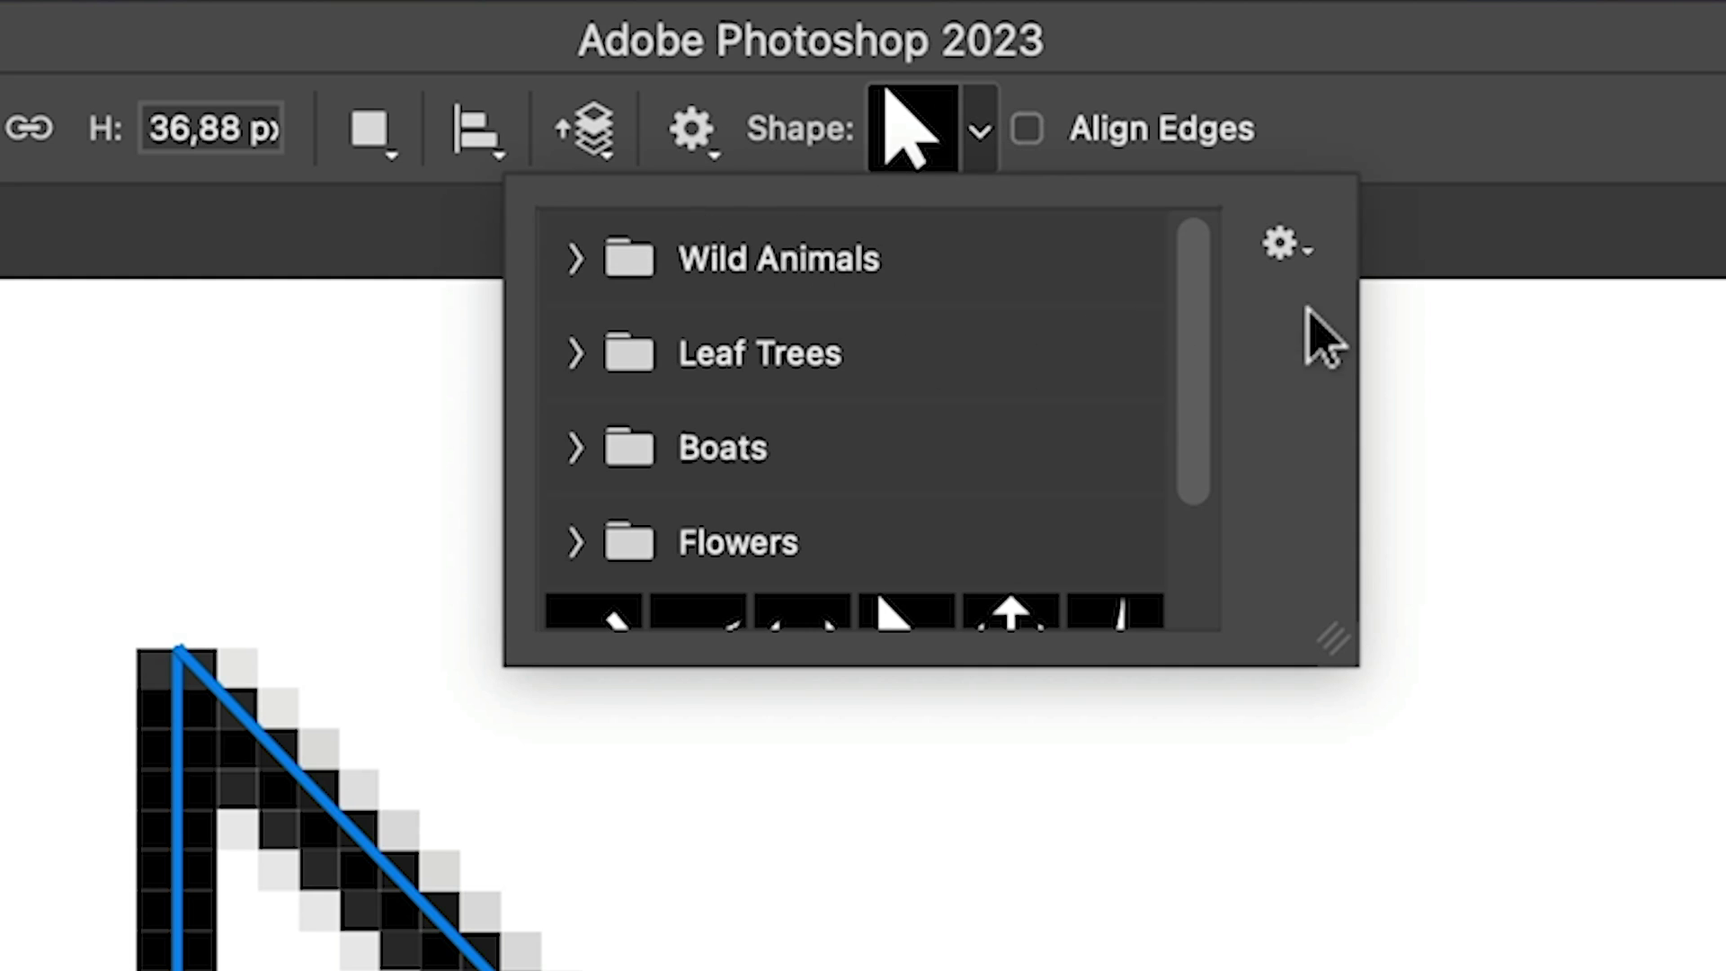
scroll(1200, 355, "down", 1)
left_click_drag(1205, 355, 1214, 520)
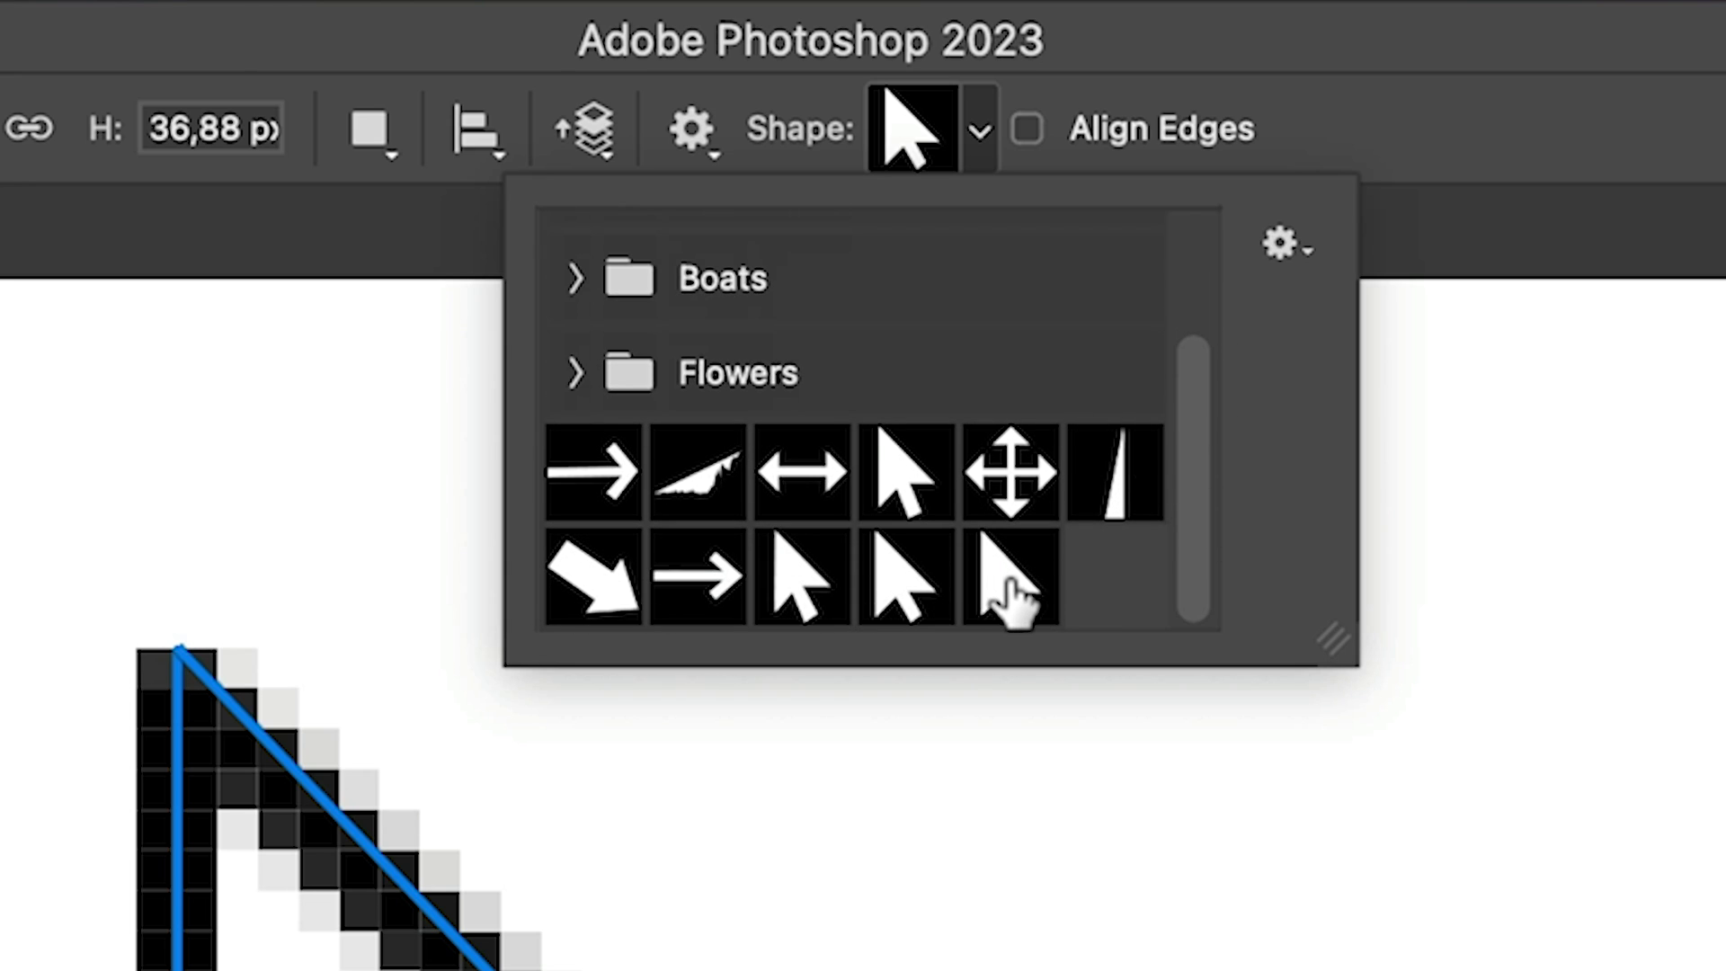
left_click(1003, 579)
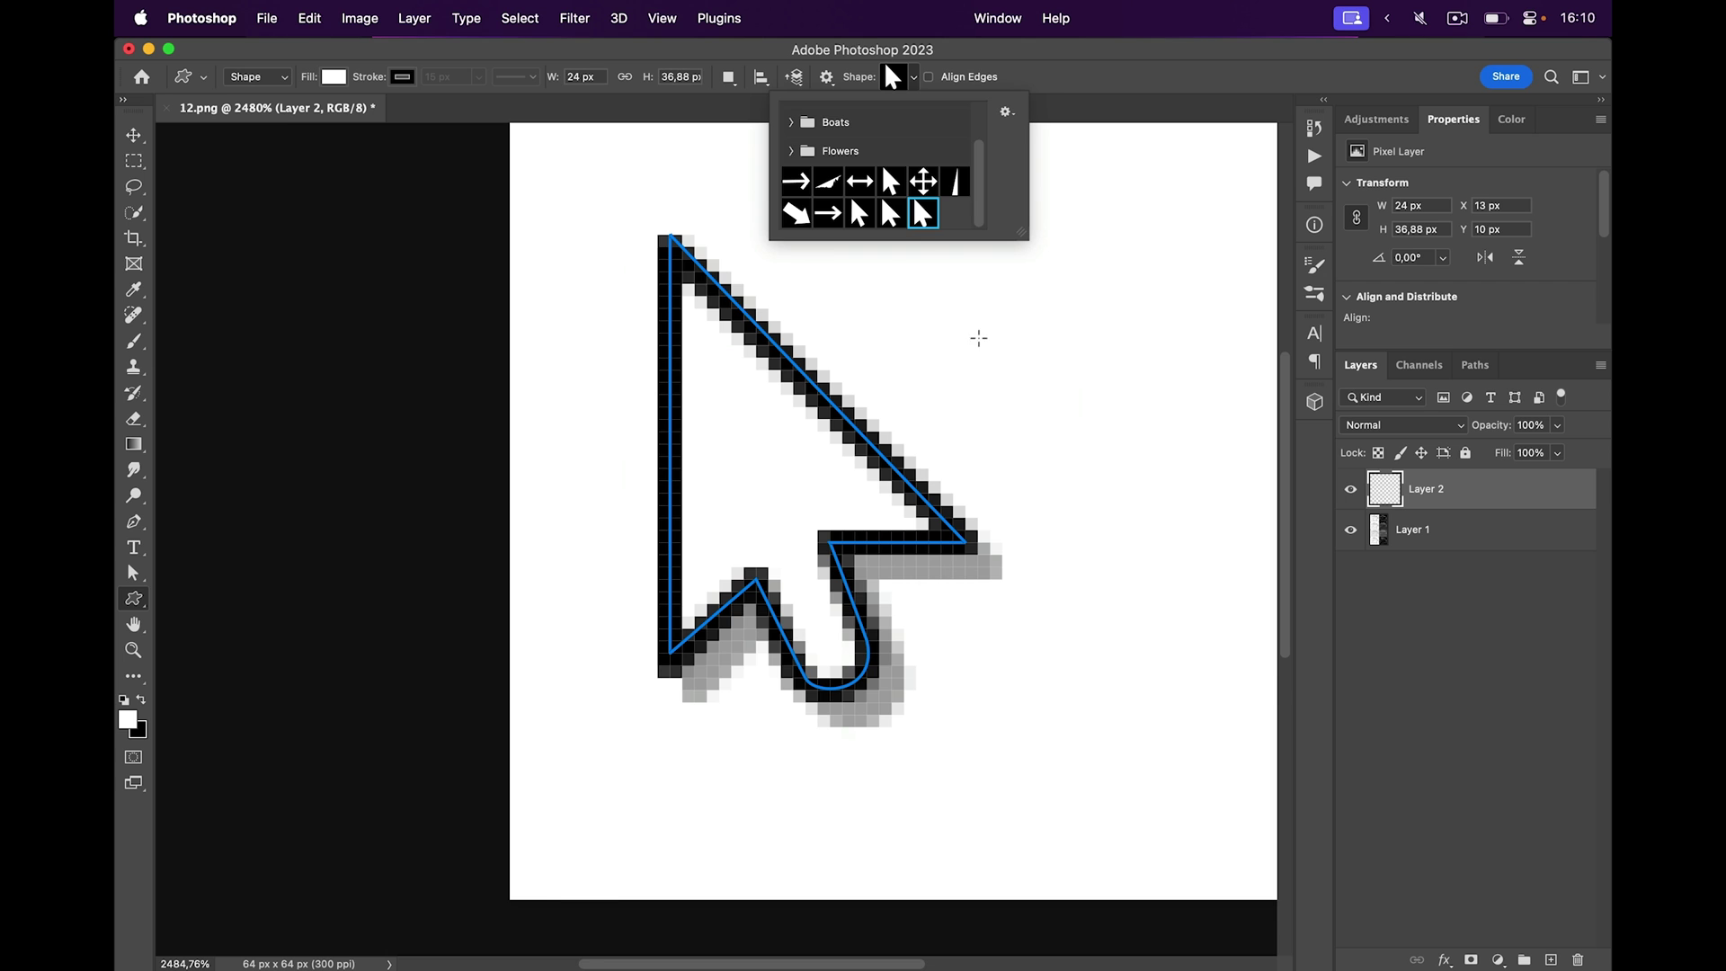
Step: Draw the arrow shape about 24 × 37 px over the original cursor and set its stroke width to 2 px
key("Return")
left_click_drag(789, 315, 913, 733)
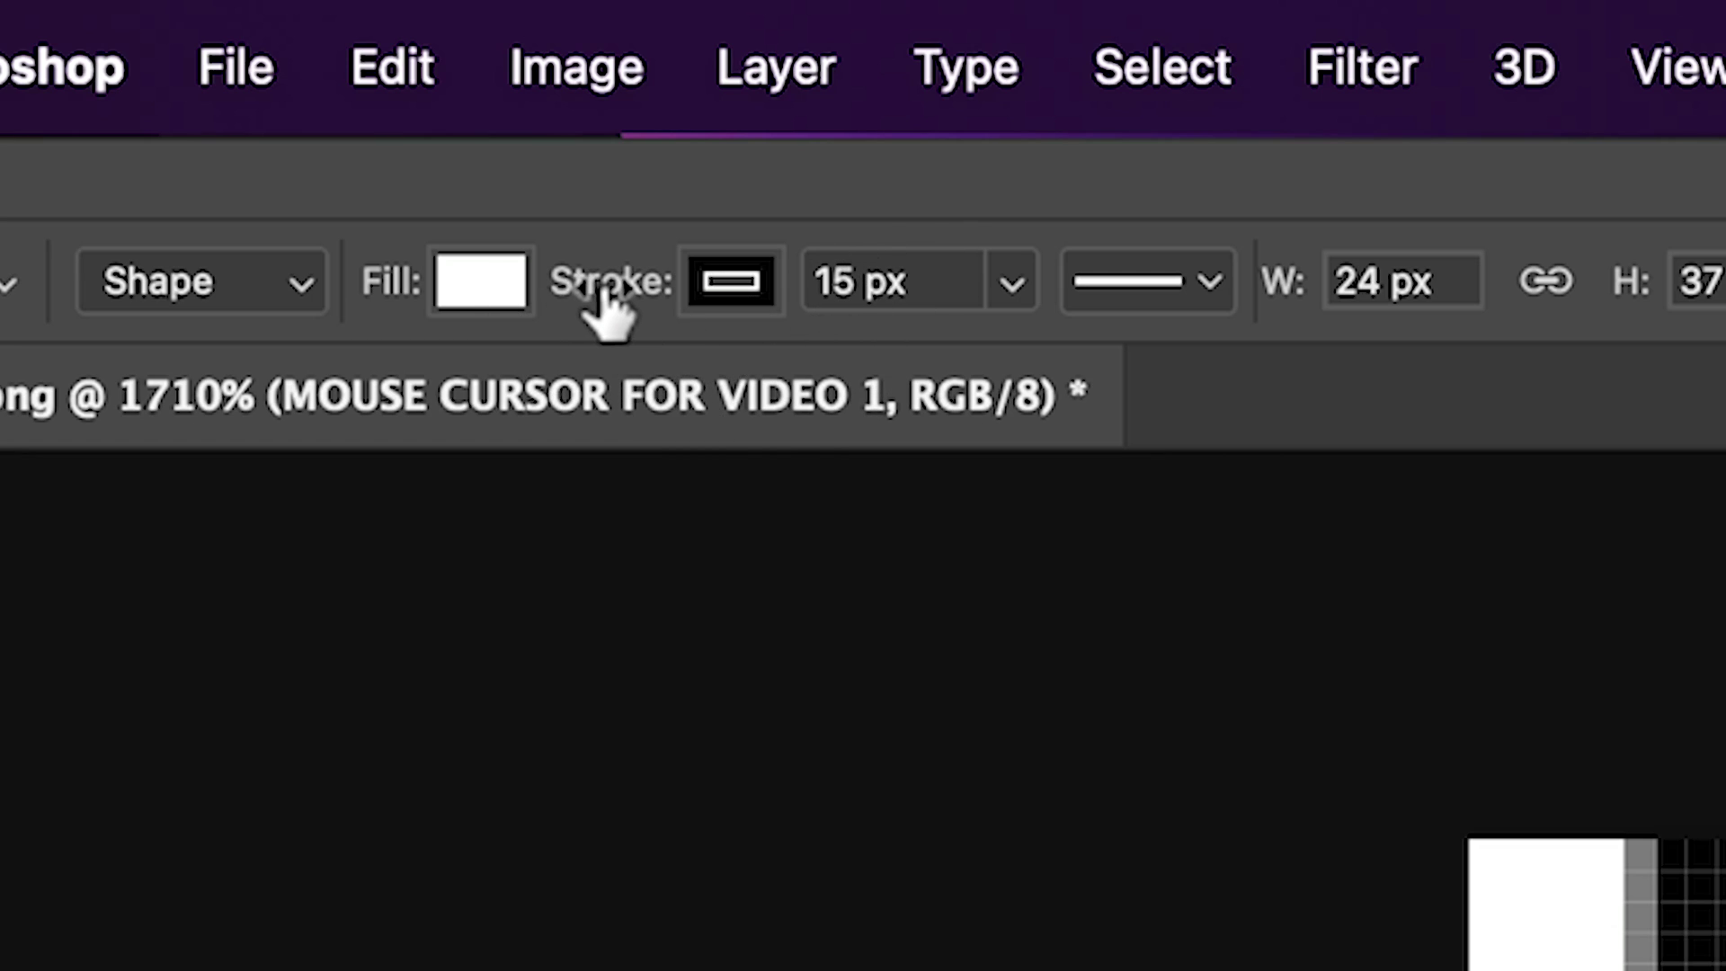
left_click_drag(600, 302, 541, 321)
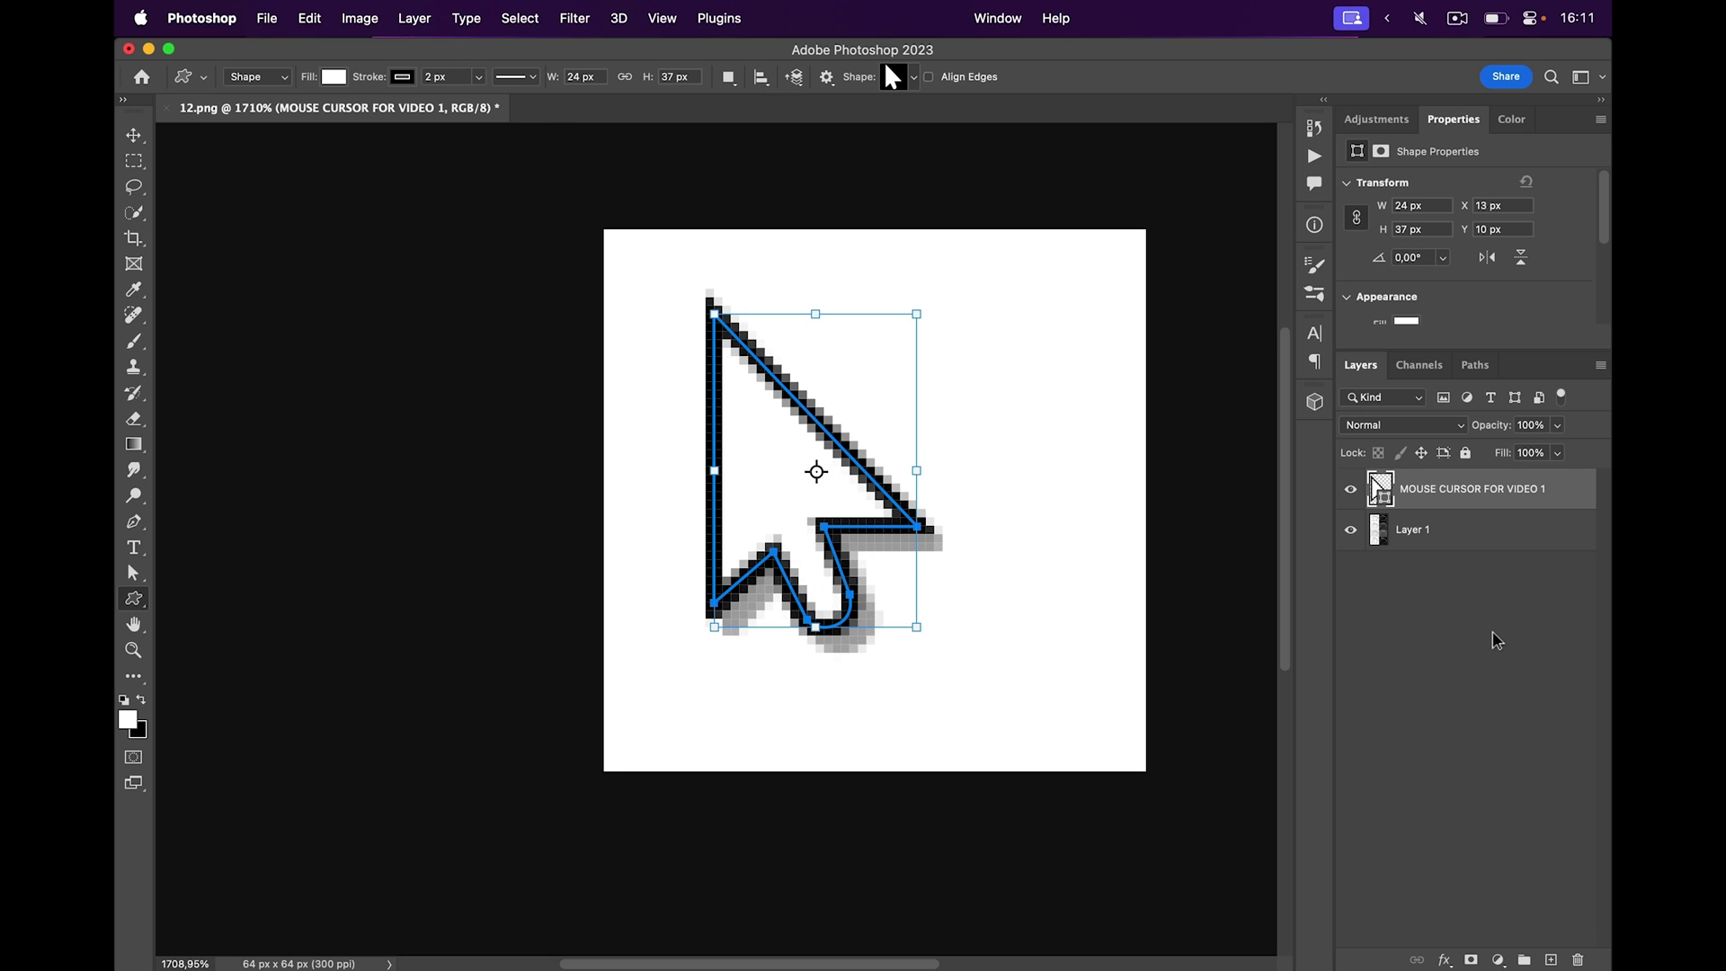
Step: Compare the drawn cursor shape with the original arrow beneath it and hide Layer 1
left_click(1352, 489)
left_click(1352, 490)
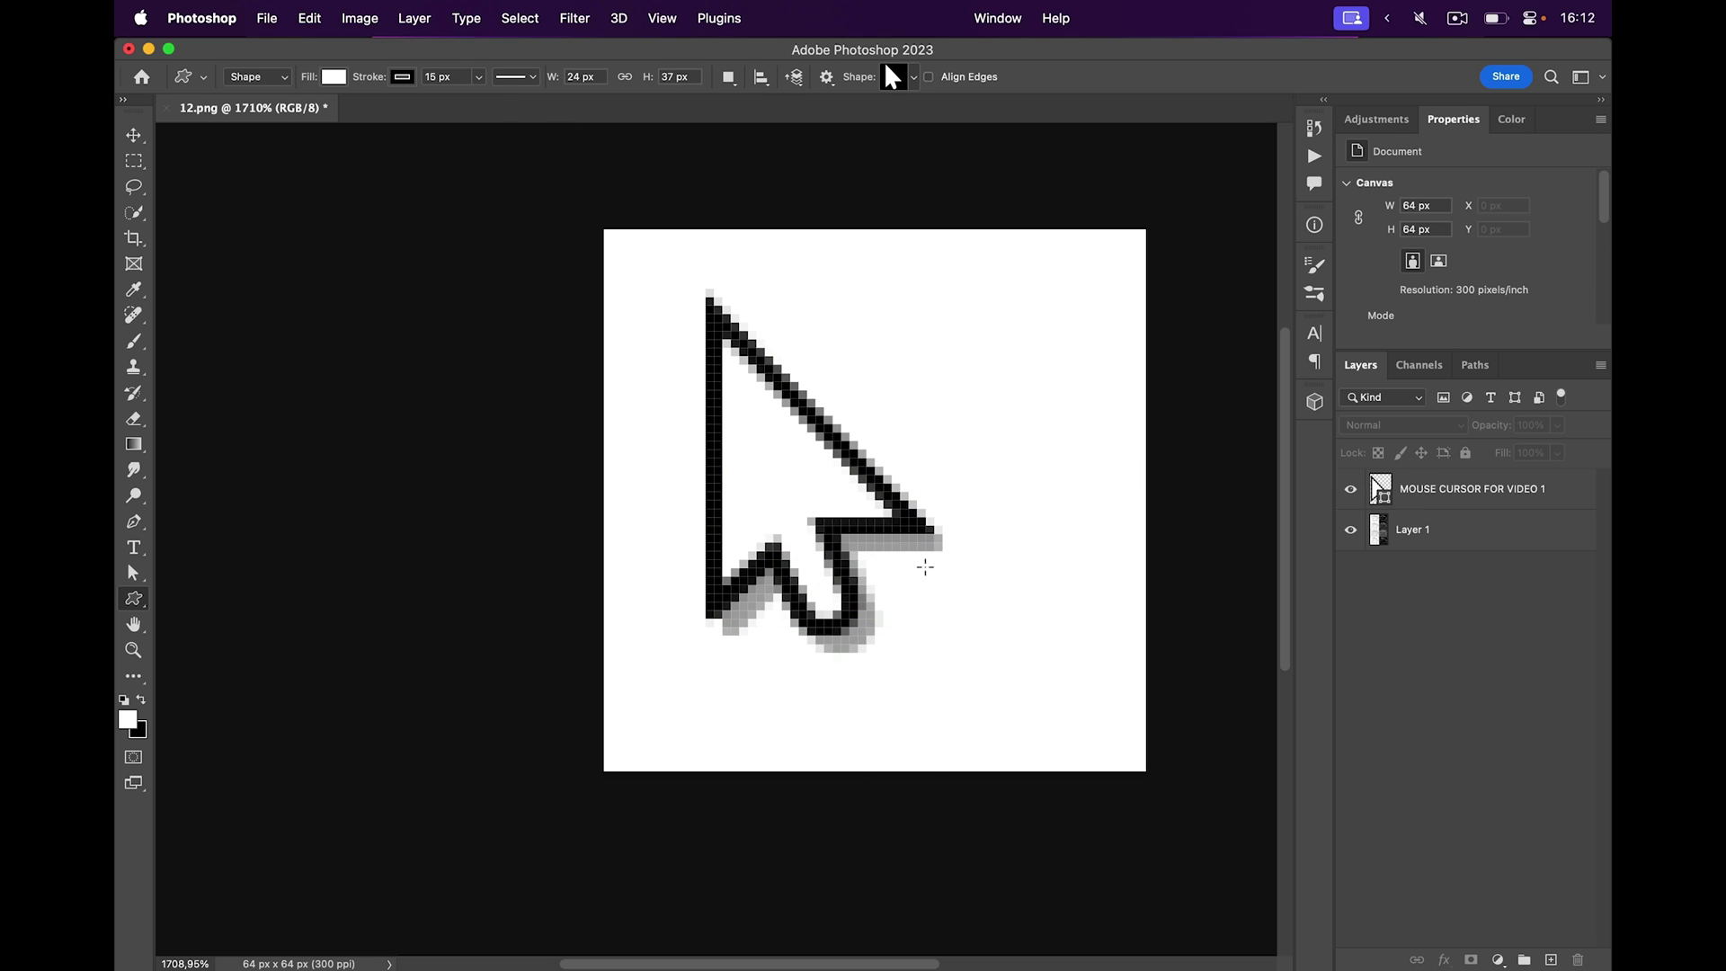
left_click(1350, 531)
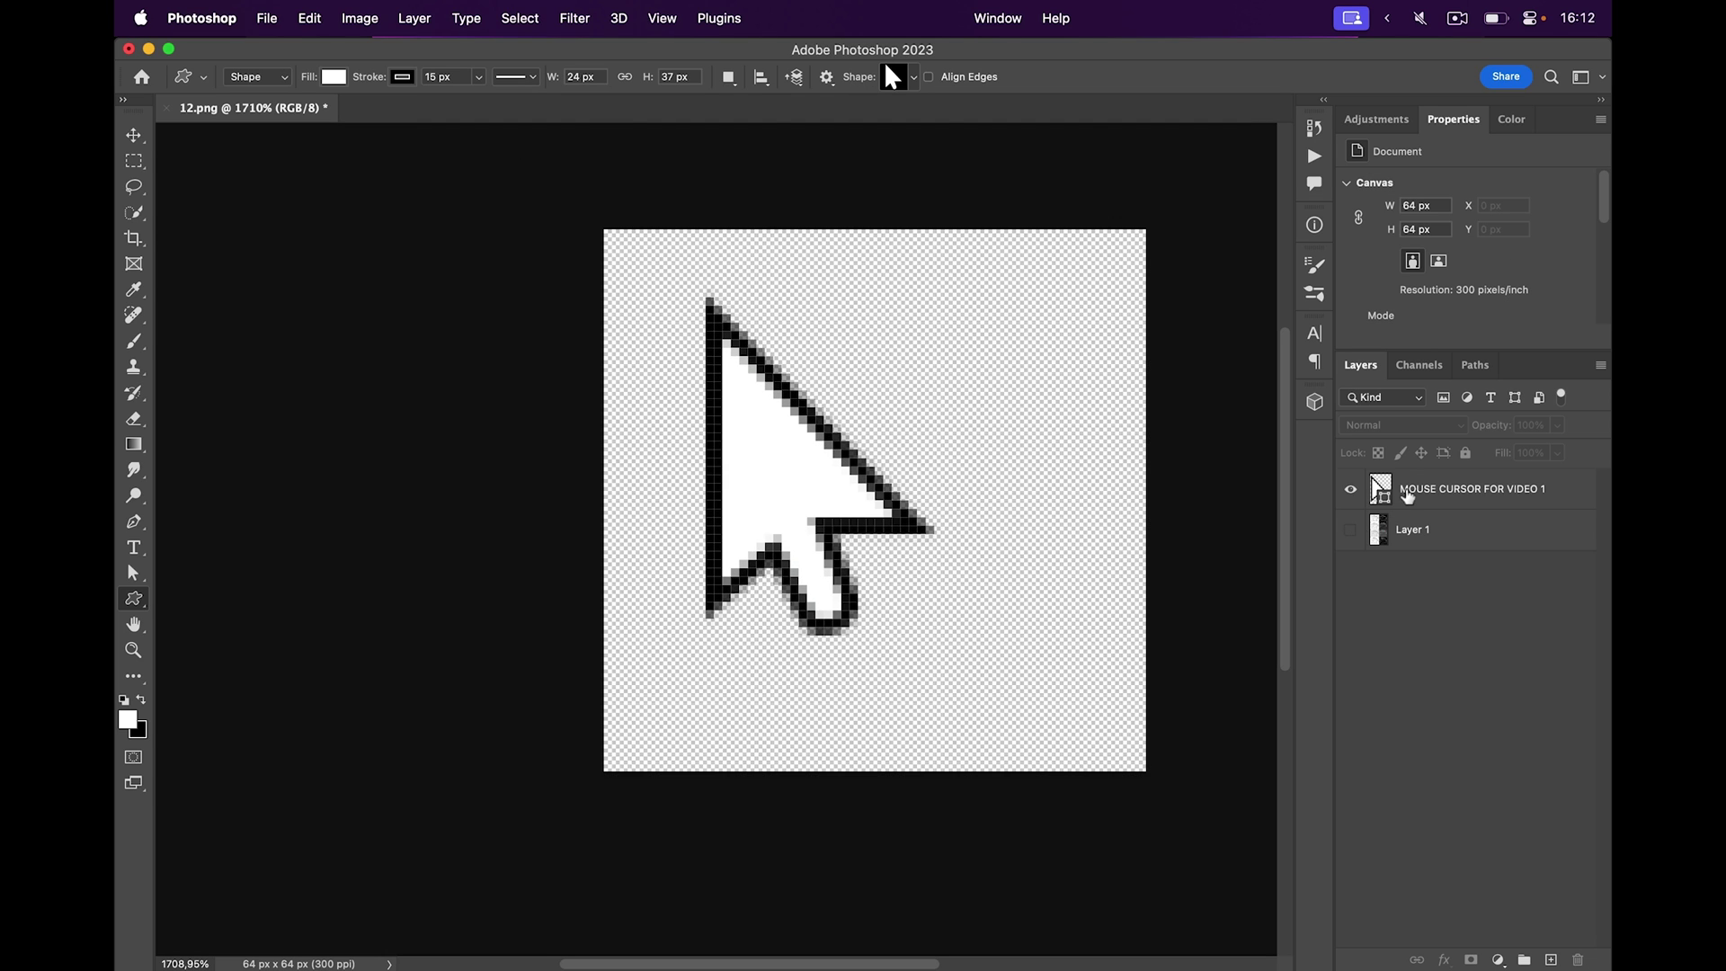
Step: Add a layer mask to the cursor shape and paint out the protruding pixels above the arrow's tip within a rectangular selection
left_click(1427, 493)
left_click(1475, 960)
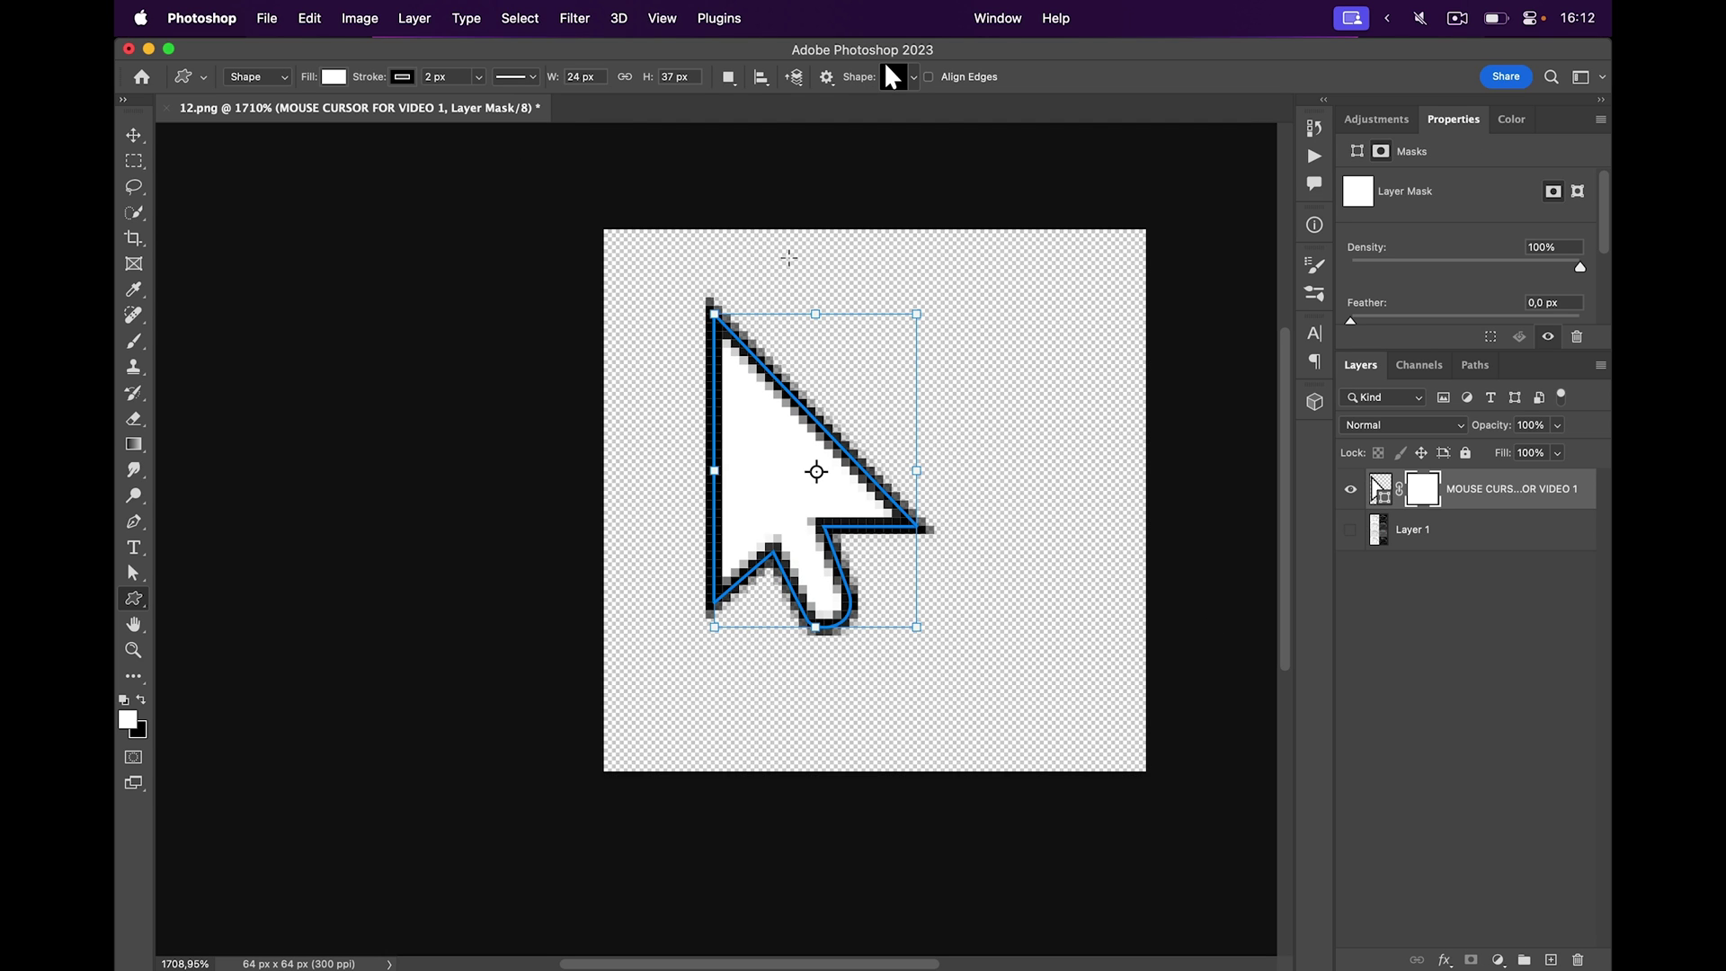
scroll(789, 258, "up", 5)
key("m")
left_click_drag(560, 258, 777, 329)
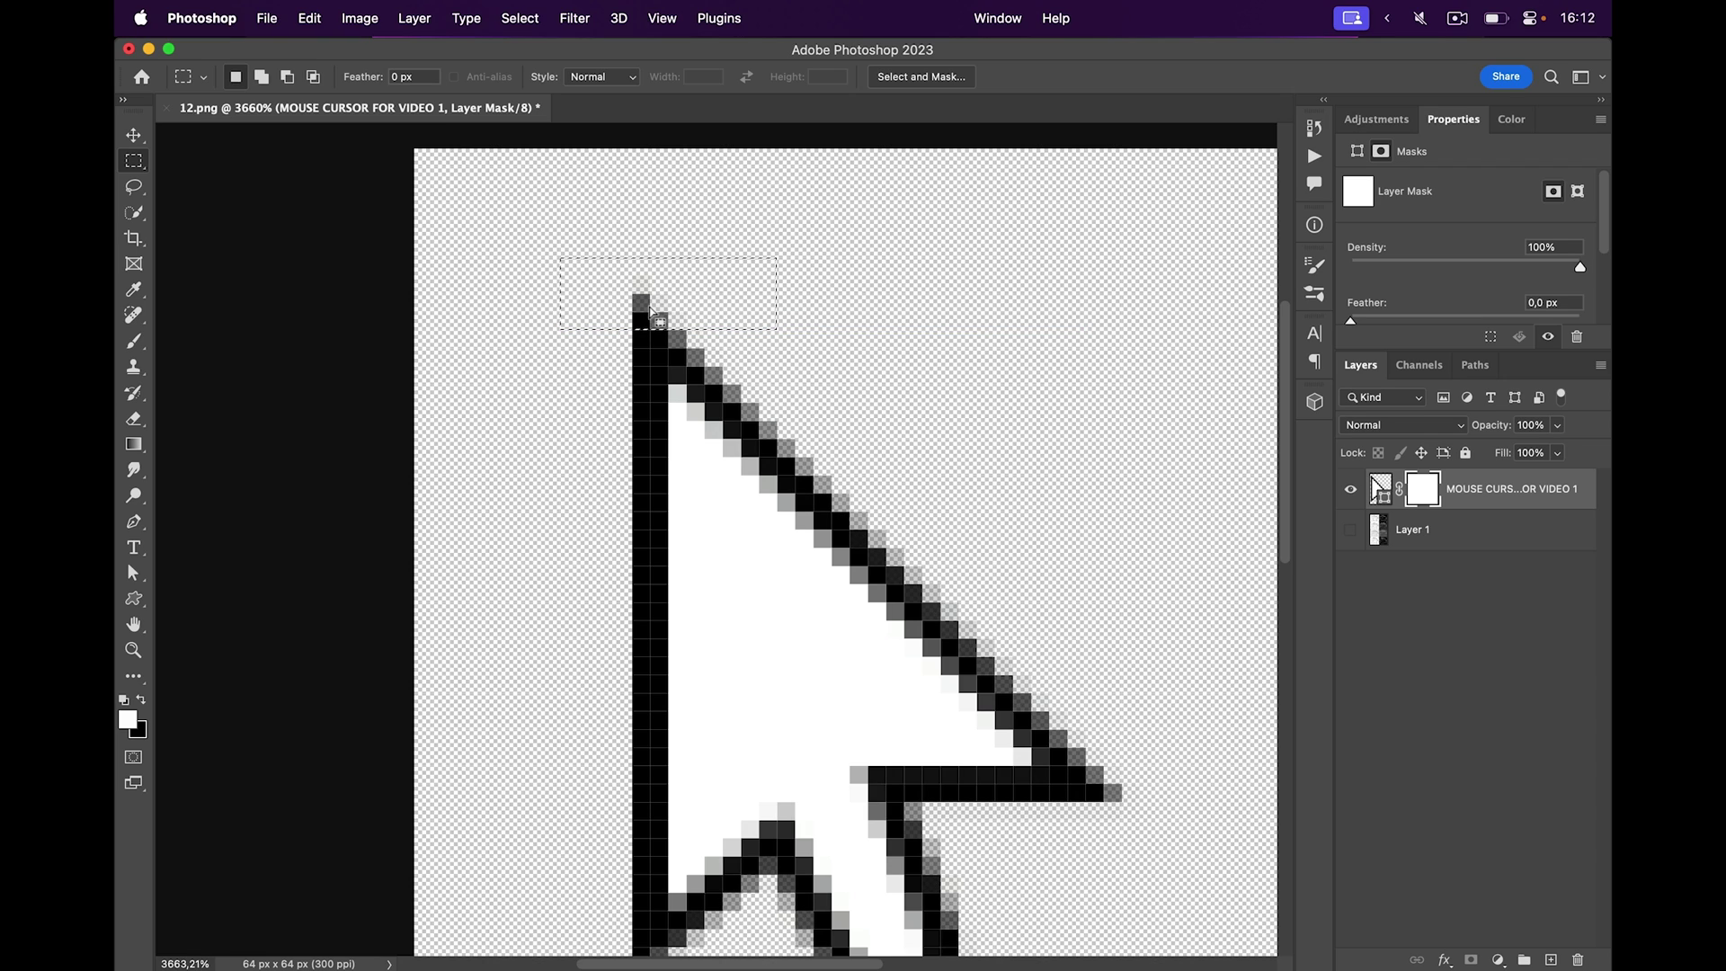
key("b")
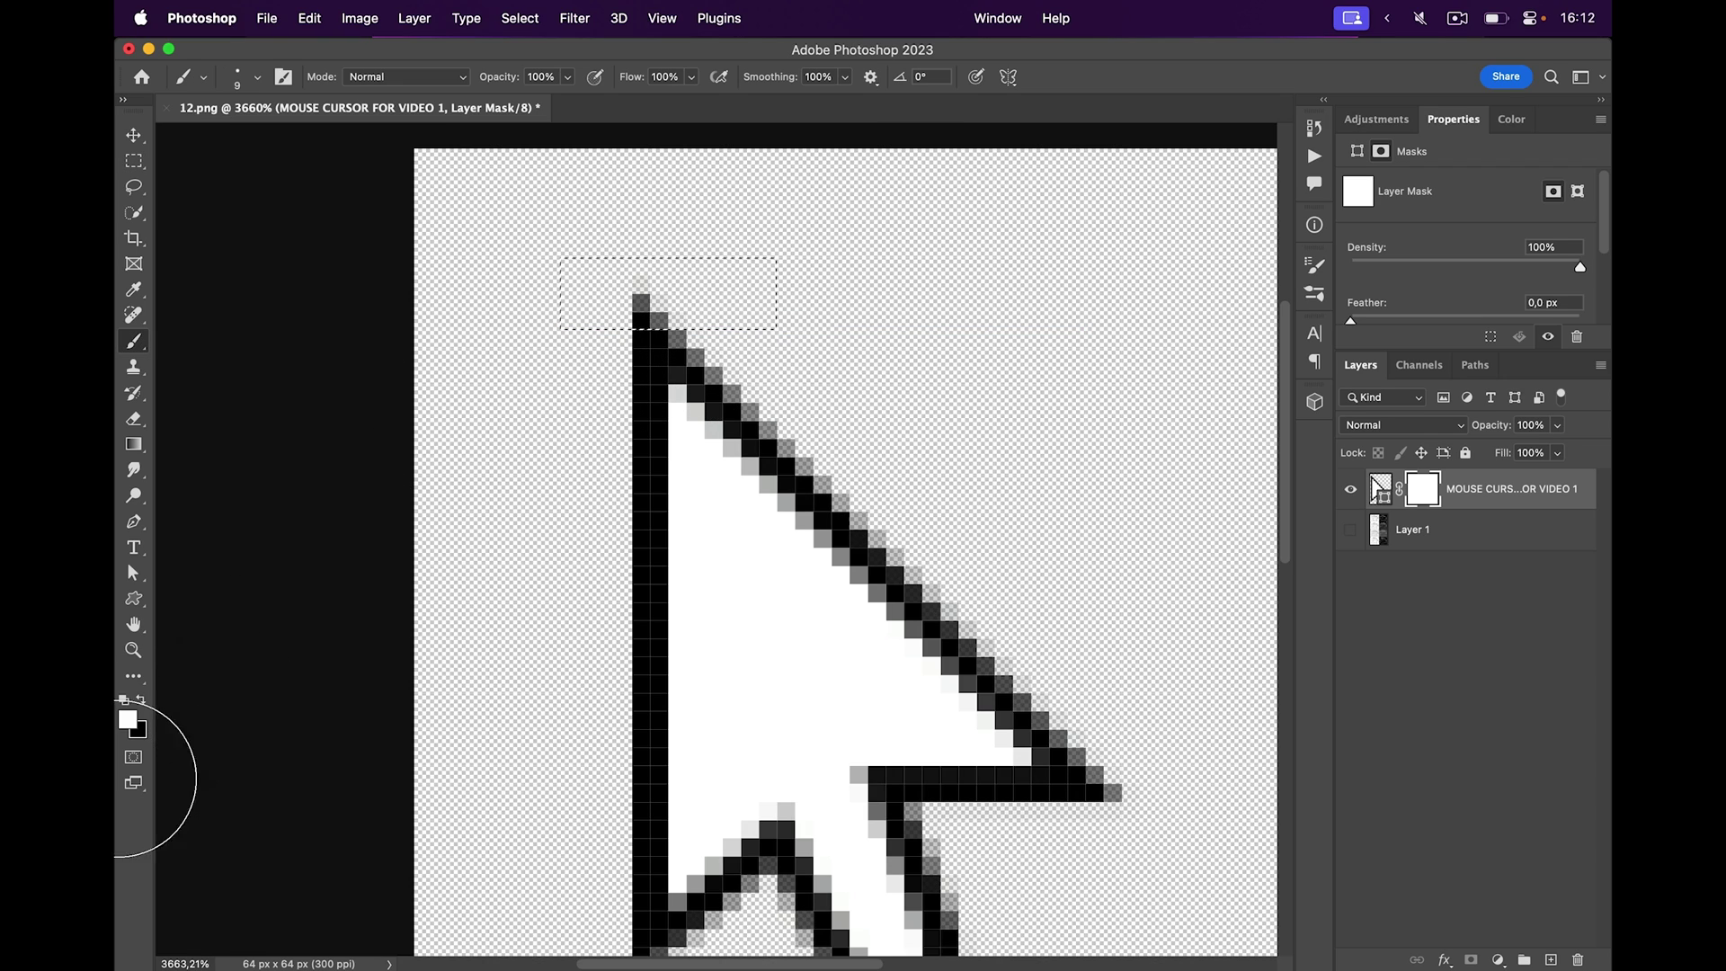
mouse_move(663, 293)
left_mouse_down()
mouse_move(625, 283)
mouse_move(821, 285)
mouse_move(502, 293)
mouse_move(741, 270)
mouse_move(632, 284)
left_mouse_up()
key("super+d")
scroll(989, 417, "down", 5)
Step: Compare the masked cursor shape with the original arrow by toggling the visibility of both layers
left_click(1351, 530)
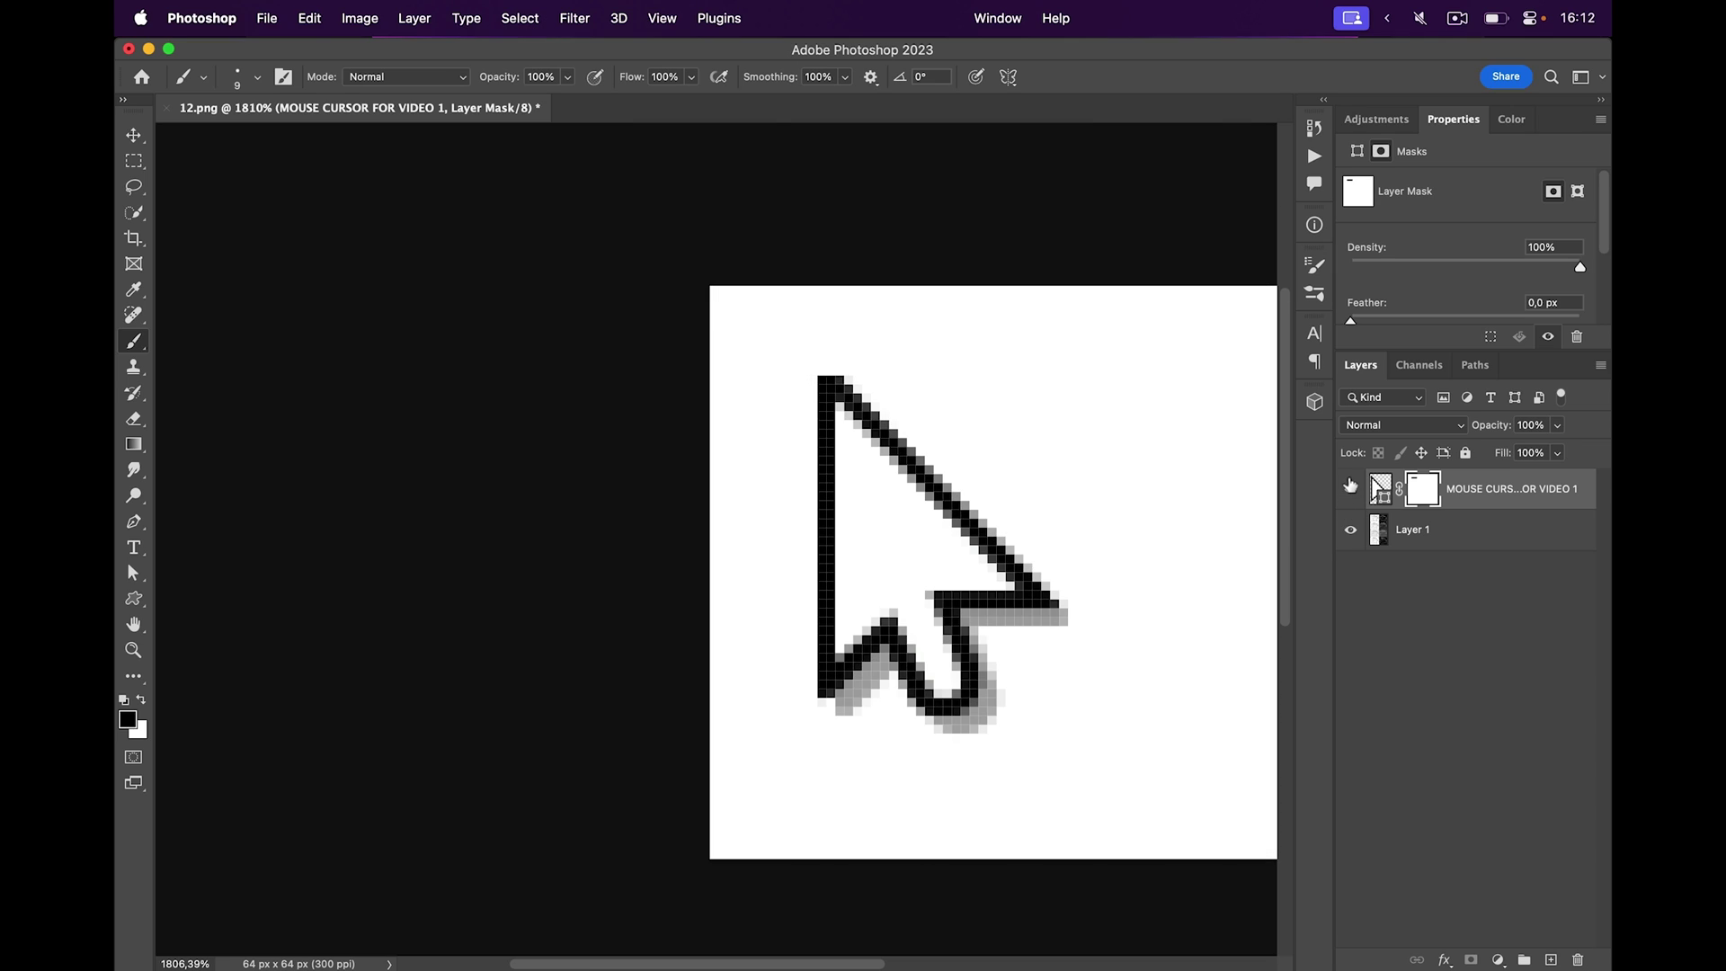
left_click(1350, 490)
key("v")
scroll(728, 670, "up", 1)
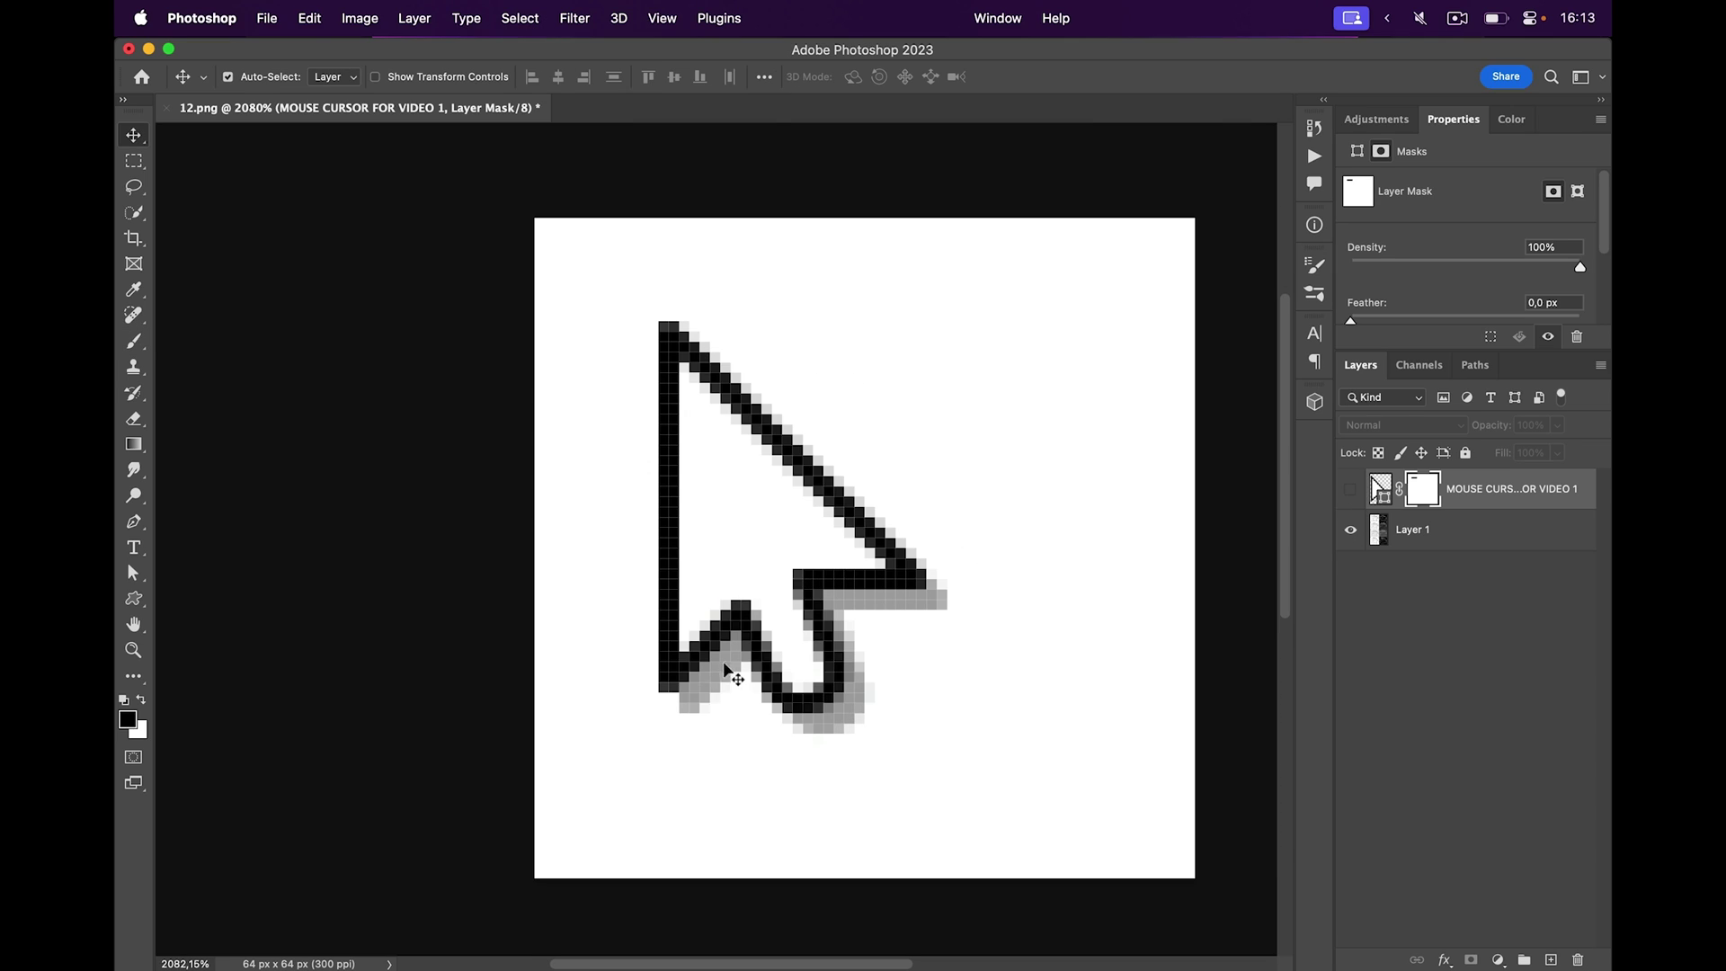
left_click(1351, 493, "alt")
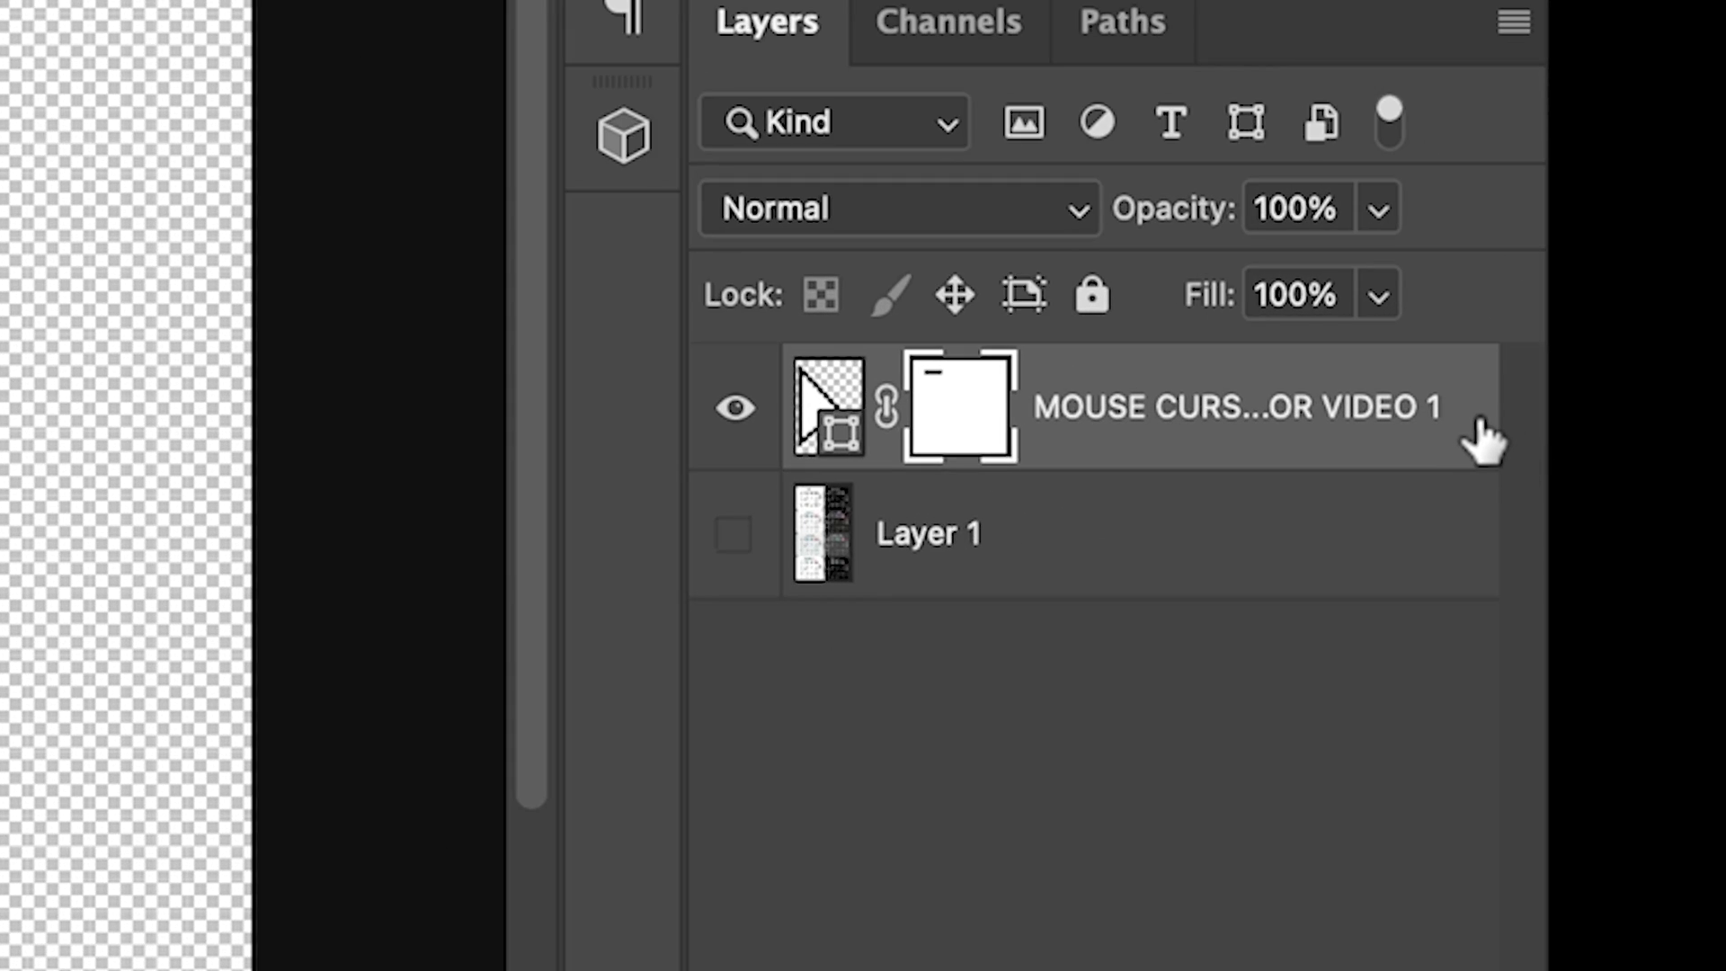
Step: Try a black Multiply drop shadow on the cursor shape with 65% opacity, 114° angle, 3 px distance, 5% spread and 5 px size
left_click(1590, 493)
double_click(1484, 438)
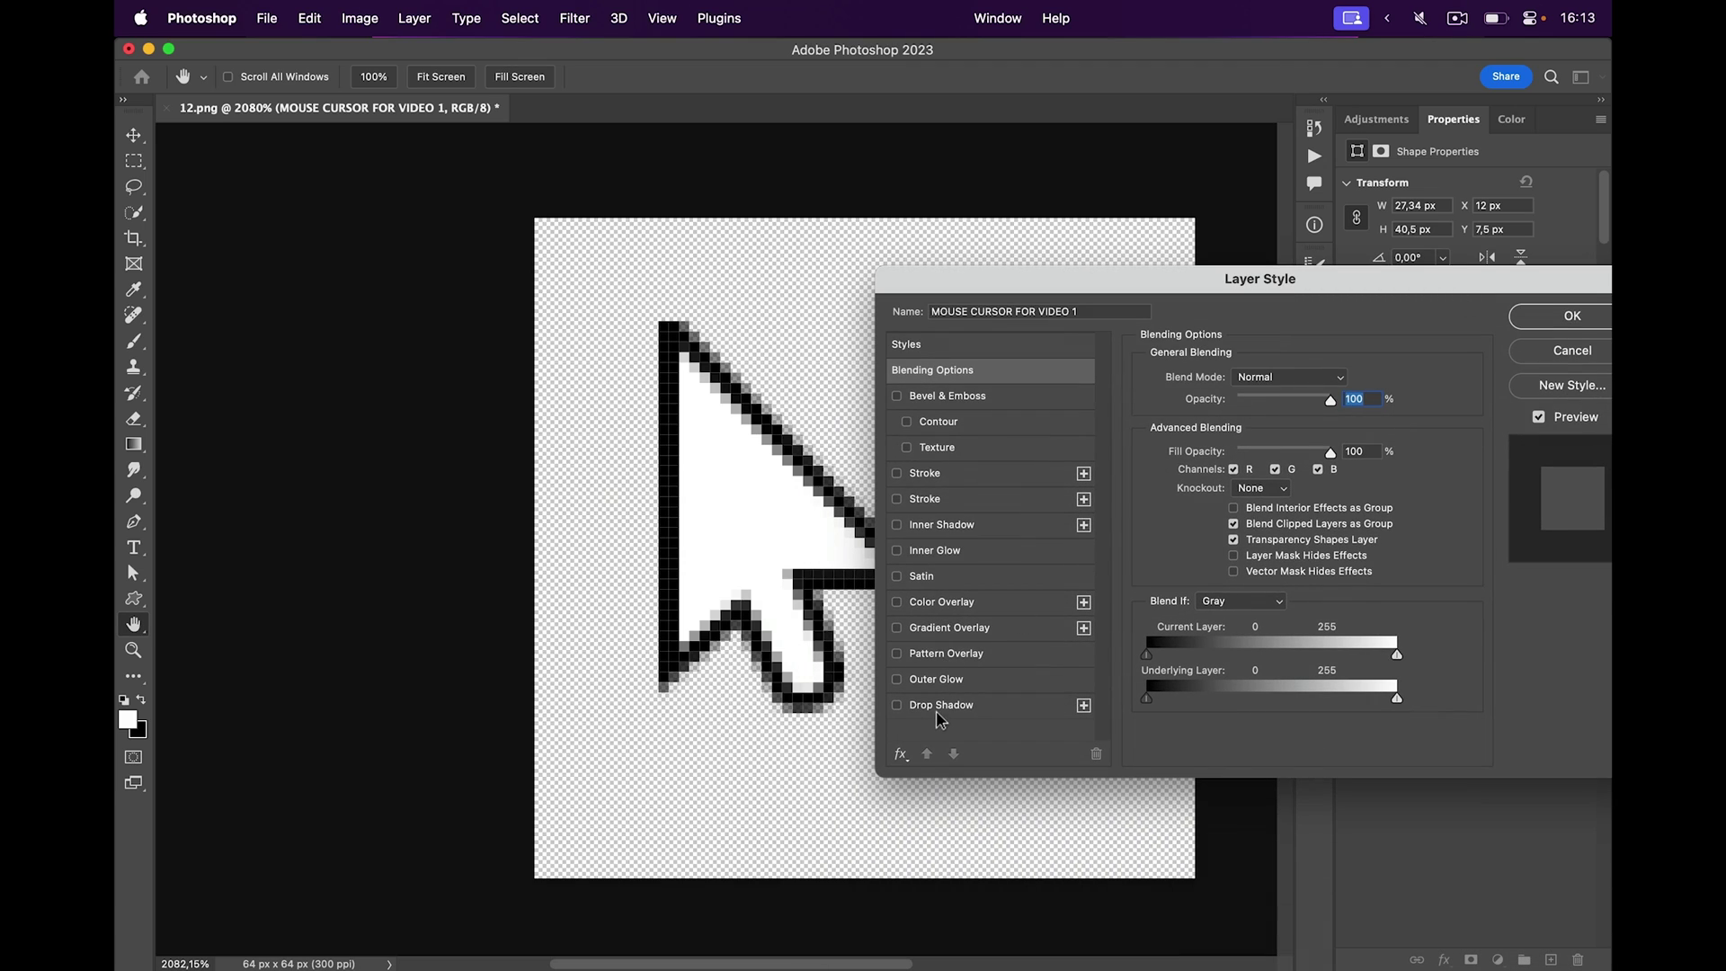
left_click(939, 706)
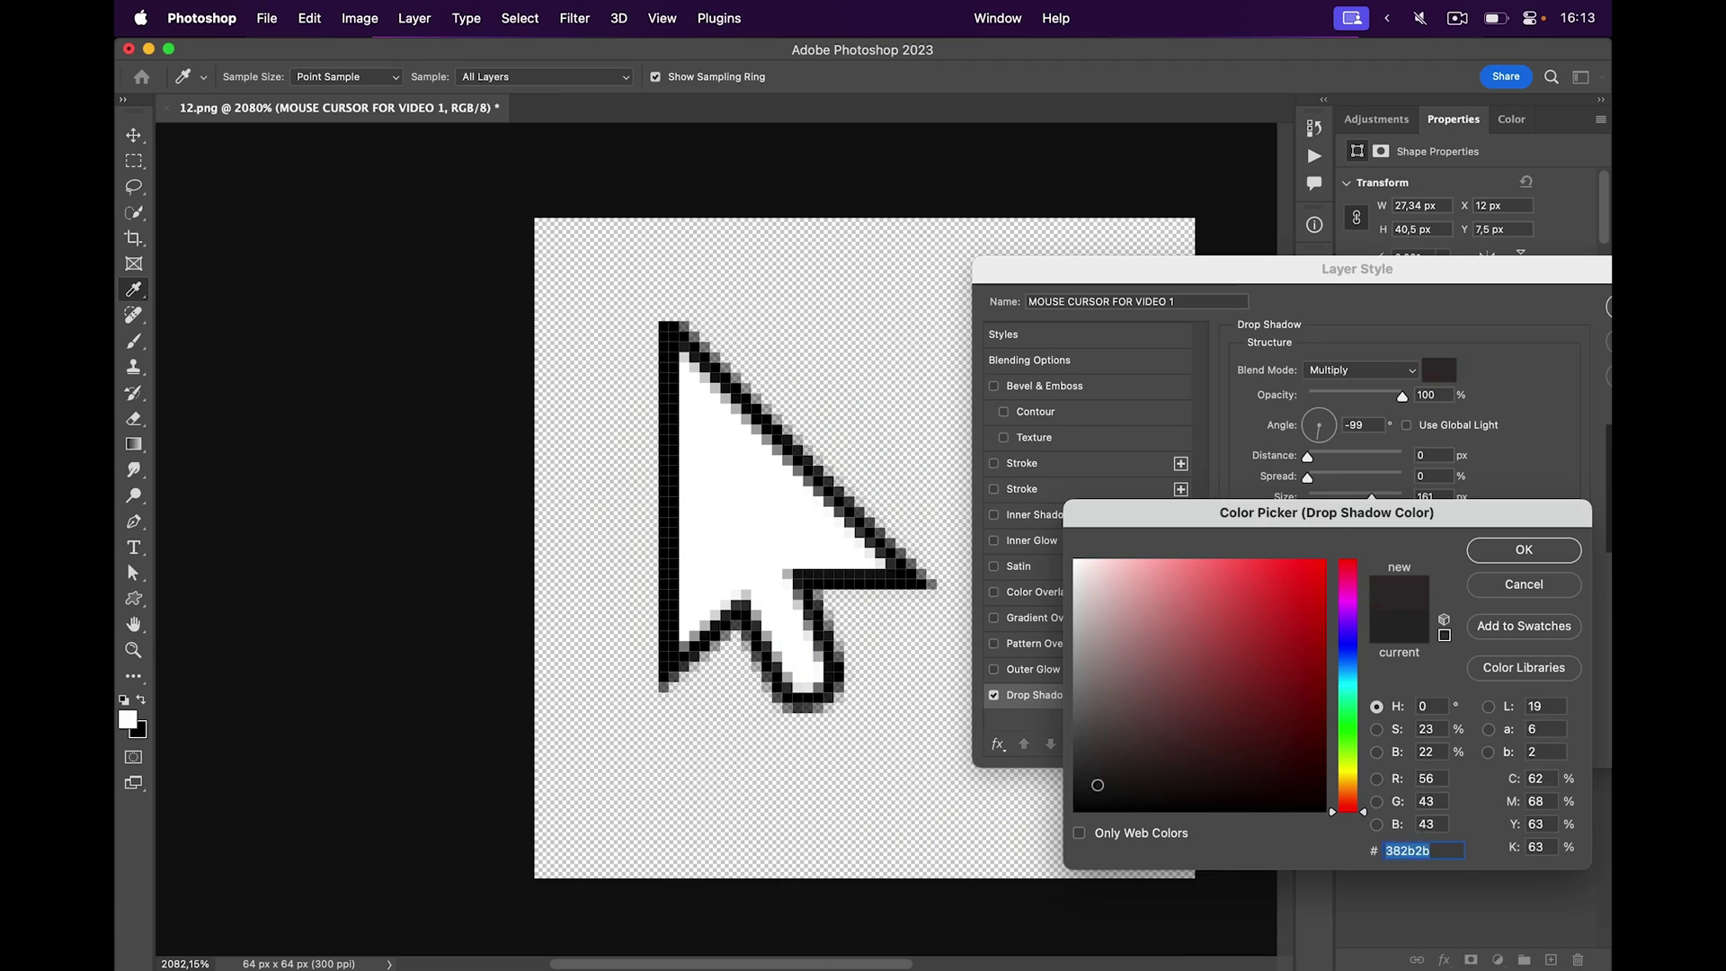
type("000000")
left_click(1540, 546)
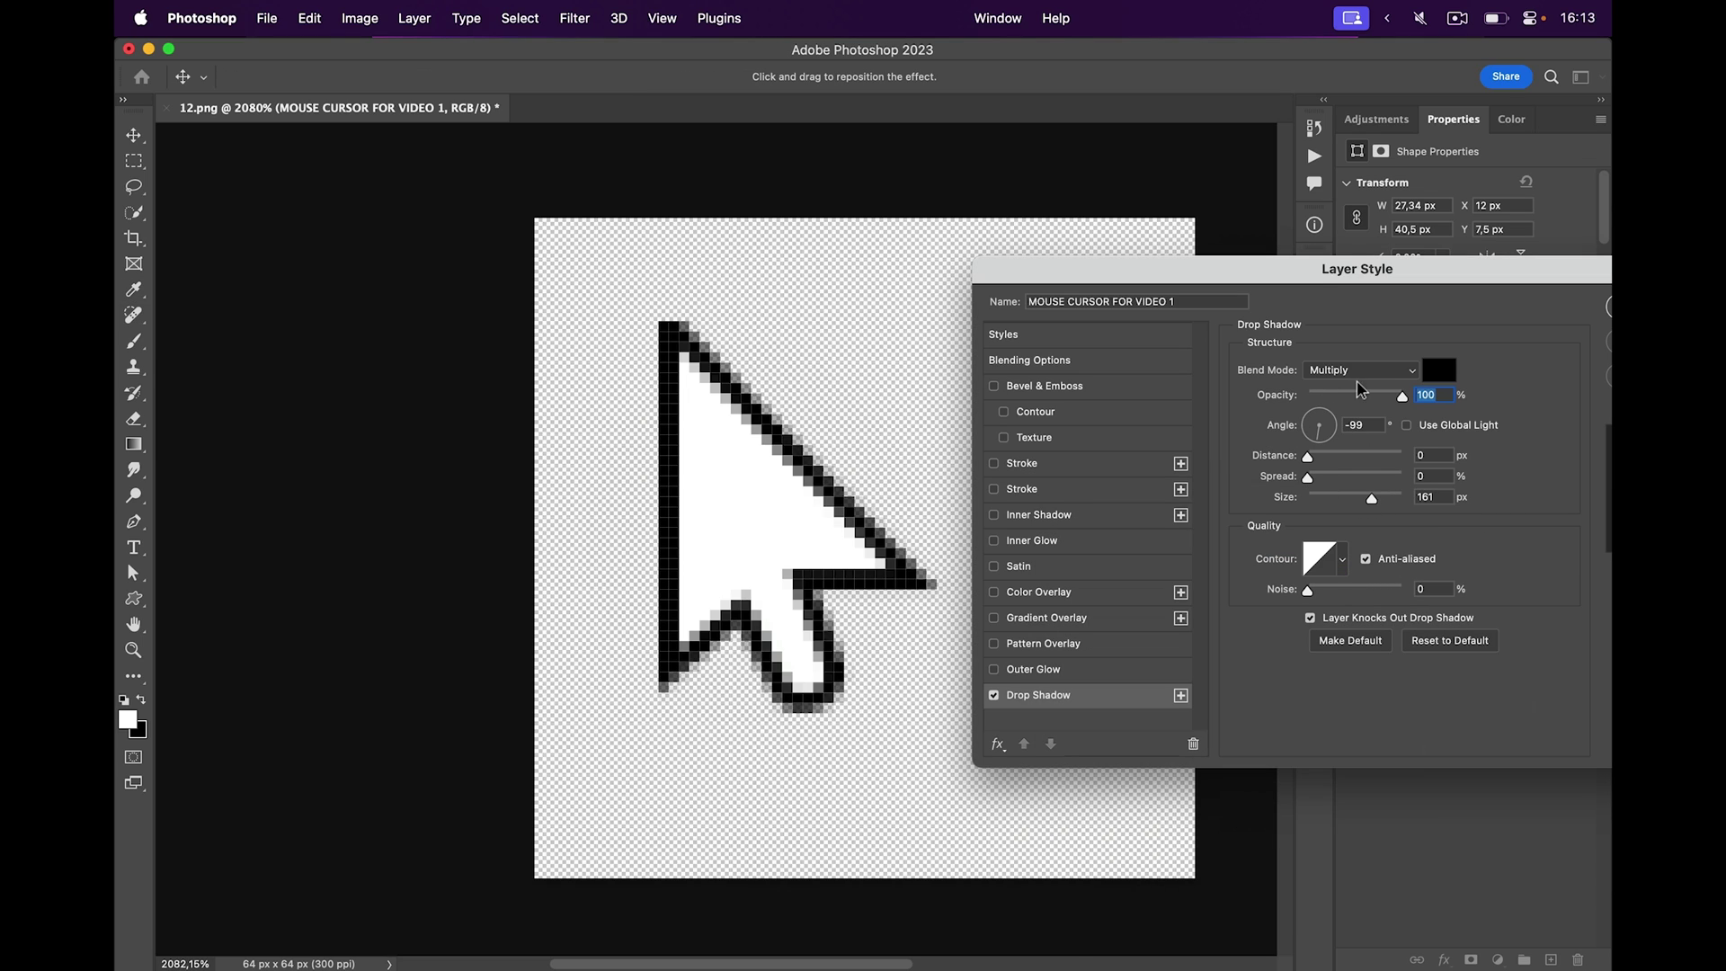
left_click_drag(1371, 499, 1308, 499)
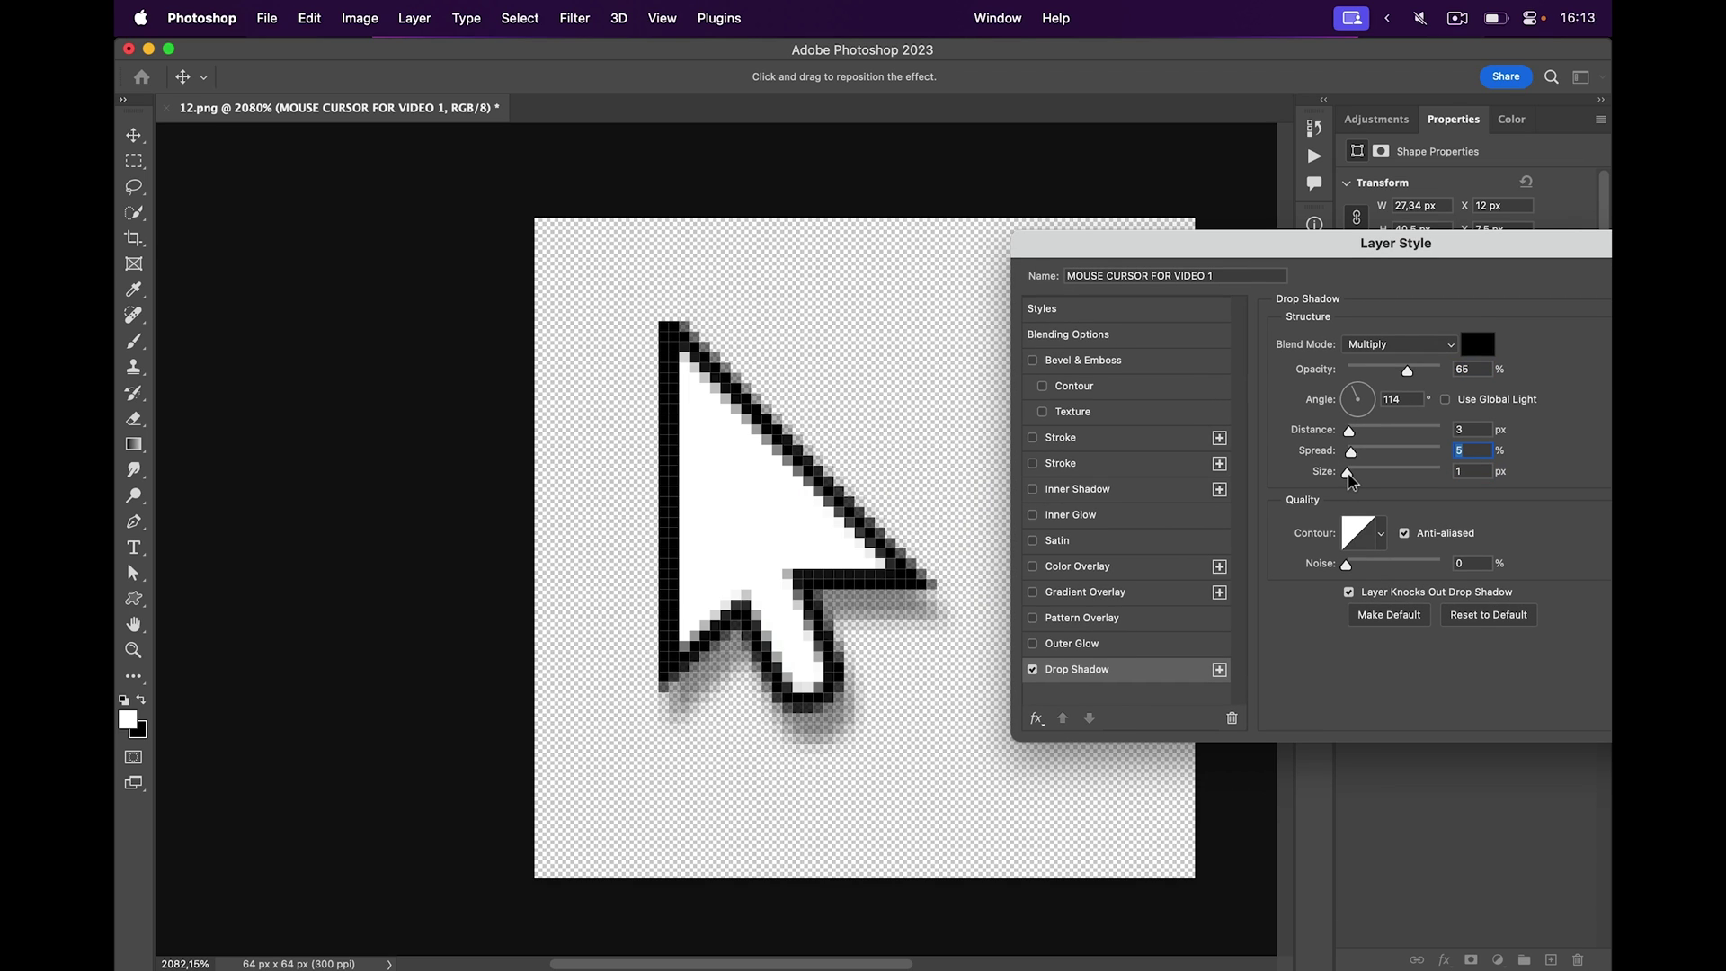
left_click_drag(1350, 475, 1352, 477)
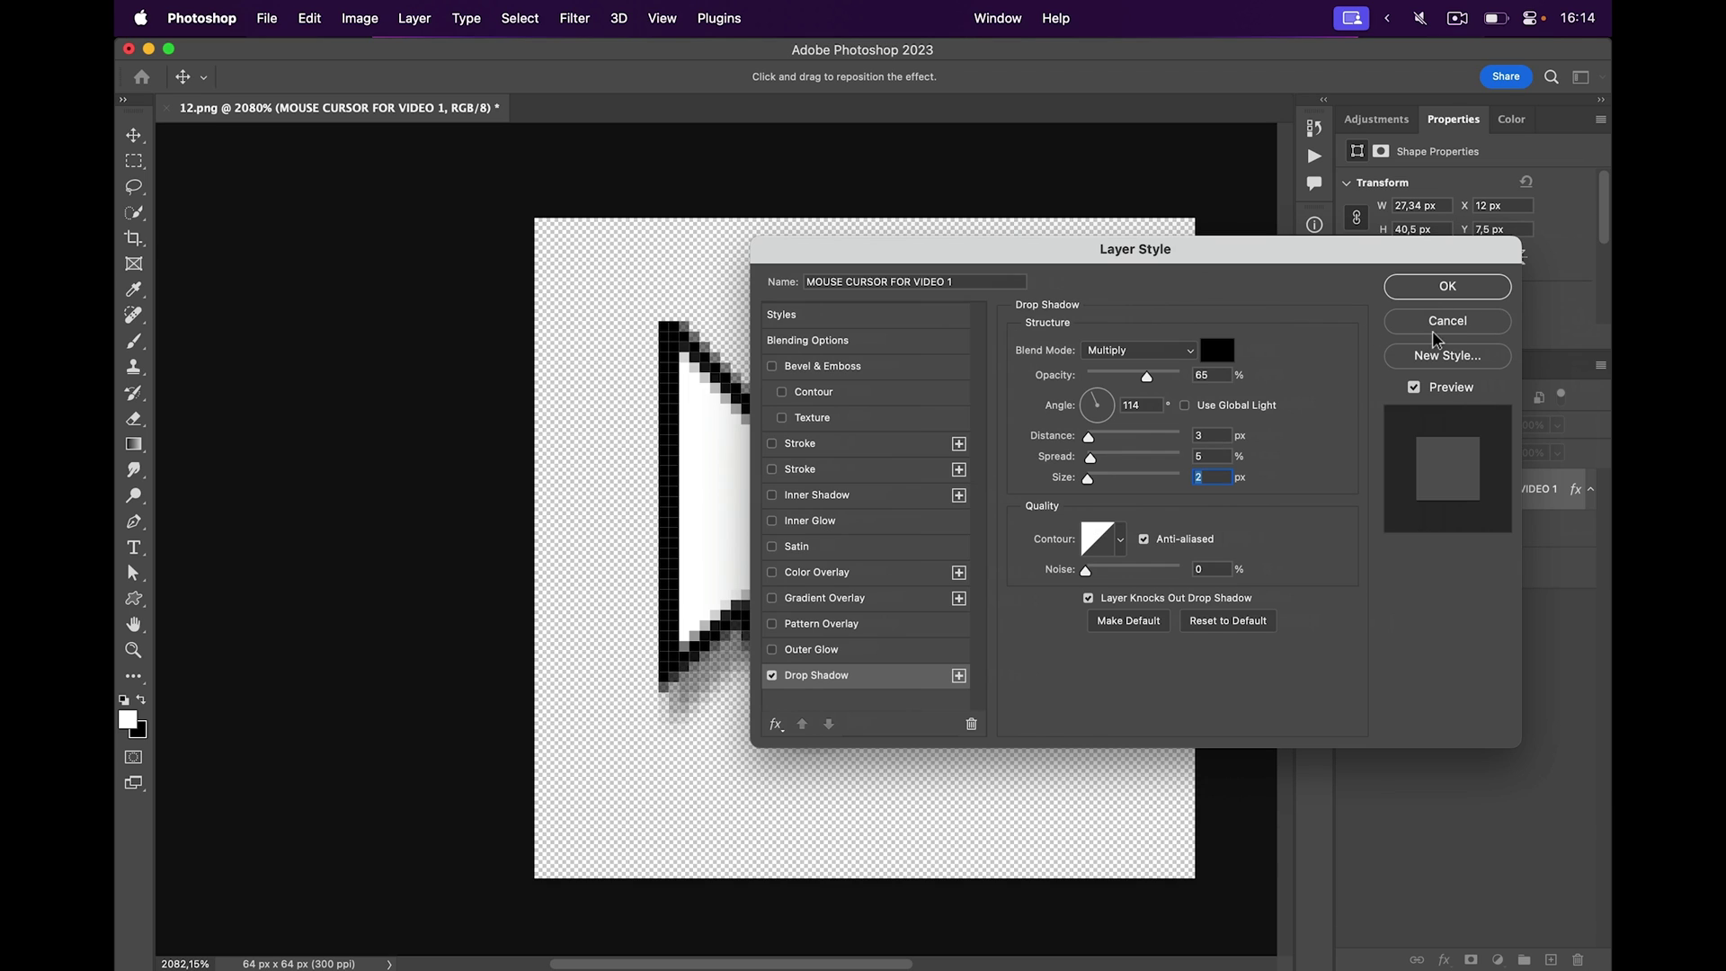
left_click(1437, 334)
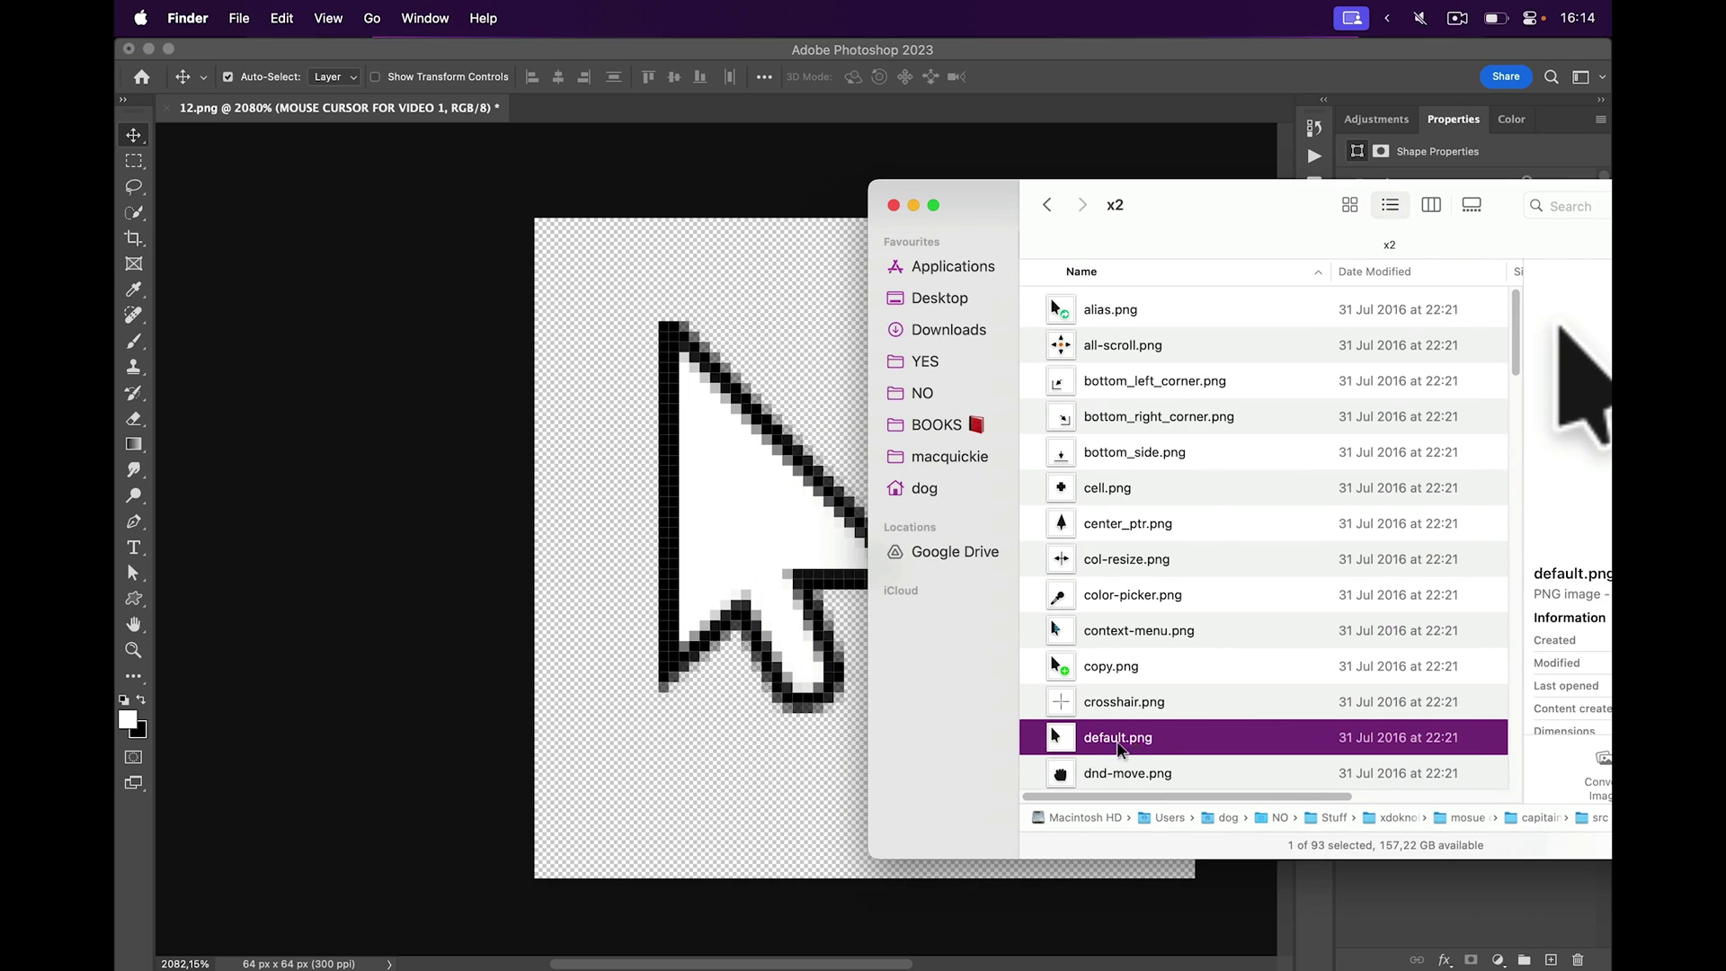
Step: Place default.png as a reference, align the cursor shape's tip with the reference arrow's tip, and hide the default layer
left_click_drag(1050, 726, 590, 606)
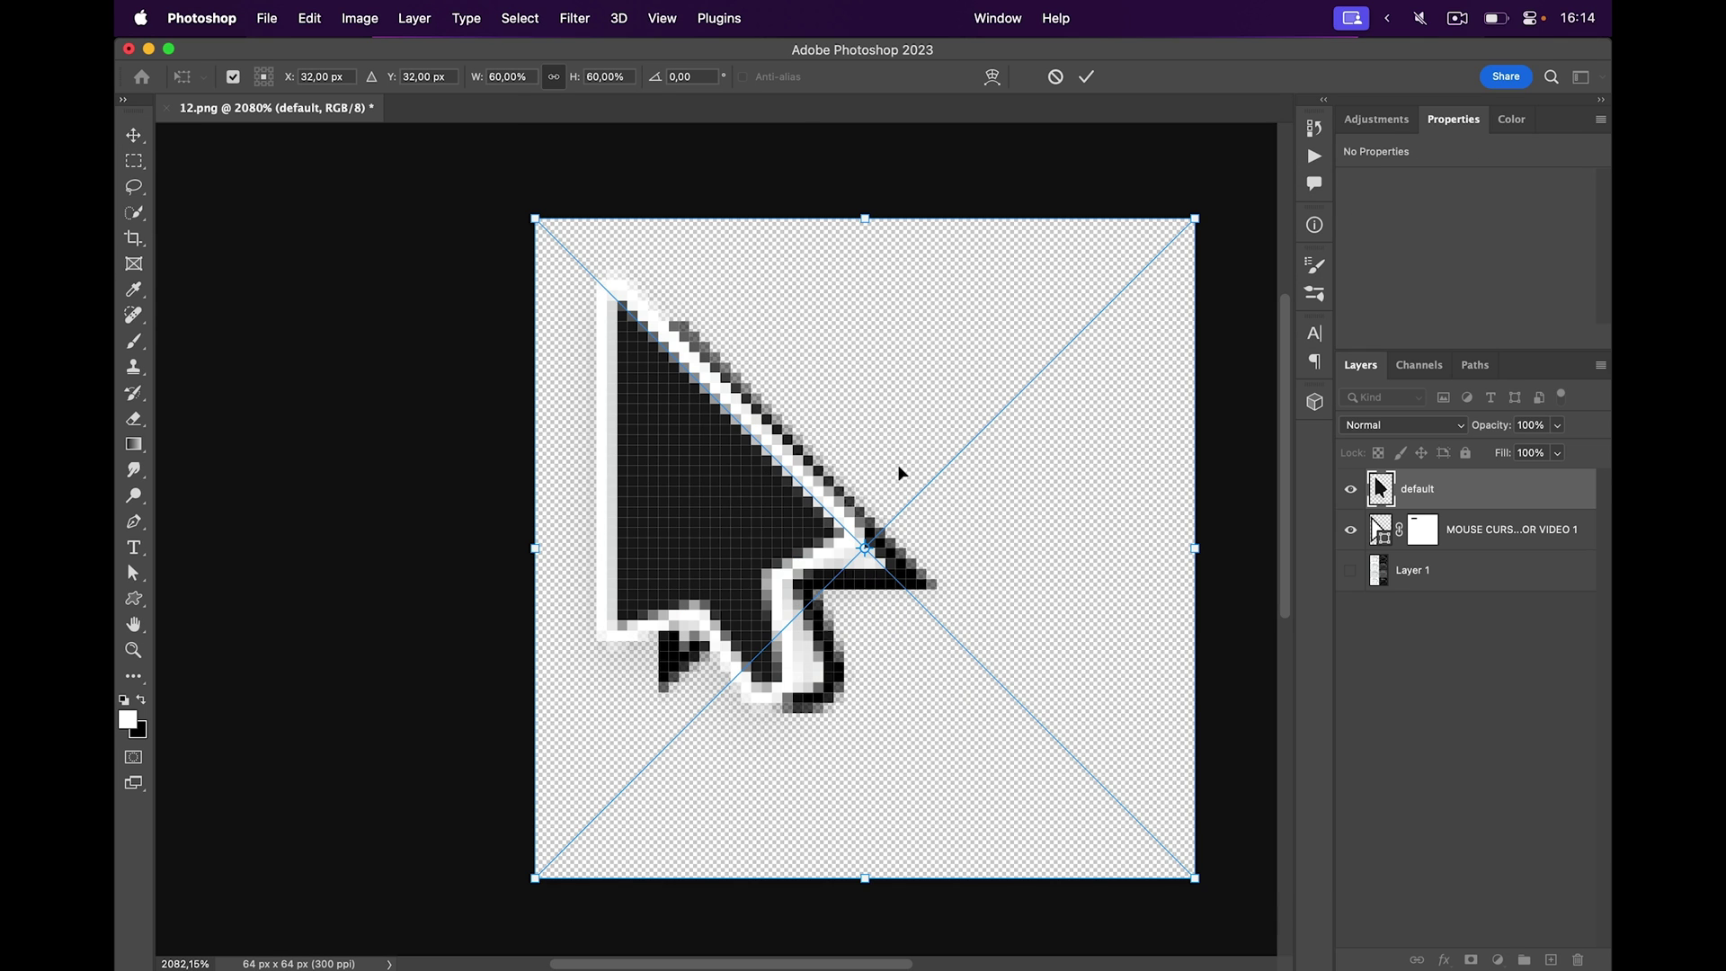
key("Return")
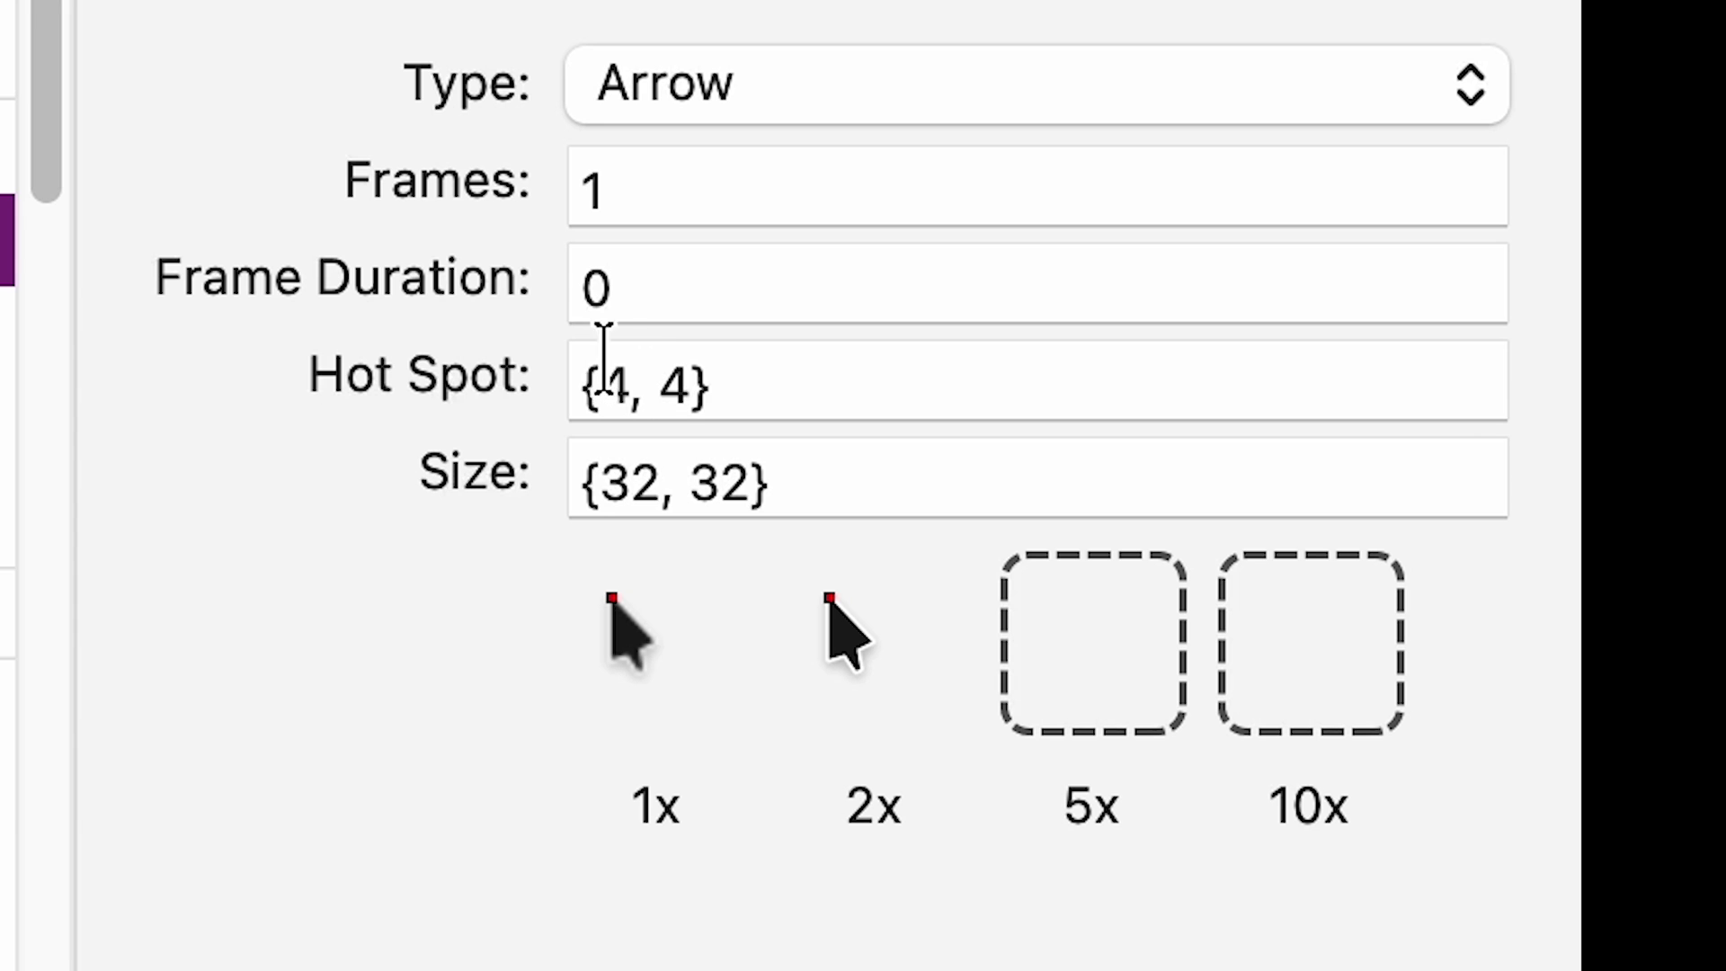
left_click_drag(713, 378, 551, 356)
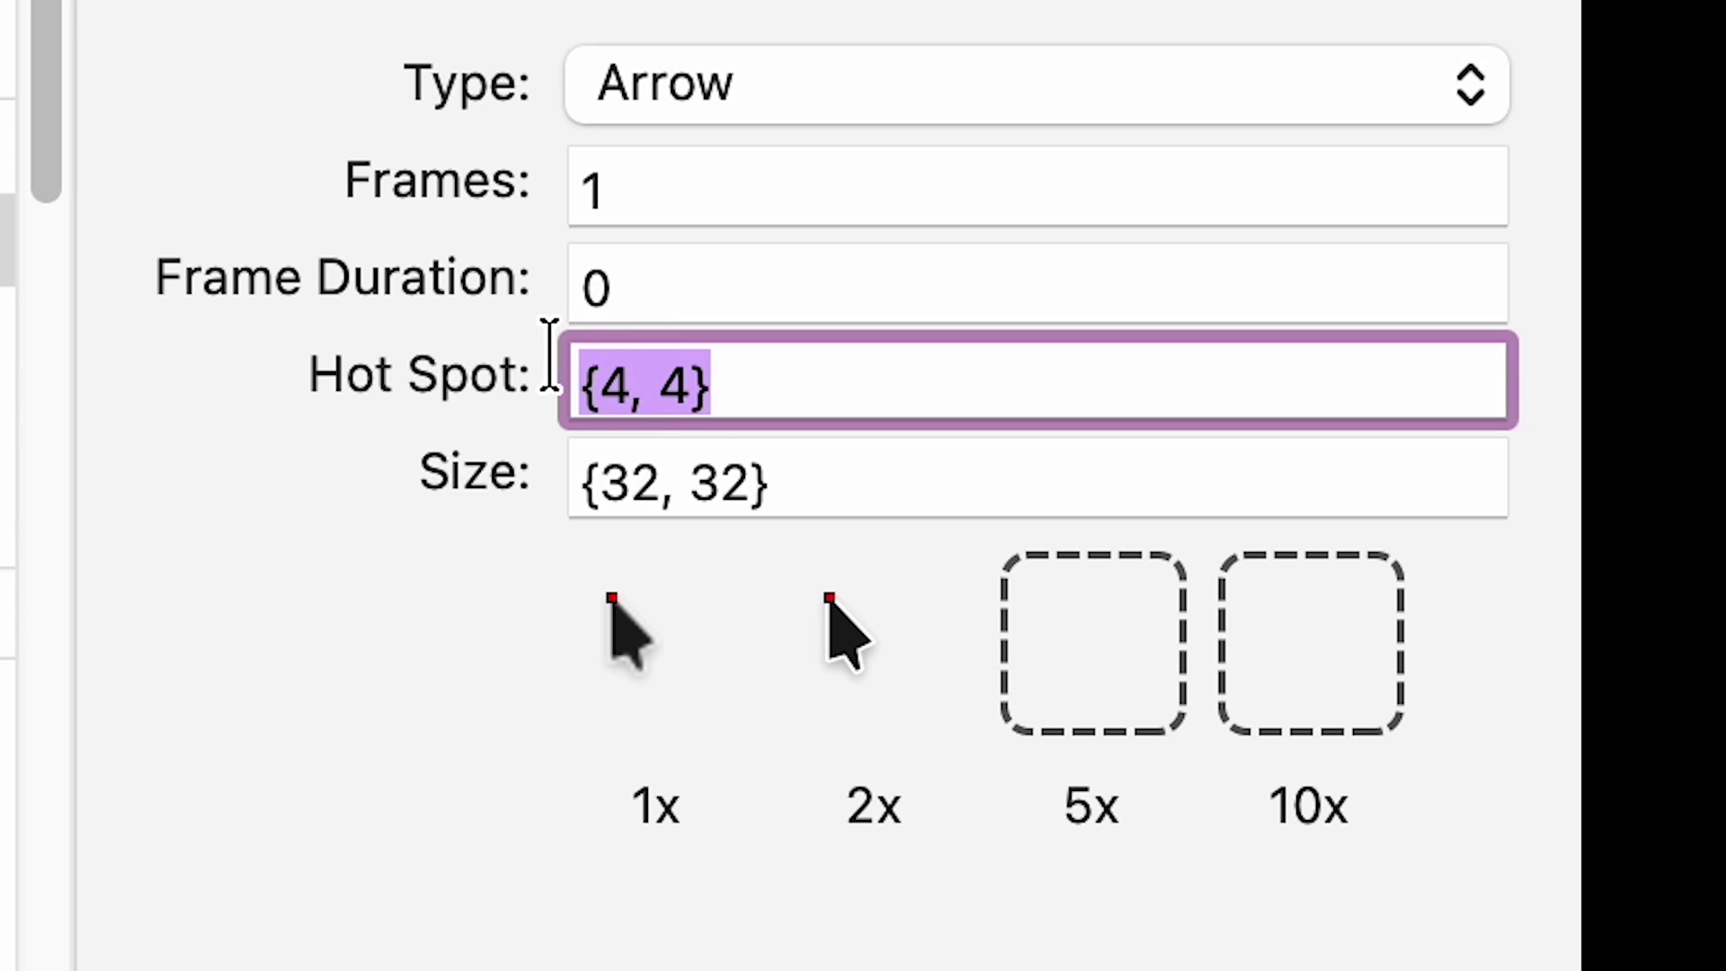
left_click(786, 386)
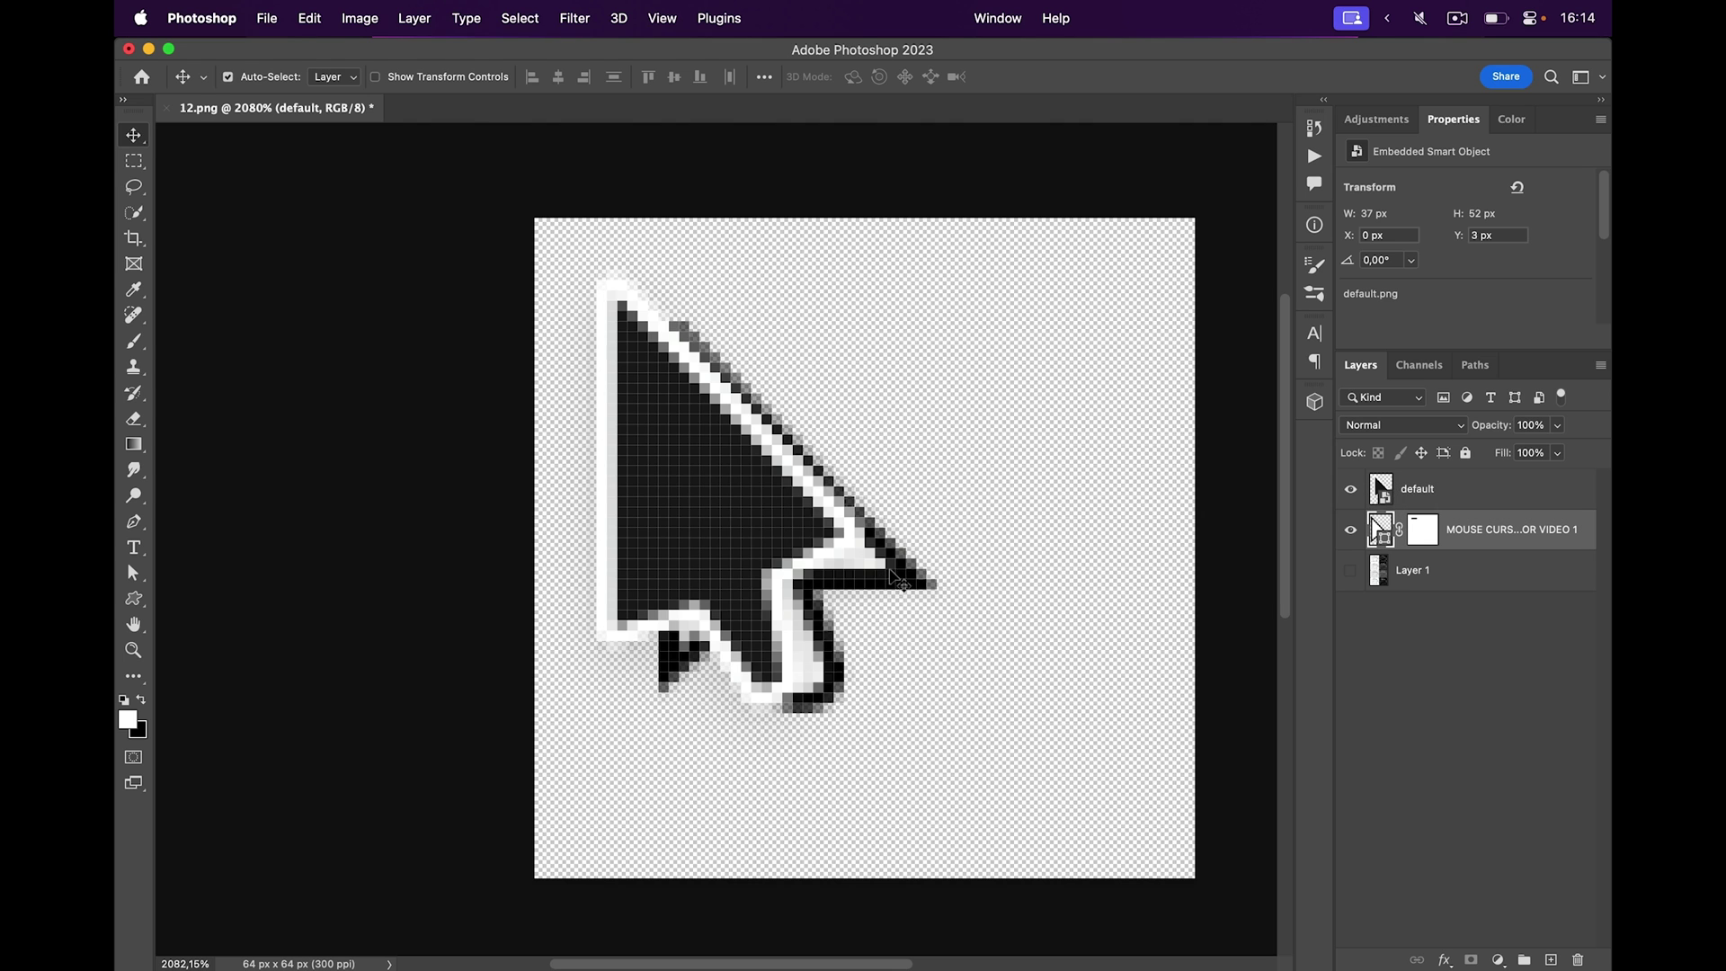
left_click_drag(899, 583, 827, 546)
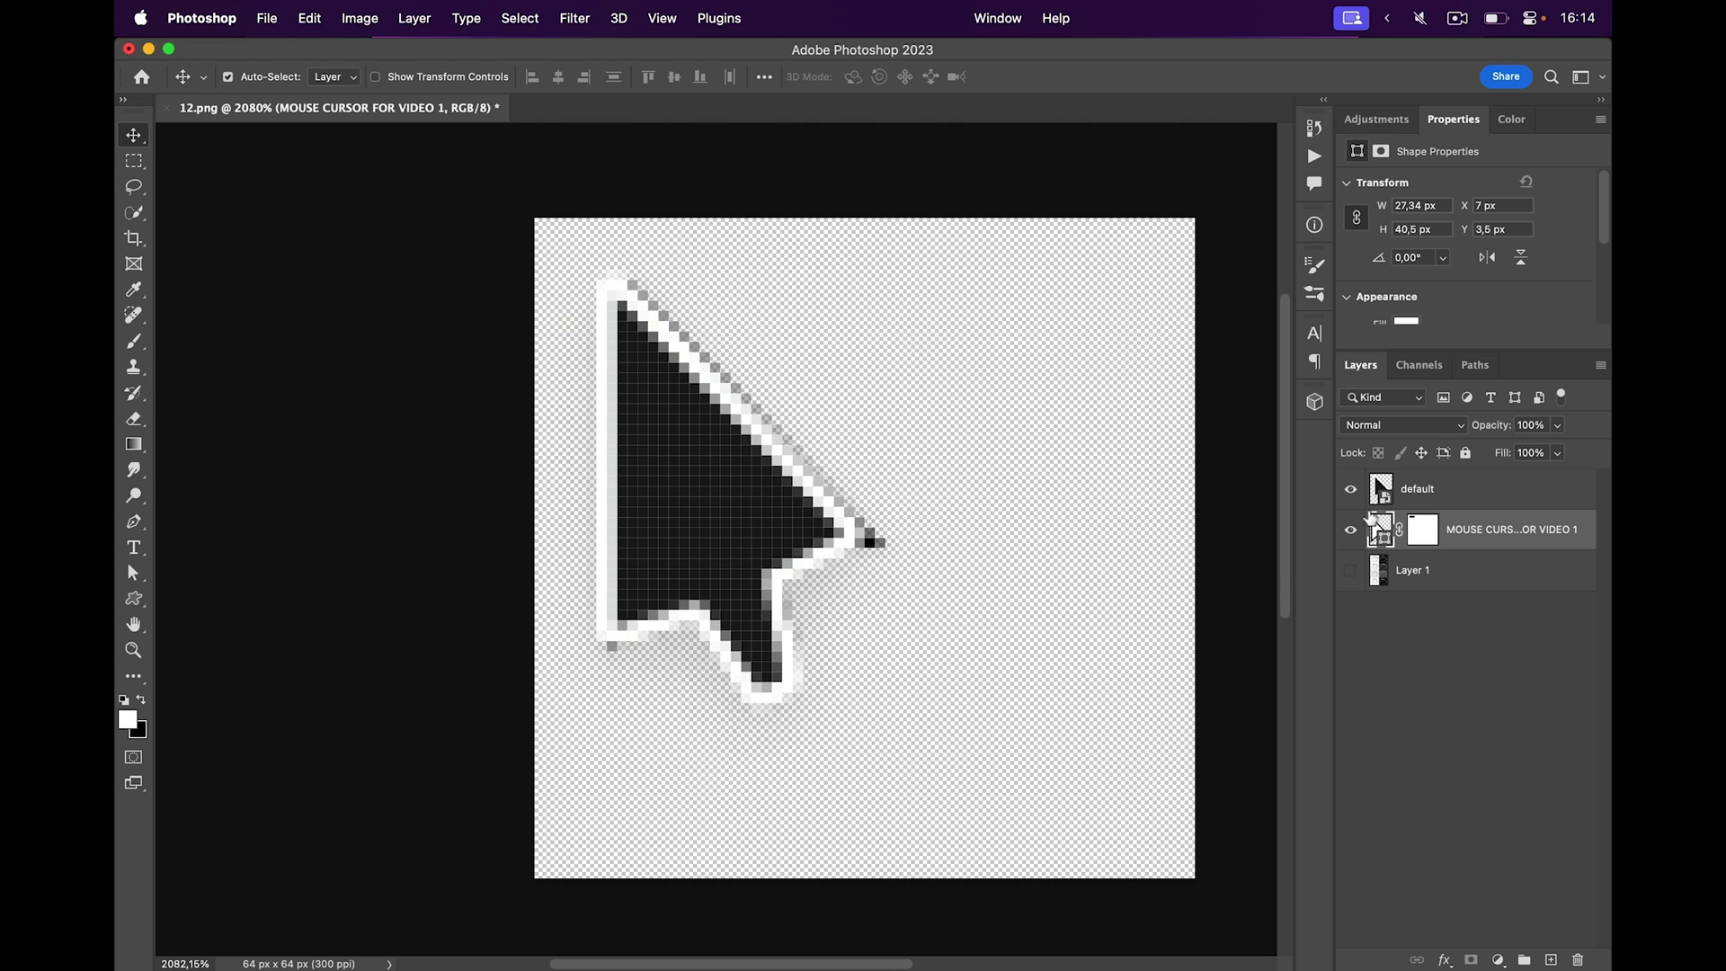
left_click(1349, 491)
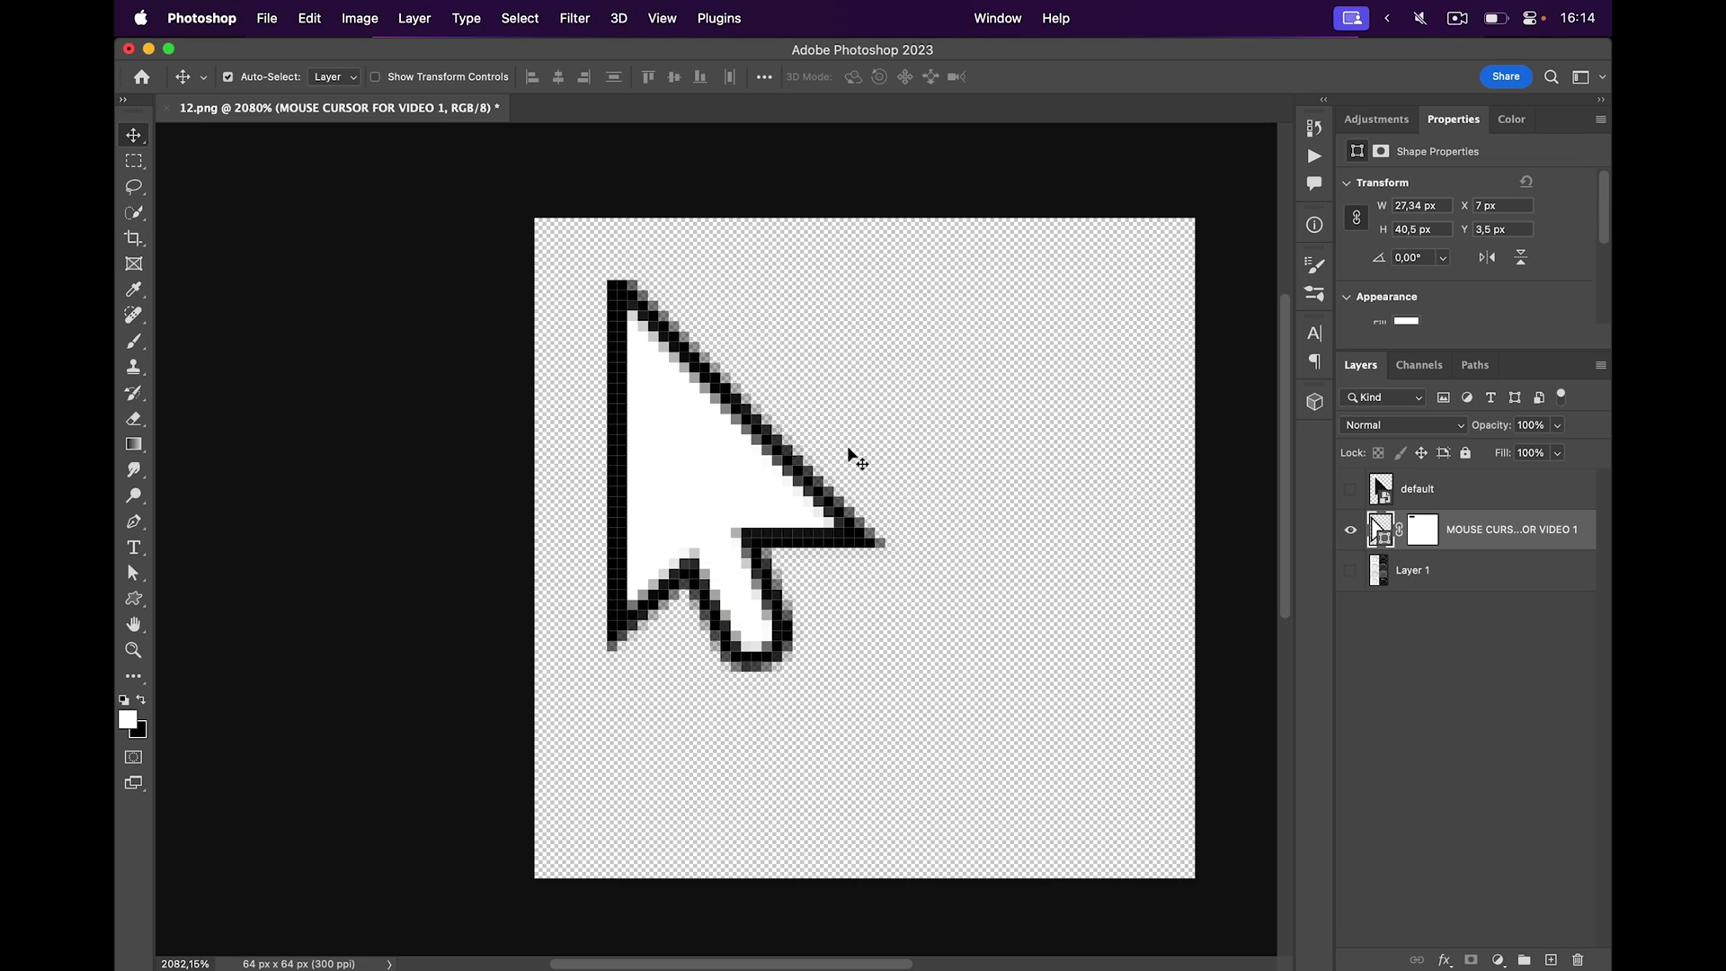
Step: Export the cursor as a 64 x 64 px PNG with transparency and check the exported file on the desktop
key("super+alt+shift+w")
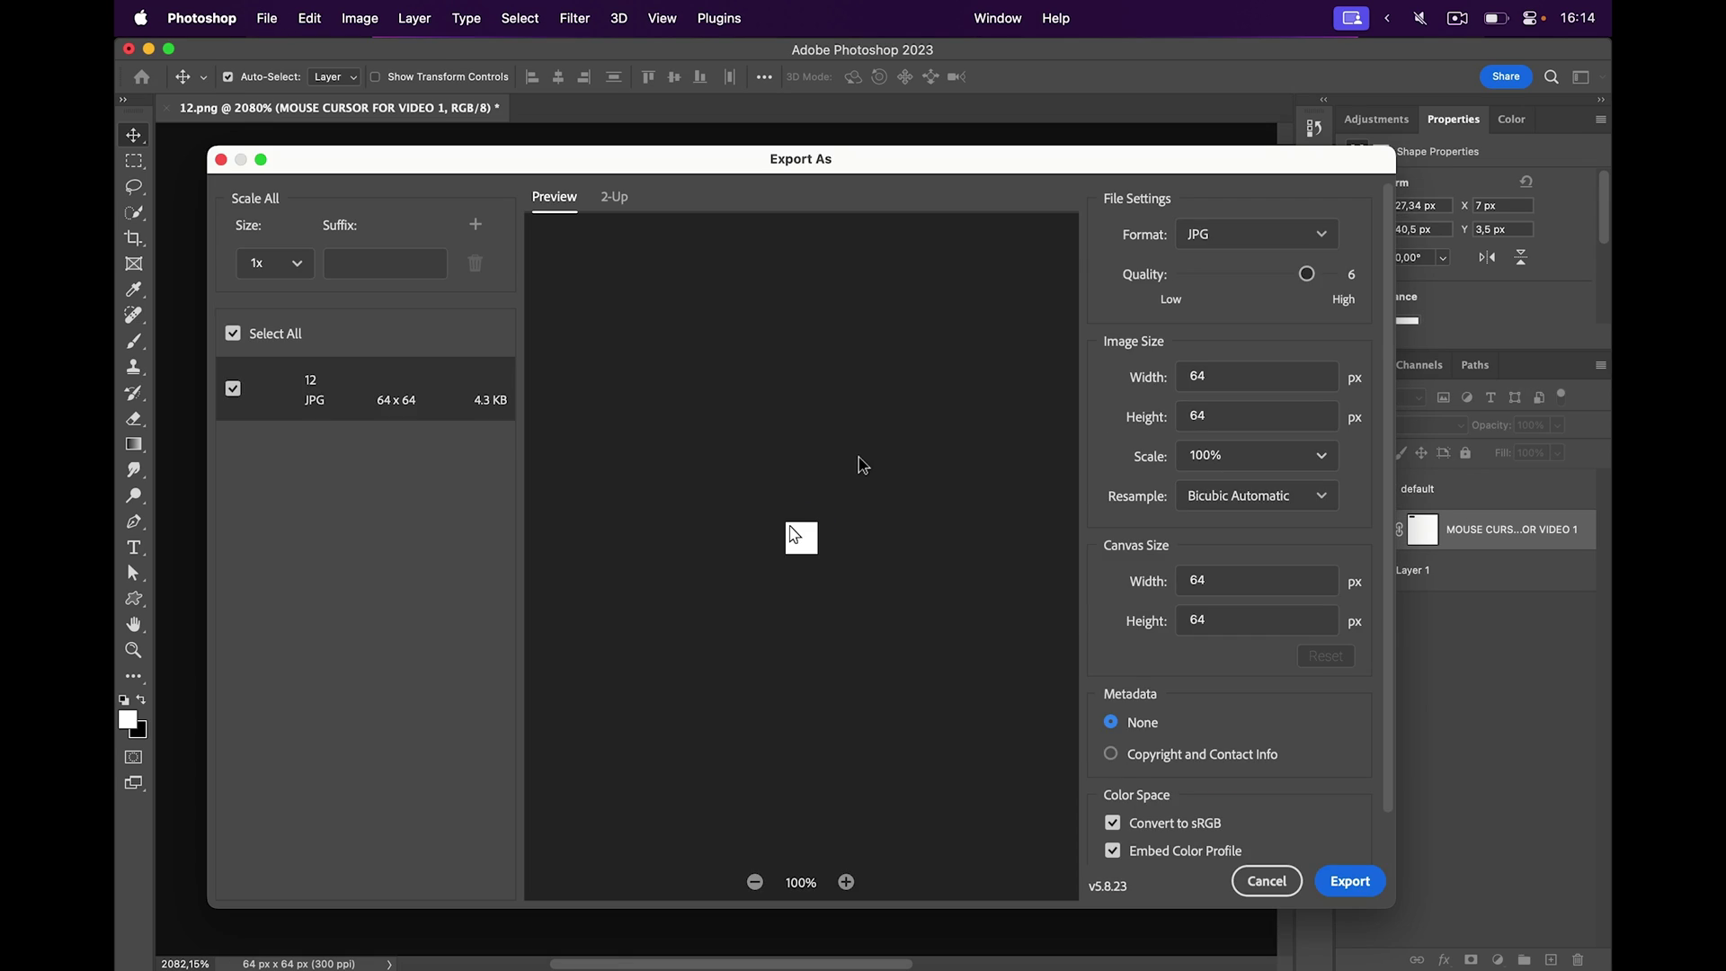
left_click(1254, 237)
left_click(1229, 275)
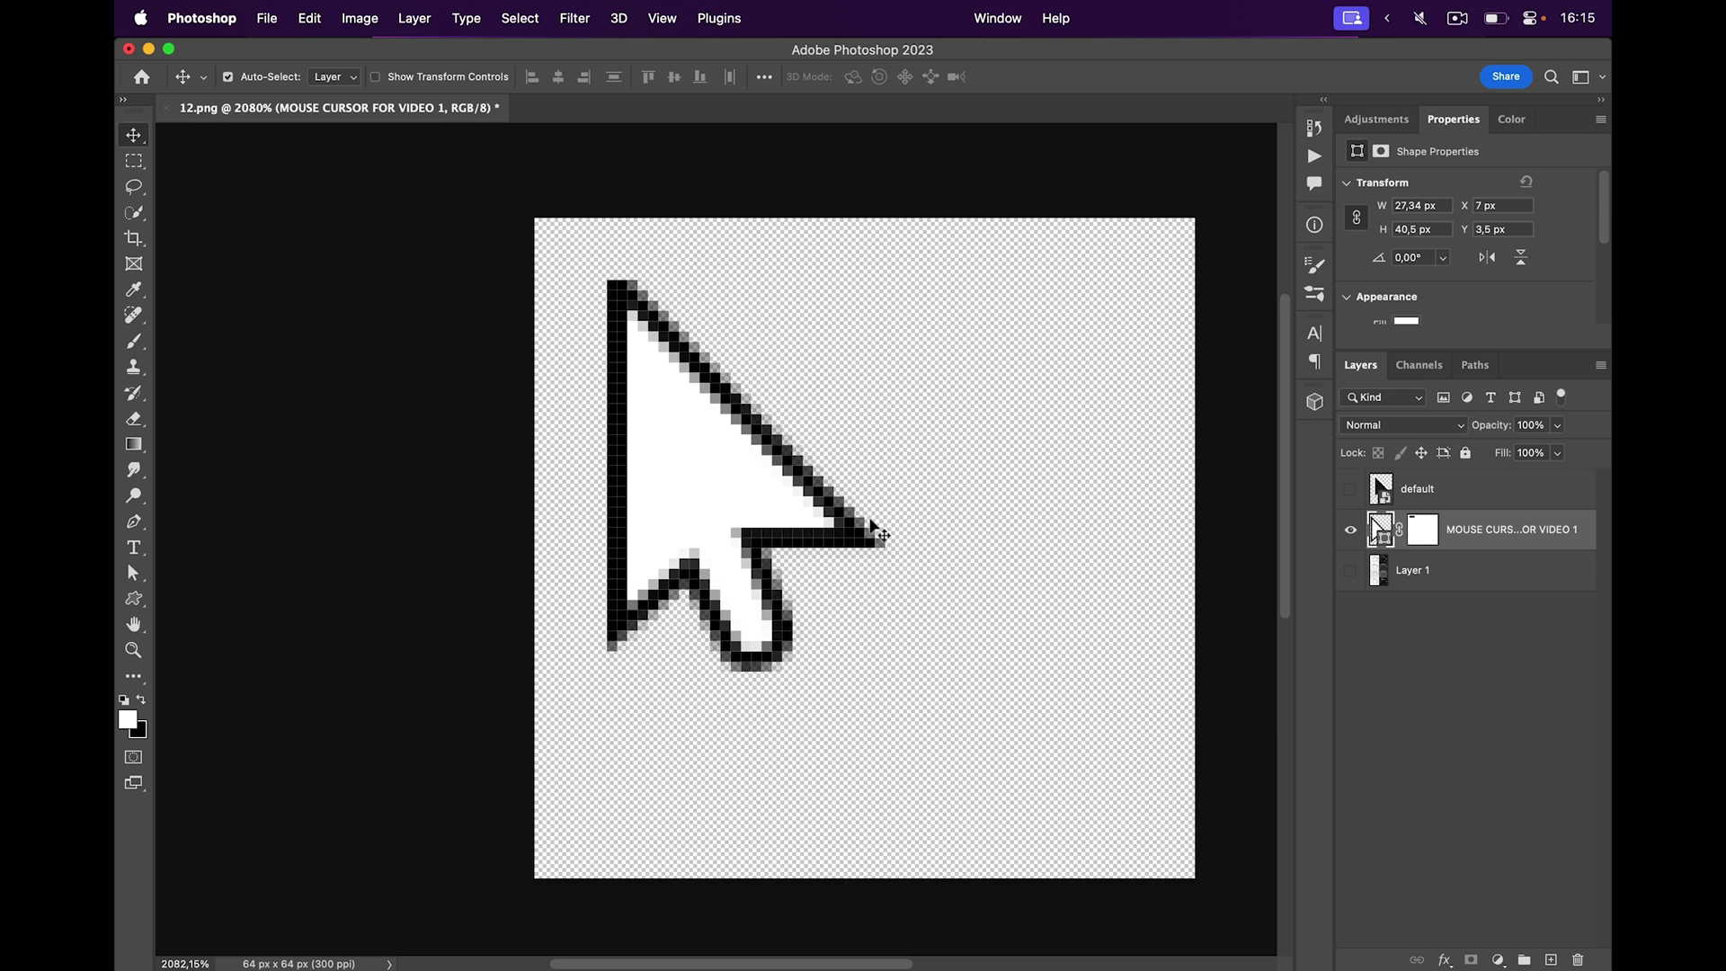
key("F11")
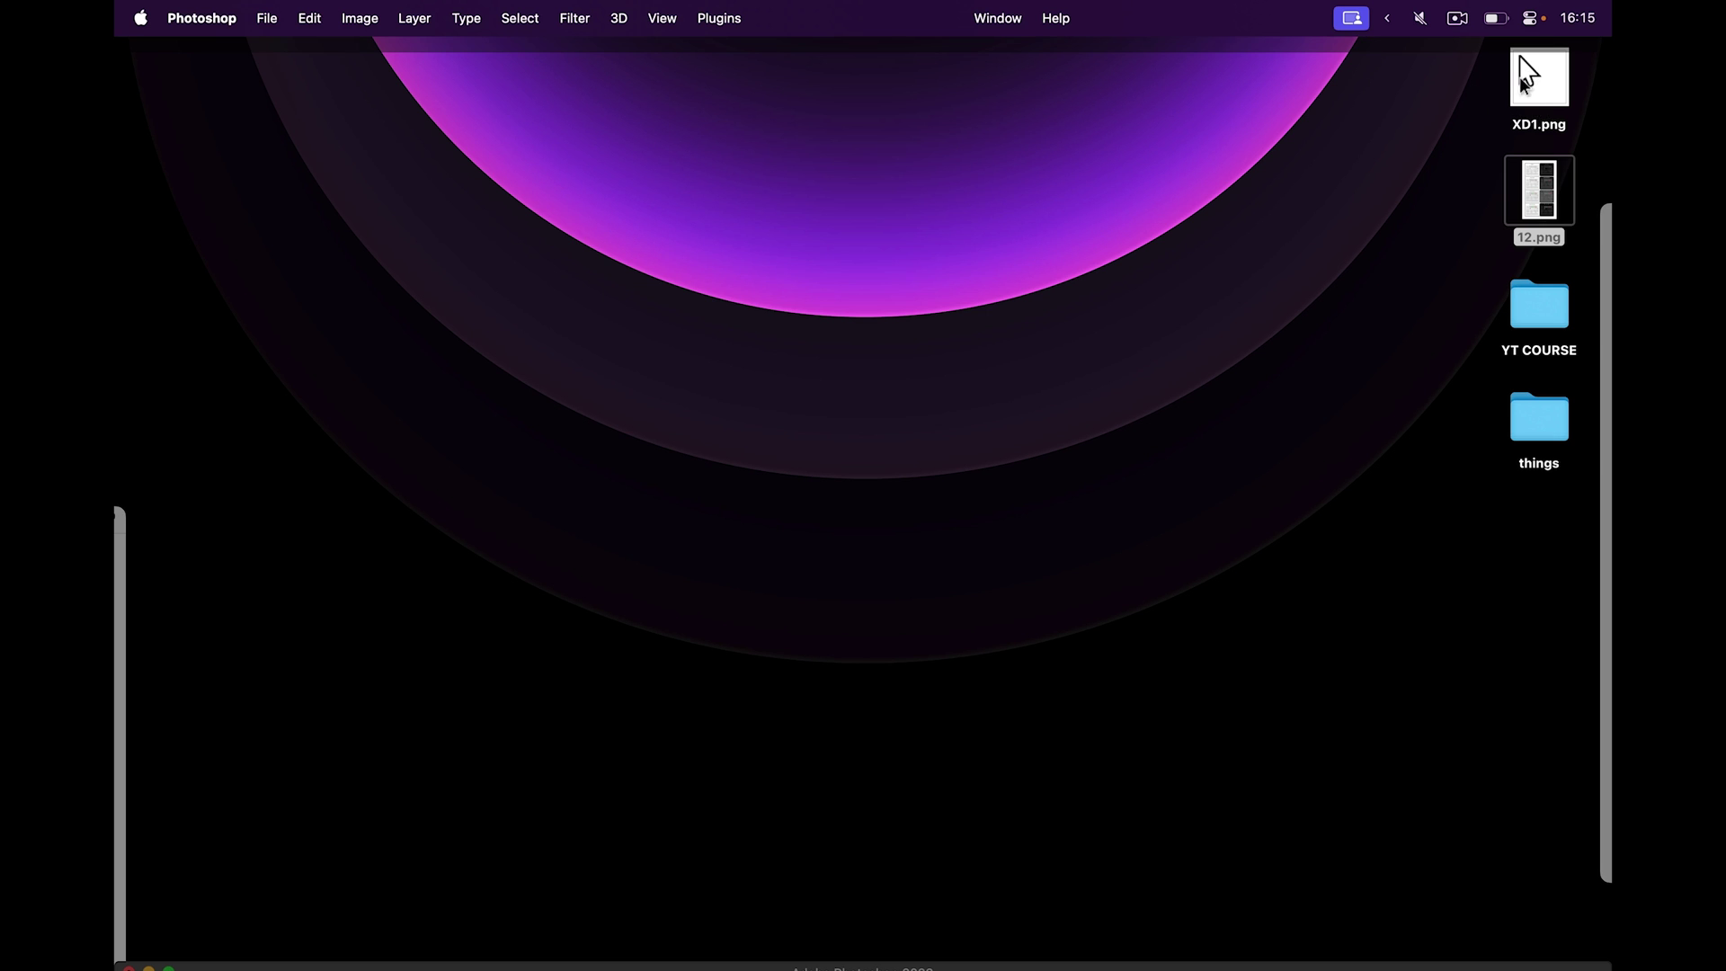
key("F11")
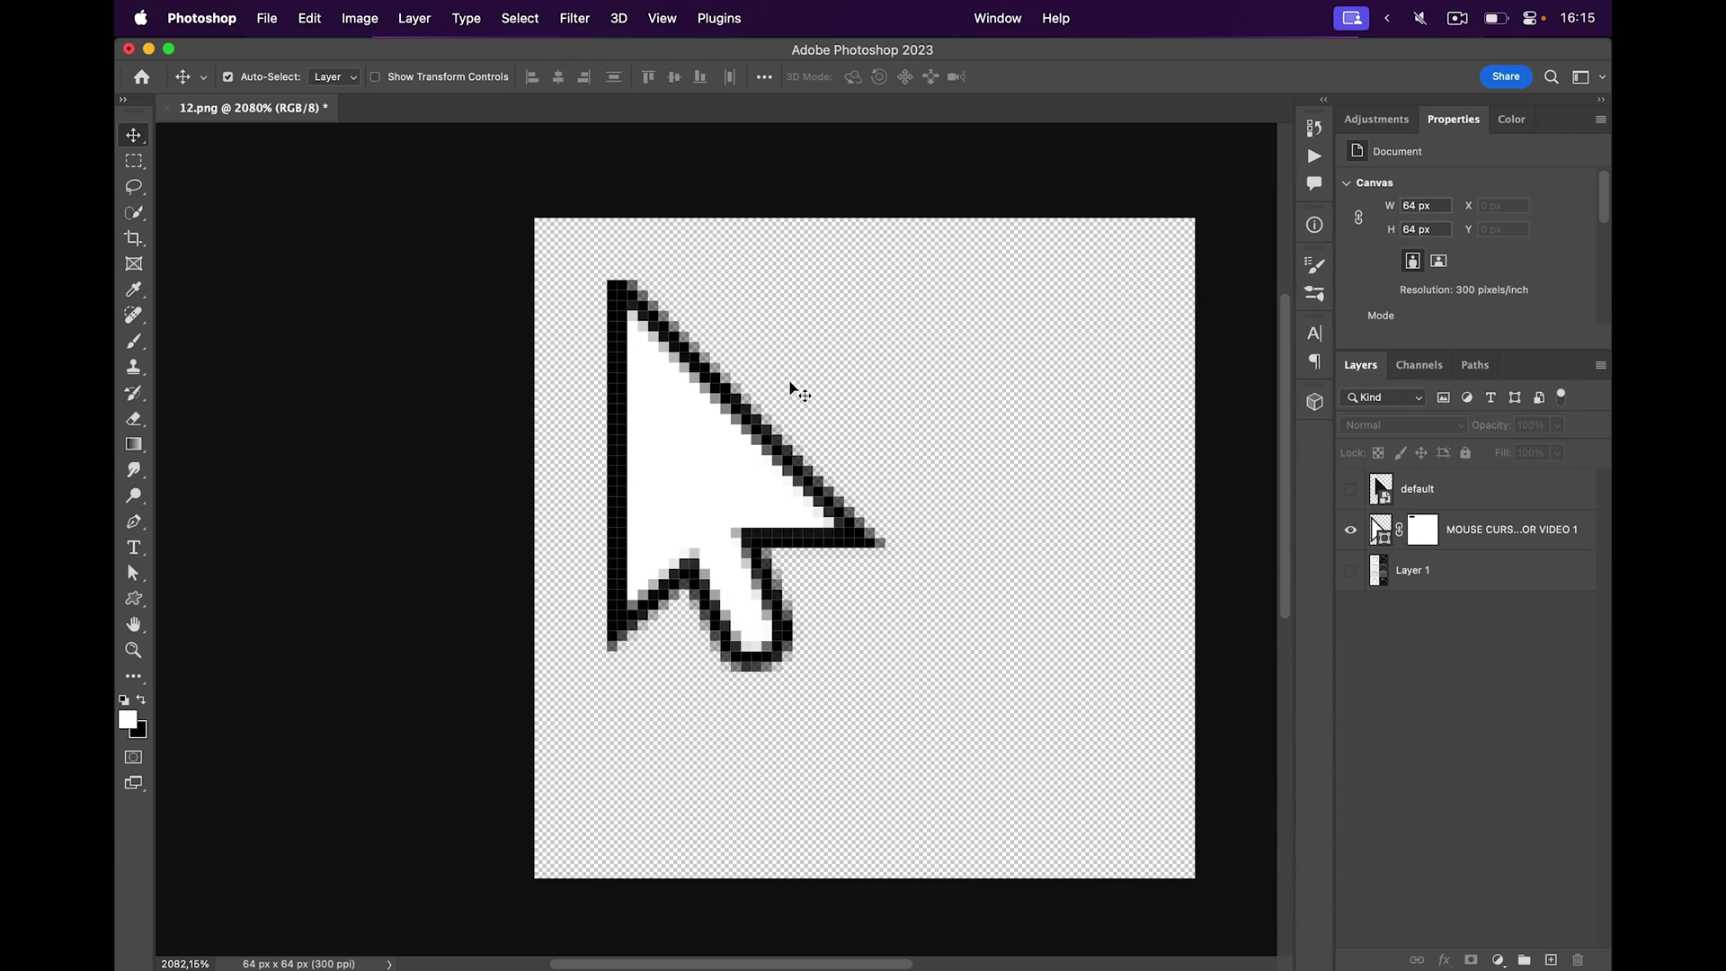
Step: Resize the image to half its width, 32 x 32 px, keeping Nearest Neighbor (hard edges) resampling
left_click(369, 19)
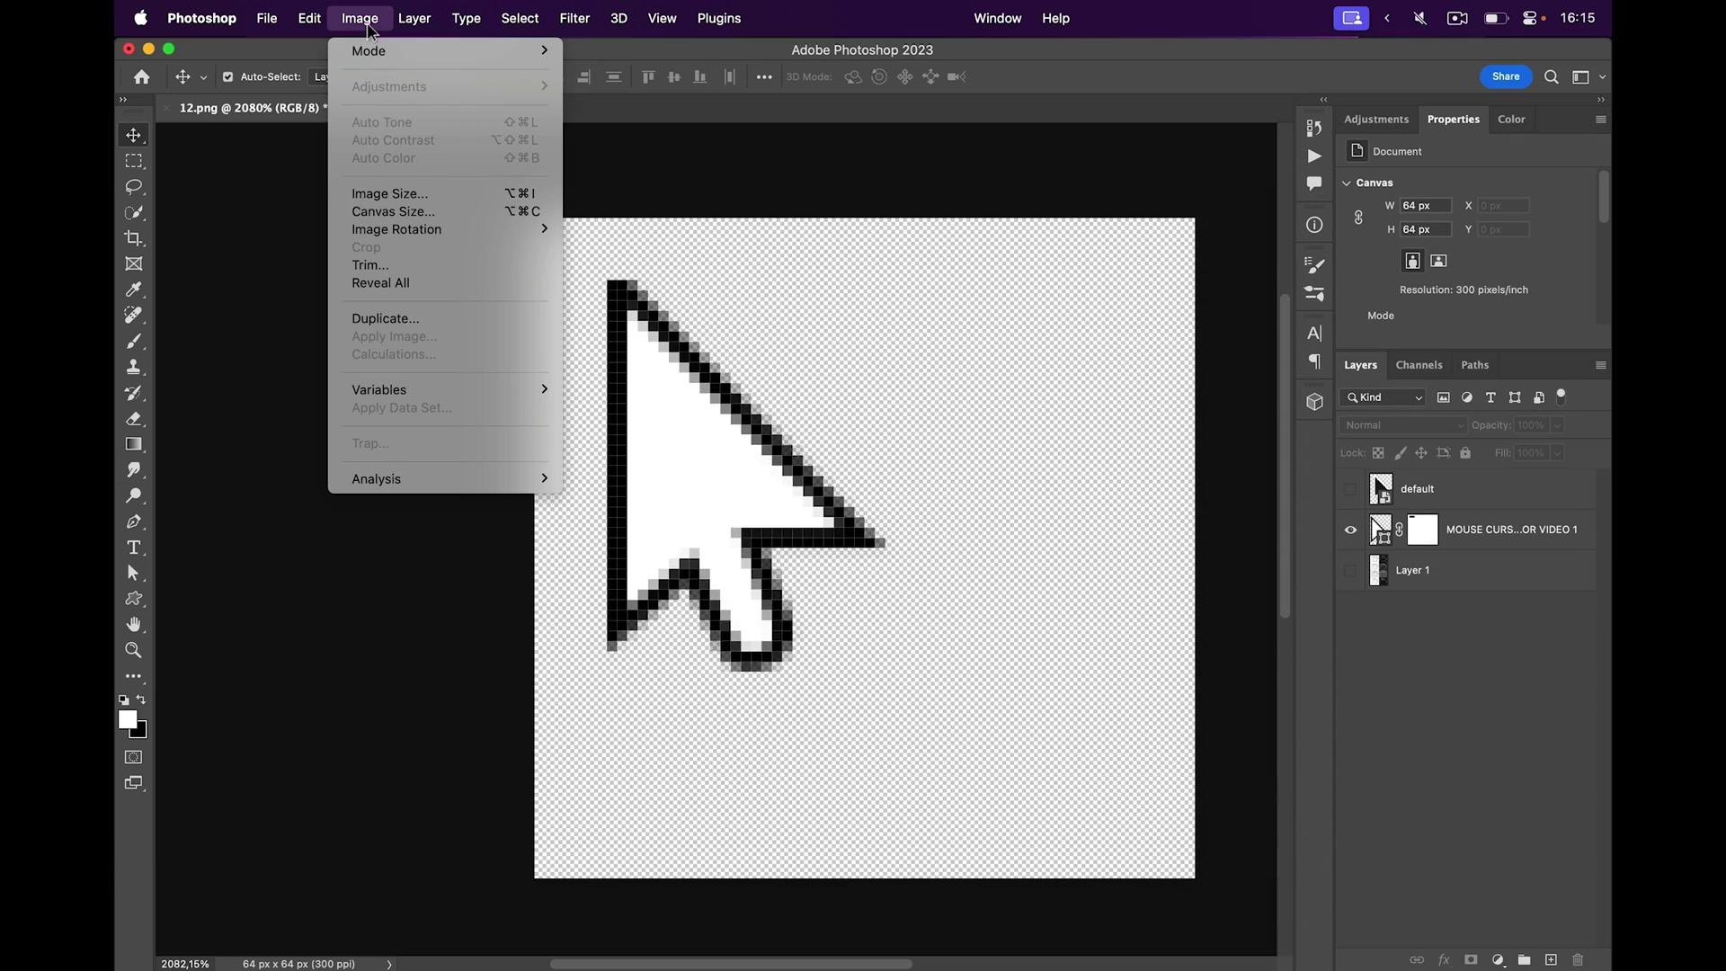
left_click(425, 204)
left_click(767, 410)
left_click_drag(798, 426, 637, 430)
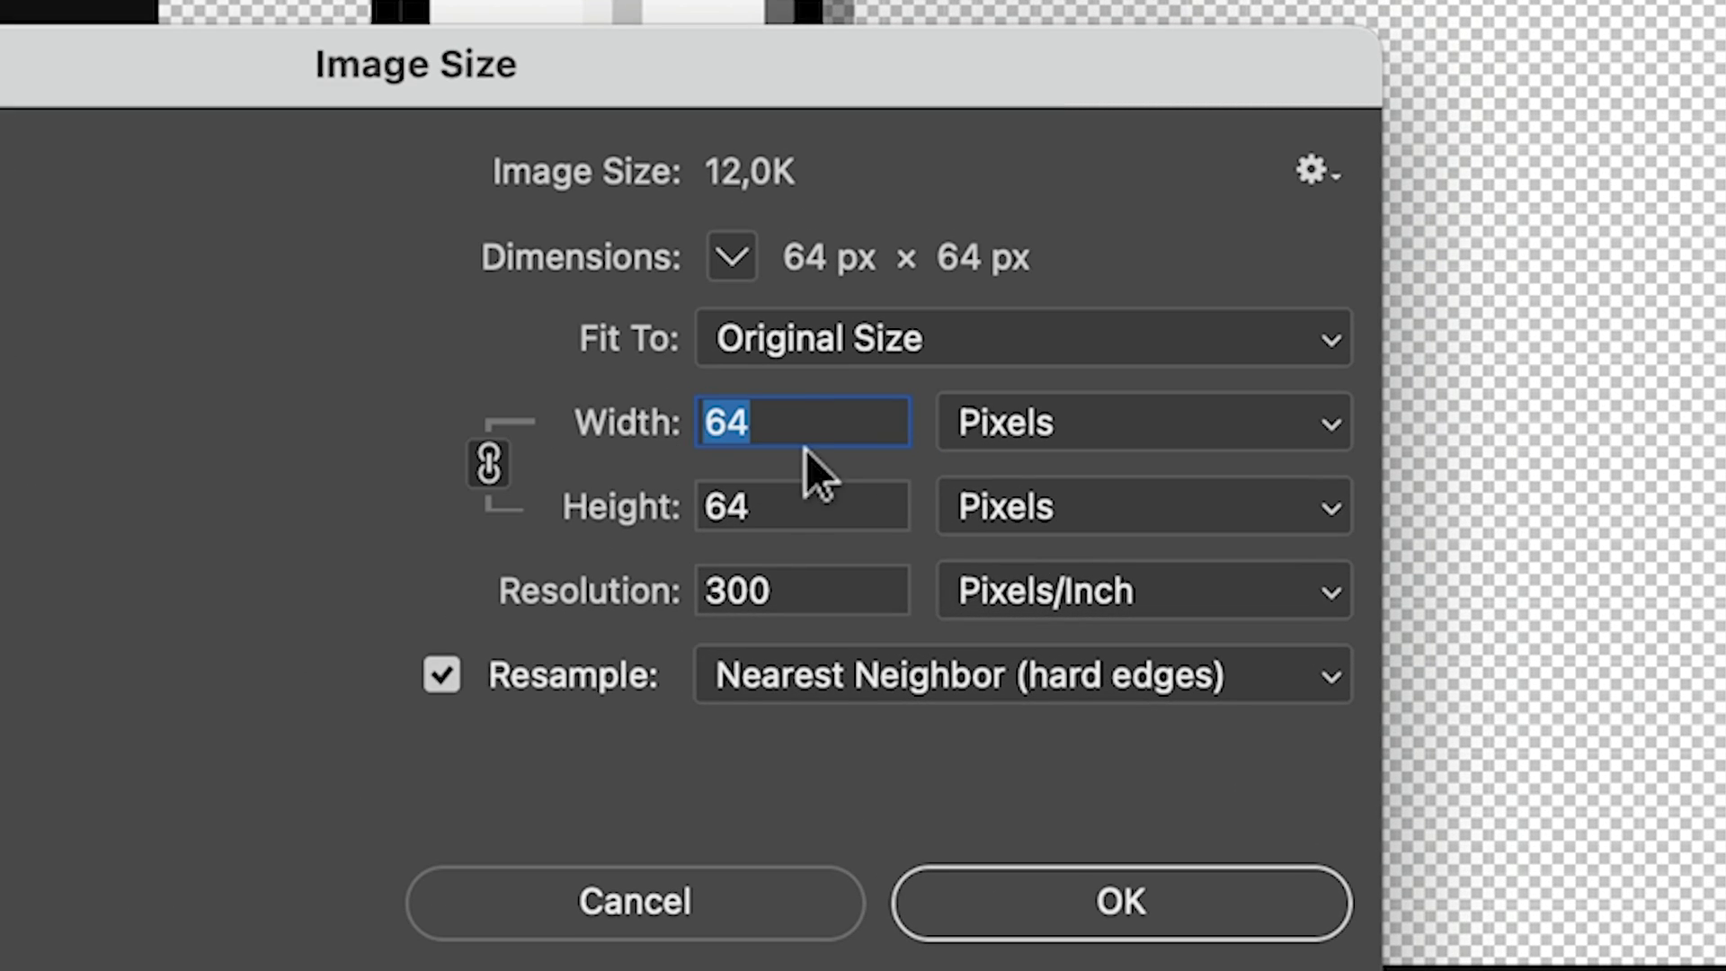
left_click(824, 420)
type("/2")
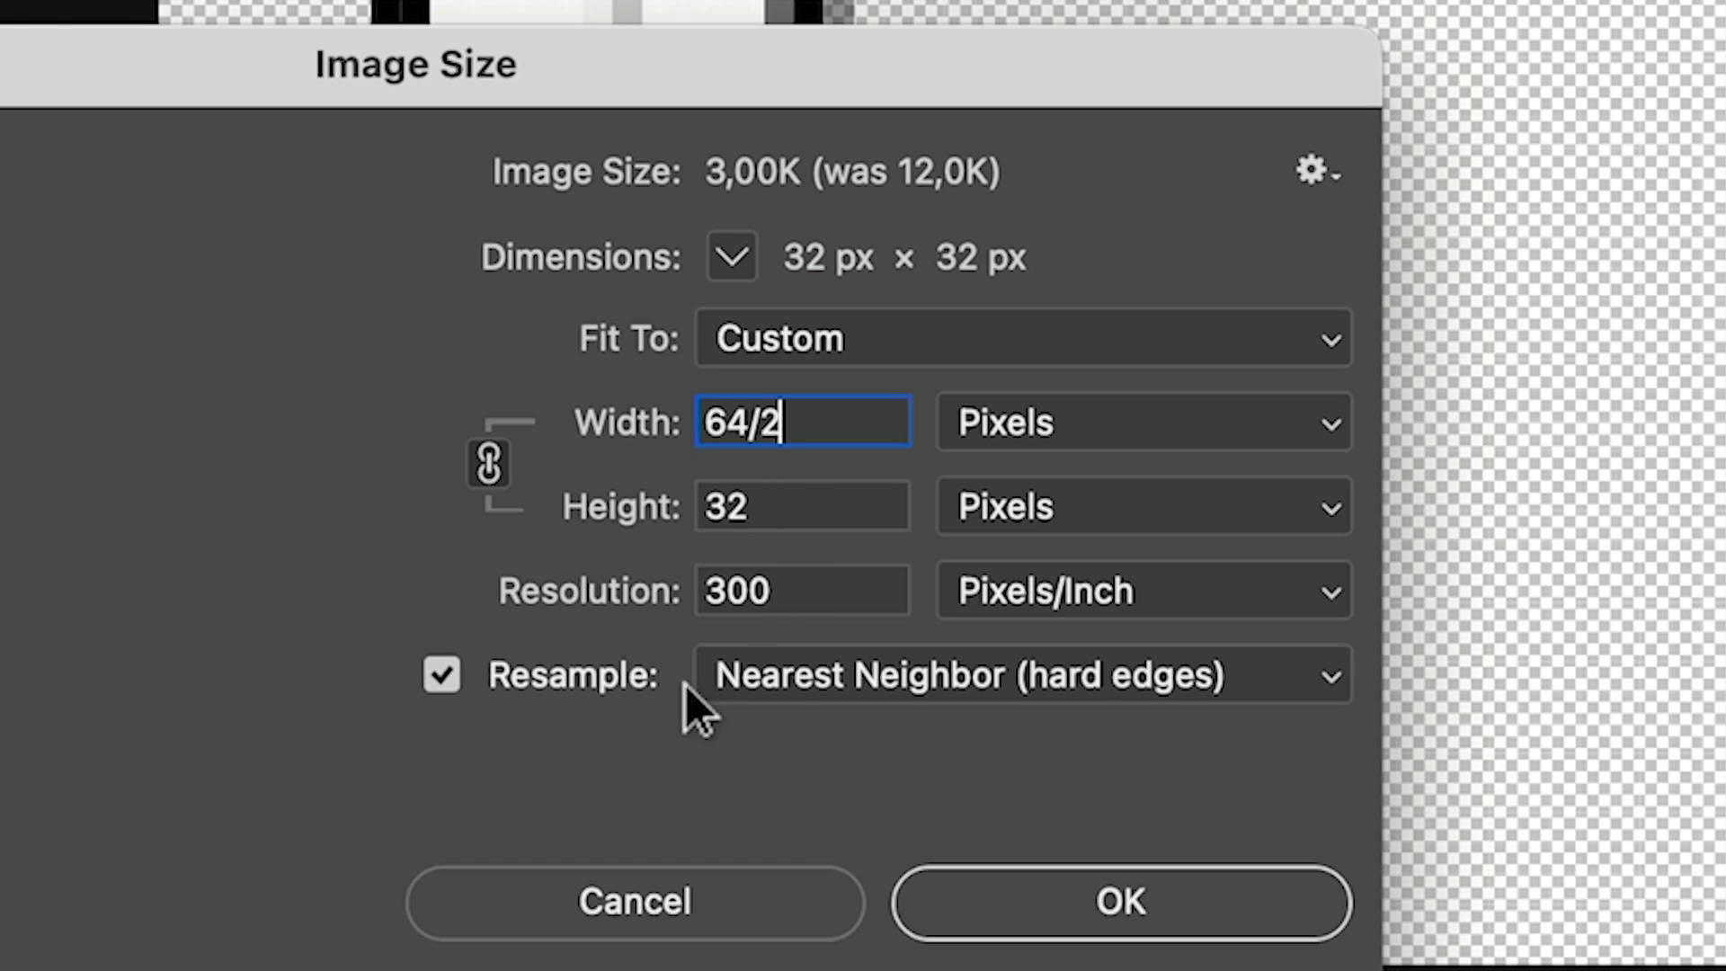
left_click(860, 681)
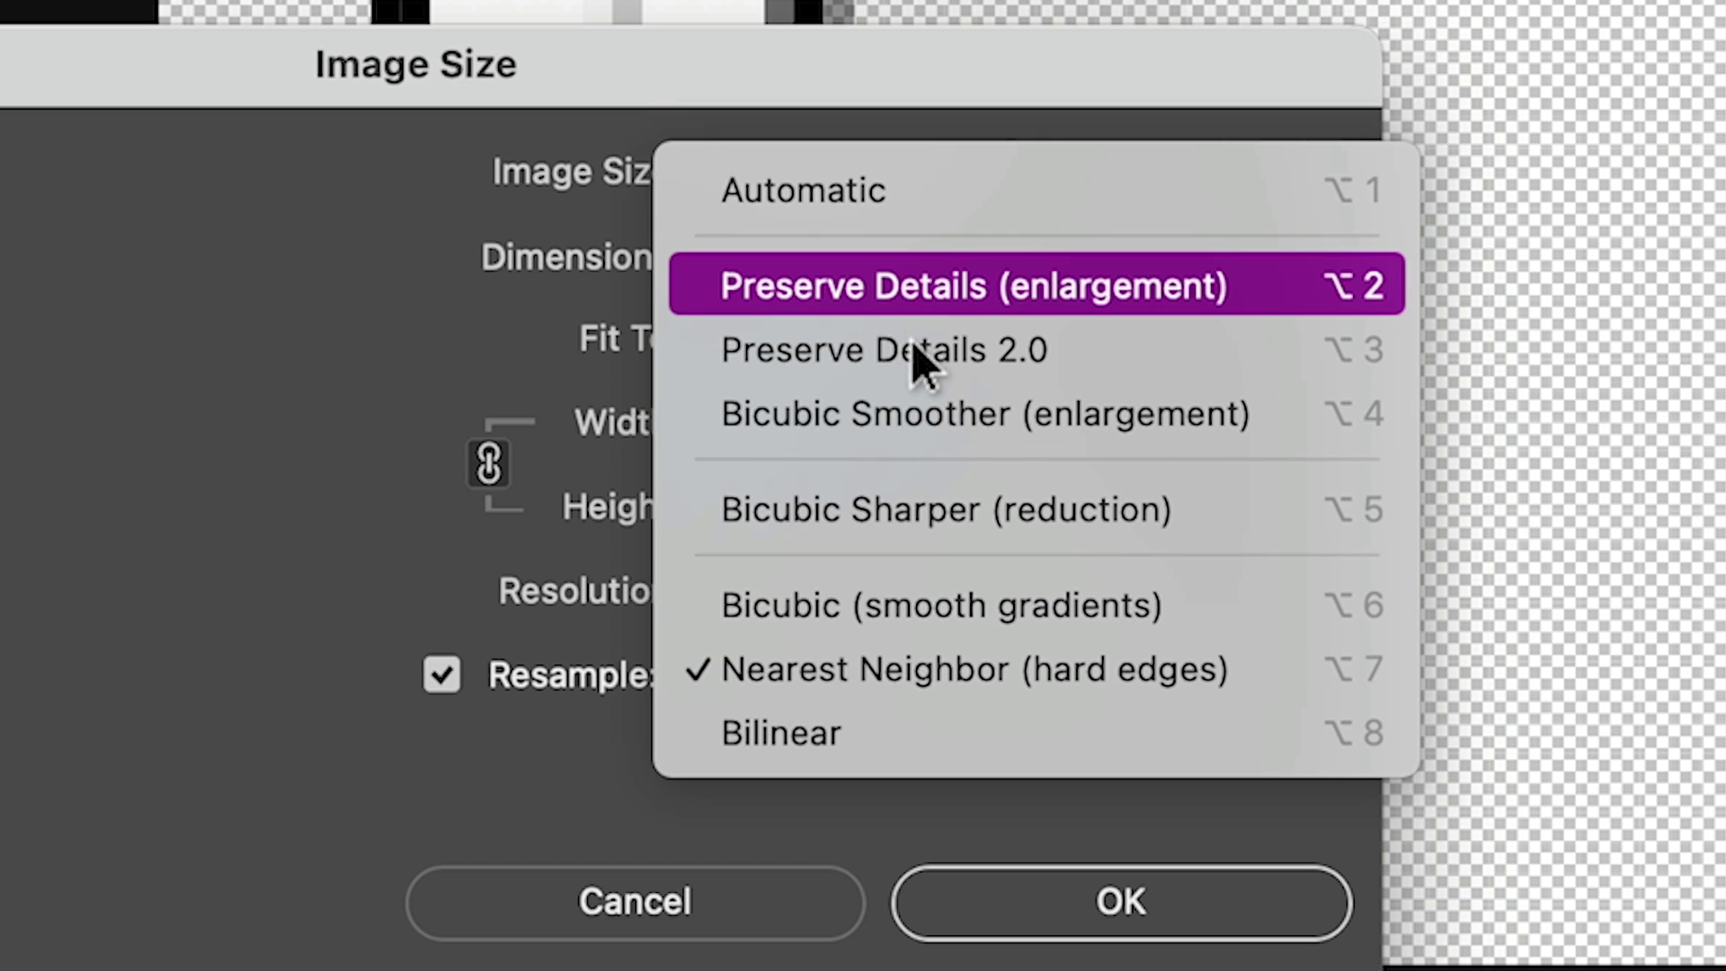
left_click(816, 683)
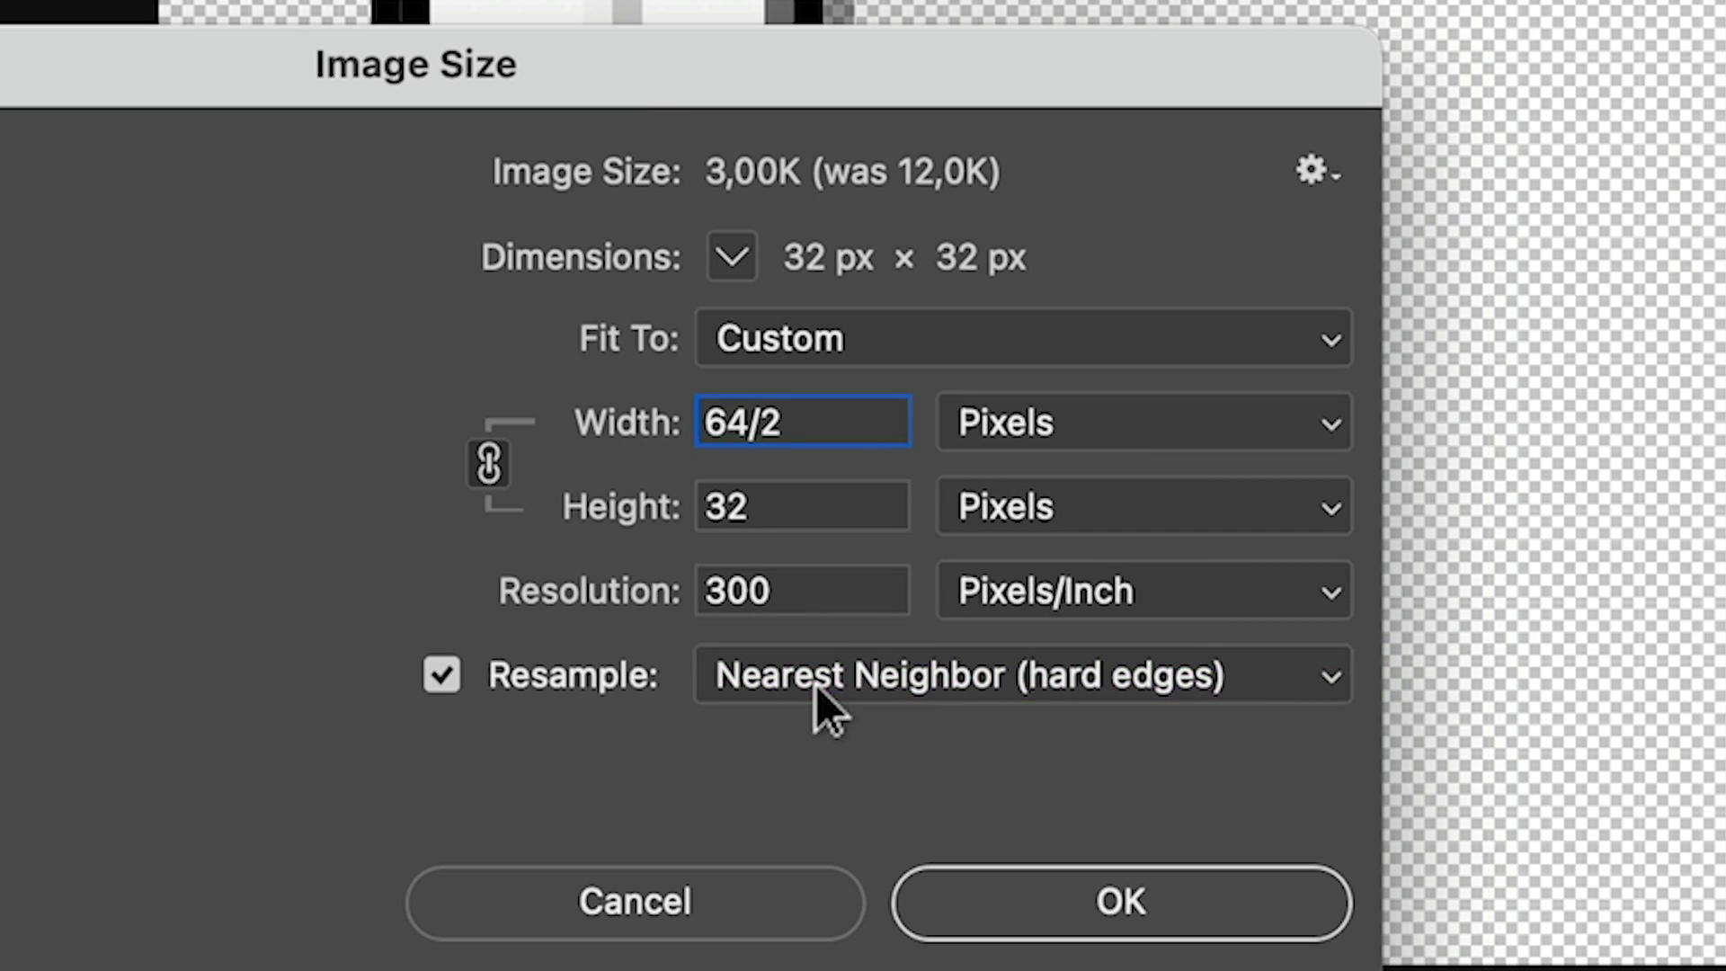
left_click(1121, 898)
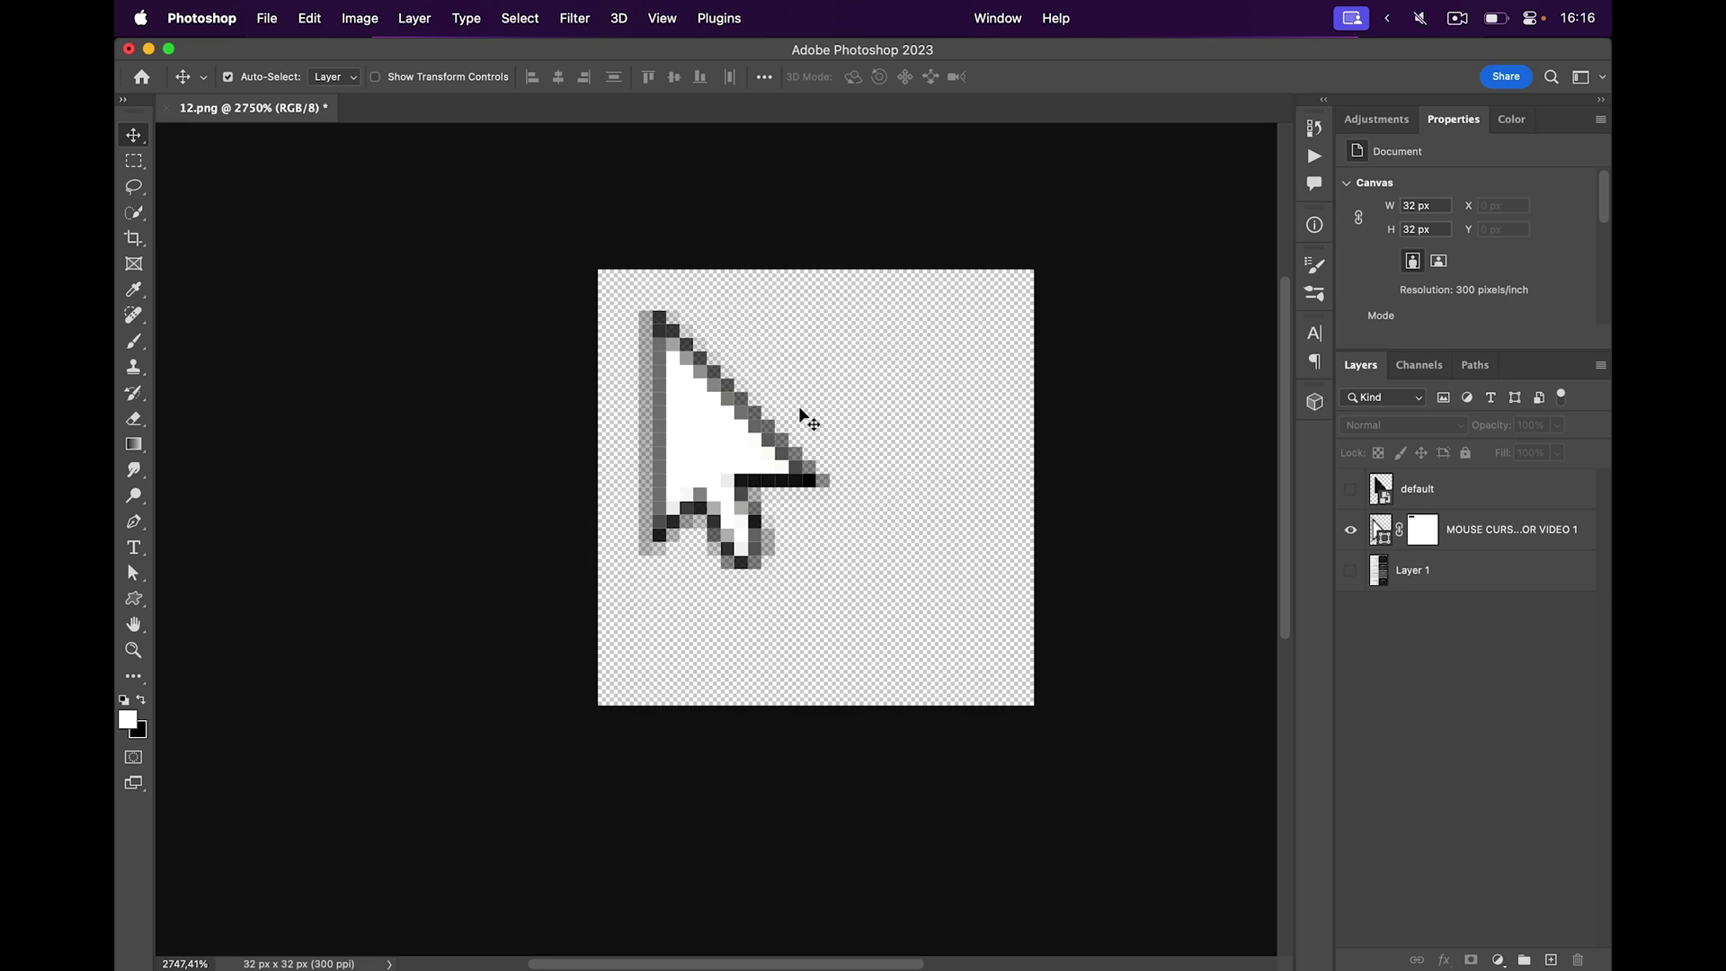
Step: Select the pixels along the cursor's outline one block at a time with the Rectangular Marquee tool
left_click(133, 161)
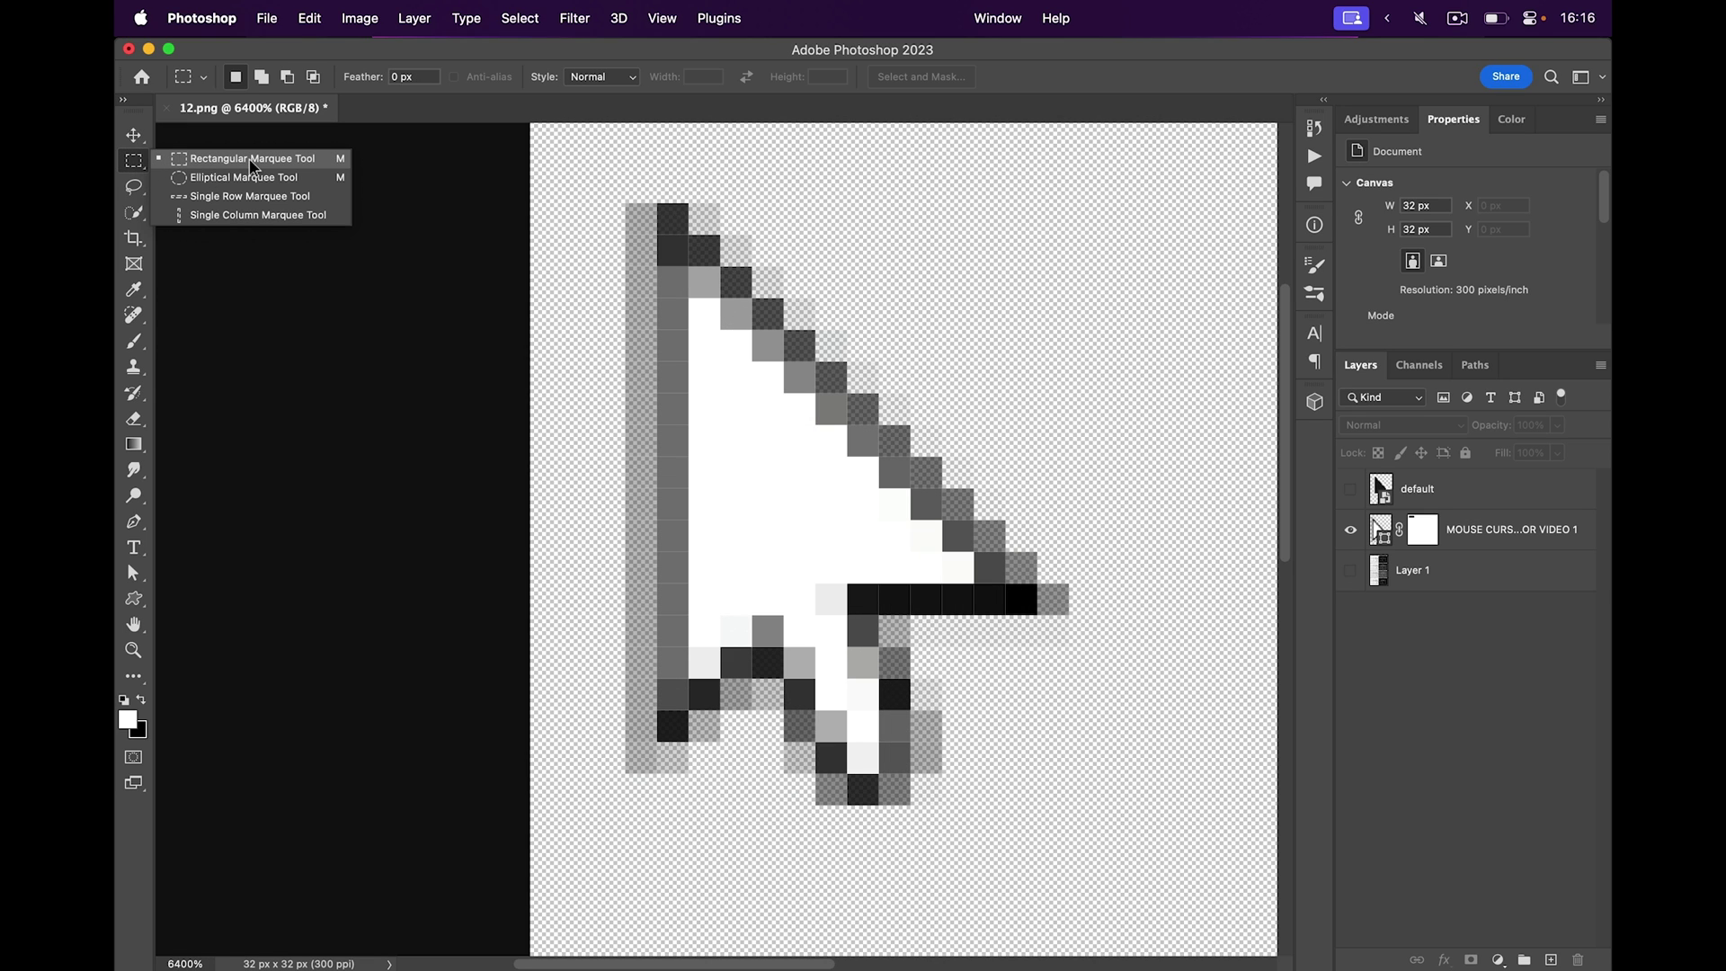
left_click(252, 159)
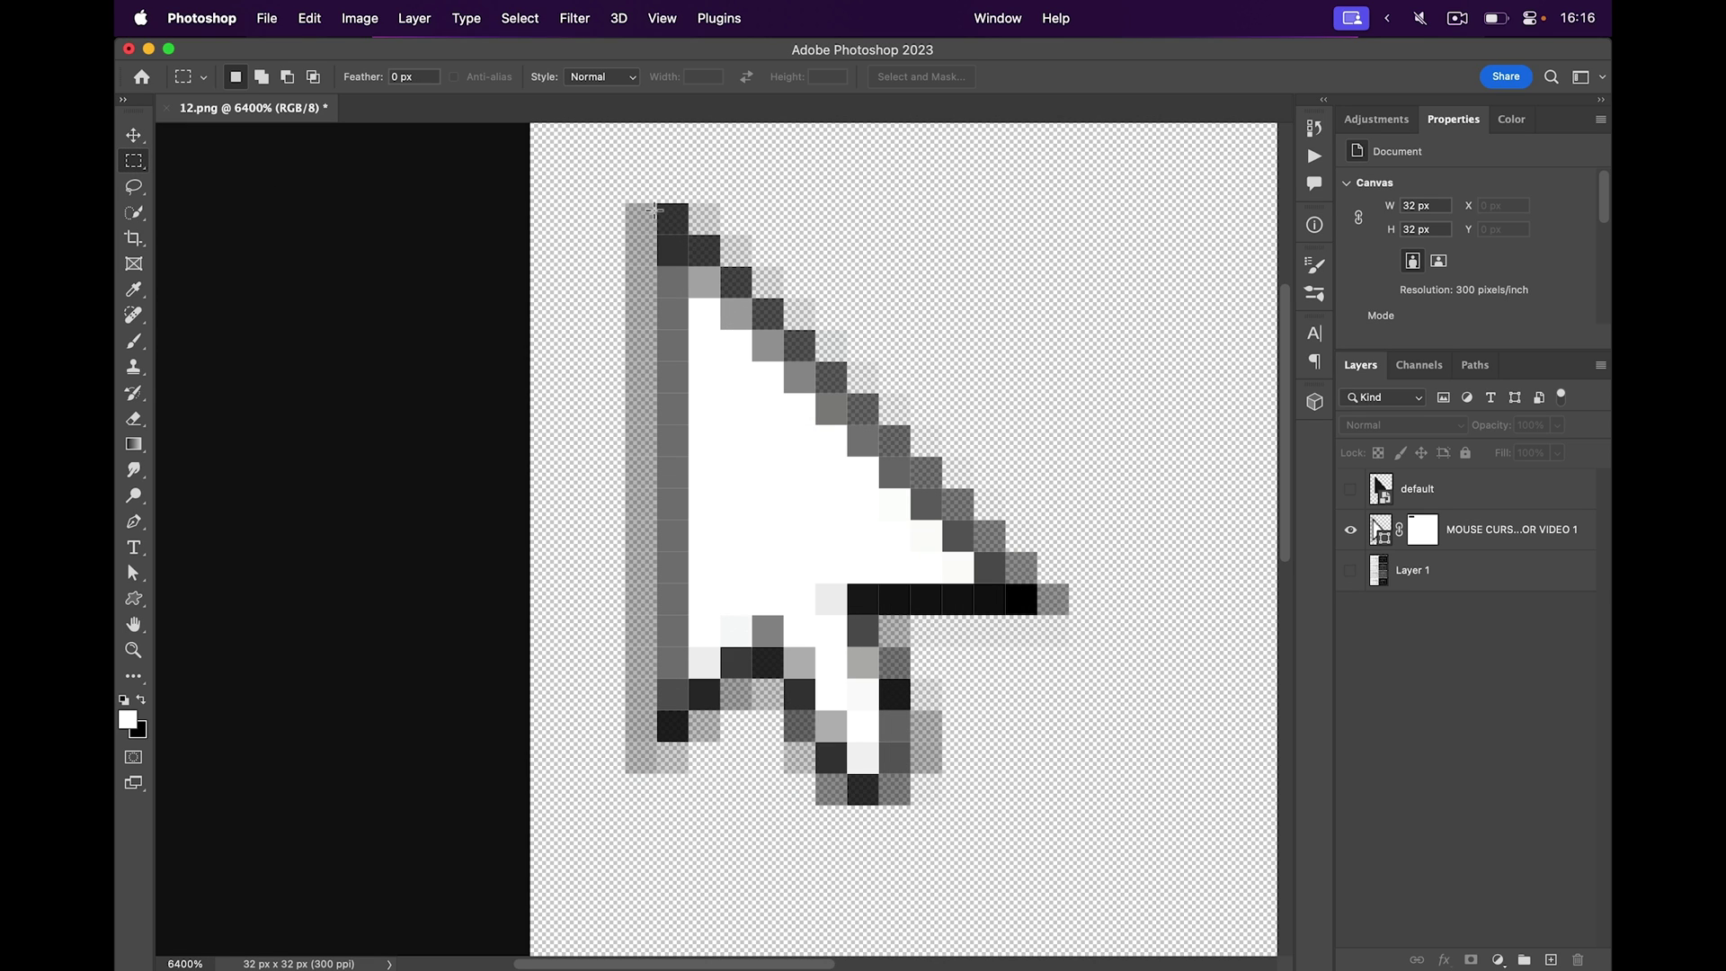
left_click_drag(657, 205, 687, 740)
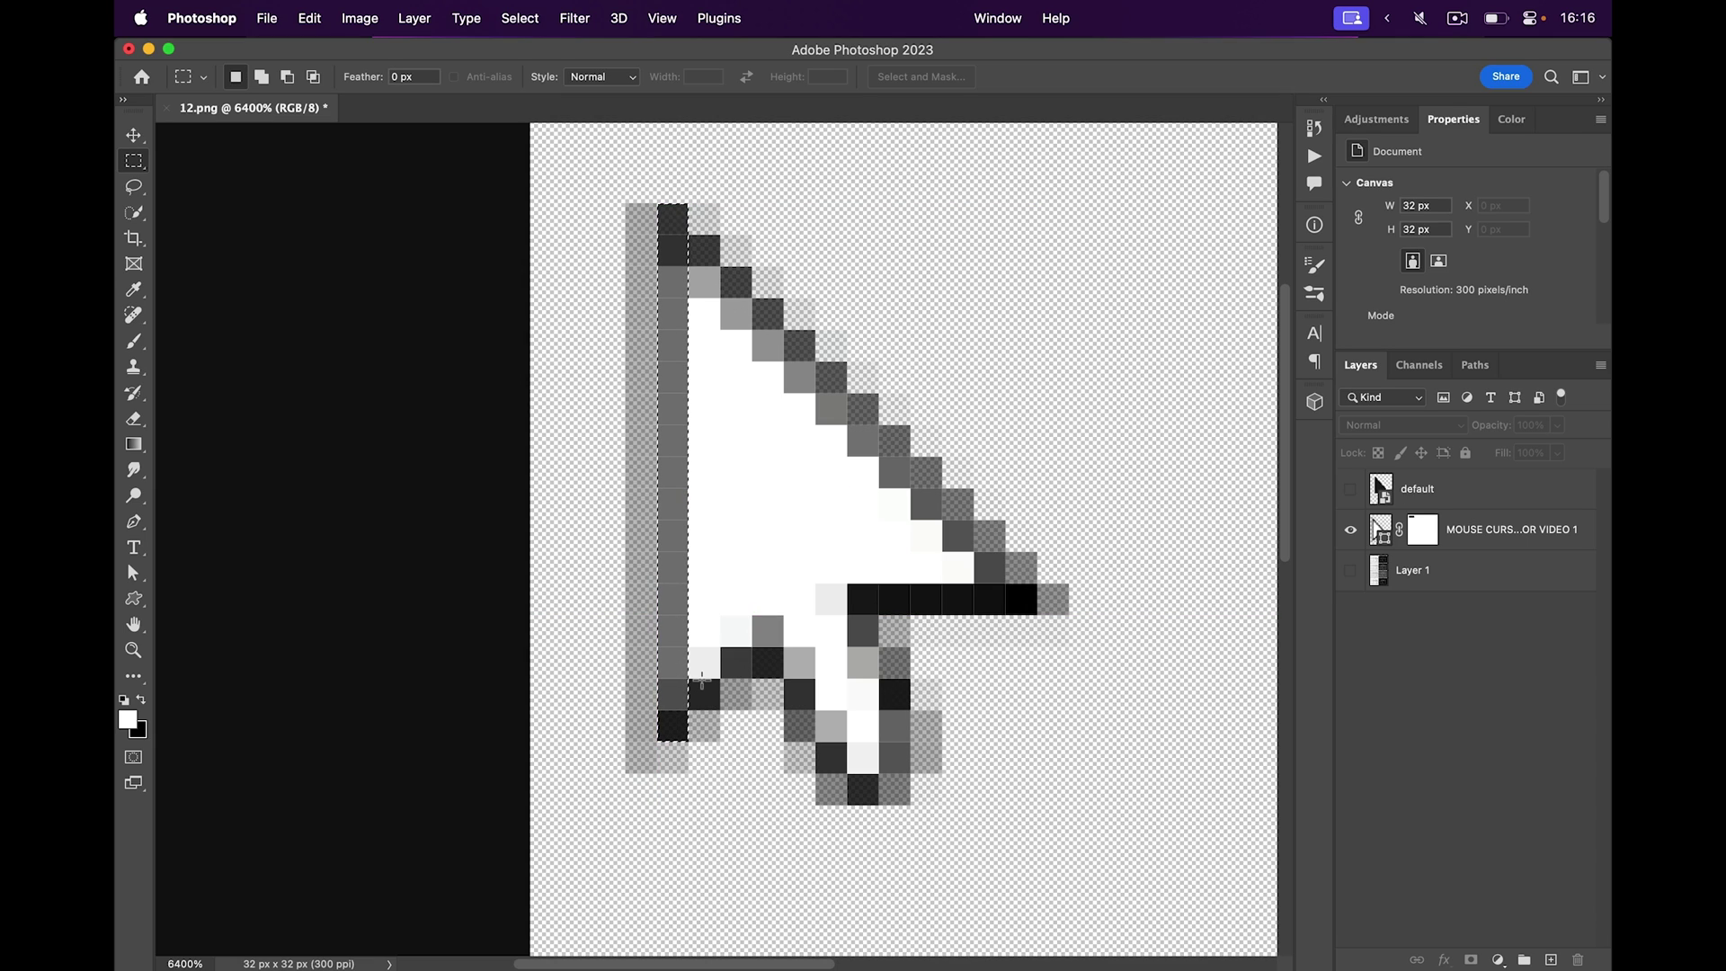
left_click_drag(691, 681, 846, 772)
Step: Add a new layer above the cursor shape and paint the selected outline pixels black
left_click(1514, 532)
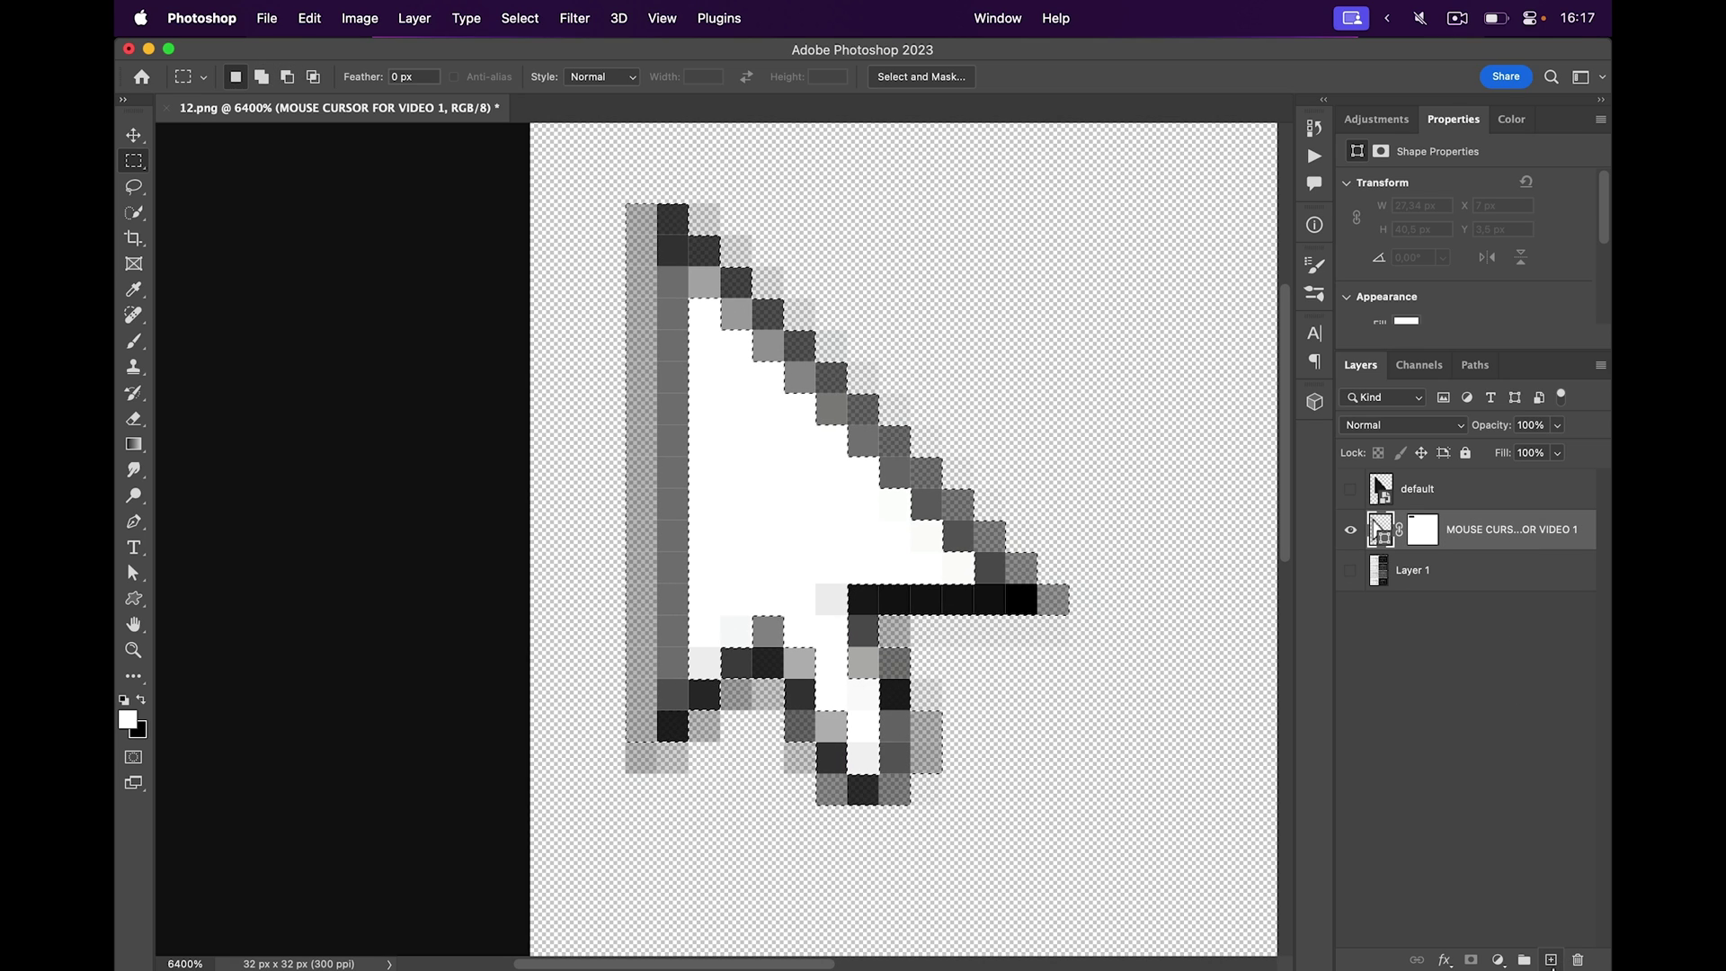
left_click(1551, 960)
key("b")
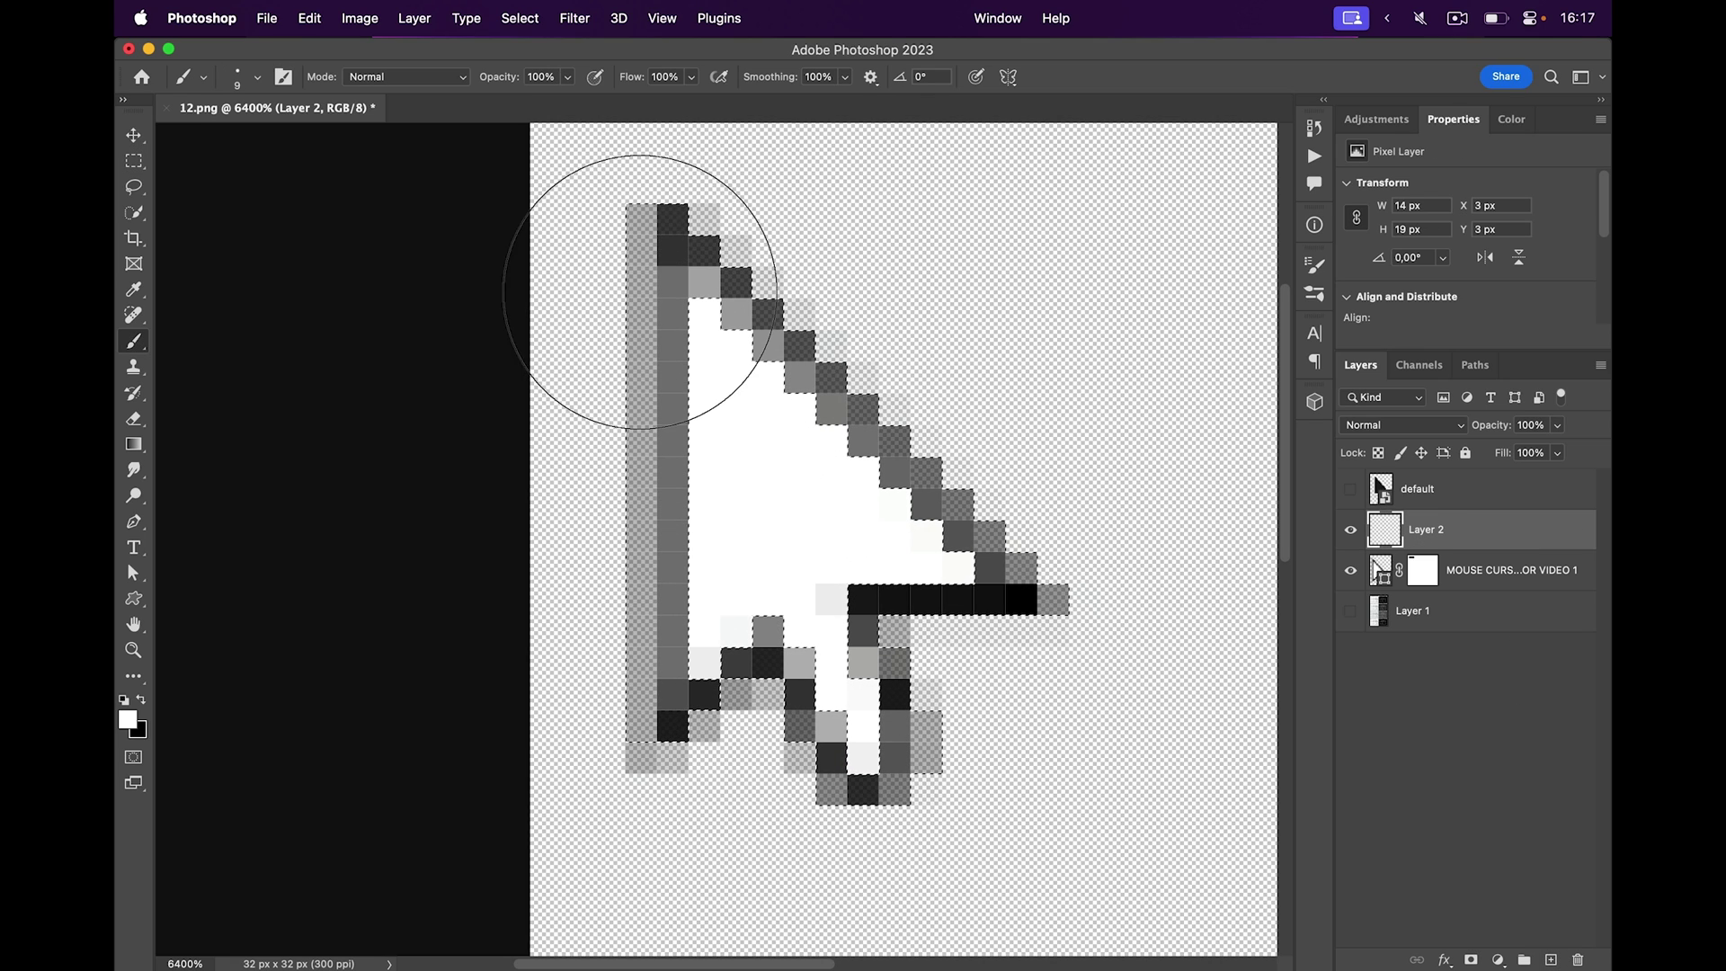
key("x")
mouse_move(679, 290)
left_mouse_down()
mouse_move(663, 330)
mouse_move(677, 700)
mouse_move(888, 790)
mouse_move(1083, 674)
mouse_move(999, 525)
mouse_move(734, 368)
left_mouse_up()
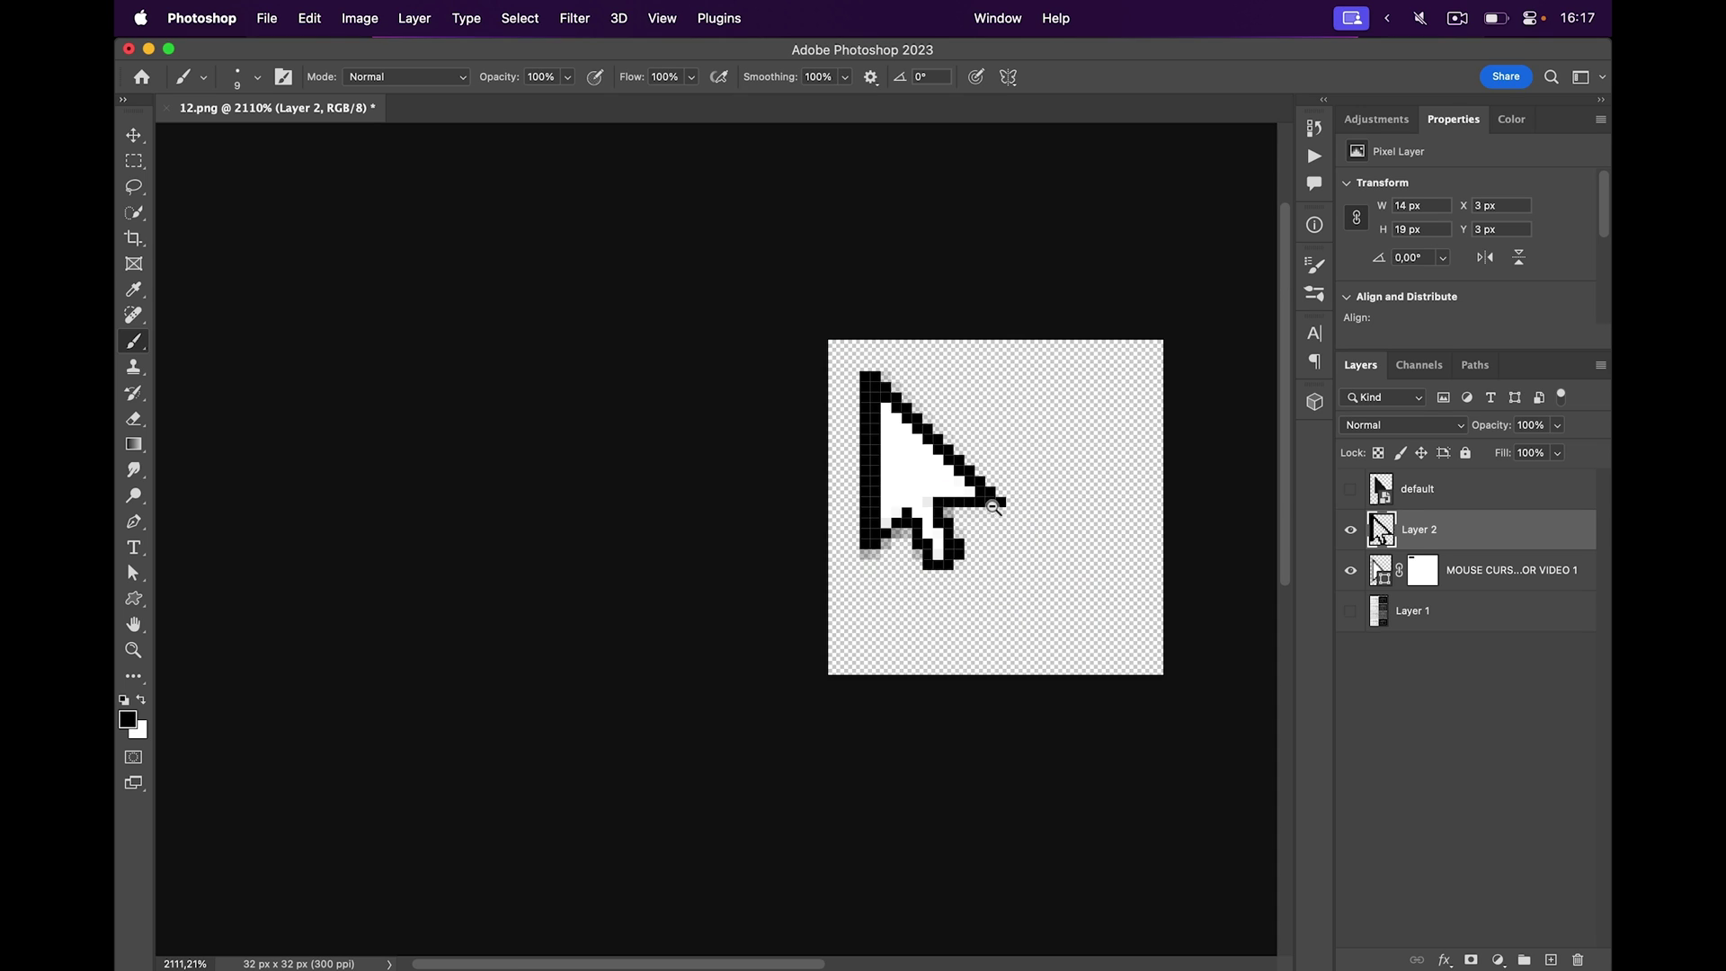
Step: Thin the black outline on Layer 2 to a single pixel and place that layer above the default layer
scroll(989, 504, "up", 5)
left_click_drag(857, 483, 975, 605)
scroll(971, 616, "down", 2)
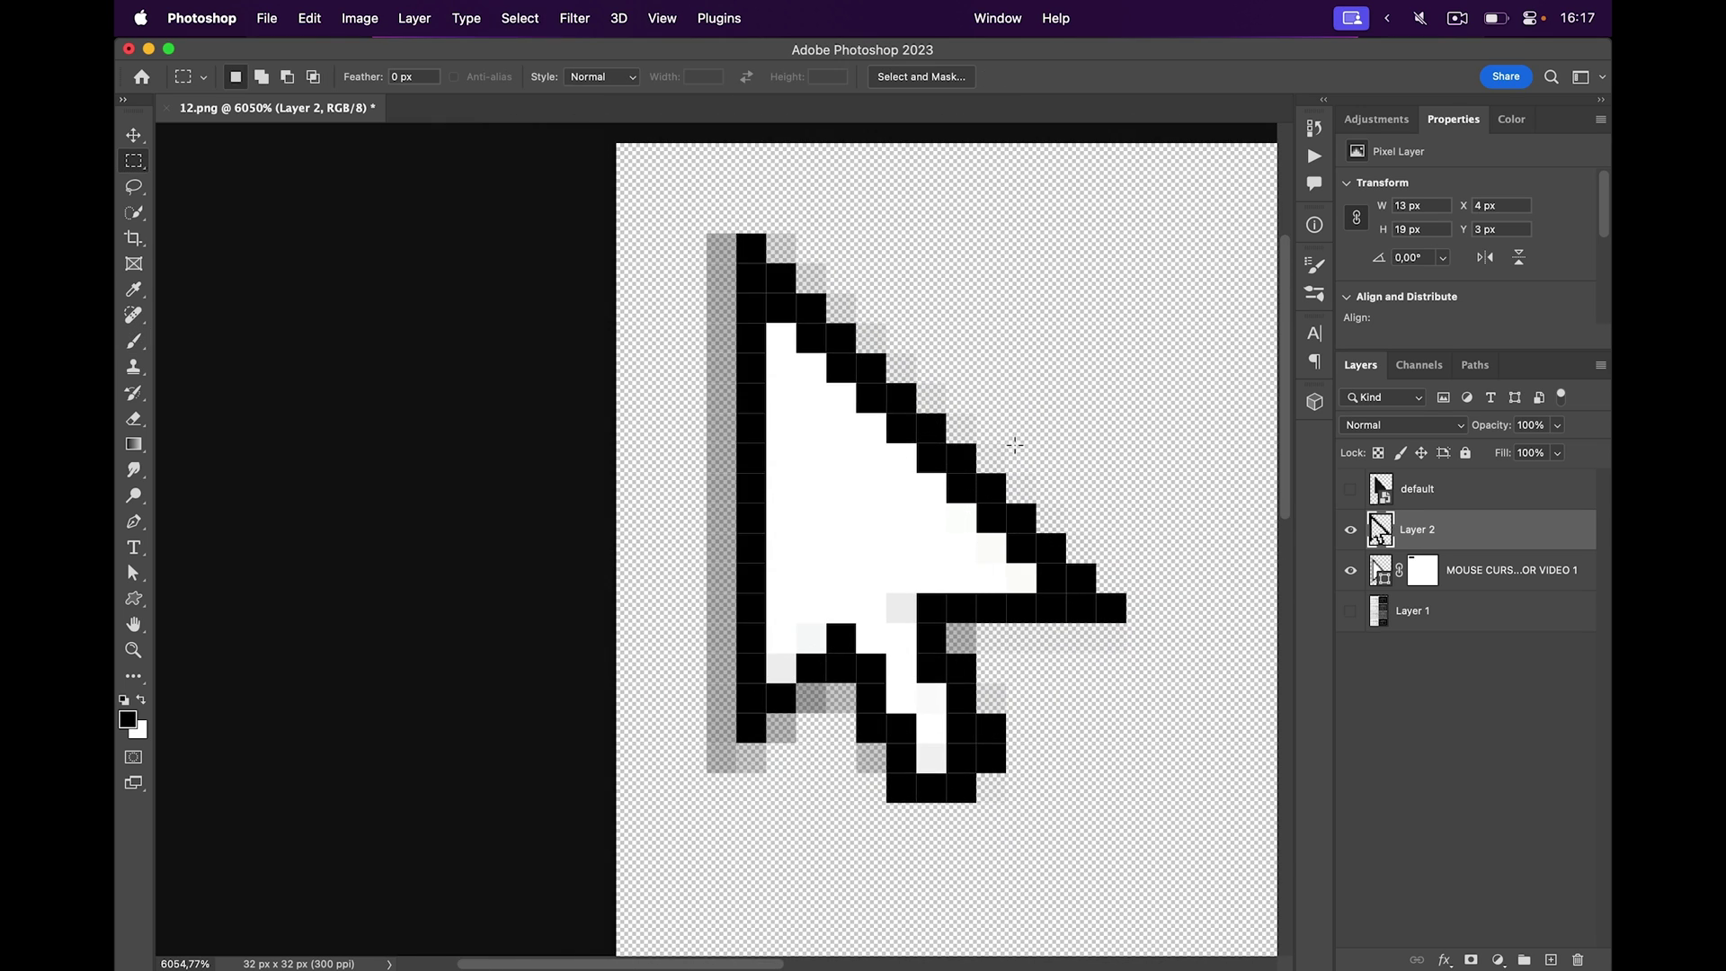
scroll(1016, 445, "down", 4)
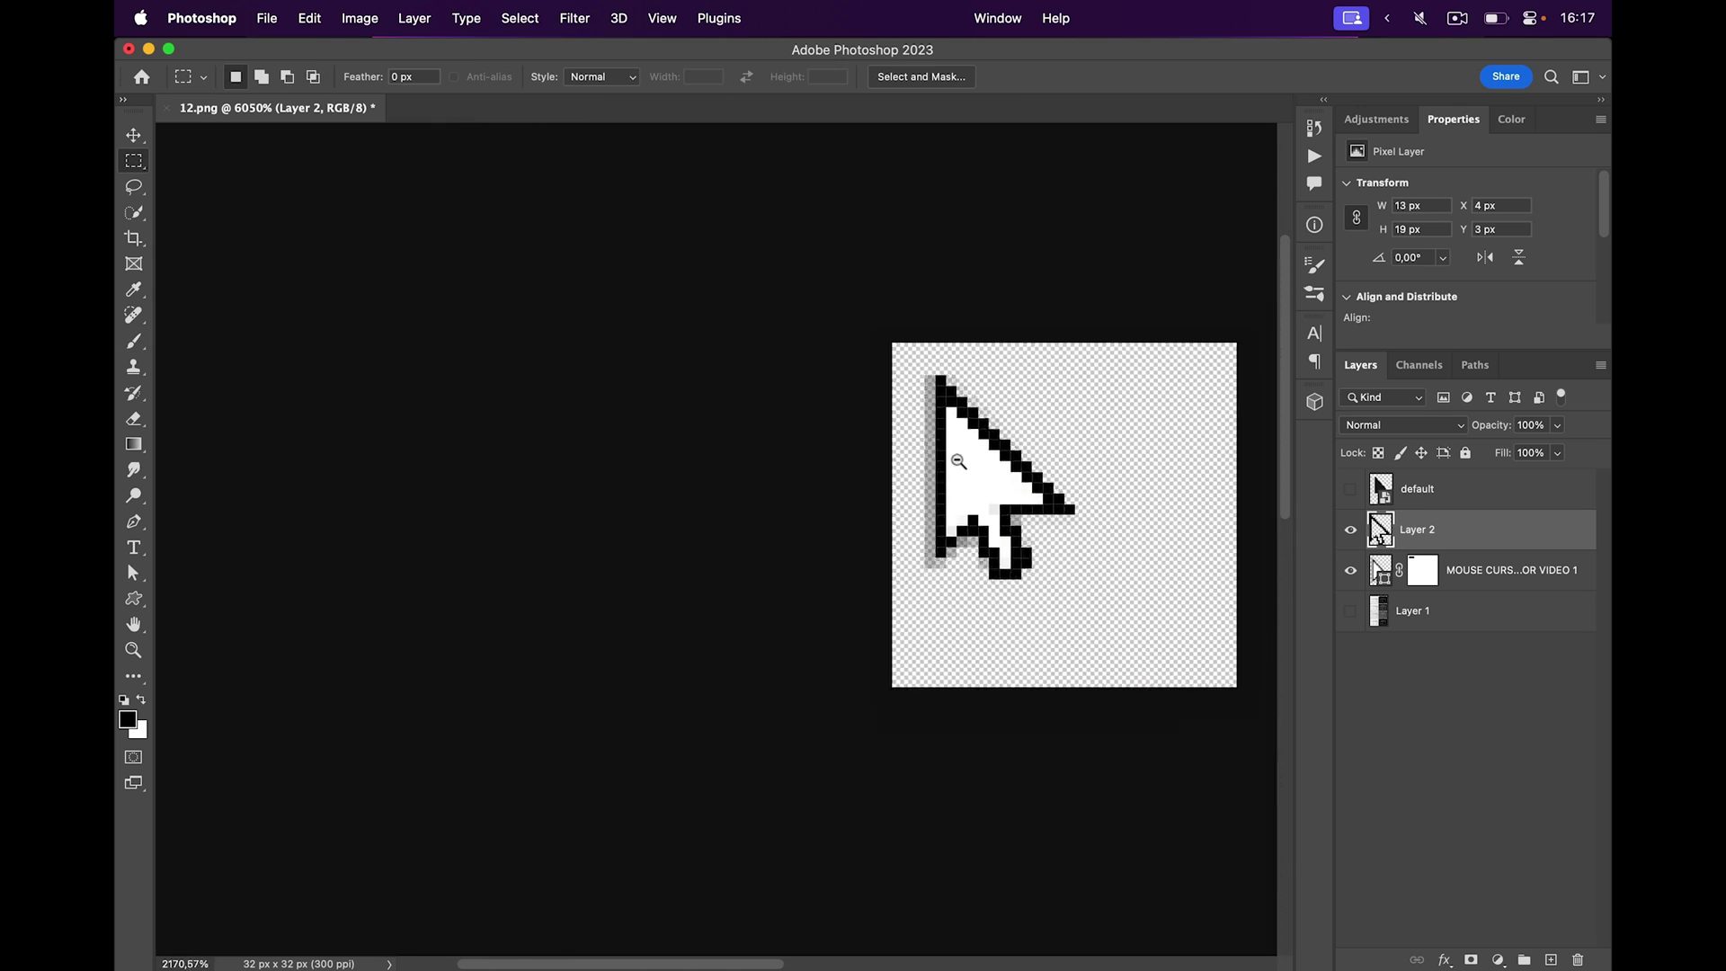
scroll(1046, 520, "up", 4)
key("super+z")
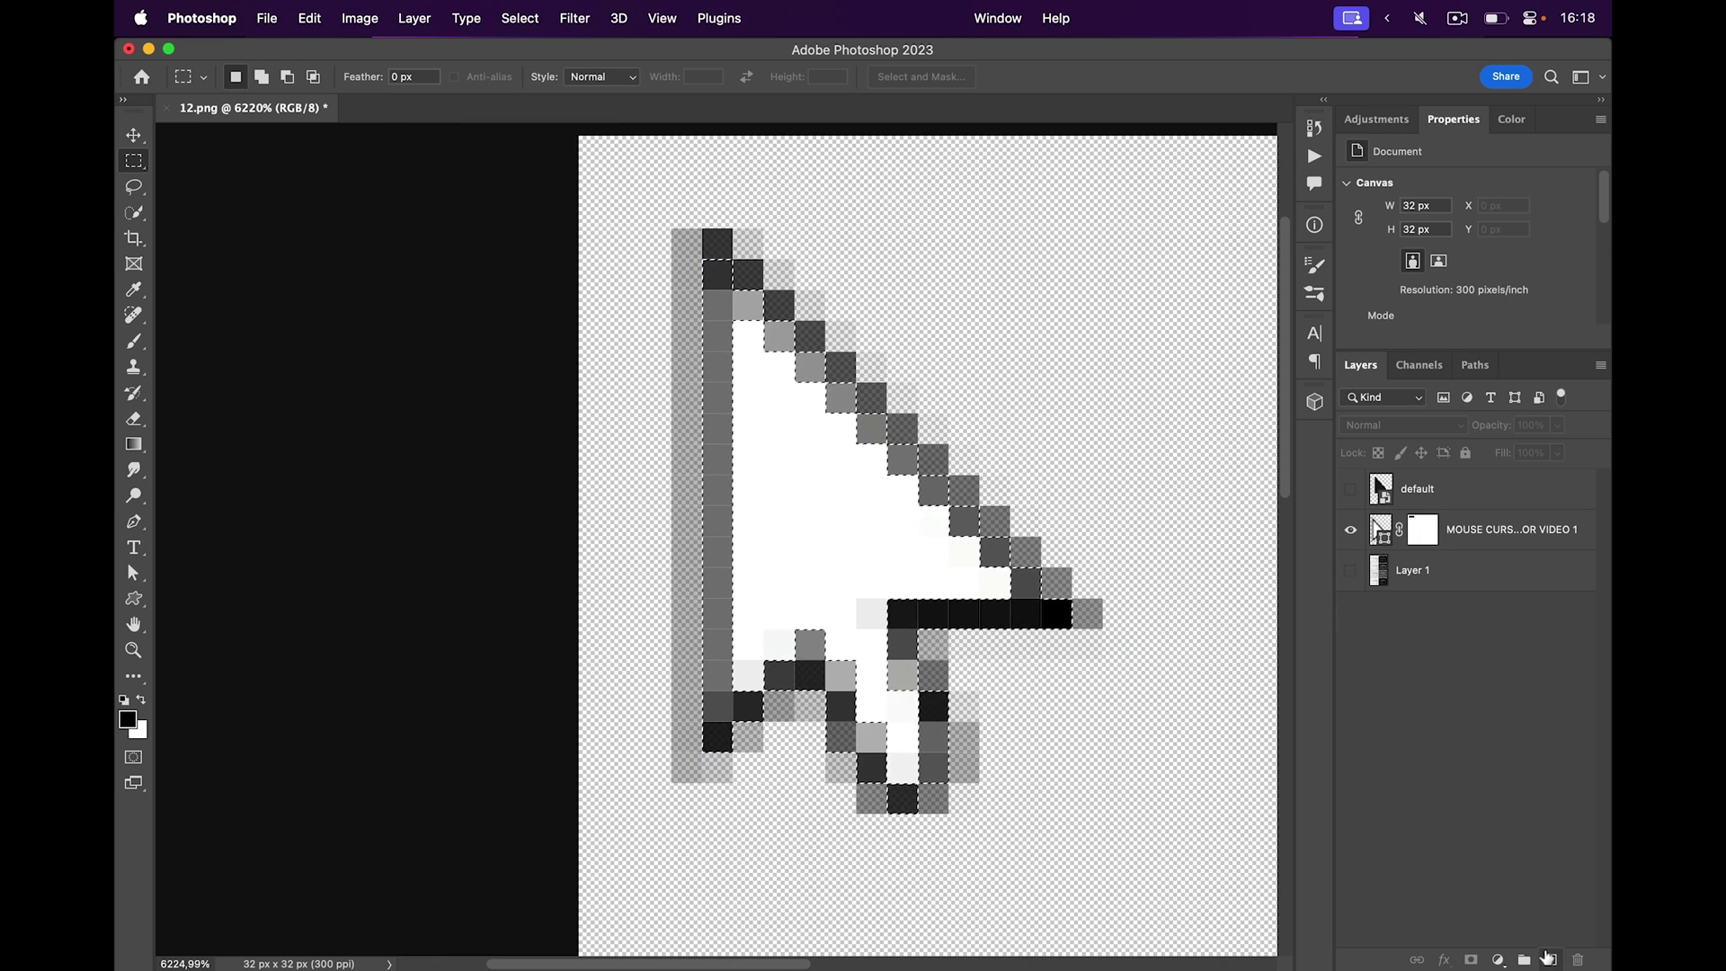
key("super+shift+z")
scroll(1040, 732, "down", 1)
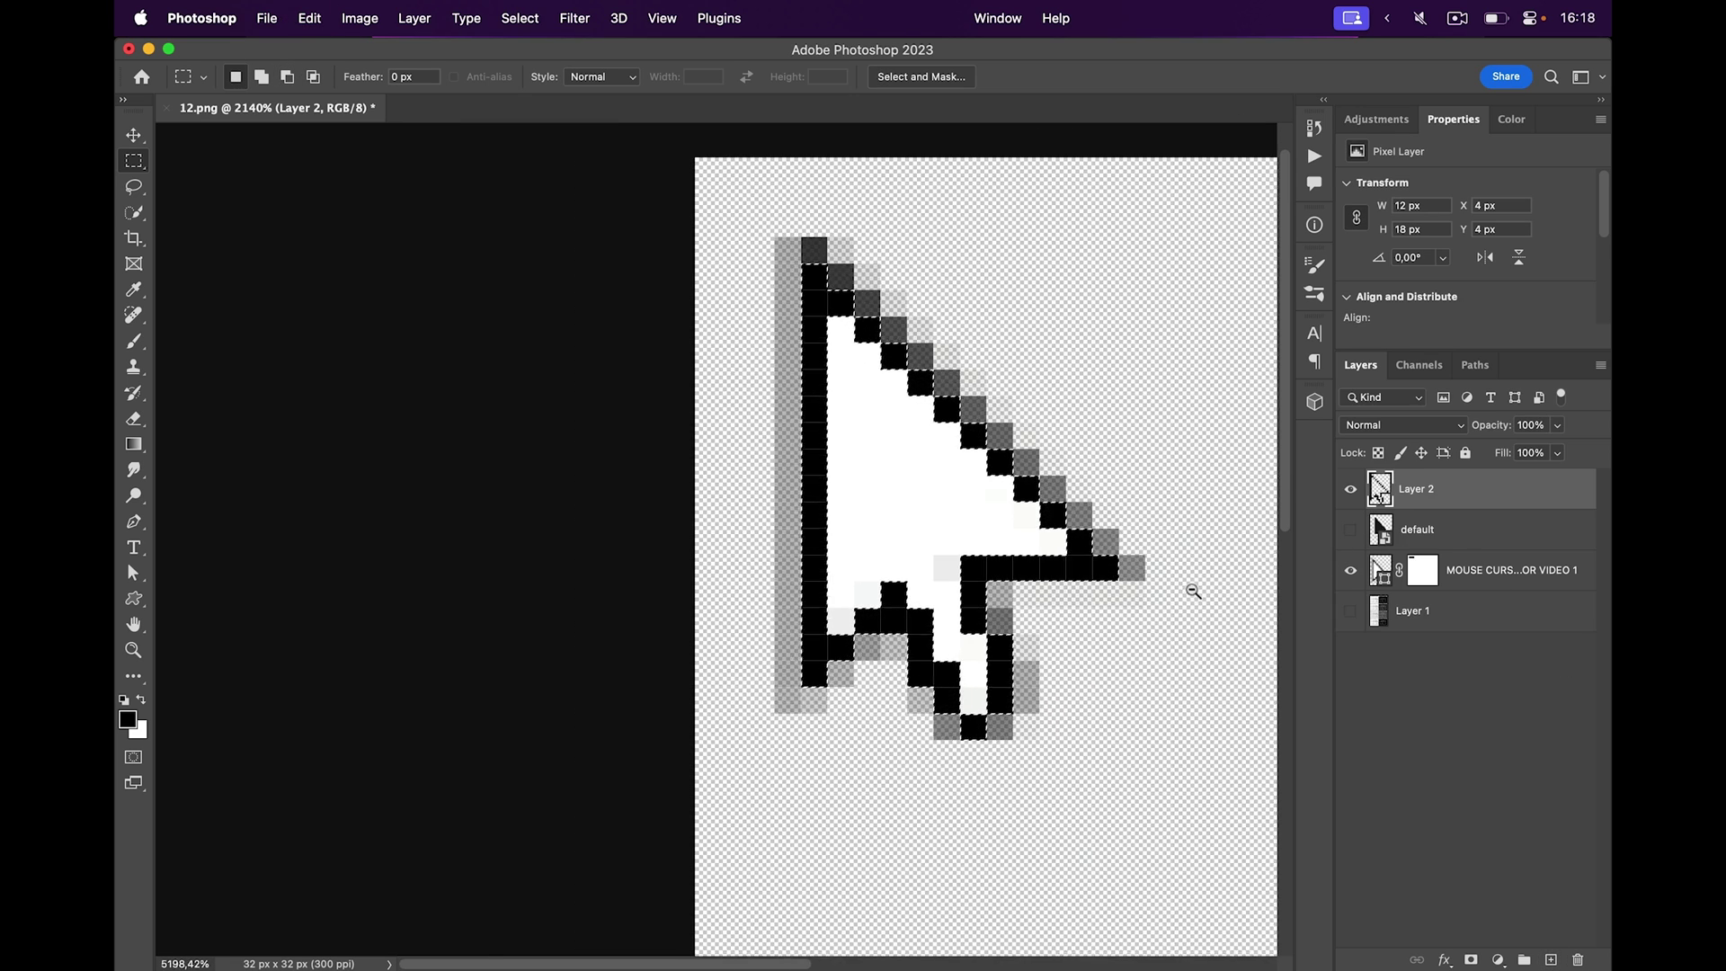
scroll(1196, 589, "up", 1)
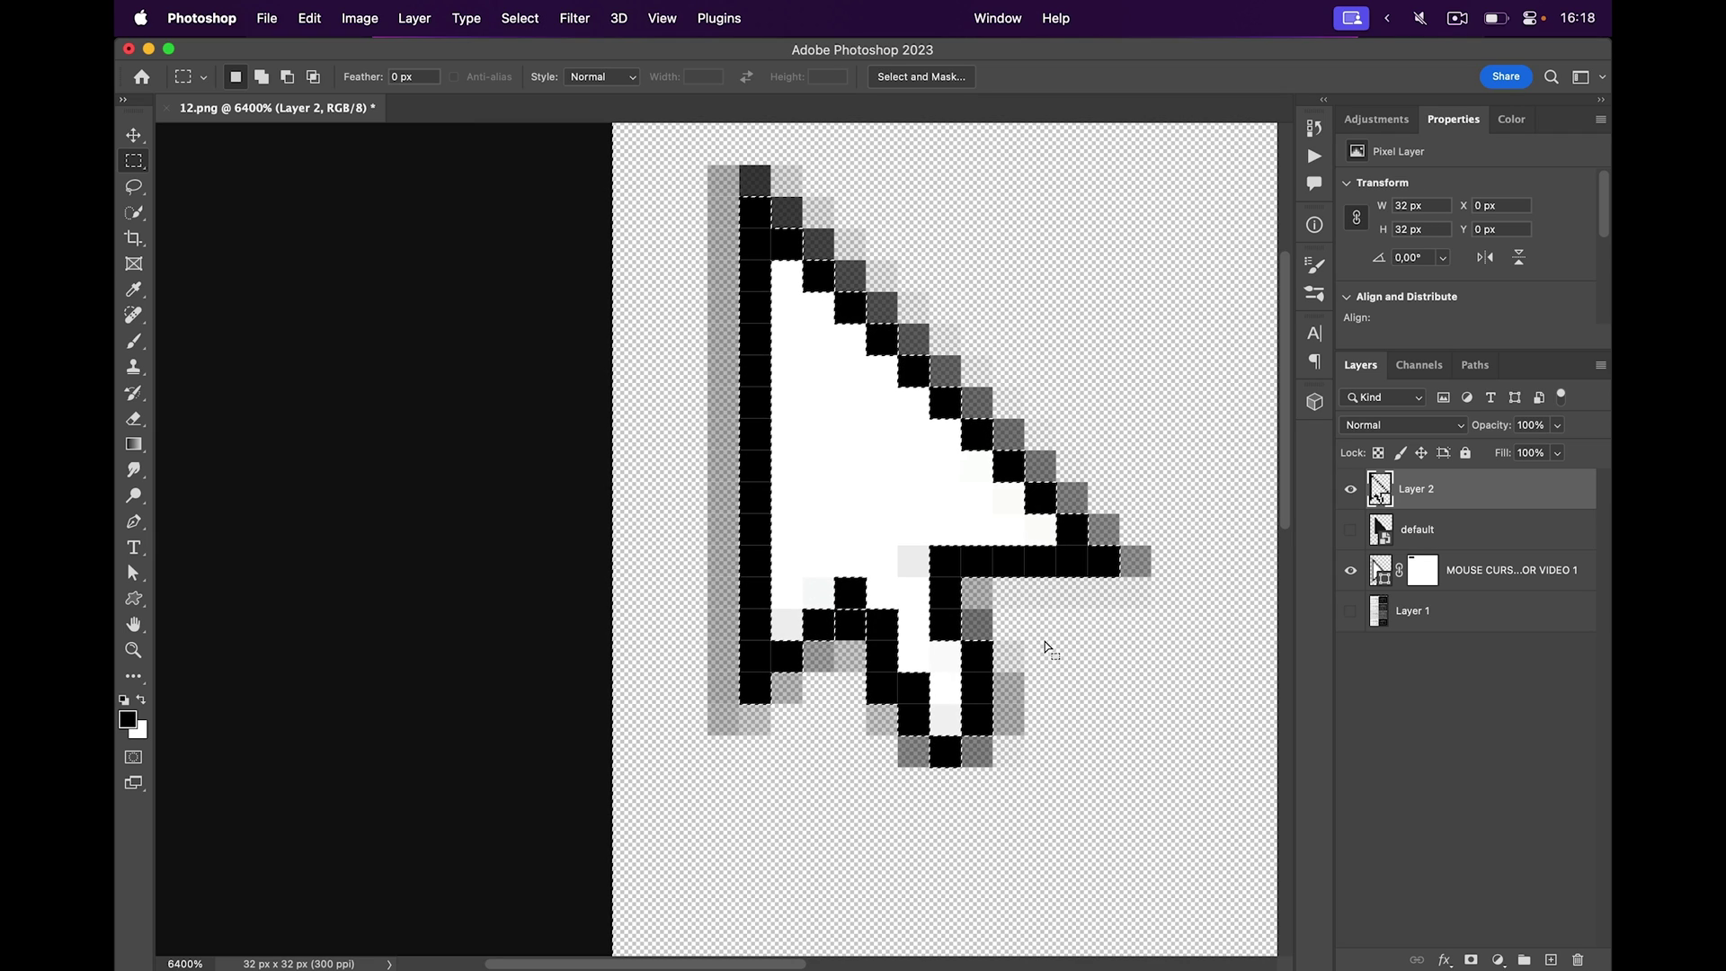
Step: Paint black on the cursor shape's layer mask to hide the blurred shape beneath the pixel outline, and clear the selection
key("super+a")
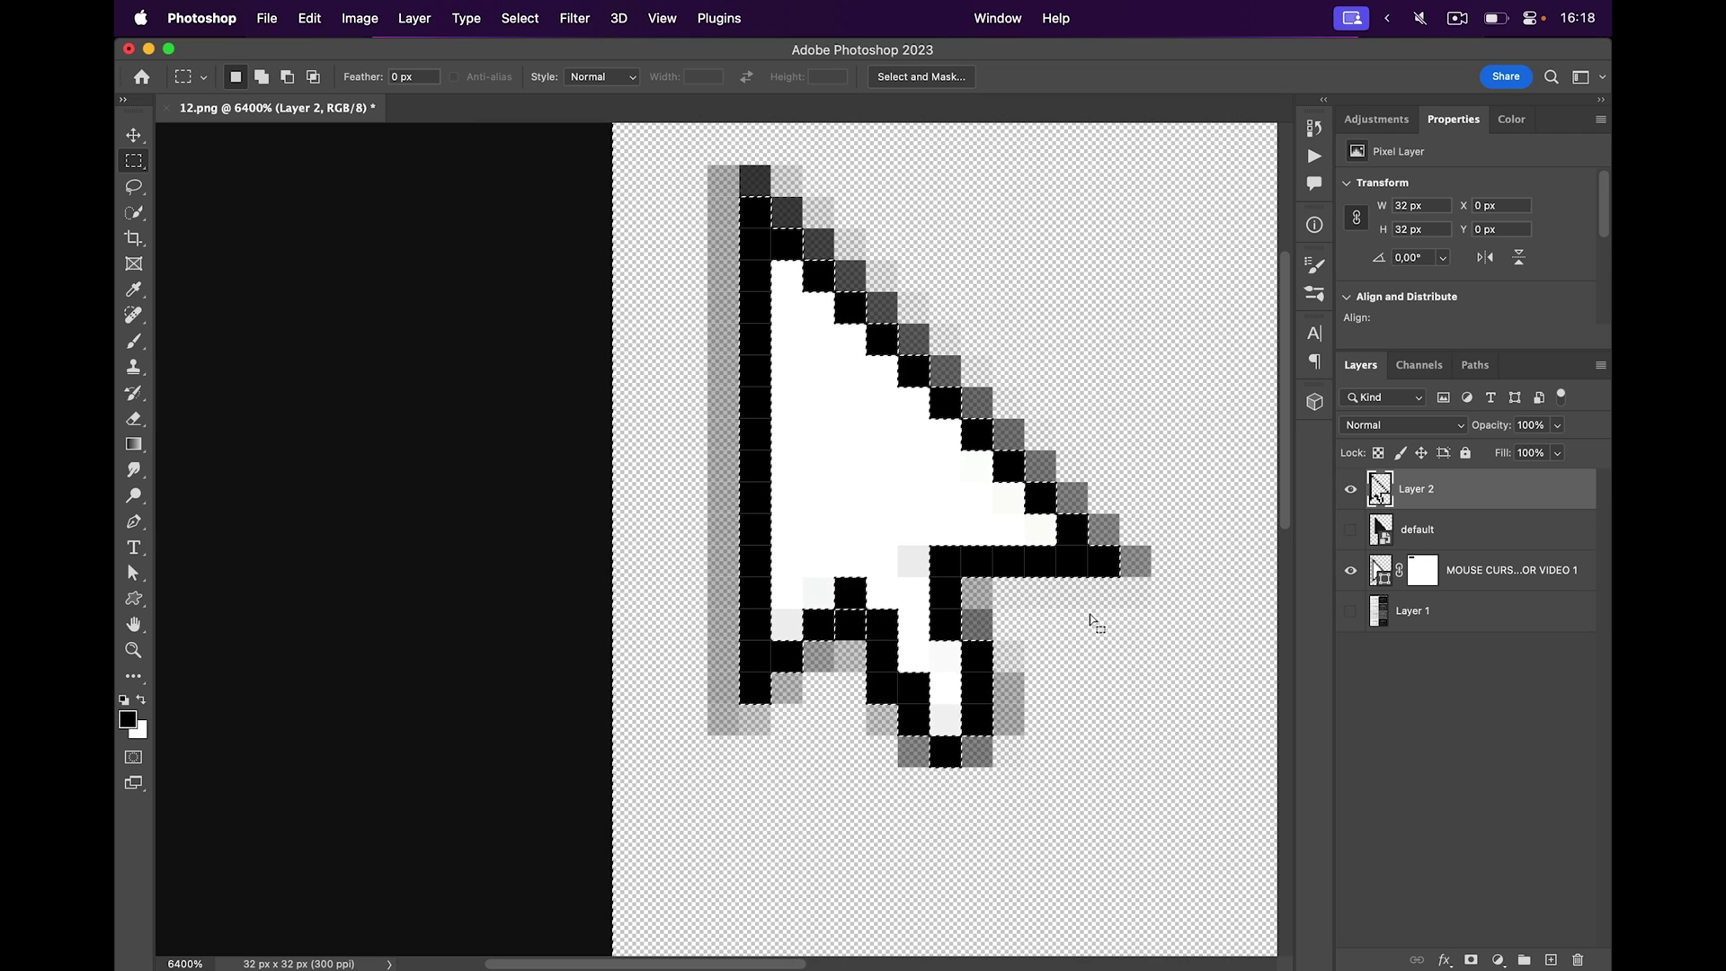
left_click(1437, 580)
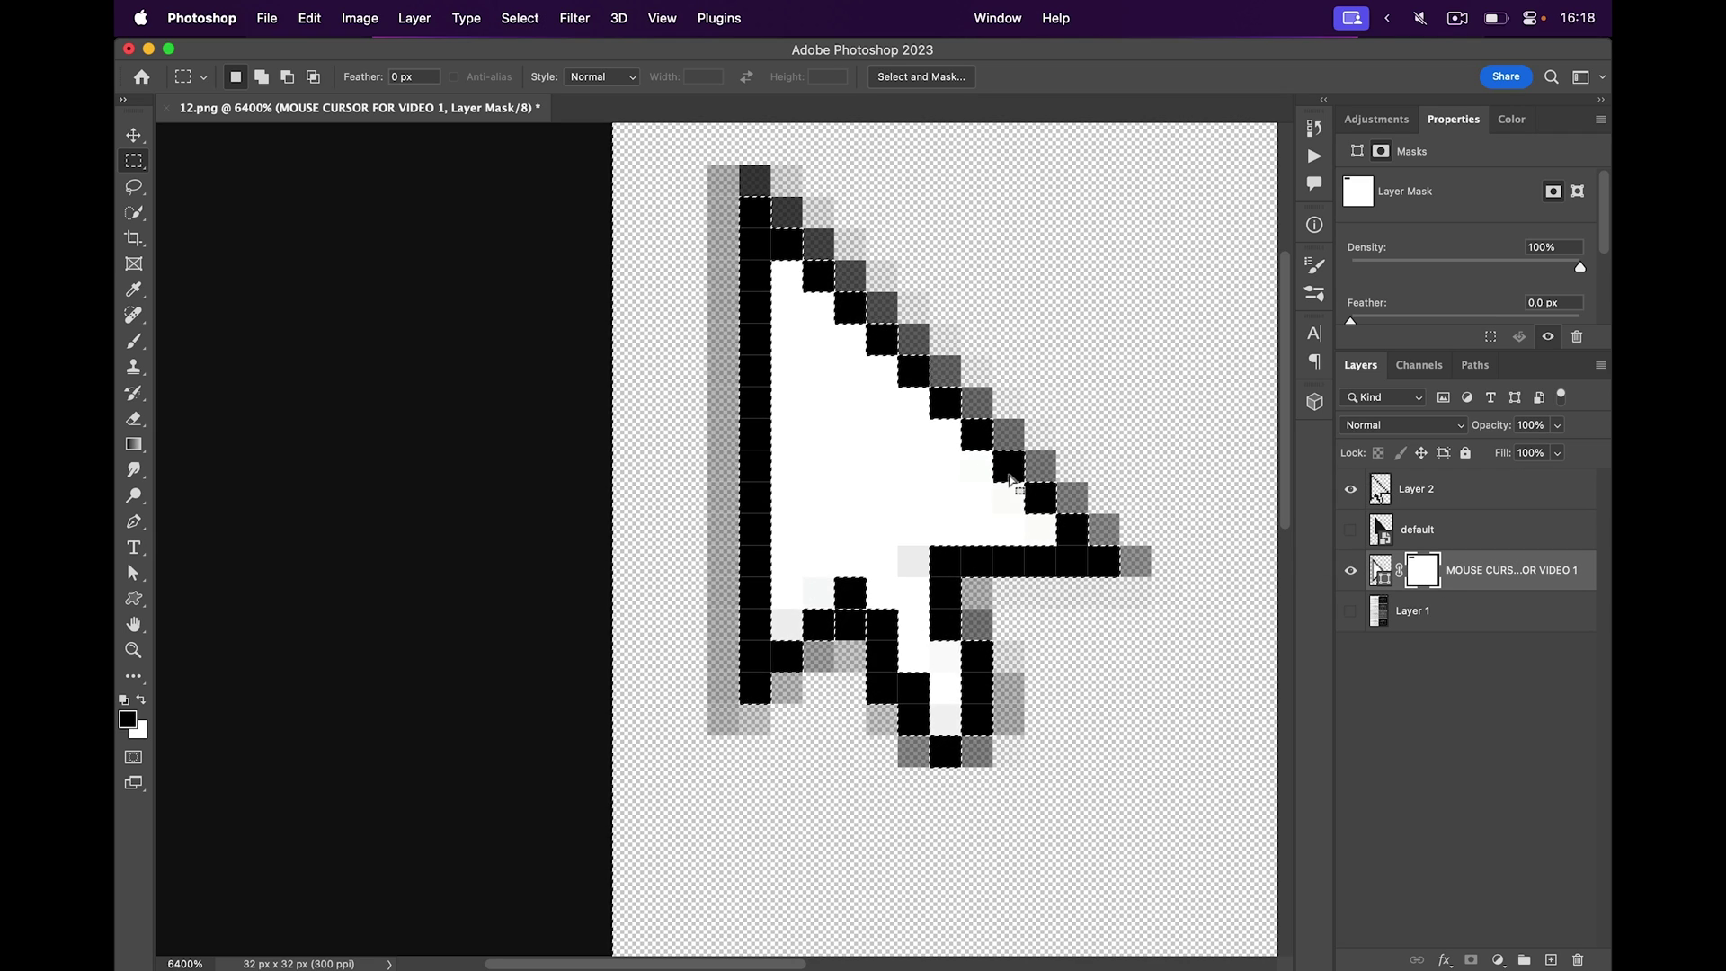
key("b")
mouse_move(824, 249)
left_mouse_down()
mouse_move(666, 339)
mouse_move(1002, 882)
mouse_move(763, 717)
mouse_move(1115, 584)
left_mouse_up()
key("super+d")
key("bracketleft")
key("bracketleft")
key("bracketleft")
key("bracketleft")
key("bracketleft")
key("bracketleft")
key("bracketleft")
key("bracketleft")
Step: Remove the extra 1 x 1 px black pixel beneath the notch peak of the outline on Layer 2
key("m")
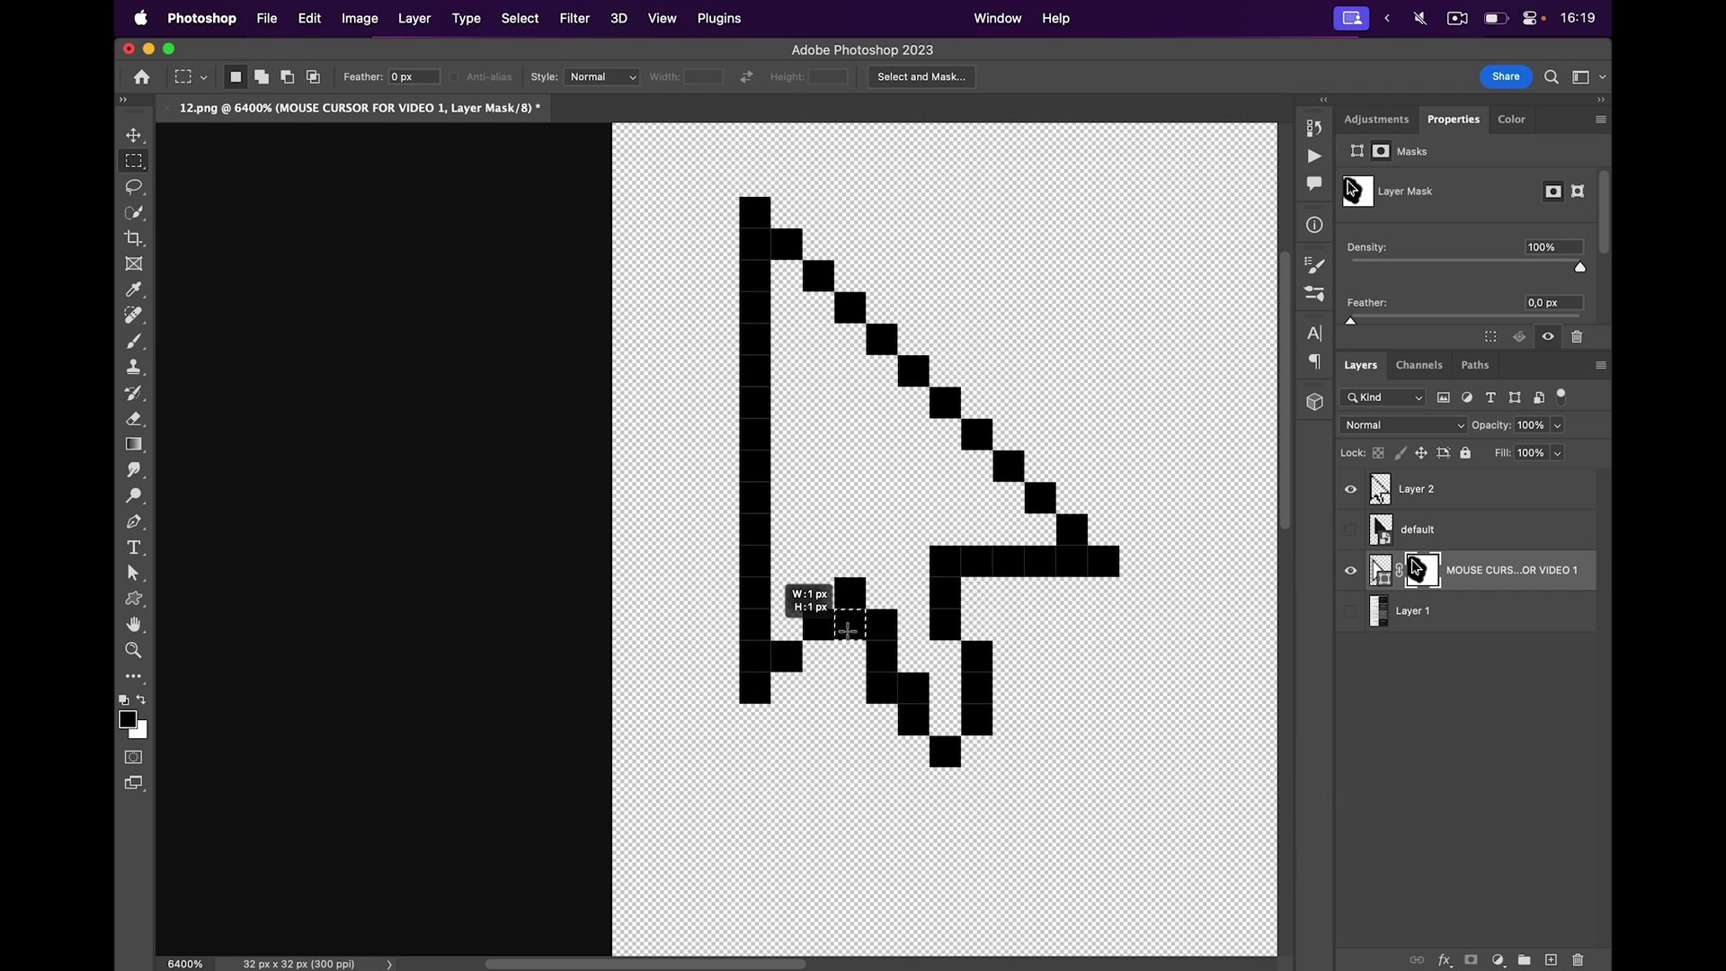
key("e")
key("x")
scroll(985, 710, "up", 5)
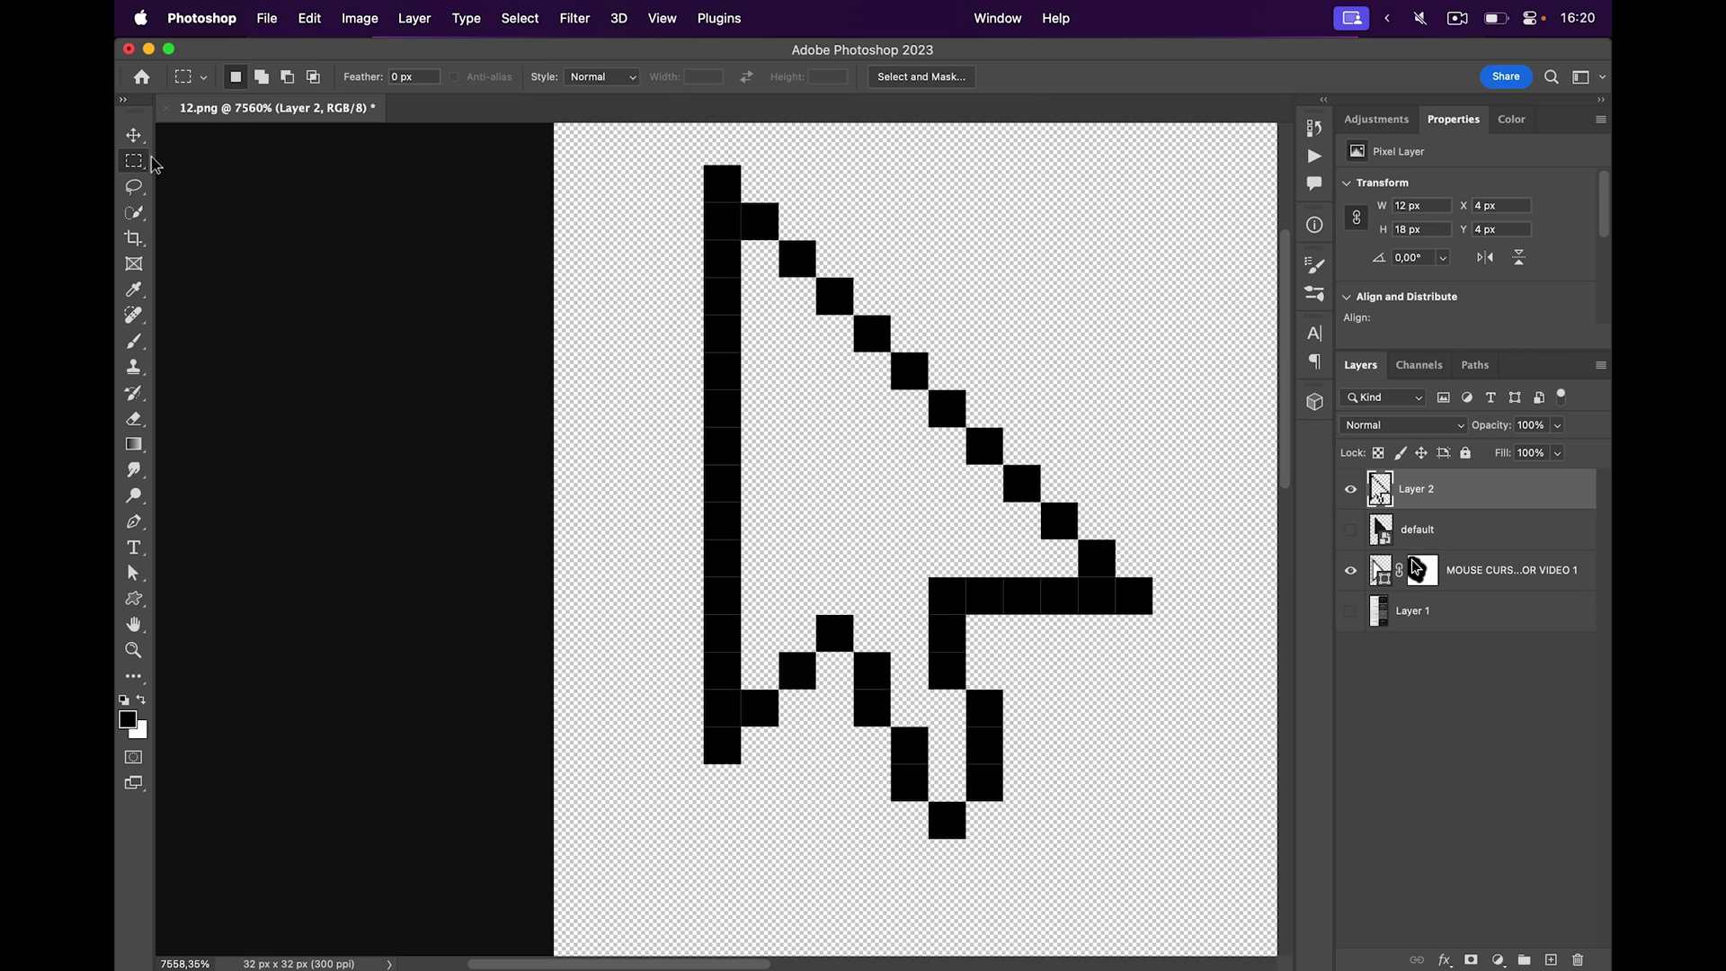
Step: Select the area inside the outline and fill it with white on a new layer
left_click_drag(741, 240, 890, 689)
left_click_drag(910, 409, 913, 750)
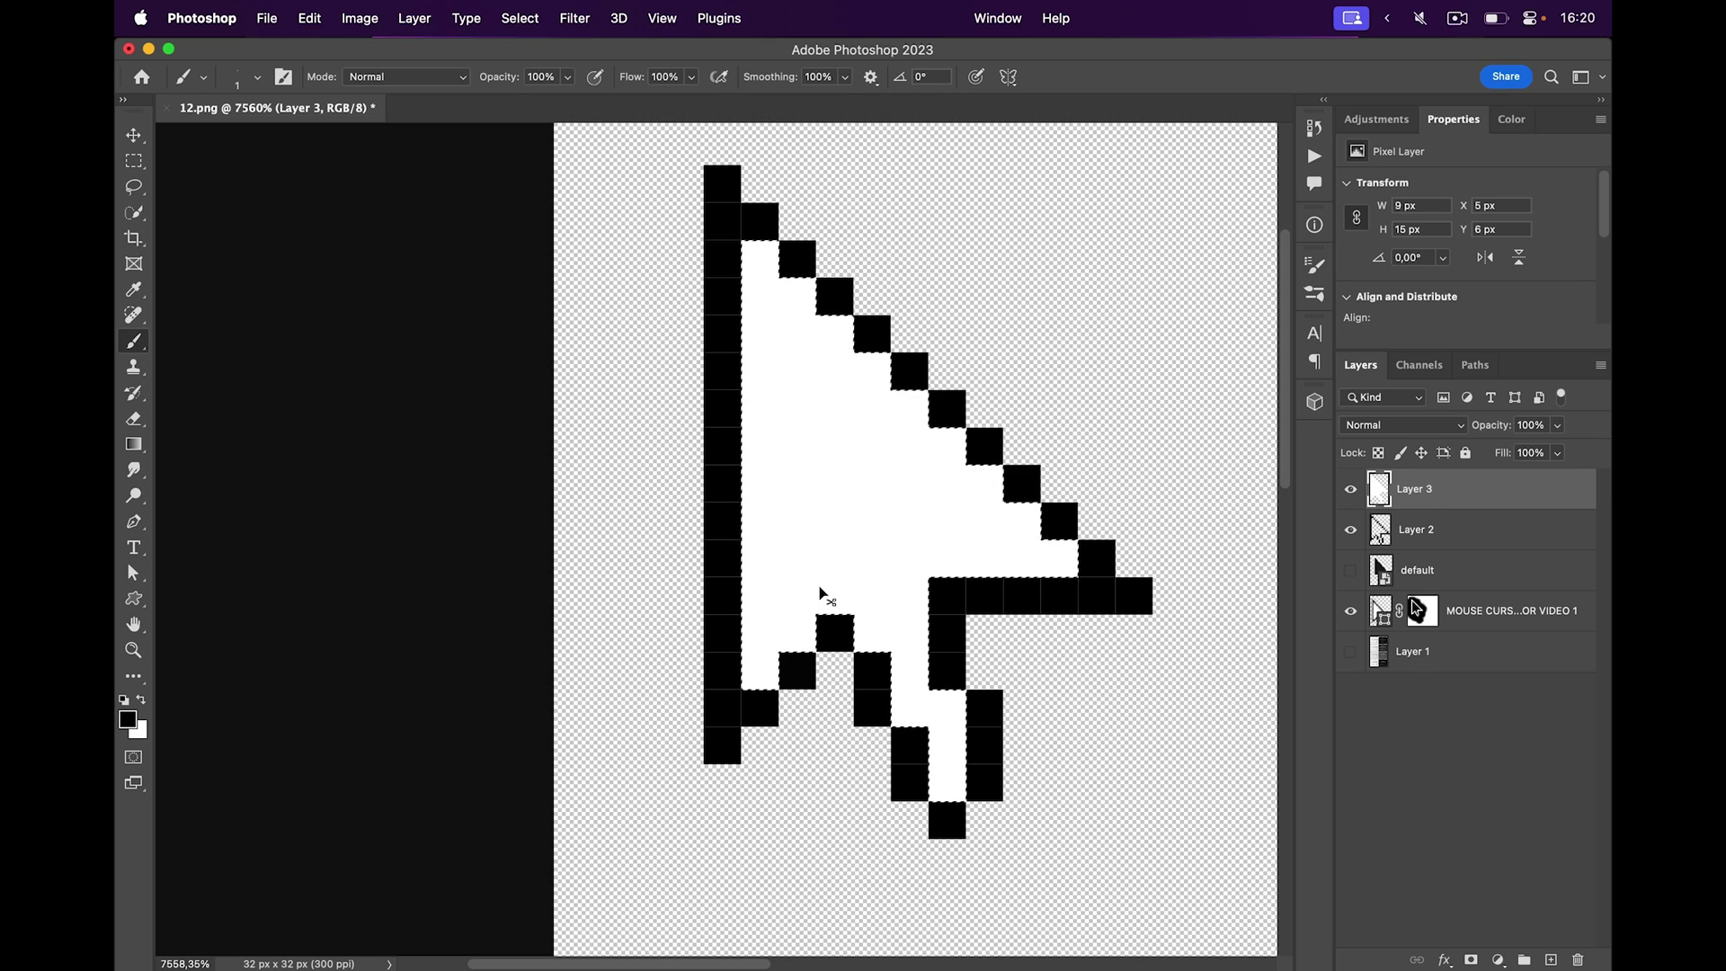
key("super+d")
scroll(836, 576, "down", 5)
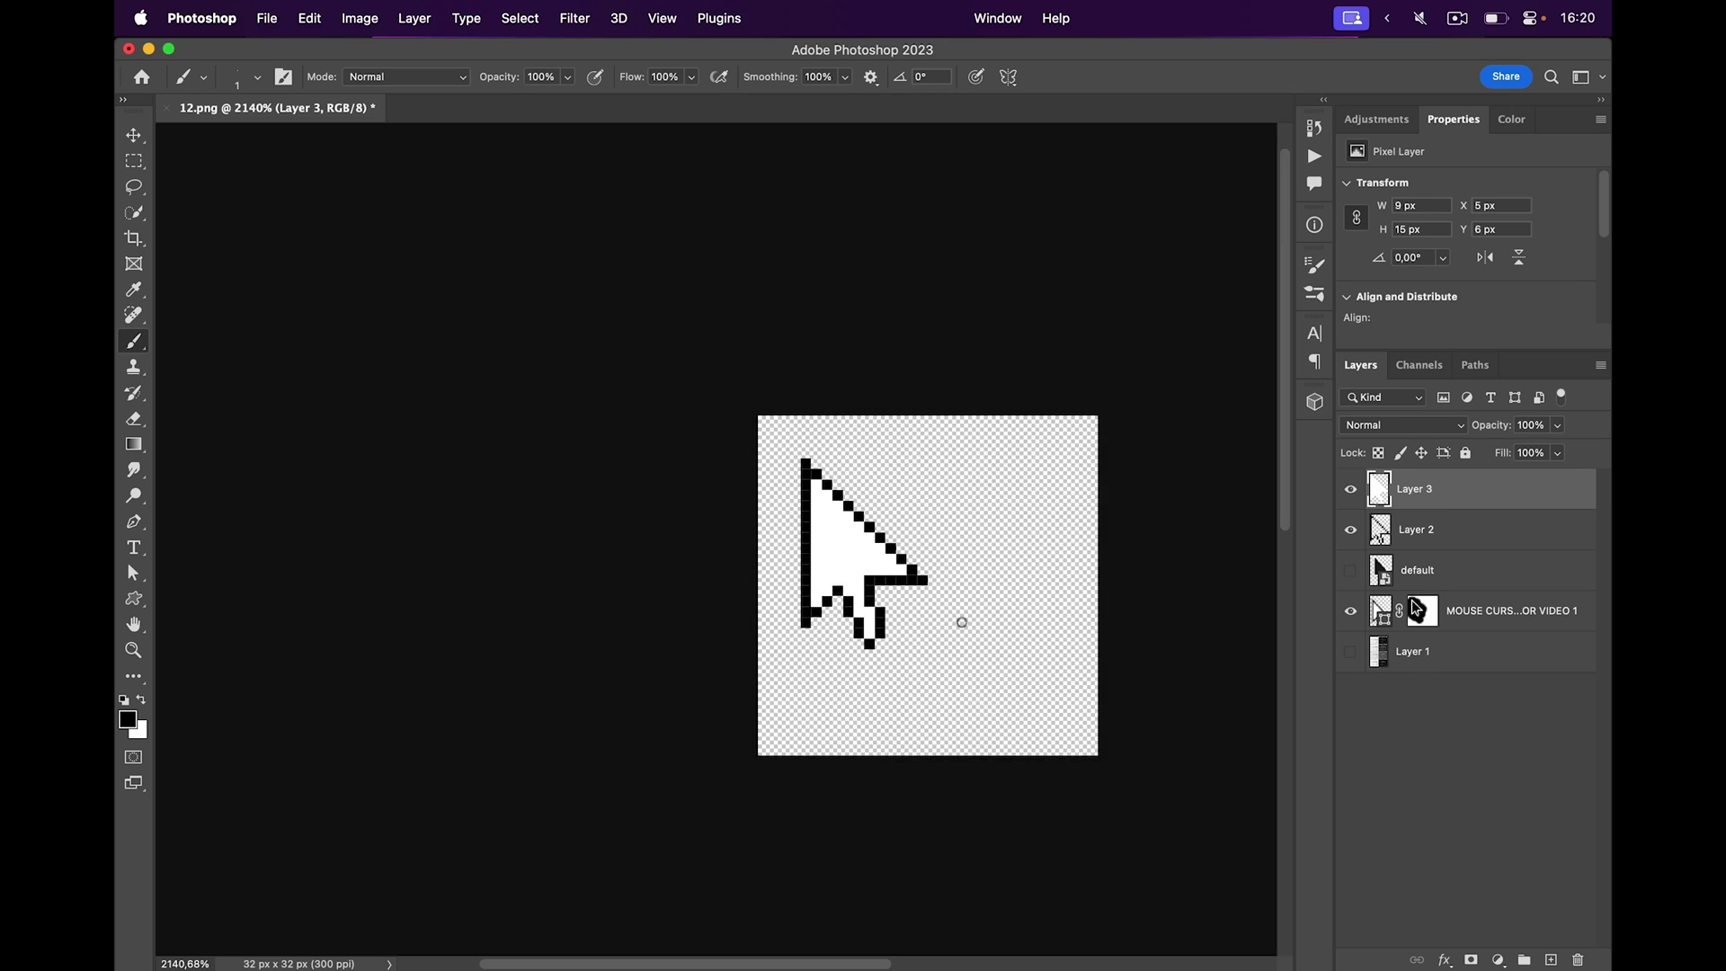
scroll(940, 640, "up", 3)
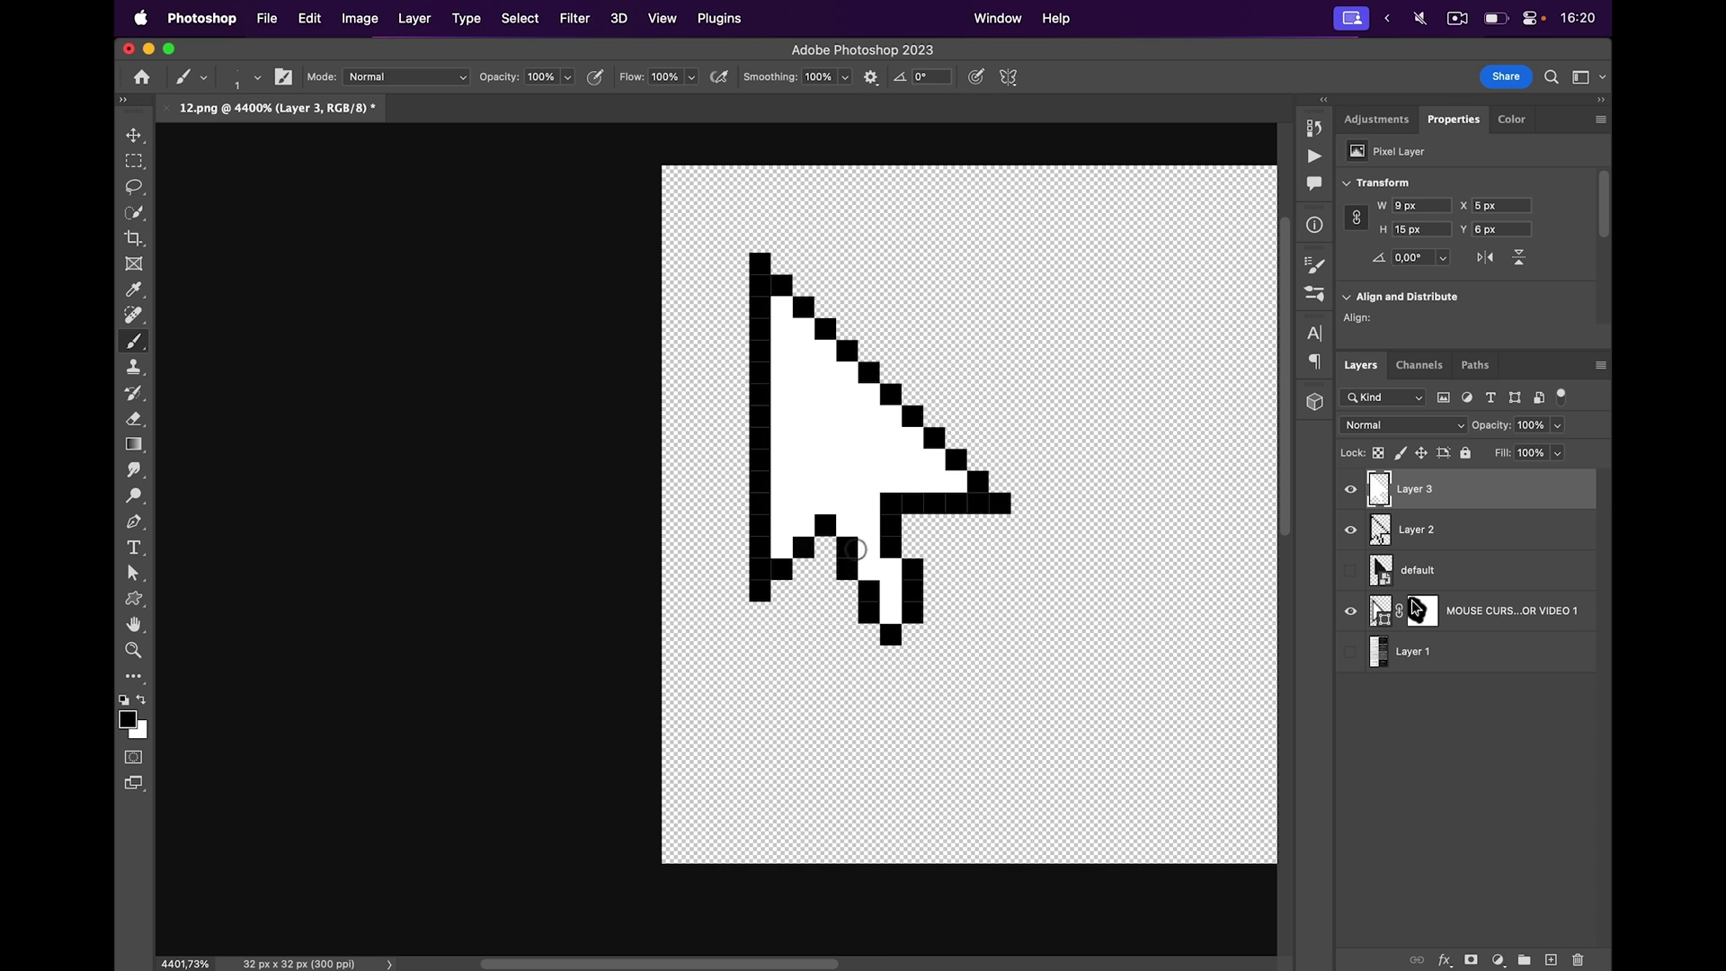
Step: Reshape the cursor's tail with black single-pixel fills on a new layer, giving it a wider, flat two-pixel end
left_click_drag(919, 552, 959, 544)
left_click_drag(901, 755, 949, 791)
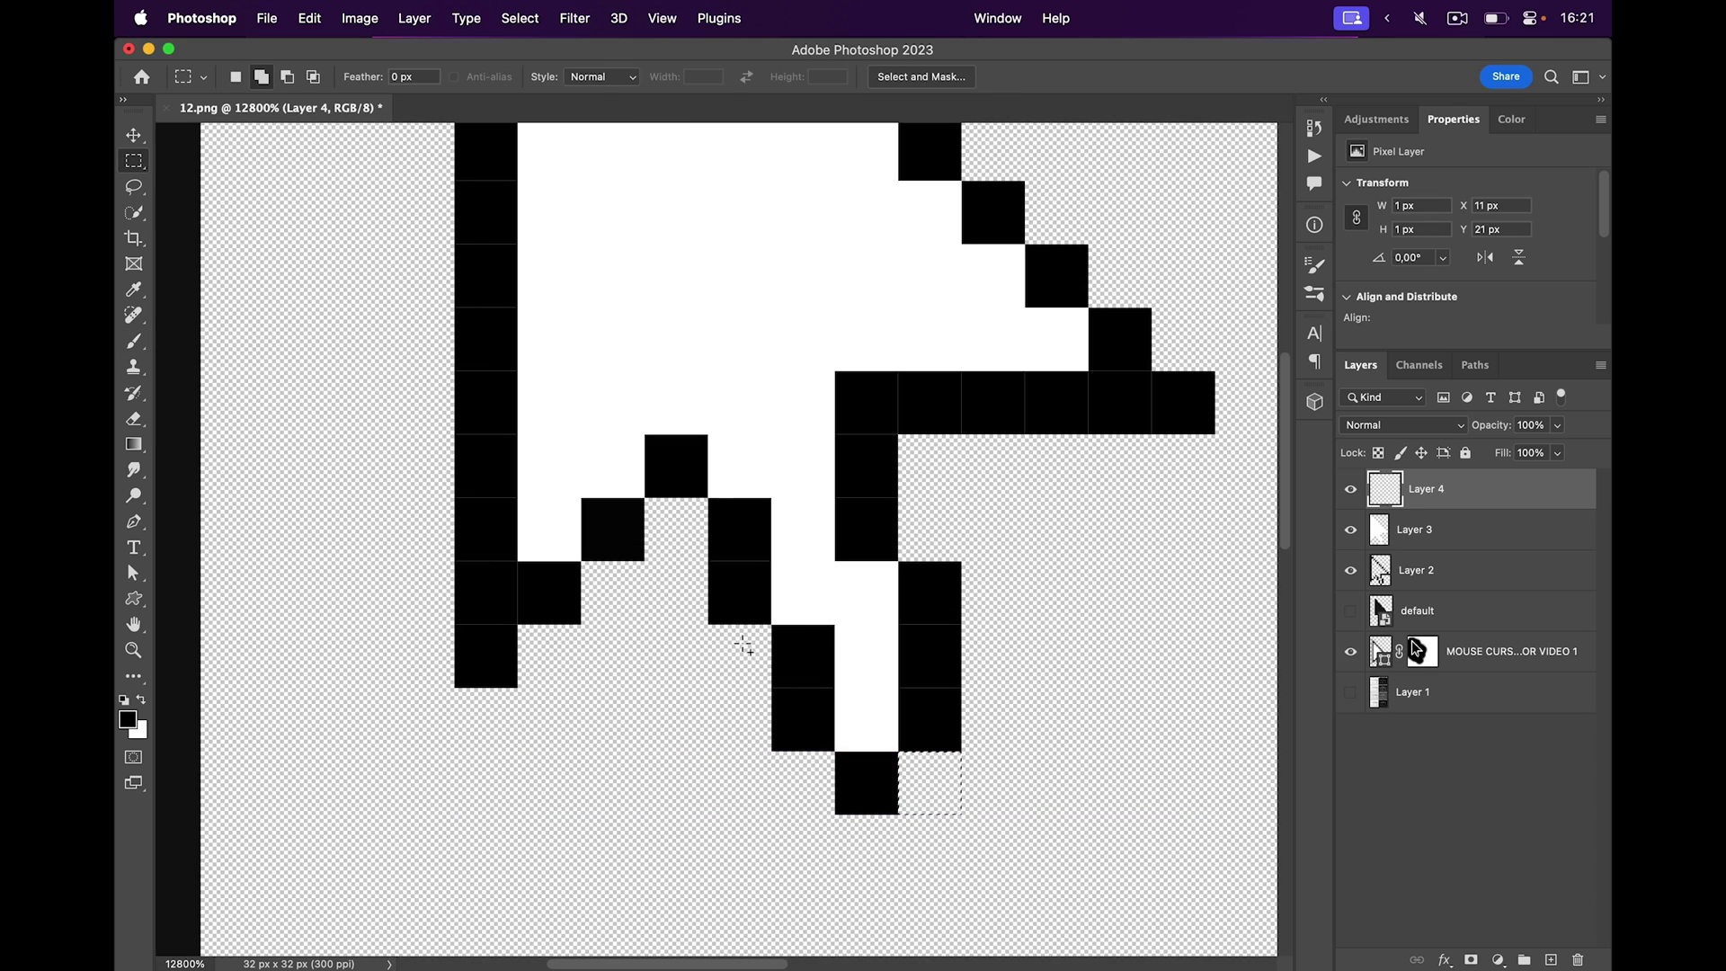
left_click_drag(744, 646, 771, 688)
left_click_drag(775, 755, 834, 814)
left_click_drag(900, 500, 933, 538)
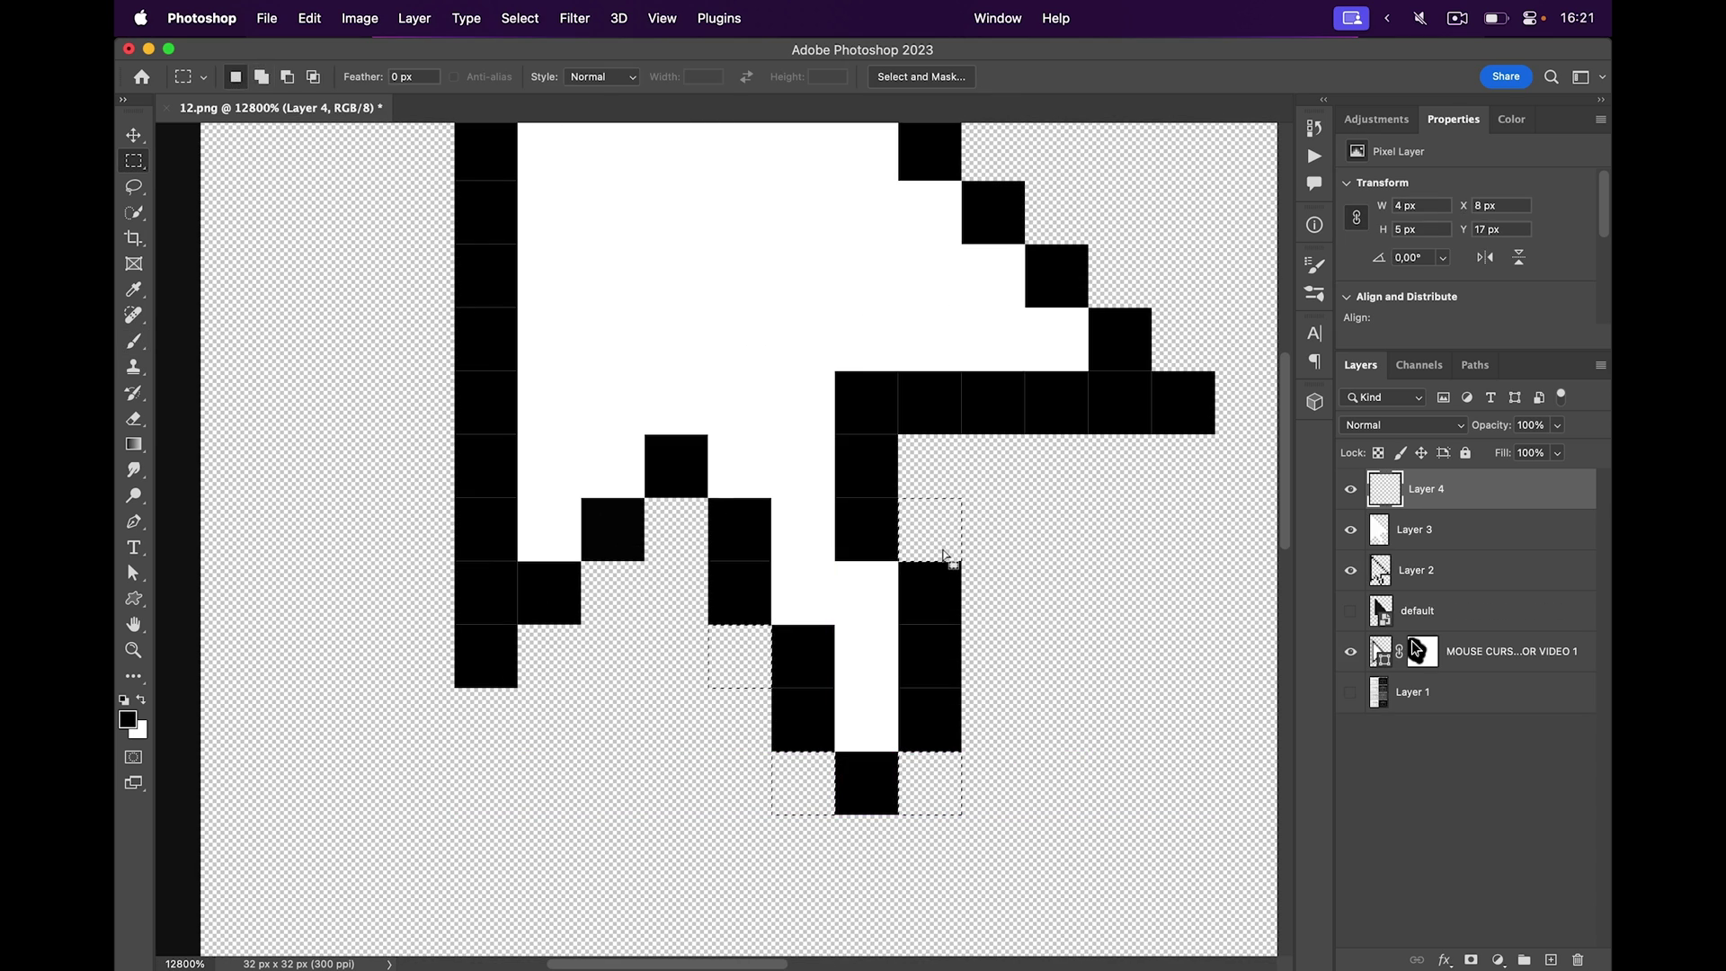
key("alt+BackSpace")
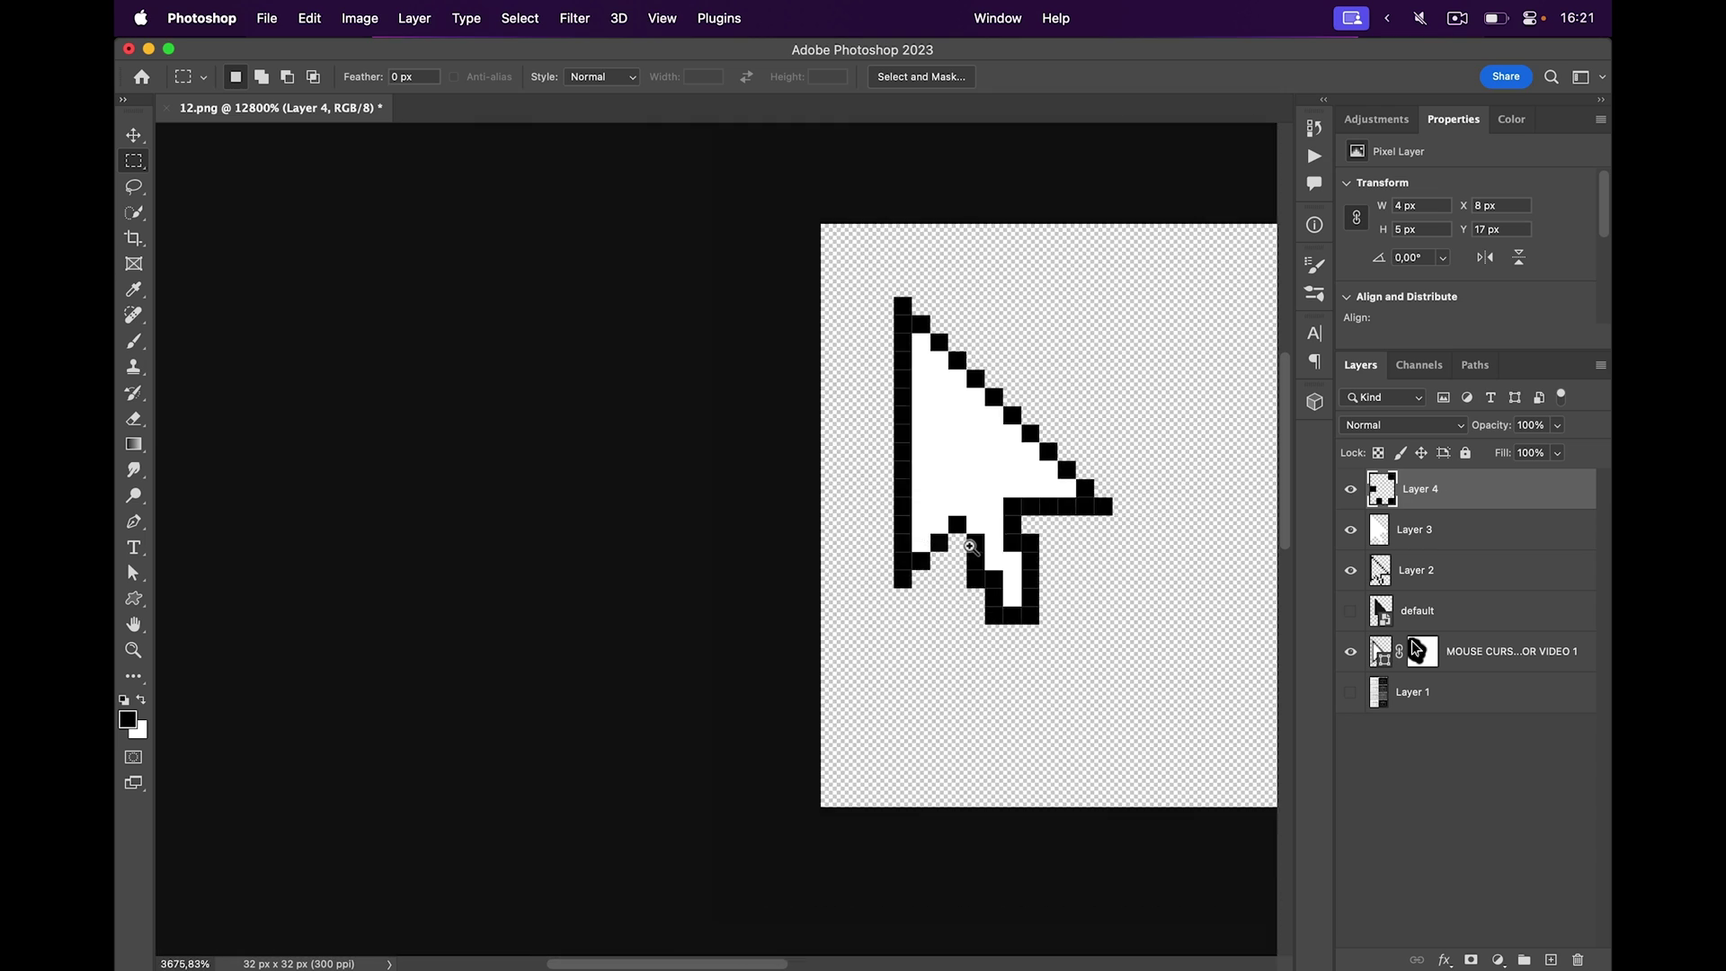
scroll(1041, 655, "up", 5)
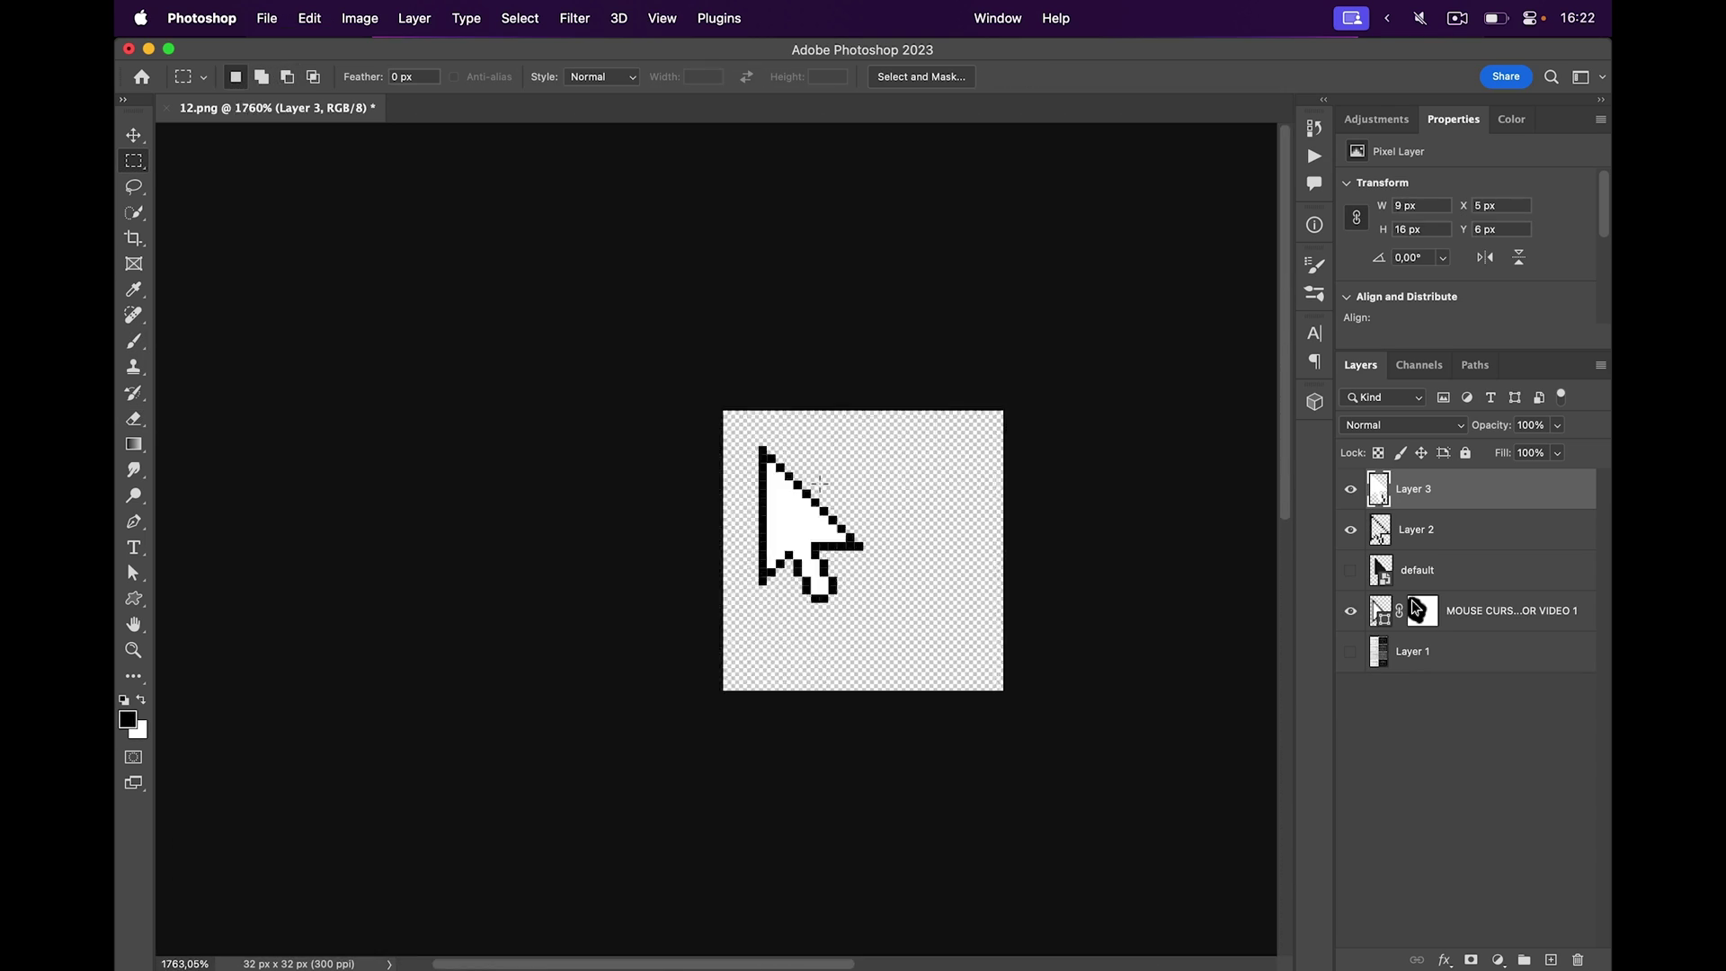
scroll(917, 609, "up", 5)
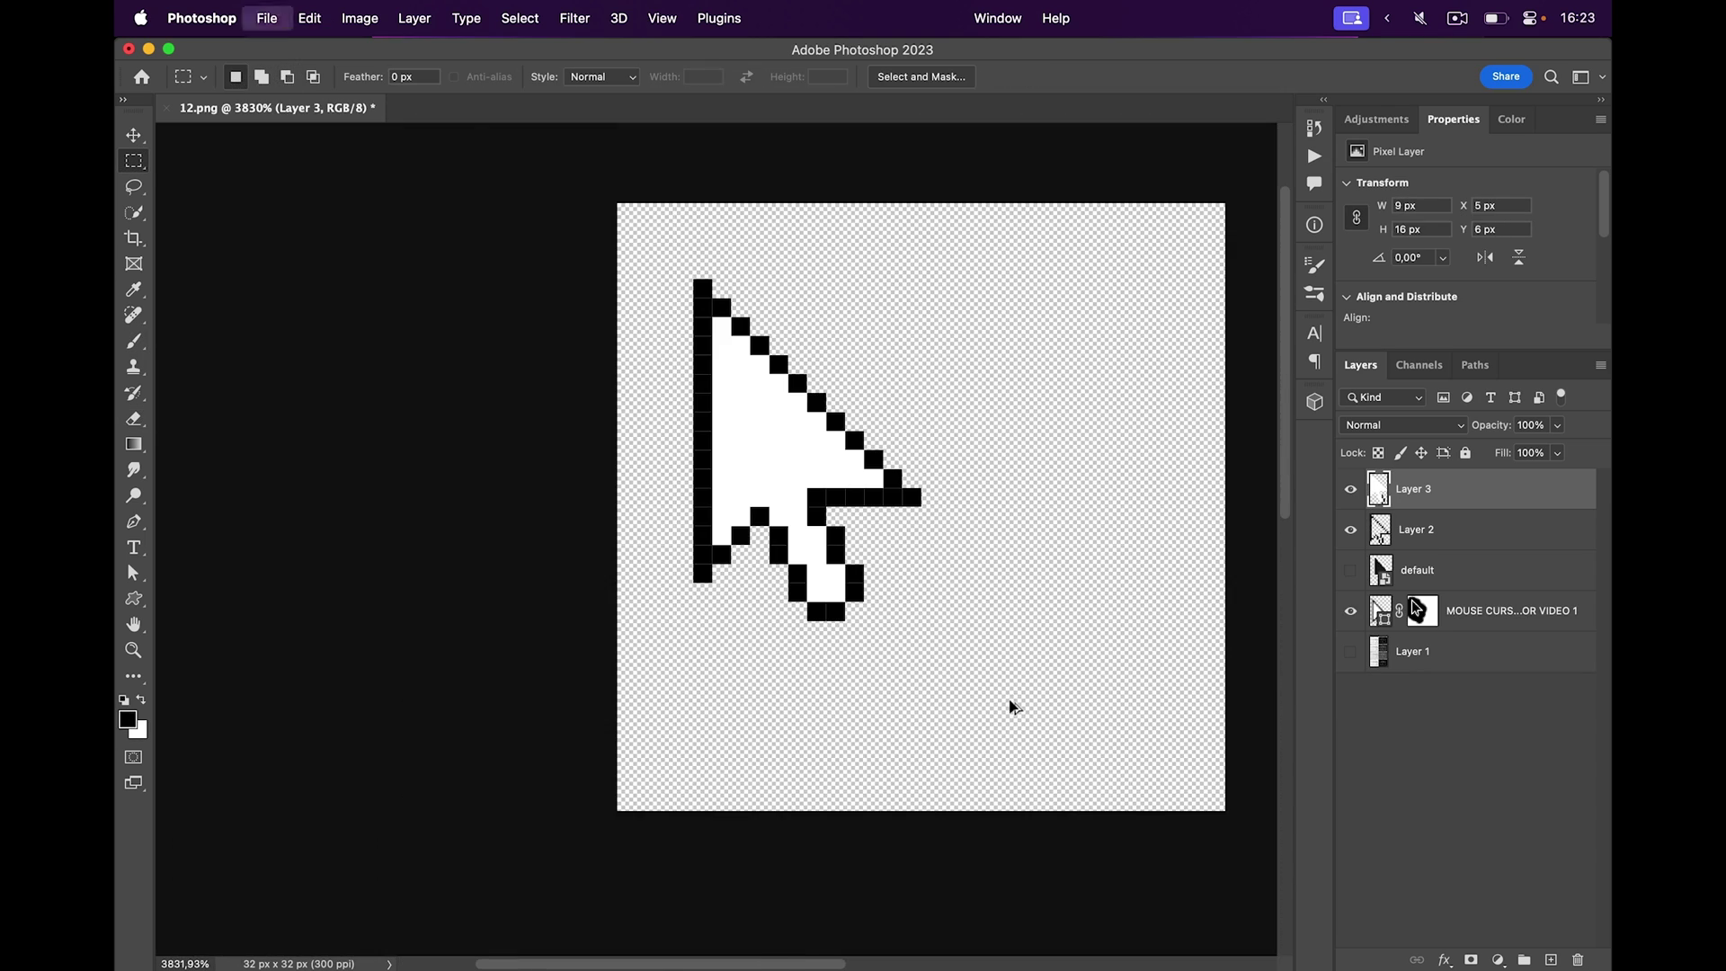
Step: Export the redrawn arrow as a 32 x 32 px PNG with transparency
key("super+alt+shift+w")
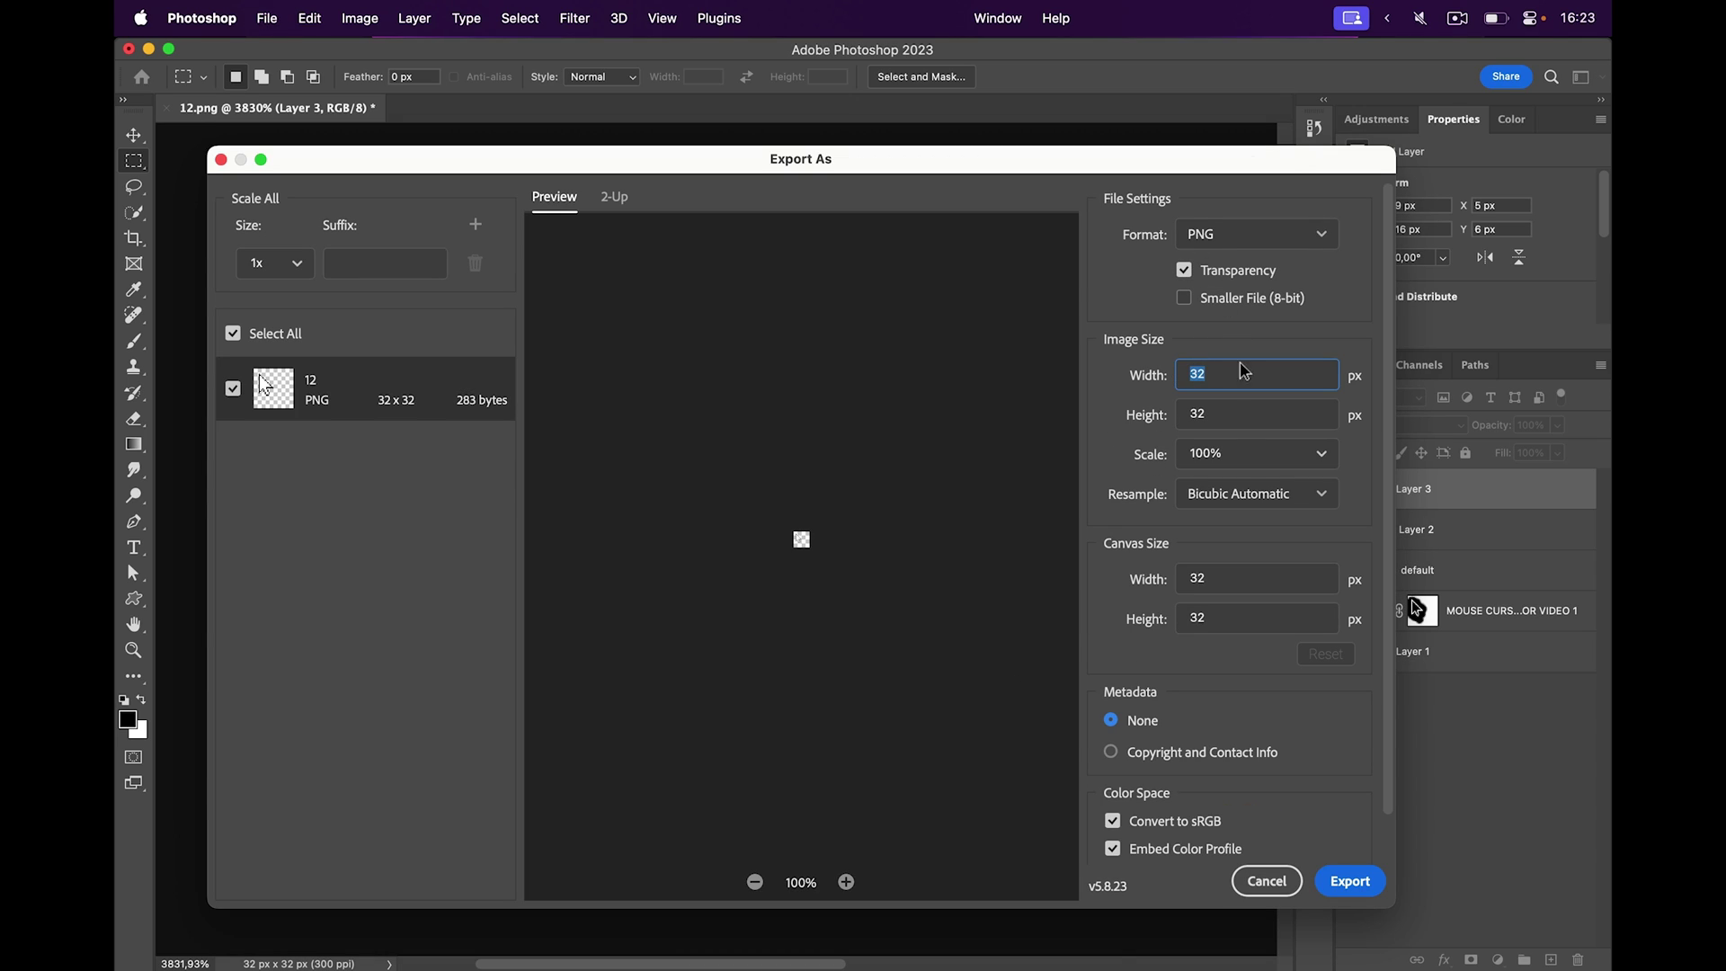
left_click(1349, 881)
left_click(1199, 686)
Step: Switch to Mousecape and open the empty Unnamed cape for editing
key("ctrl+Up")
left_click(744, 411)
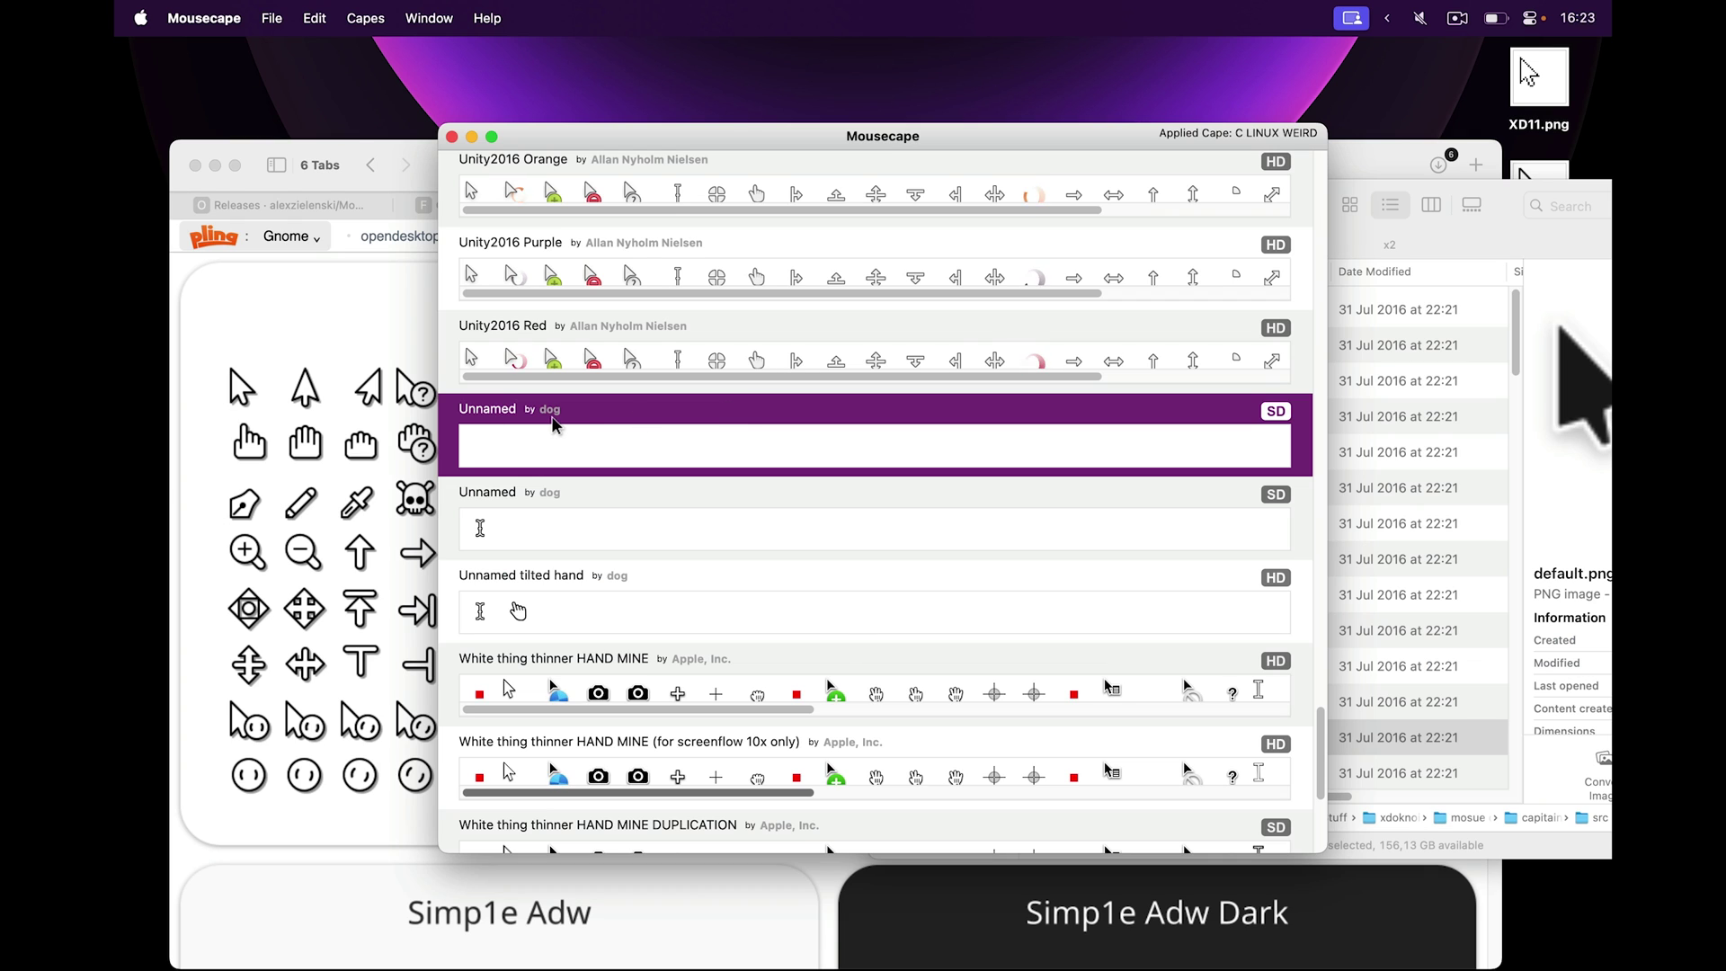
key("super+e")
left_click_drag(604, 330, 732, 342)
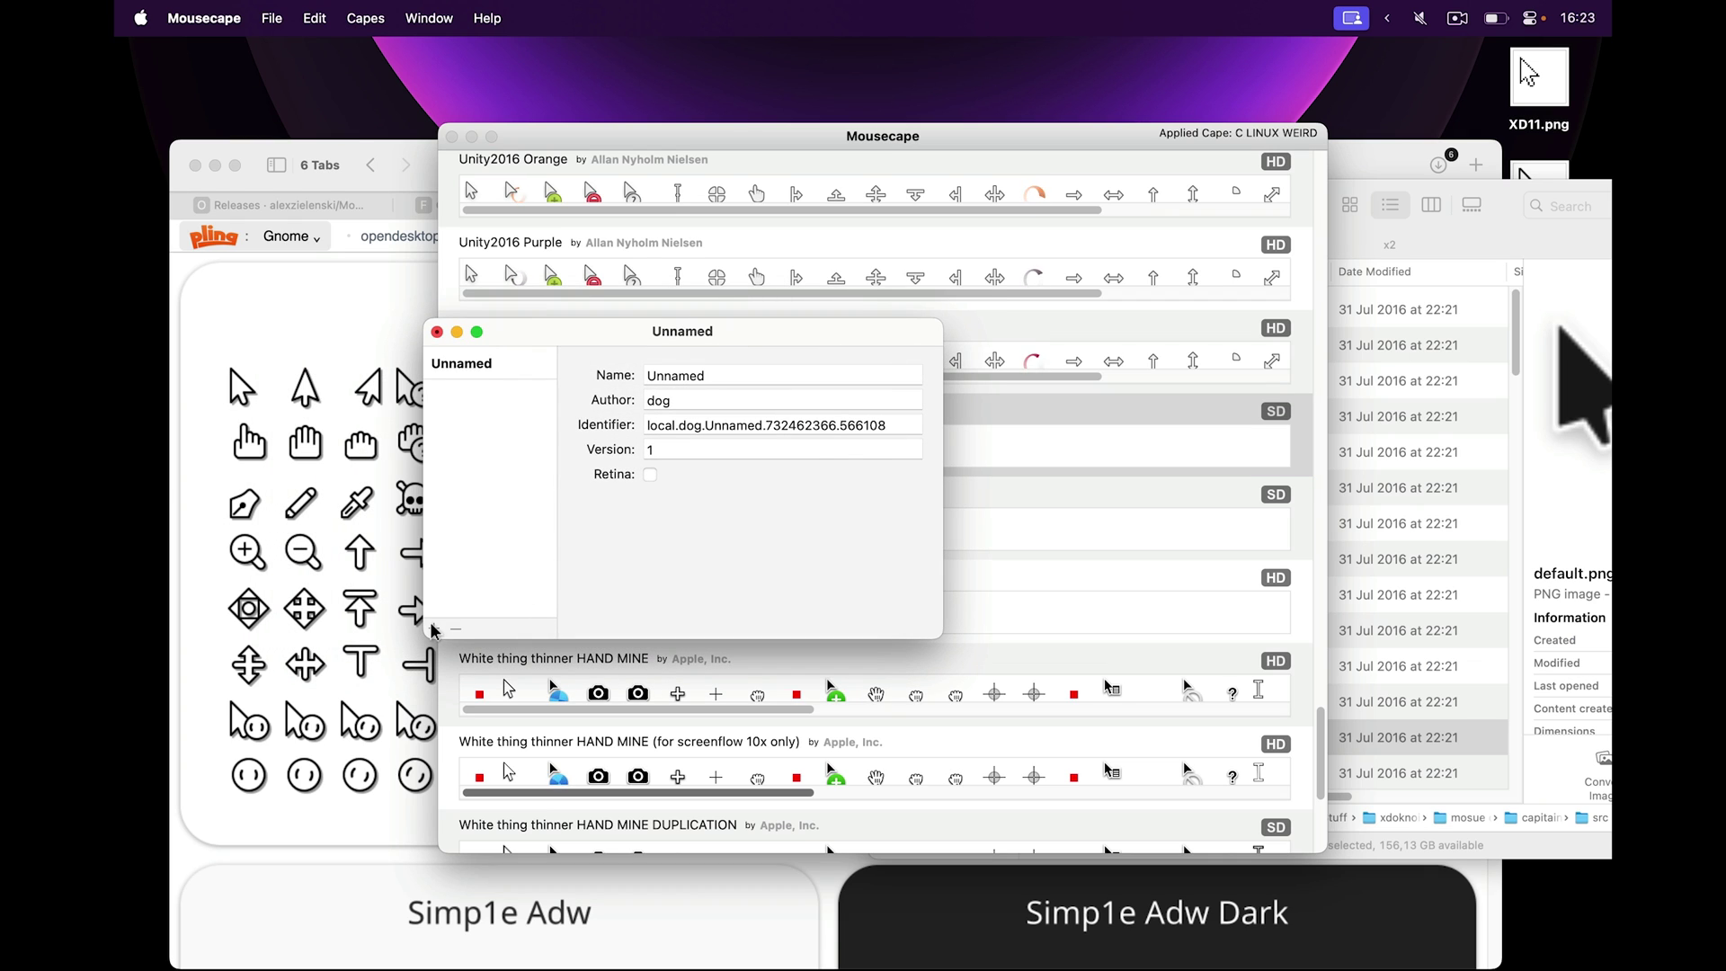
Step: Add a cursor of type Arrow to the Unnamed cape and load the exported arrow PNGs as its 1x and 2x images
left_click(499, 396)
left_click(764, 376)
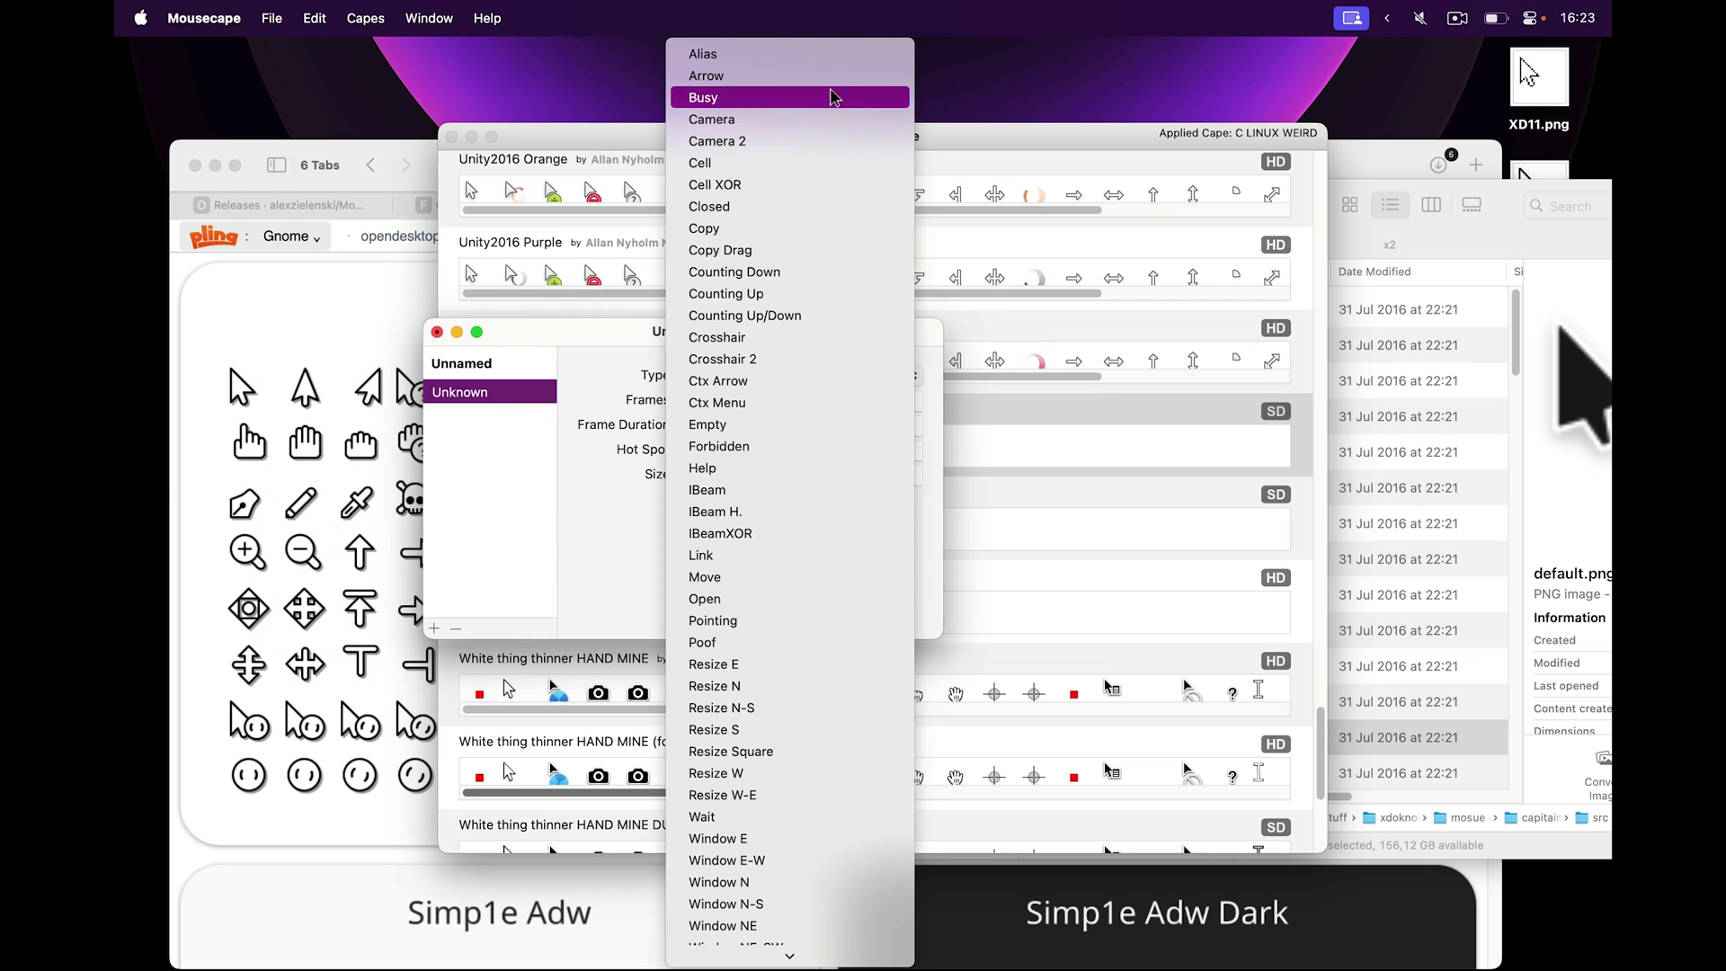
left_click(706, 76)
left_click_drag(1540, 76, 716, 534)
left_click_drag(1539, 76, 757, 520)
Step: Set the Arrow cursor's hot spot to {4, 4} and close the cape editor
left_click(696, 452)
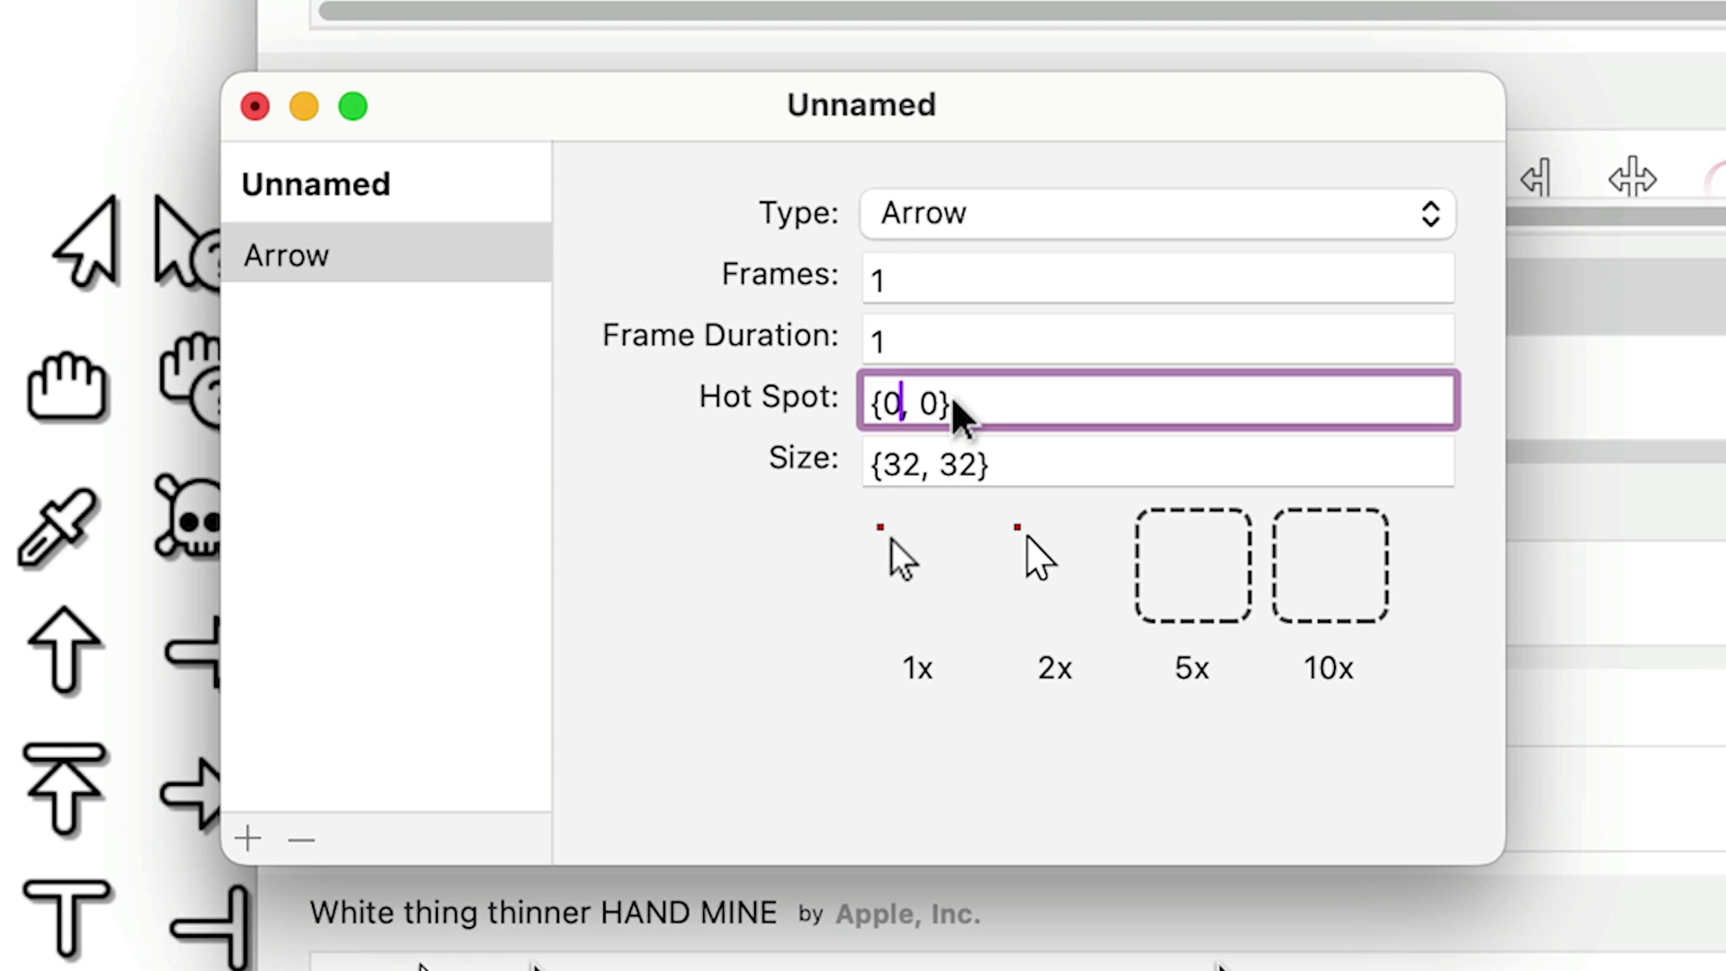
key("BackSpace")
type("4")
key("Right")
key("Right")
key("Right")
key("BackSpace")
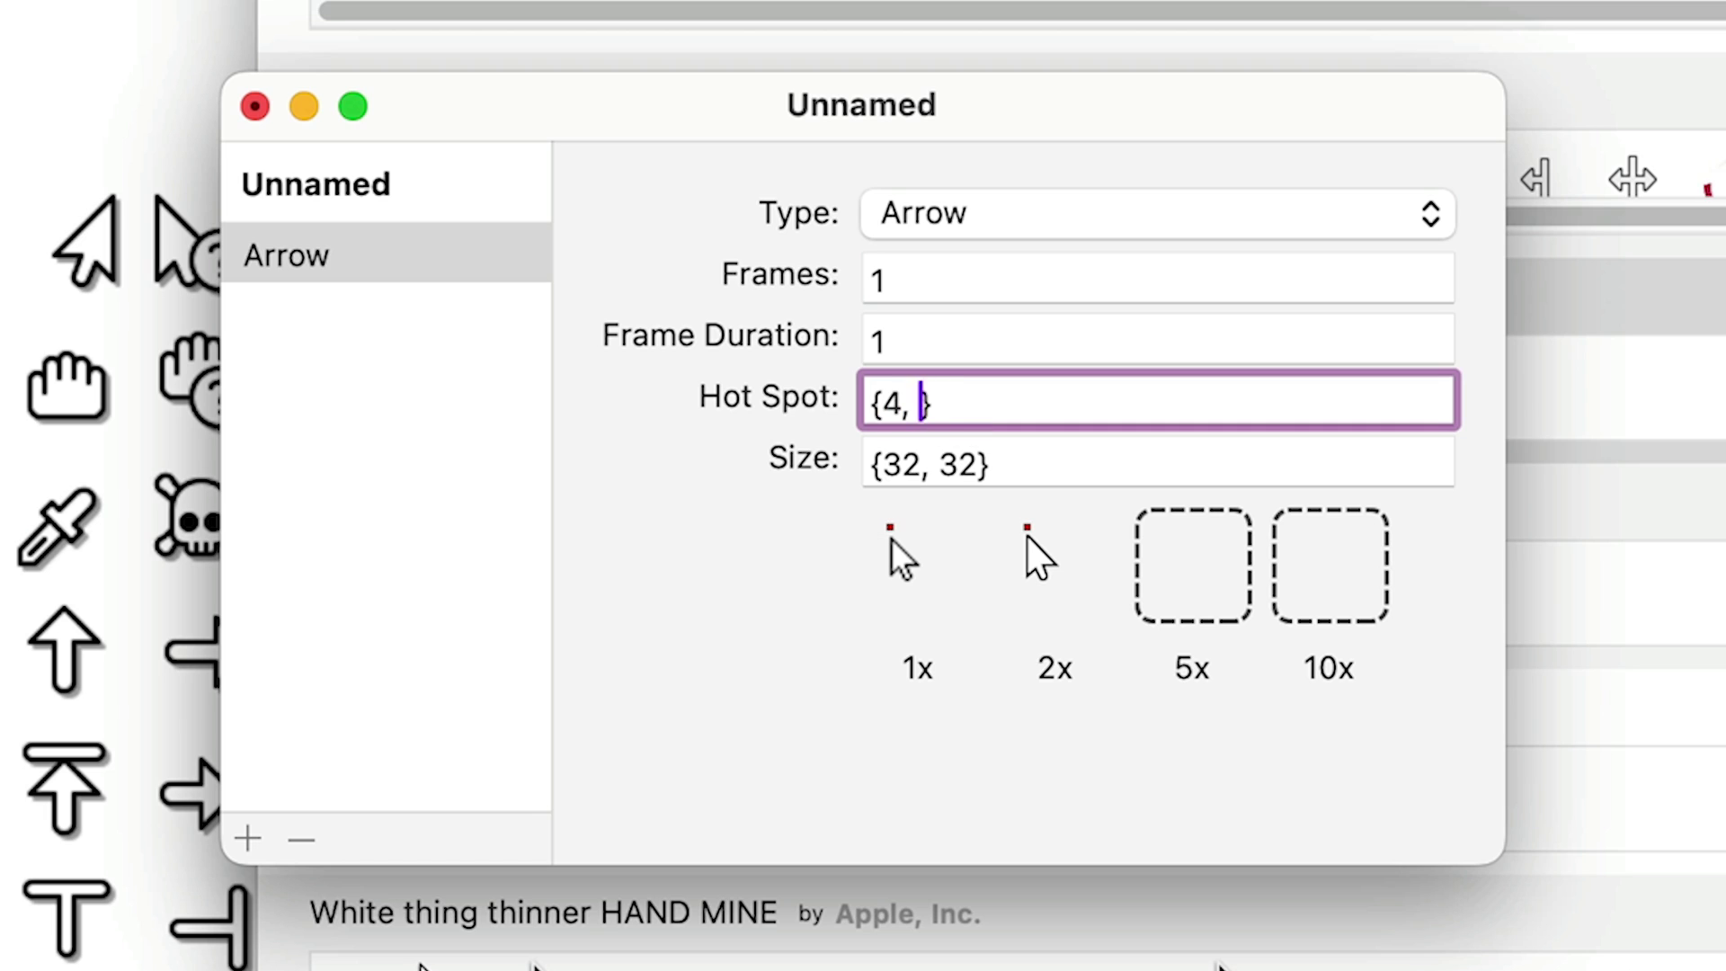
type("4")
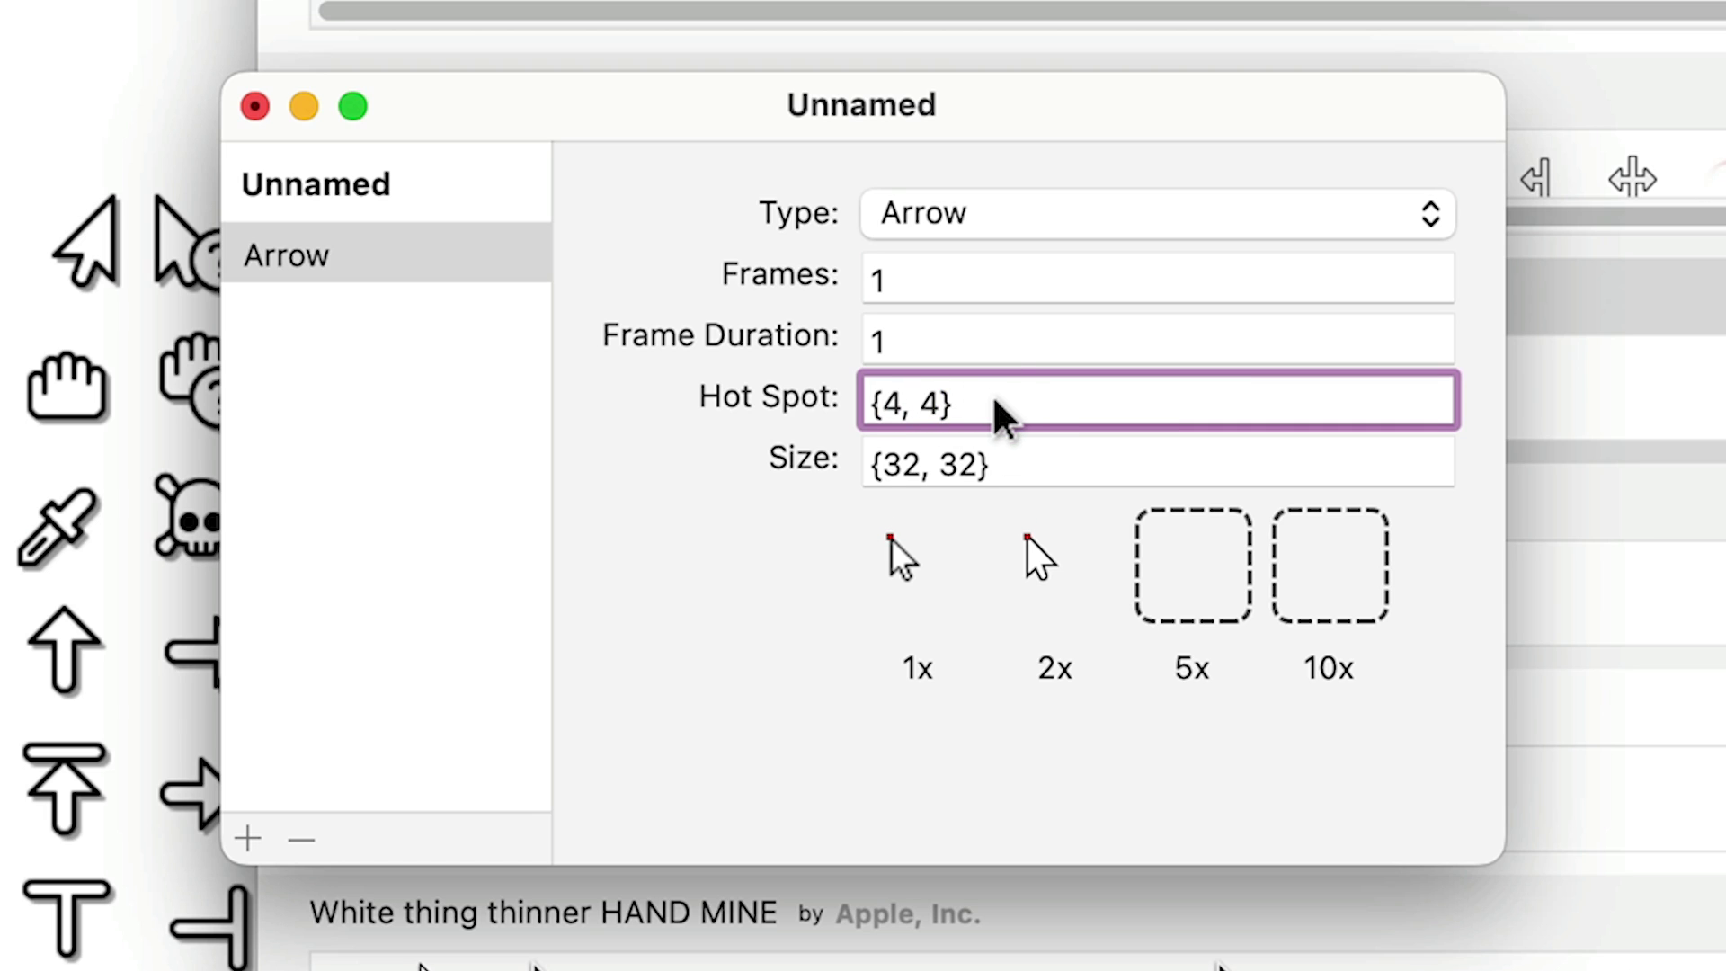
key("Return")
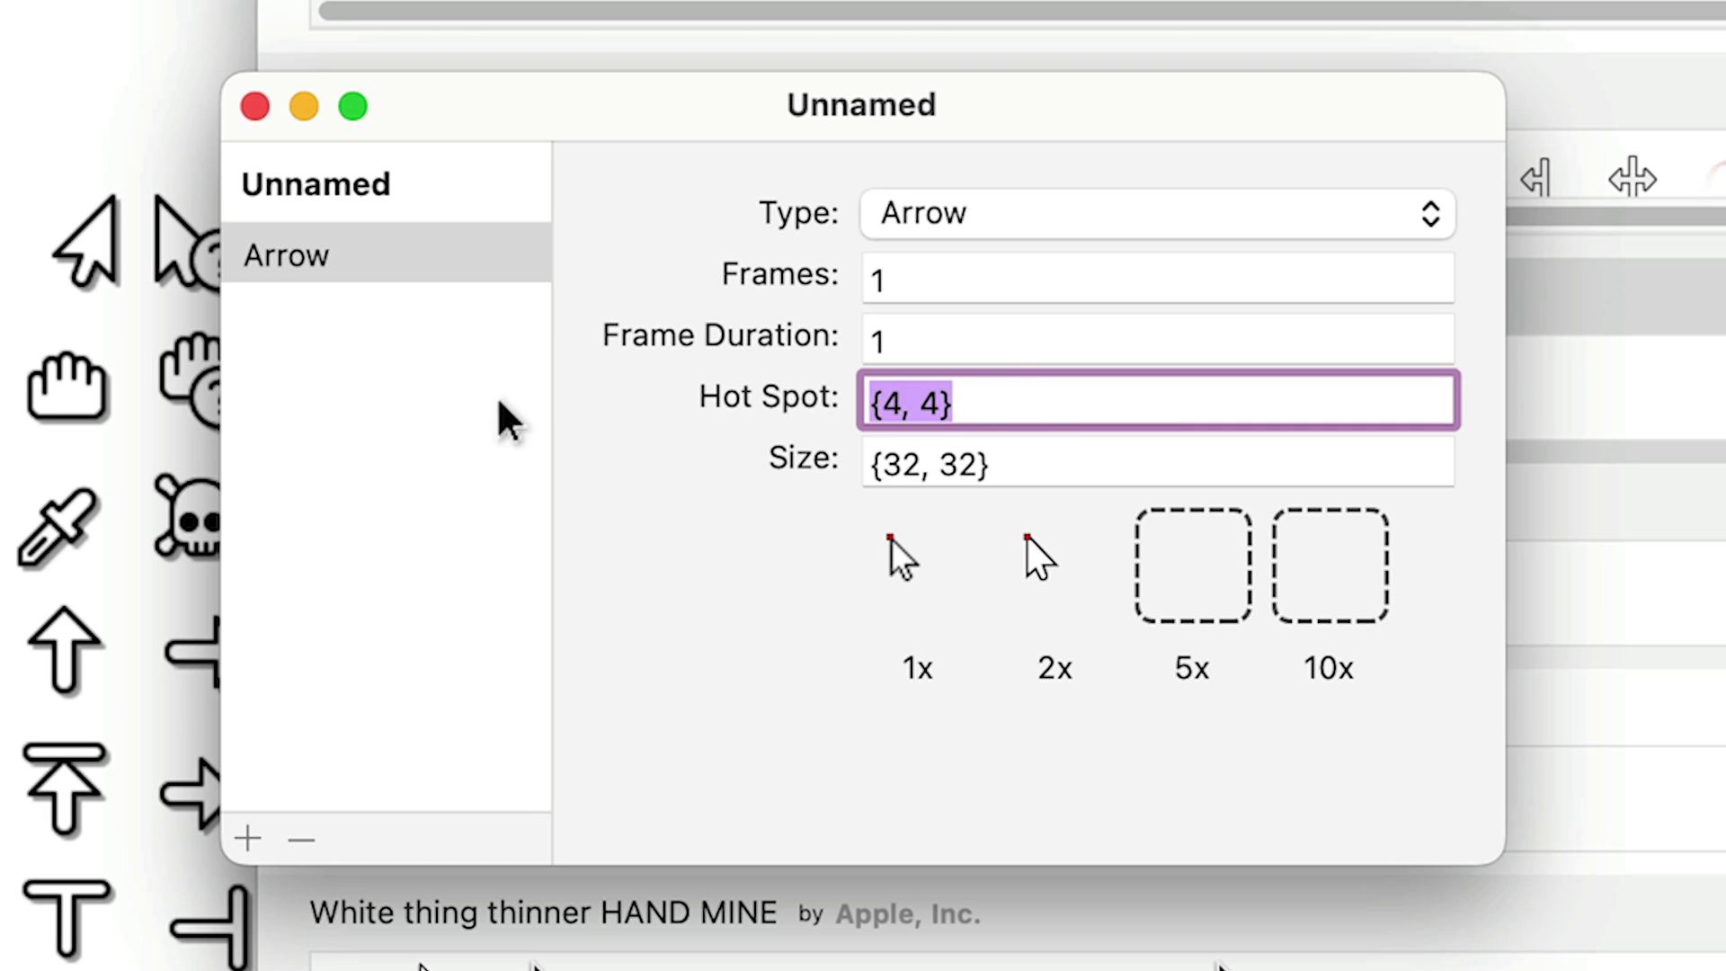
left_click(255, 106)
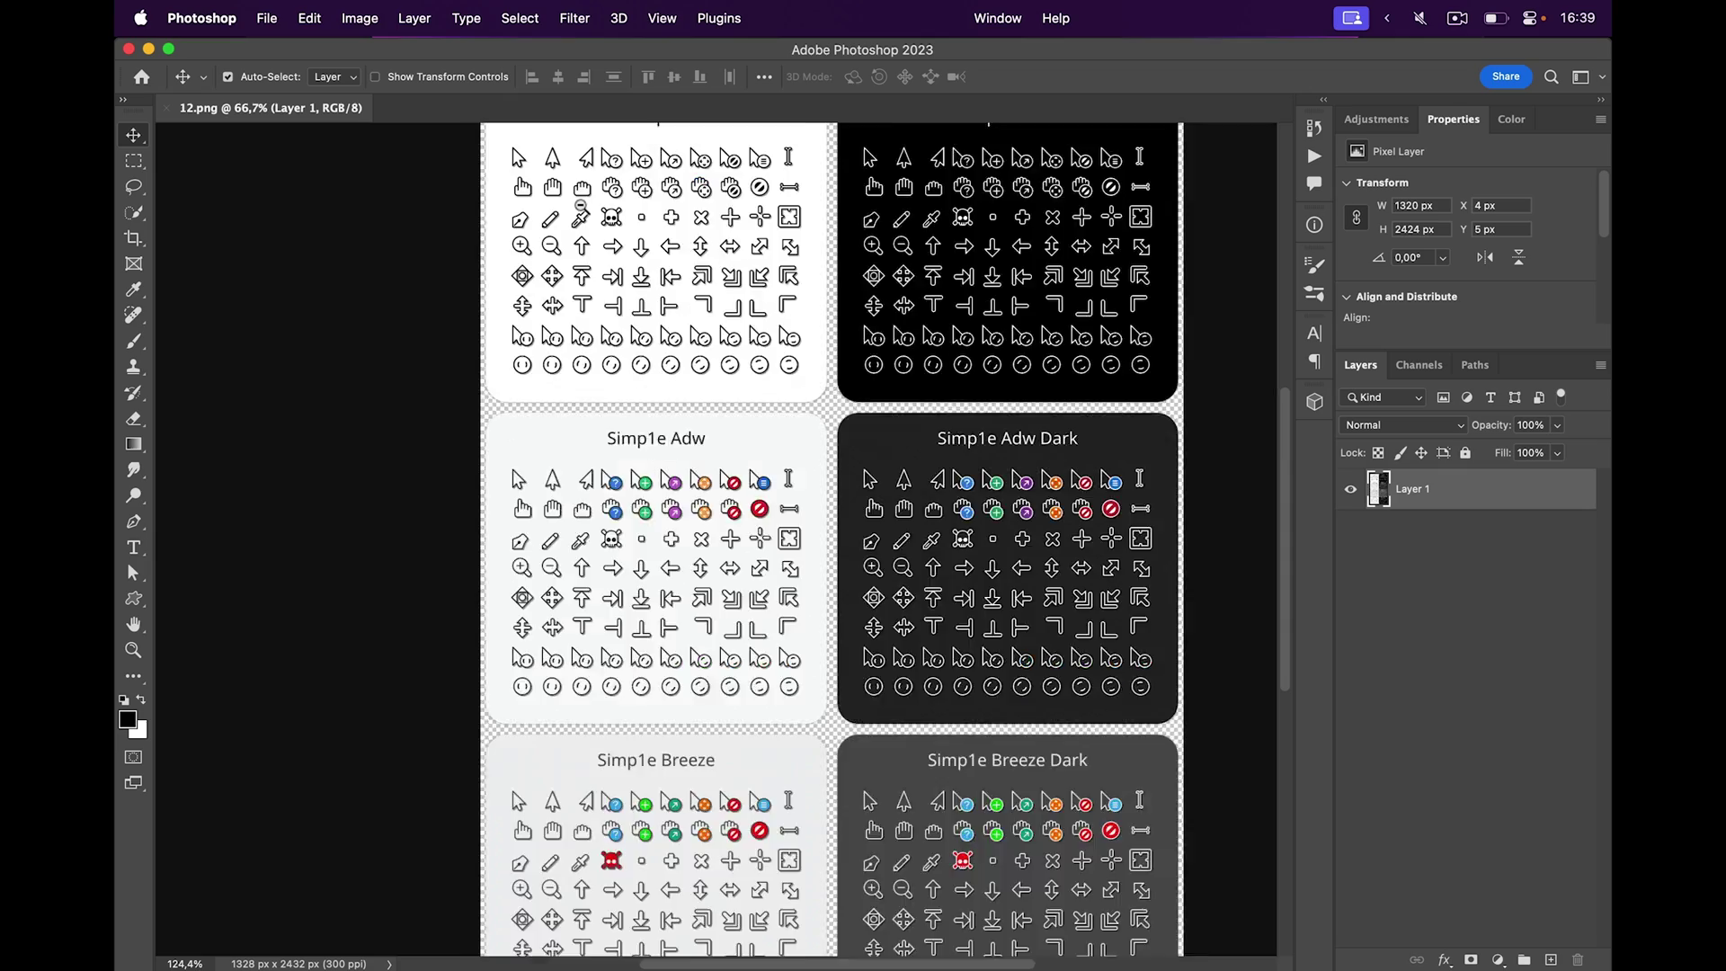
Step: Crop the Simp1e sheet 12.png in Photoshop to the pointing hand, an area of about 56 x 54 px
scroll(312, 234, "up", 10)
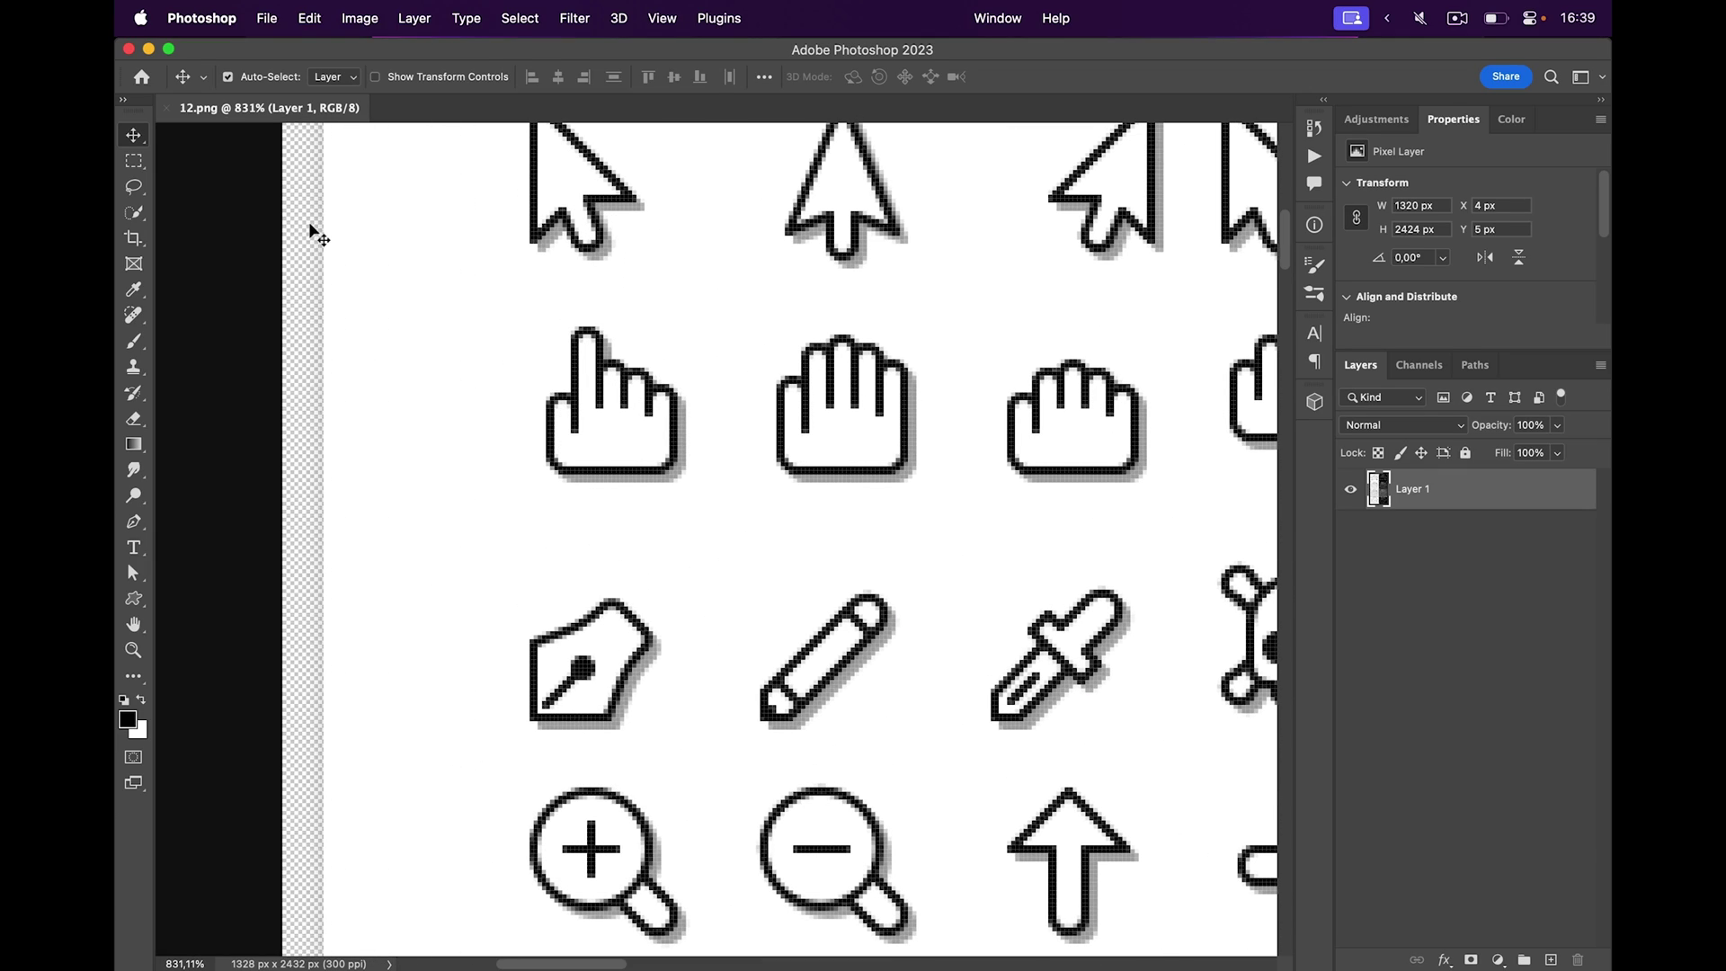
key("m")
left_click_drag(497, 302, 727, 524)
key("c")
key("Return")
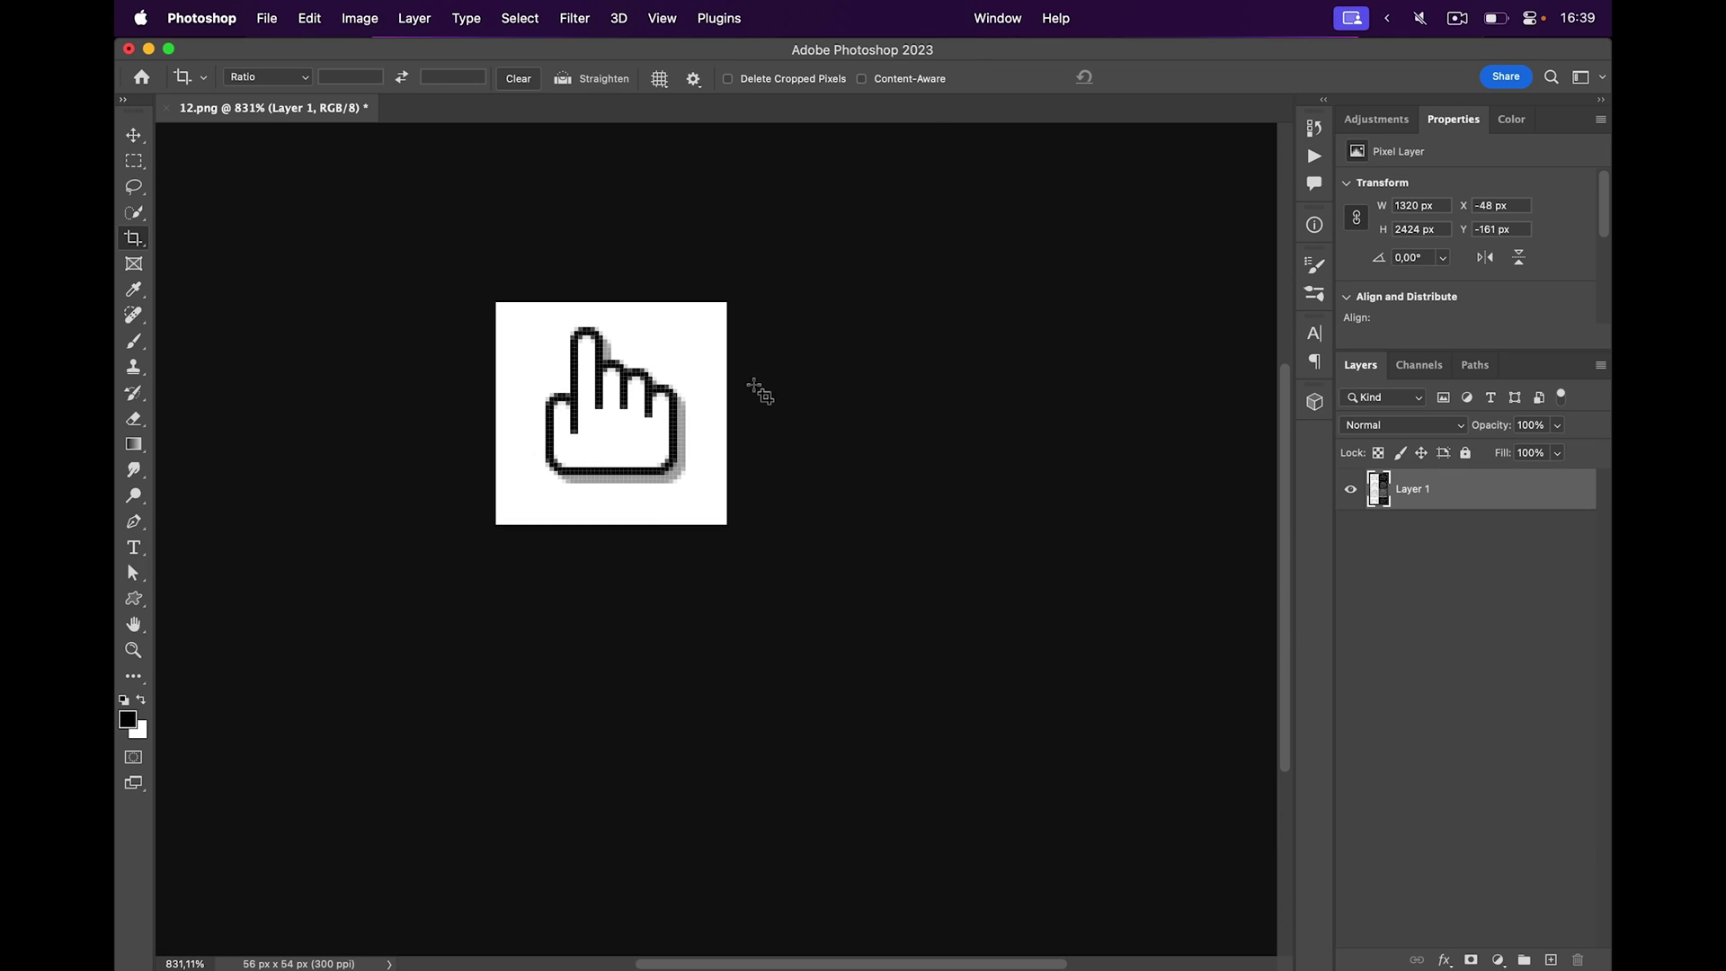
left_click(355, 19)
left_click(387, 189)
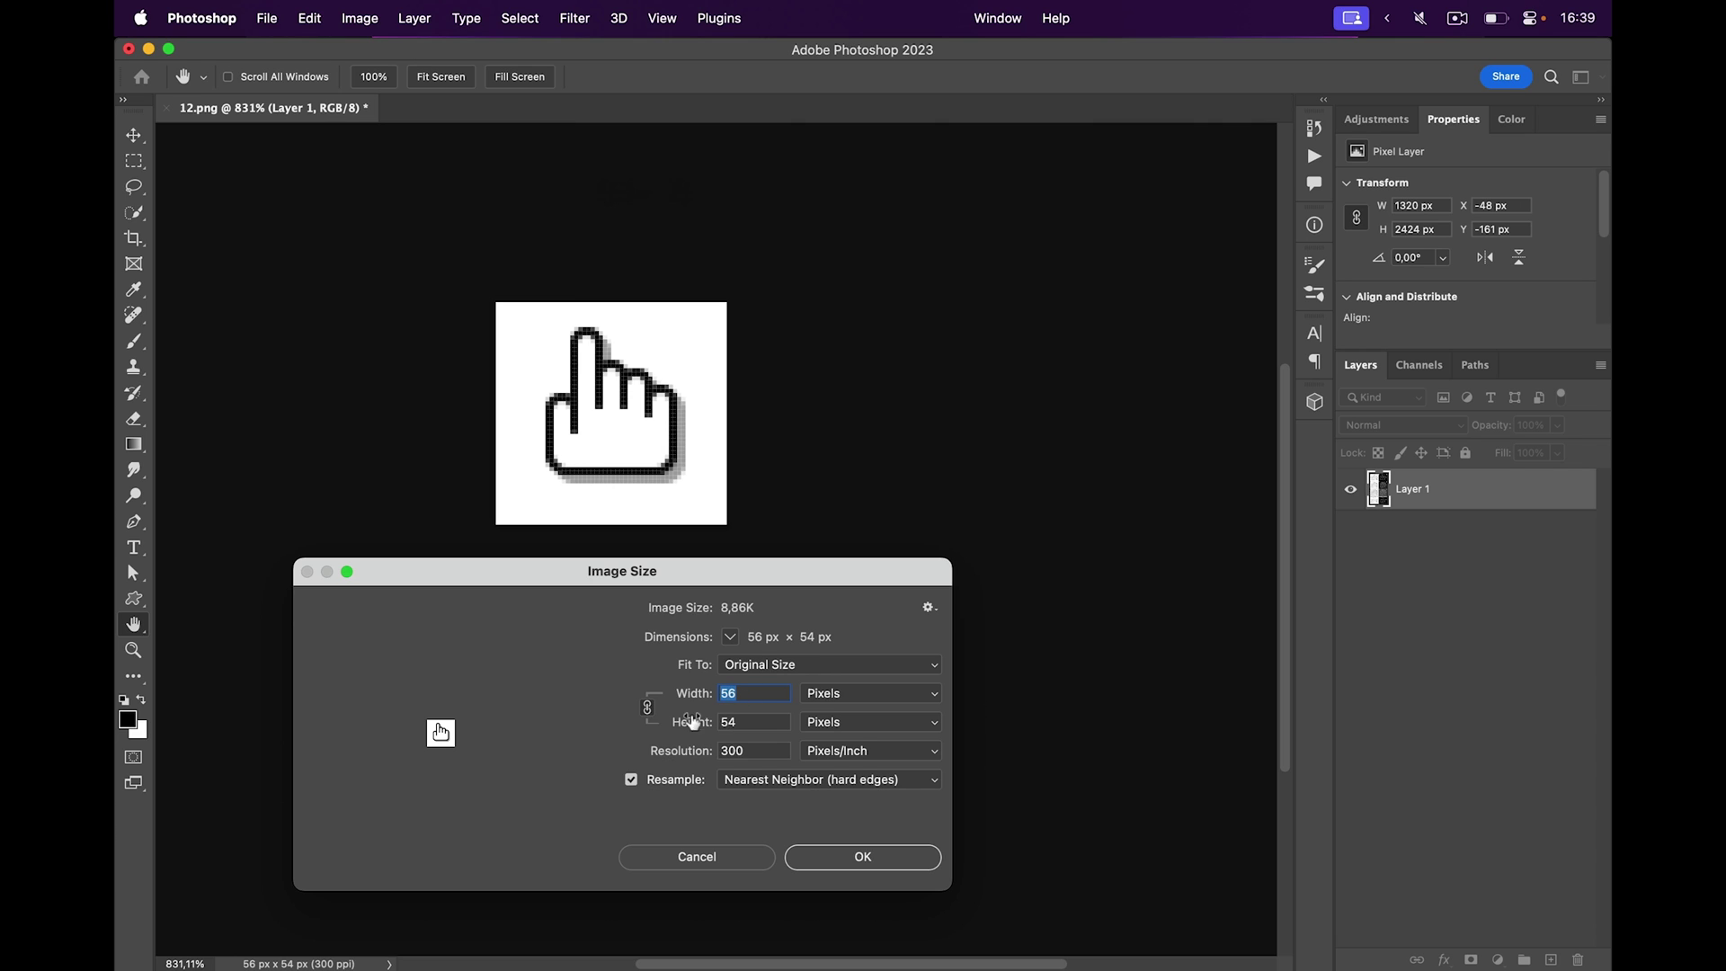
left_click(724, 861)
Step: Enlarge the canvas by 8 px in both width and height relative to its current size
left_click(373, 27)
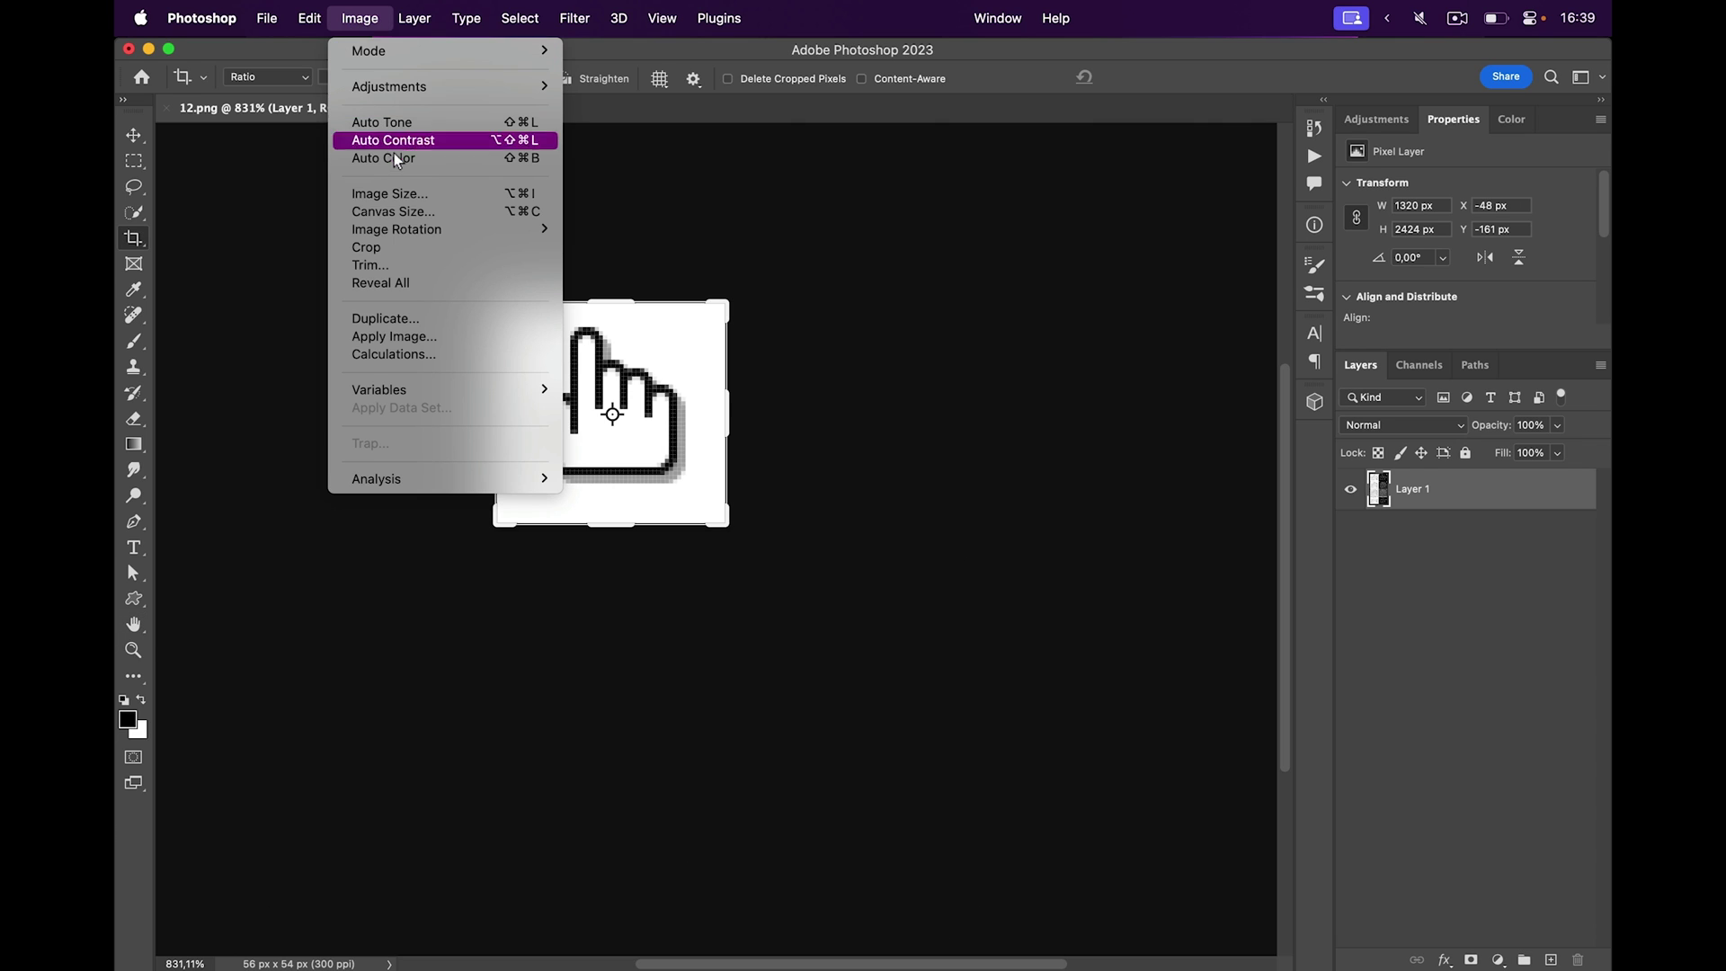
left_click(405, 212)
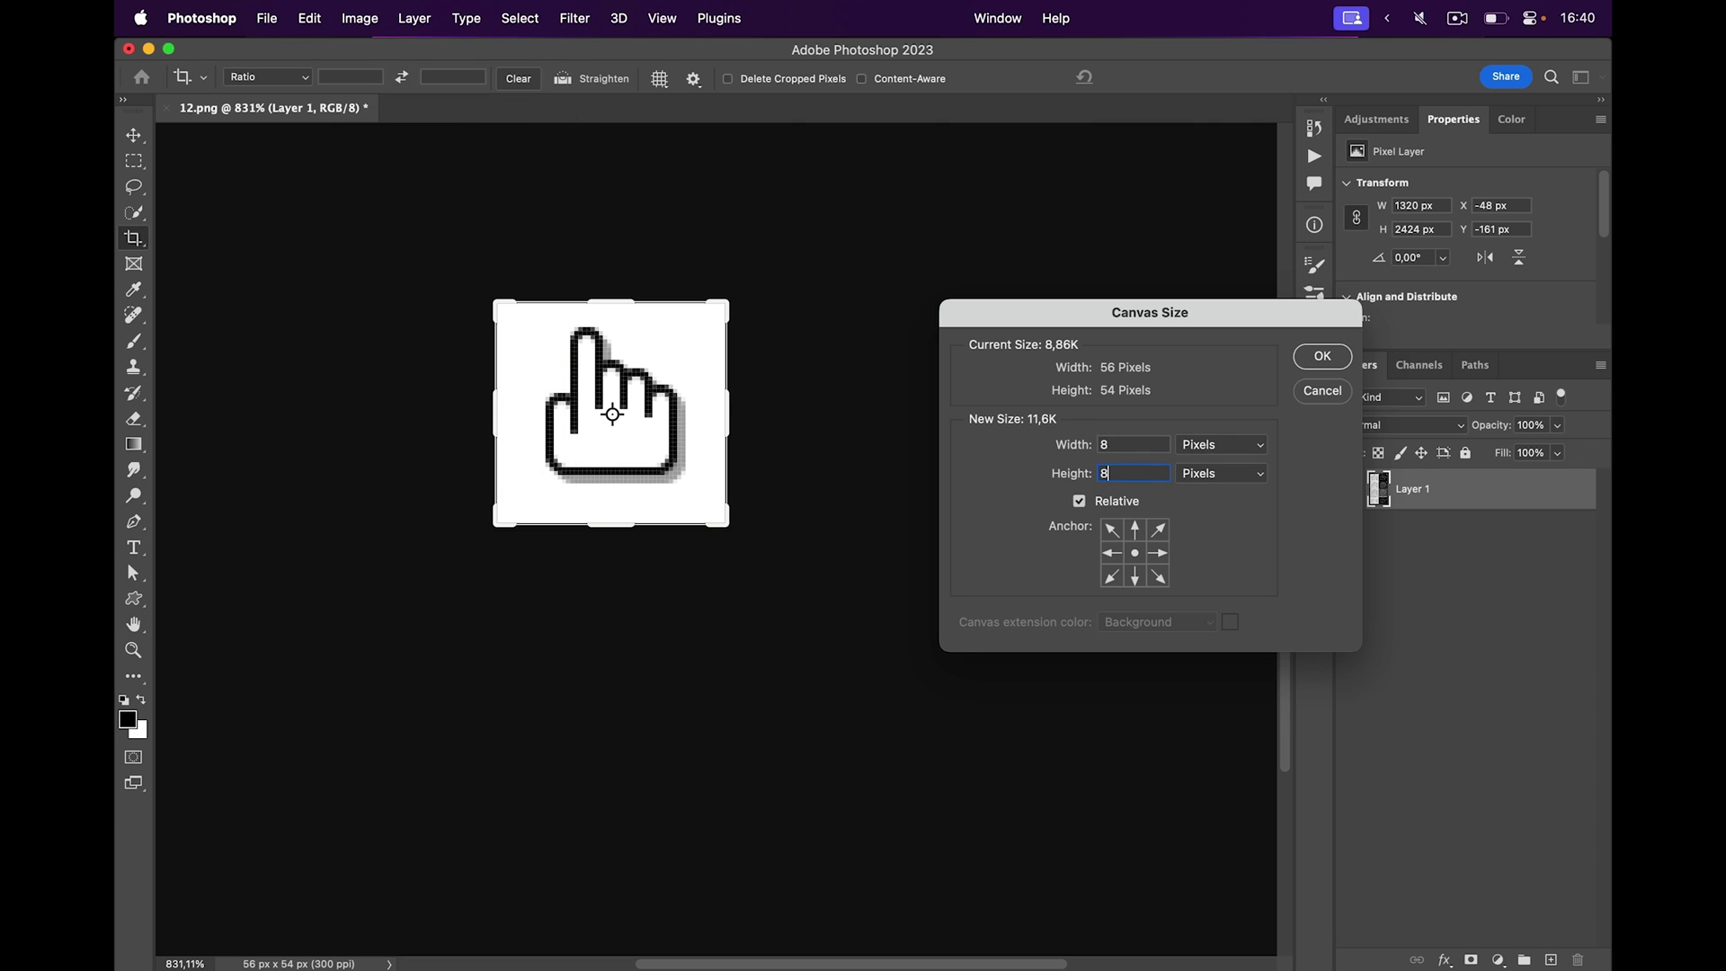
key("Return")
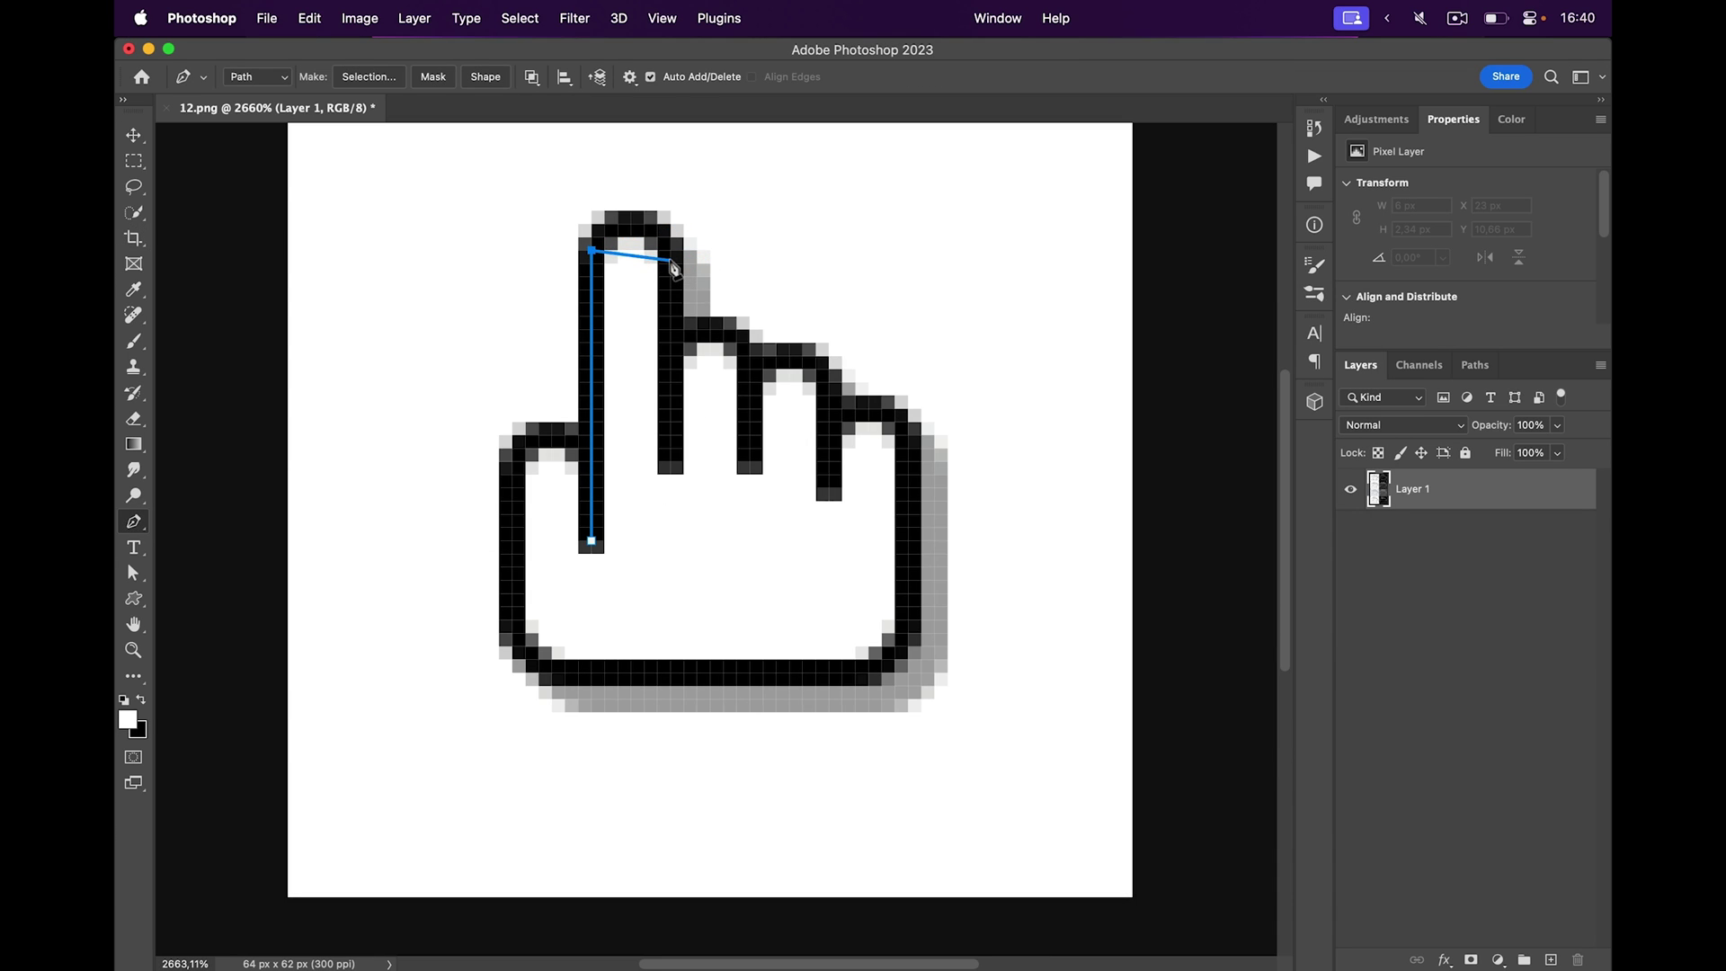
Step: Trace the index finger and the next two fingers with the Pen tool, following their curved tips and dividing lines
left_click_drag(688, 313, 711, 319)
left_click(671, 465)
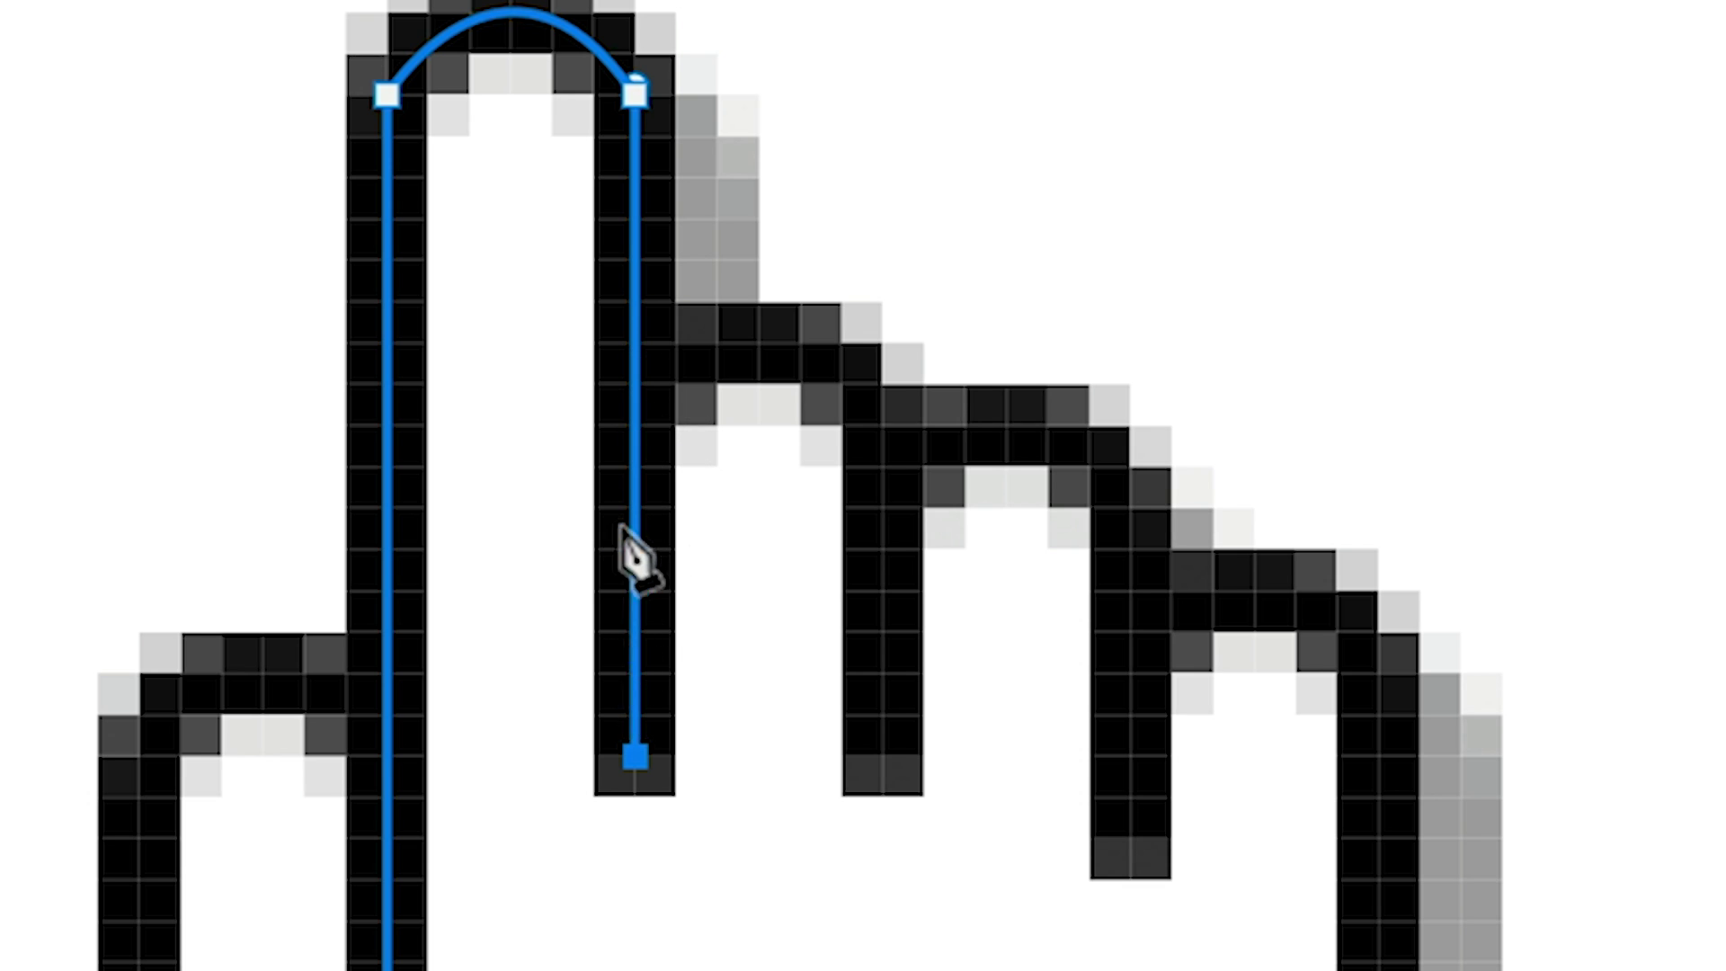
left_click_drag(635, 384, 743, 334)
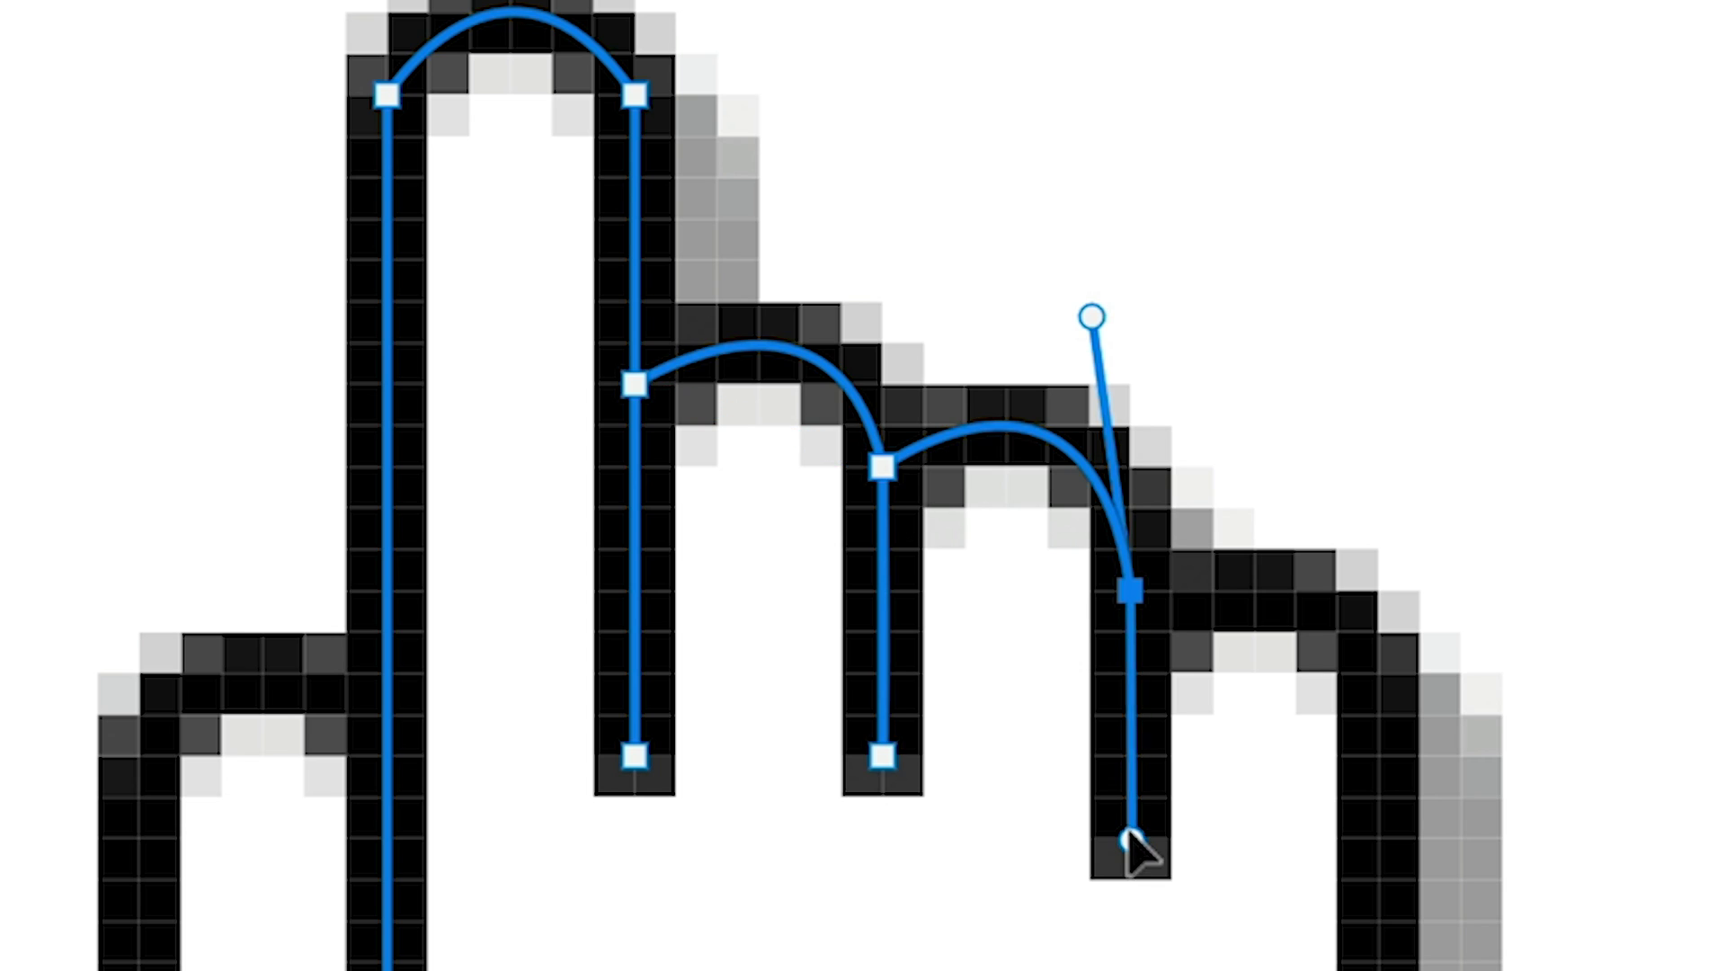
left_click_drag(1130, 836, 1131, 798)
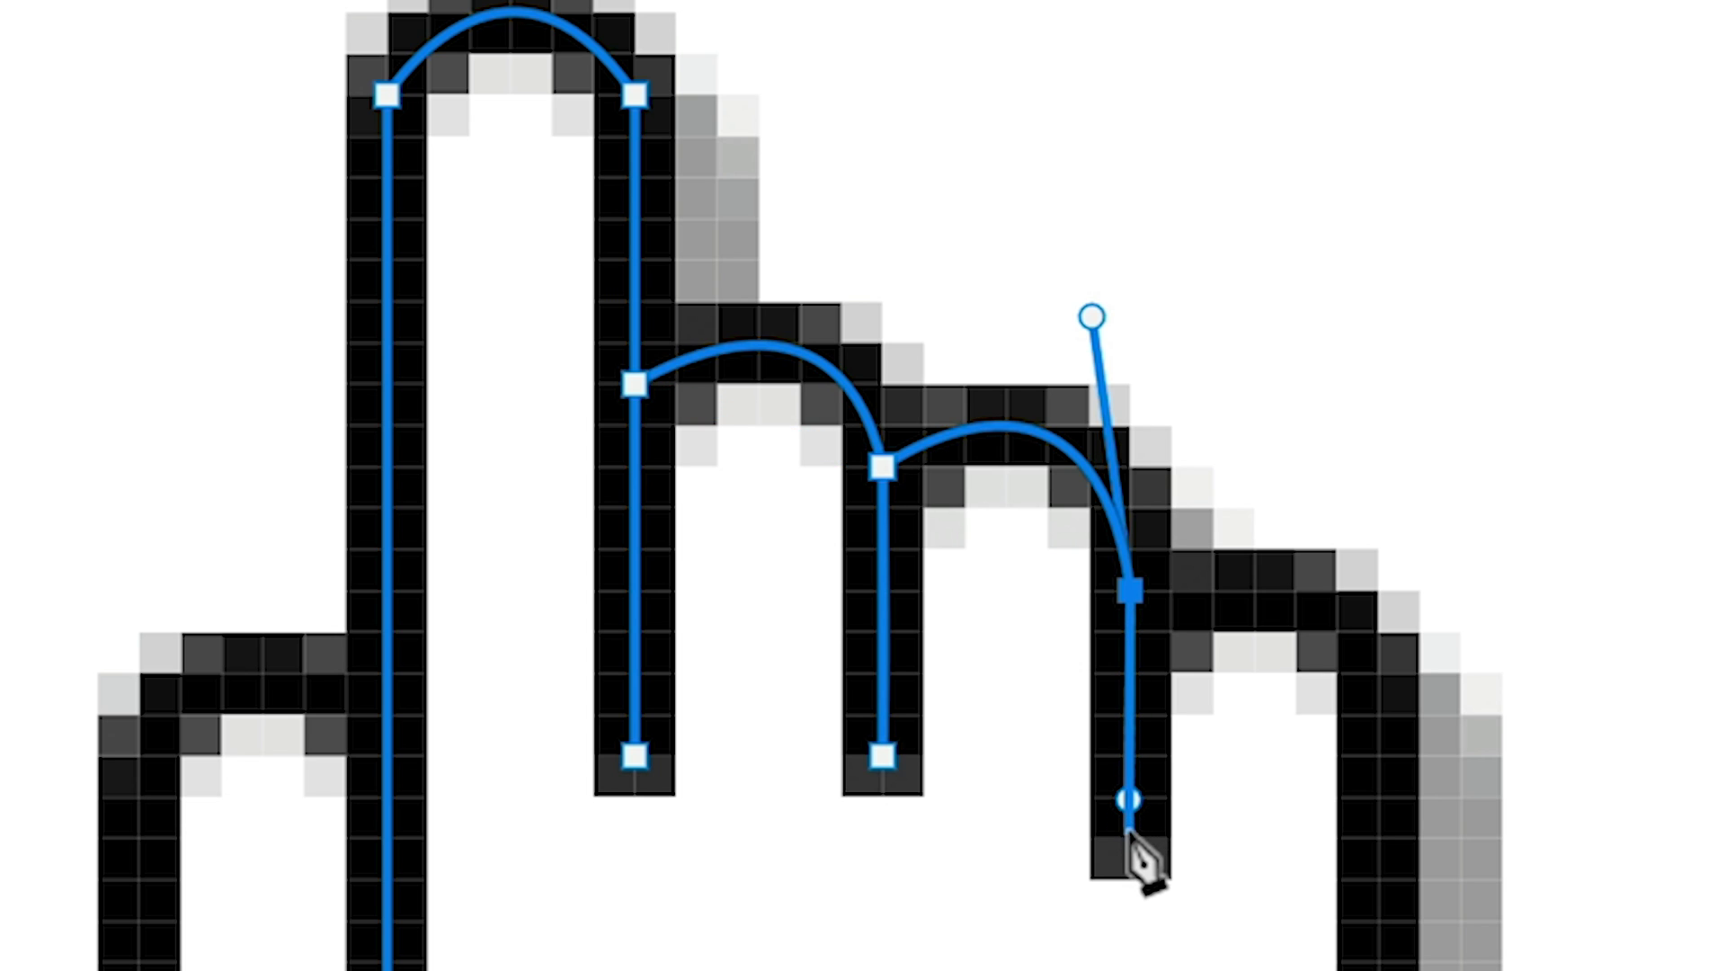
Step: Continue the path around the little finger, the palm's lower edge and the thumb, and close it
left_click_drag(1141, 441, 1227, 418)
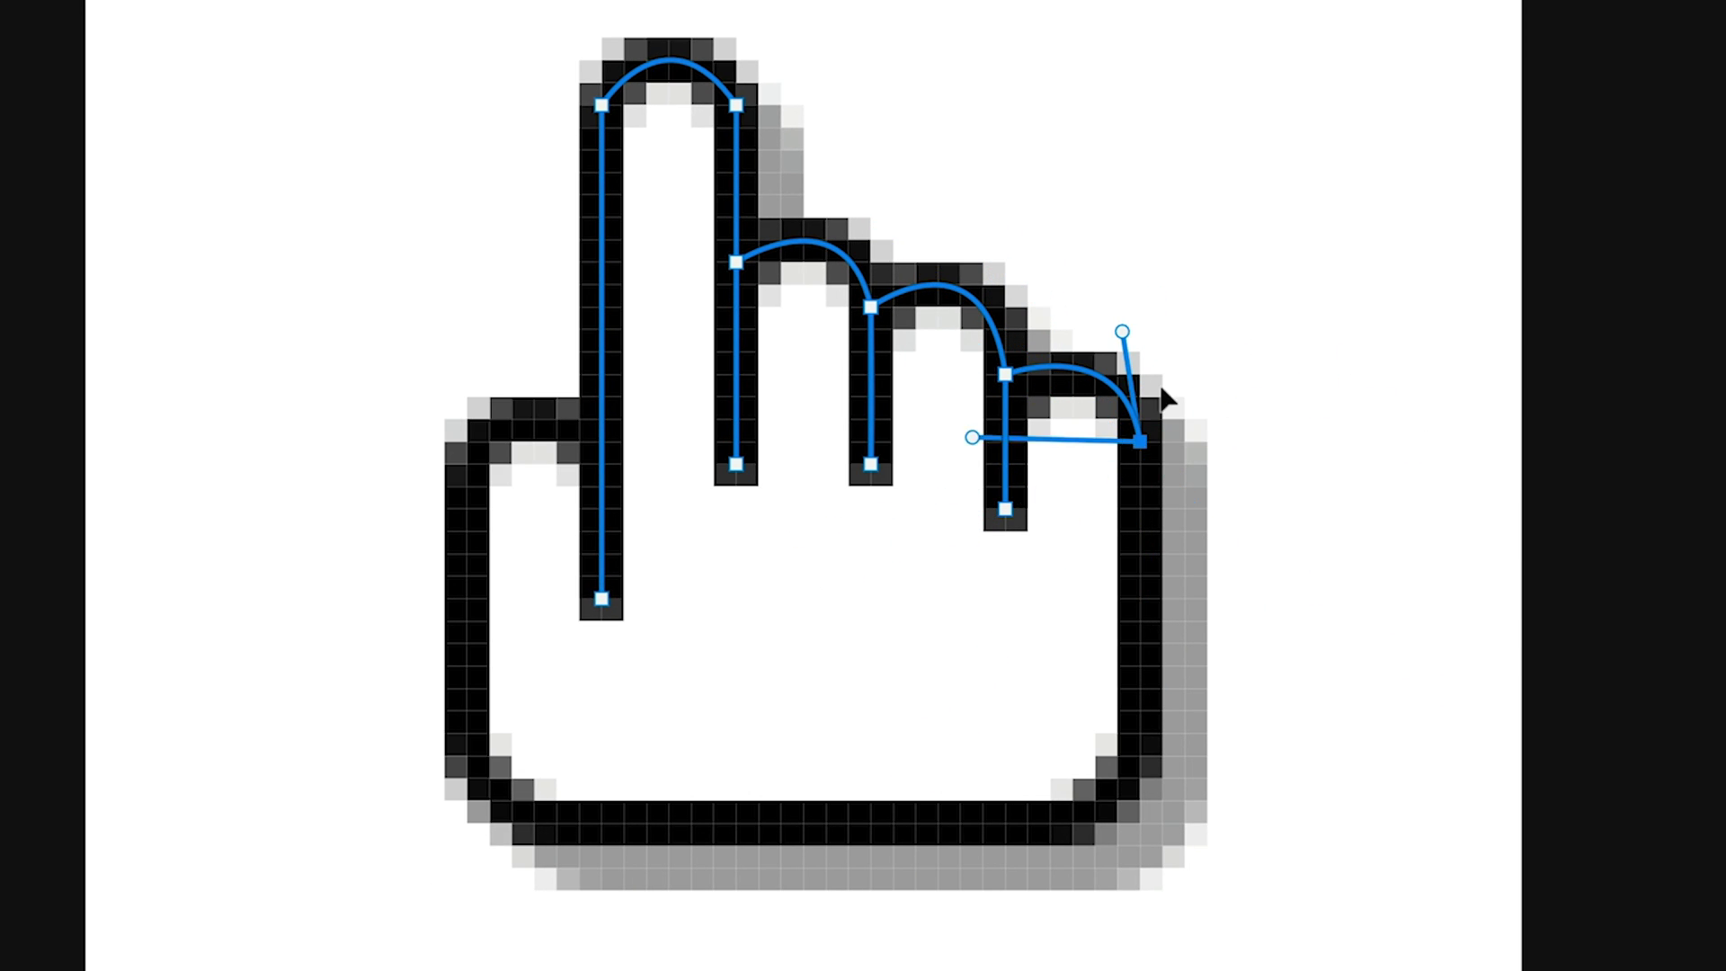
left_click_drag(1120, 501, 1143, 527)
left_click(1140, 733)
left_click_drag(1028, 823, 917, 823)
left_click(534, 823)
left_click_drag(467, 733, 466, 679)
left_click(466, 463)
left_click_drag(602, 463, 661, 570)
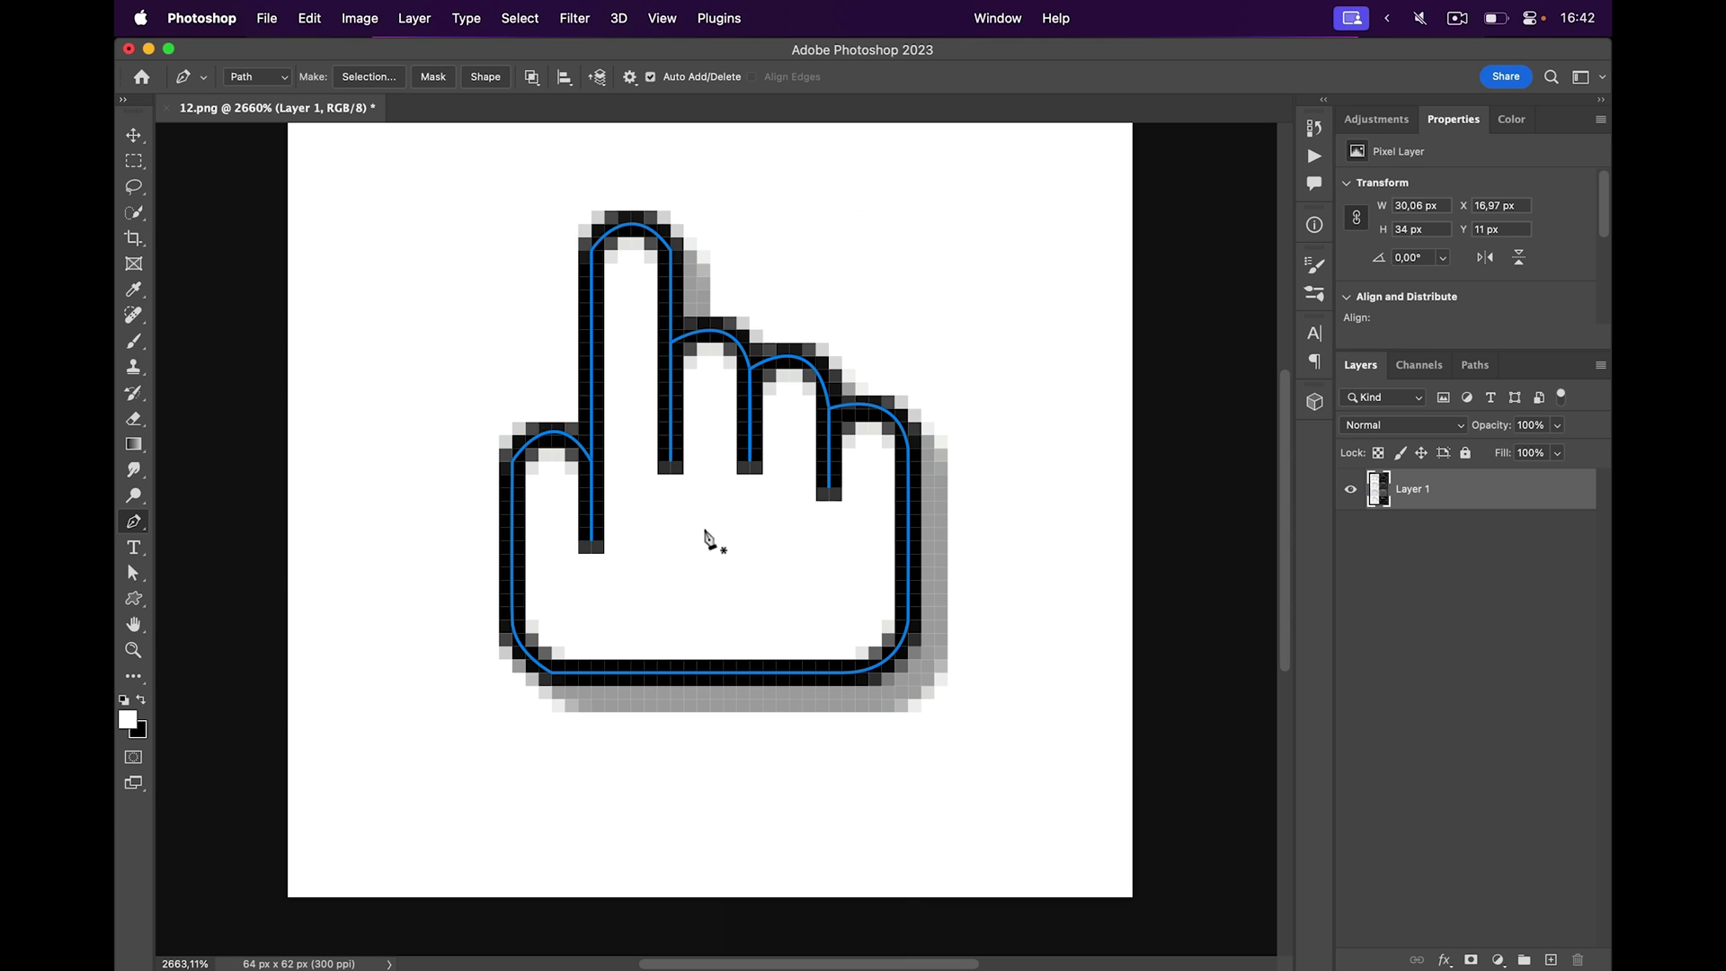
Step: Define the hand path as custom shape HAND VIDEO 1 and draw it at 30 x 34 px with white fill and a 2 px black stroke
right_click(706, 538)
left_click(794, 589)
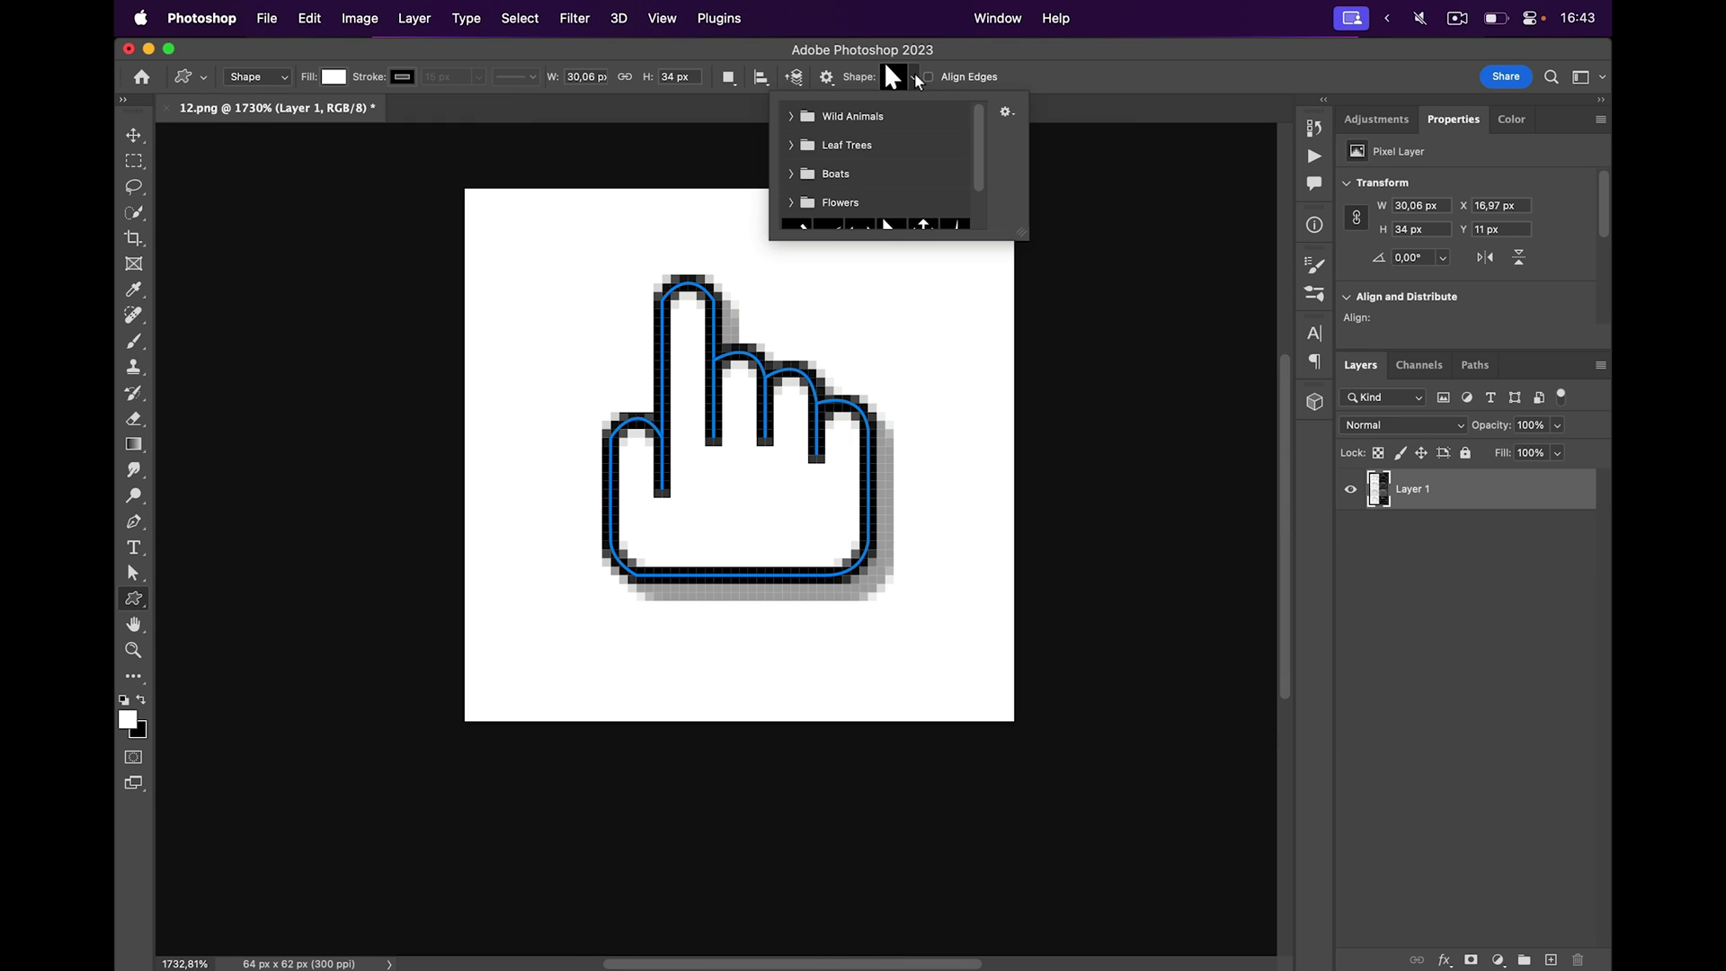
scroll(891, 154, "down", 2)
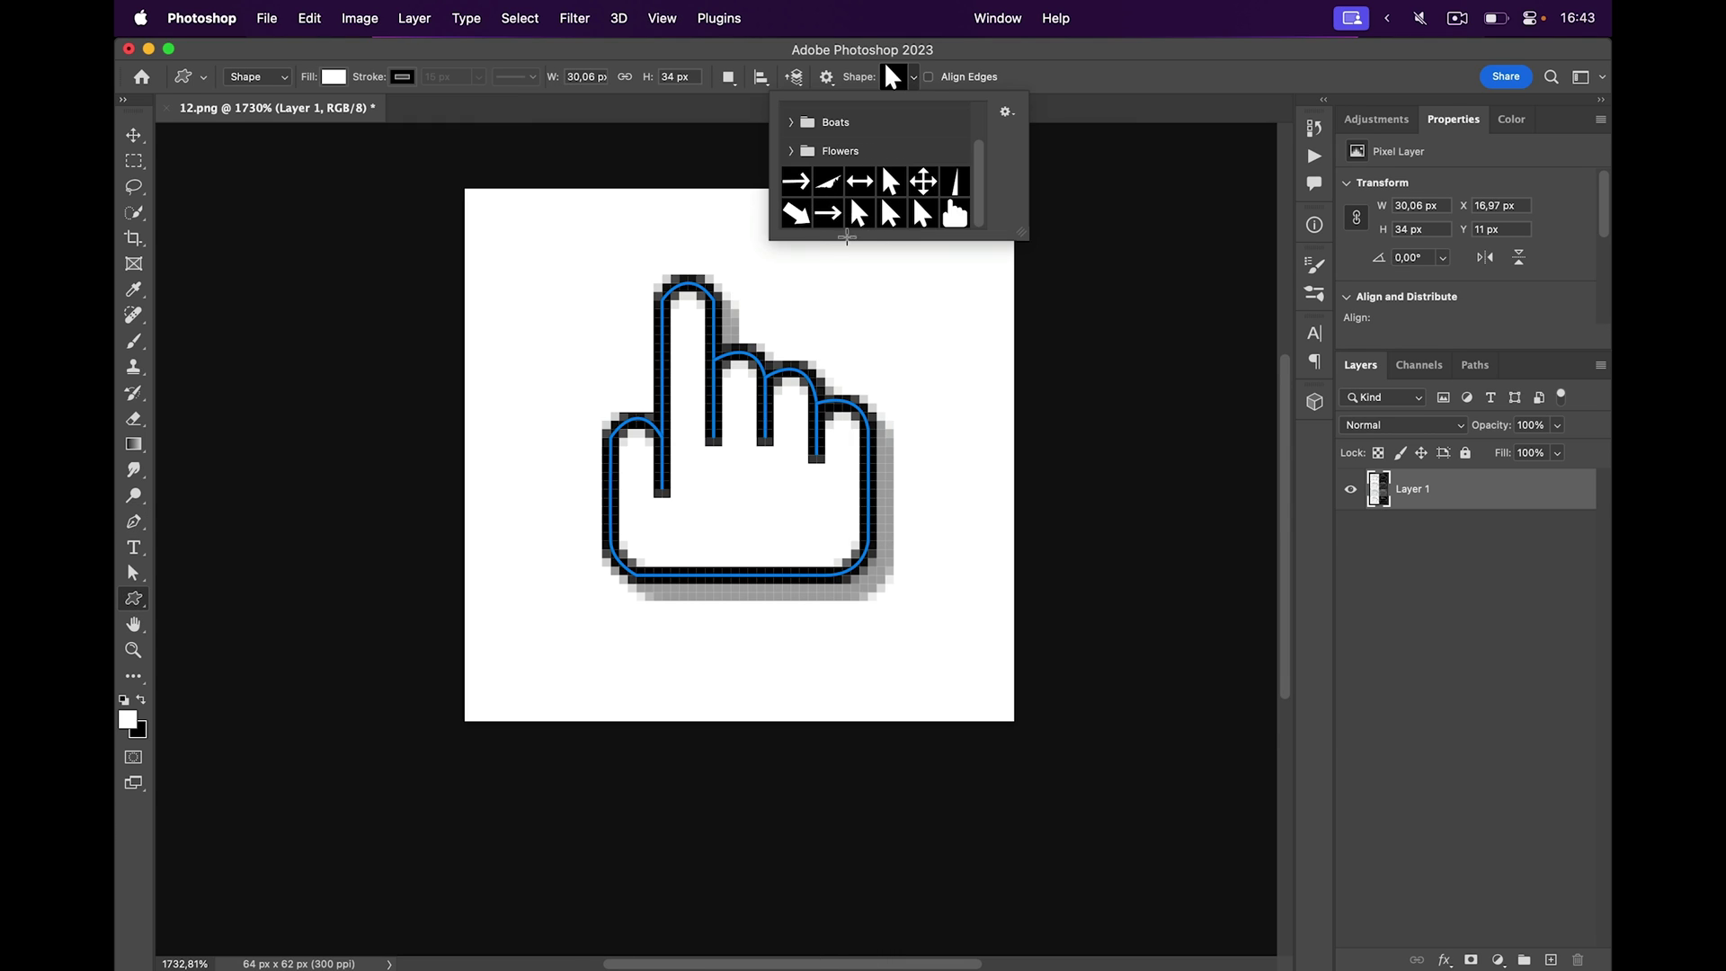
mouse_move(611, 264)
left_mouse_down()
mouse_move(969, 649)
mouse_move(922, 642)
left_mouse_up()
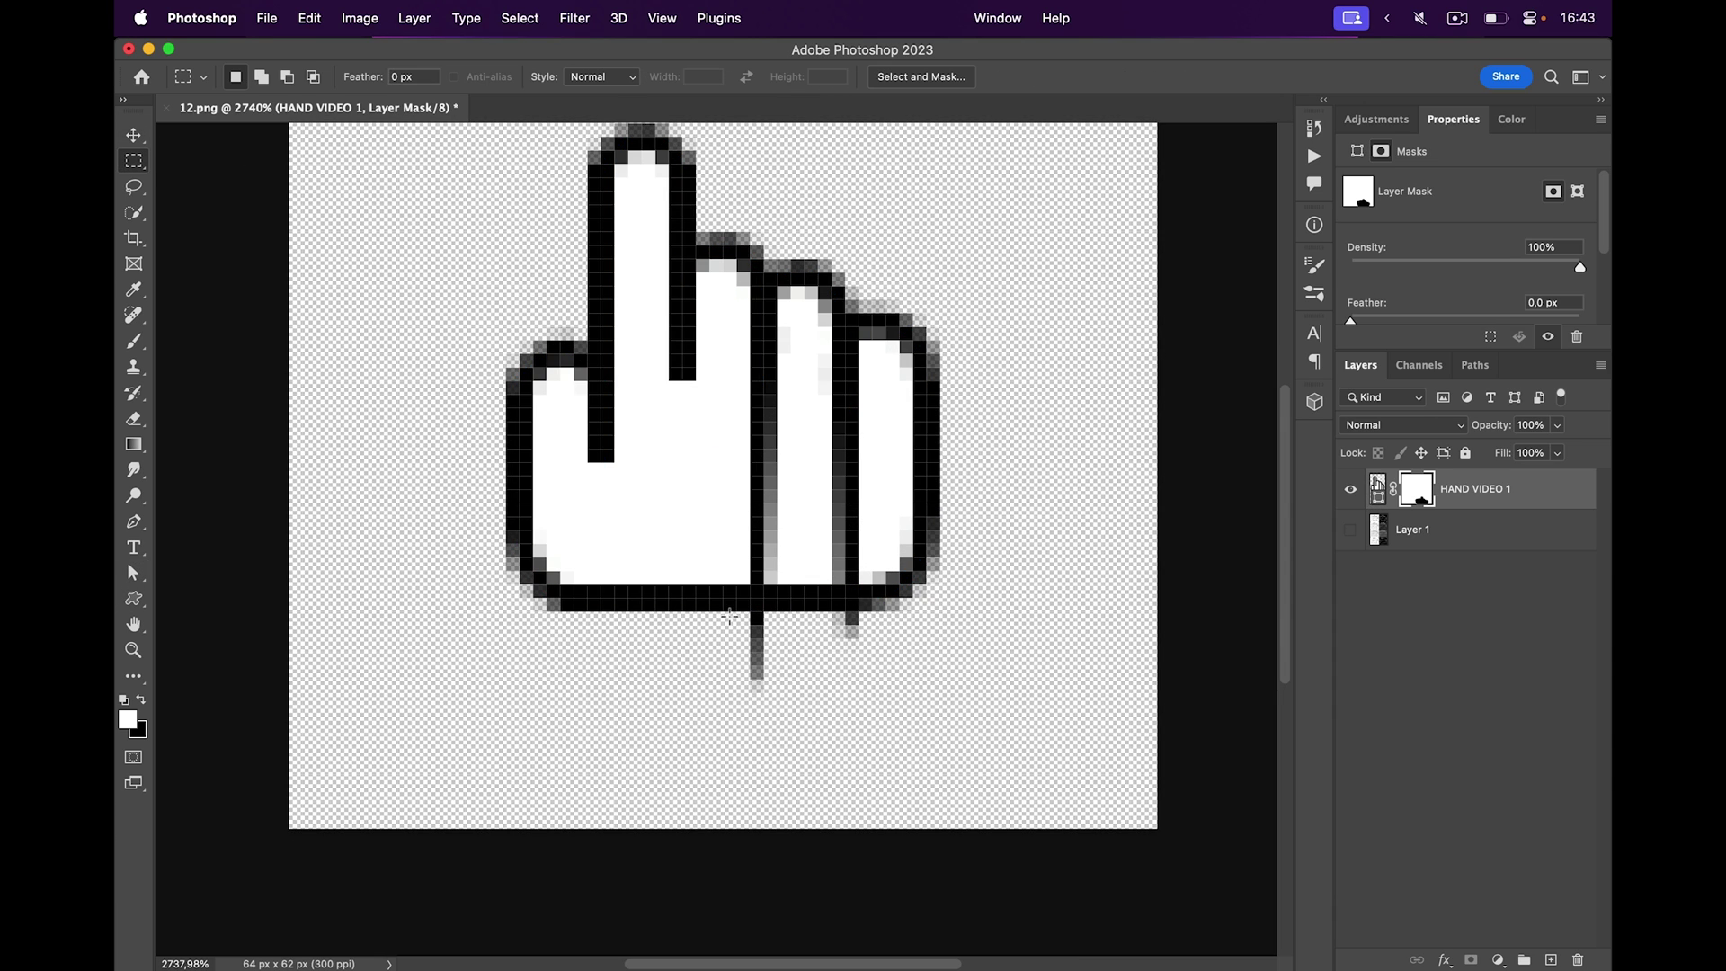
Step: Mask out the stray stroke spikes sticking out below the hand on the HAND VIDEO 1 layer, and clear the selection
left_click_drag(724, 614, 922, 733)
key("alt+BackSpace")
key("super+BackSpace")
key("super+d")
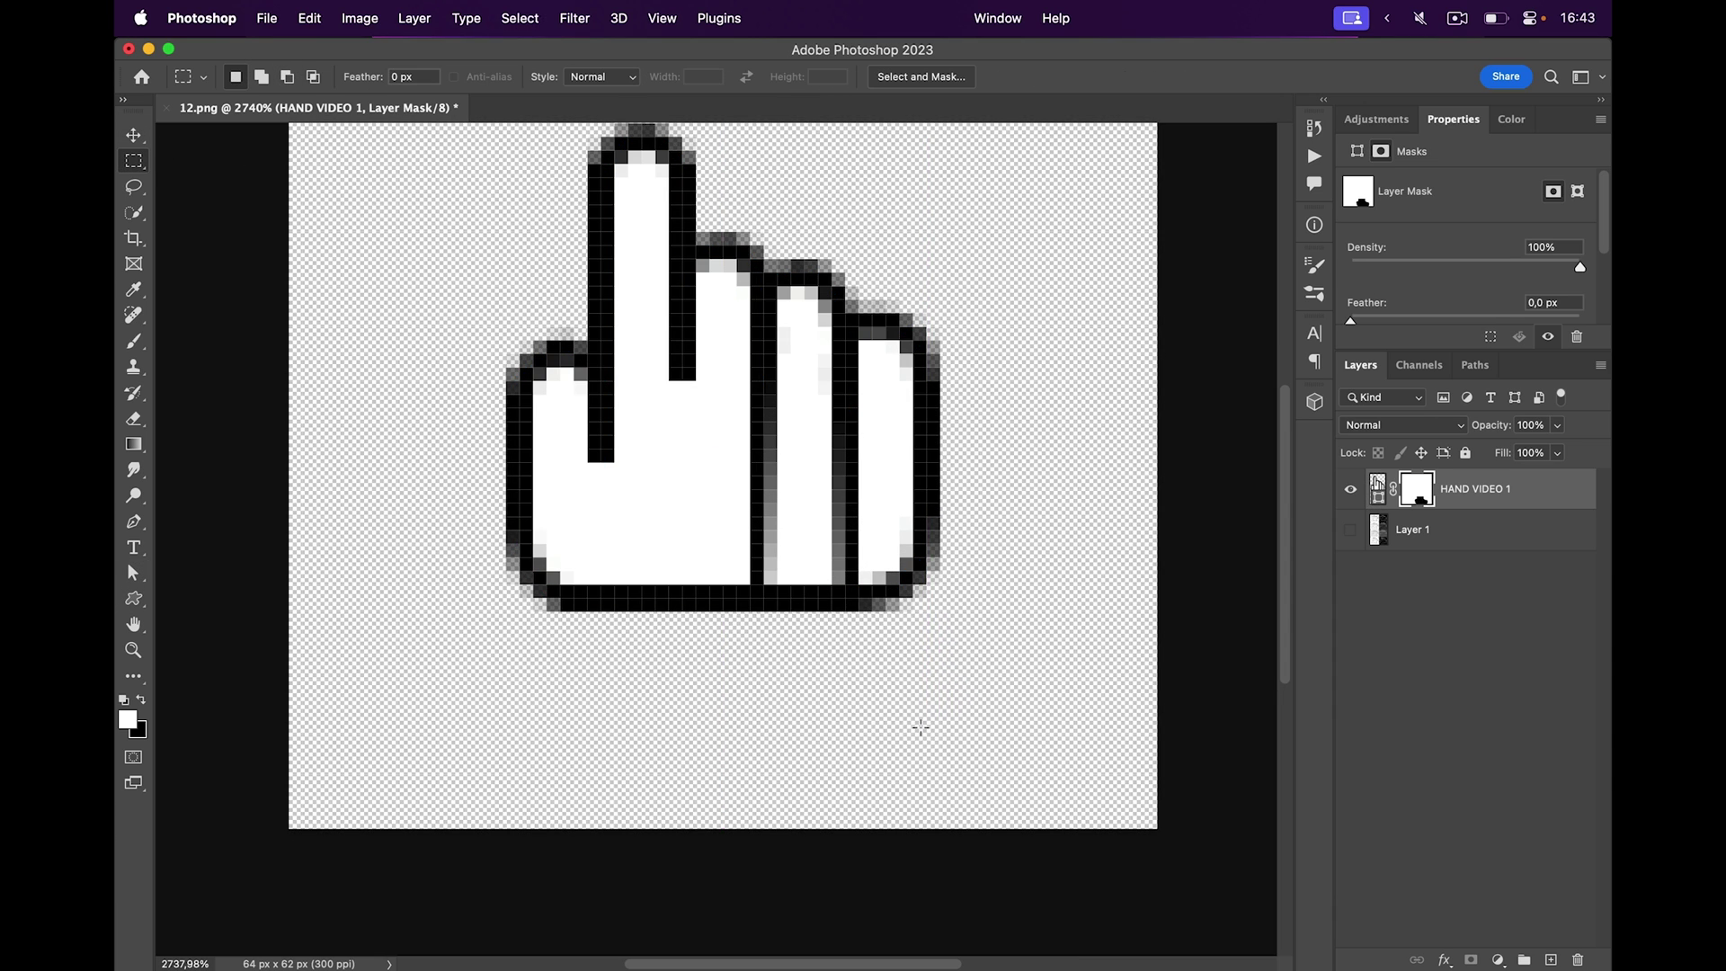
Step: Cover the stray spikes inside the palm with white on a new layer, within a 15 x 15 px selection
left_click_drag(877, 670, 887, 619)
left_click_drag(807, 490, 807, 541)
left_click_drag(608, 384, 854, 631)
left_click(1551, 960)
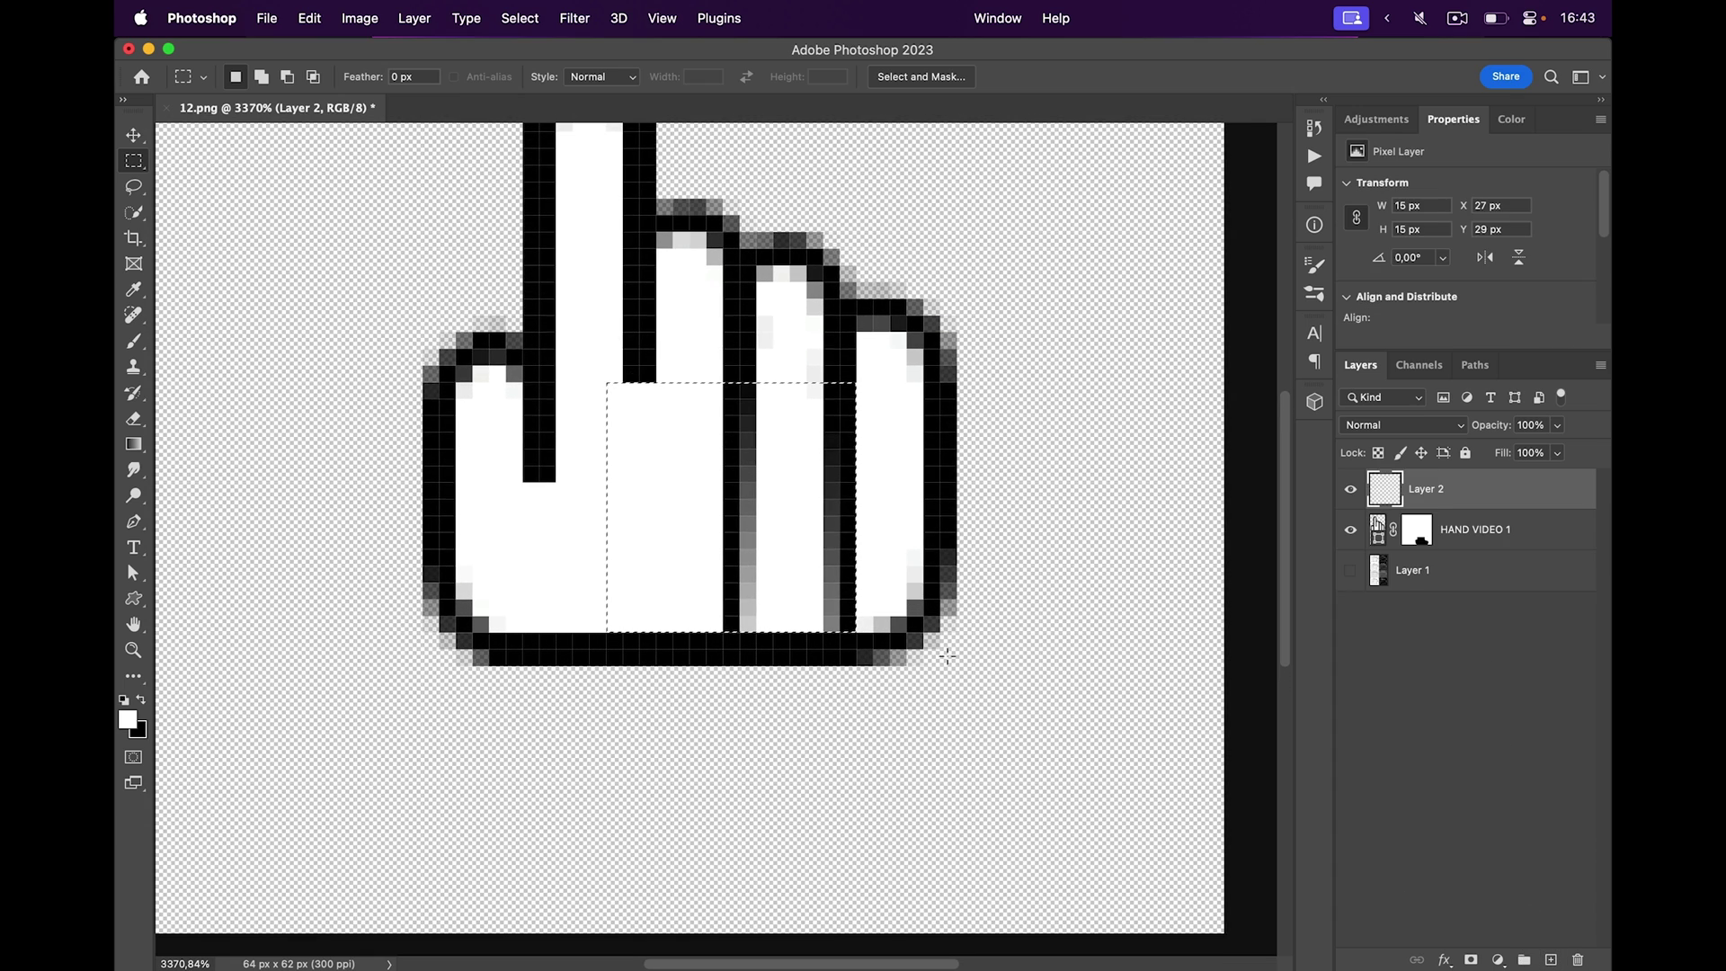
key("b")
mouse_move(682, 394)
left_mouse_down()
mouse_move(965, 411)
mouse_move(971, 455)
mouse_move(733, 553)
mouse_move(781, 614)
mouse_move(721, 590)
left_mouse_up()
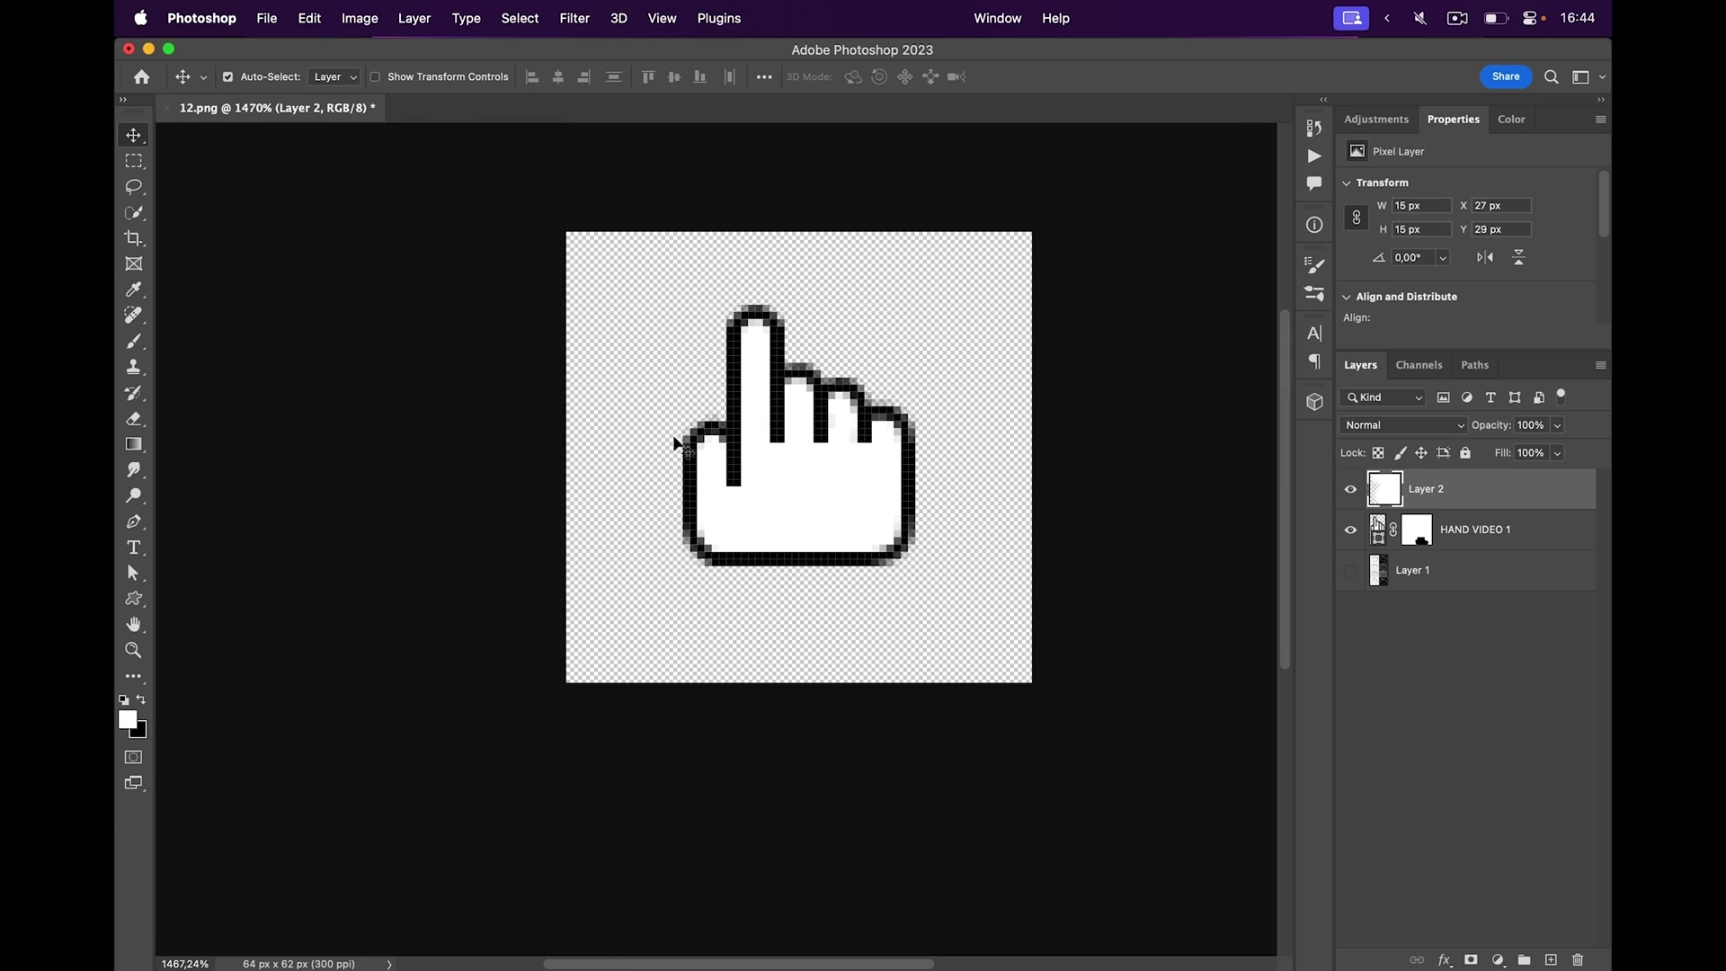
Step: Combine Layer 2 and HAND VIDEO 1 into a single smart object
left_click(1493, 530, "shift")
right_click(1514, 529)
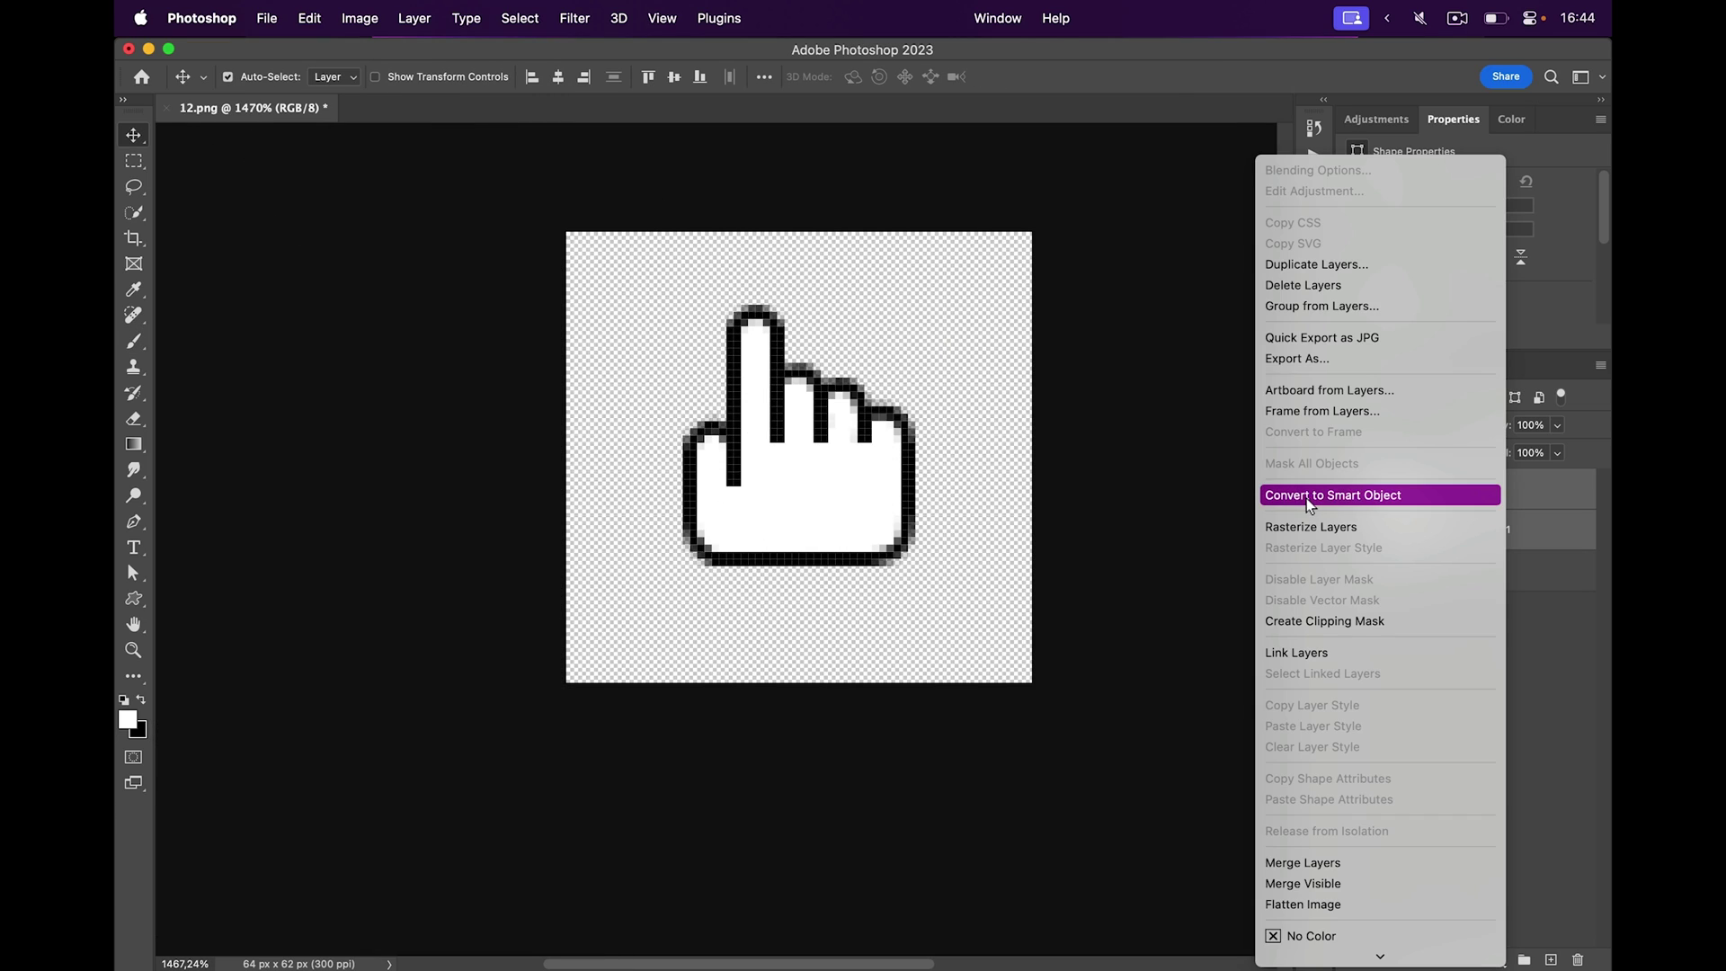
left_click(1309, 497)
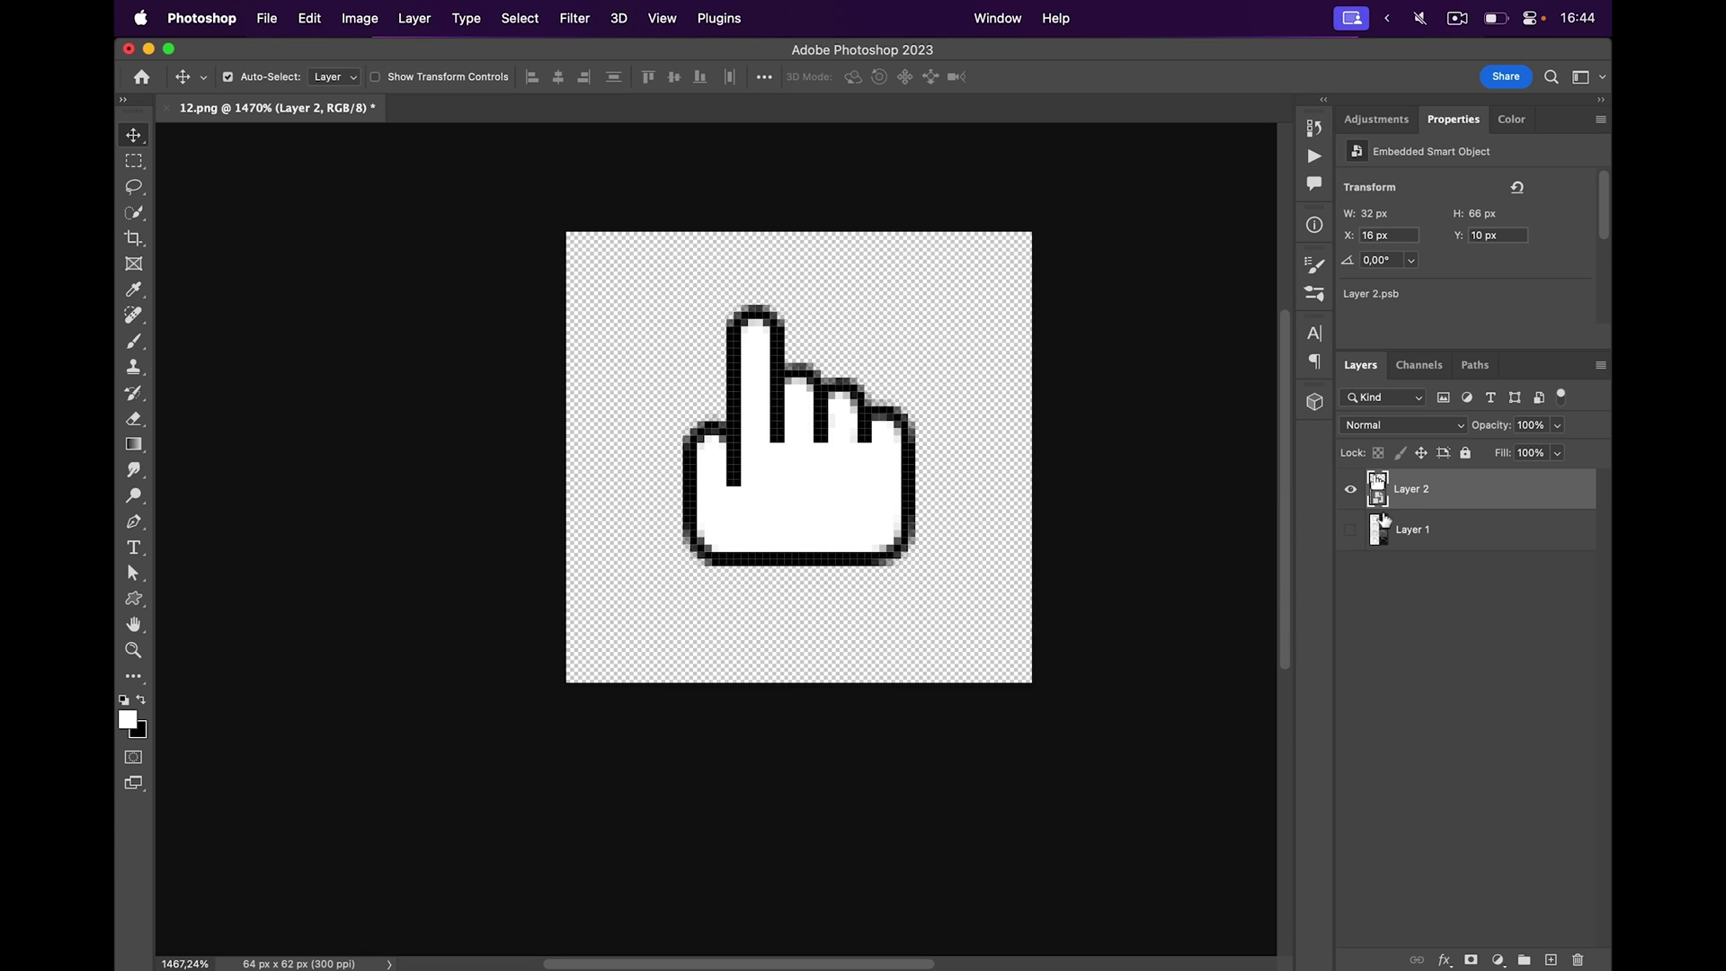
Step: Resize the image to 32 px wide with Nearest Neighbor resampling, and redraw the hand's outline in solid black pixels on a new layer
left_click(359, 18)
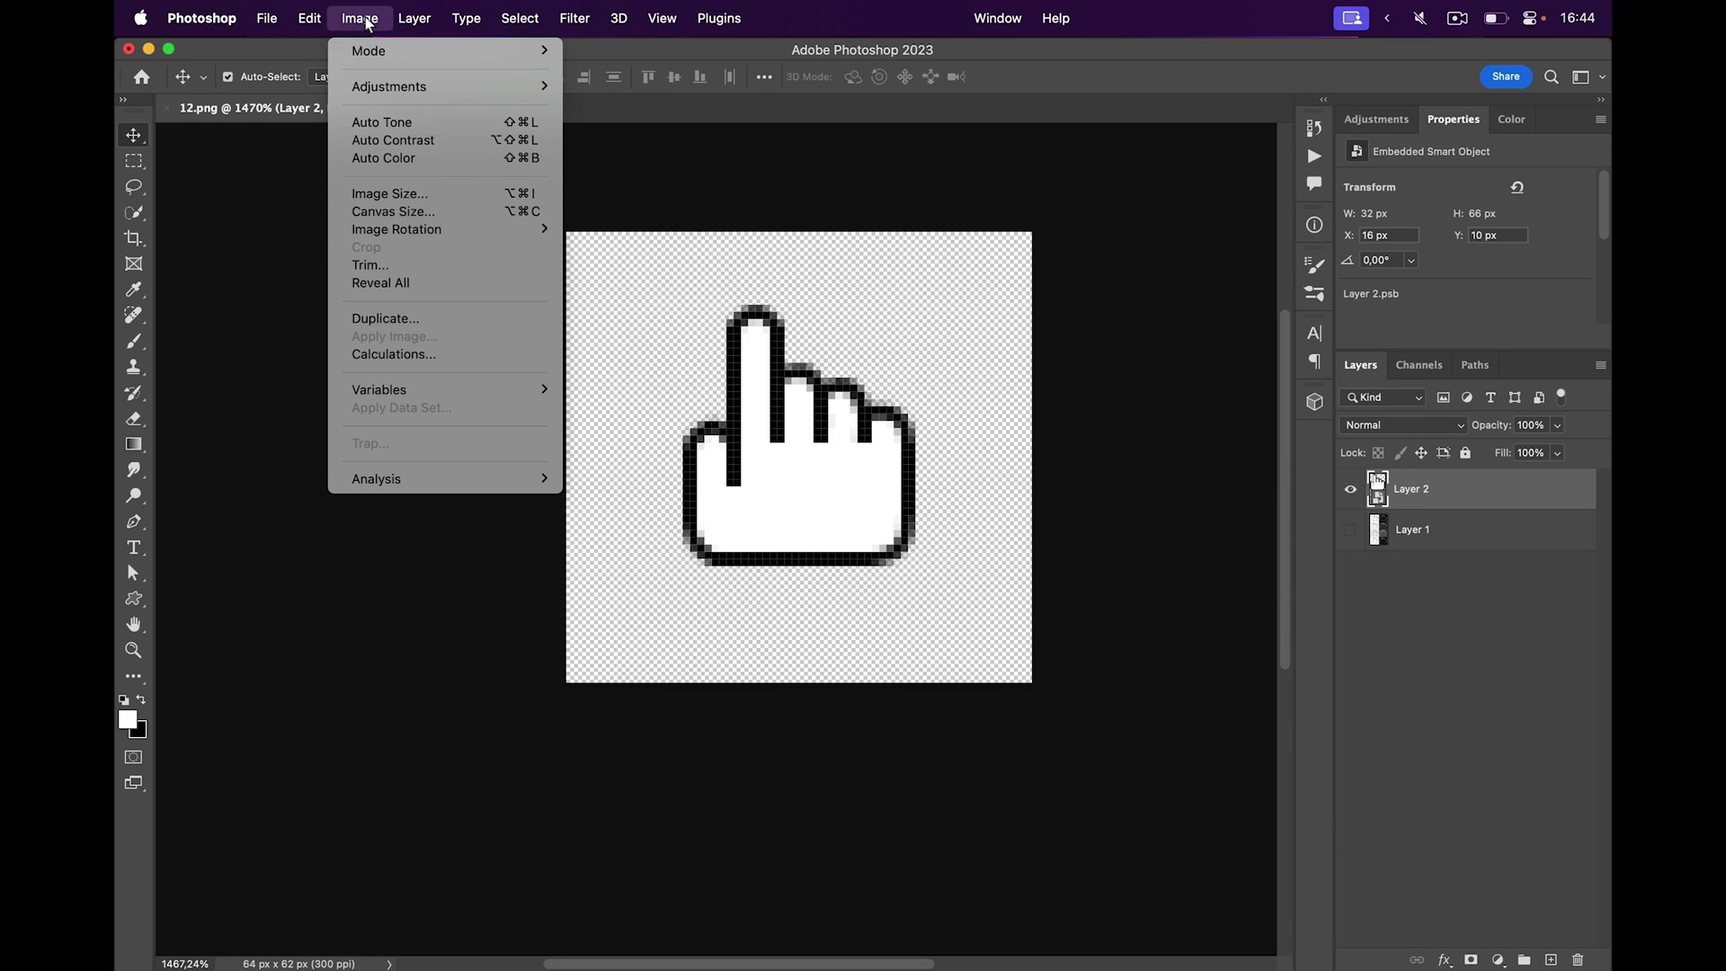
left_click(427, 204)
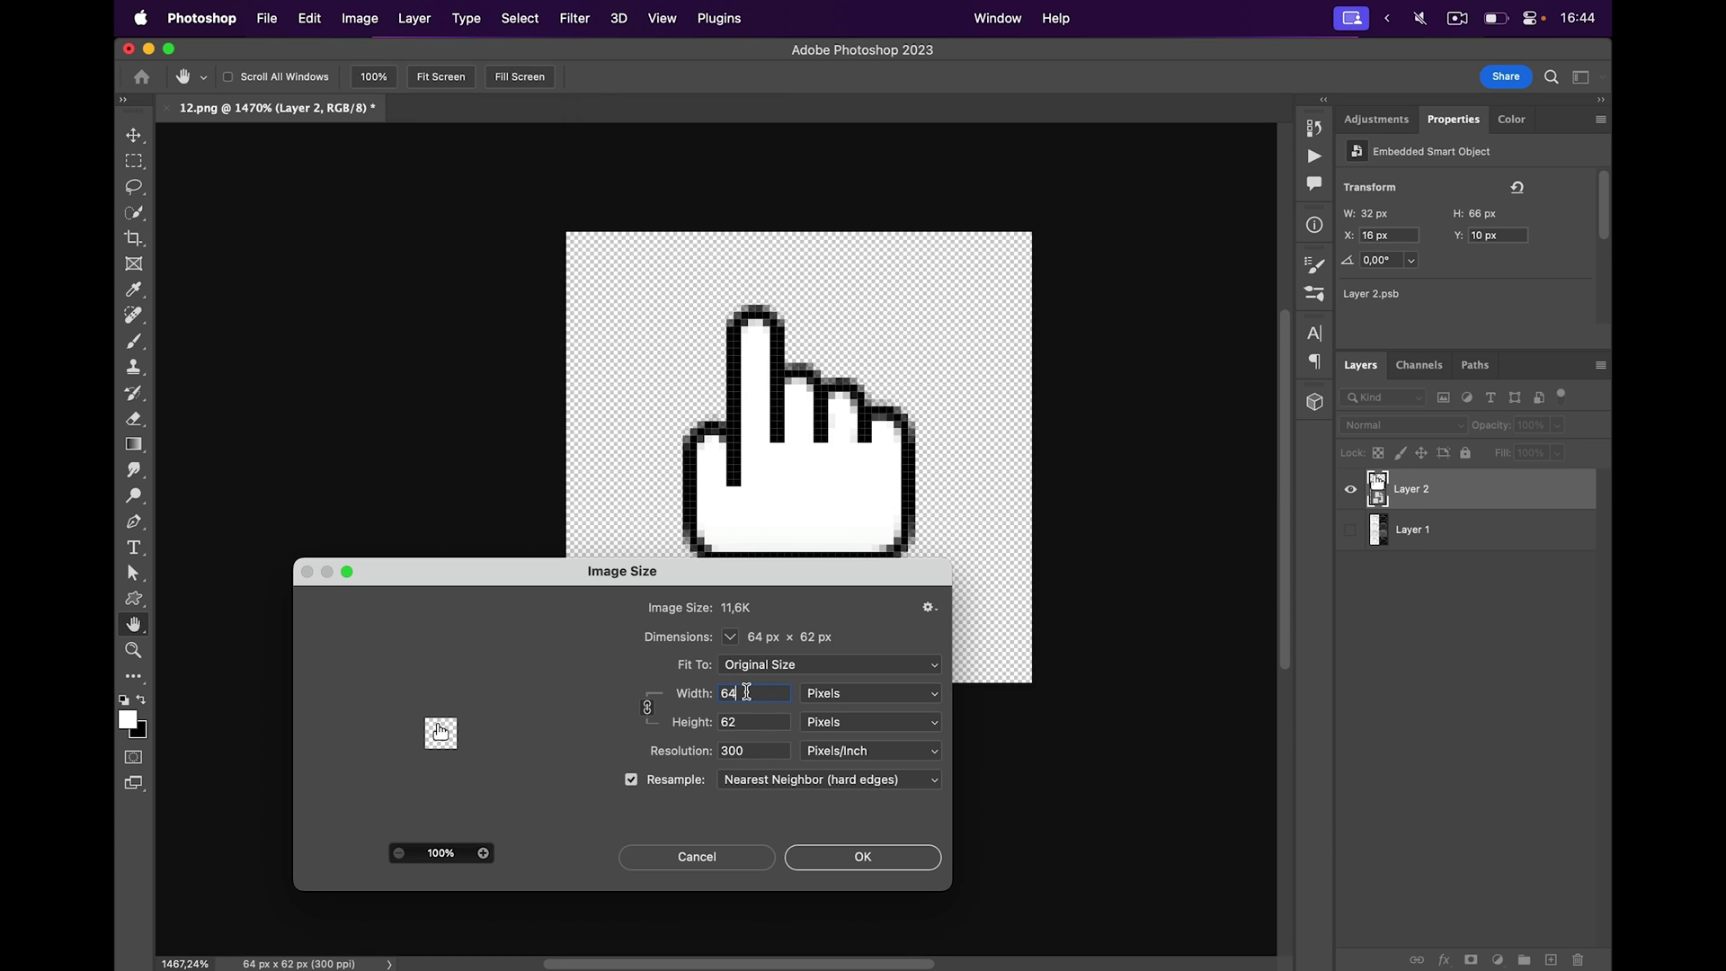
type("32")
key("Return")
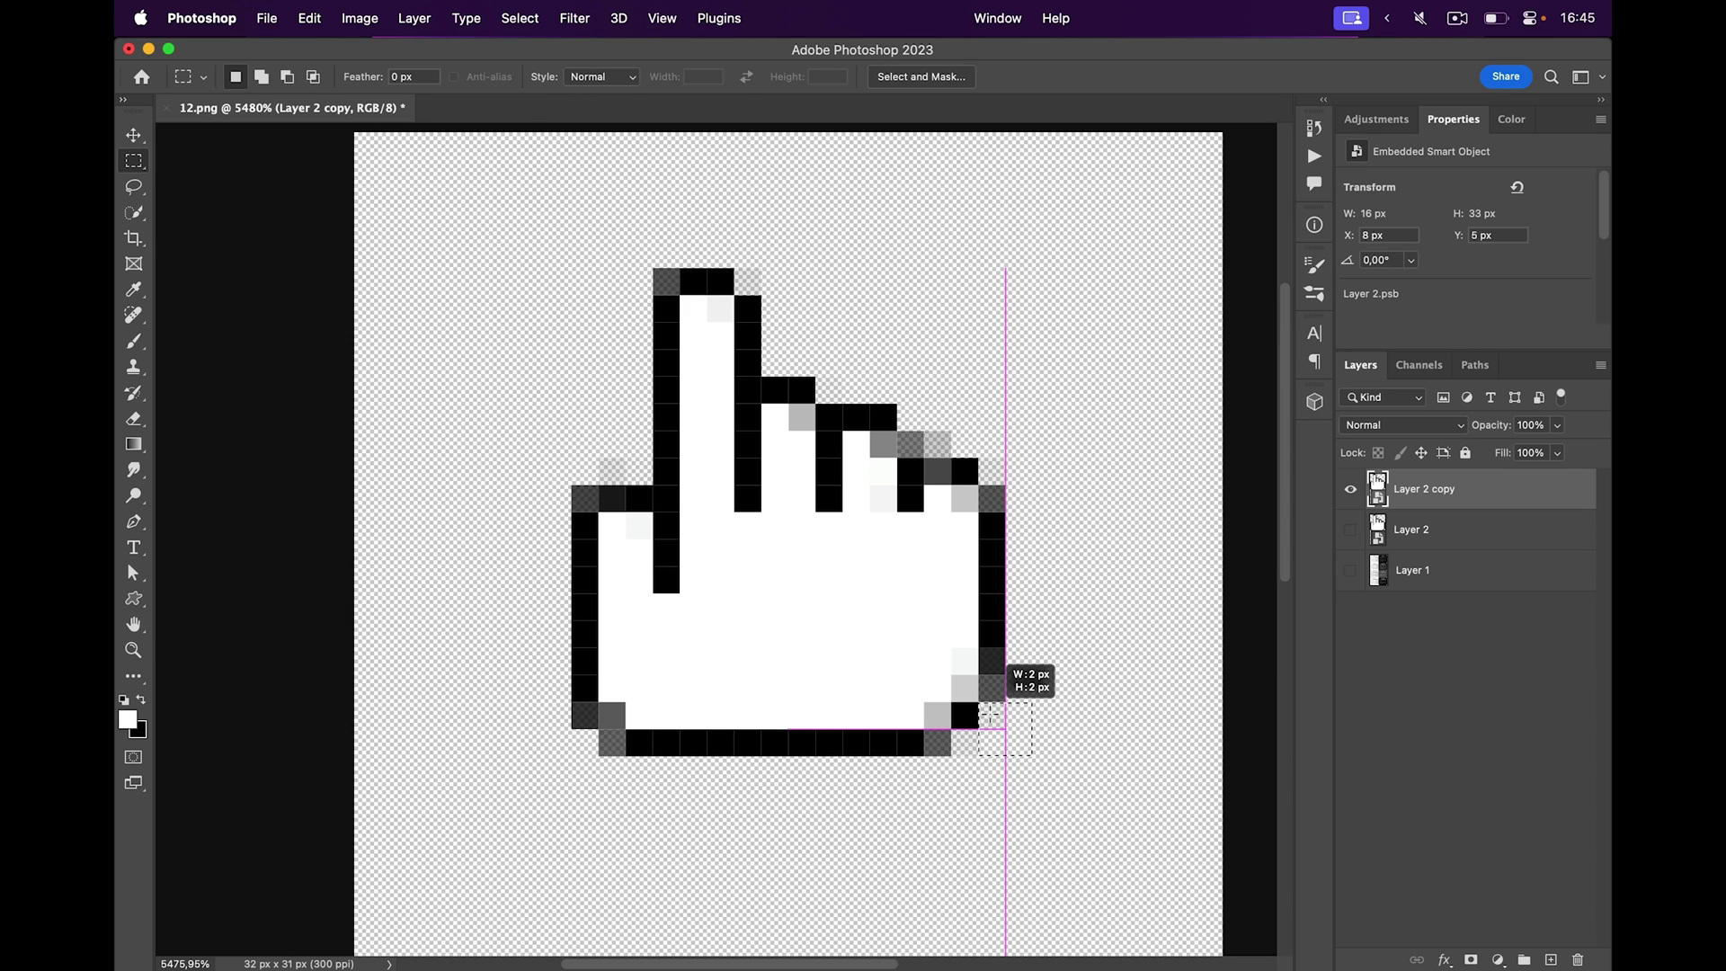
left_click_drag(998, 710, 595, 516)
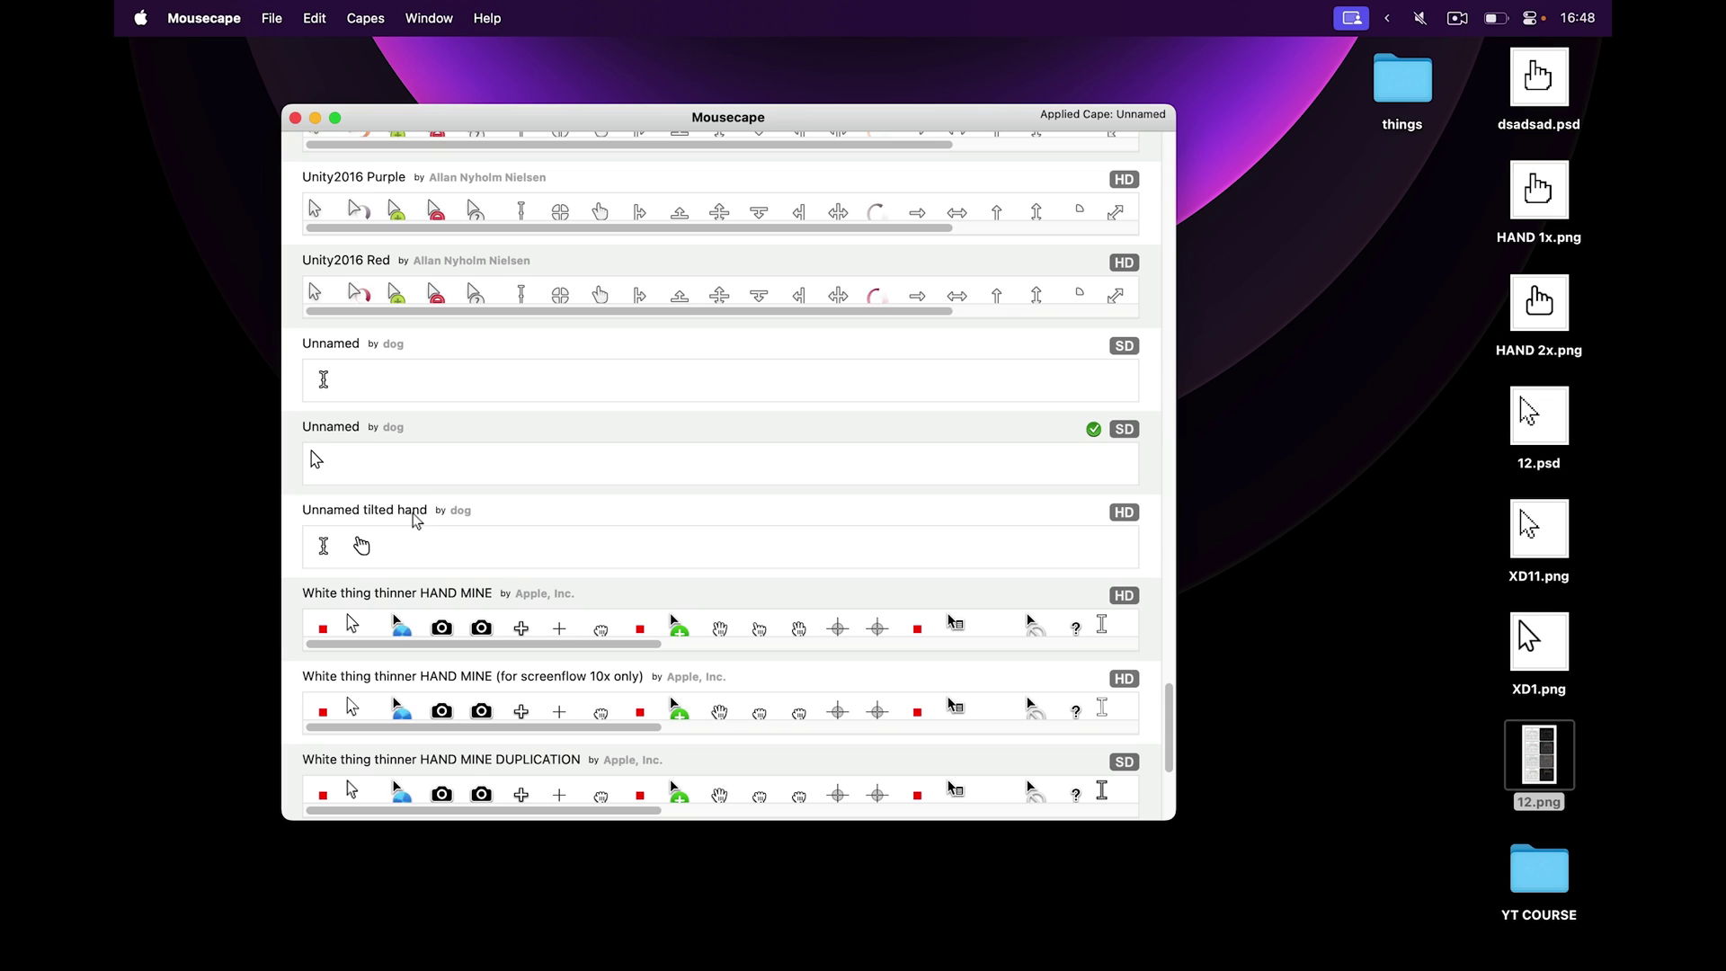
Step: In Mousecape, add a Pointing cursor to the Unnamed arrow cape, loading HAND 2x.png as its 2x image and HAND 1x.png as its 1x image
left_click(449, 447)
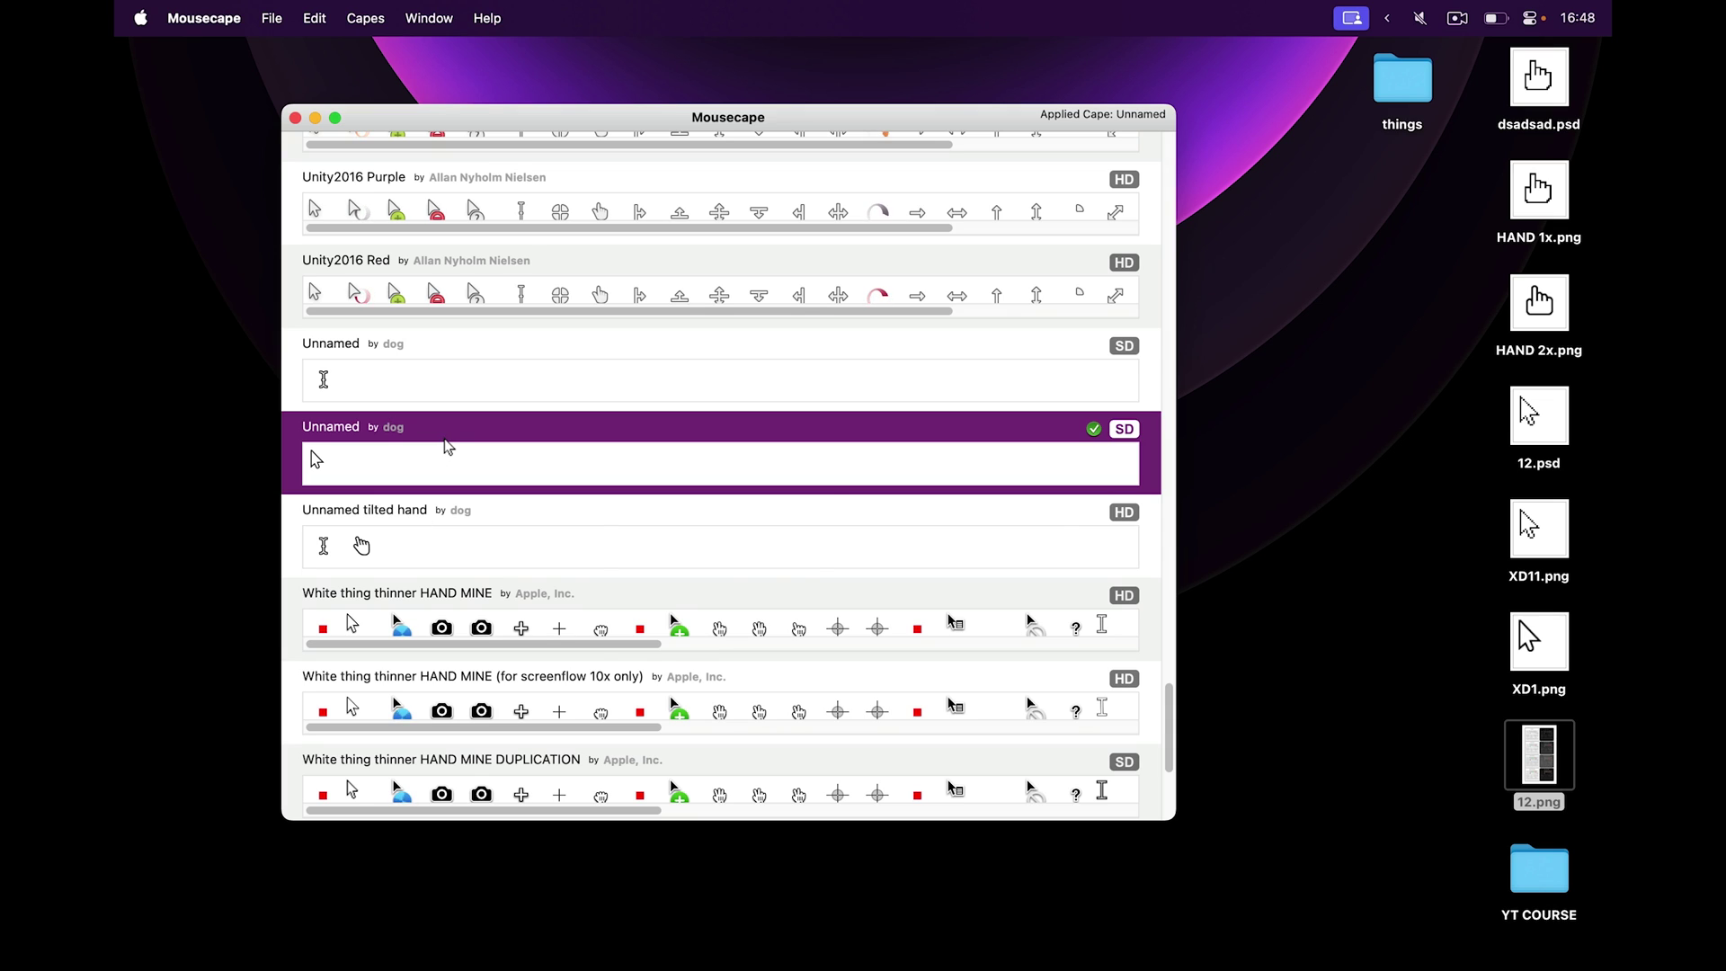
double_click(449, 447)
left_click(614, 647)
left_click(971, 394)
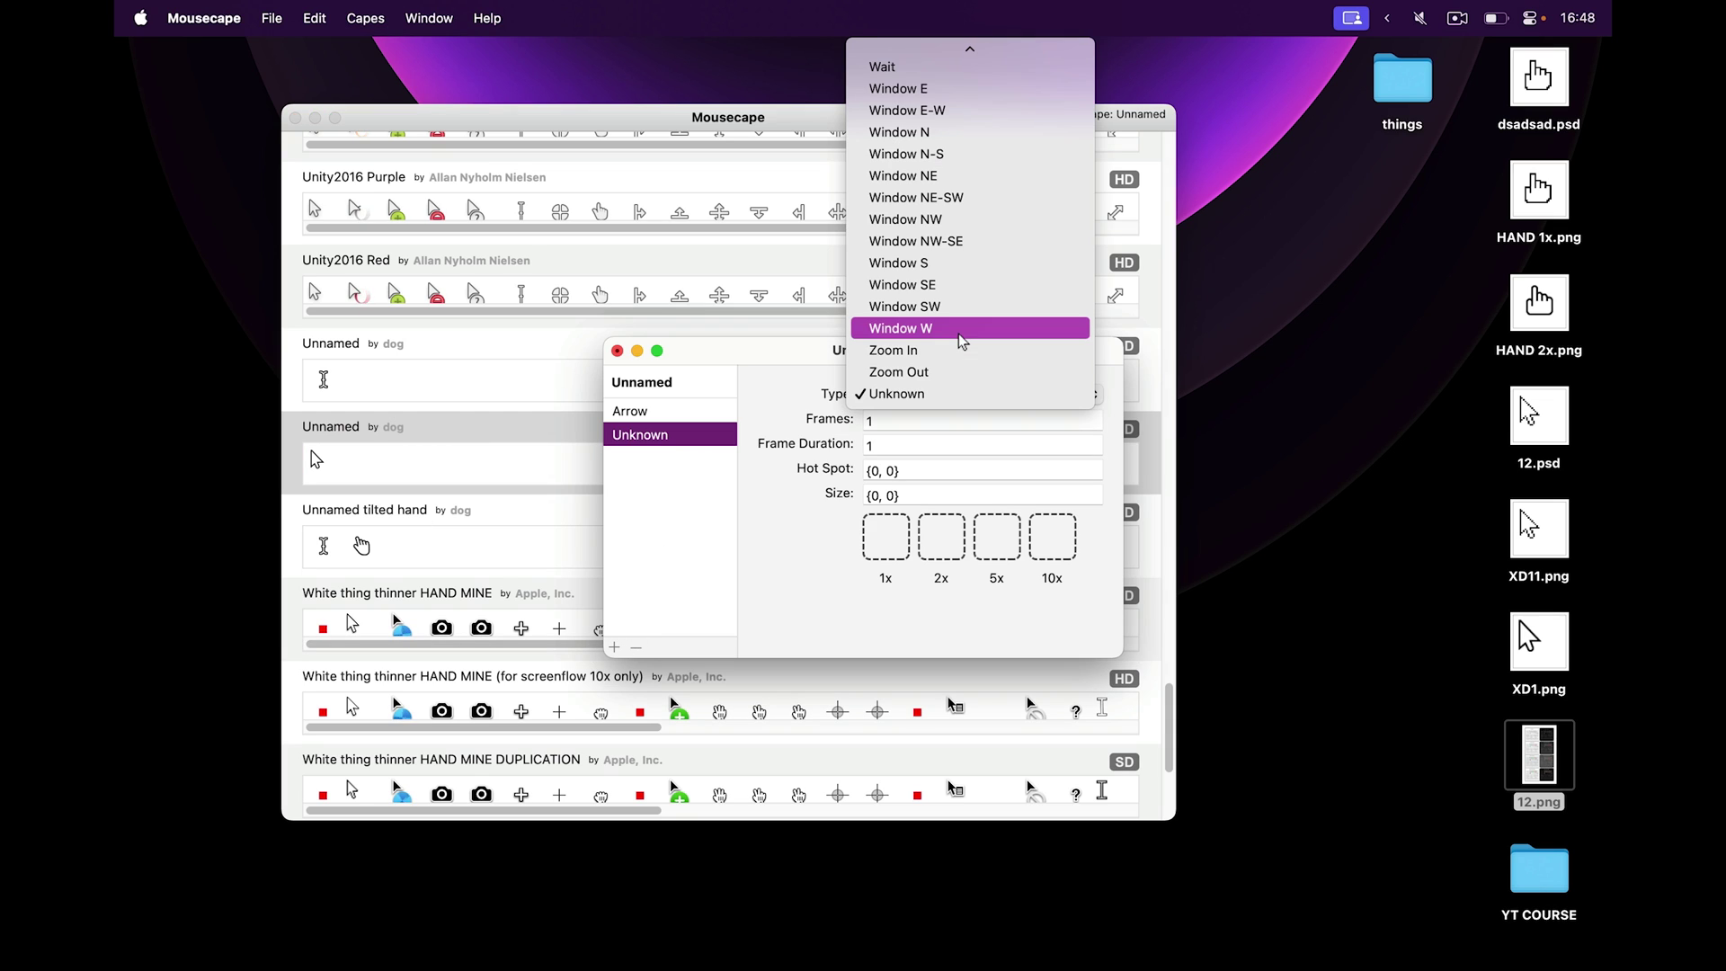
key("p")
key("Return")
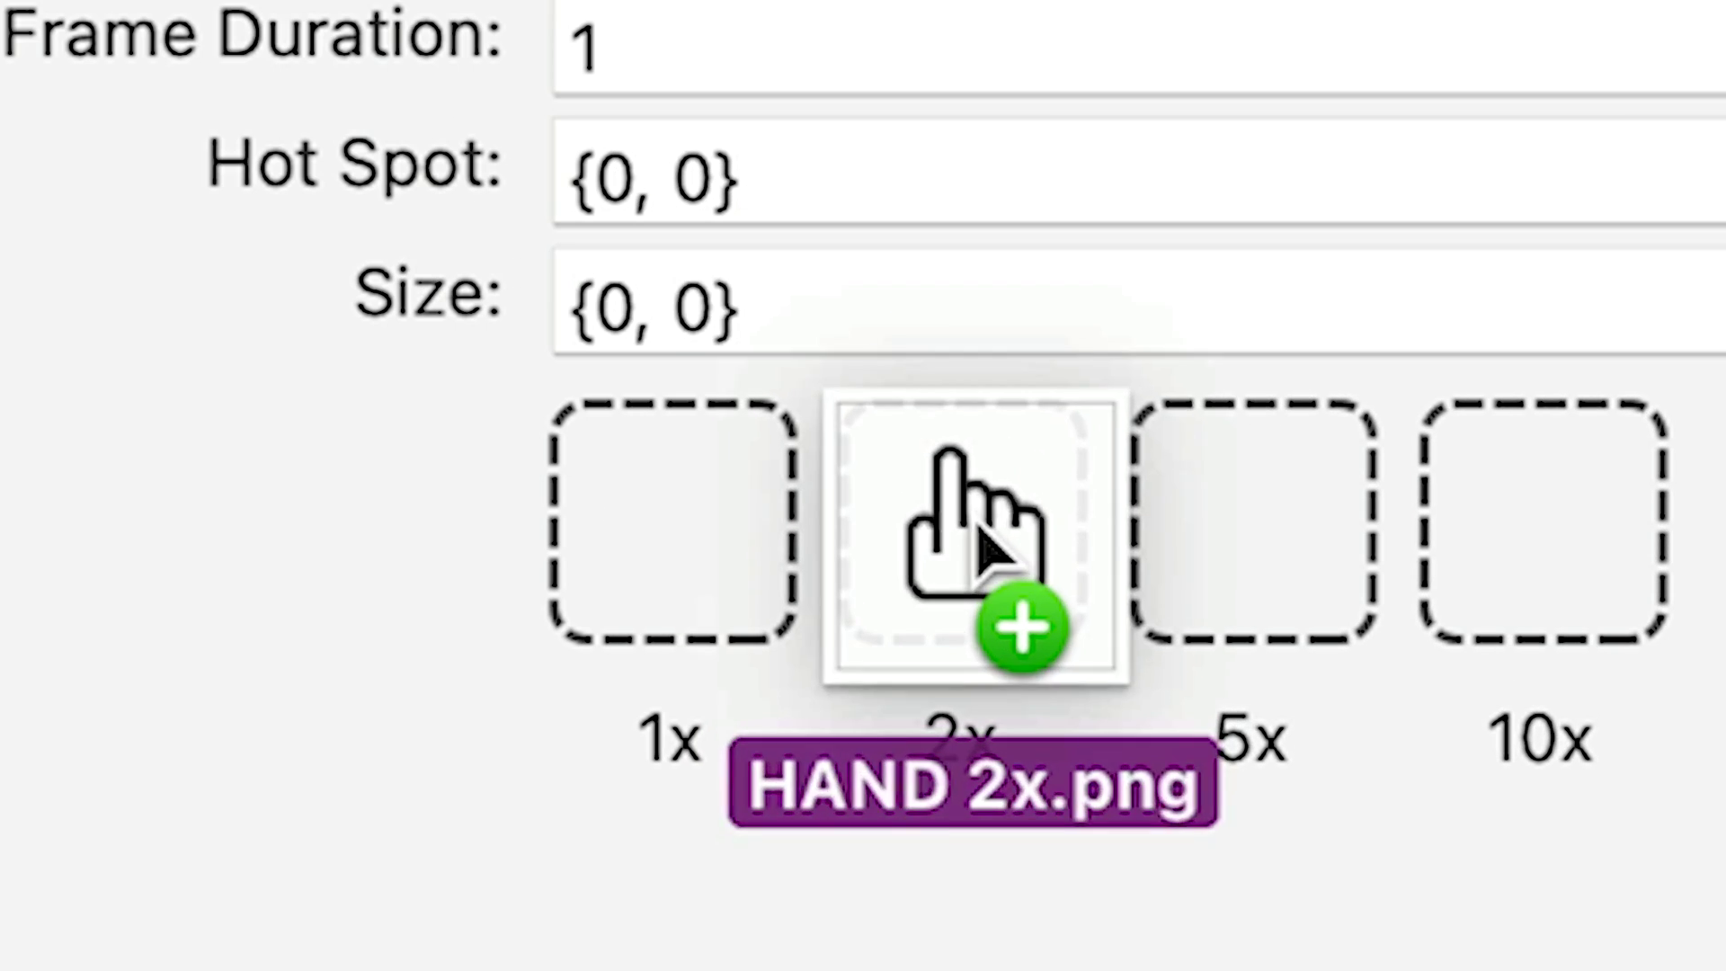
left_click_drag(944, 537, 946, 540)
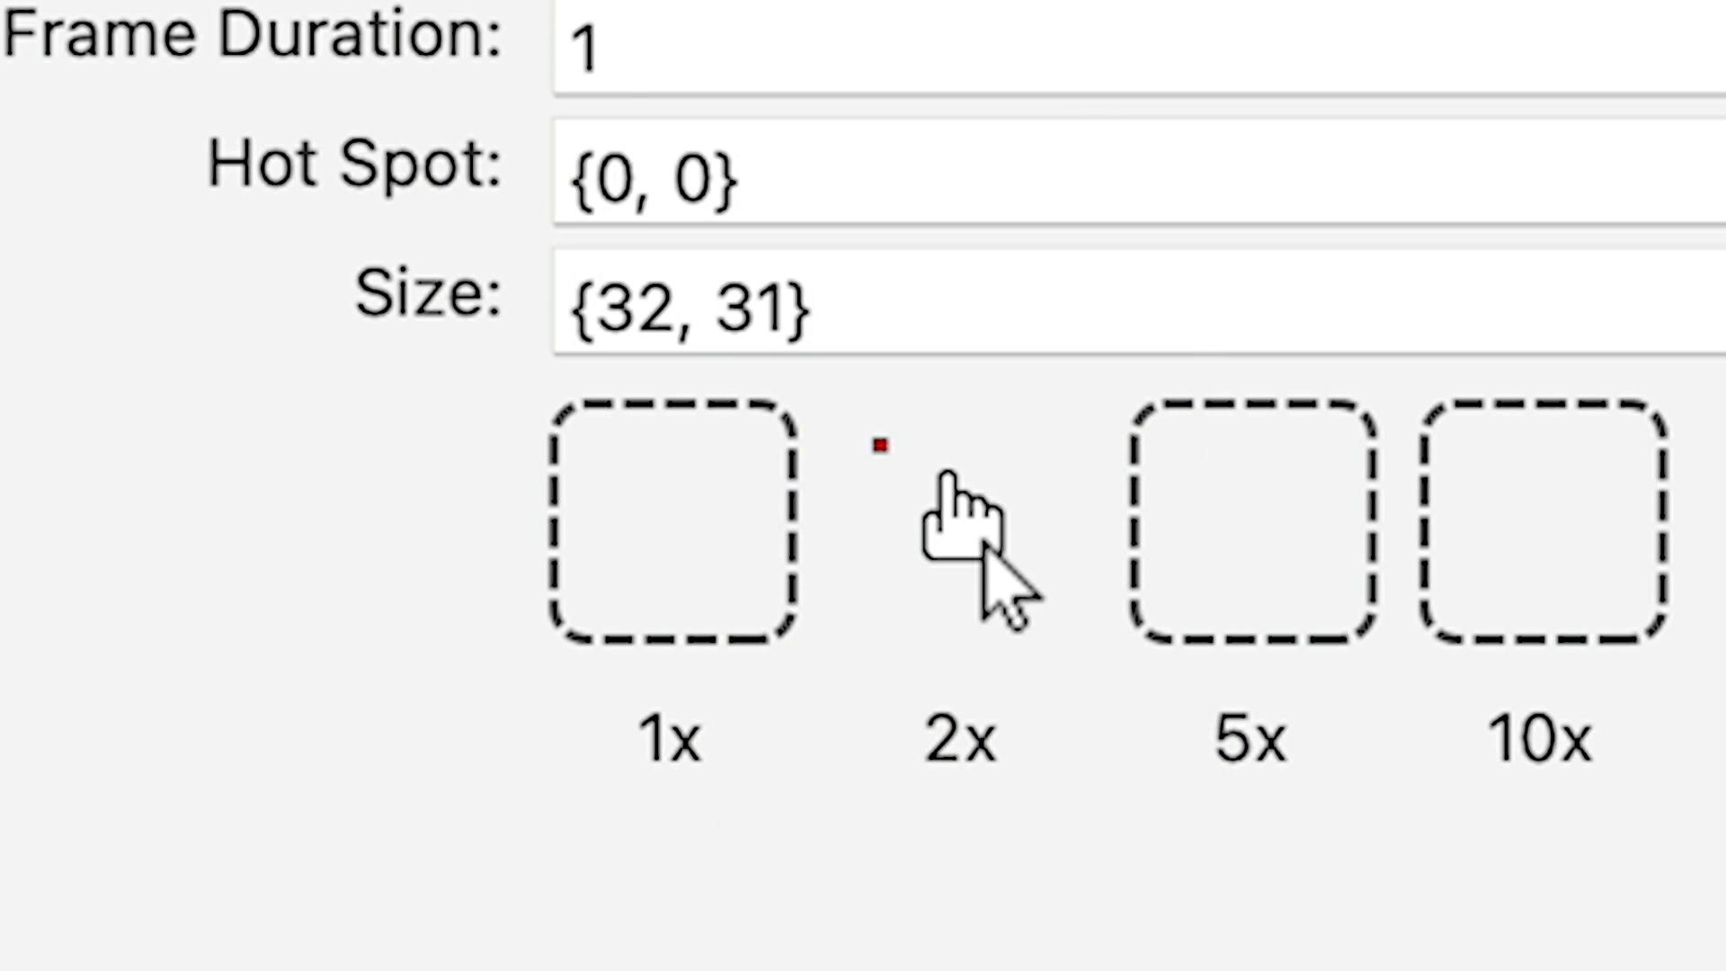
left_click_drag(1208, 212, 710, 612)
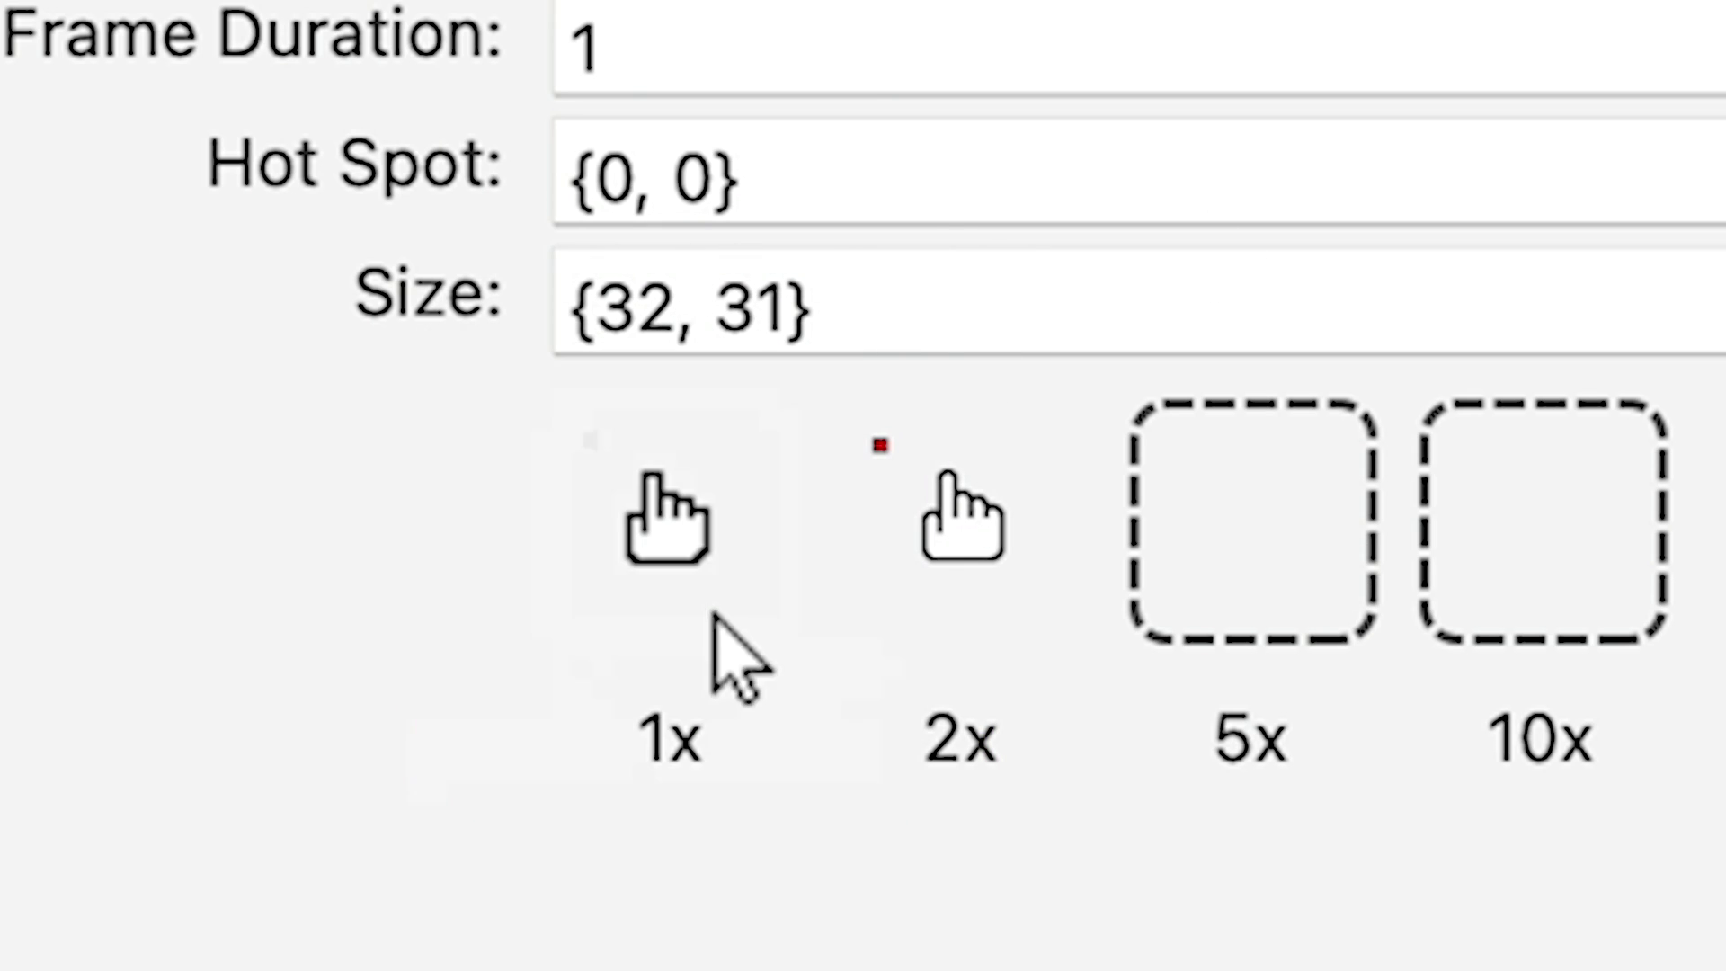
Step: Set the hand cursor's hot spot to {13, 5}, at the index finger's tip
double_click(616, 180)
type("15")
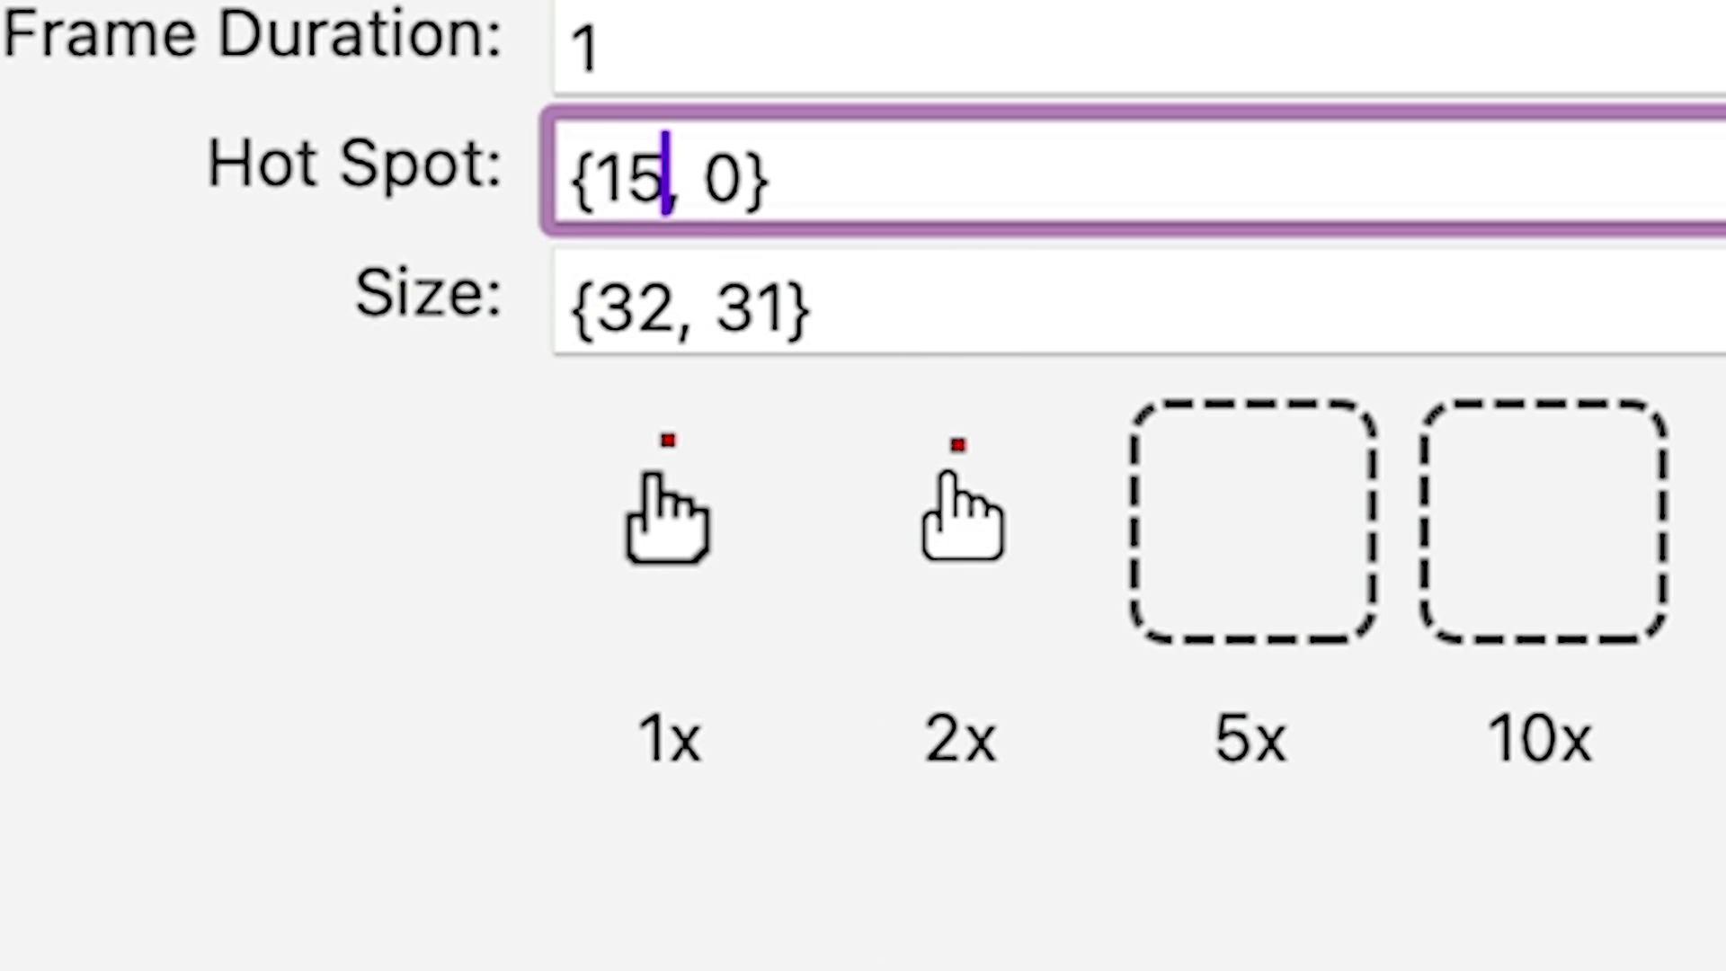
key("BackSpace")
type("3")
left_click(749, 176)
key("BackSpace")
type("4")
key("BackSpace")
type("5")
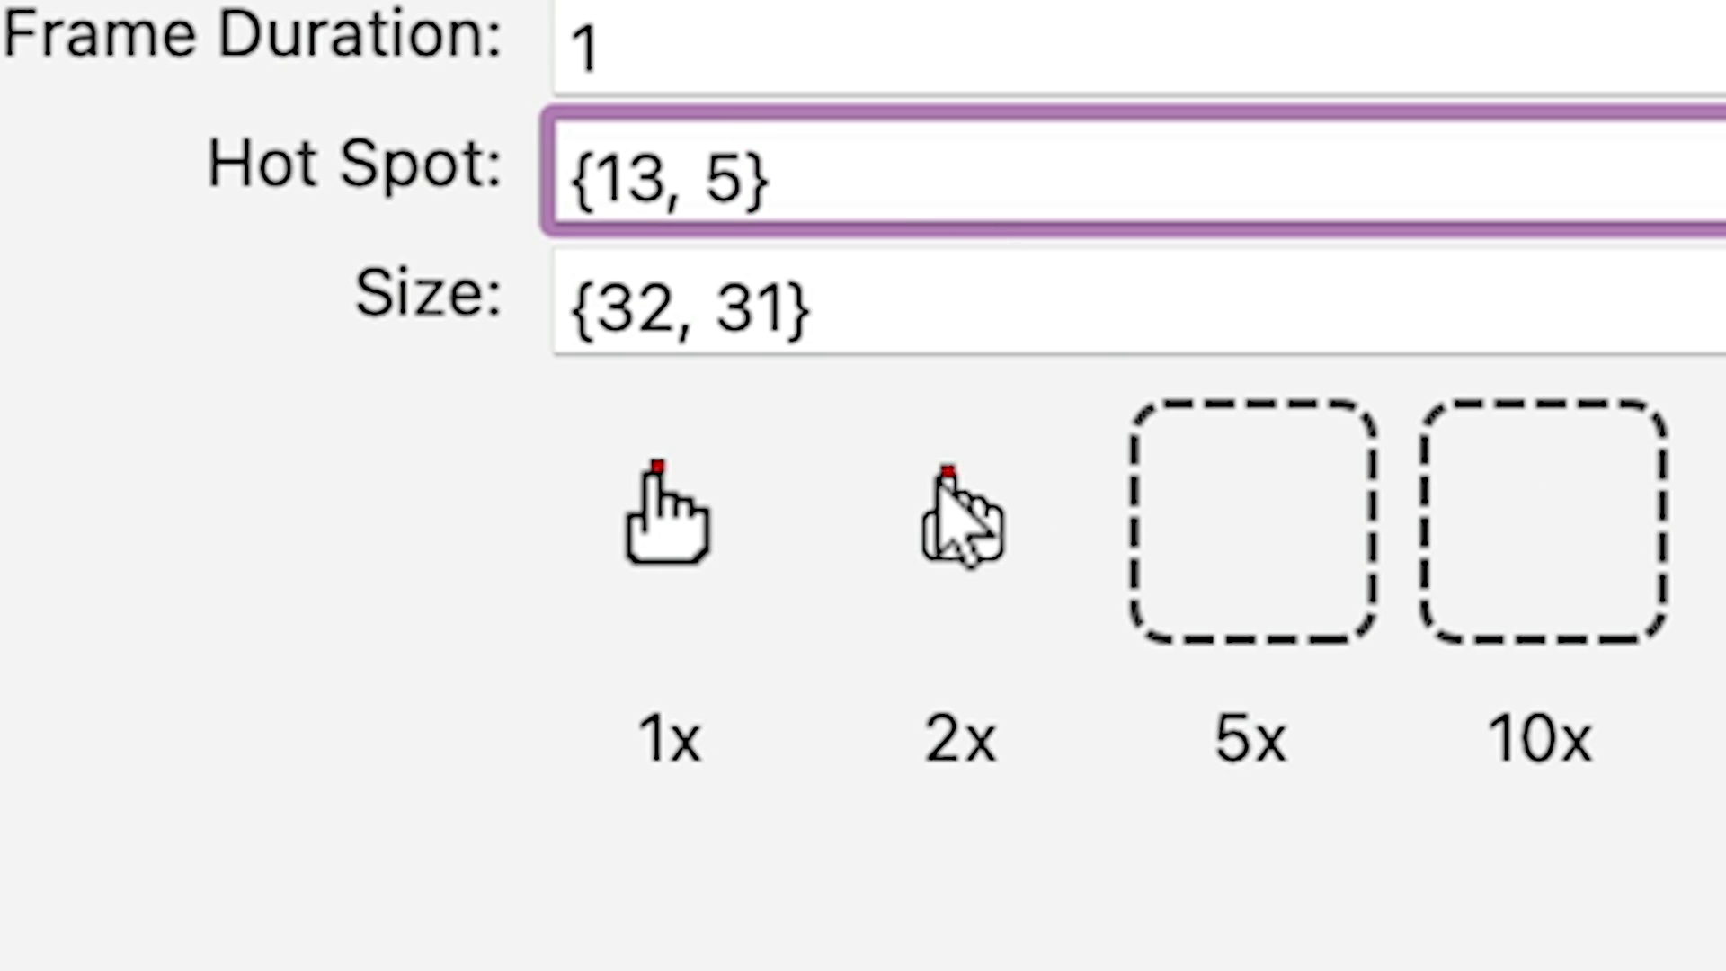
left_click(995, 288)
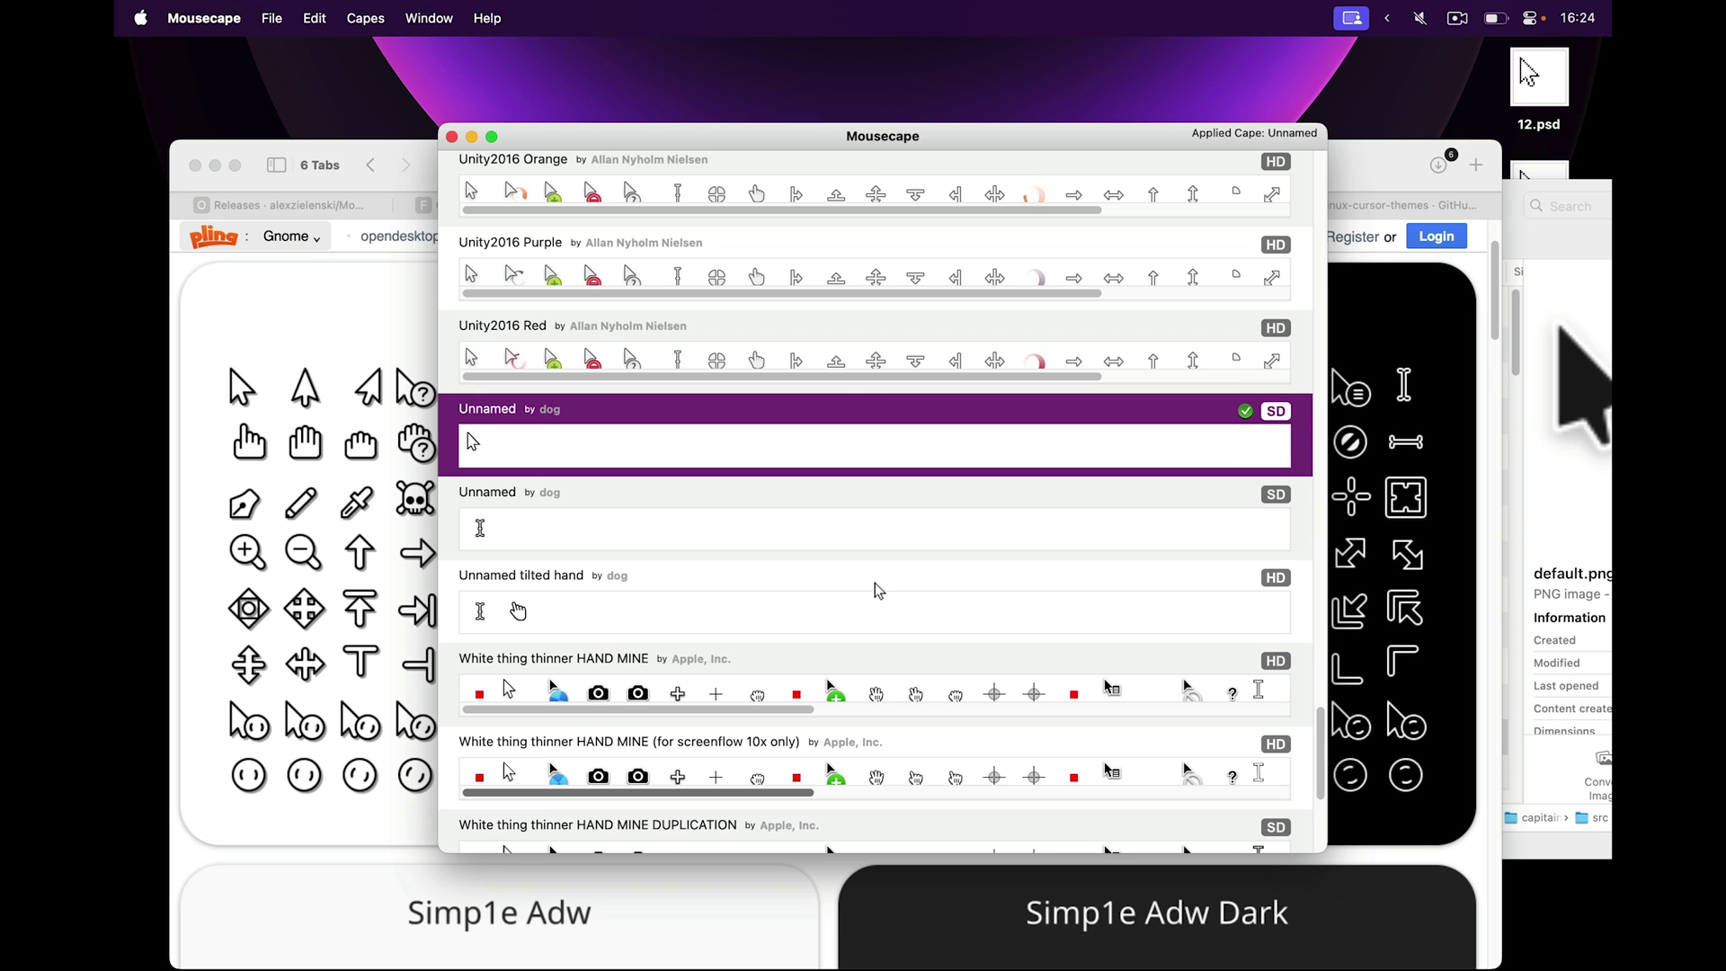
Step: In Orion, search the web for "linux cursors github" and open GitHub's linux-cursor-themes topic
scroll(871, 575, "up", 5)
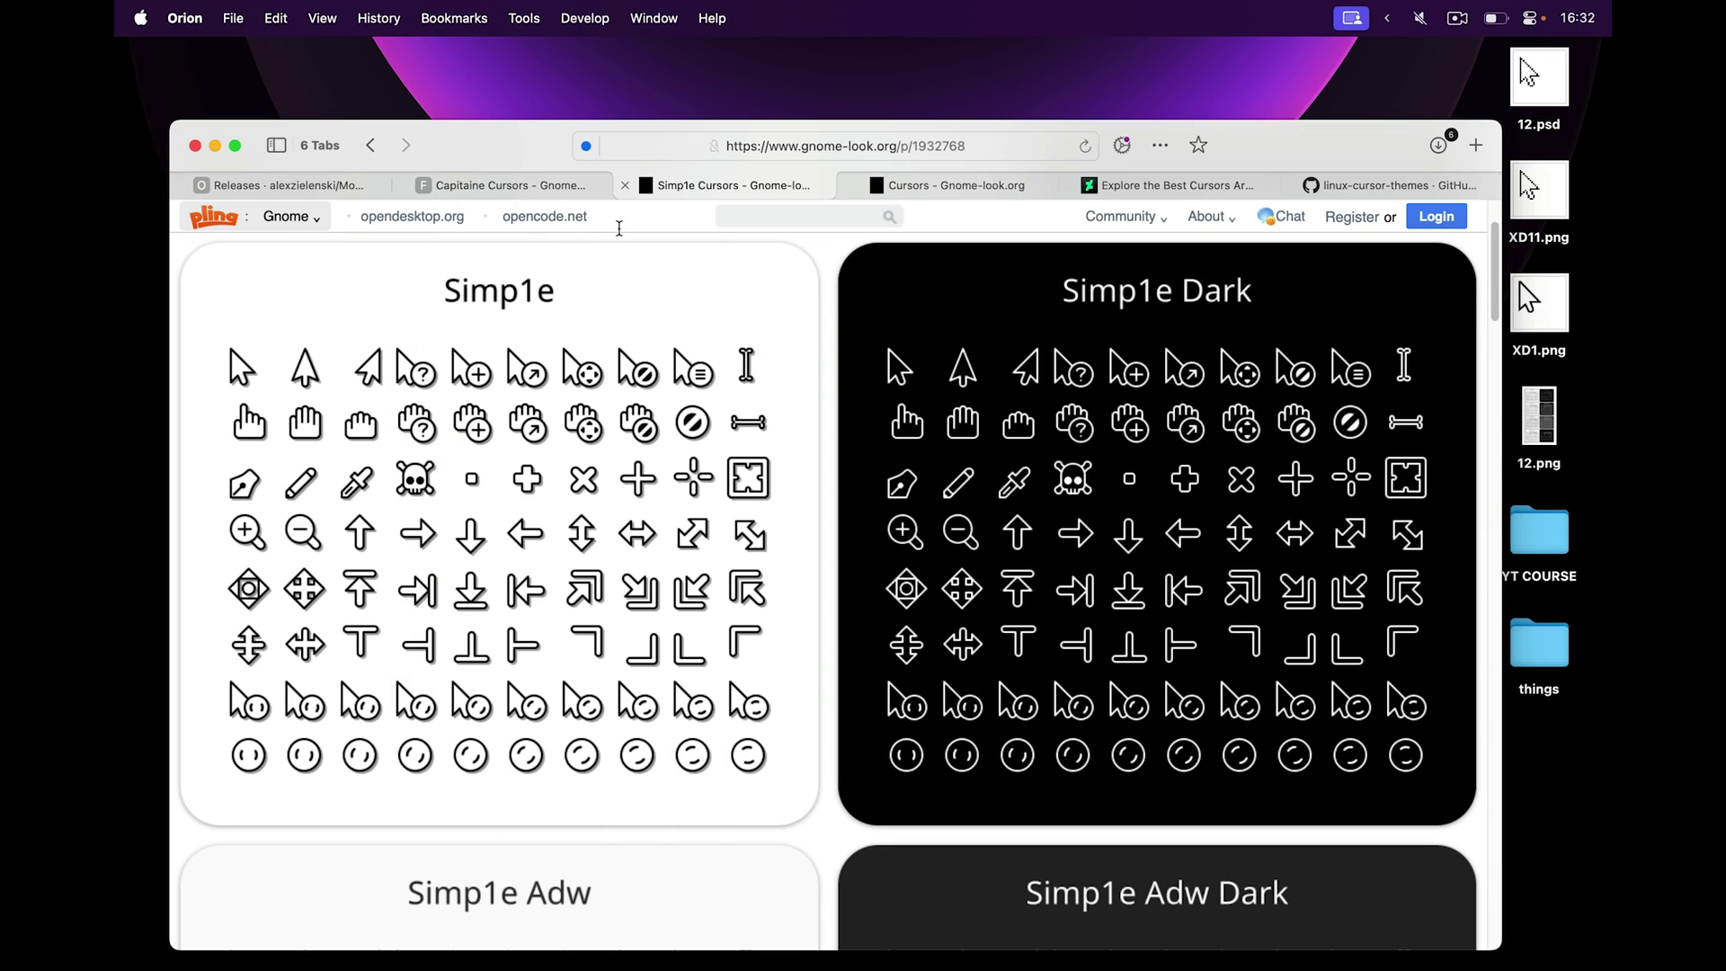
left_click(508, 186)
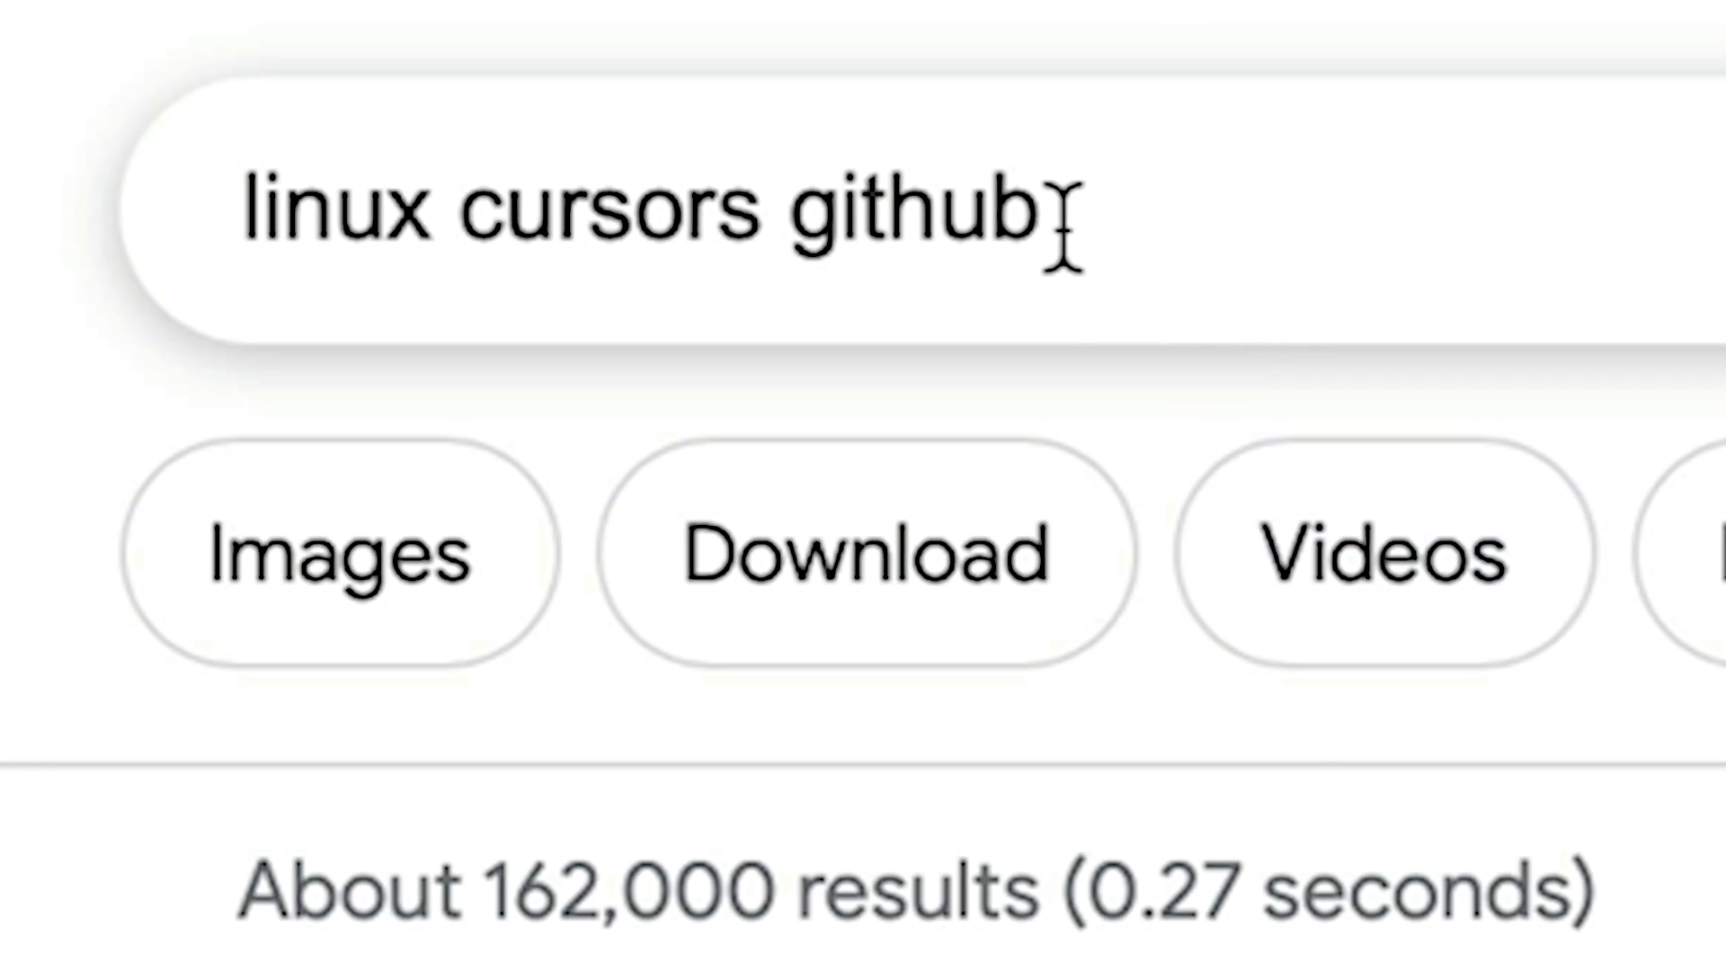
left_click_drag(1060, 214, 345, 227)
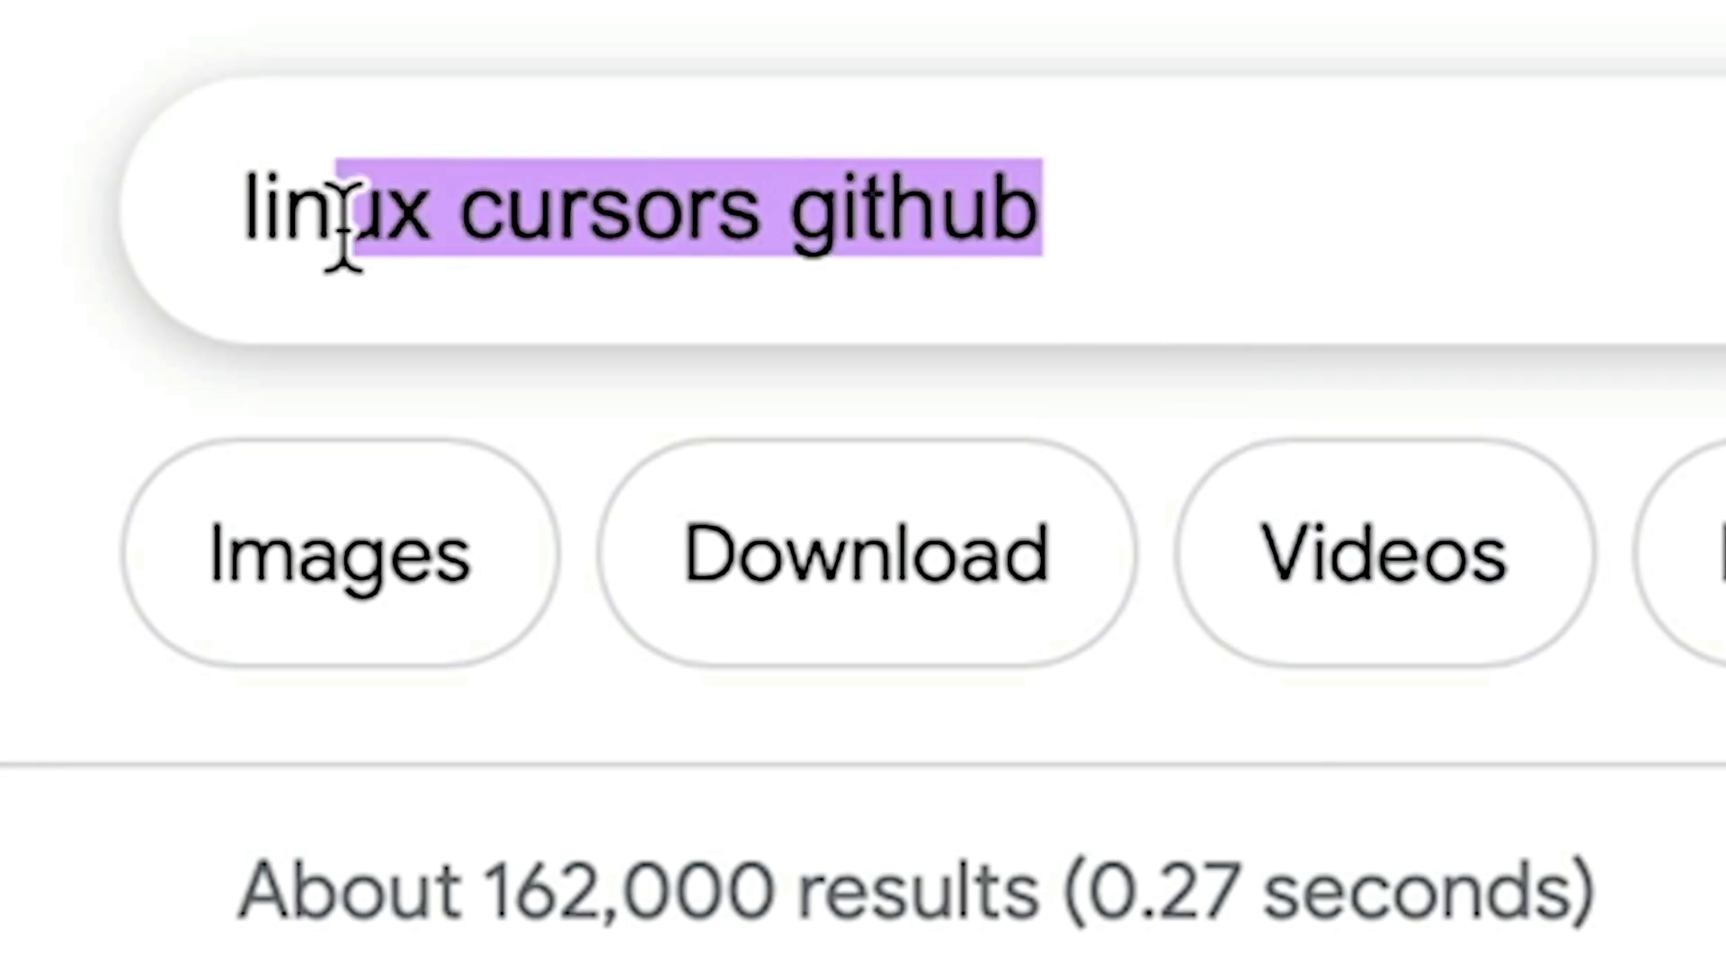
left_click(1076, 189)
left_click(270, 521)
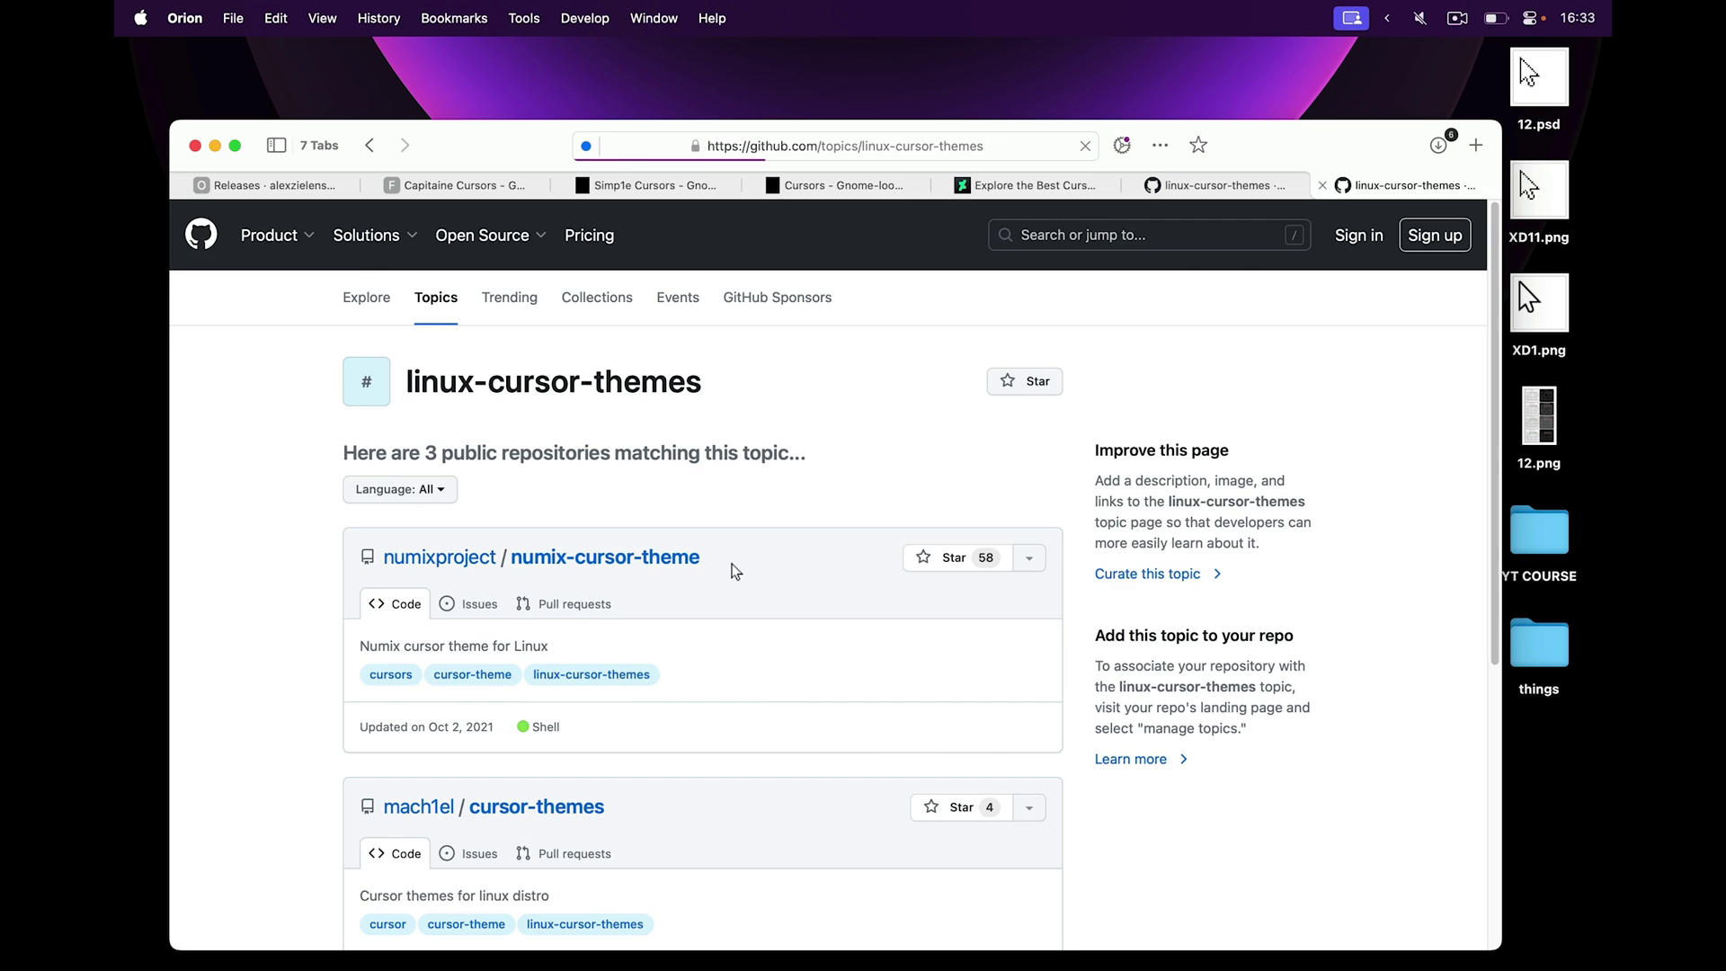
Step: Look through the linux-cursor-themes repositories and open the src/dark/svgs folder of numix-cursor-theme
scroll(737, 566, "down", 5)
scroll(754, 566, "up", 5)
scroll(748, 579, "down", 5)
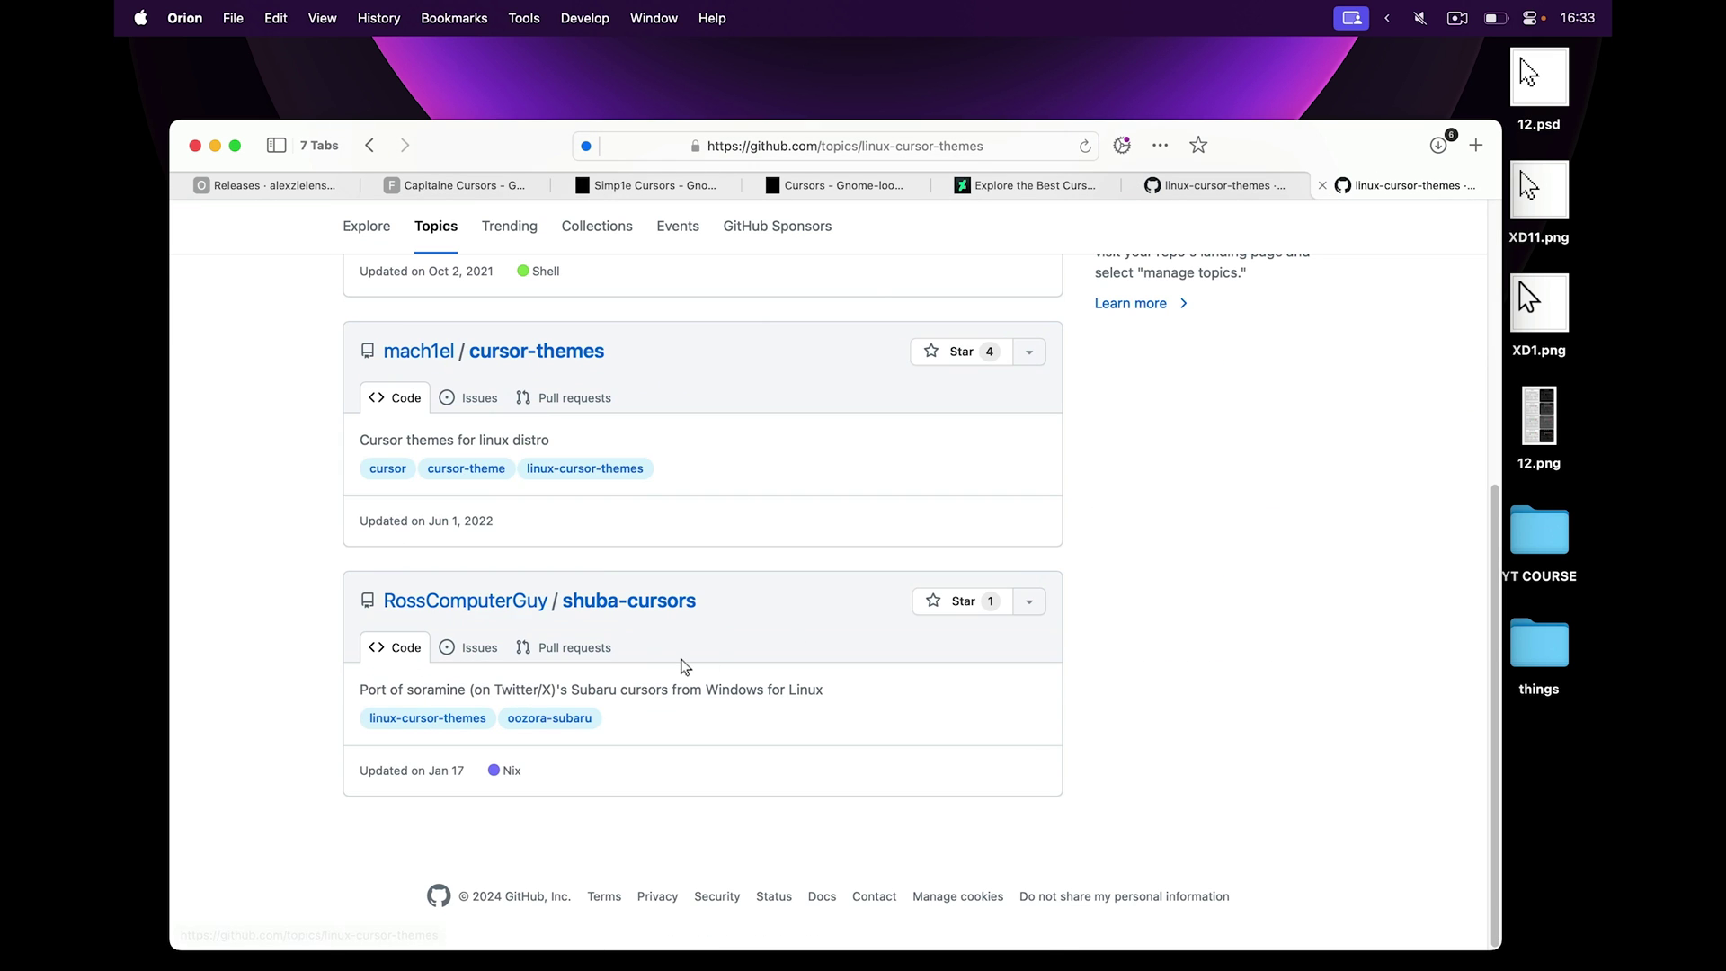
scroll(716, 635, "up", 5)
left_click(633, 559)
scroll(732, 617, "down", 5)
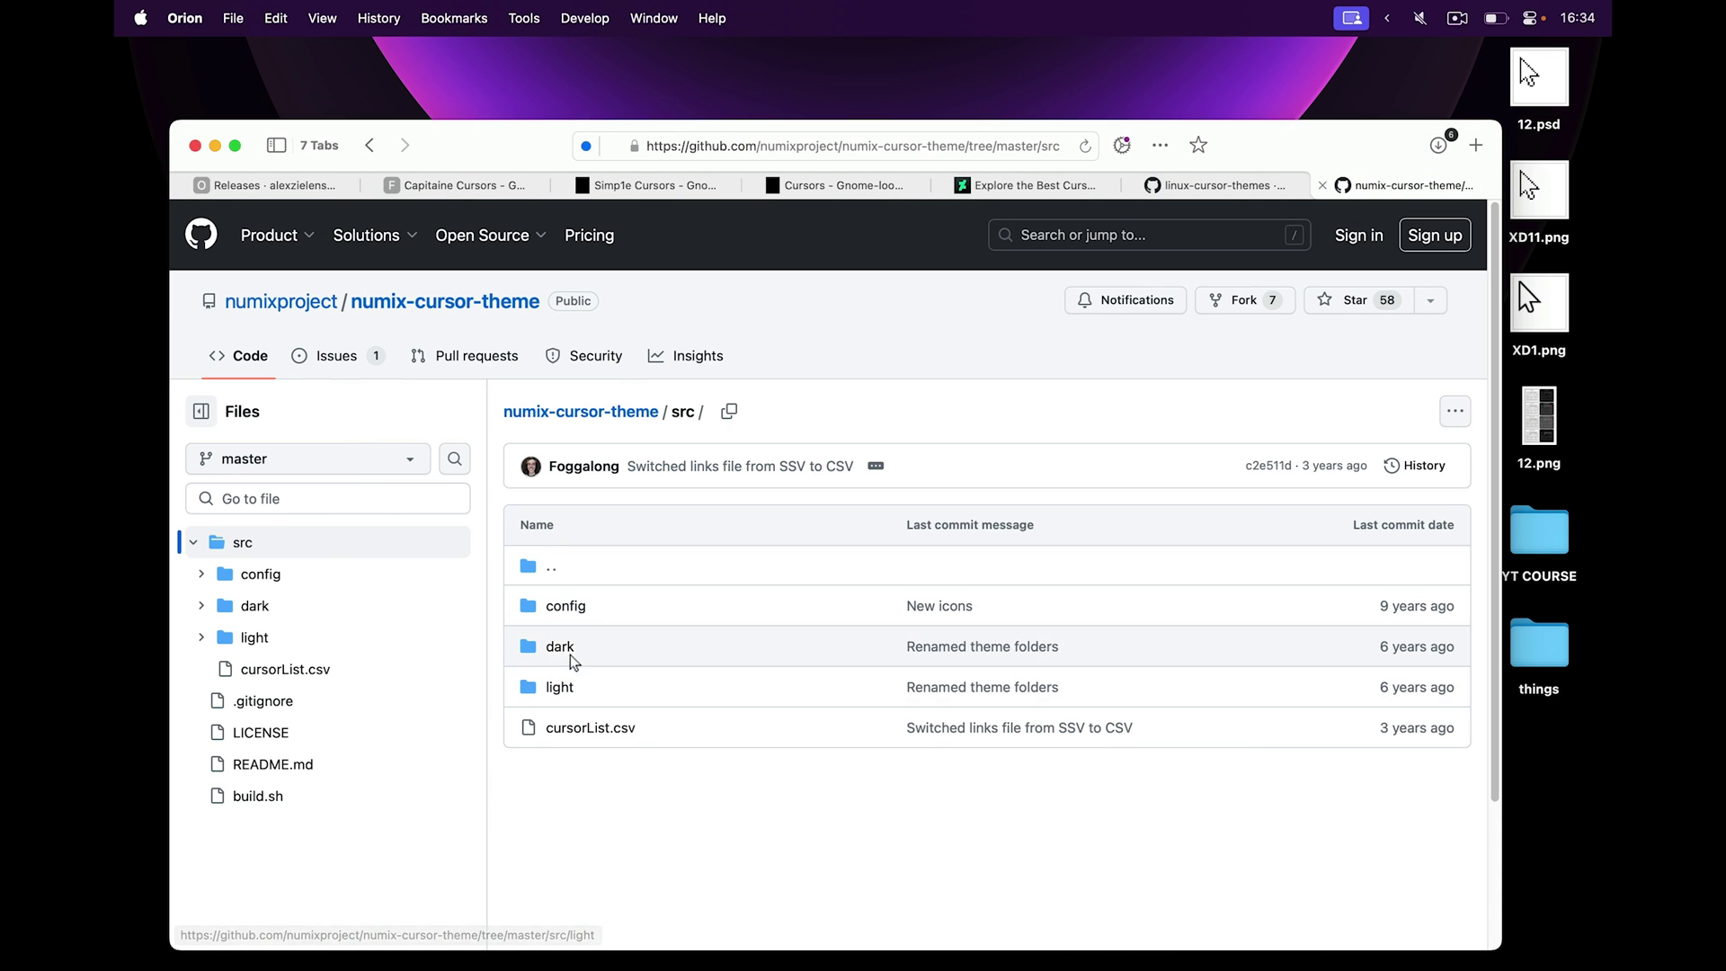
left_click(571, 655)
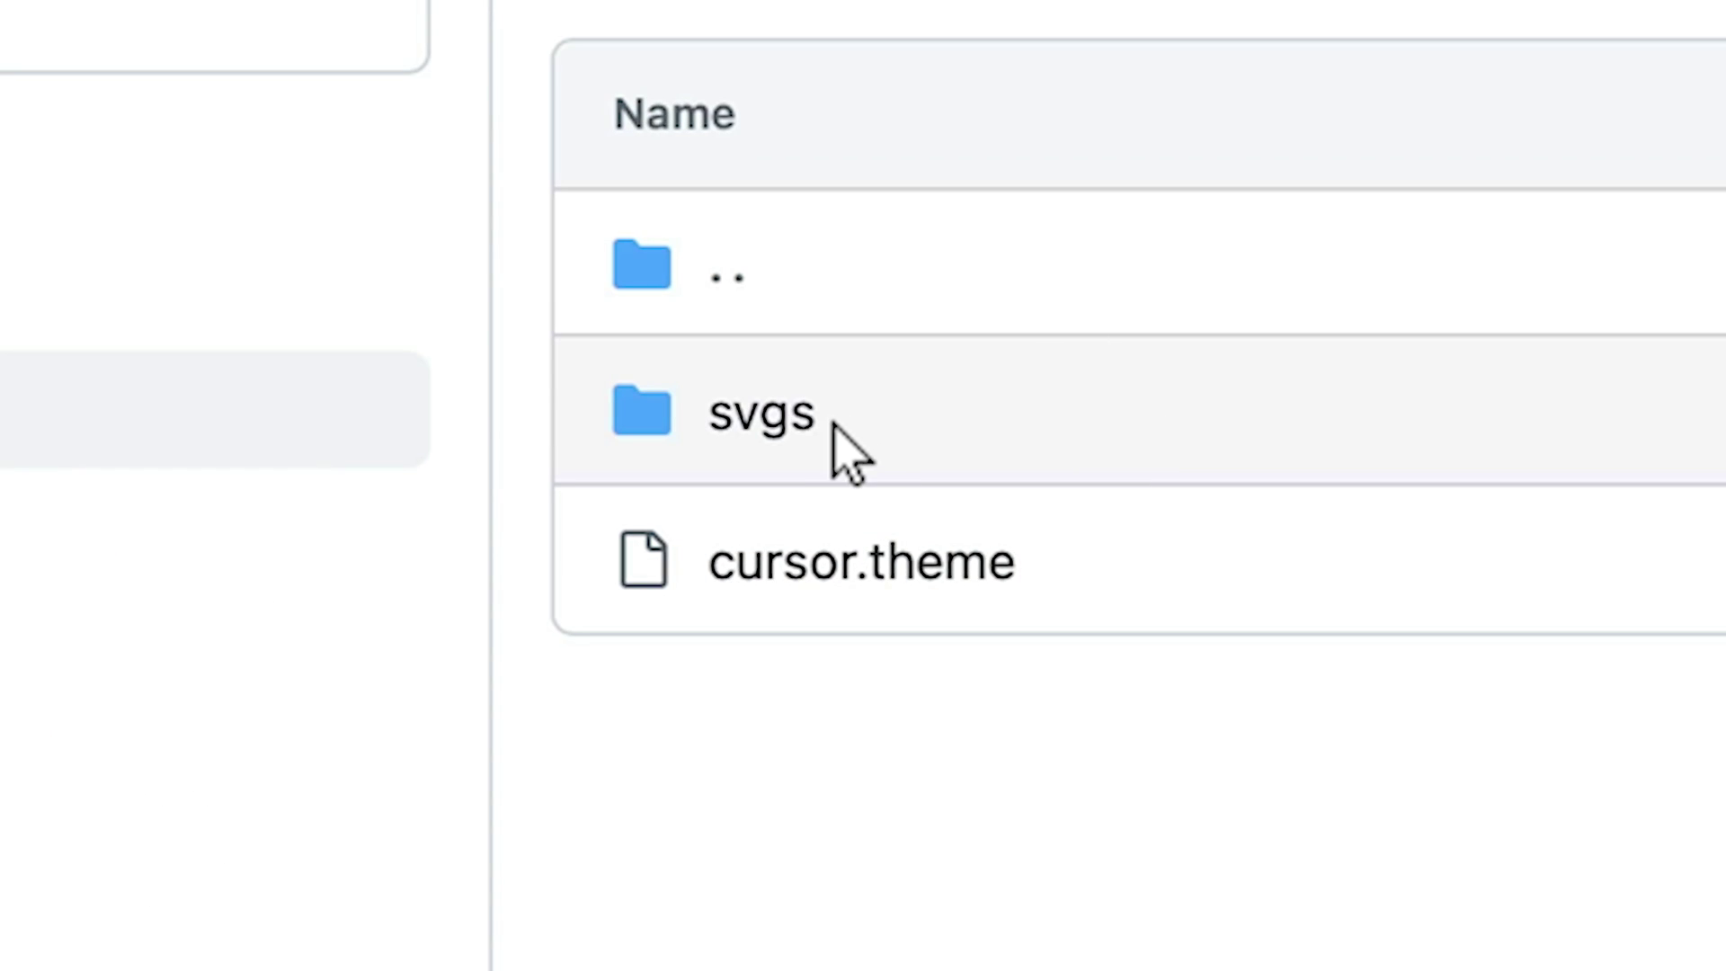
left_click(749, 429)
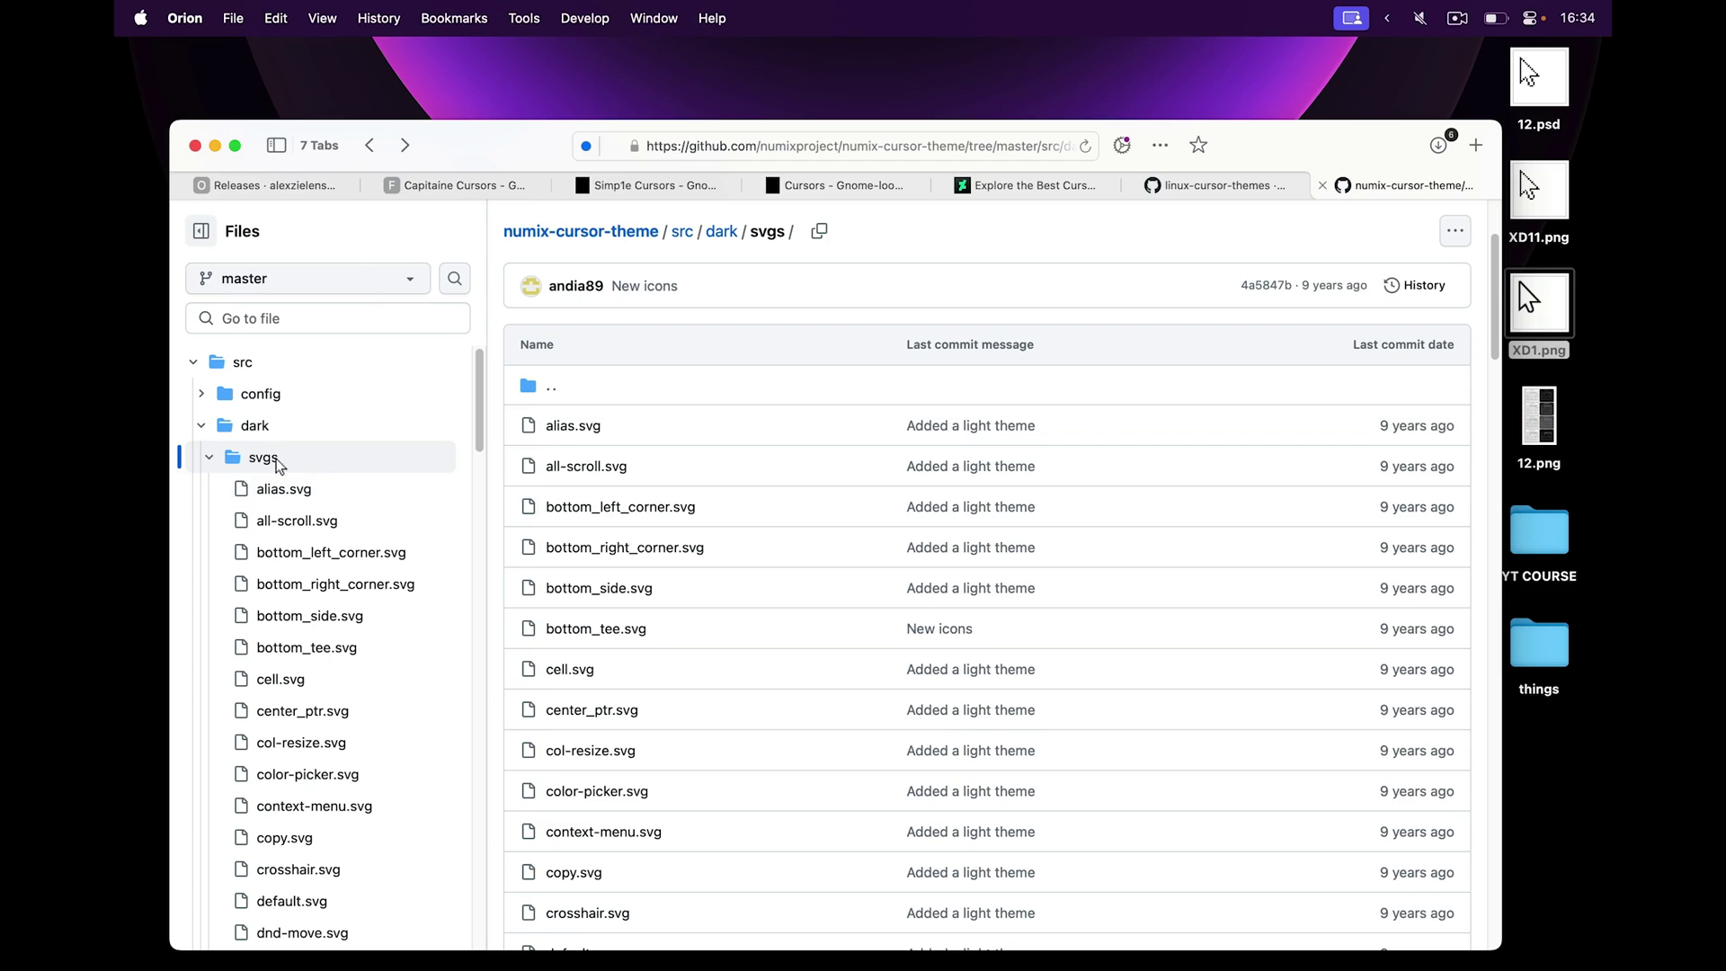
Step: Open pointer.svg from the dark theme's svgs folder and download its raw file
right_click(279, 465)
key("Escape")
scroll(660, 519, "up", 3)
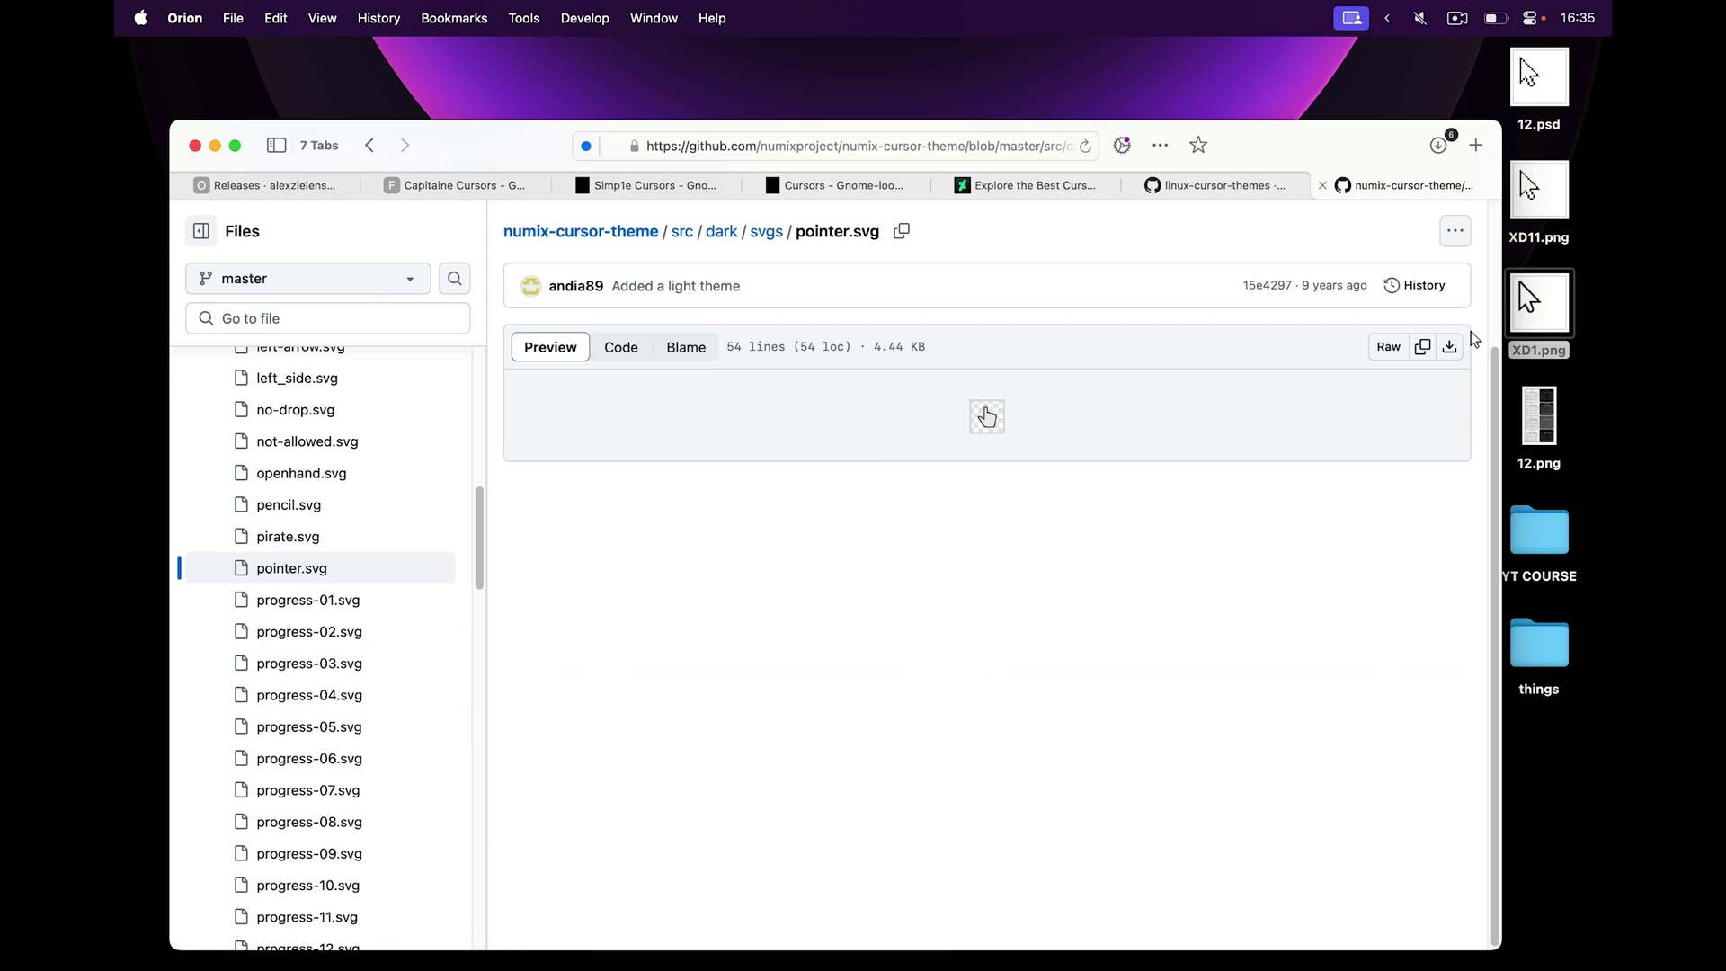
left_click(1454, 351)
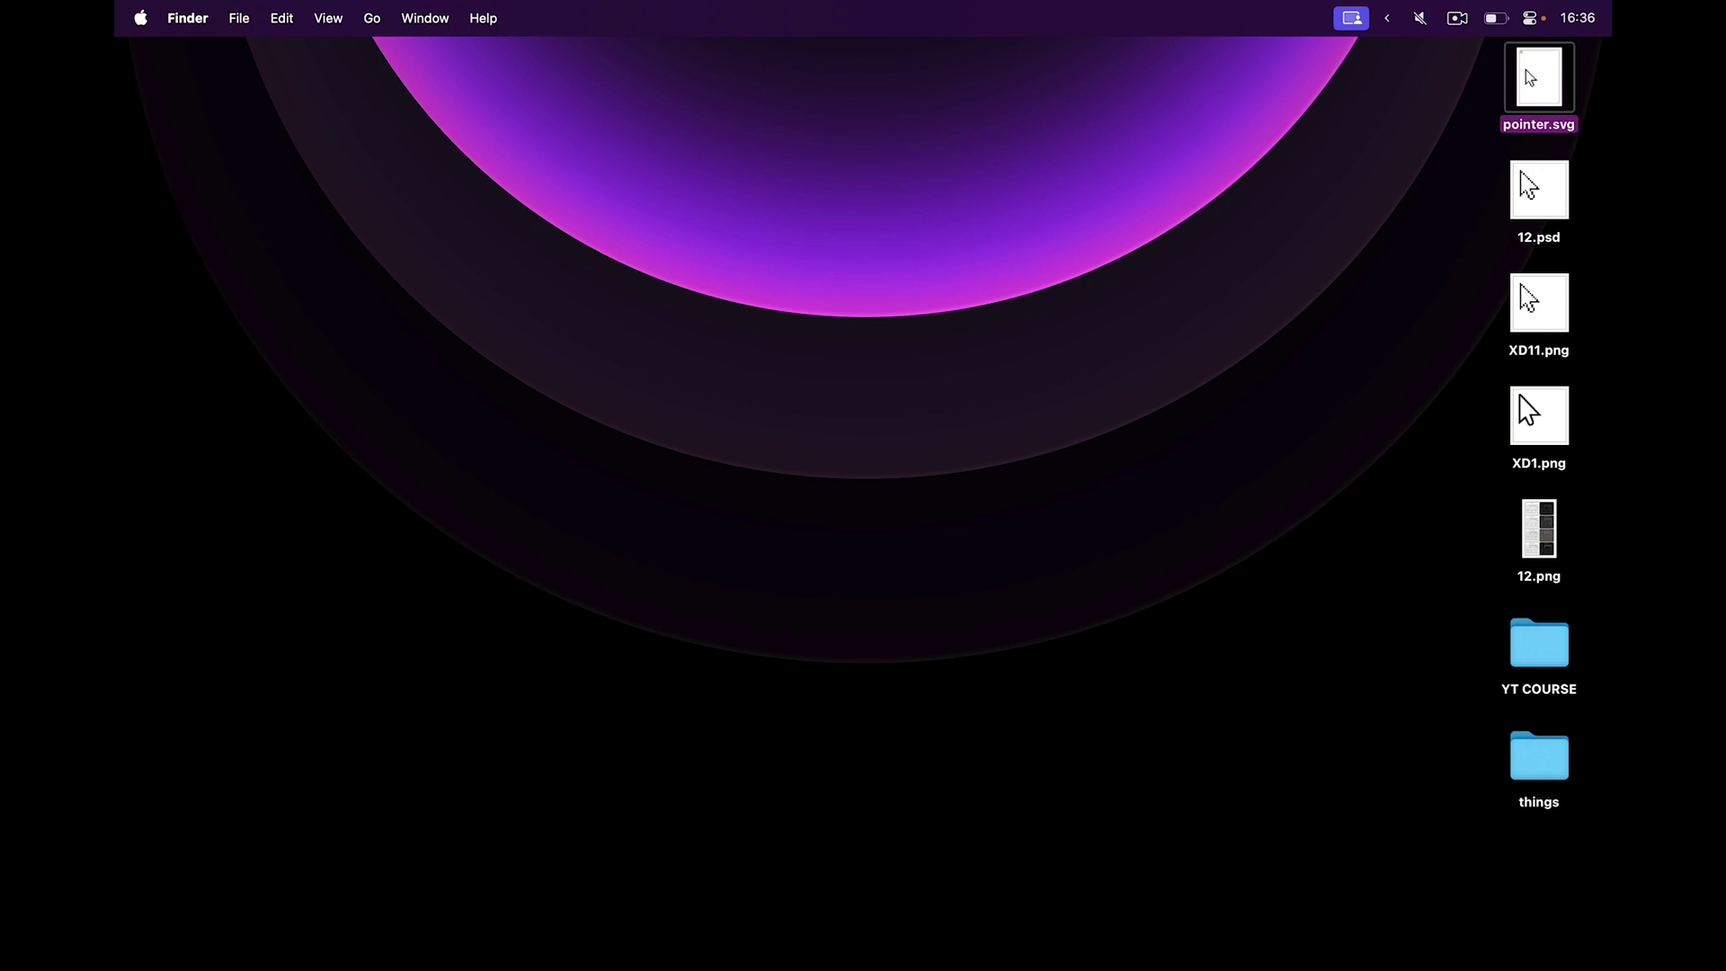
Step: Open pointer.svg twice in Photoshop, rasterizing one copy at 64 x 64 px and the other at 32 x 32 px
left_click_drag(1528, 68, 149, 260)
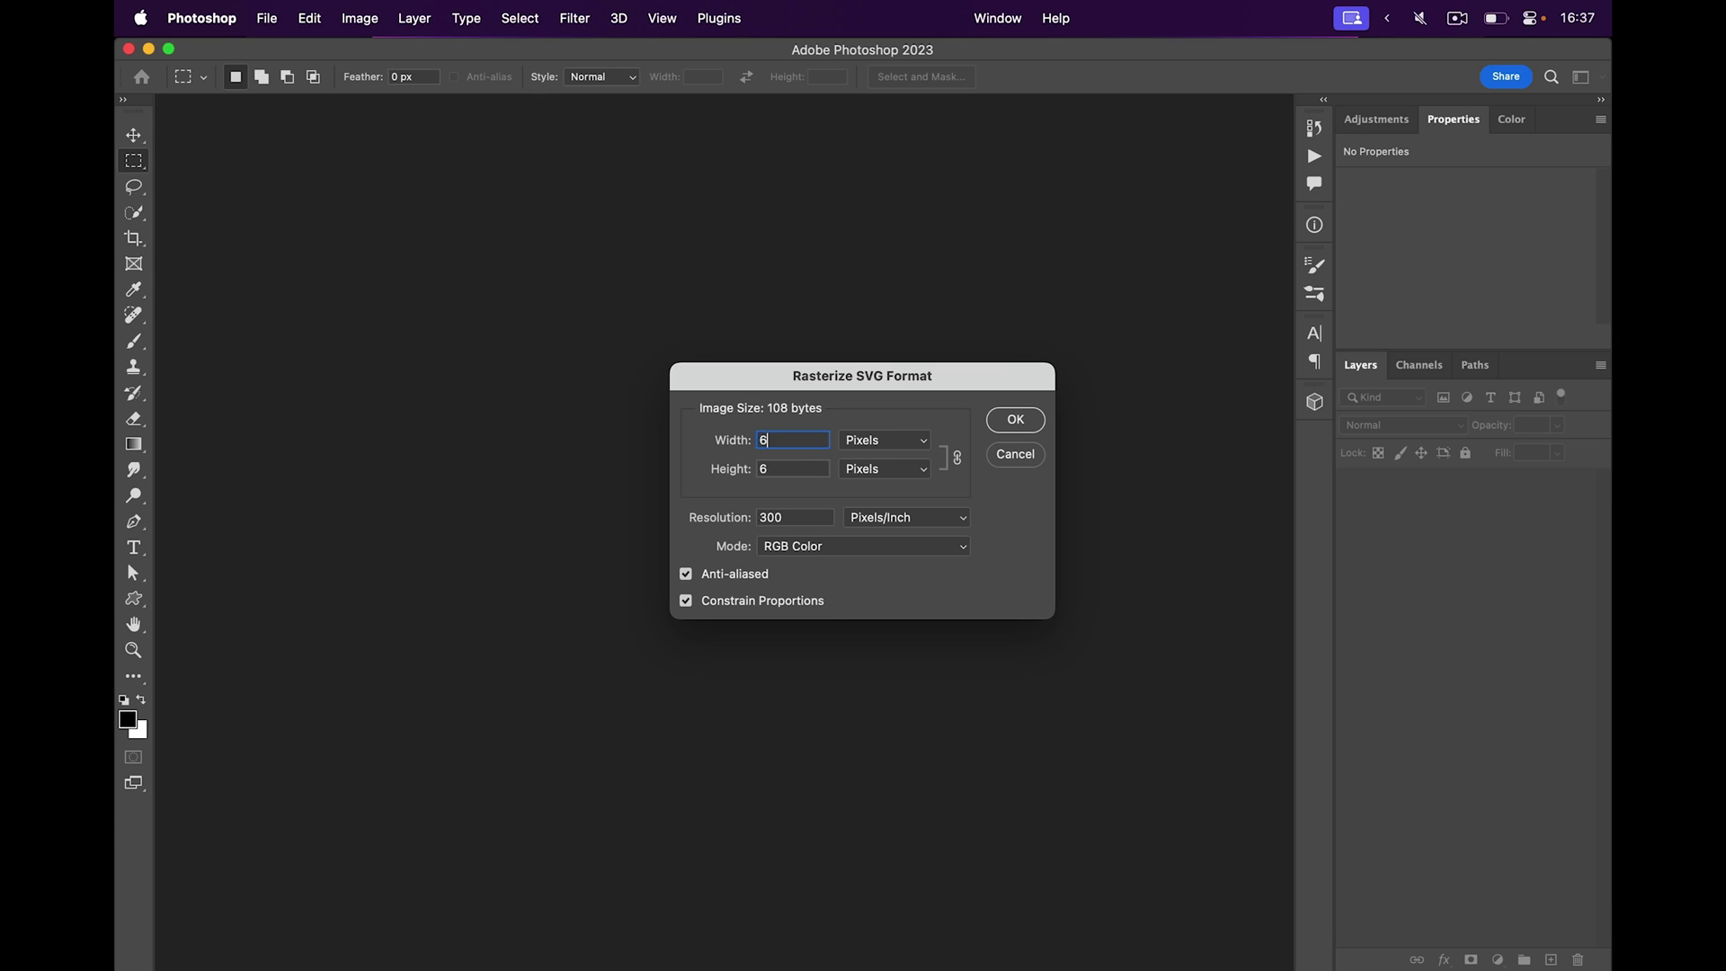
left_click(1015, 420)
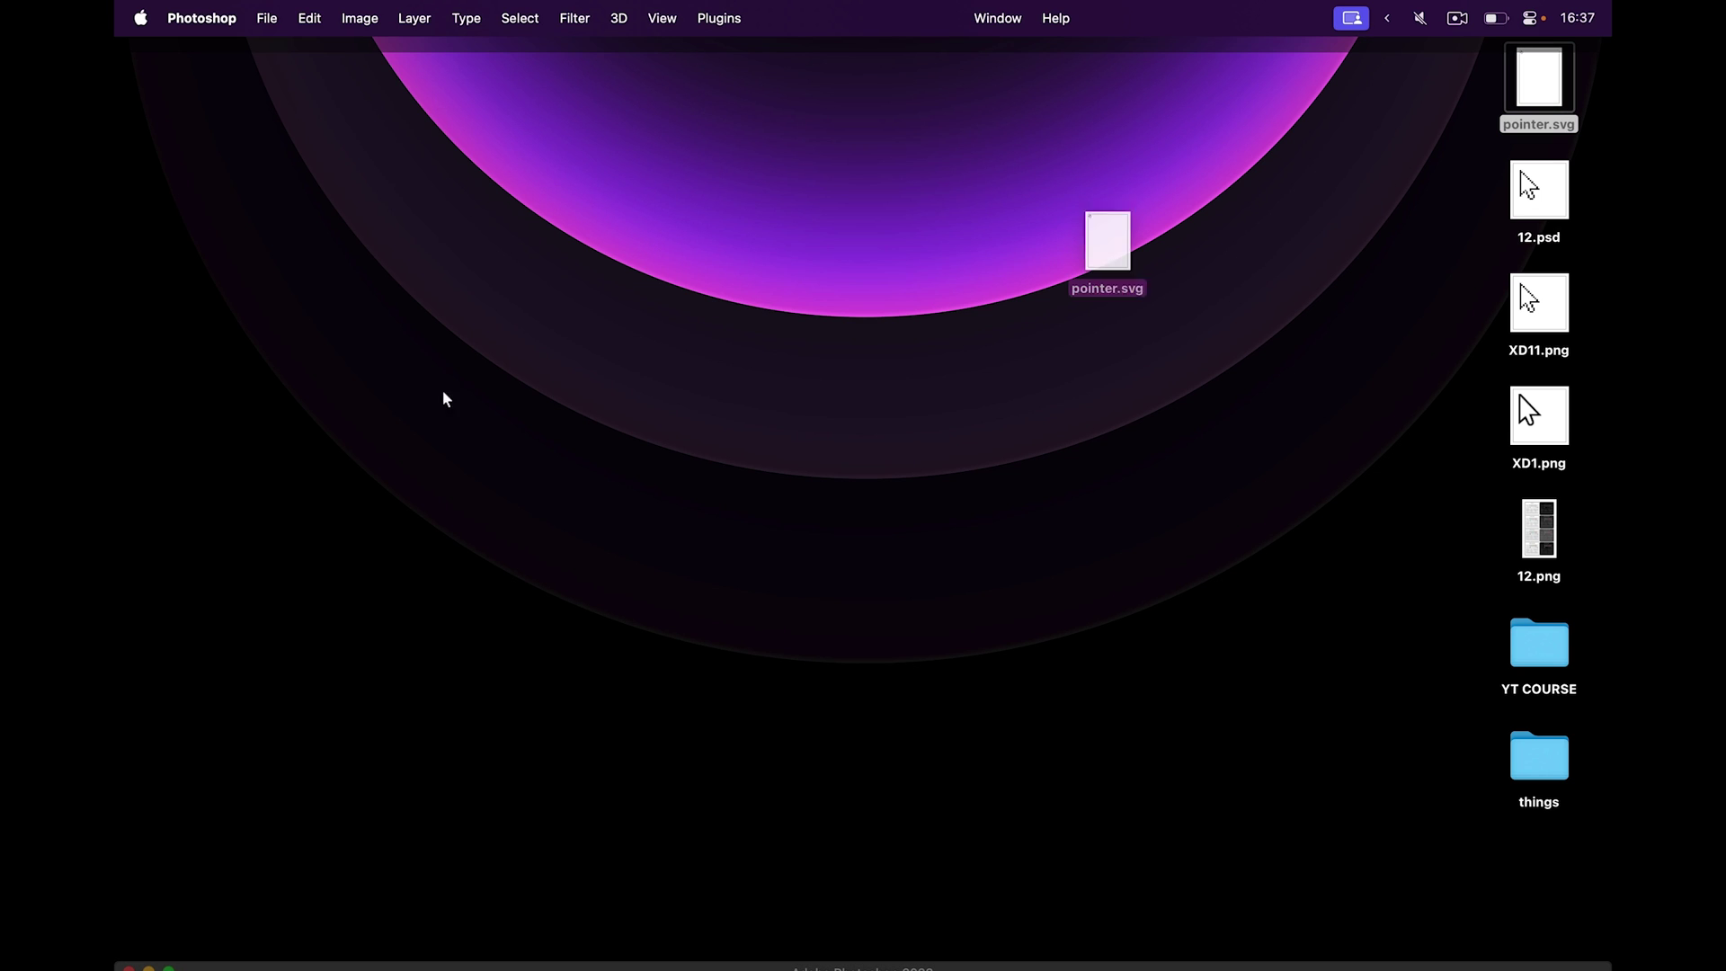
left_click_drag(1106, 251, 153, 256)
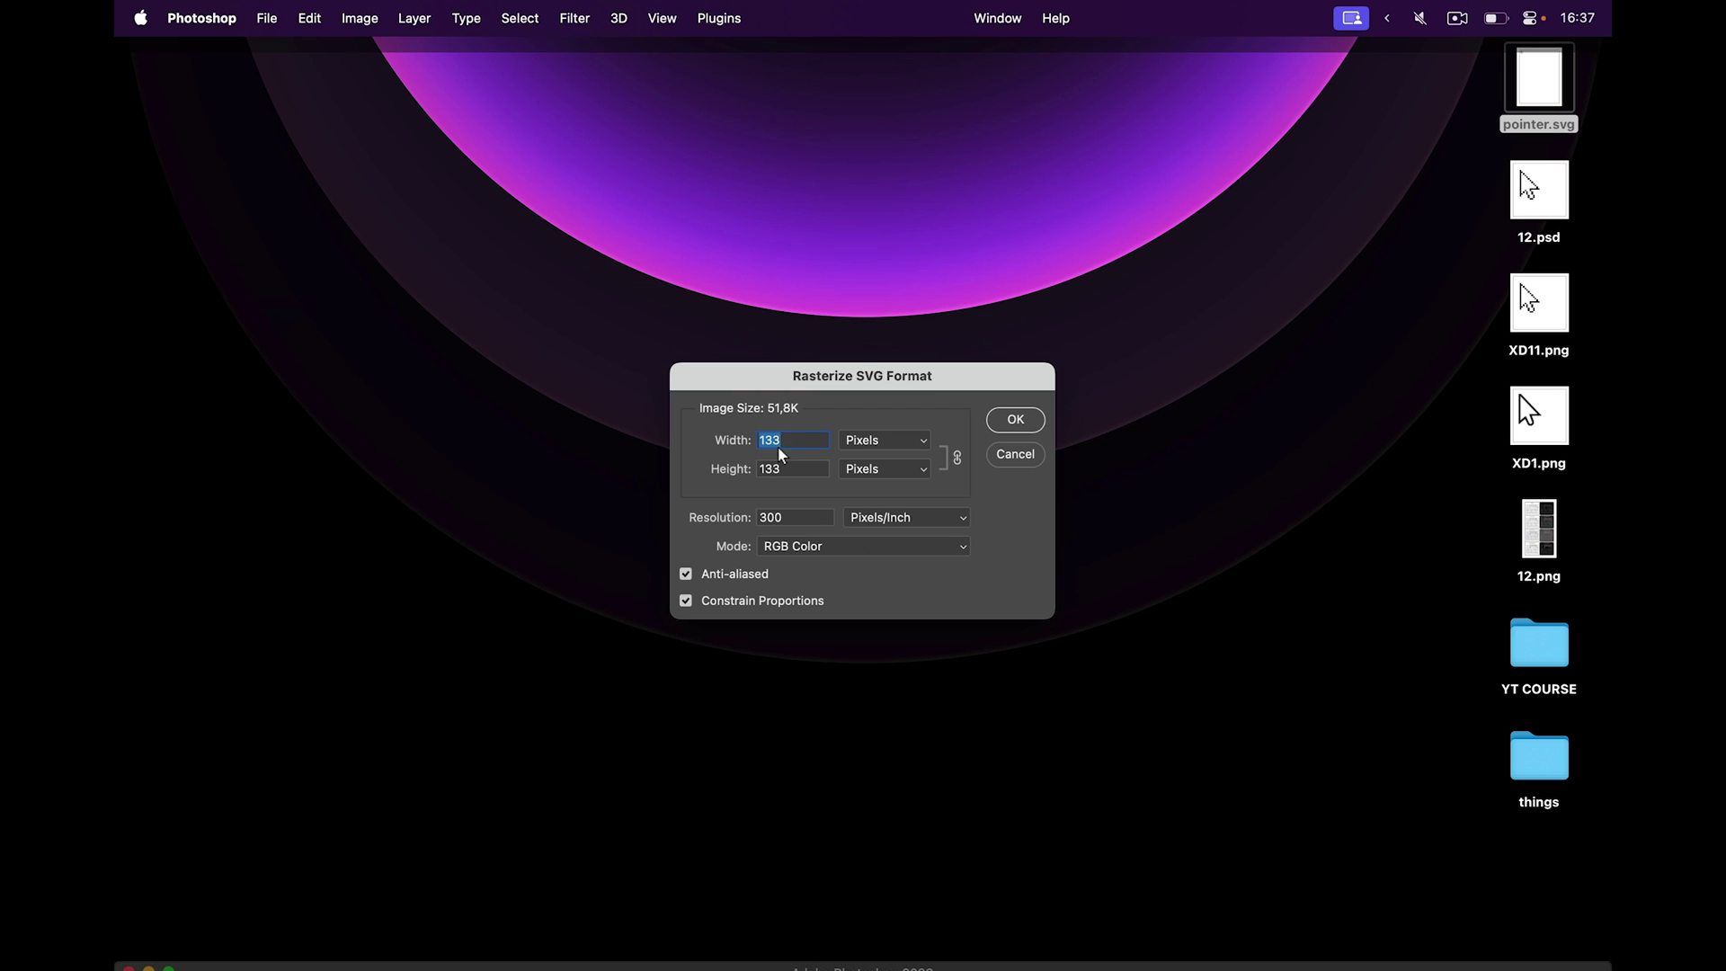
type("32")
left_click(990, 426)
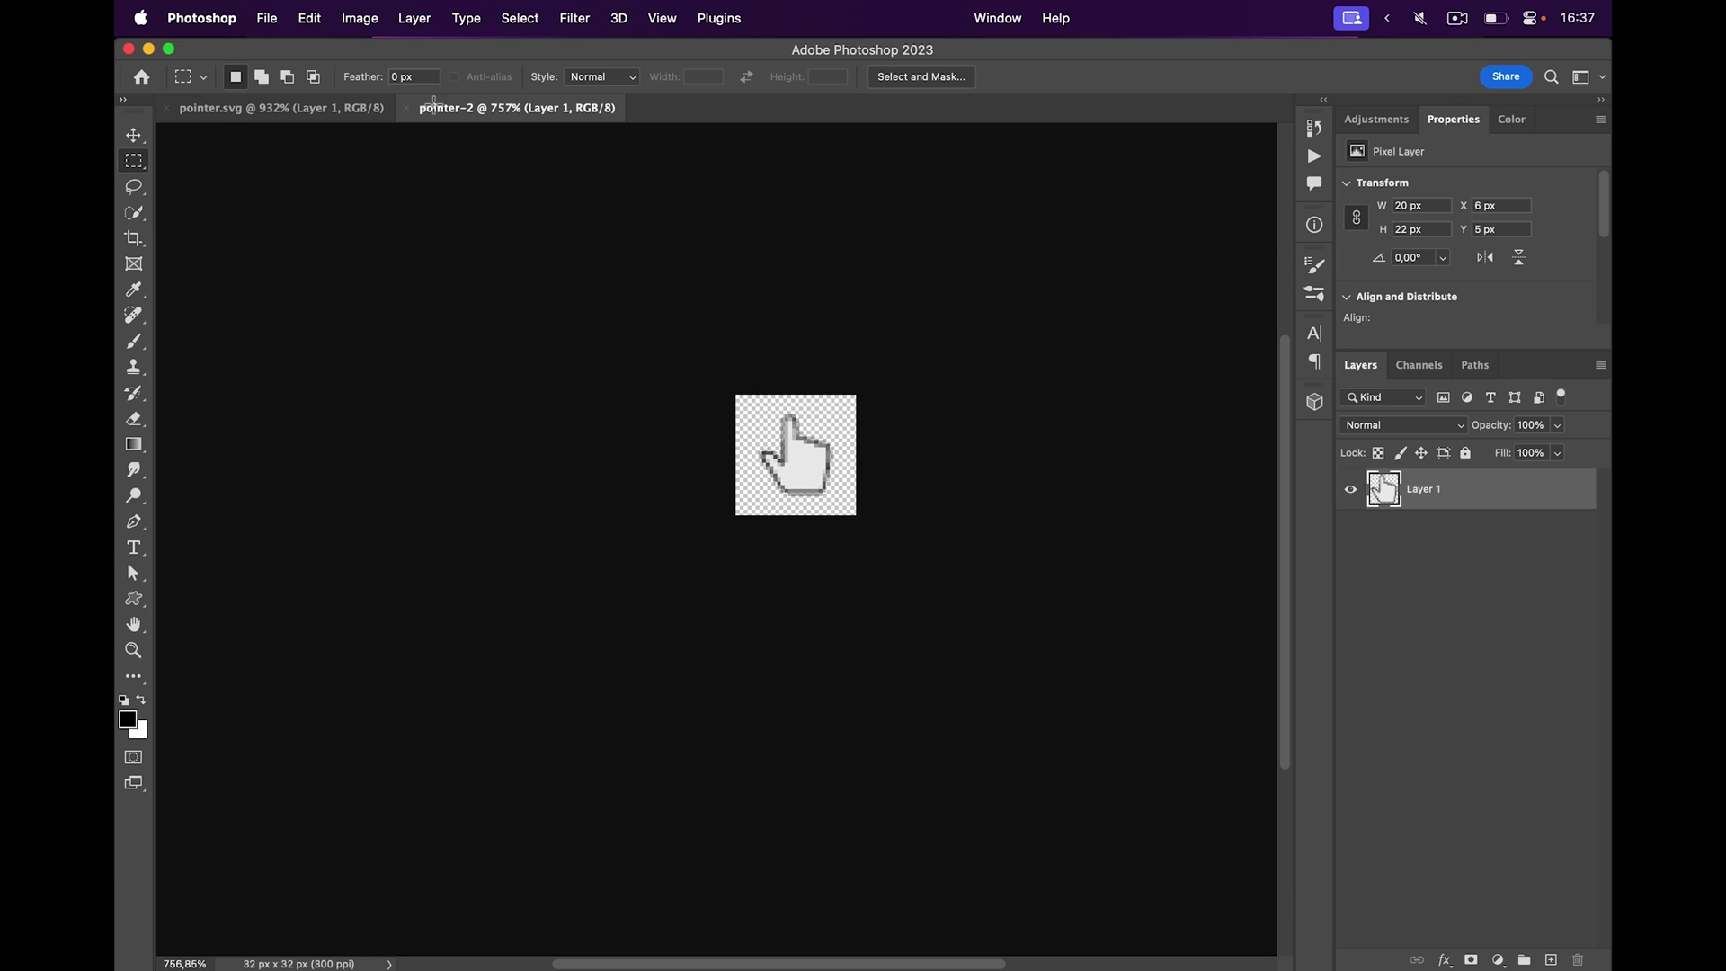
left_click(306, 108)
Step: Switch to Orion and check the file name of the downloaded pointer cursor in the repository path
key("cmd+Tab")
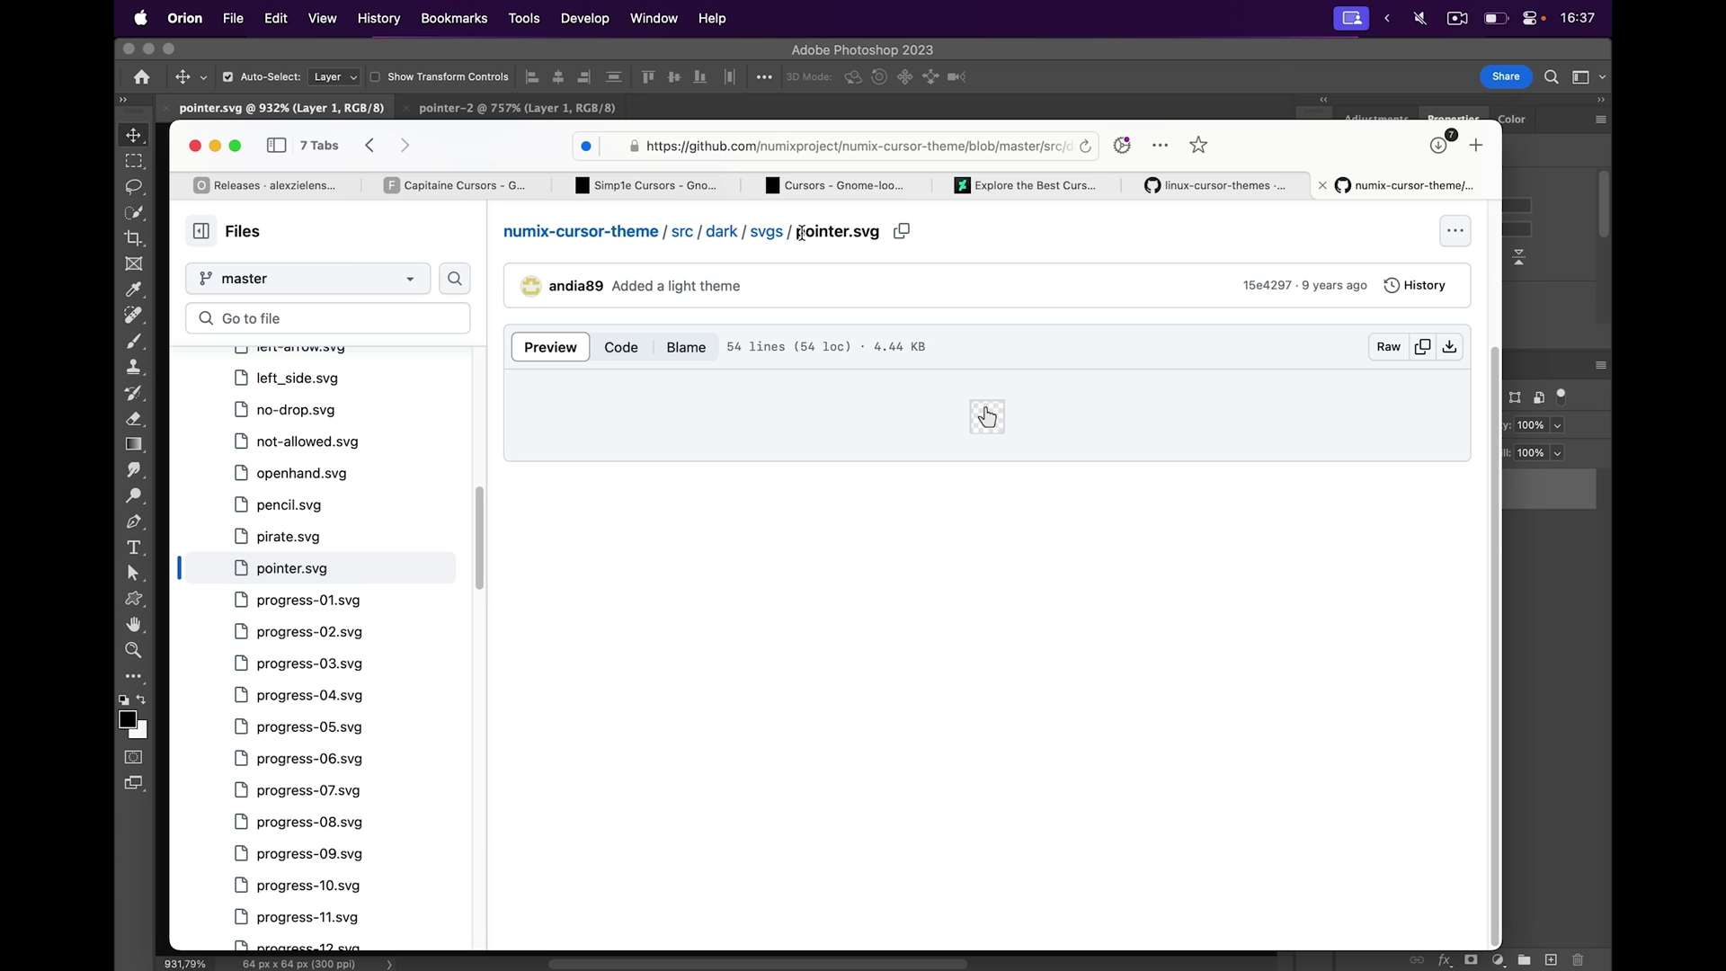
left_click_drag(795, 231, 884, 229)
left_click(856, 275)
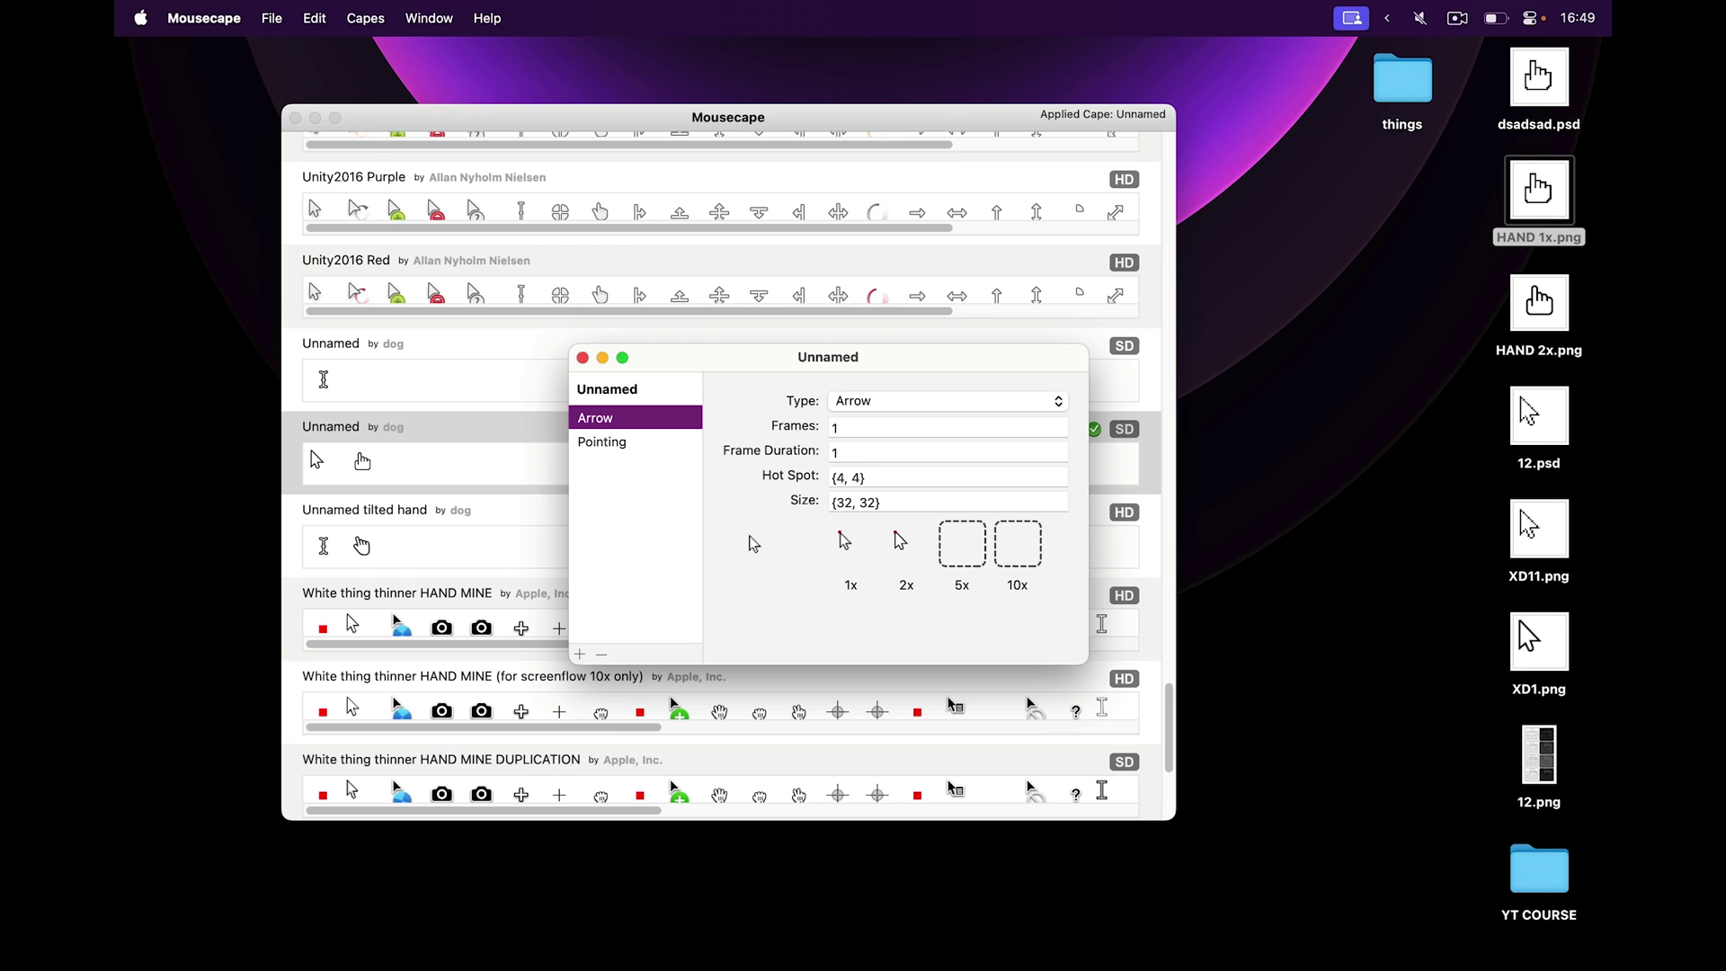
Step: Capture a full-screen screenshot with the Unnamed cape's Arrow settings open in Mousecape
key("super+shift+3")
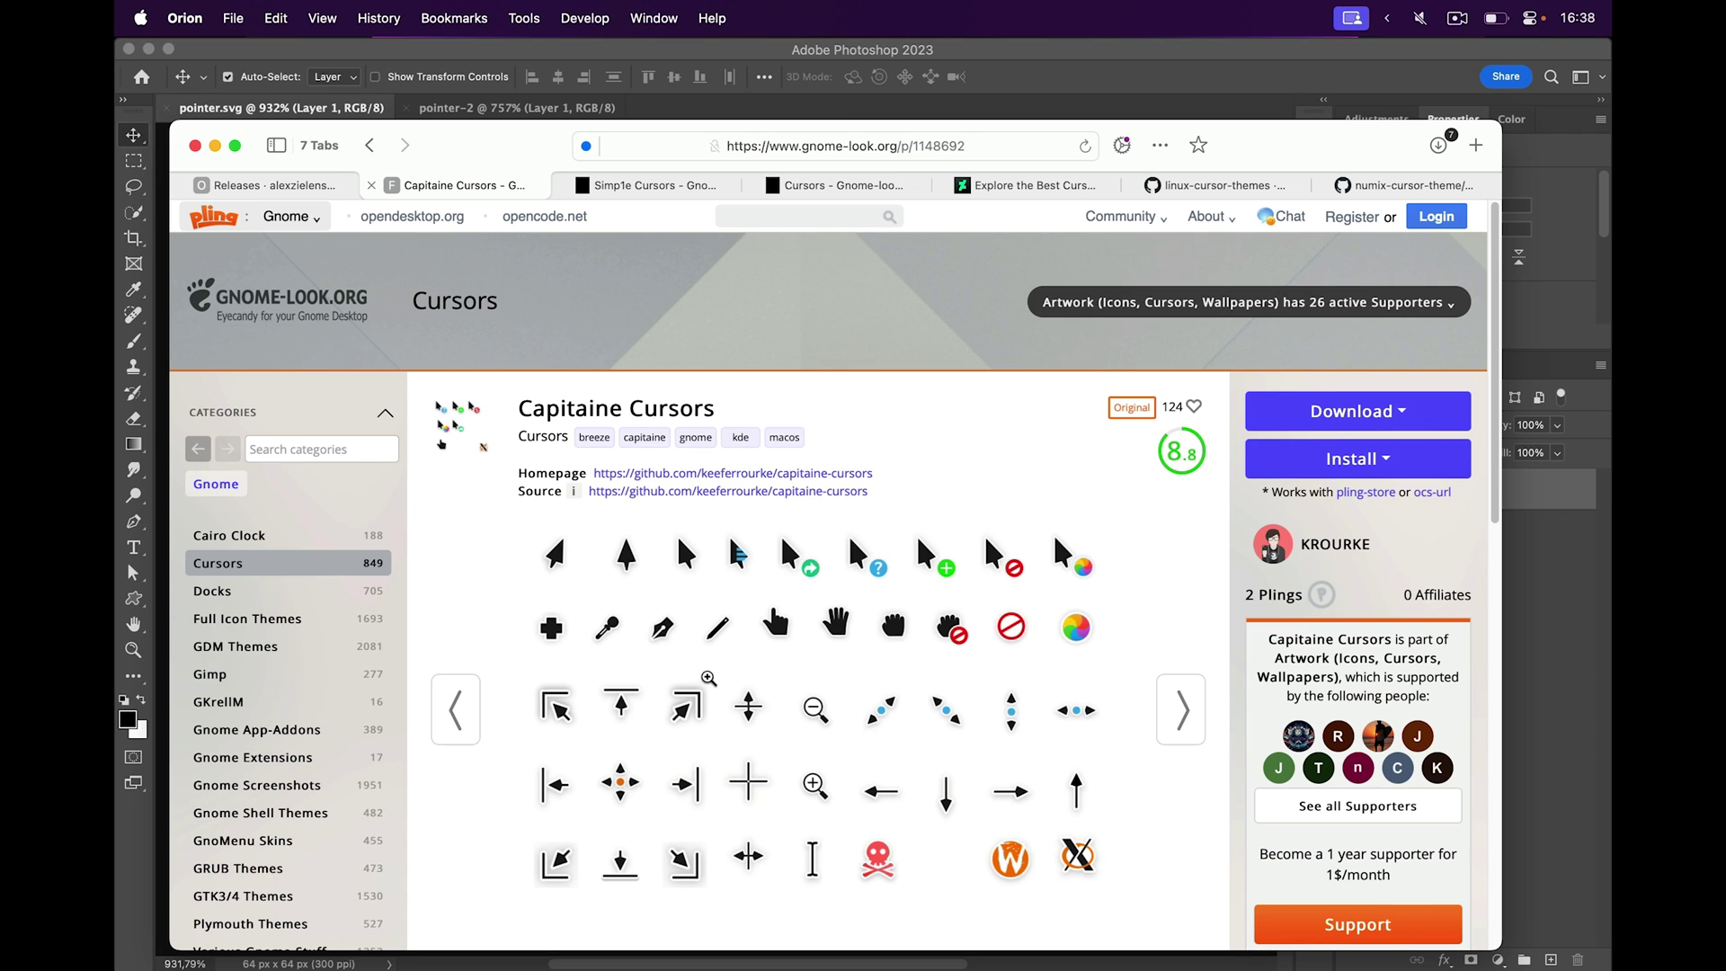
Step: In Orion, view the Mousecape releases page on GitHub
left_click(308, 184)
scroll(667, 400, "up", 3)
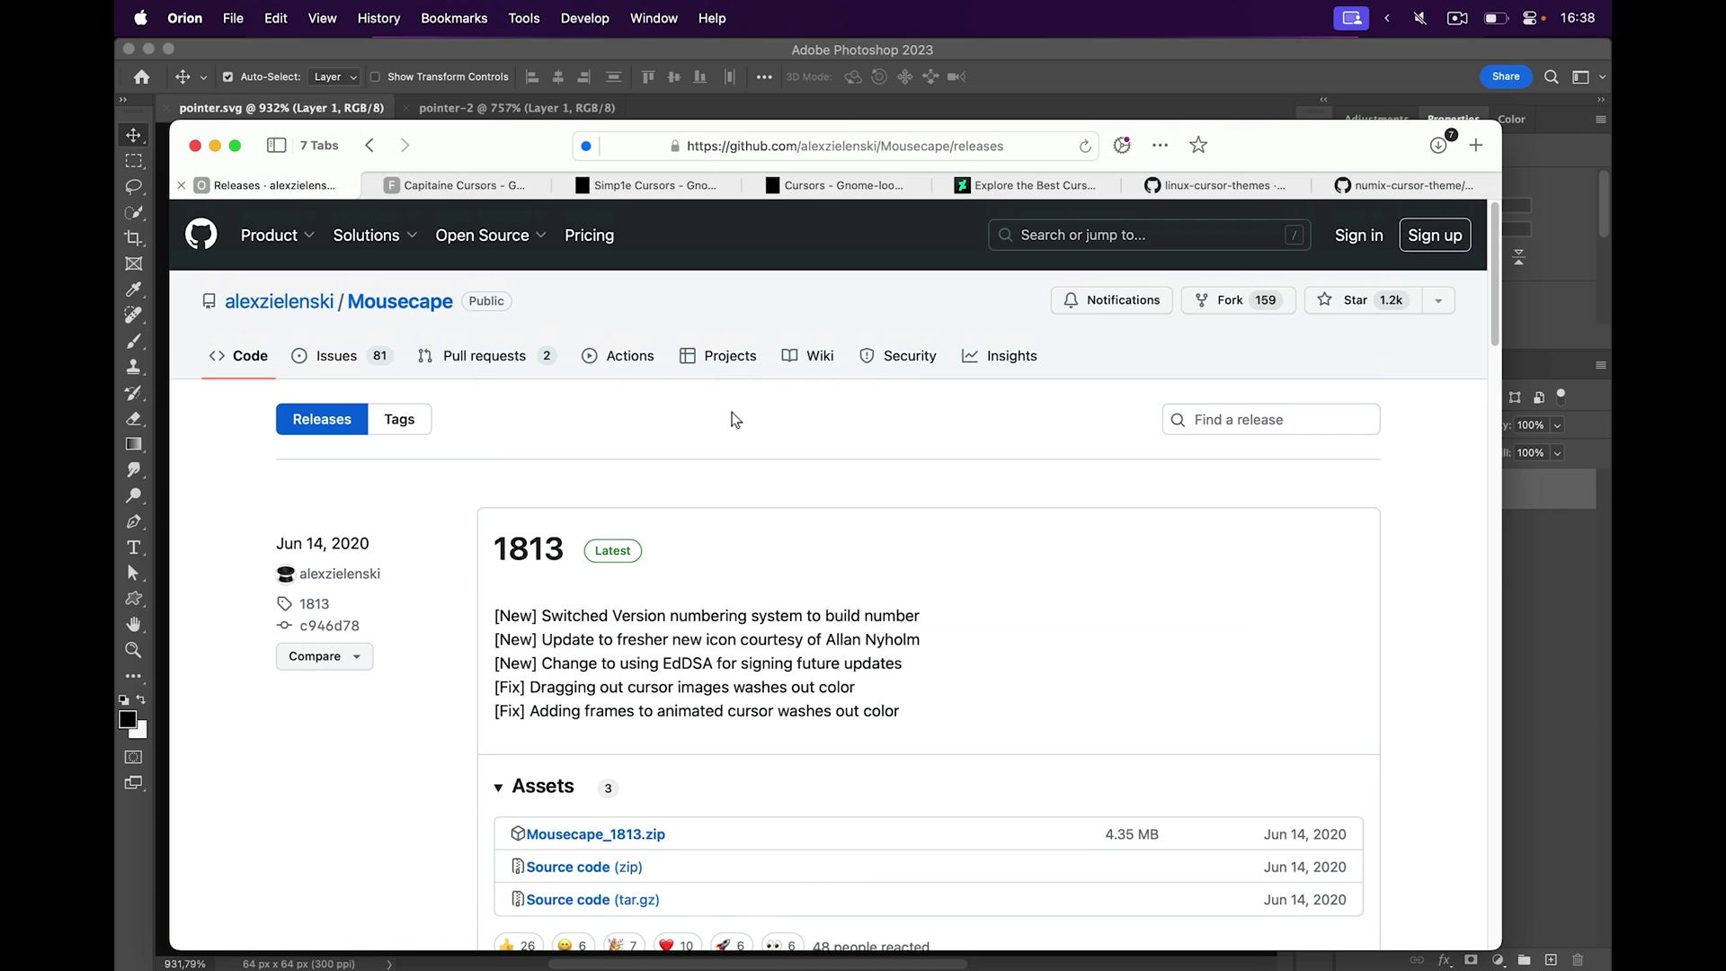
key("super+Tab")
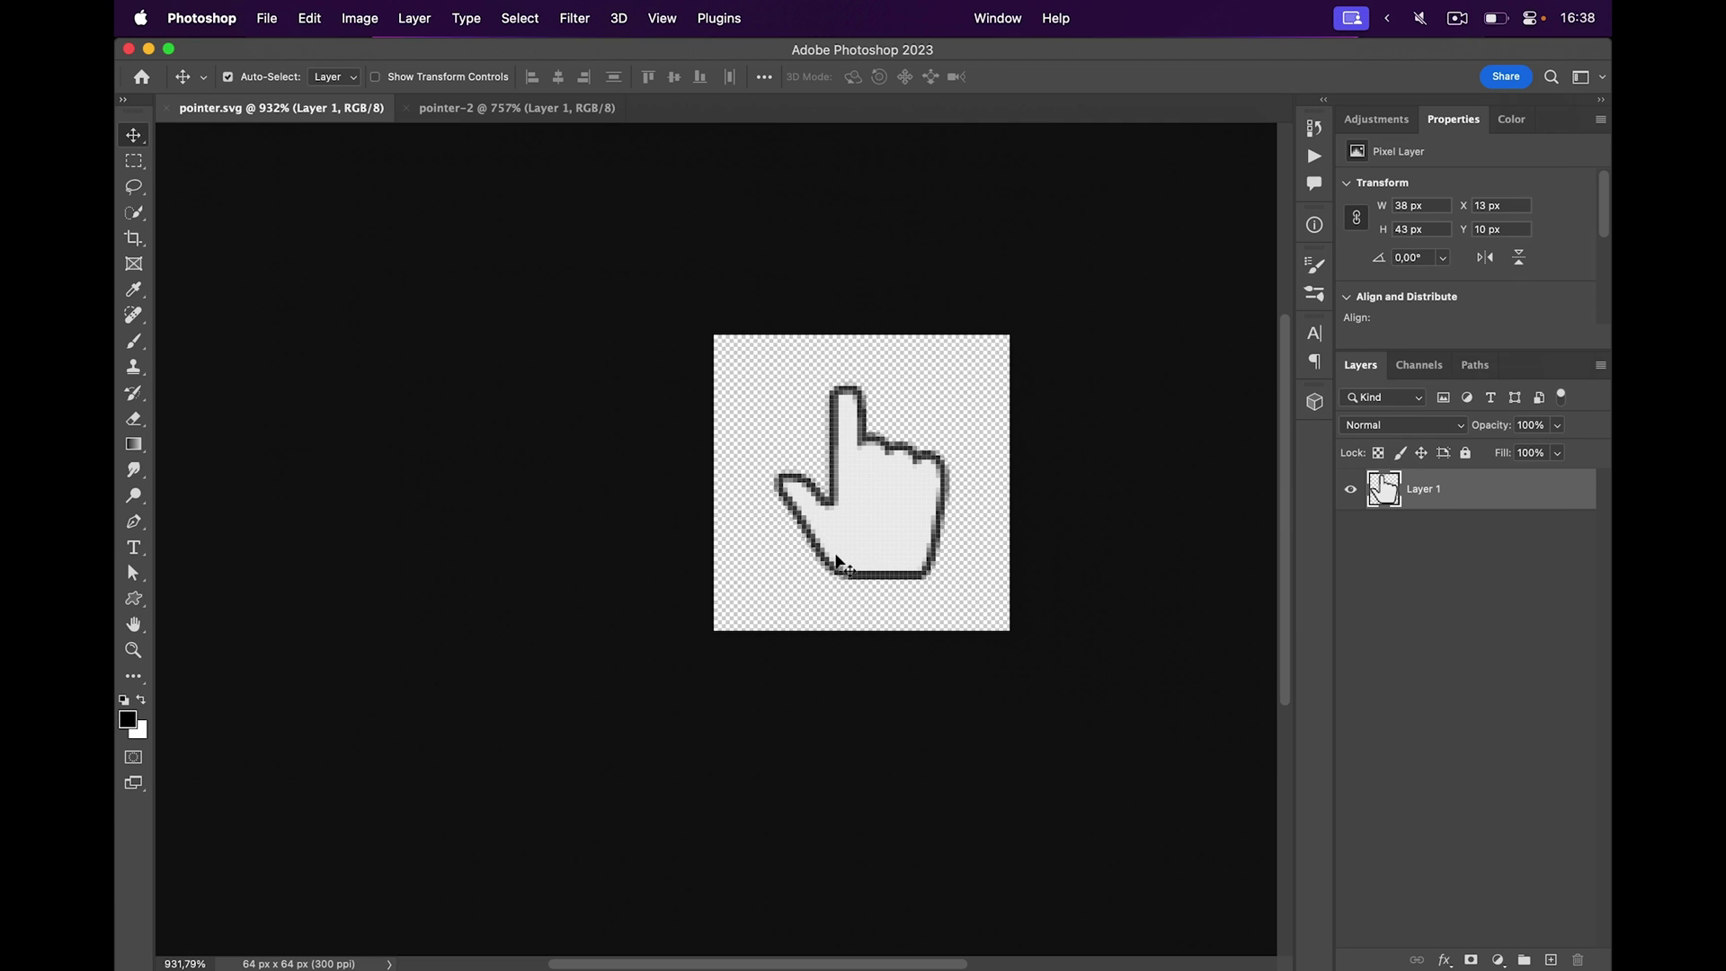
key("F11")
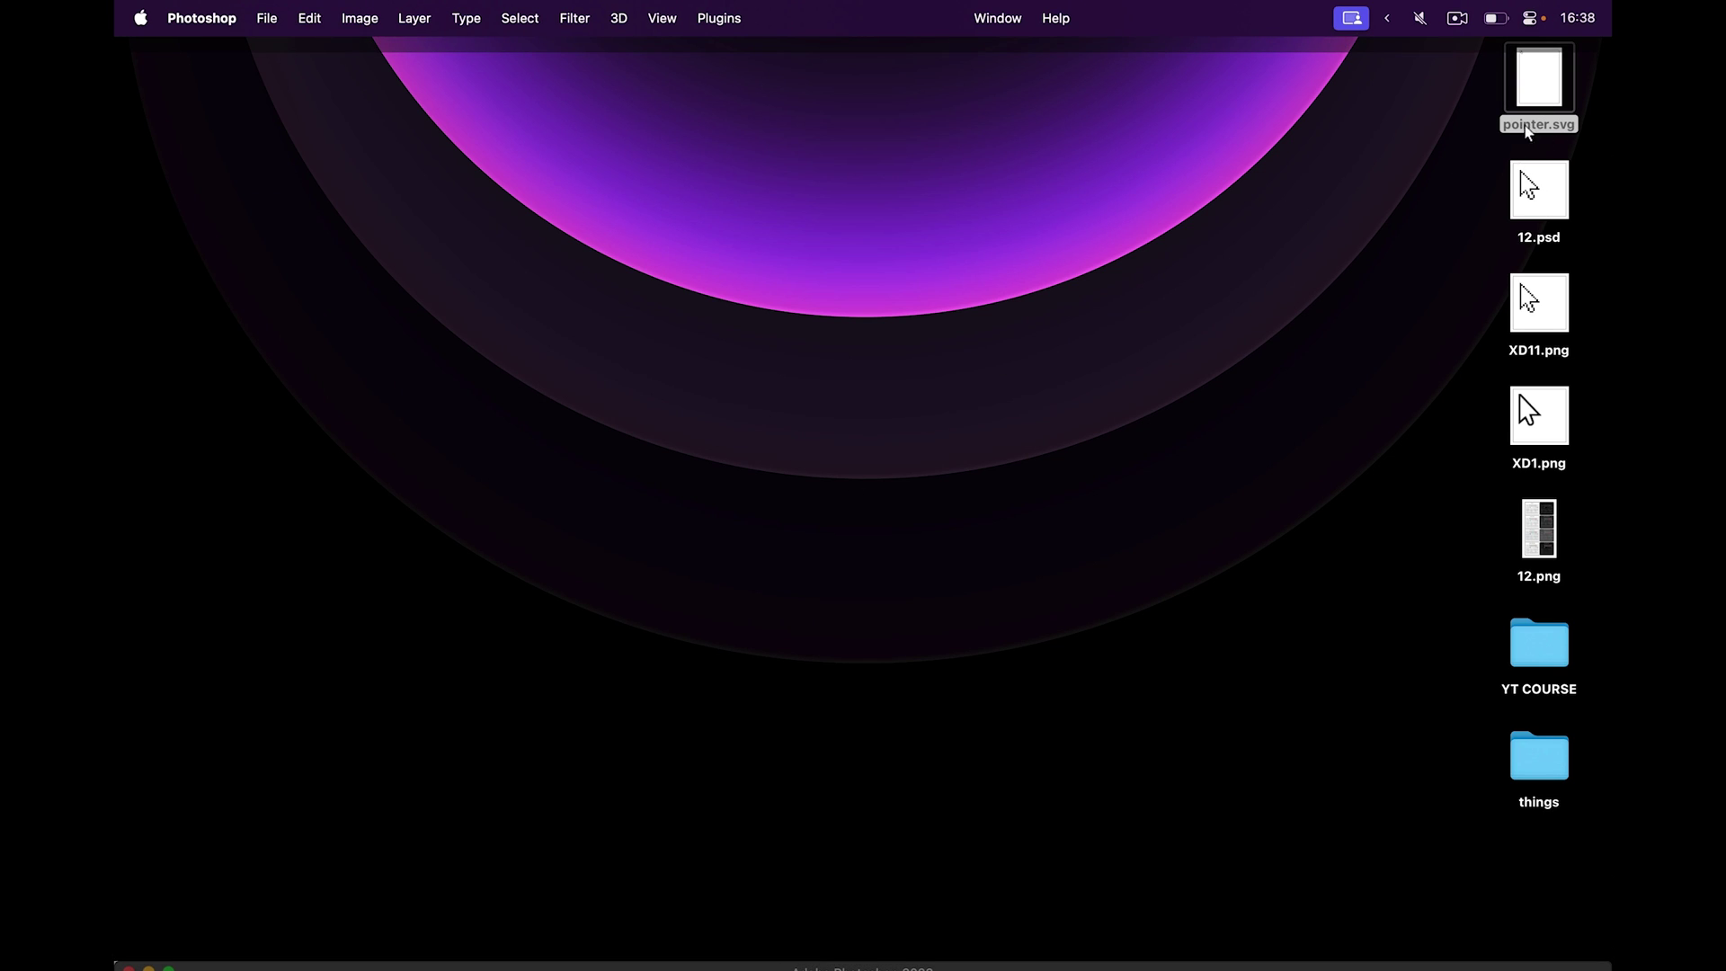
left_click_drag(1389, 178, 1234, 406)
key("F11")
key("super+Tab")
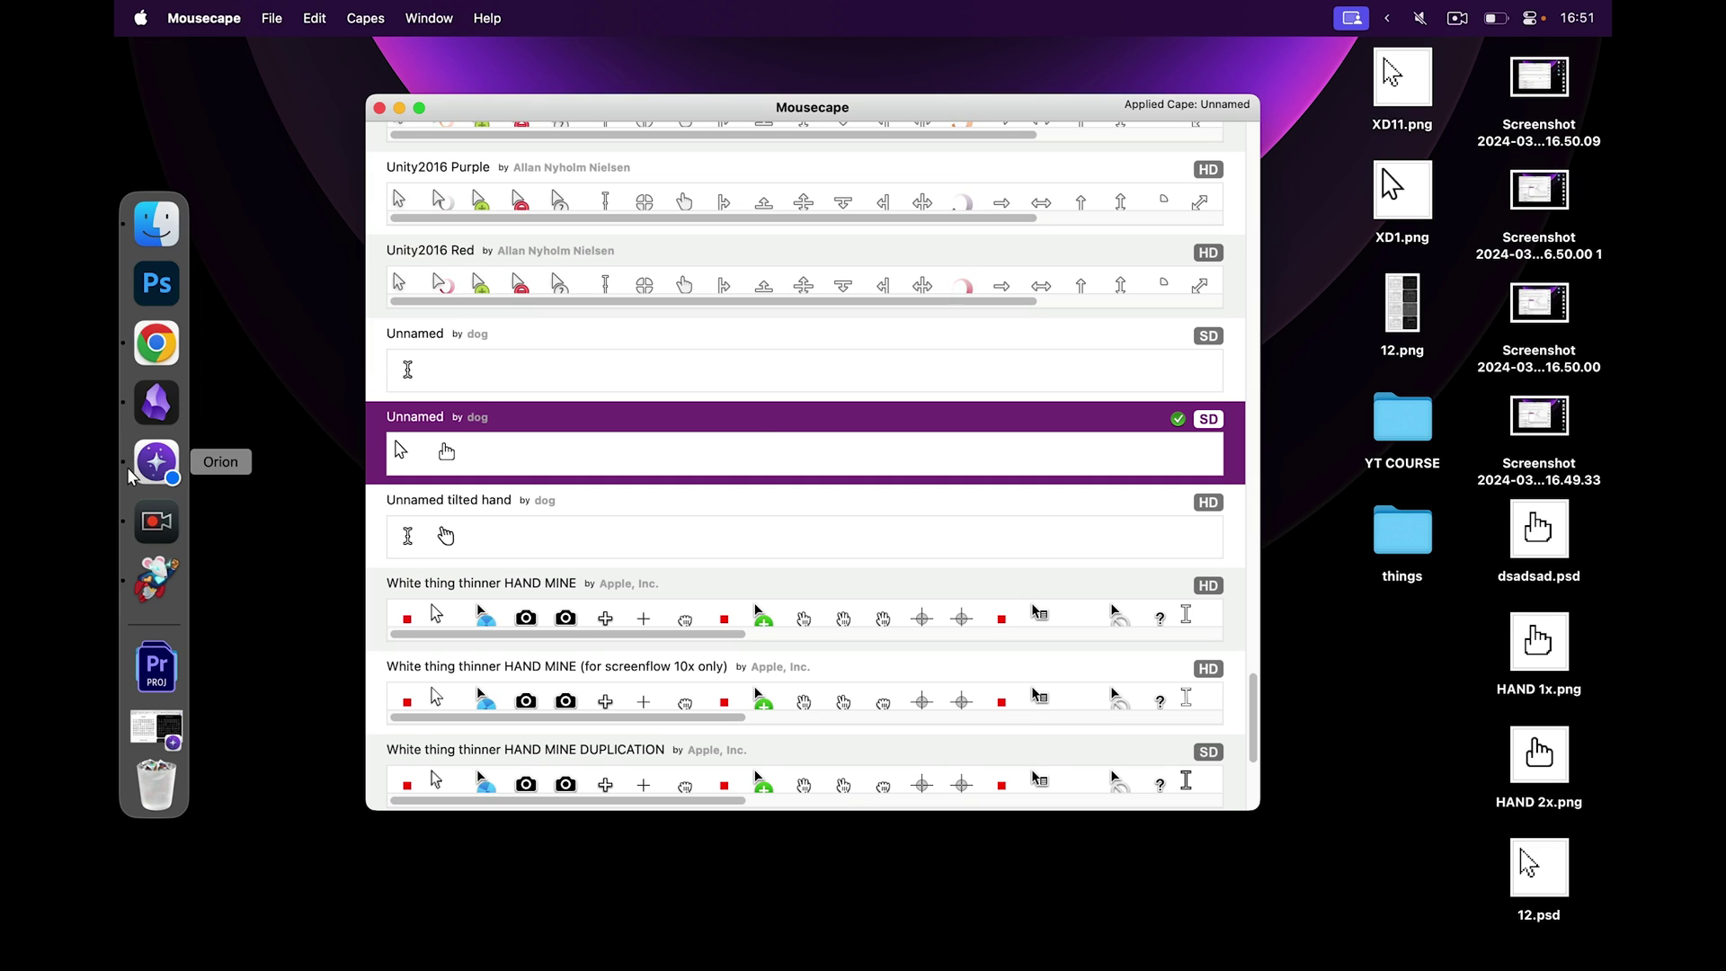
left_click(157, 462)
left_click(958, 105)
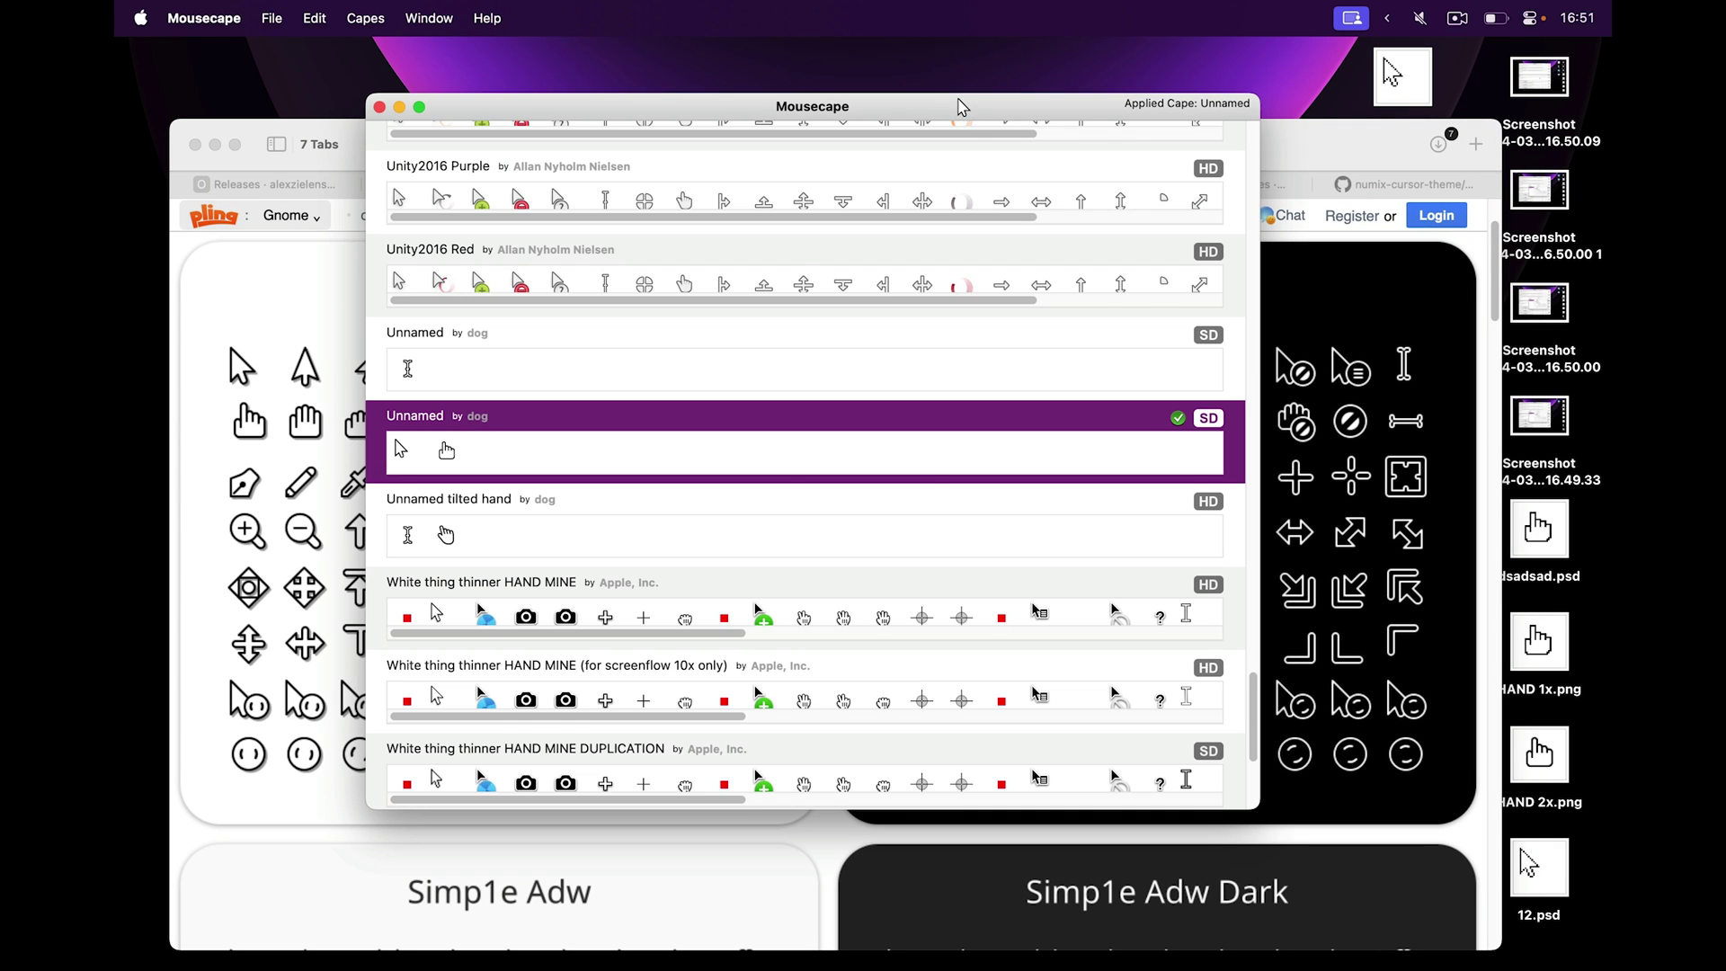